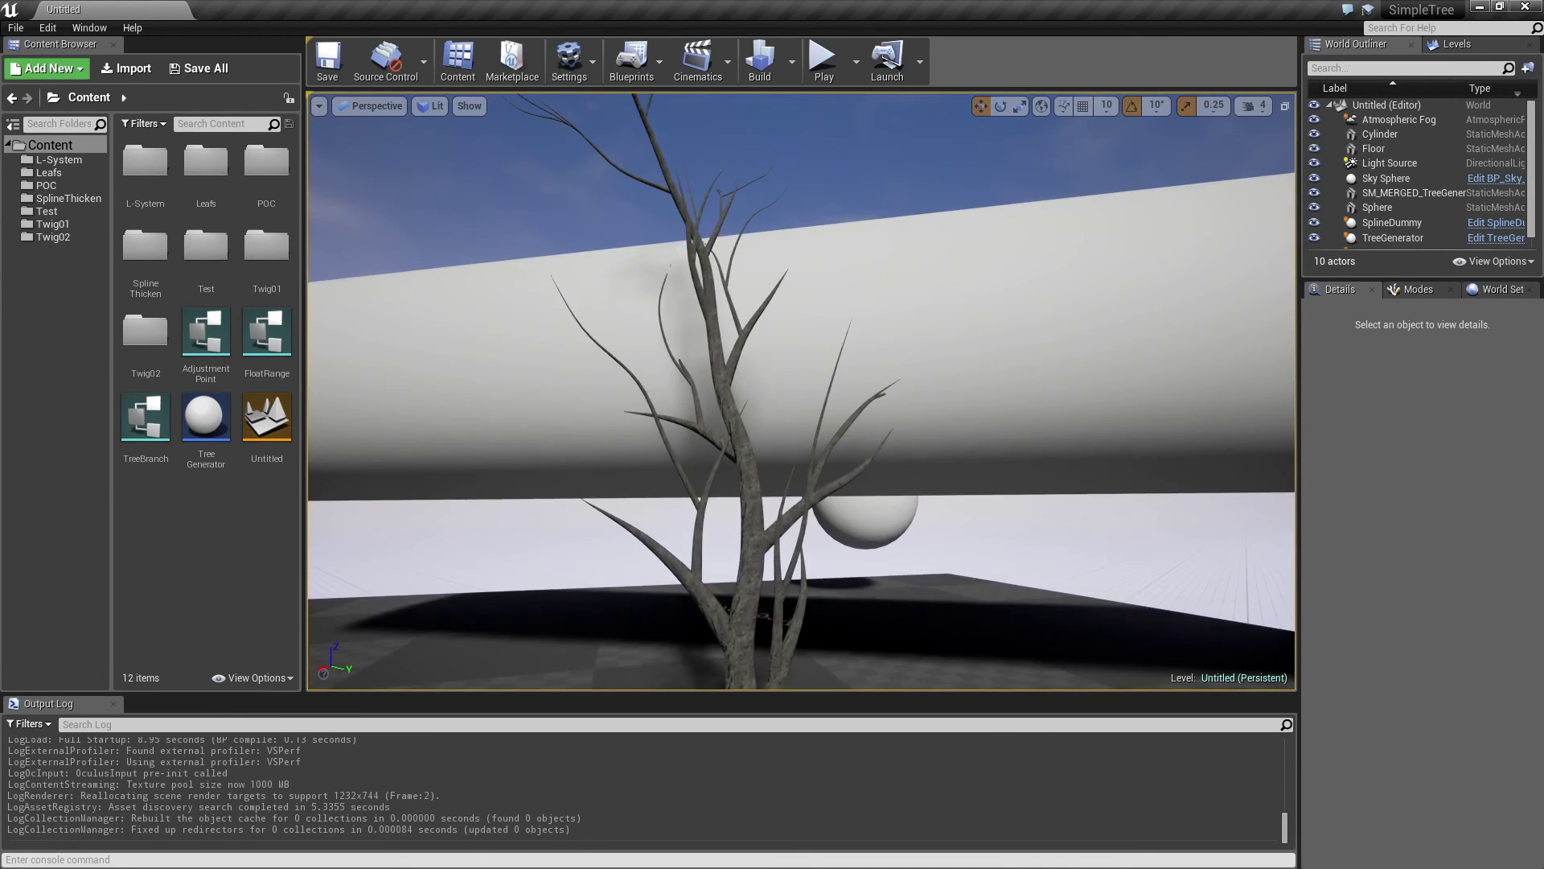
# Step: Select the TreeGenerator2 tree in the level and open the Merge Actors tool for it
pyautogui.press('w')
pyautogui.press('s')
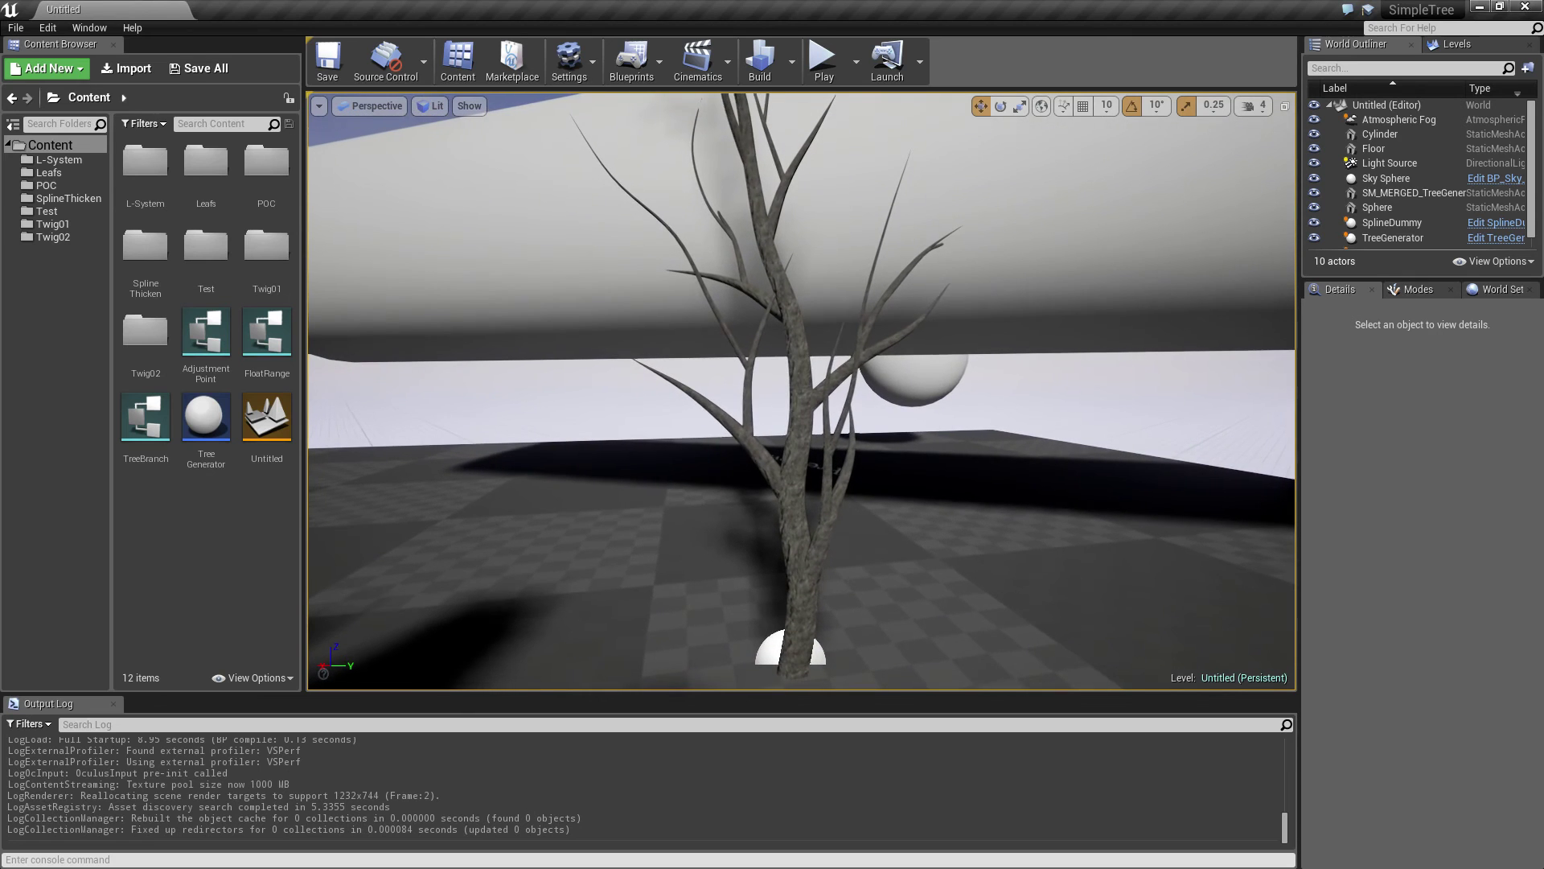
pyautogui.press('a')
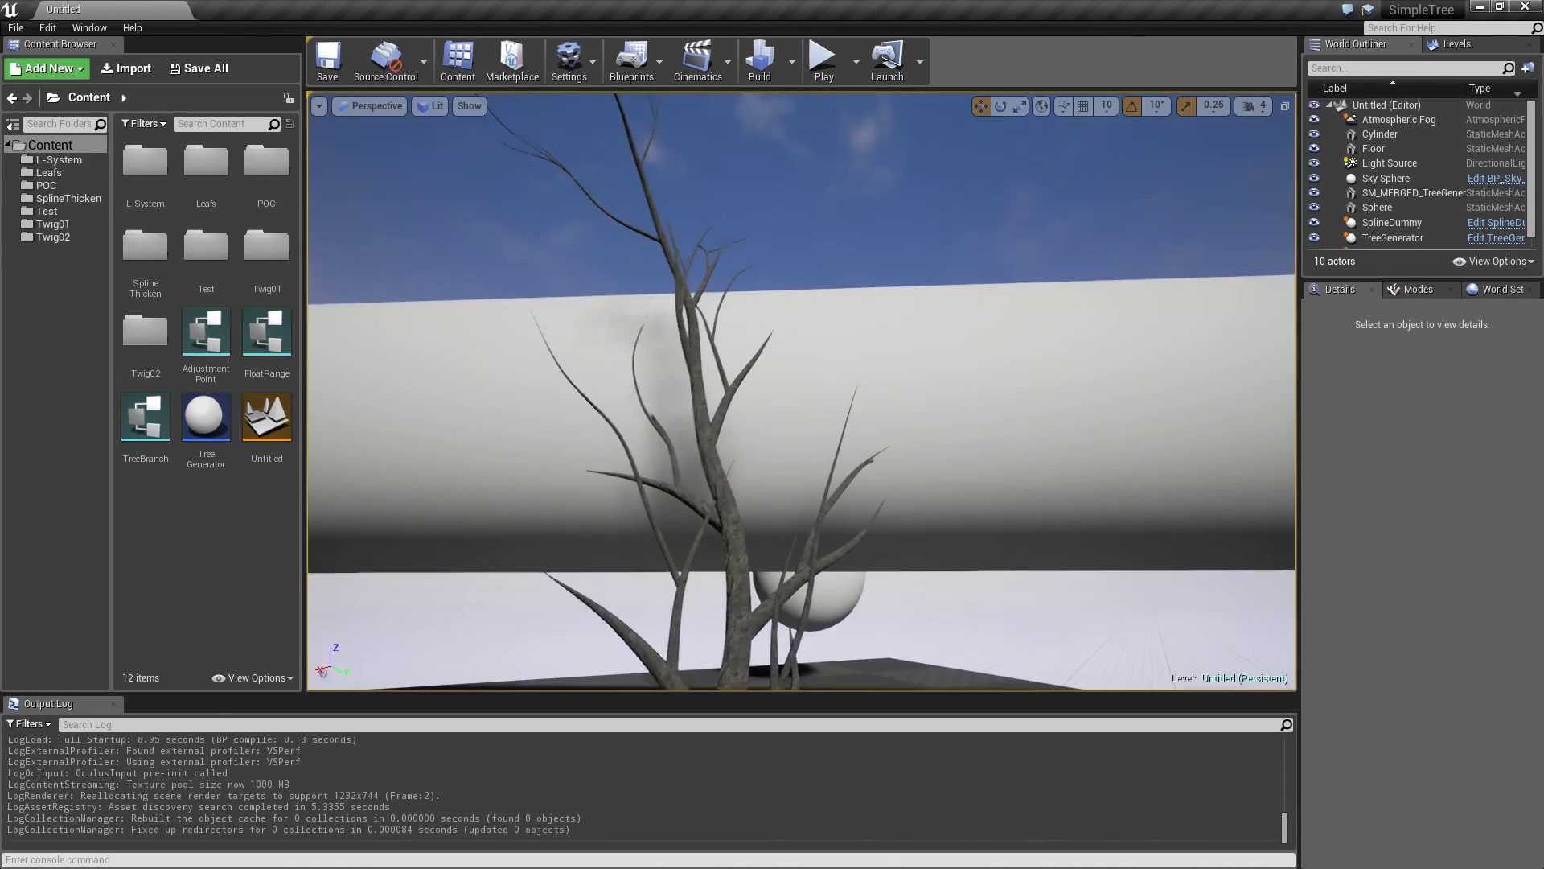
pyautogui.moveTo(804, 367); pyautogui.dragTo(755, 567, button='right')
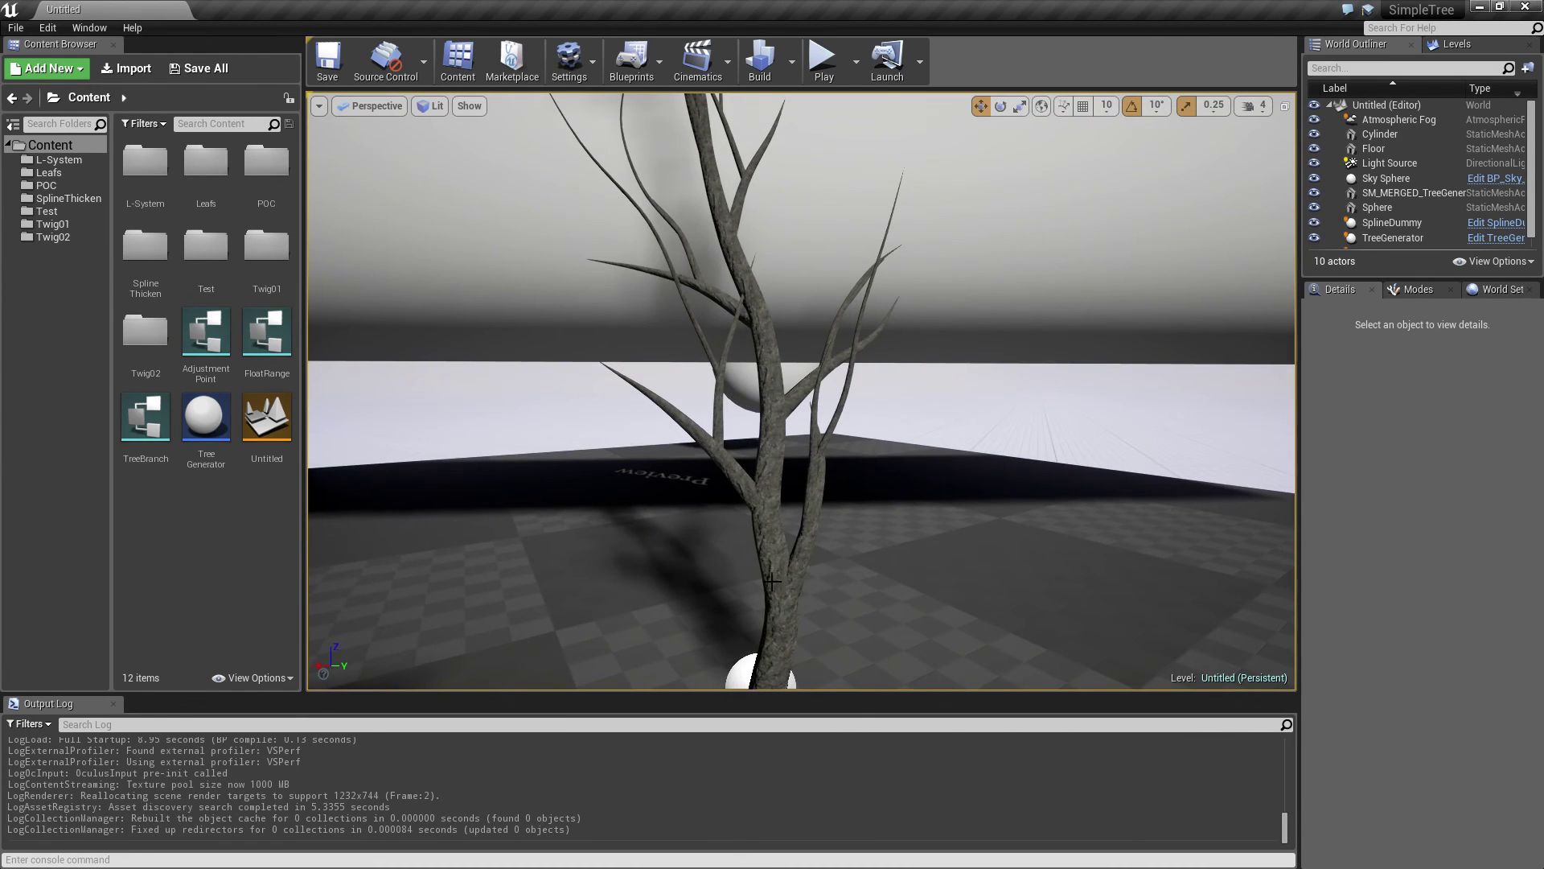
pyautogui.click(771, 581)
pyautogui.click(84, 30)
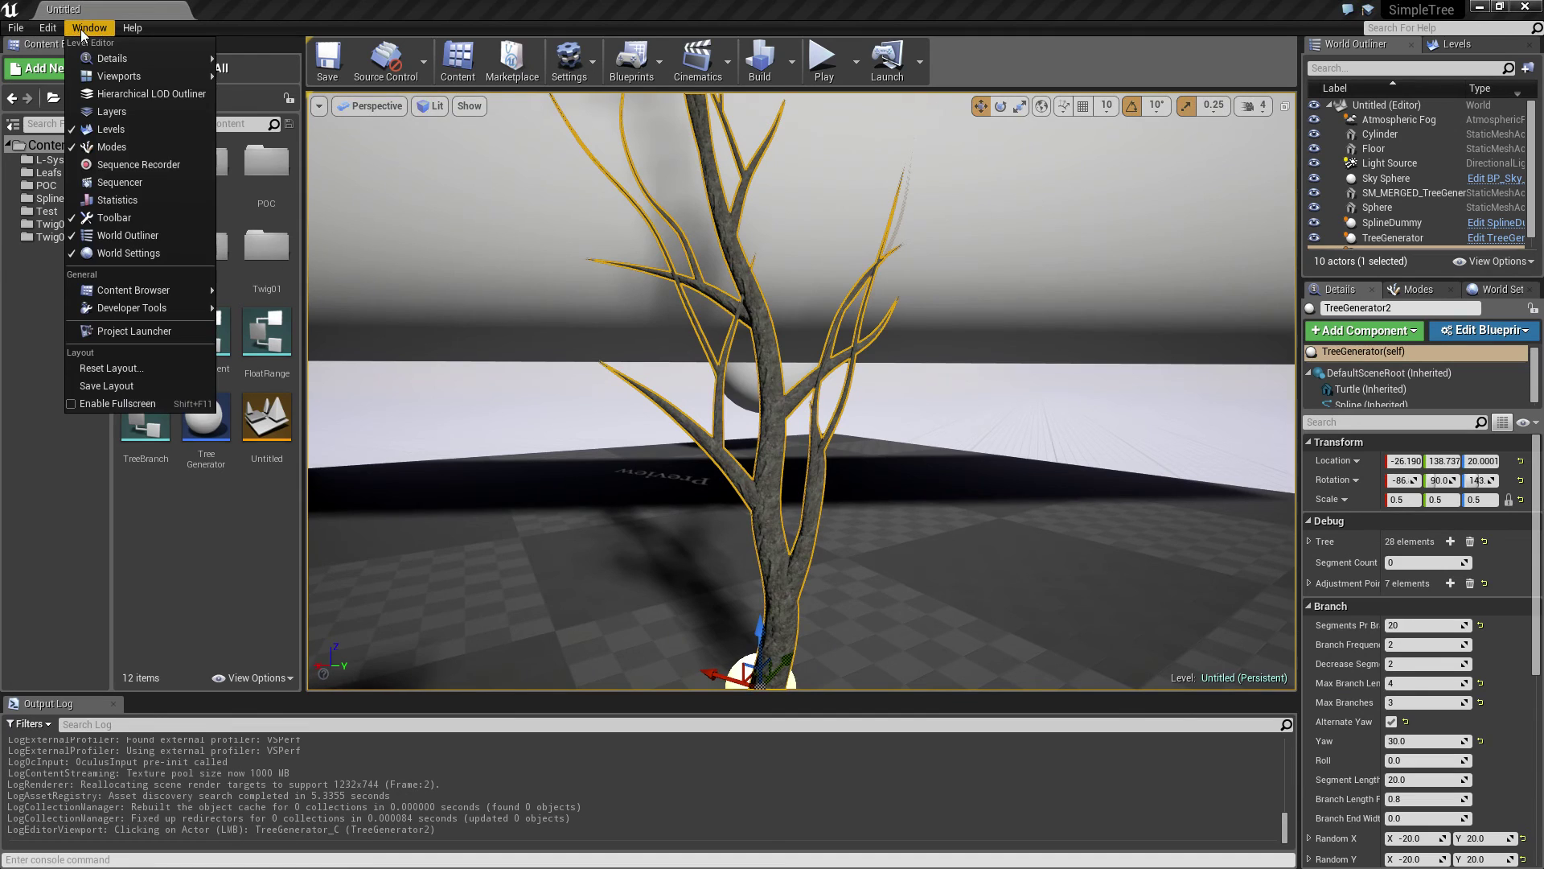
pyautogui.moveTo(161, 308)
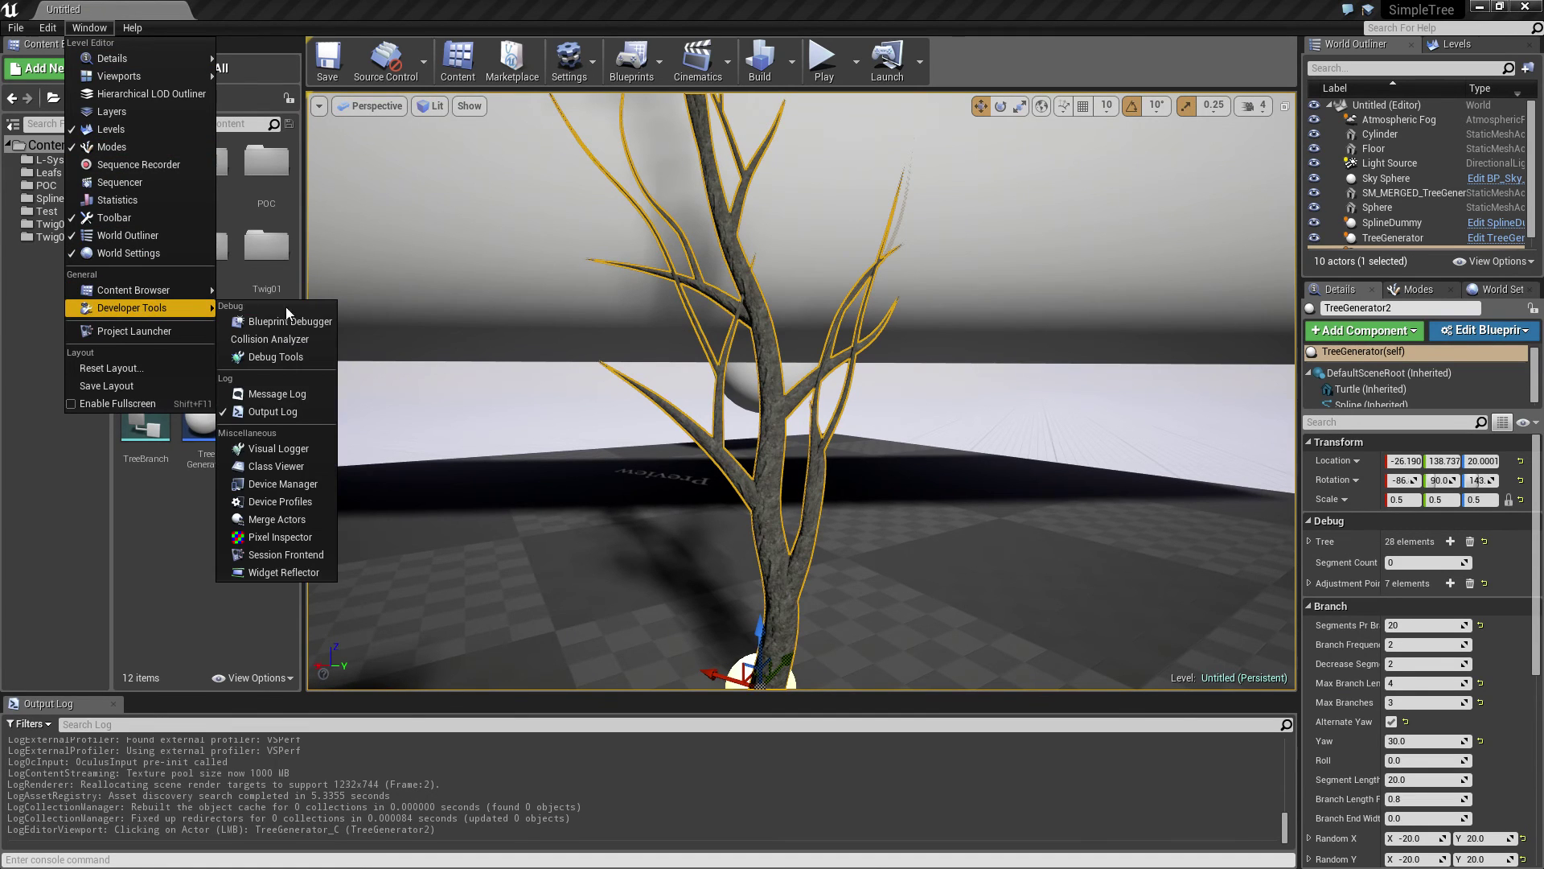
pyautogui.click(302, 522)
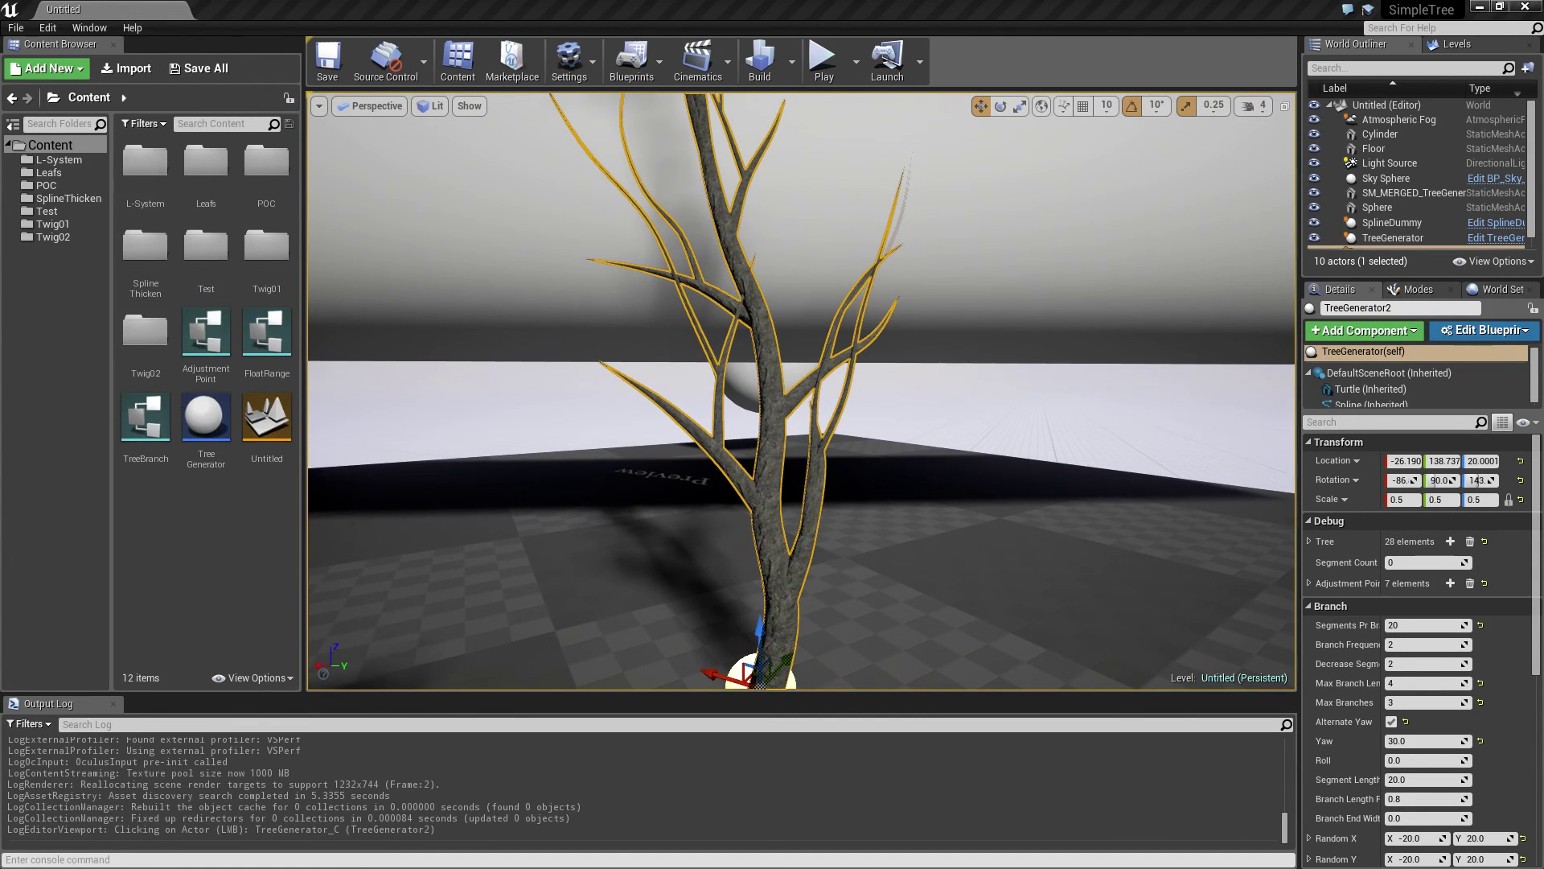
pyautogui.moveTo(1121, 171); pyautogui.dragTo(838, 190)
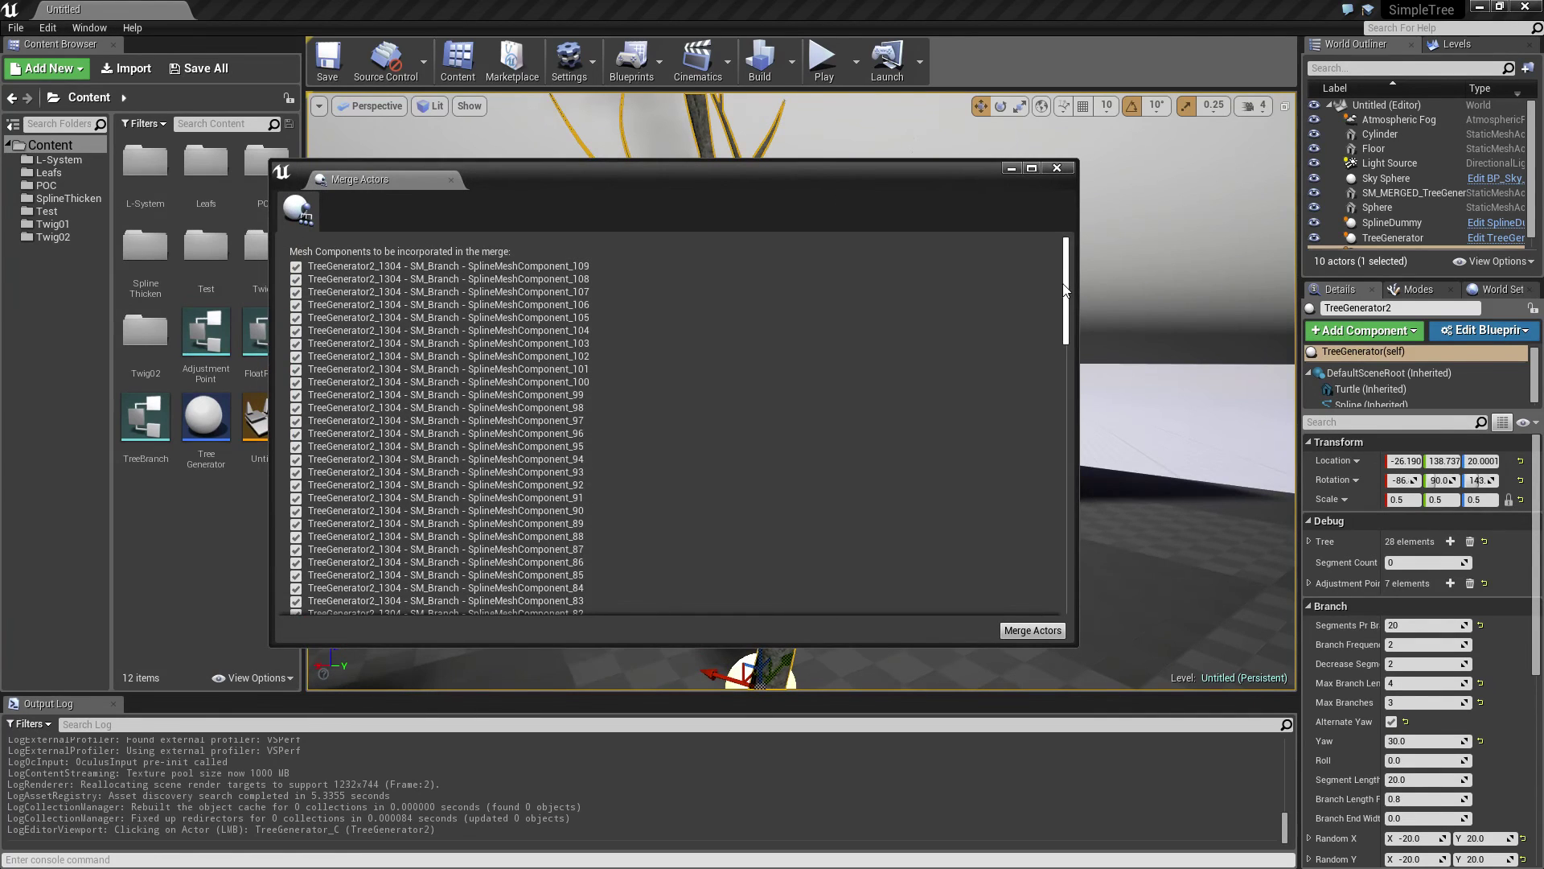
# Step: Merge the tree's mesh components into a static mesh named SM_Normal in the Content folder and close the merge window
pyautogui.moveTo(1066, 287); pyautogui.dragTo(1016, 201)
pyautogui.click(1029, 634)
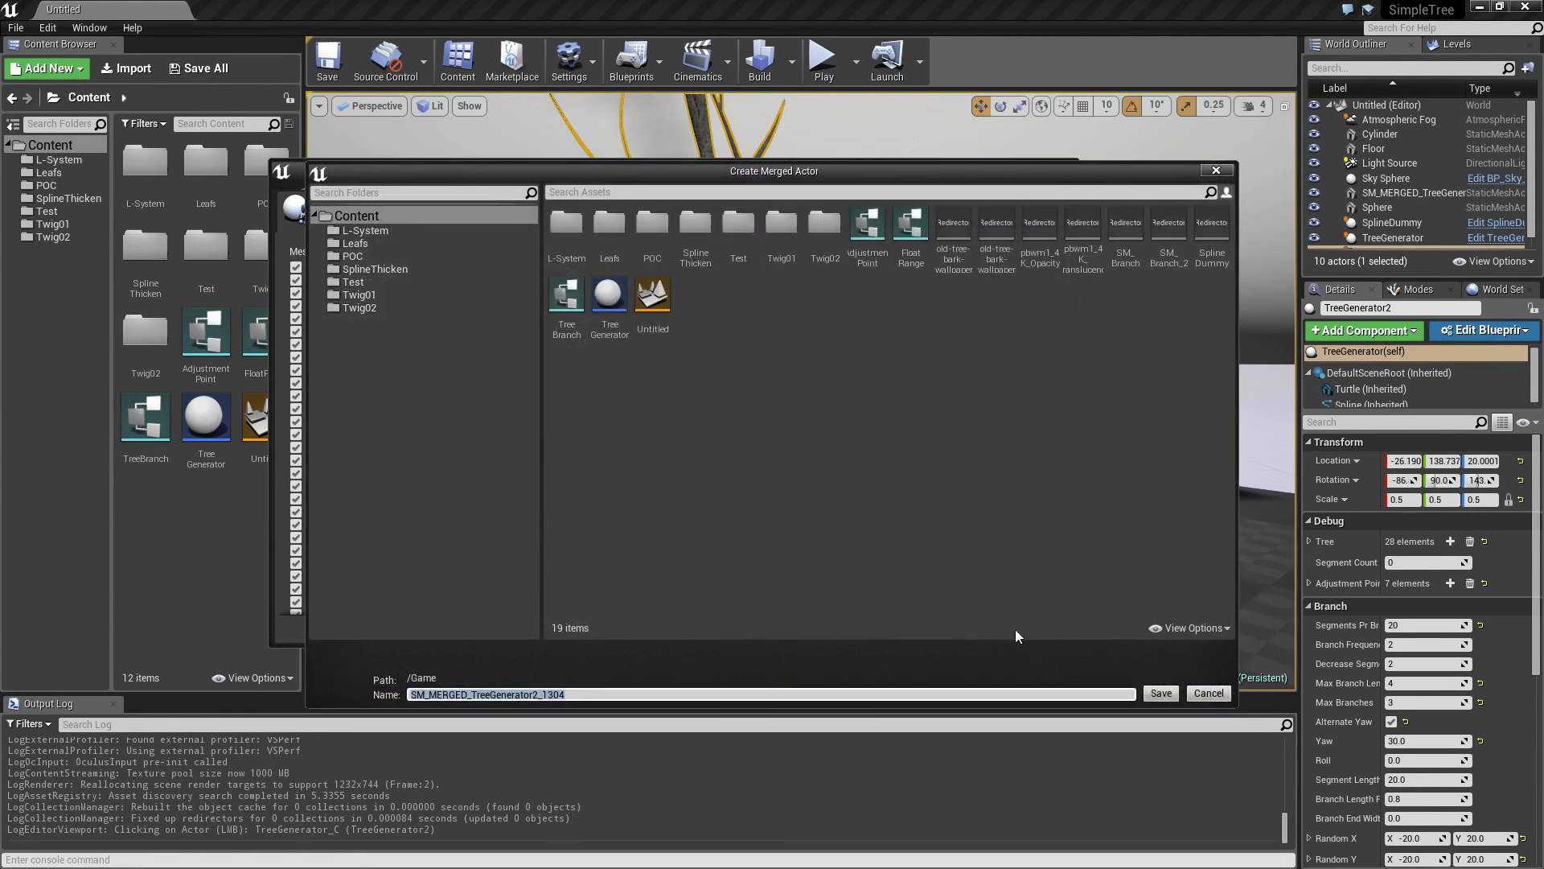
pyautogui.write('S')
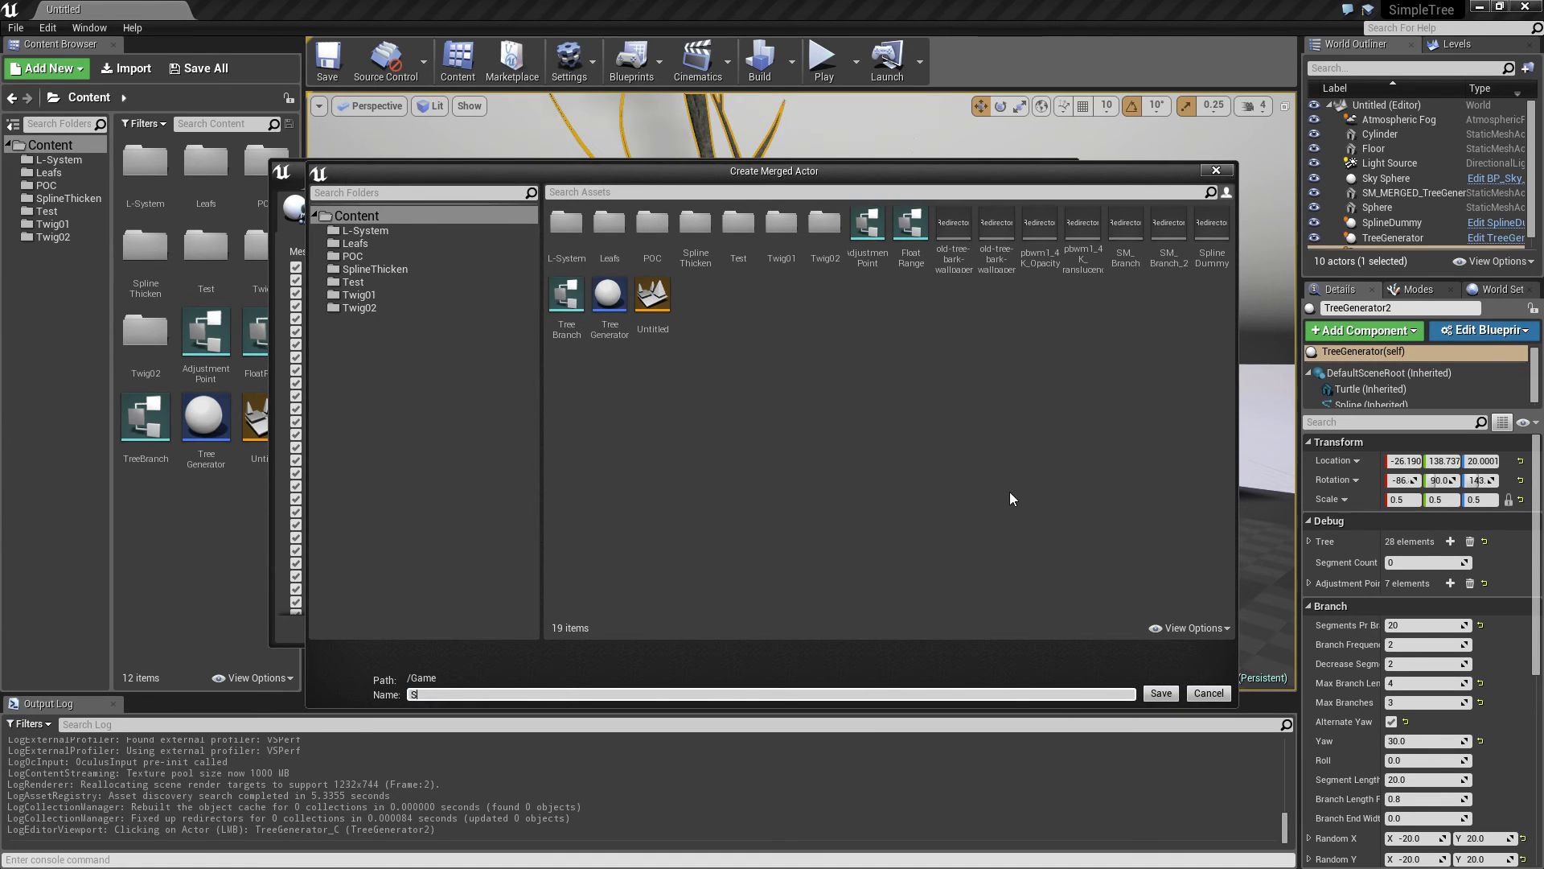
pyautogui.write('M_Normal')
pyautogui.press('Return')
pyautogui.click(1068, 170)
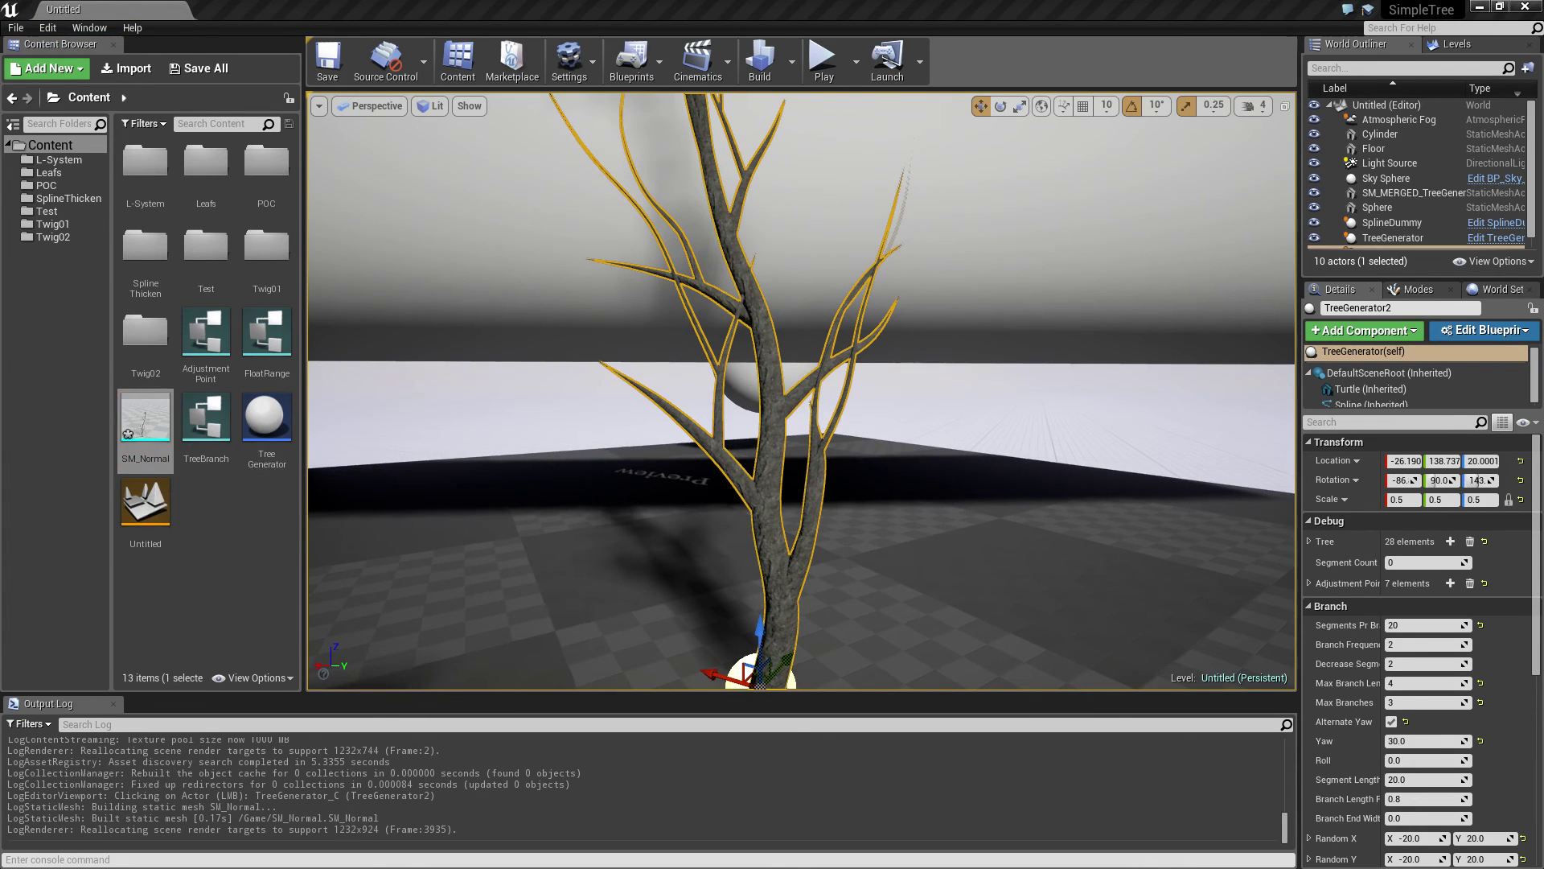
# Step: Inspect the triangle and vertex statistics of the SM_Normal mesh in its editor and return to the level
pyautogui.doubleClick(145, 419)
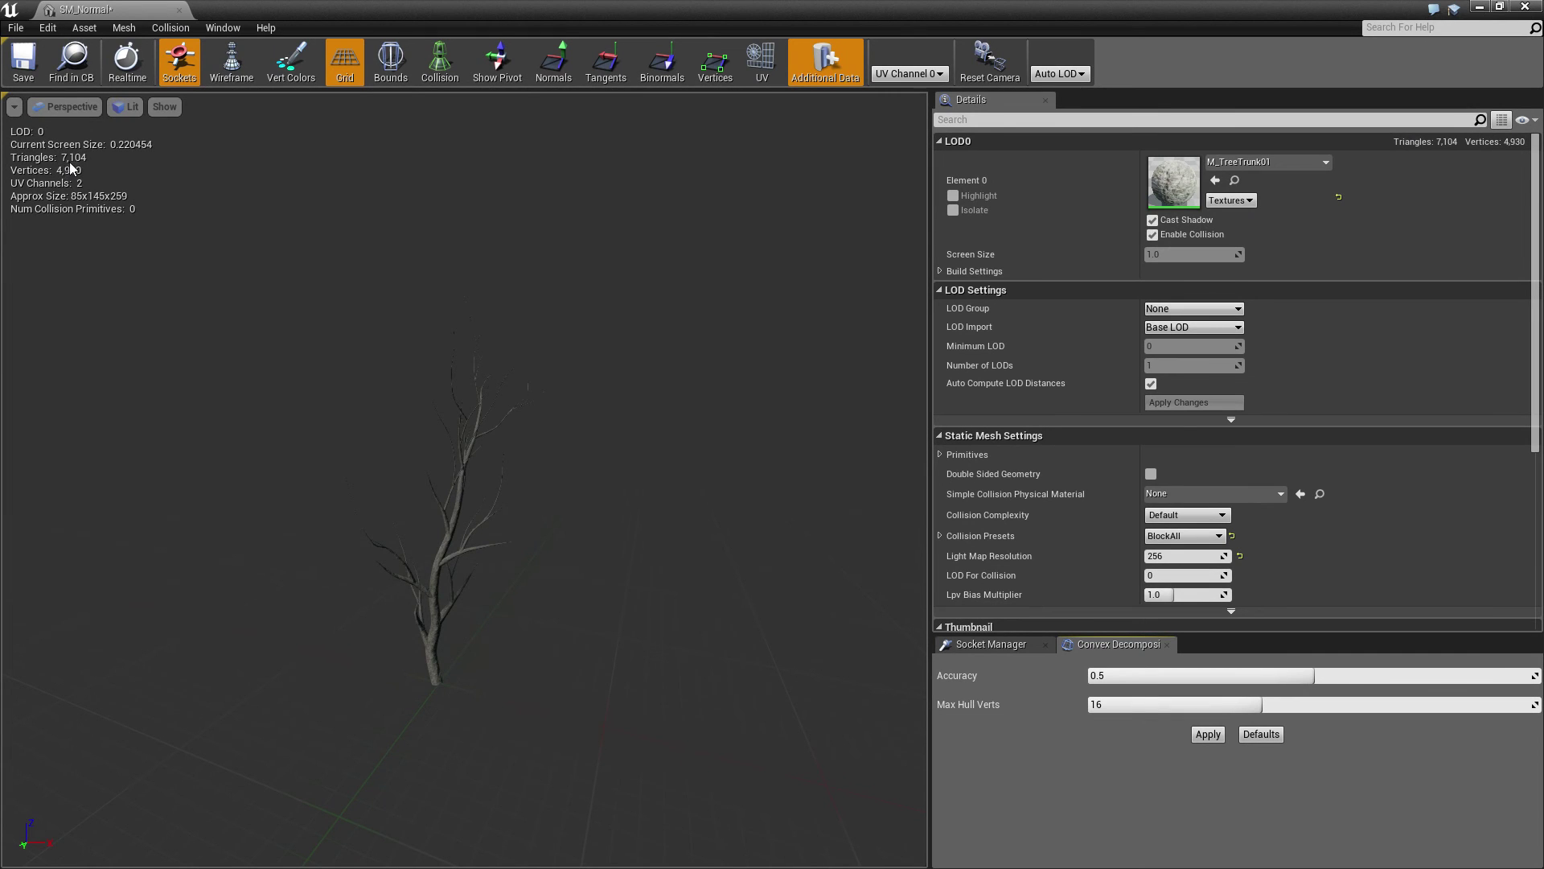
pyautogui.click(178, 12)
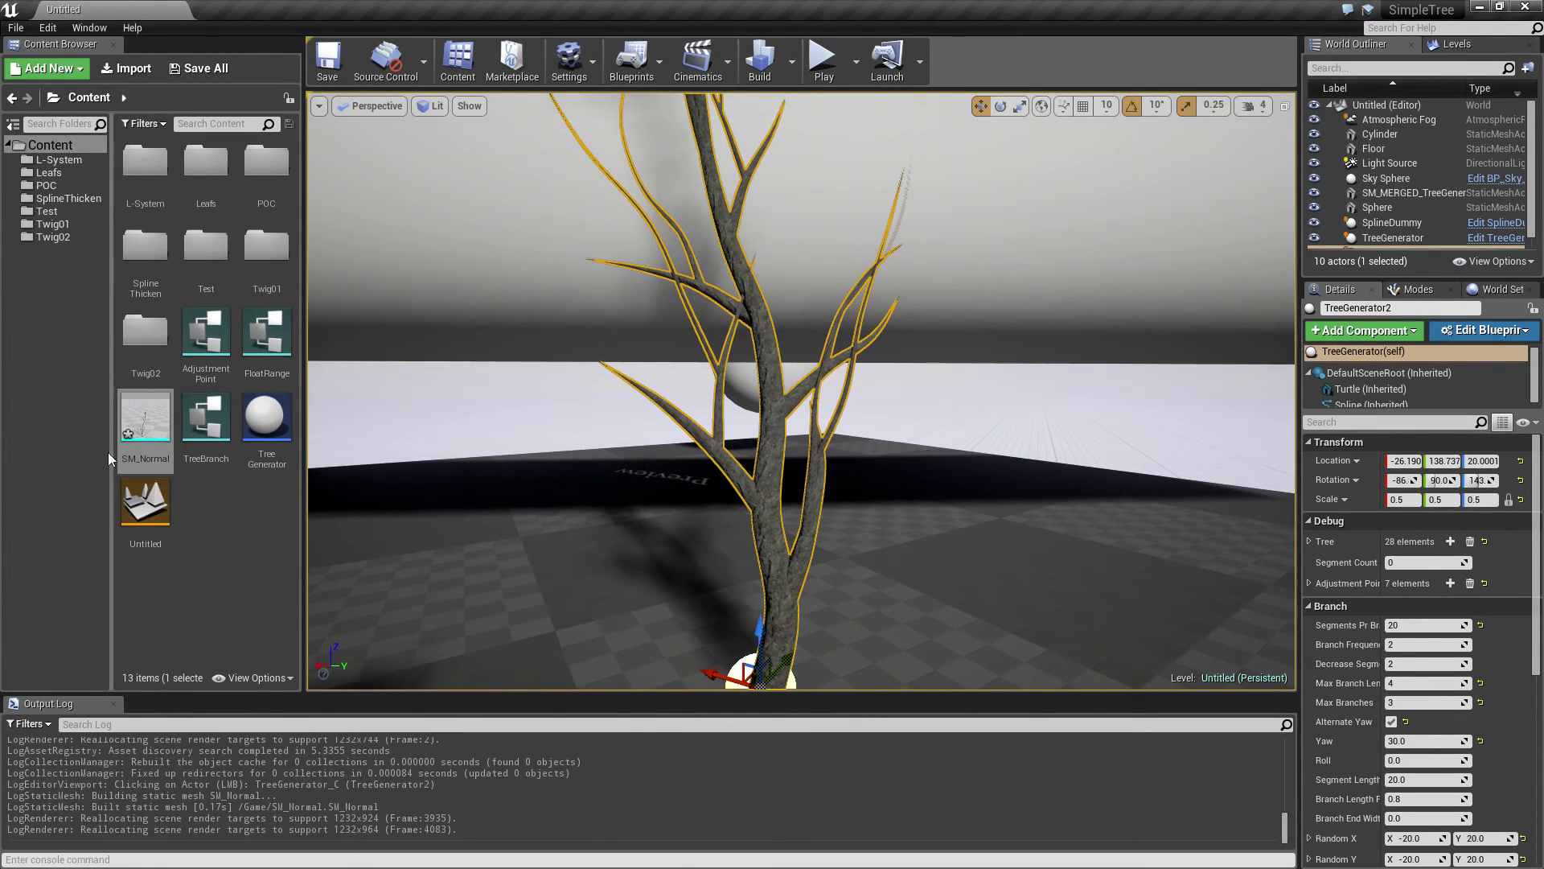
pyautogui.moveTo(563, 402); pyautogui.dragTo(836, 667, button='right')
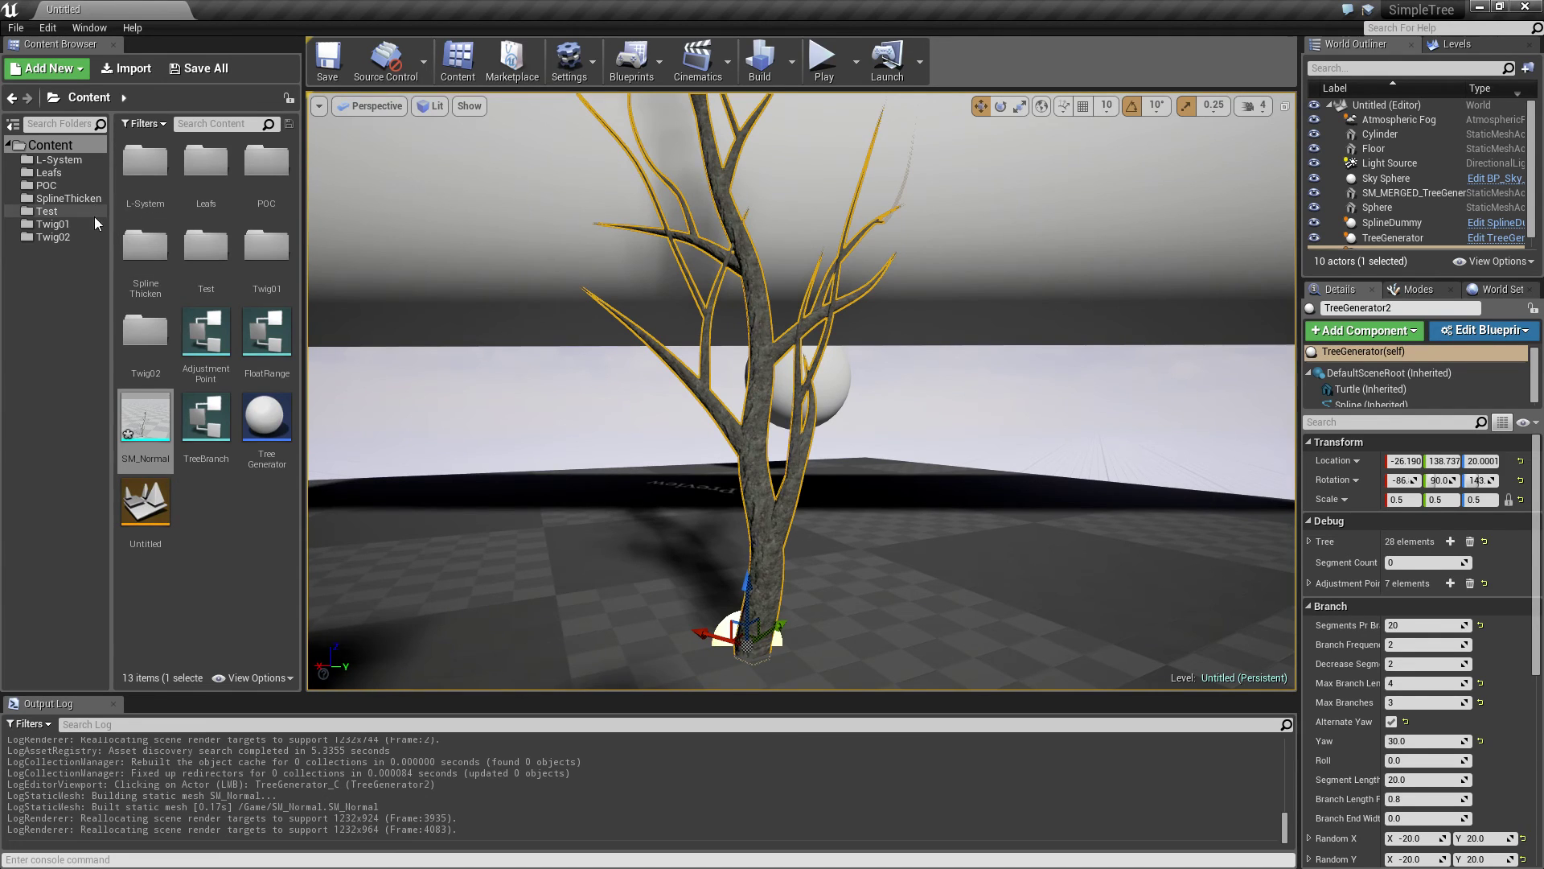
# Step: Create a material named M_ST_Branch in the SplineThicken folder and open it for editing
pyautogui.click(69, 201)
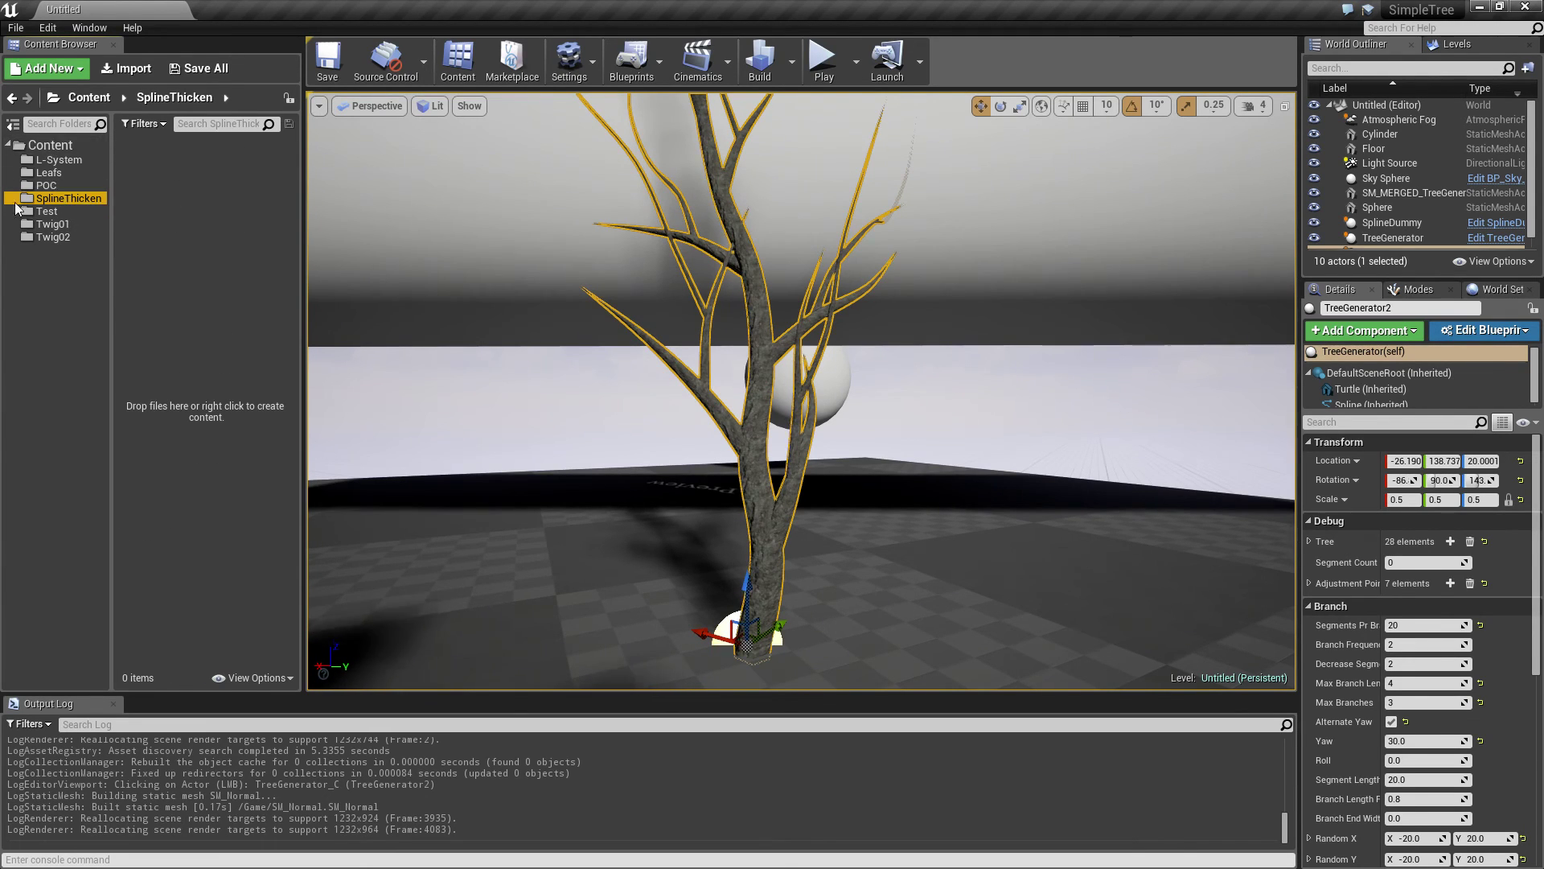
pyautogui.rightClick(154, 180)
pyautogui.click(180, 388)
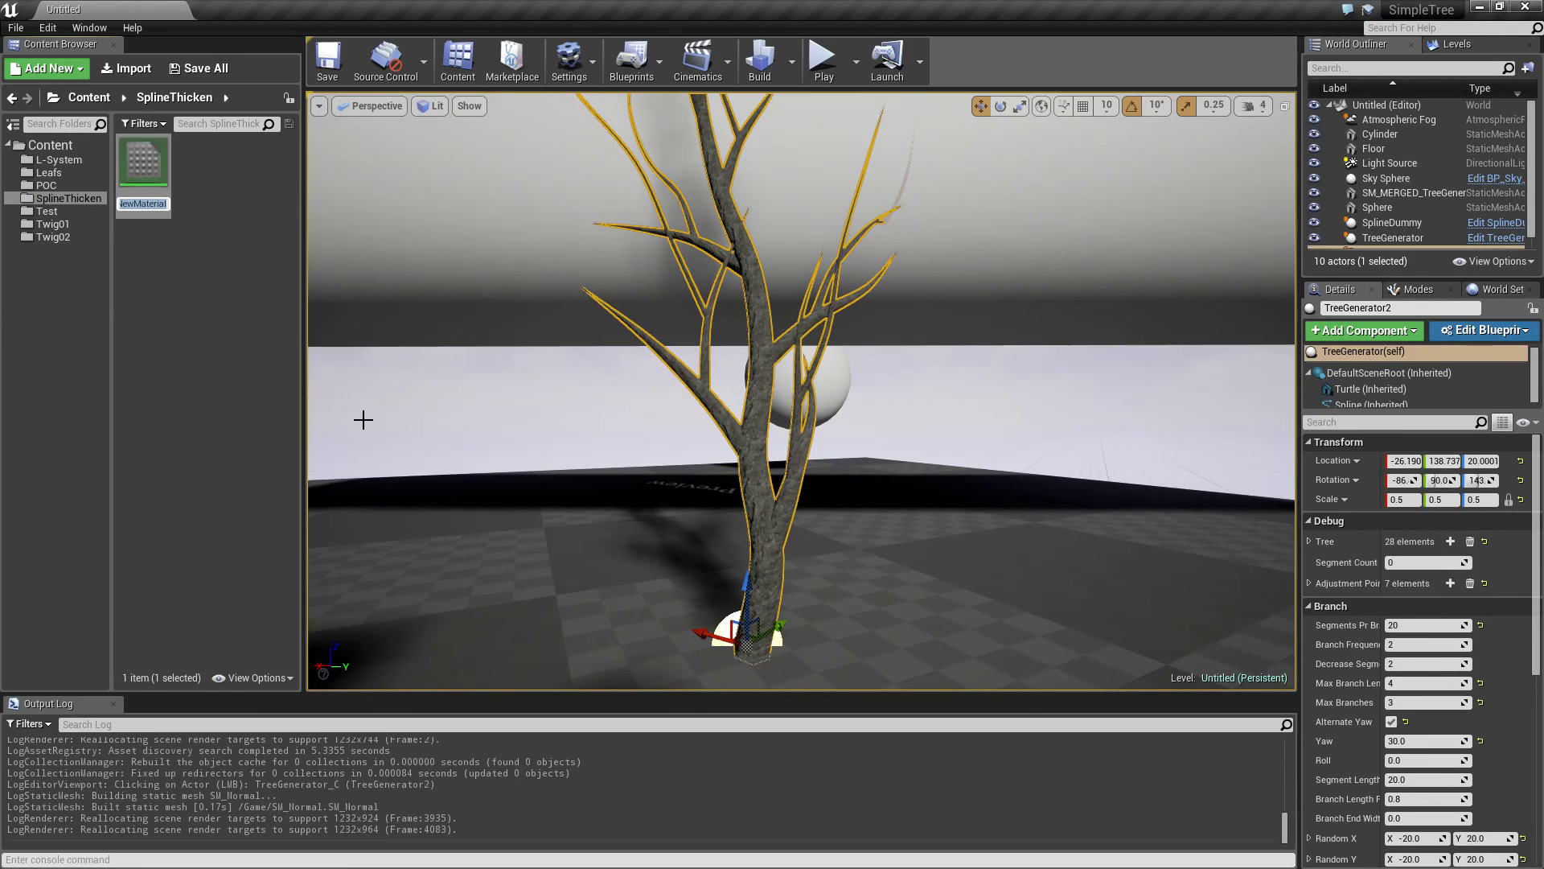
pyautogui.write('M')
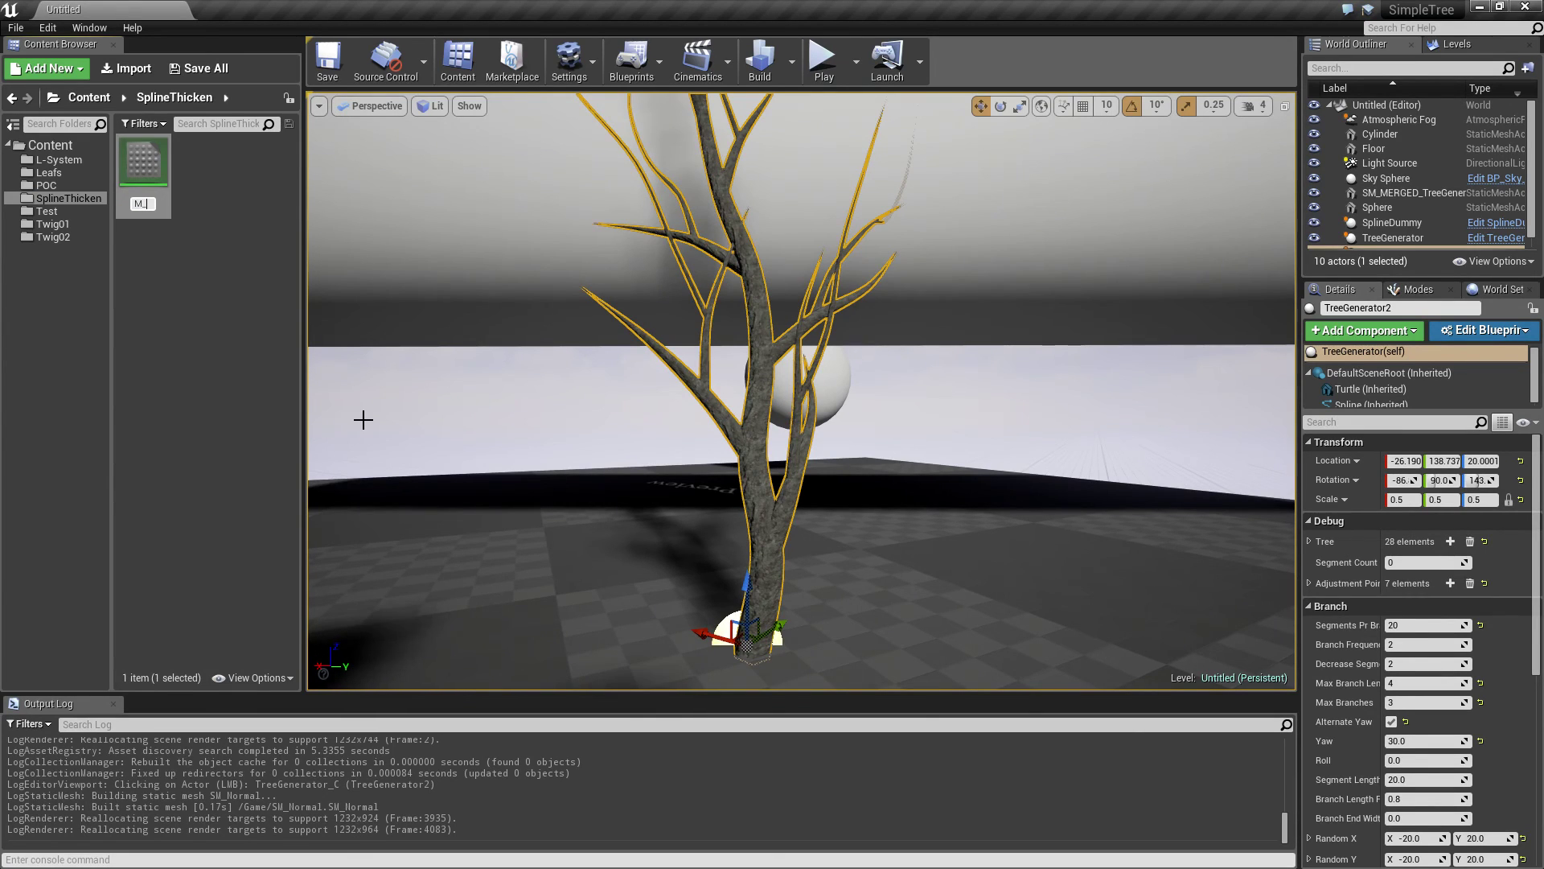
pyautogui.write('_ST_Branch')
pyautogui.press('Return')
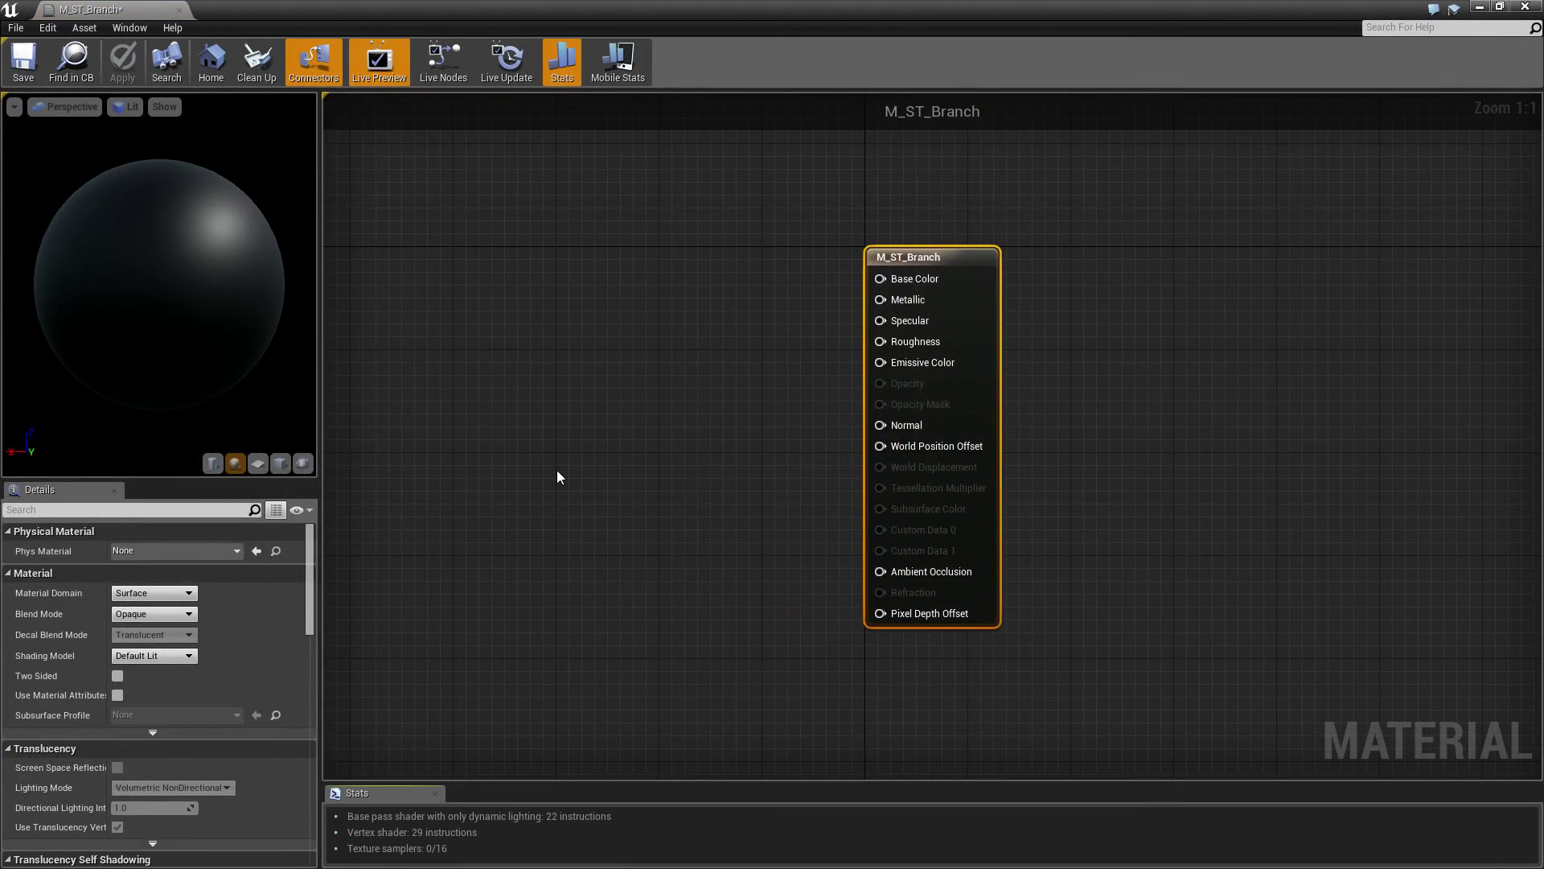
# Step: Add a SplineThicken function node to the material graph and position it beside the main material node
pyautogui.rightClick(558, 475)
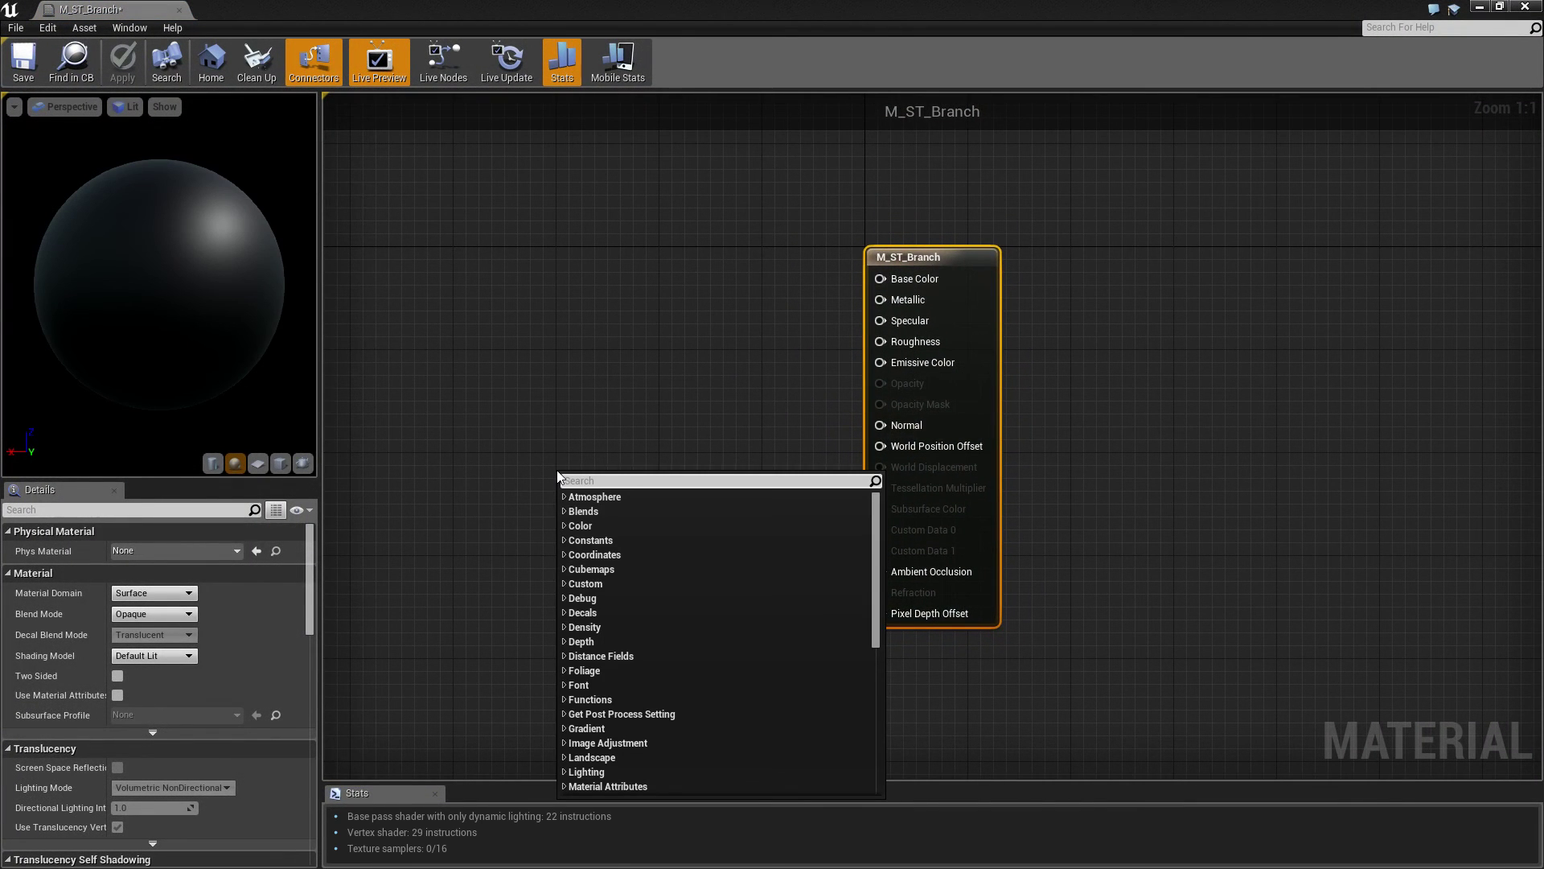
pyautogui.write('splin')
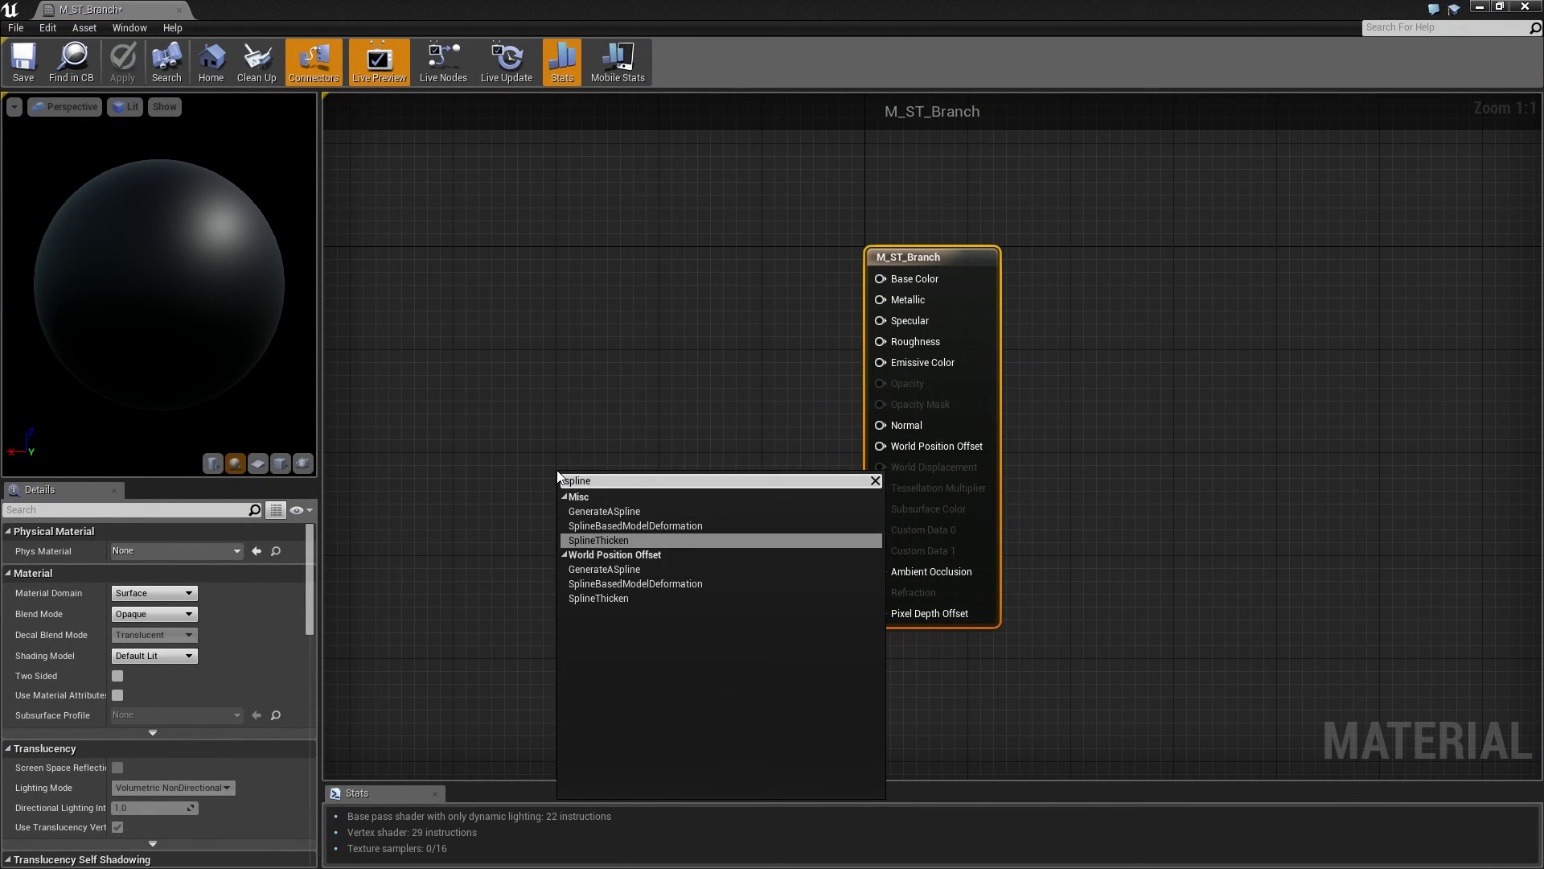
pyautogui.write('e')
pyautogui.press('Return')
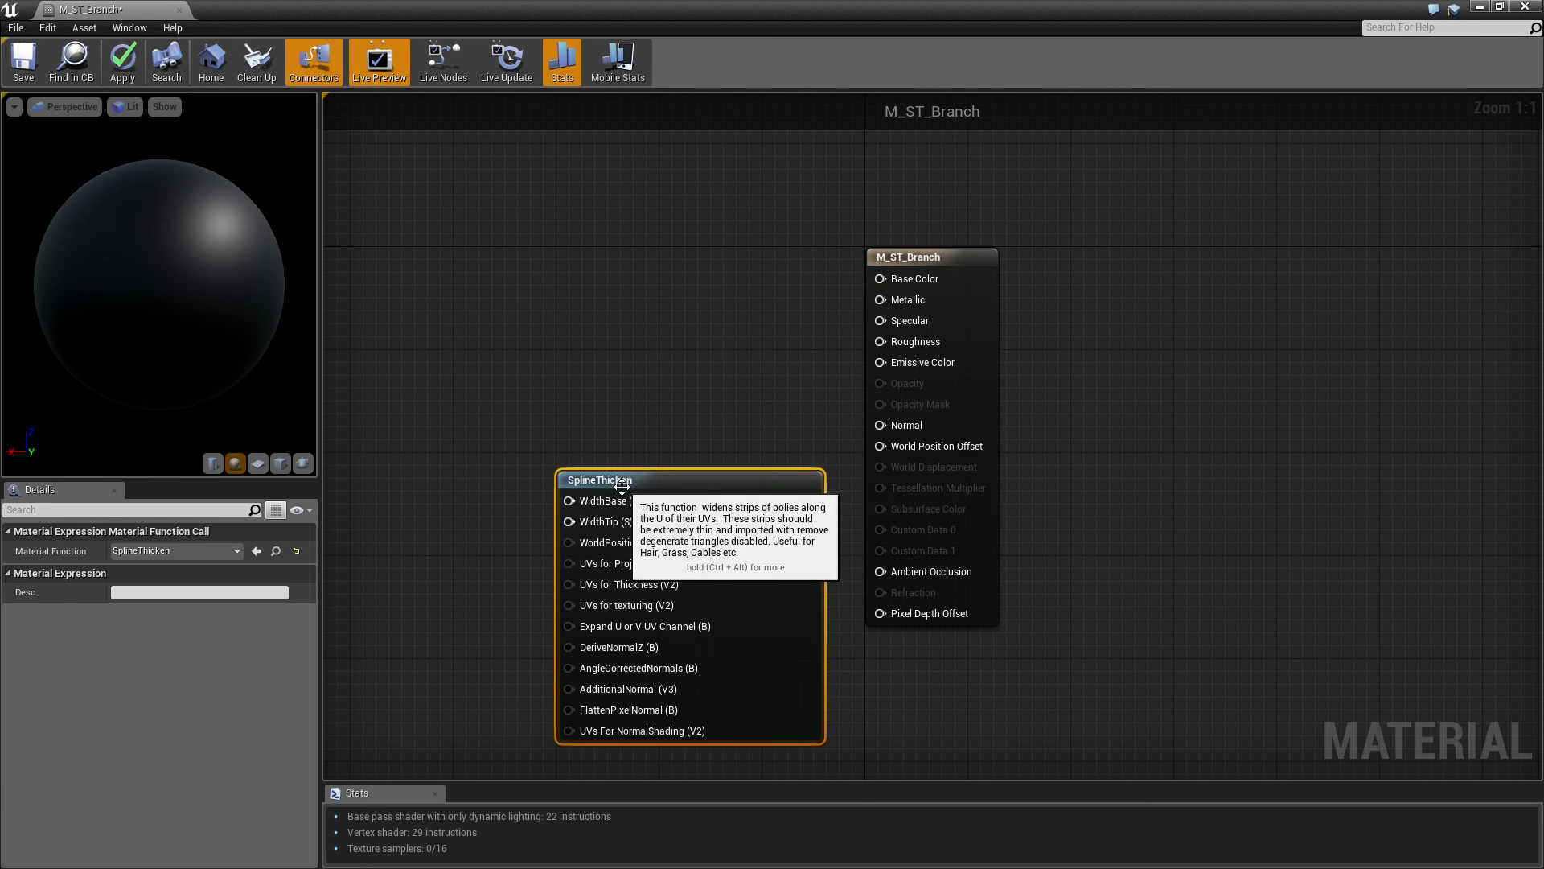
pyautogui.moveTo(612, 476); pyautogui.dragTo(539, 388)
pyautogui.moveTo(384, 521); pyautogui.dragTo(613, 392, button='right')
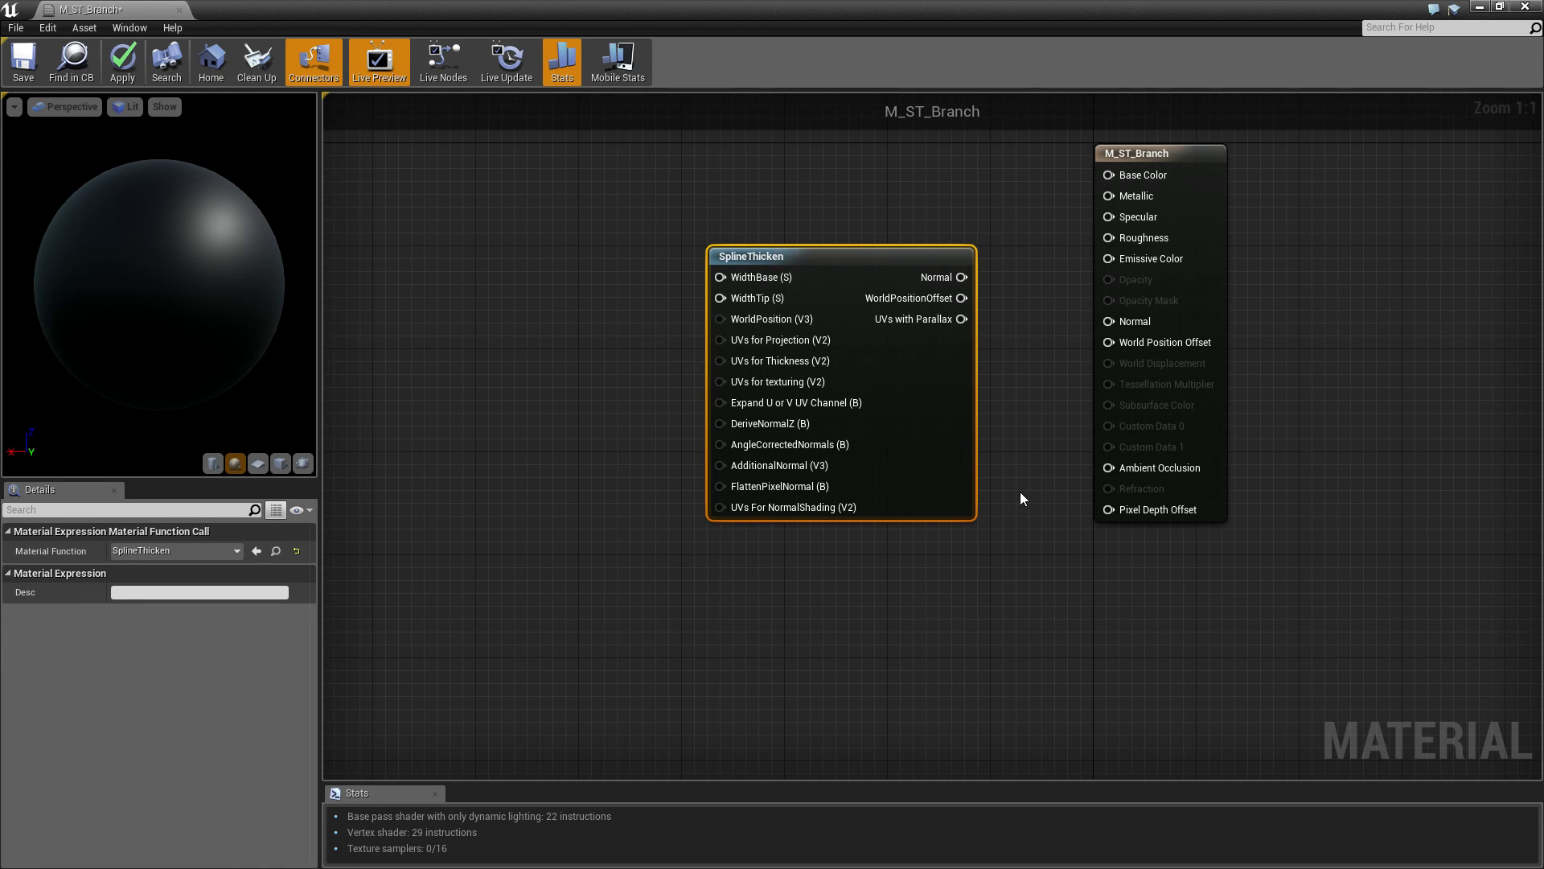
pyautogui.moveTo(848, 259); pyautogui.dragTo(848, 336)
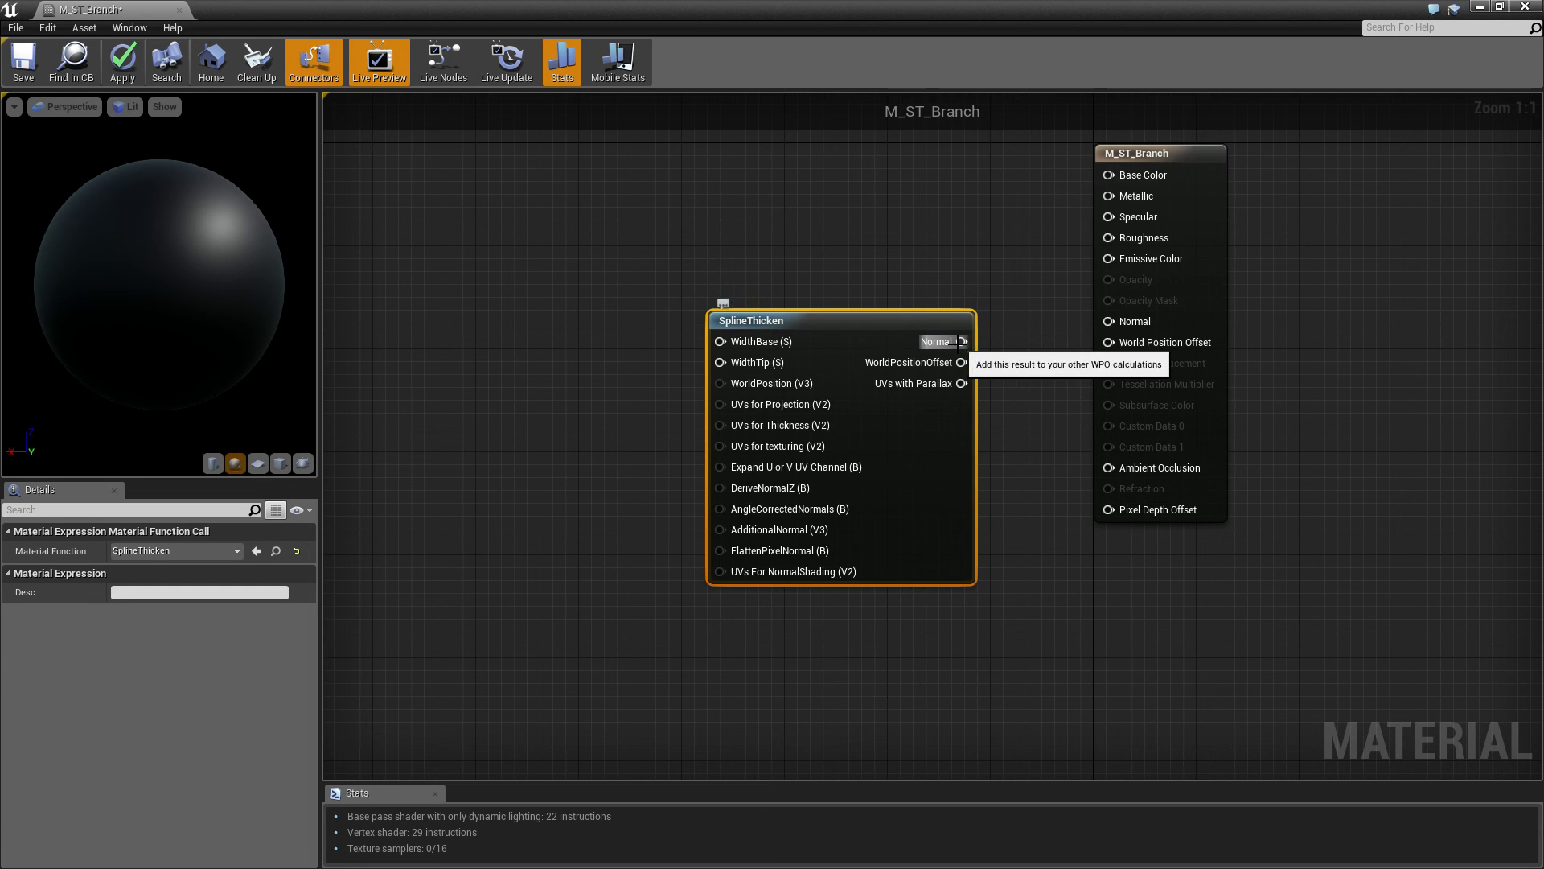
# Step: Connect SplineThicken's Normal and WorldPositionOffset outputs to the matching material inputs and feed a constant 0 into WidthBase and WidthTip
pyautogui.moveTo(963, 341); pyautogui.dragTo(1125, 331)
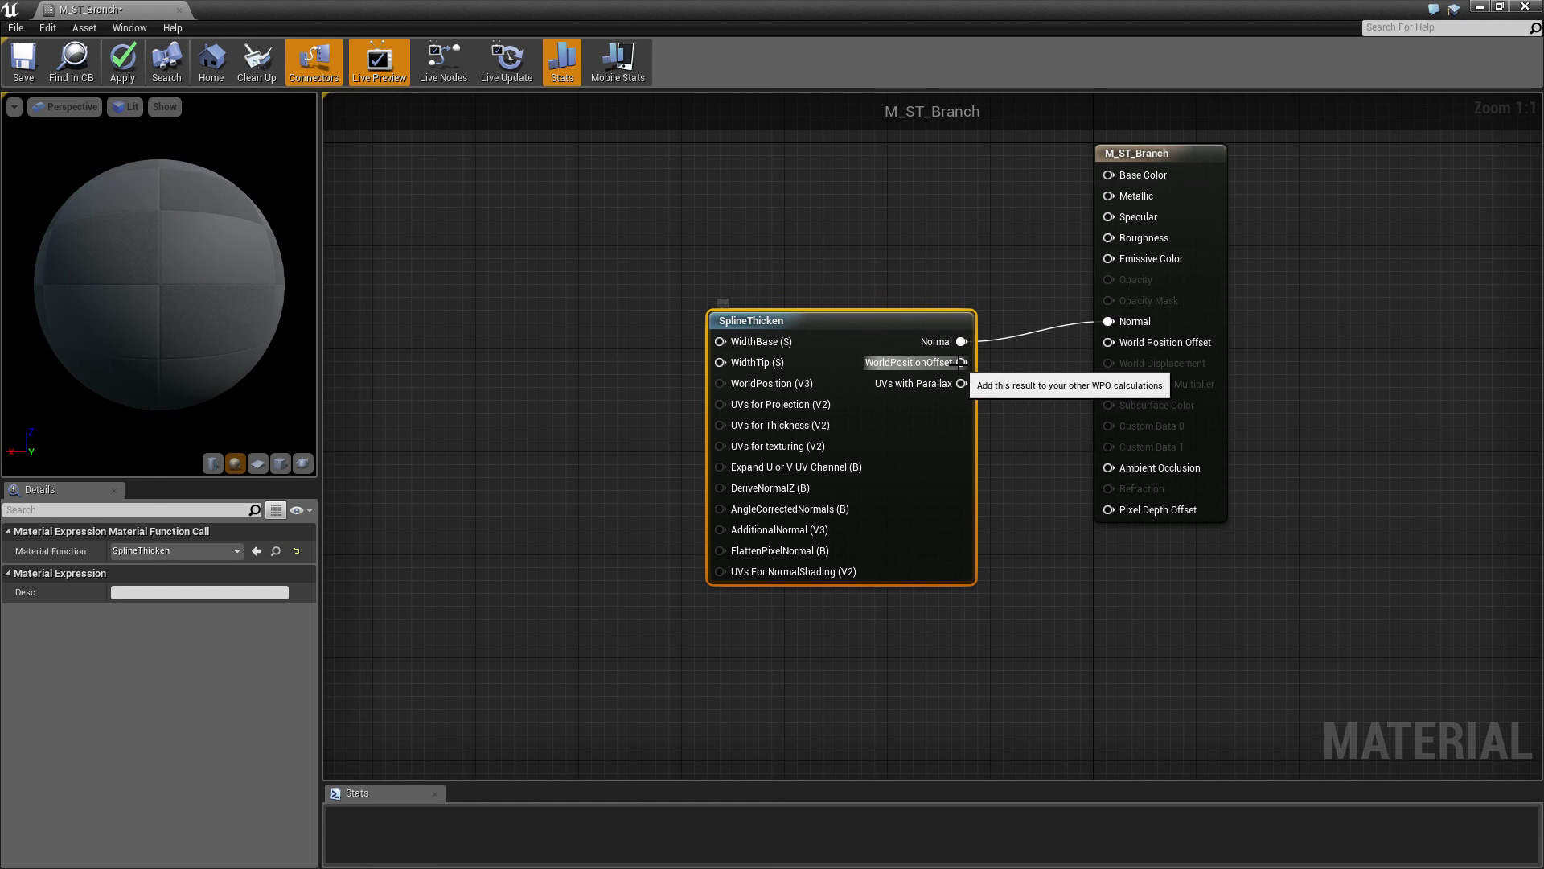
pyautogui.moveTo(963, 362); pyautogui.dragTo(1122, 358)
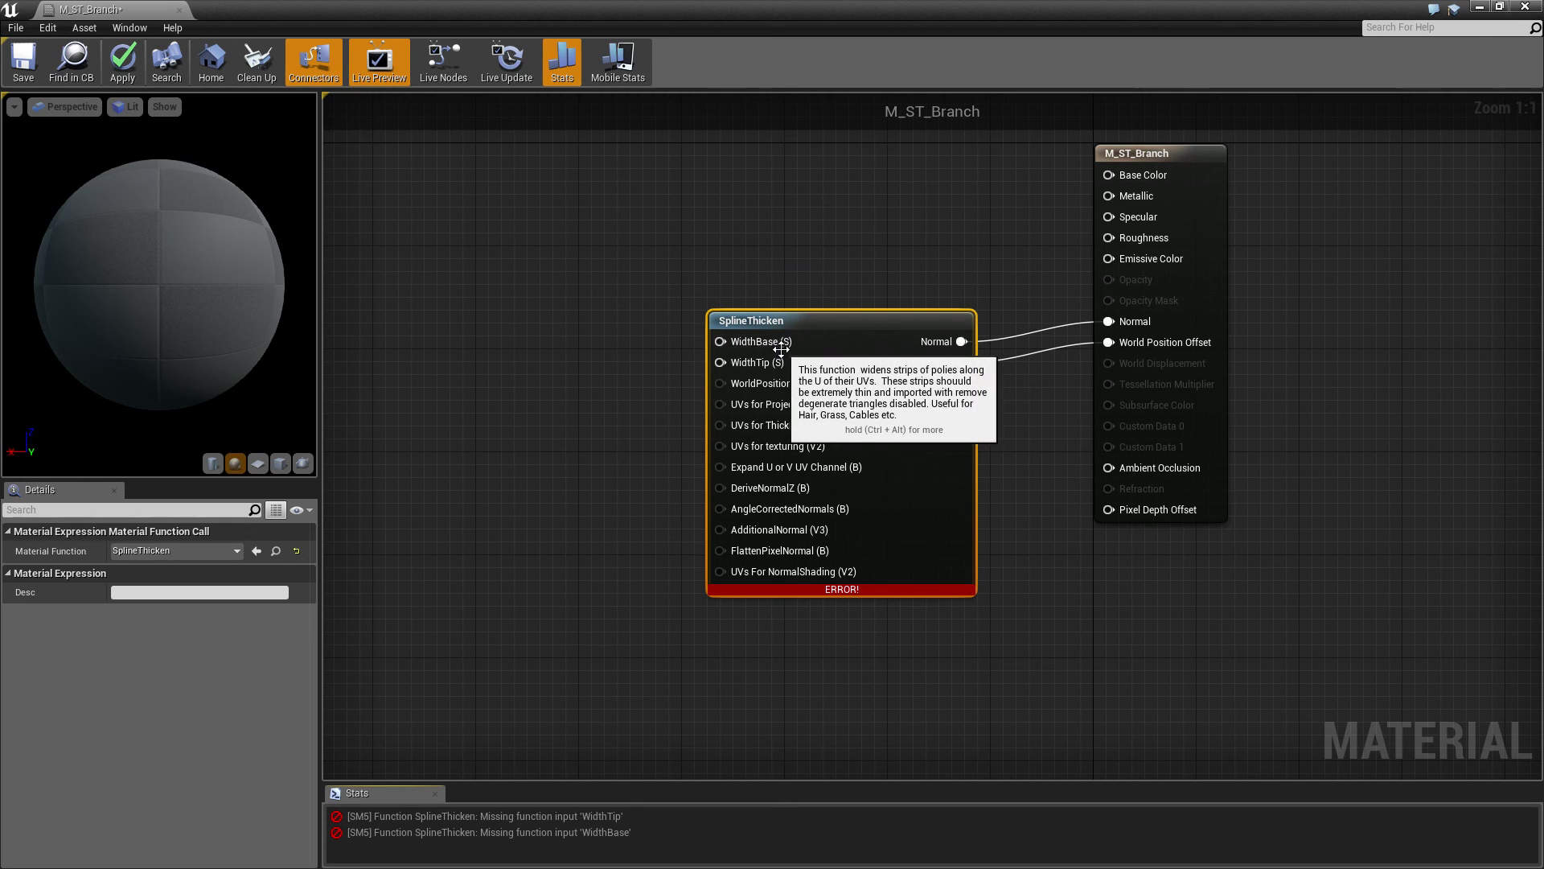
pyautogui.click(574, 349)
pyautogui.moveTo(605, 375); pyautogui.dragTo(722, 362)
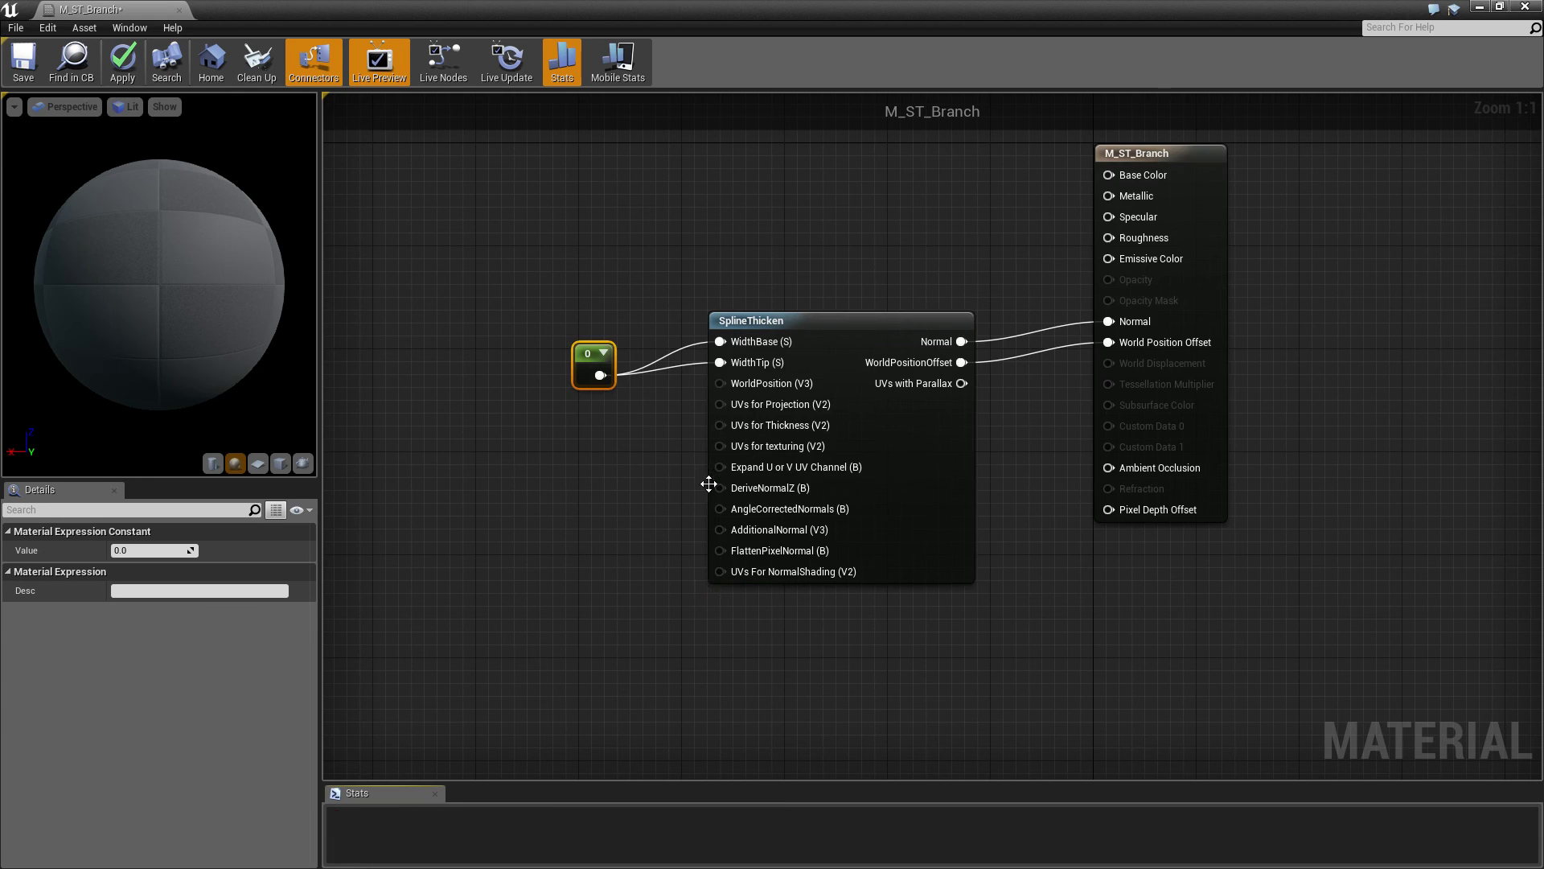
pyautogui.moveTo(586, 349); pyautogui.dragTo(592, 317)
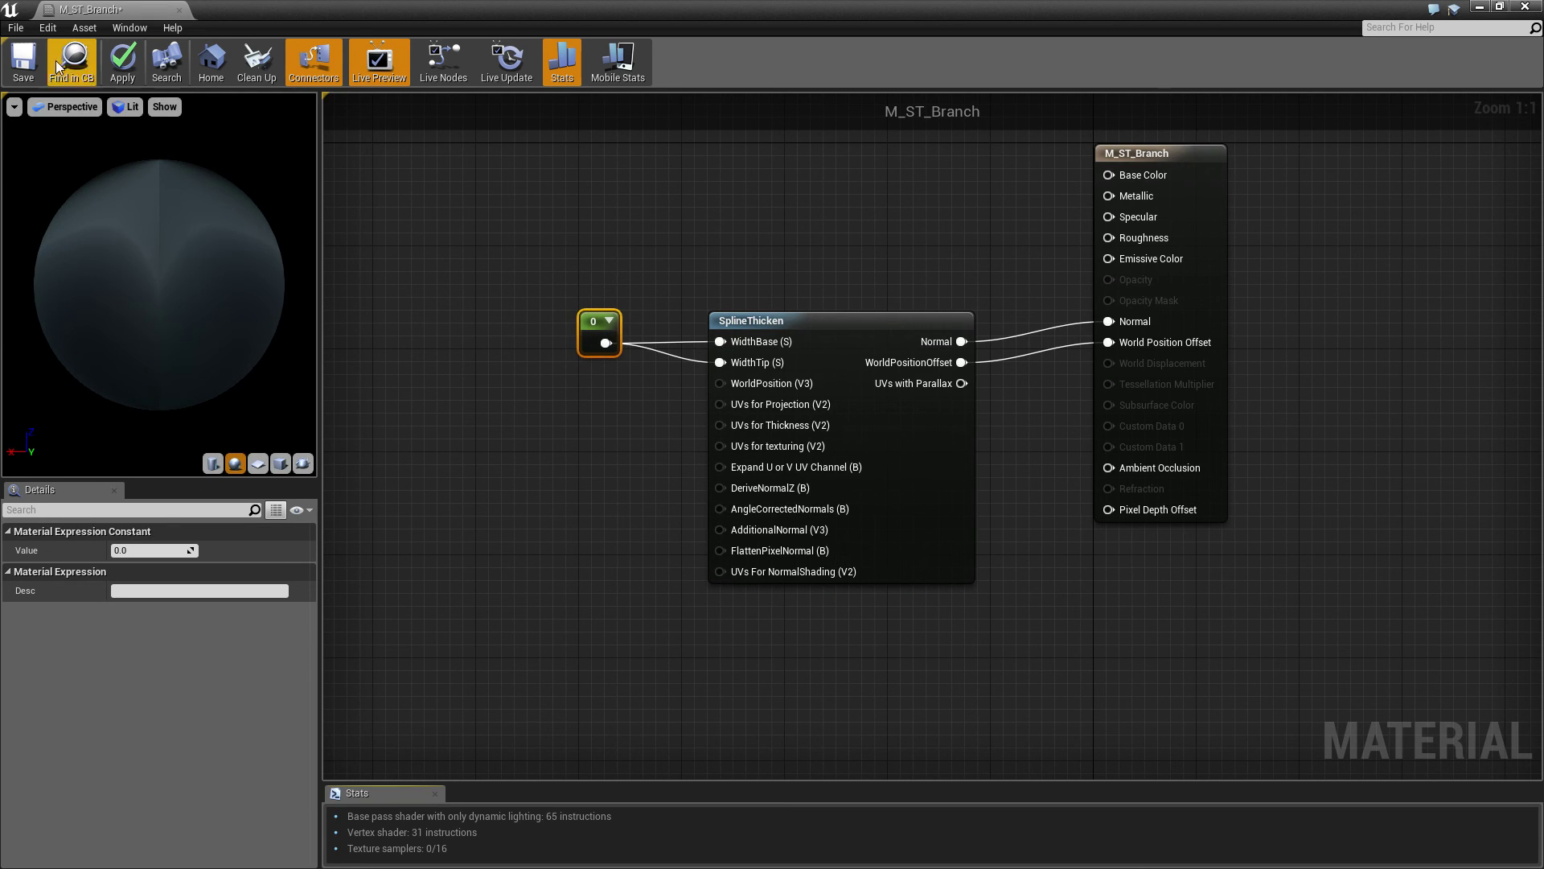
# Step: Save the M_ST_Branch material, rotate its preview sphere and return to the level editor
pyautogui.click(24, 64)
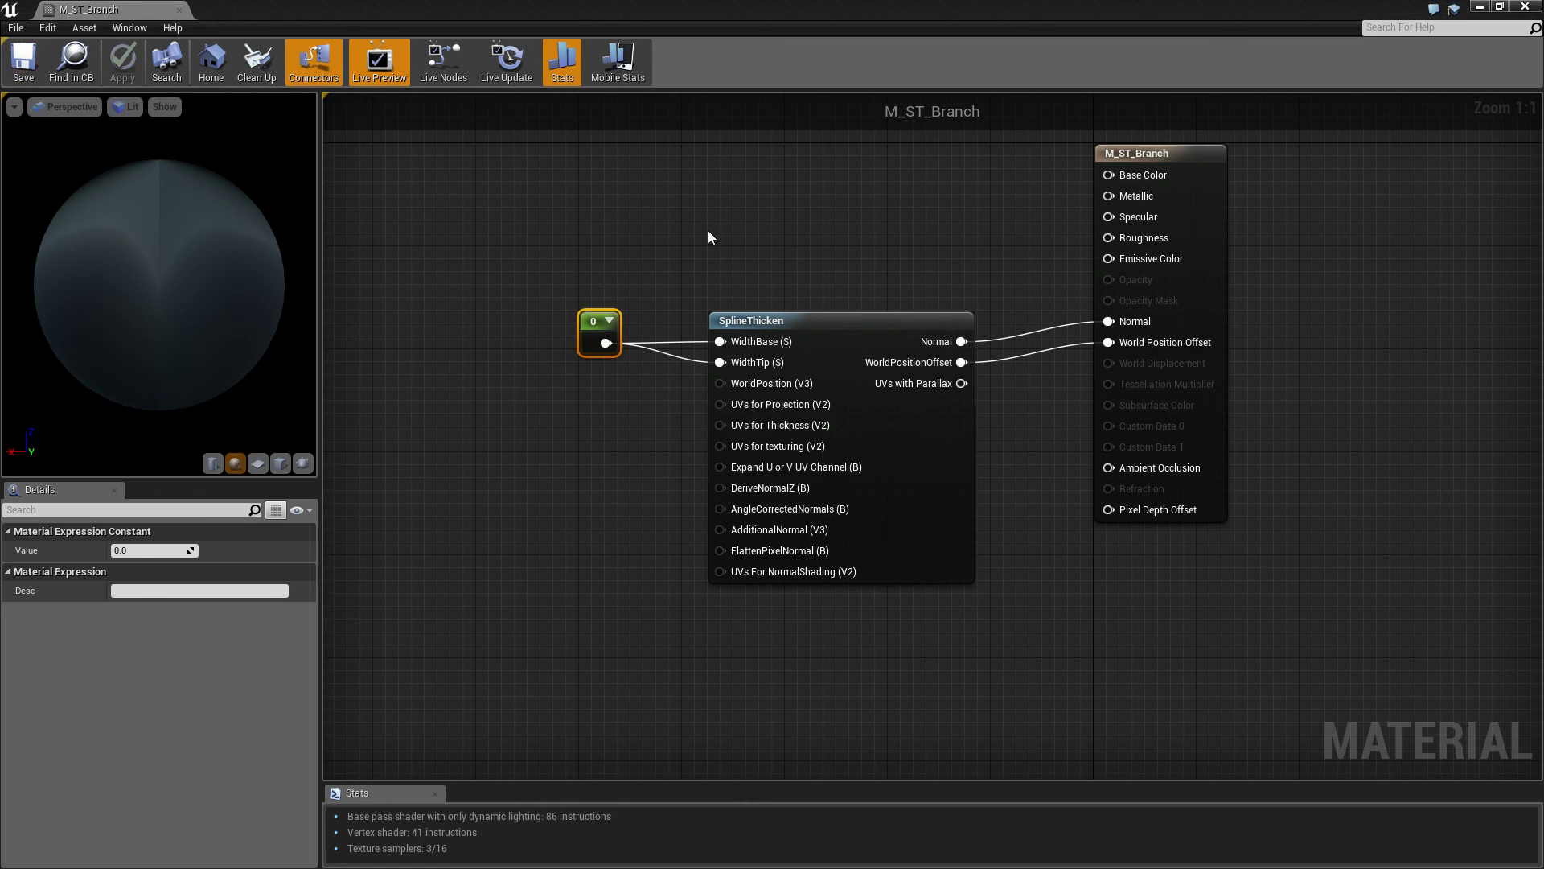
pyautogui.moveTo(155, 271); pyautogui.dragTo(262, 271)
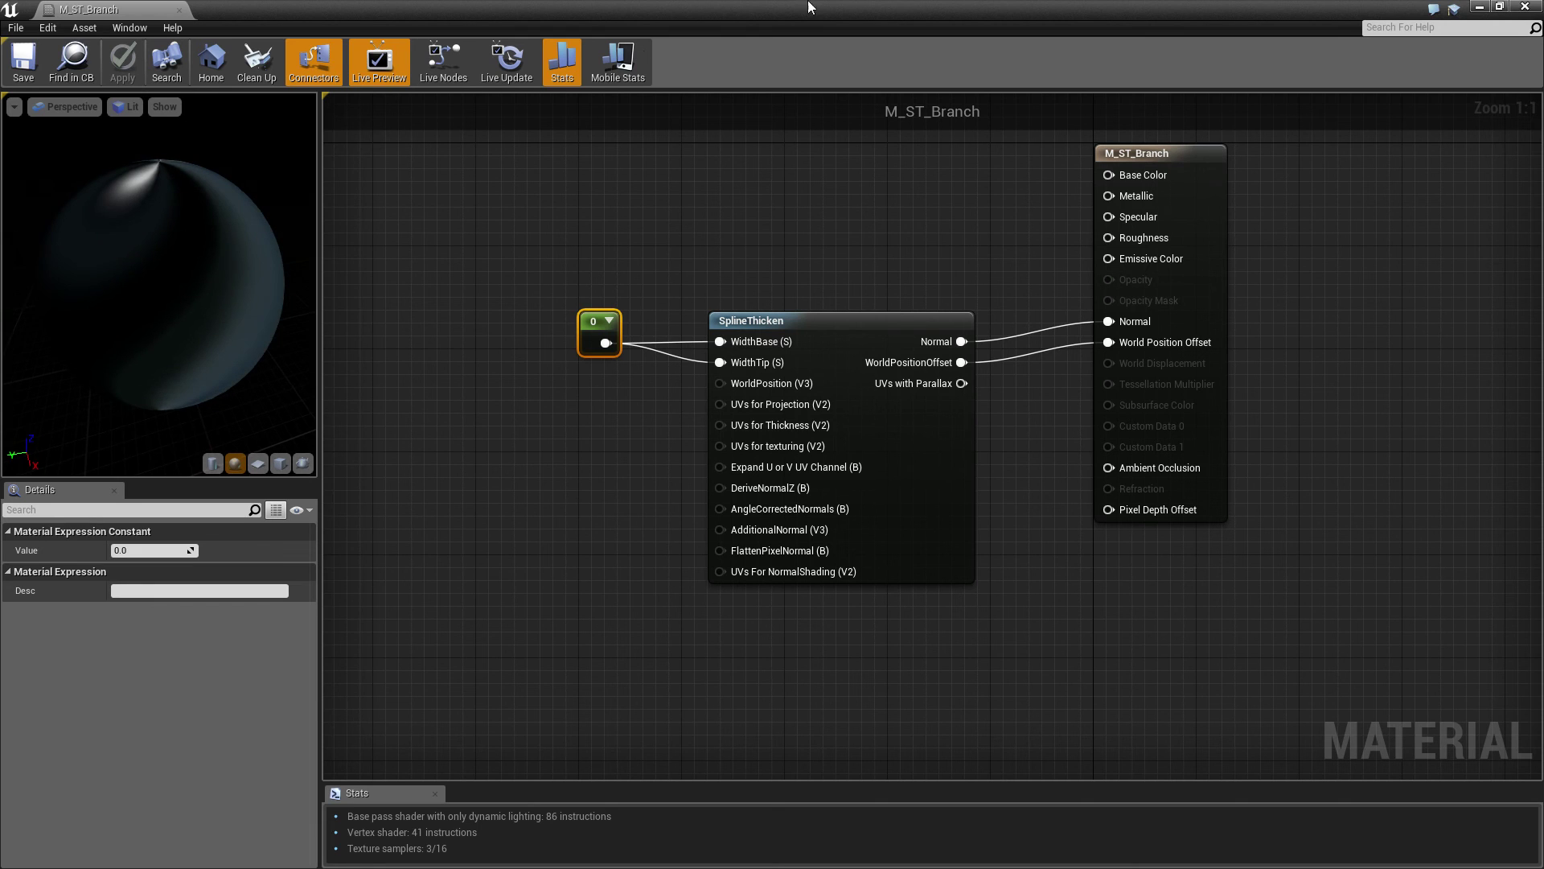
pyautogui.click(1479, 8)
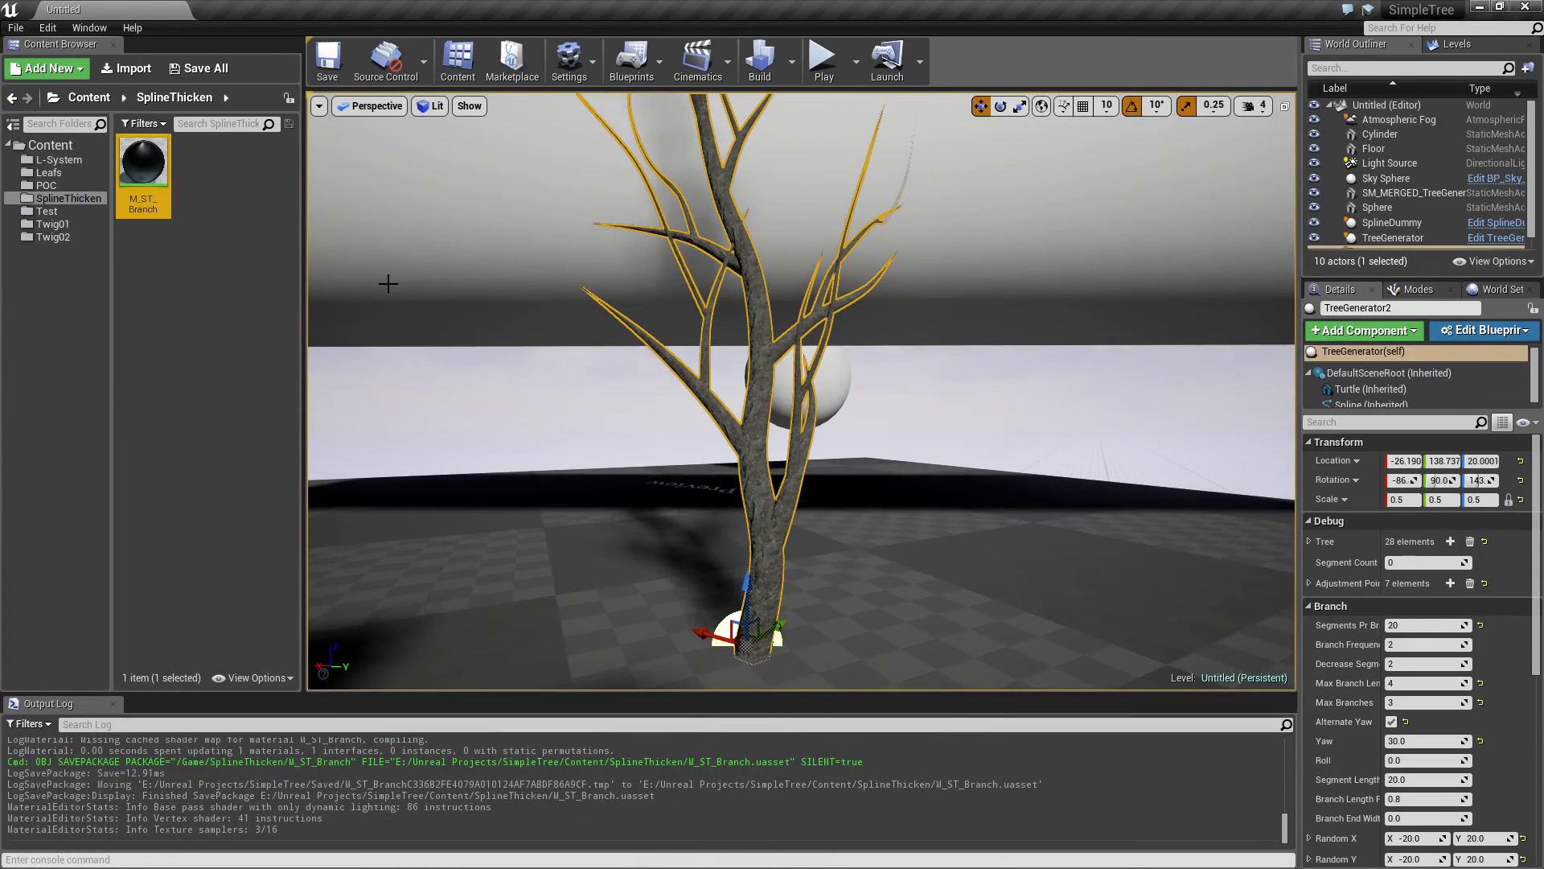
# Step: Place the SM_Branch mesh from the Twig01 folder on the floor beside the tree
pyautogui.click(60, 227)
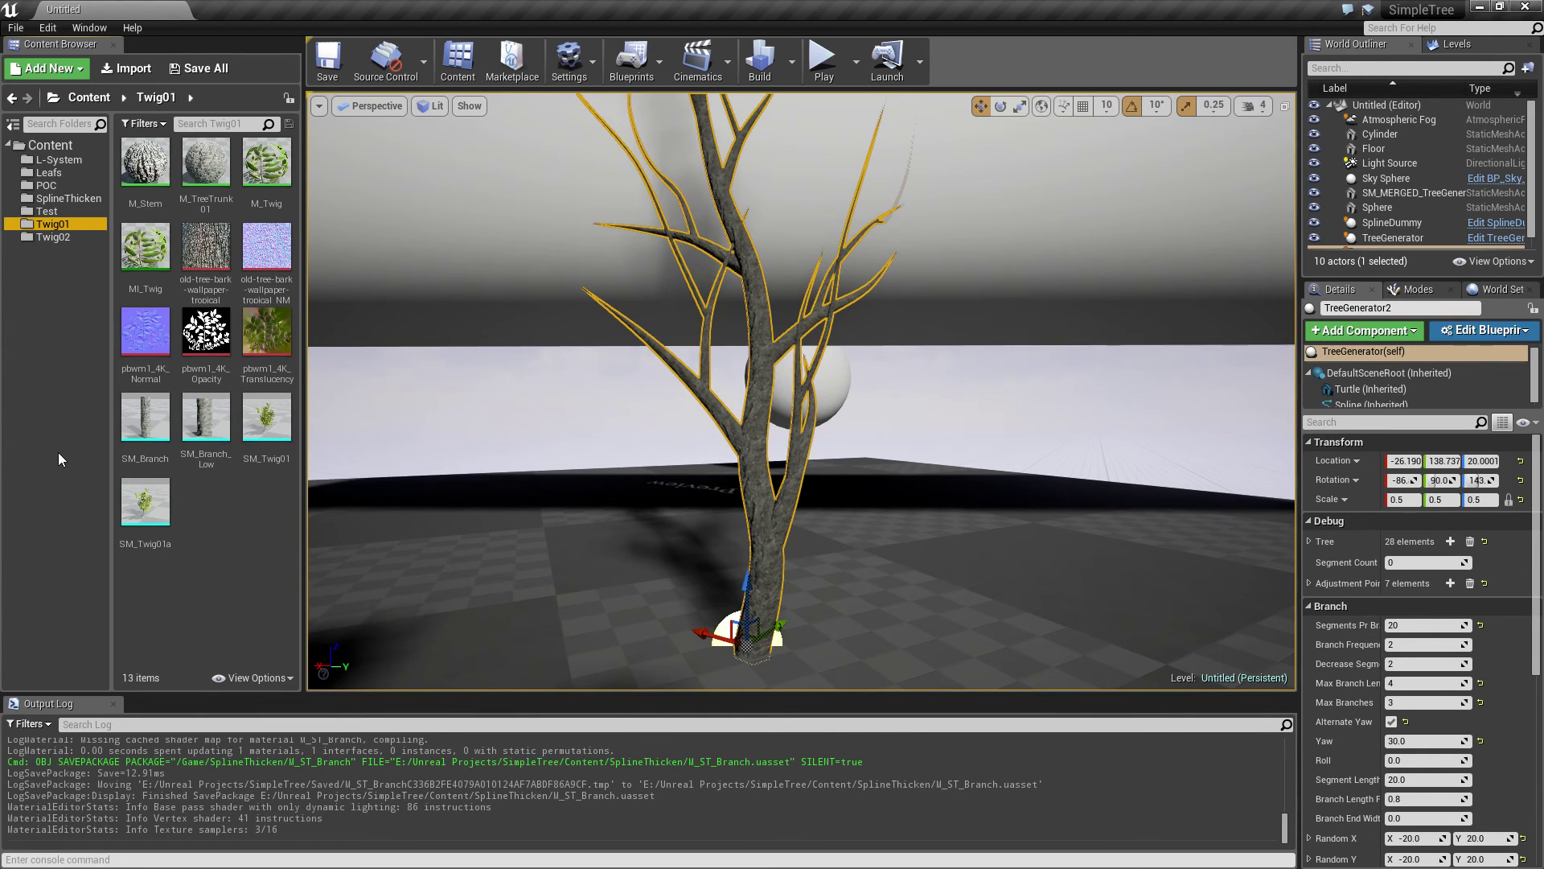
pyautogui.moveTo(642, 376); pyautogui.dragTo(441, 438, button='right')
pyautogui.moveTo(642, 376); pyautogui.dragTo(880, 372, button='right')
pyautogui.moveTo(160, 421); pyautogui.dragTo(736, 567)
pyautogui.moveTo(736, 567); pyautogui.dragTo(712, 535, button='right')
# Step: Apply the M_ST_Branch material from the SplineThicken folder to the placed SM_Branch mesh and inspect it
pyautogui.click(76, 200)
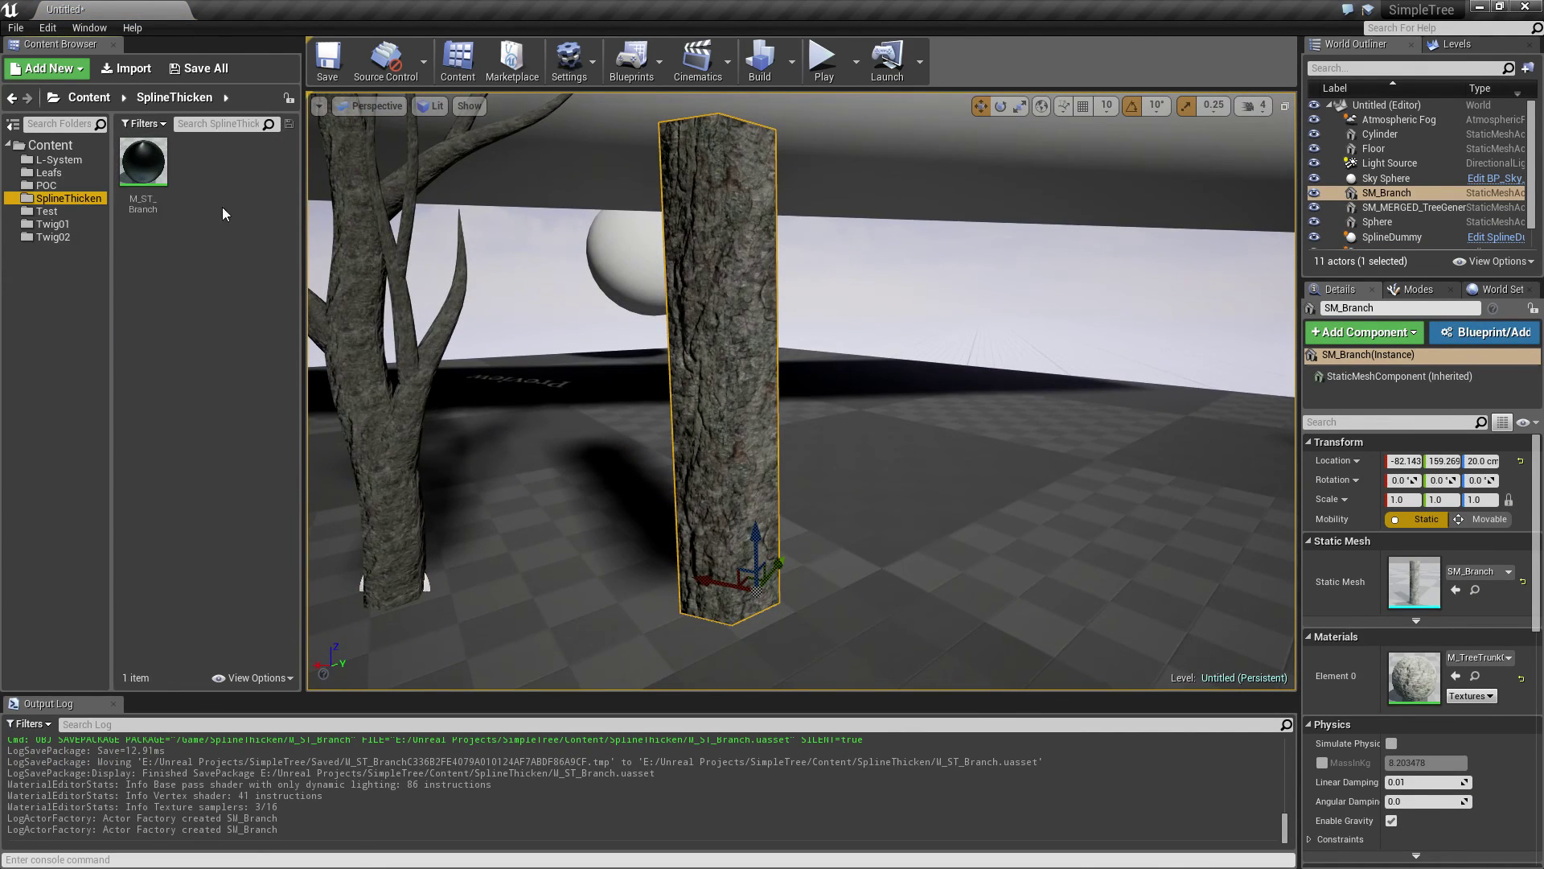
pyautogui.moveTo(143, 165); pyautogui.dragTo(716, 386)
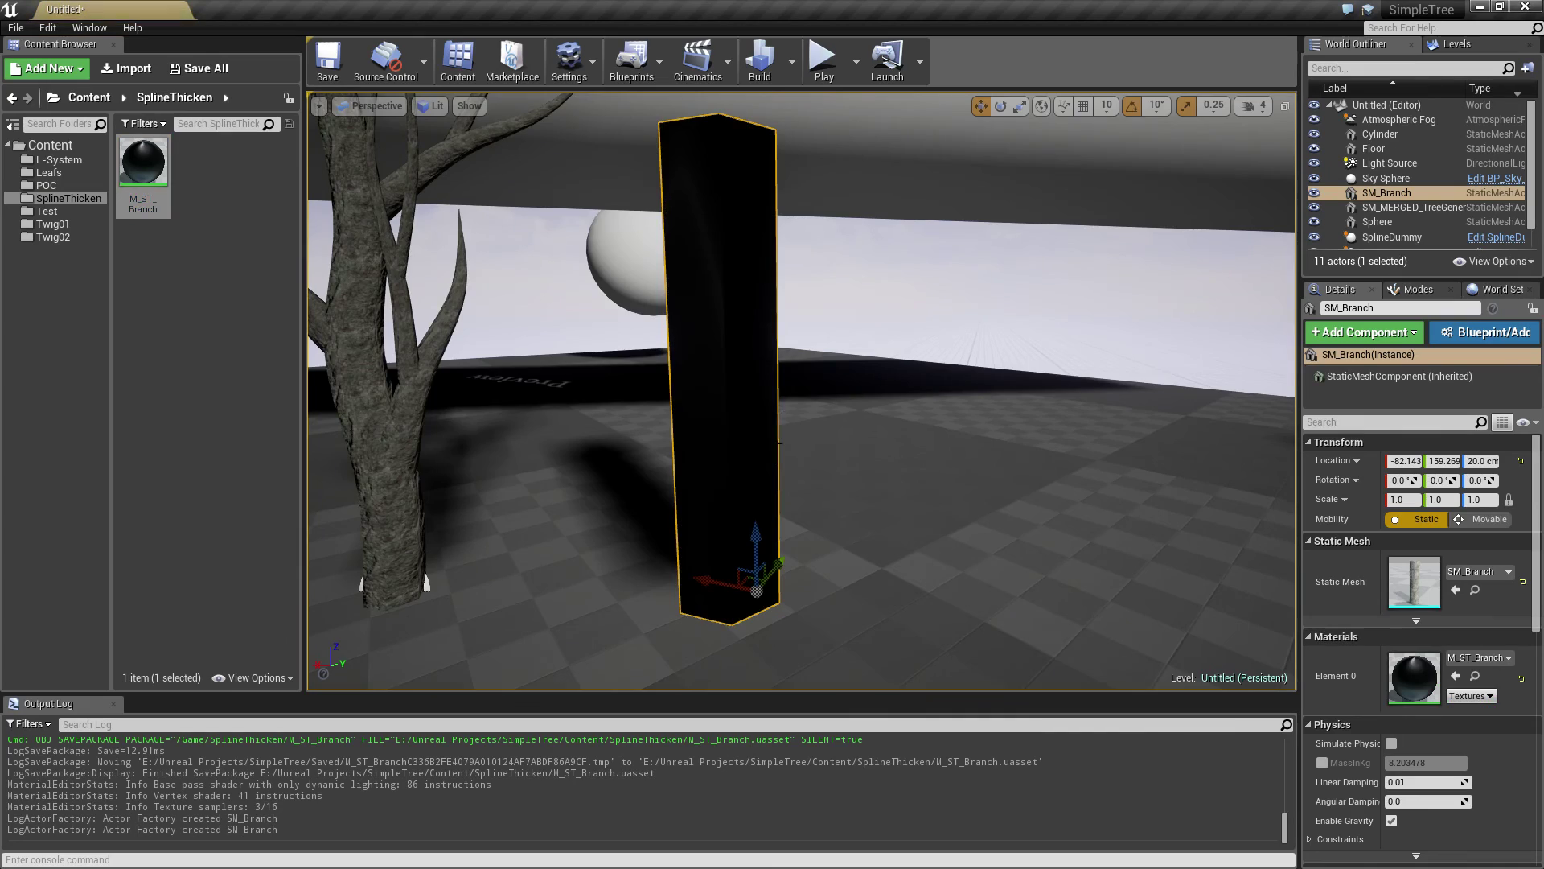
pyautogui.moveTo(797, 437); pyautogui.dragTo(555, 406, button='right')
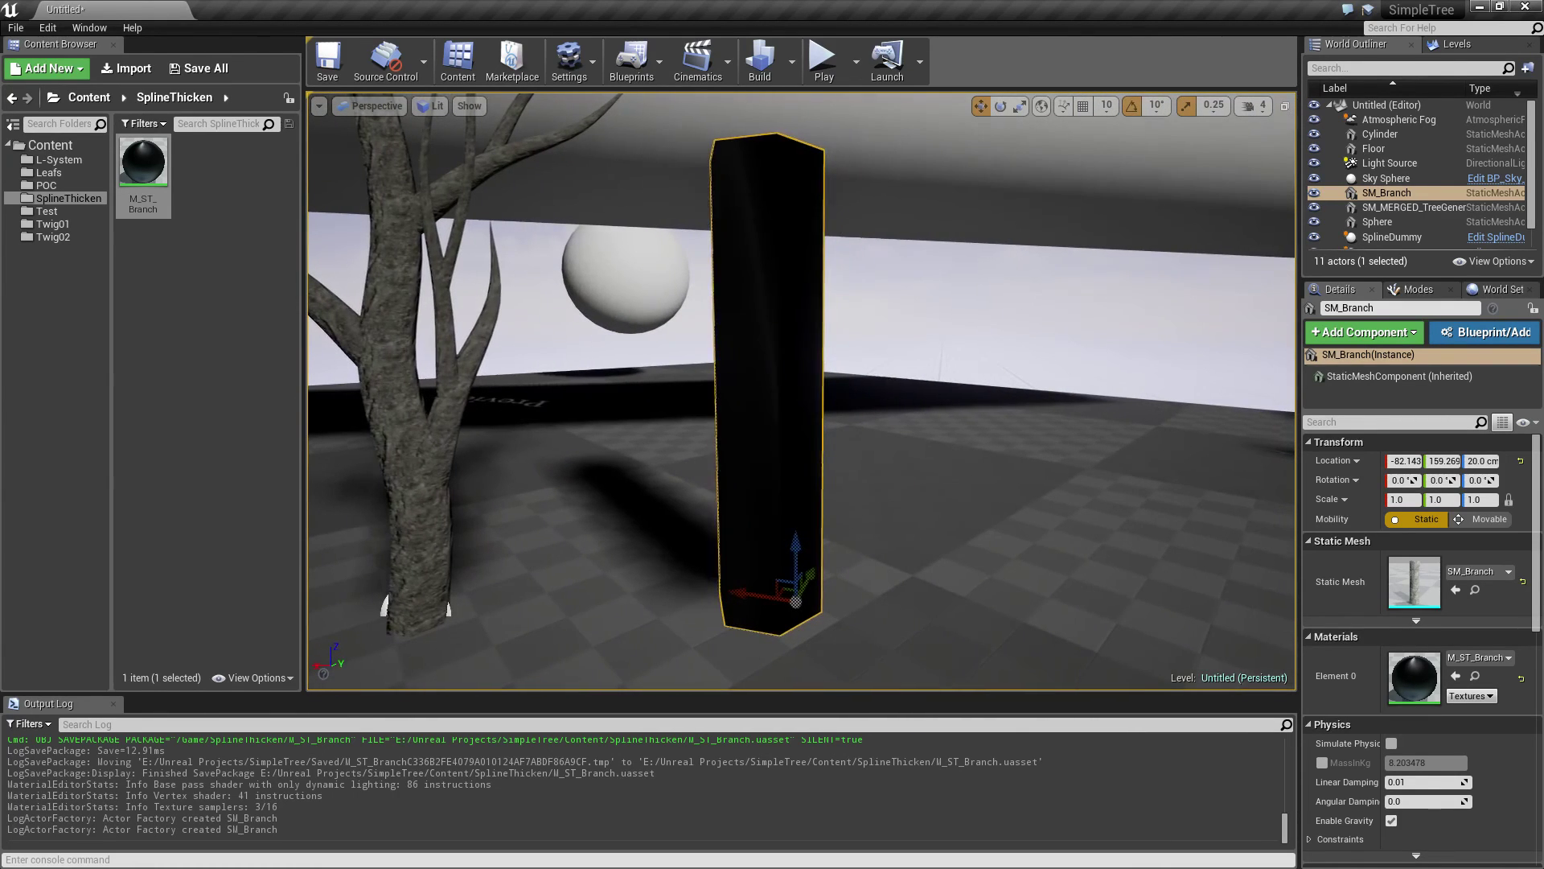
pyautogui.click(797, 447)
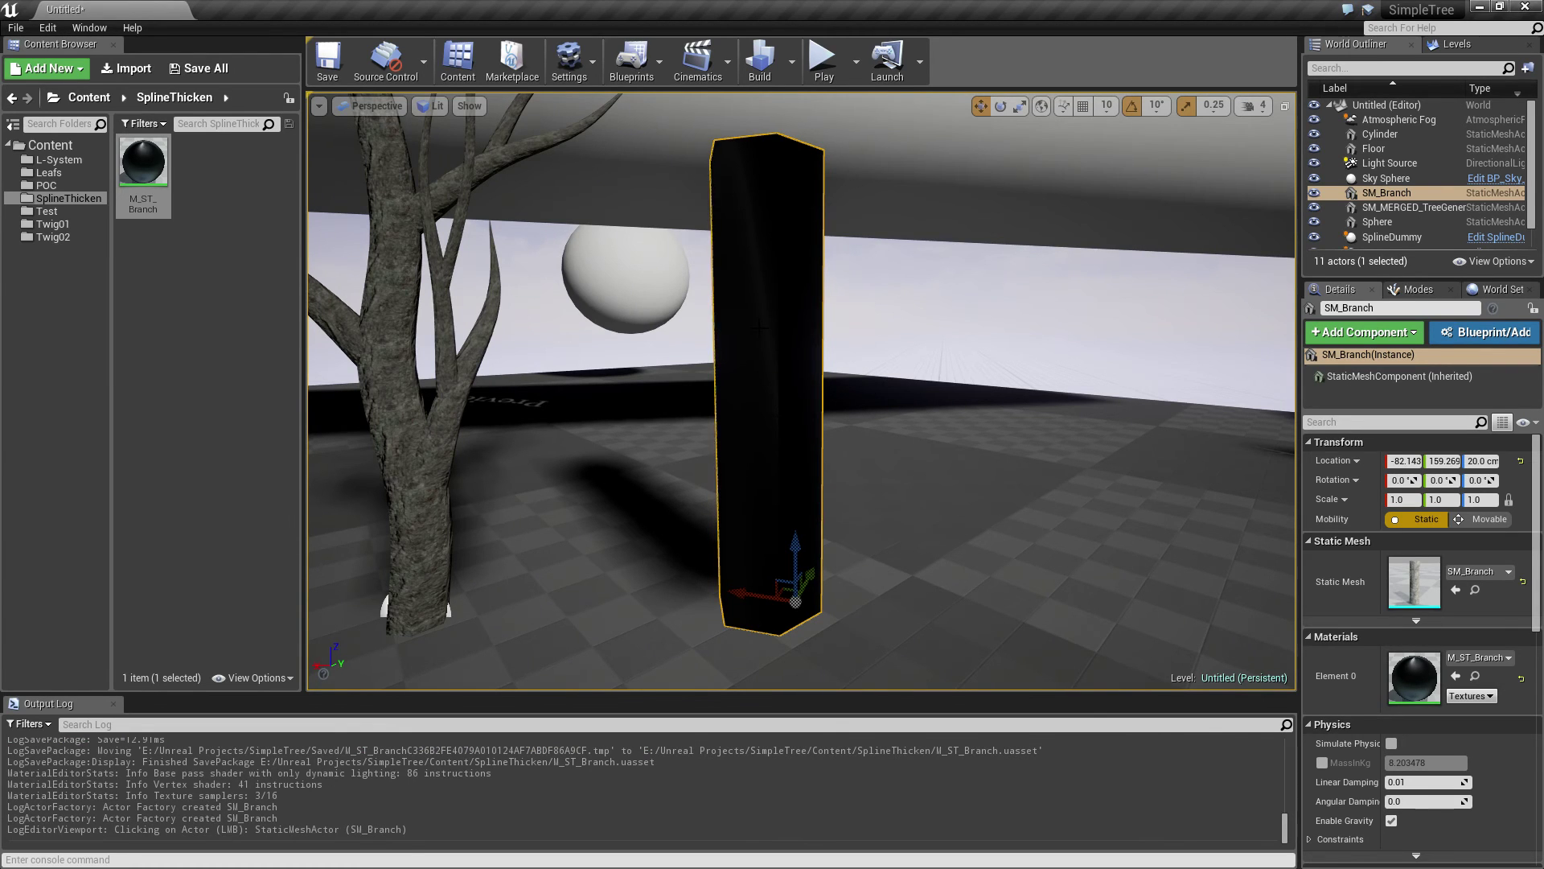
pyautogui.moveTo(650, 361); pyautogui.dragTo(620, 362, button='right')
pyautogui.click(820, 386)
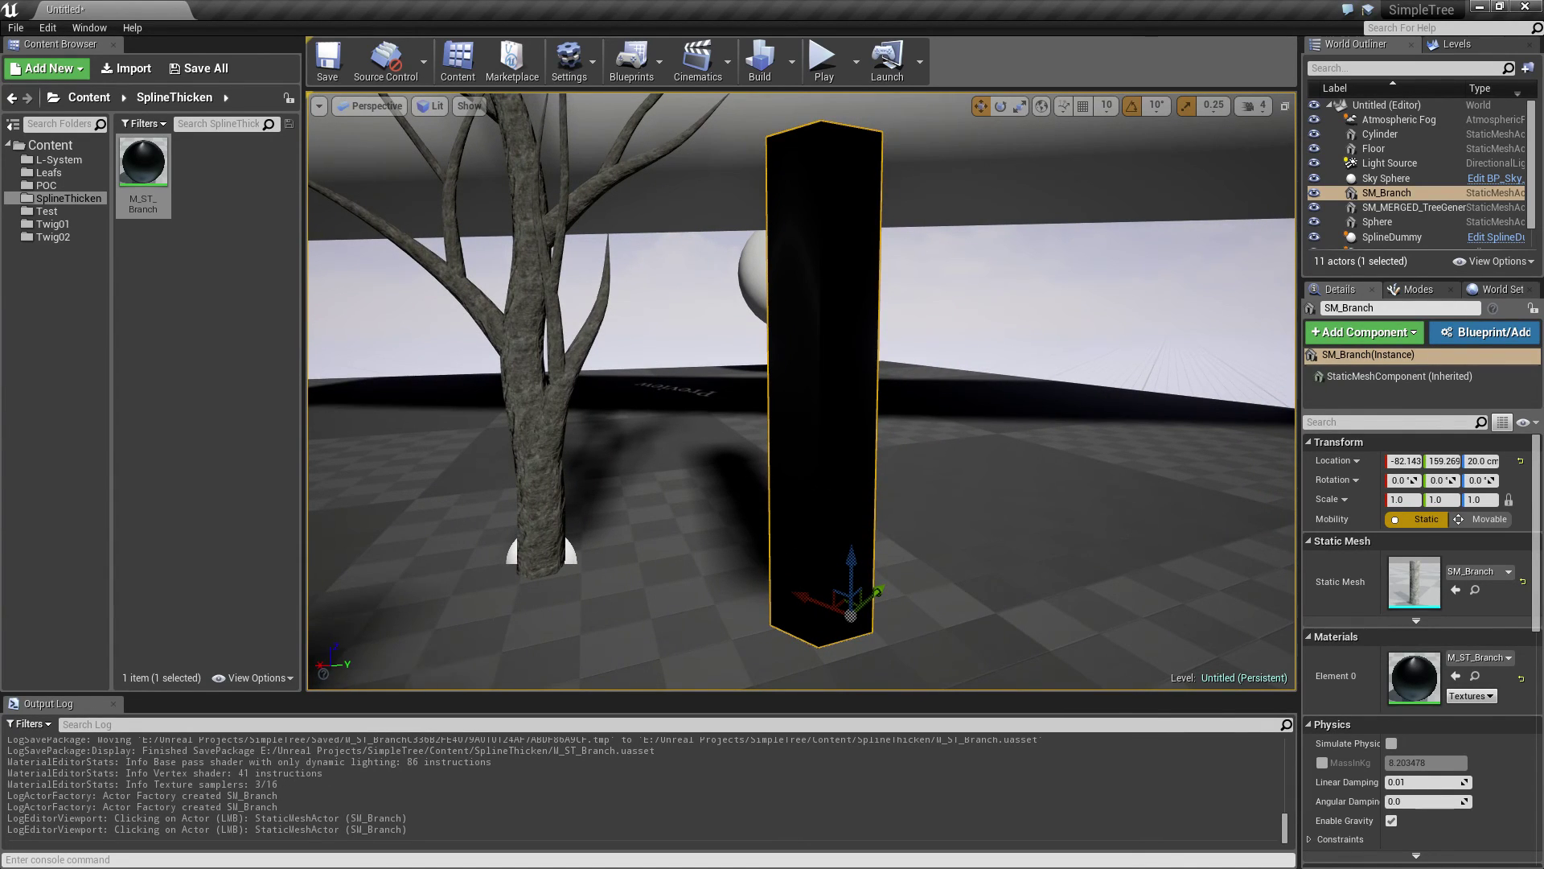
# Step: Delete the placed SM_Branch mesh from the level
pyautogui.press('Delete')
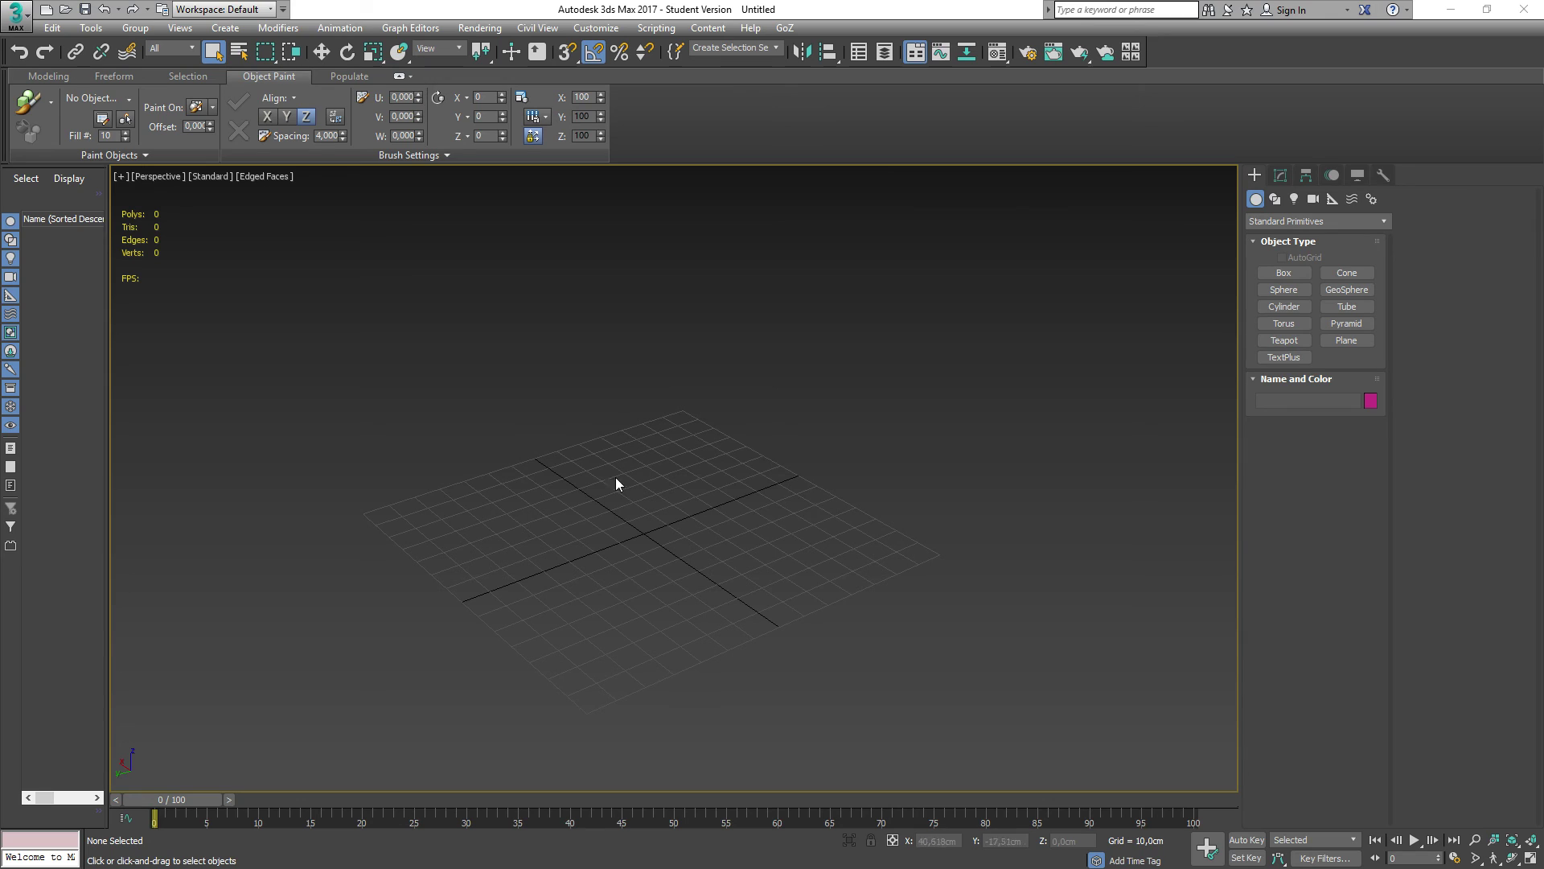
# Step: Switch to 3ds Max and draw a narrow plane about 120 cm long and 5.5 cm wide along the grid's Y axis
pyautogui.click(1348, 340)
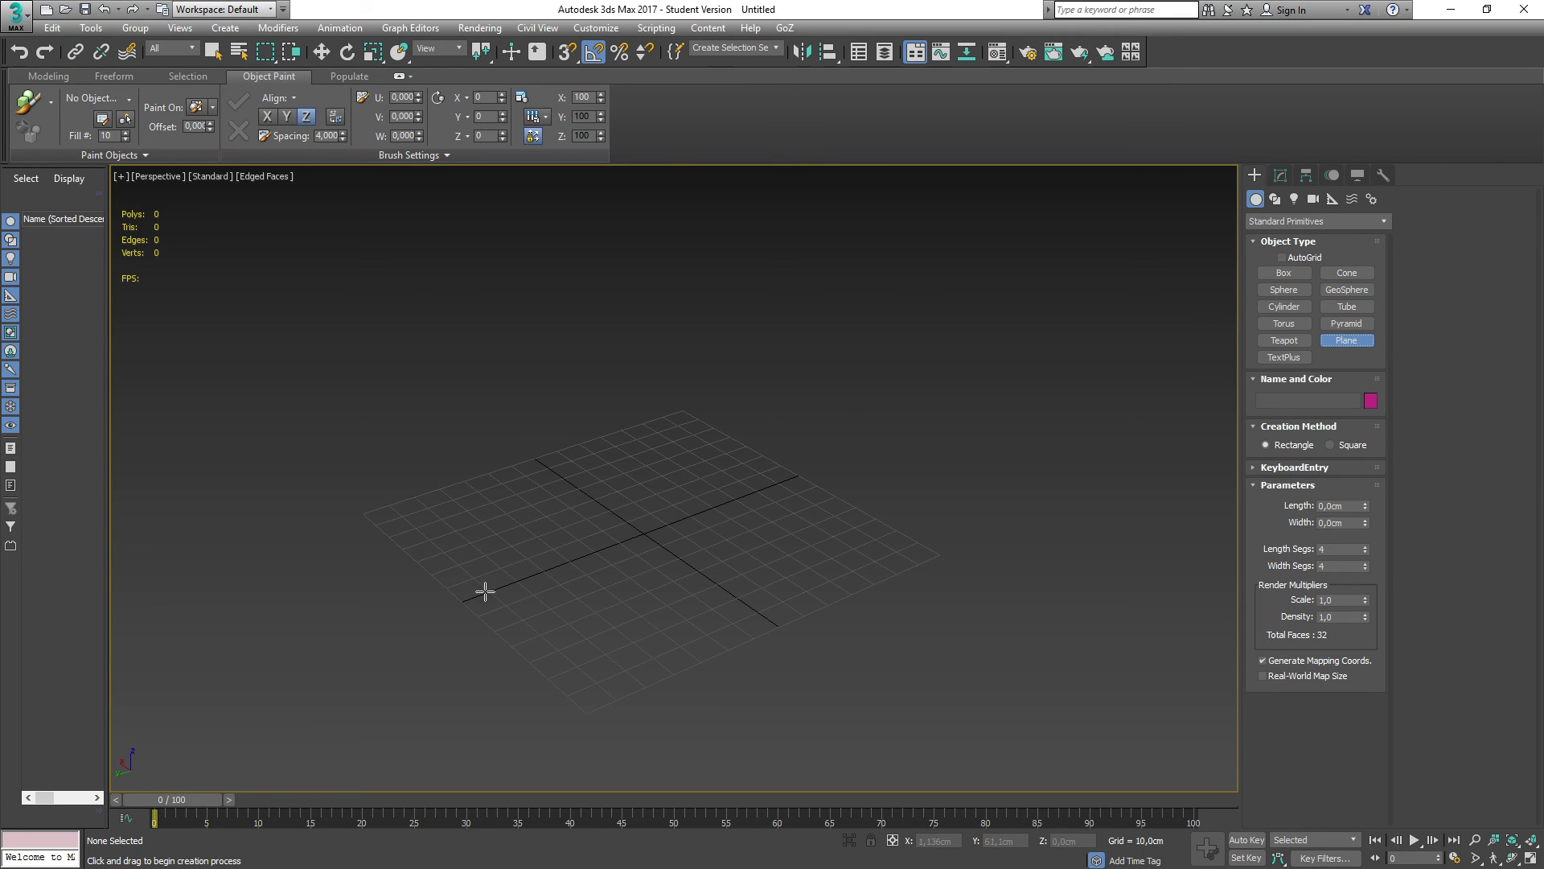
pyautogui.moveTo(485, 588); pyautogui.dragTo(776, 483)
pyautogui.moveTo(781, 484); pyautogui.dragTo(784, 488)
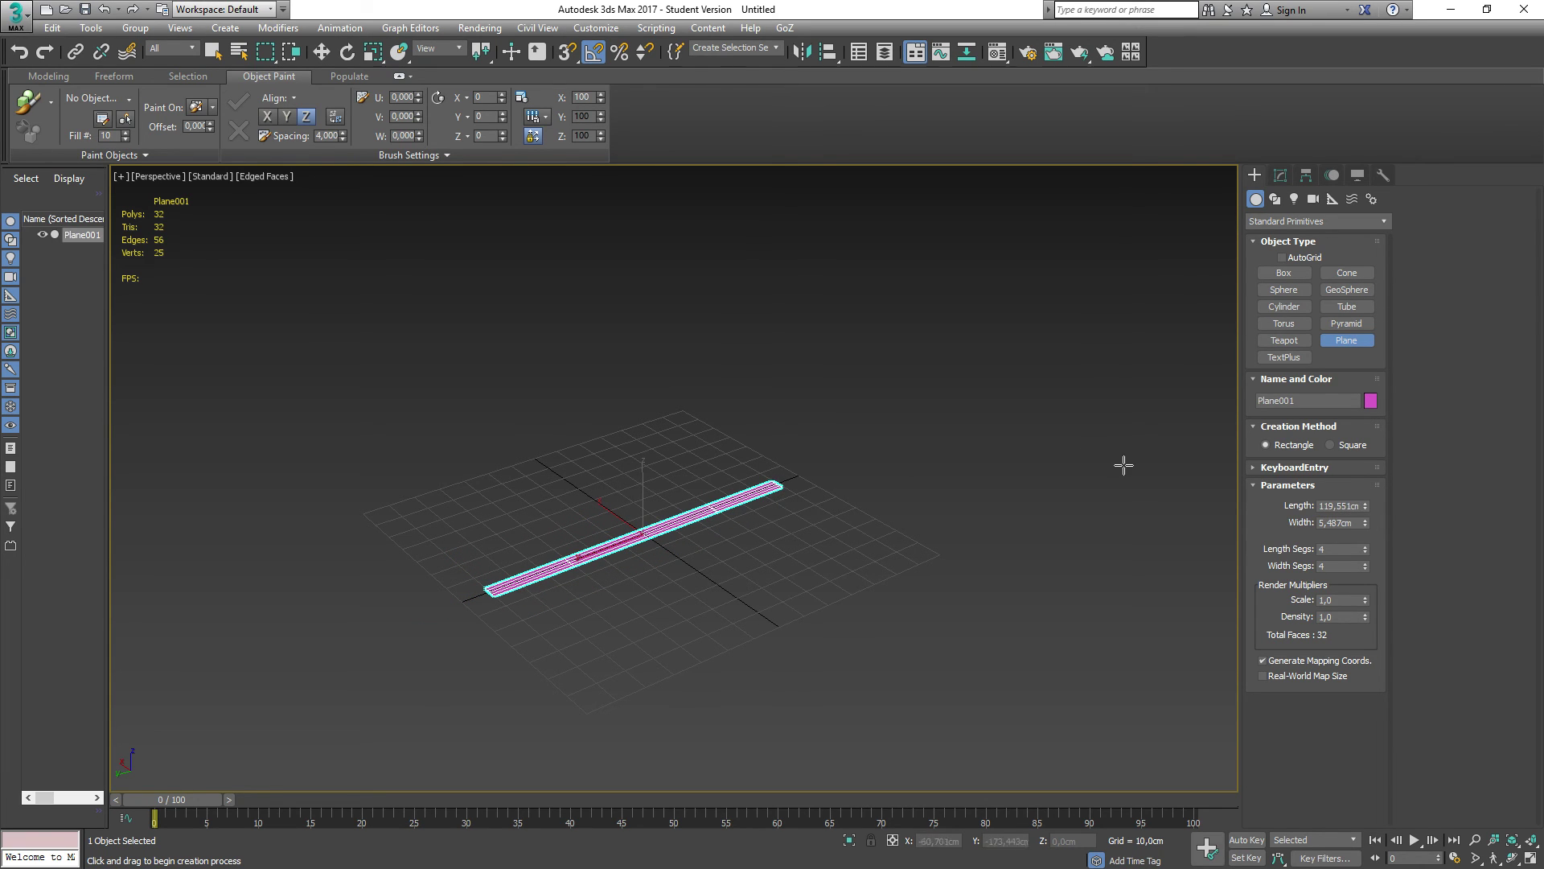
# Step: Give the plane 8 length segments and 1 width segment
pyautogui.click(1332, 549)
pyautogui.write('8')
pyautogui.press('Tab')
pyautogui.press('Return')
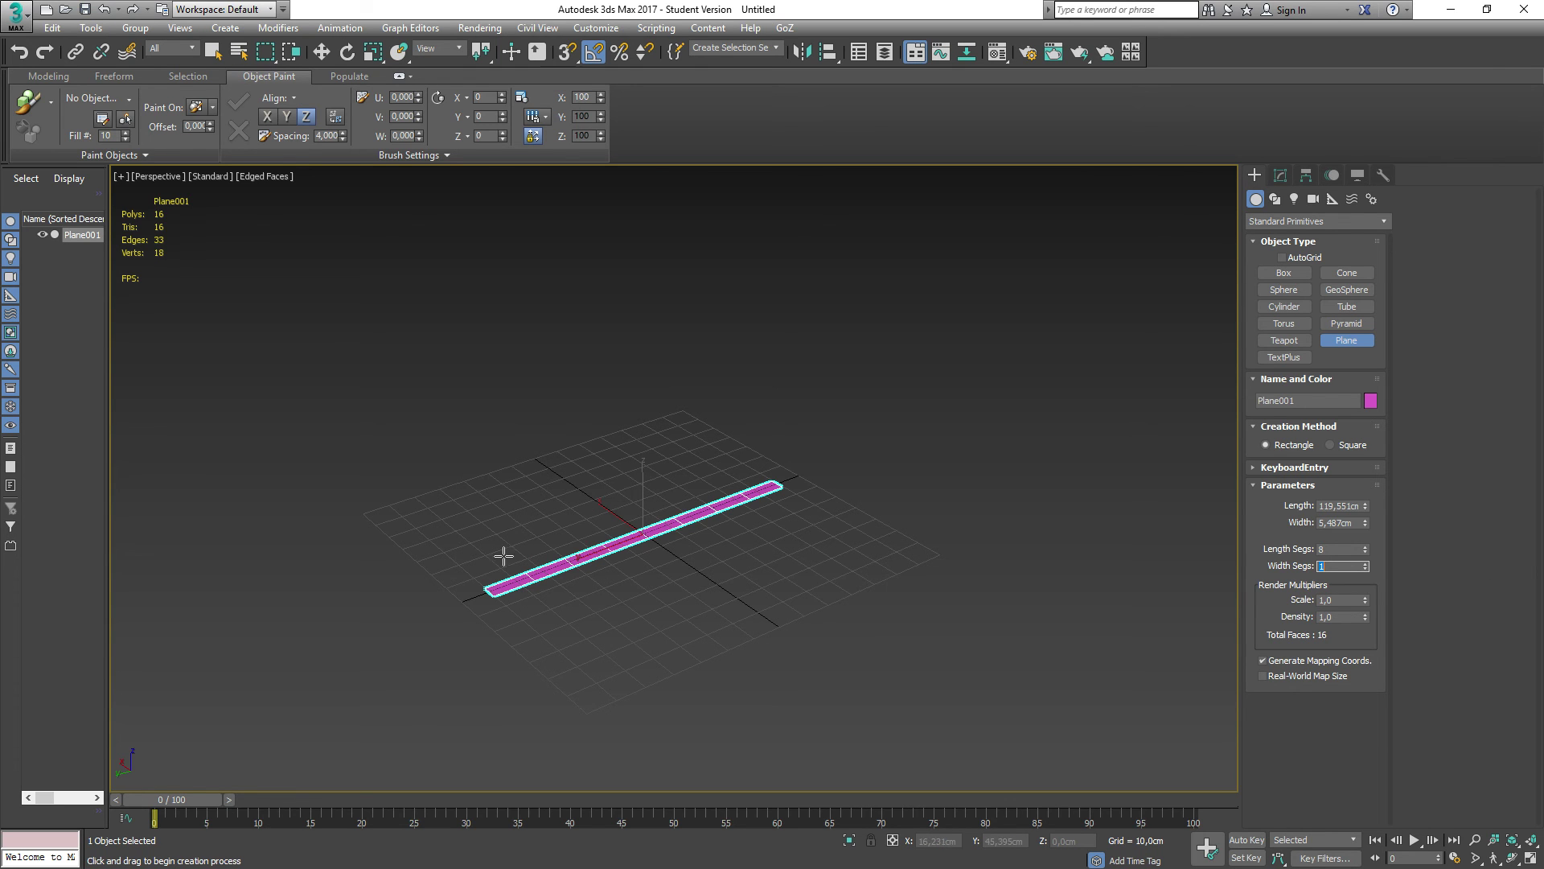
pyautogui.keyDown('alt'); pyautogui.moveTo(534, 588); pyautogui.dragTo(579, 659, button='middle'); pyautogui.keyUp('alt')
pyautogui.scroll(6, 609, 593)
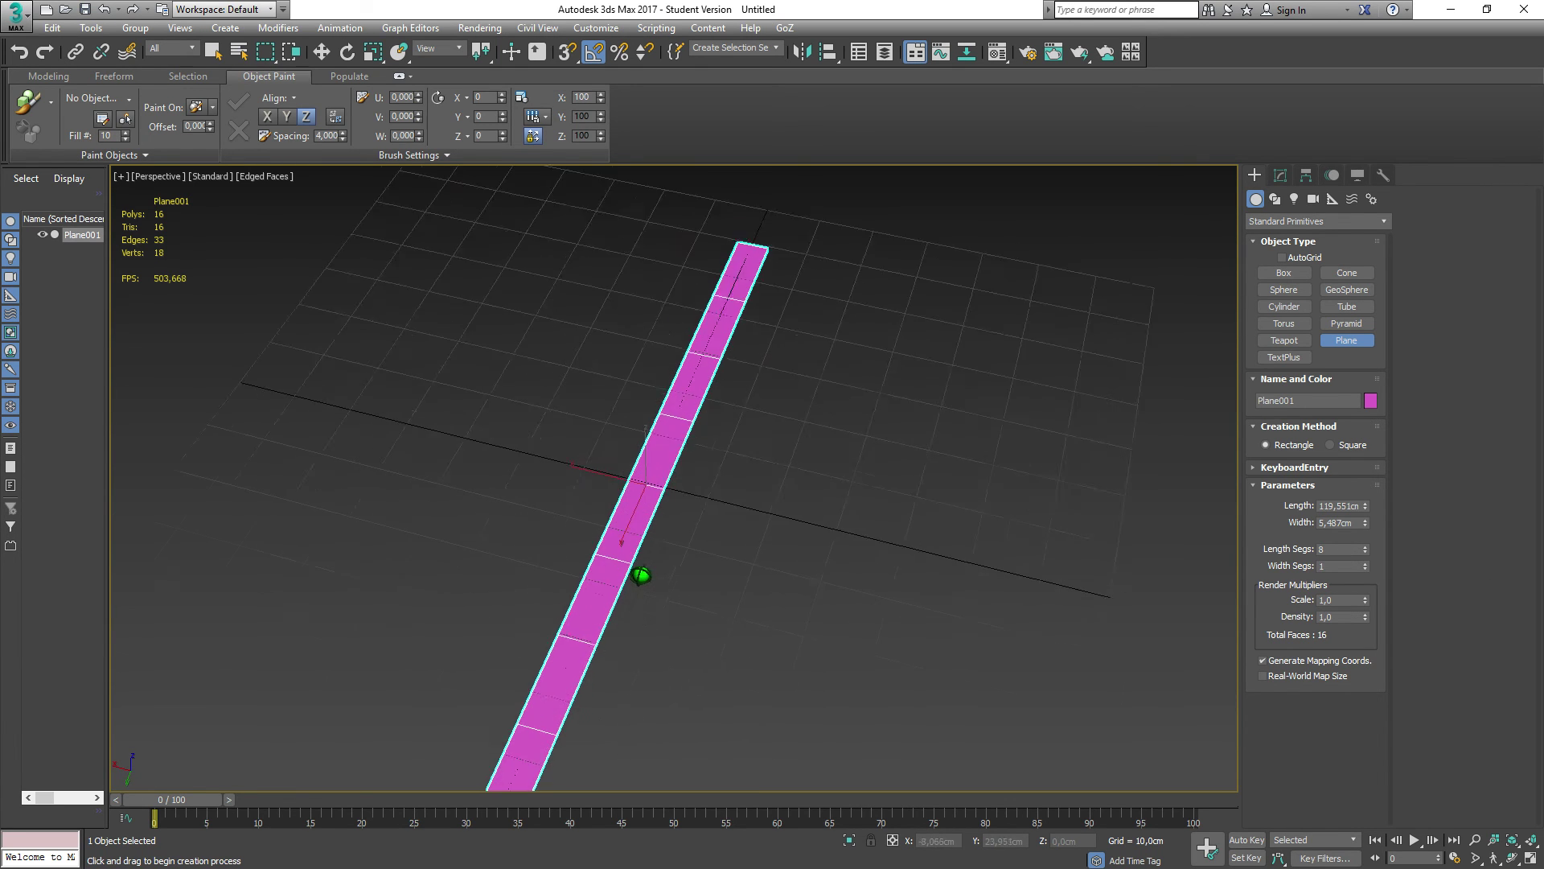
pyautogui.scroll(-4, 713, 521)
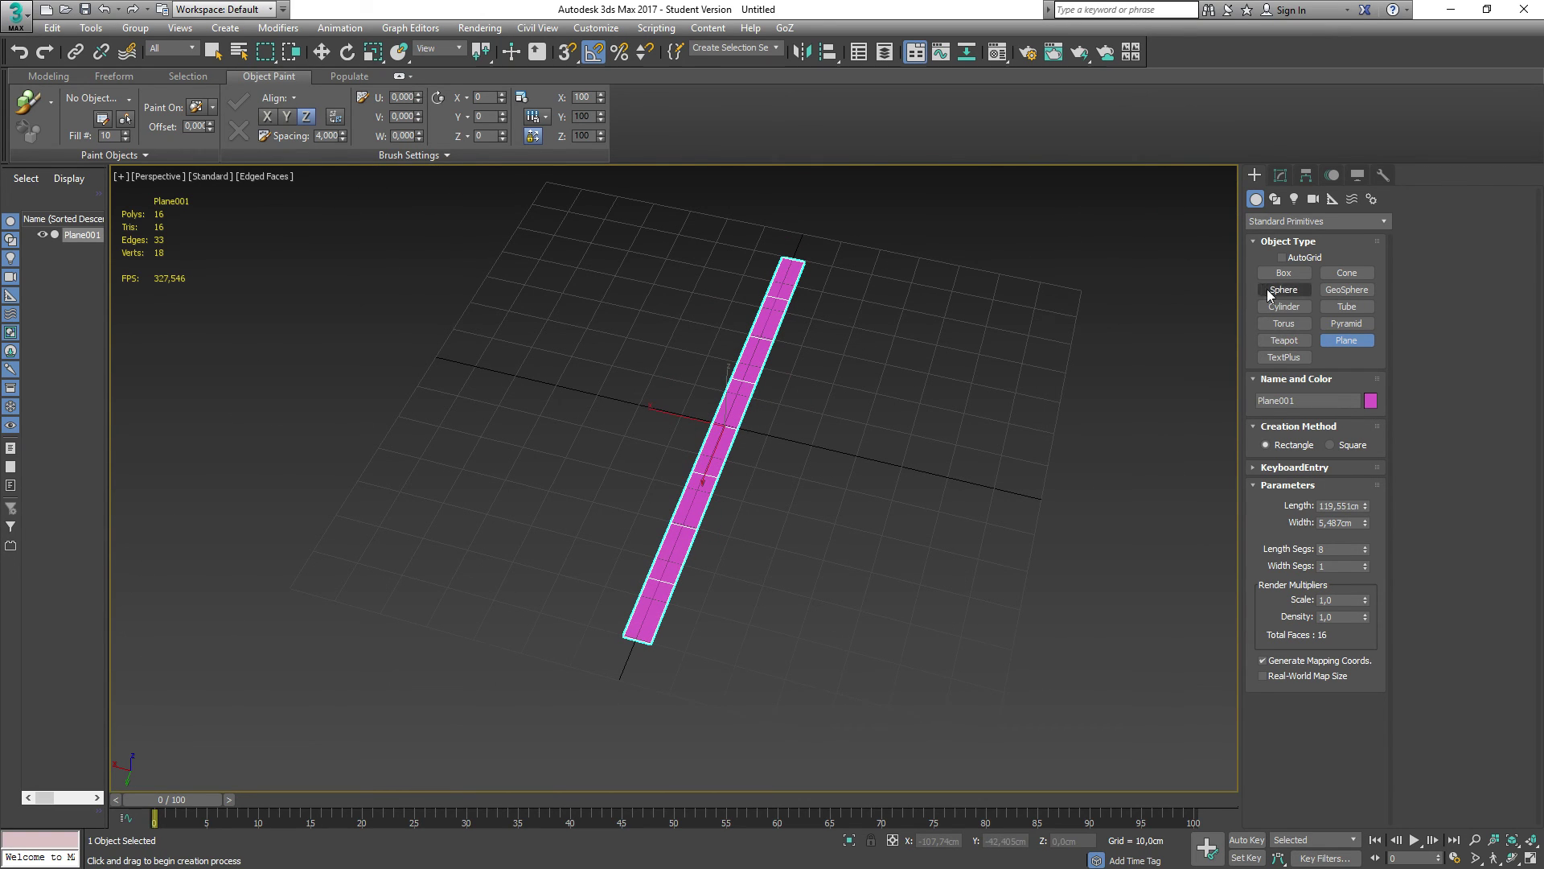
pyautogui.click(1281, 176)
pyautogui.rightClick(1279, 325)
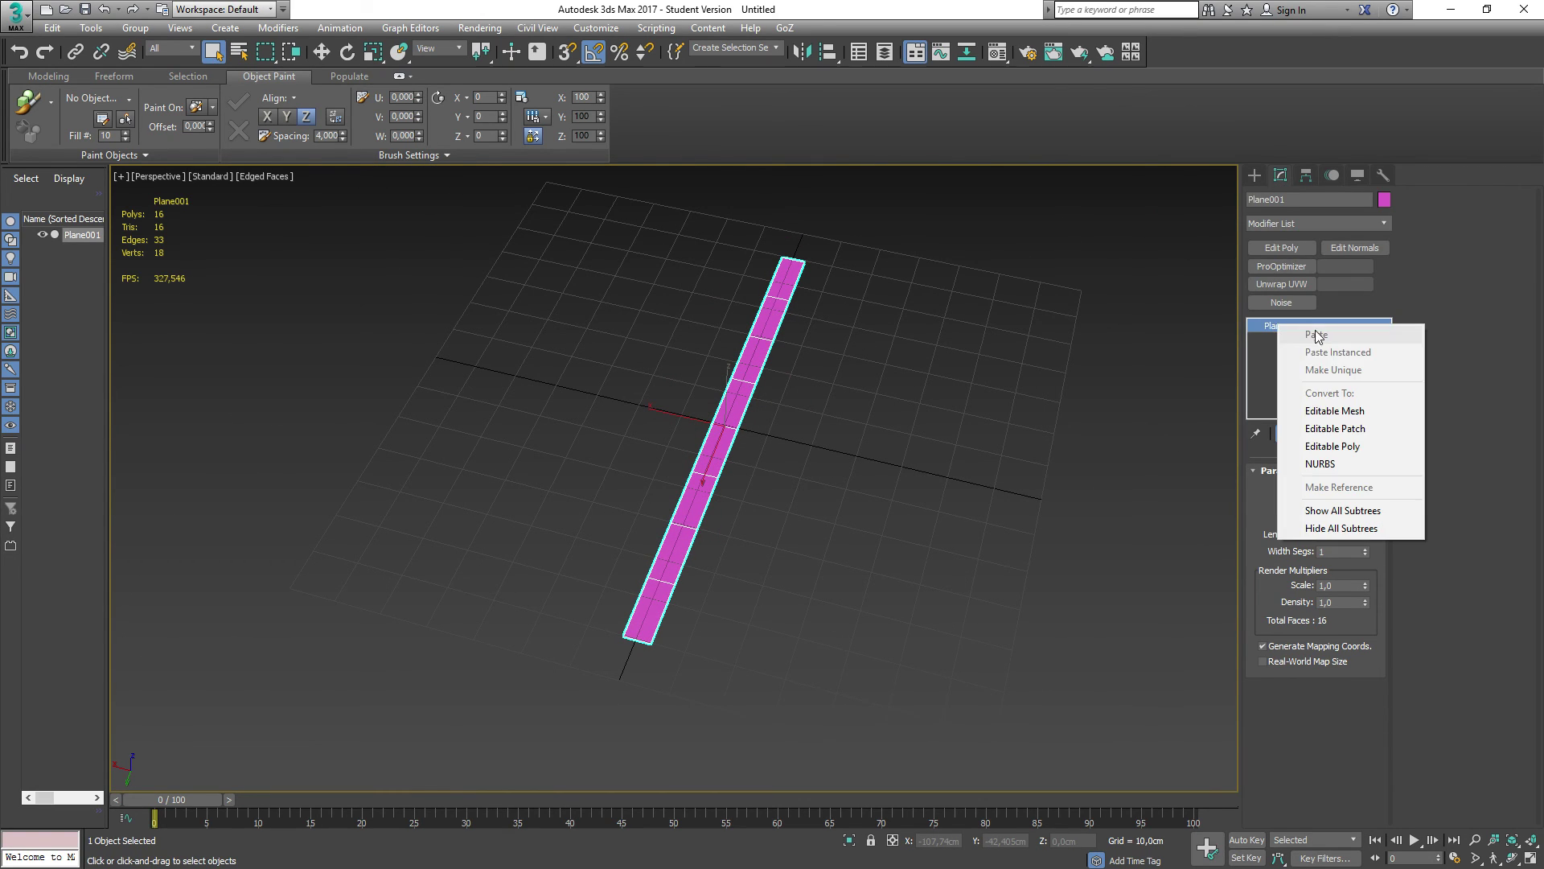
pyautogui.click(924, 454)
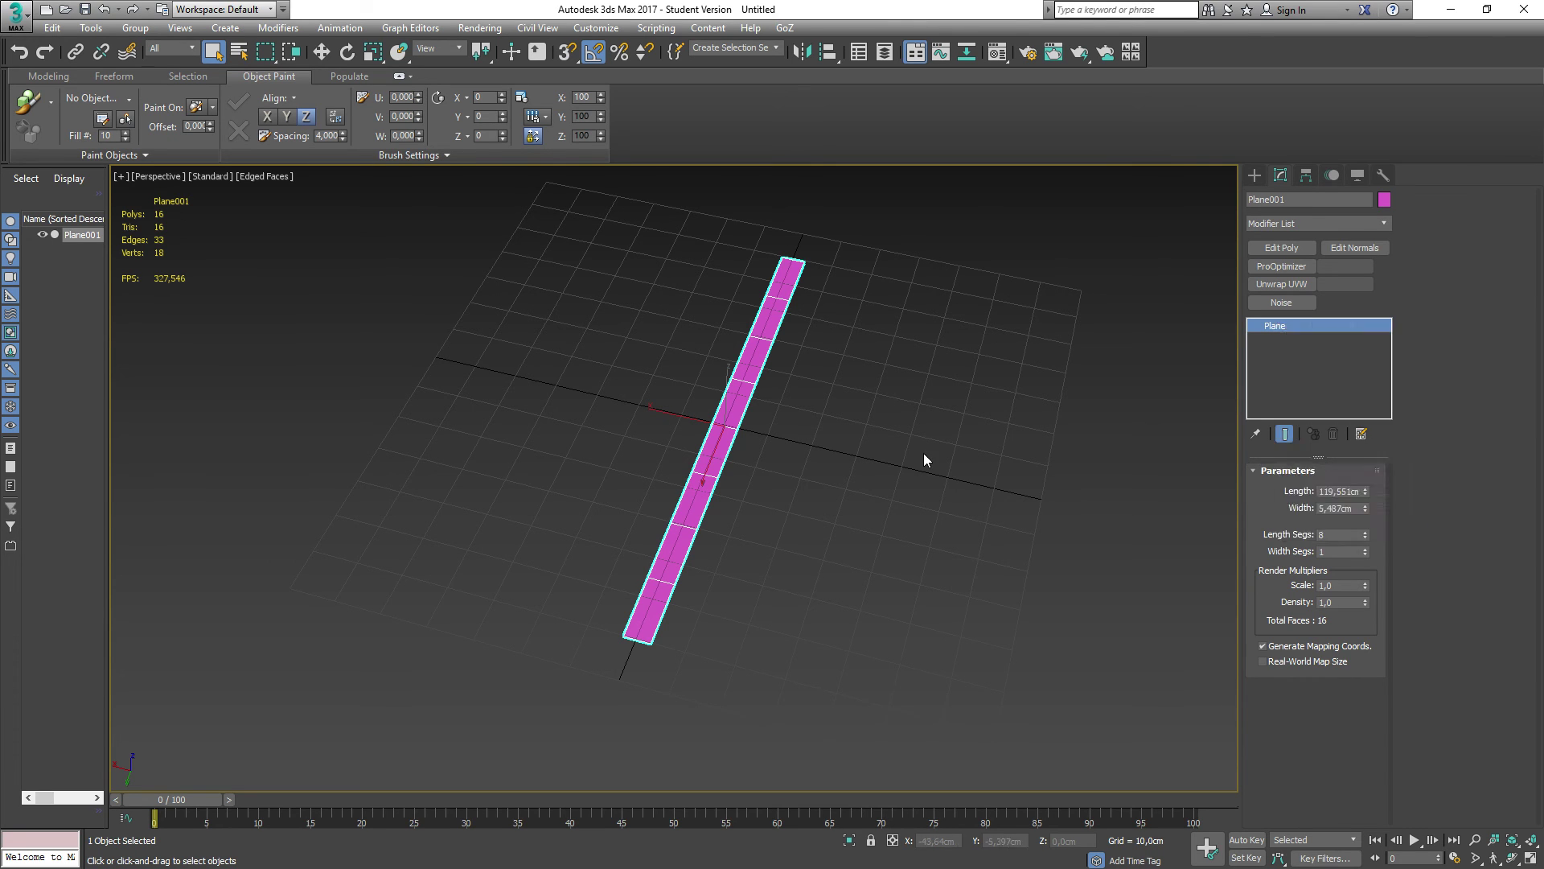
# Step: Rotate the plane -90 degrees about the X axis so that it stands upright
pyautogui.click(799, 510)
pyautogui.keyDown('alt'); pyautogui.moveTo(751, 519); pyautogui.dragTo(701, 452, button='middle'); pyautogui.keyUp('alt')
pyautogui.scroll(-2, 731, 479)
pyautogui.press('w')
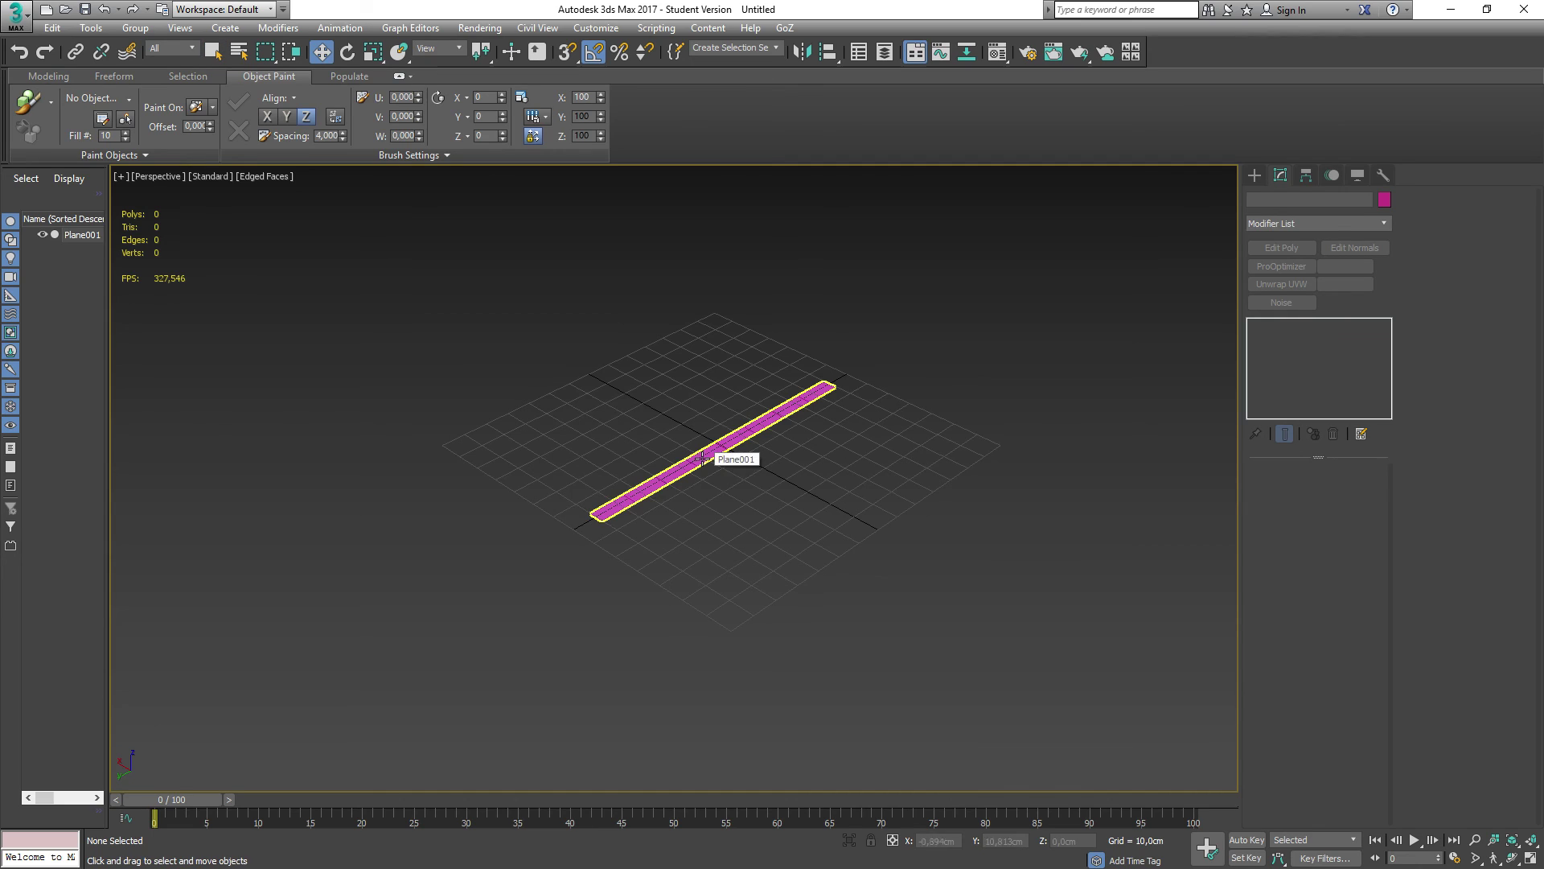
pyautogui.click(724, 443)
pyautogui.press('e')
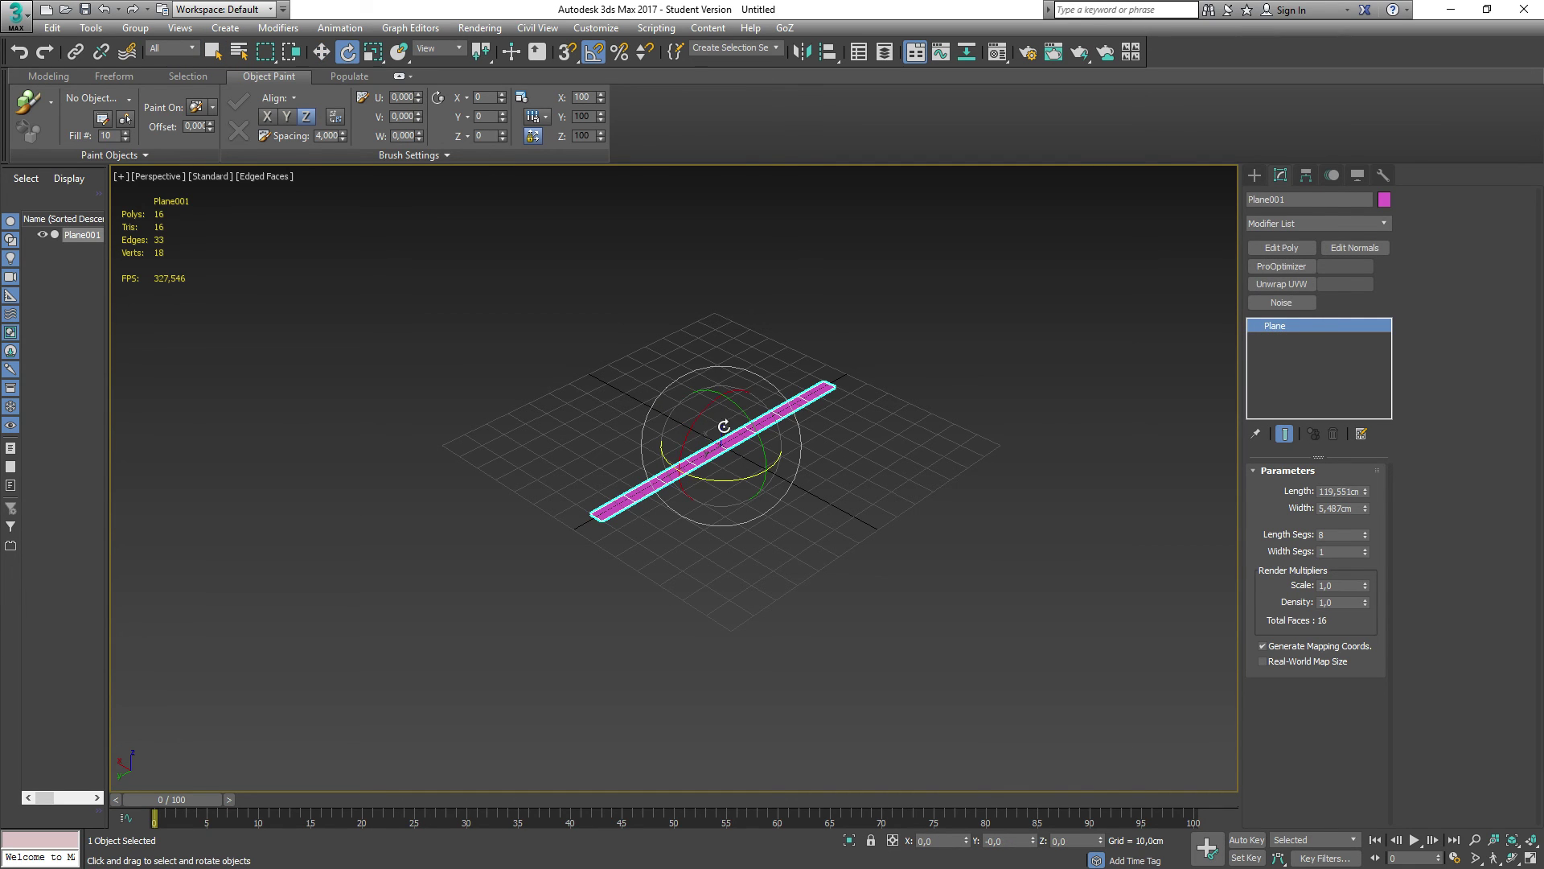
pyautogui.moveTo(703, 407); pyautogui.dragTo(698, 445)
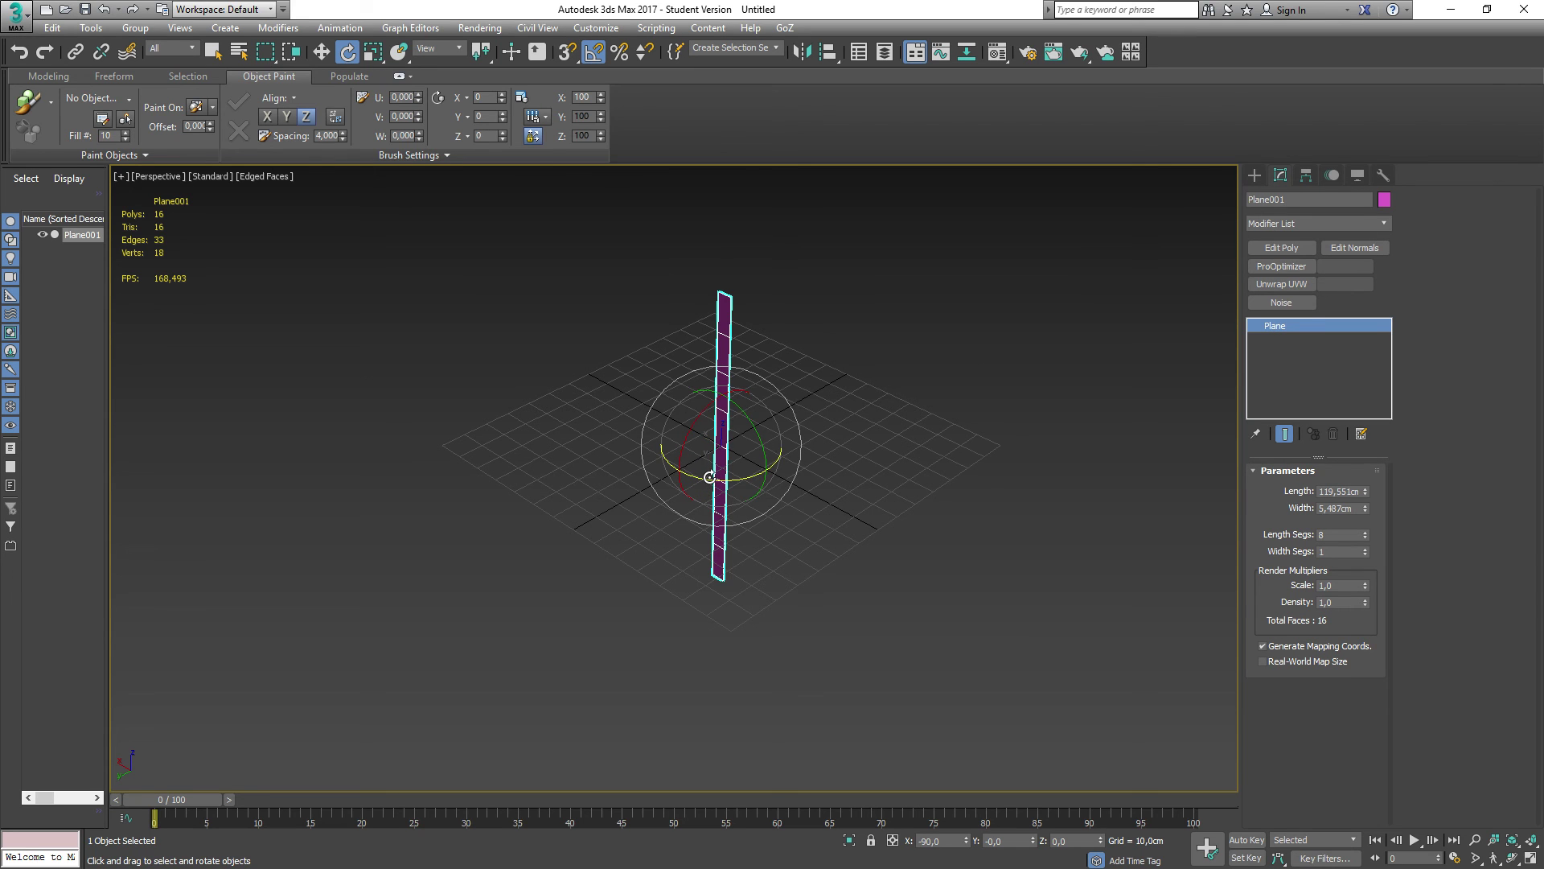
pyautogui.keyDown('alt'); pyautogui.moveTo(636, 511); pyautogui.dragTo(715, 456, button='middle'); pyautogui.keyUp('alt')
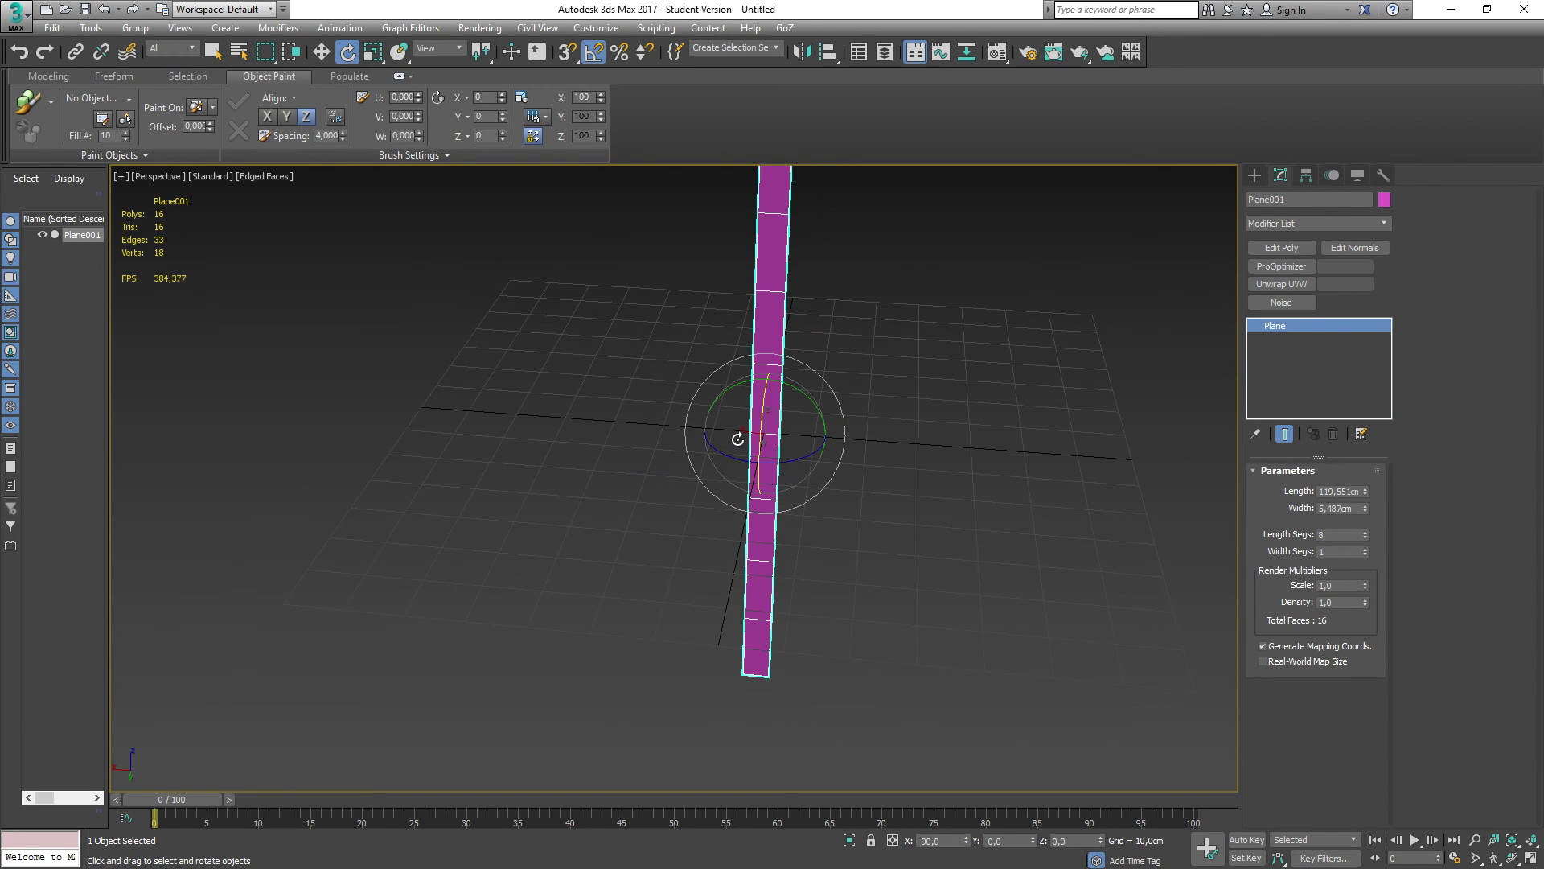
# Step: Raise the upright plane to a Z position of about 60.4 cm, bringing its lower edge near the grid
pyautogui.press('w')
pyautogui.moveTo(765, 370); pyautogui.dragTo(767, 126)
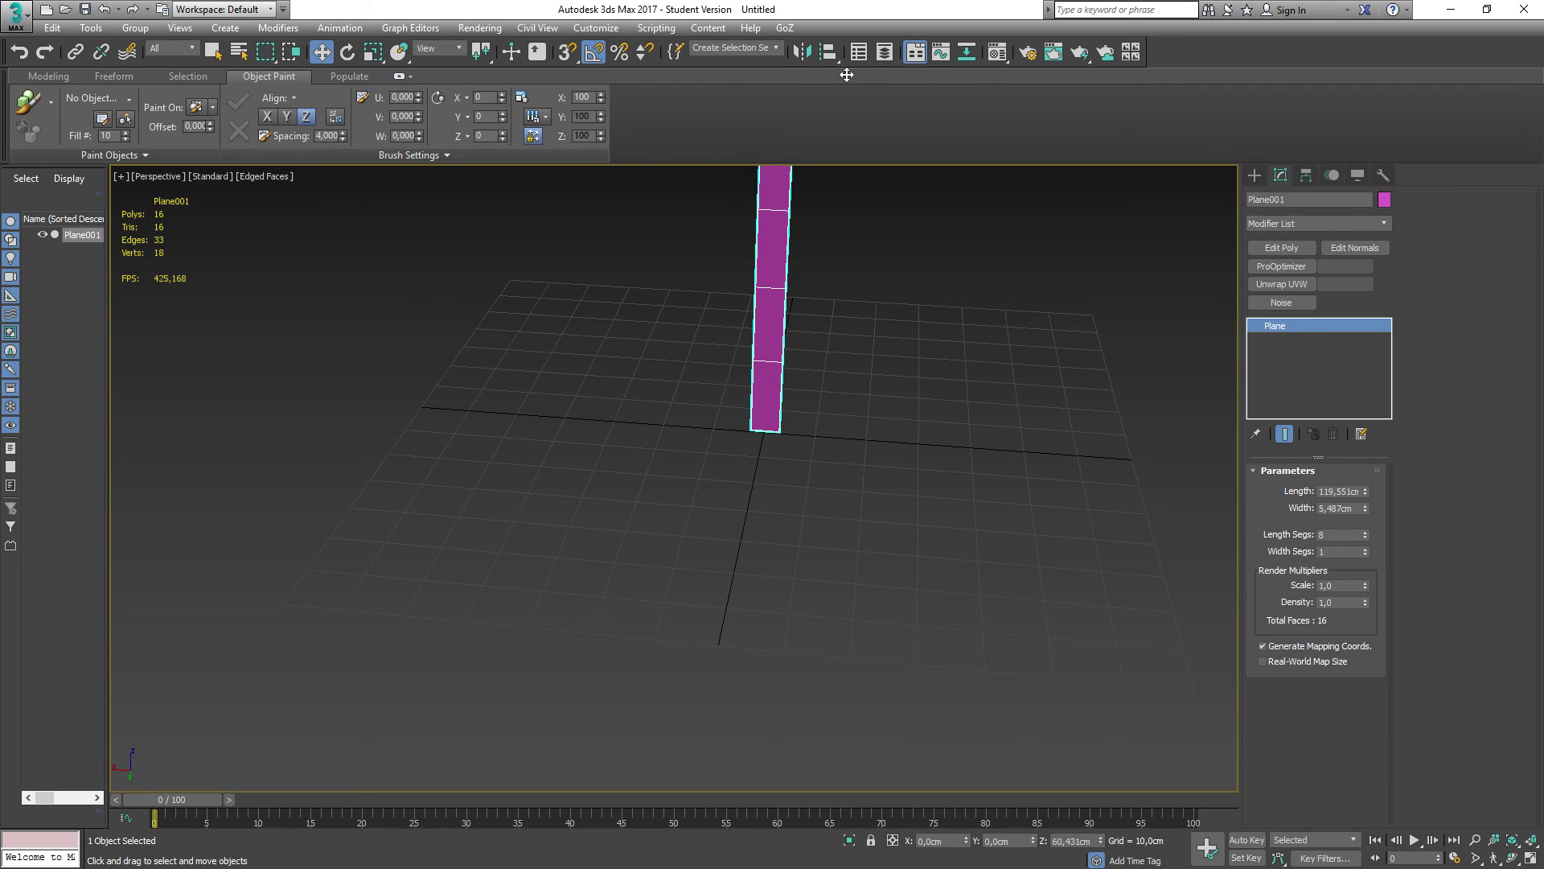
pyautogui.keyDown('alt'); pyautogui.moveTo(646, 375); pyautogui.dragTo(658, 338, button='middle'); pyautogui.keyUp('alt')
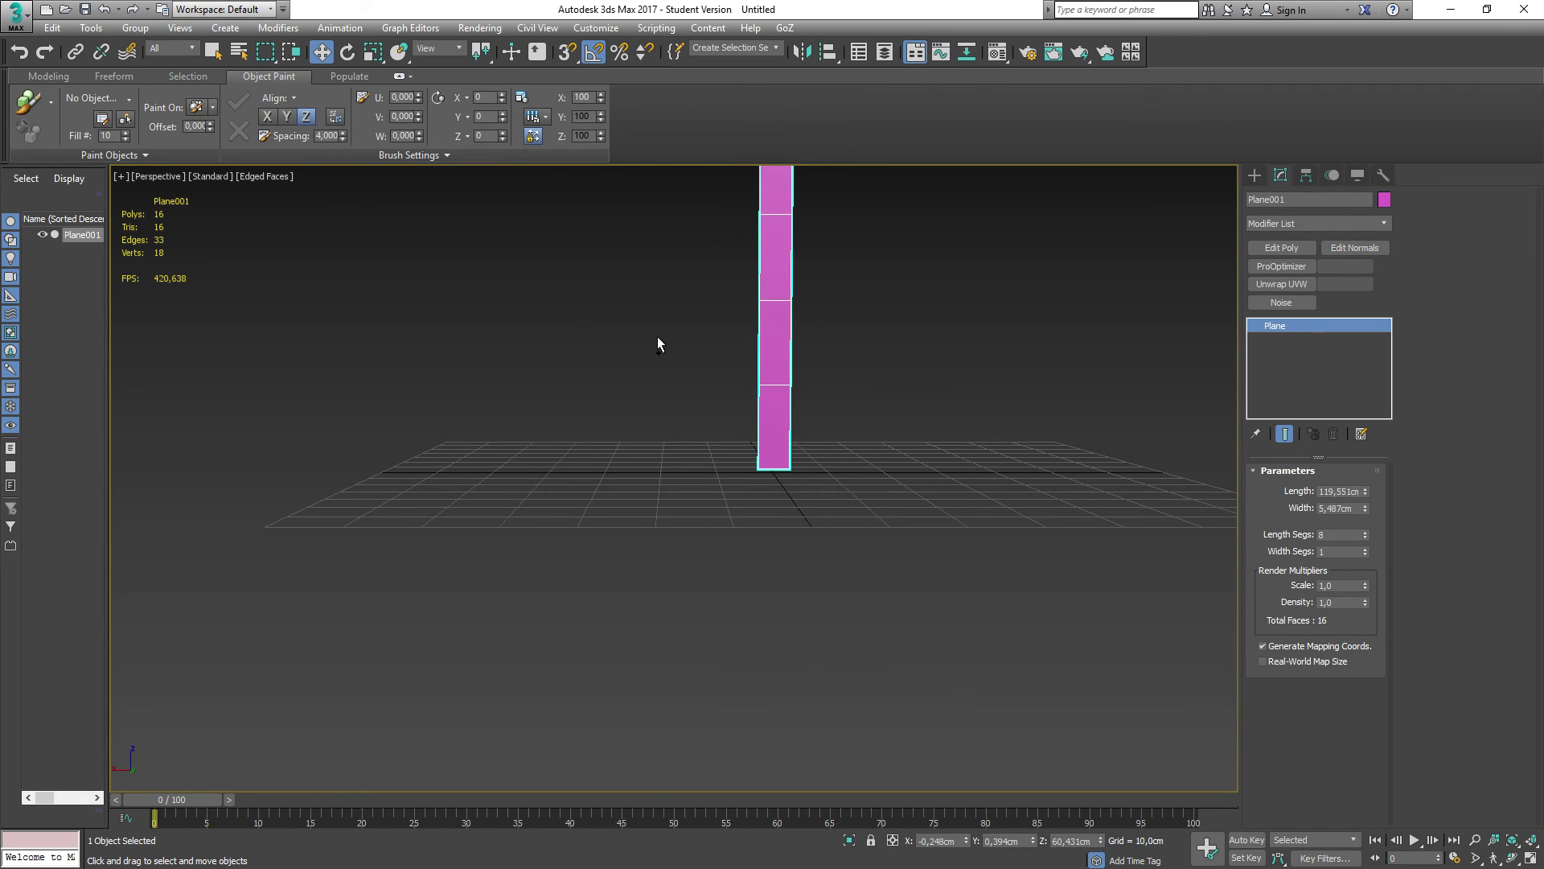
# Step: Check the snap settings, enable snapping and move the plane to X 0, Y 0, Z 60 cm in the front view
pyautogui.rightClick(566, 53)
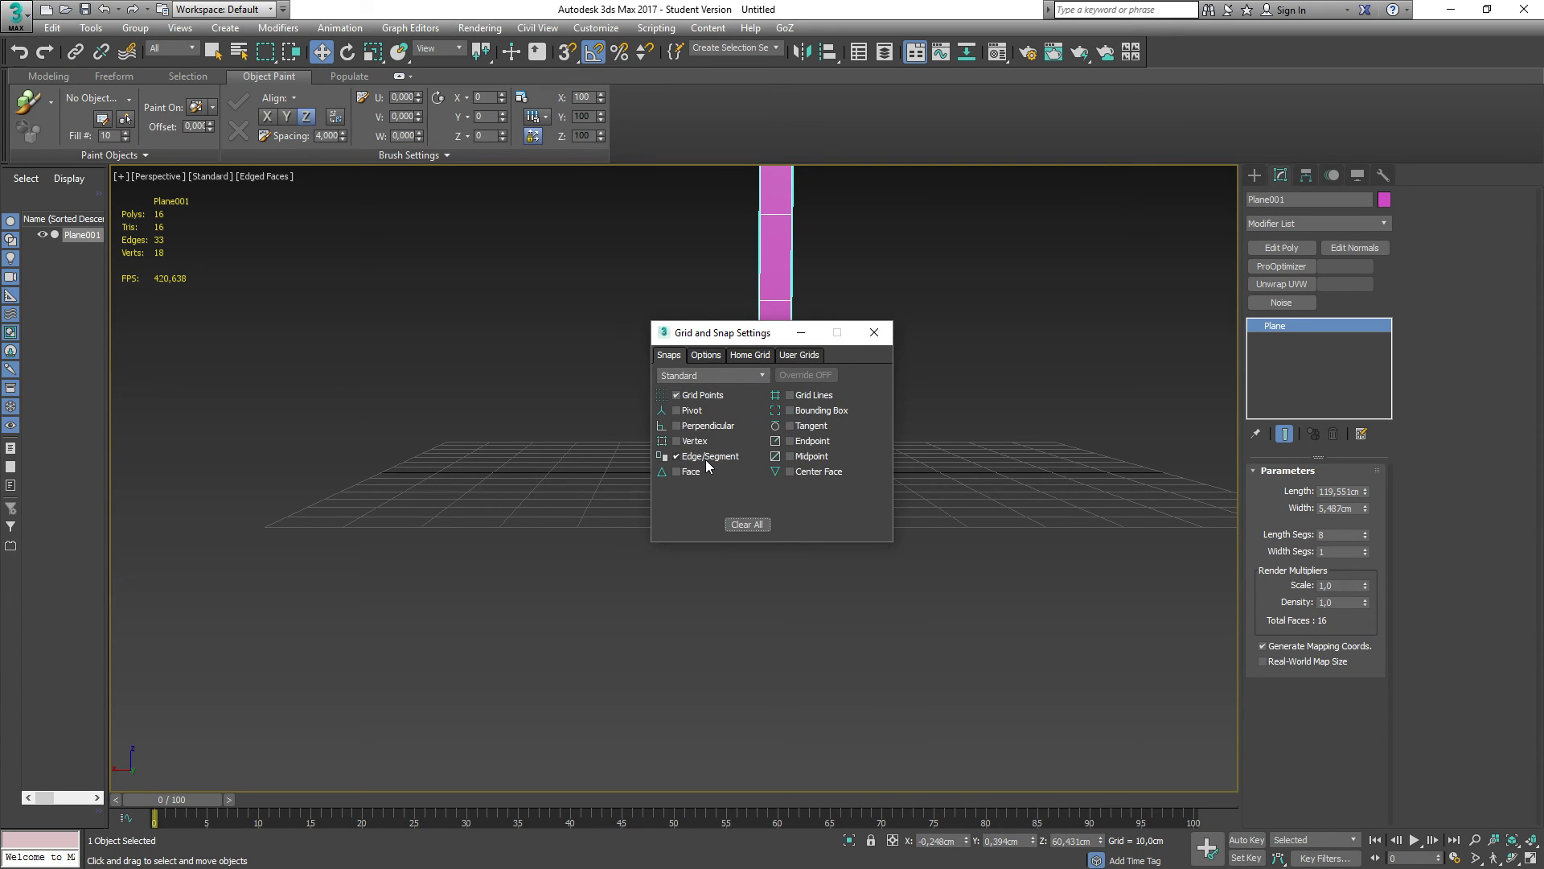
pyautogui.click(884, 332)
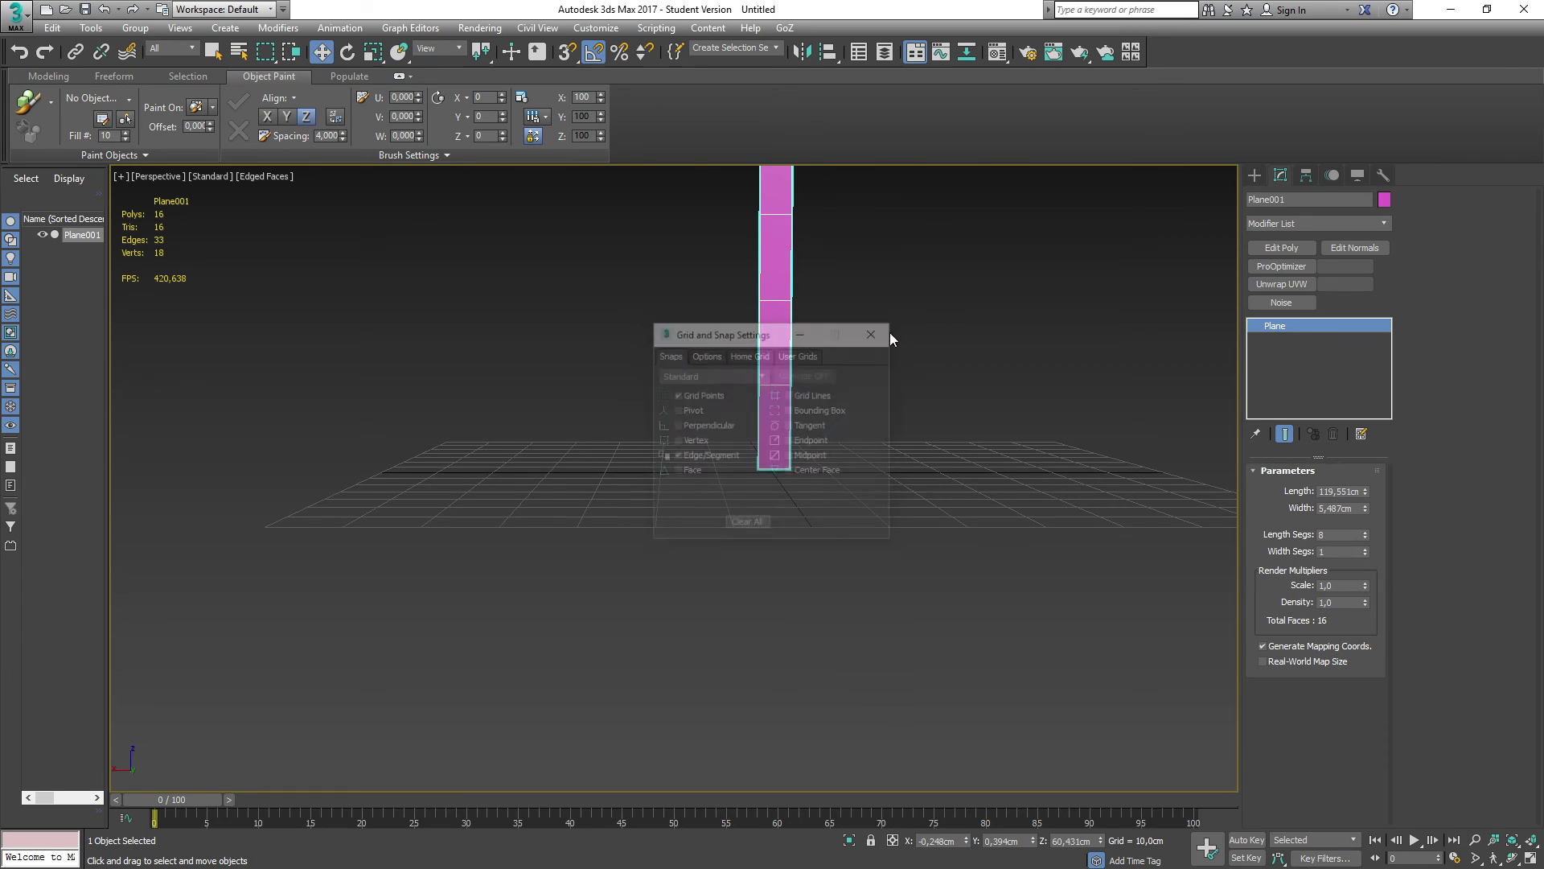
pyautogui.press('l')
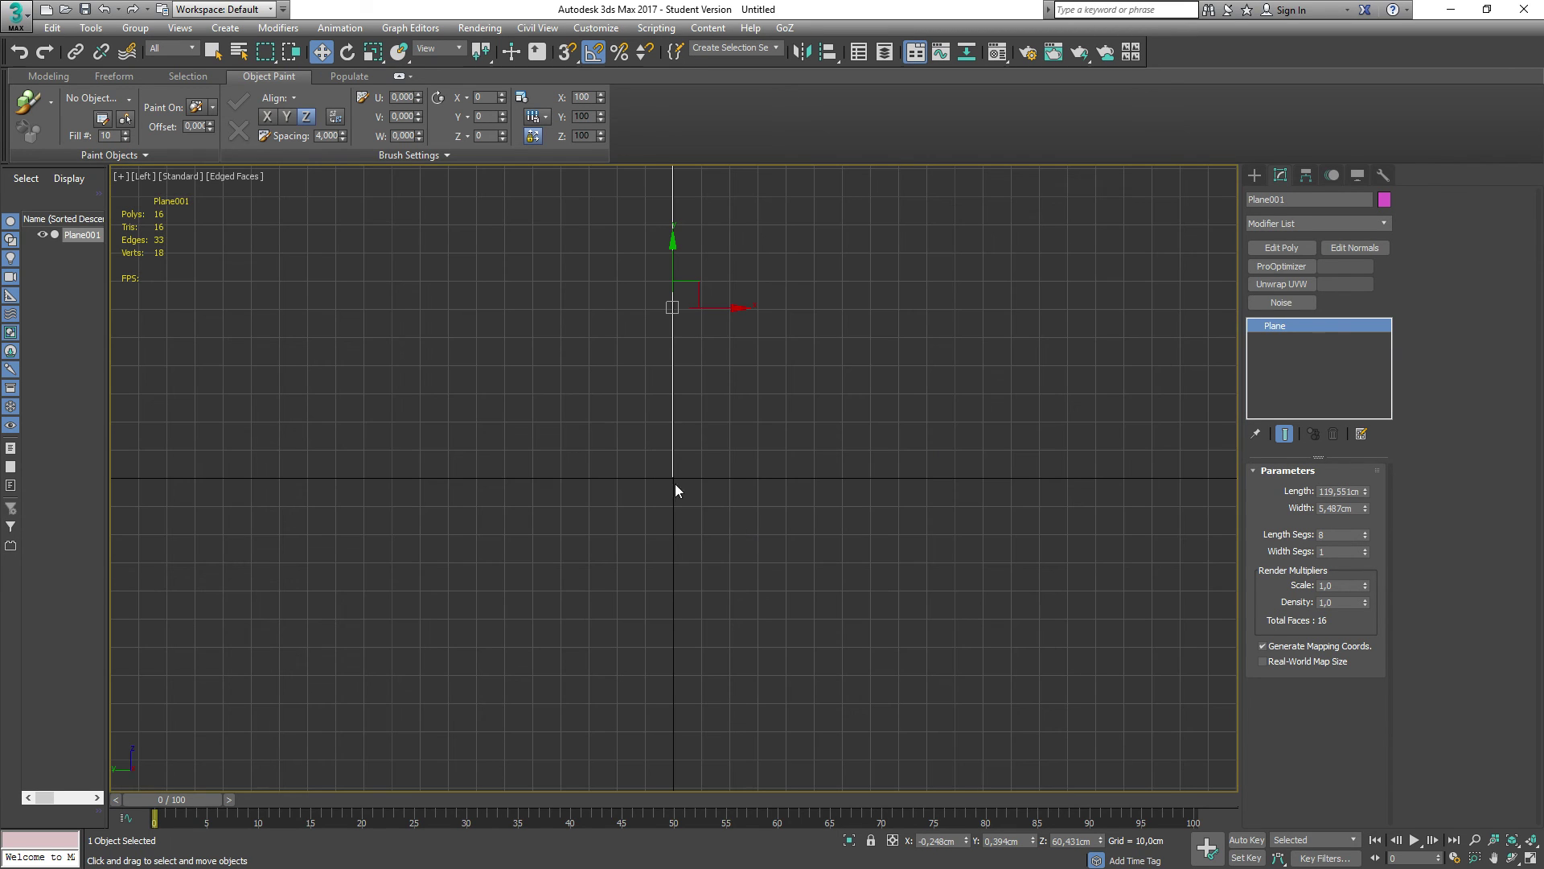
pyautogui.press('f')
pyautogui.scroll(3, 661, 484)
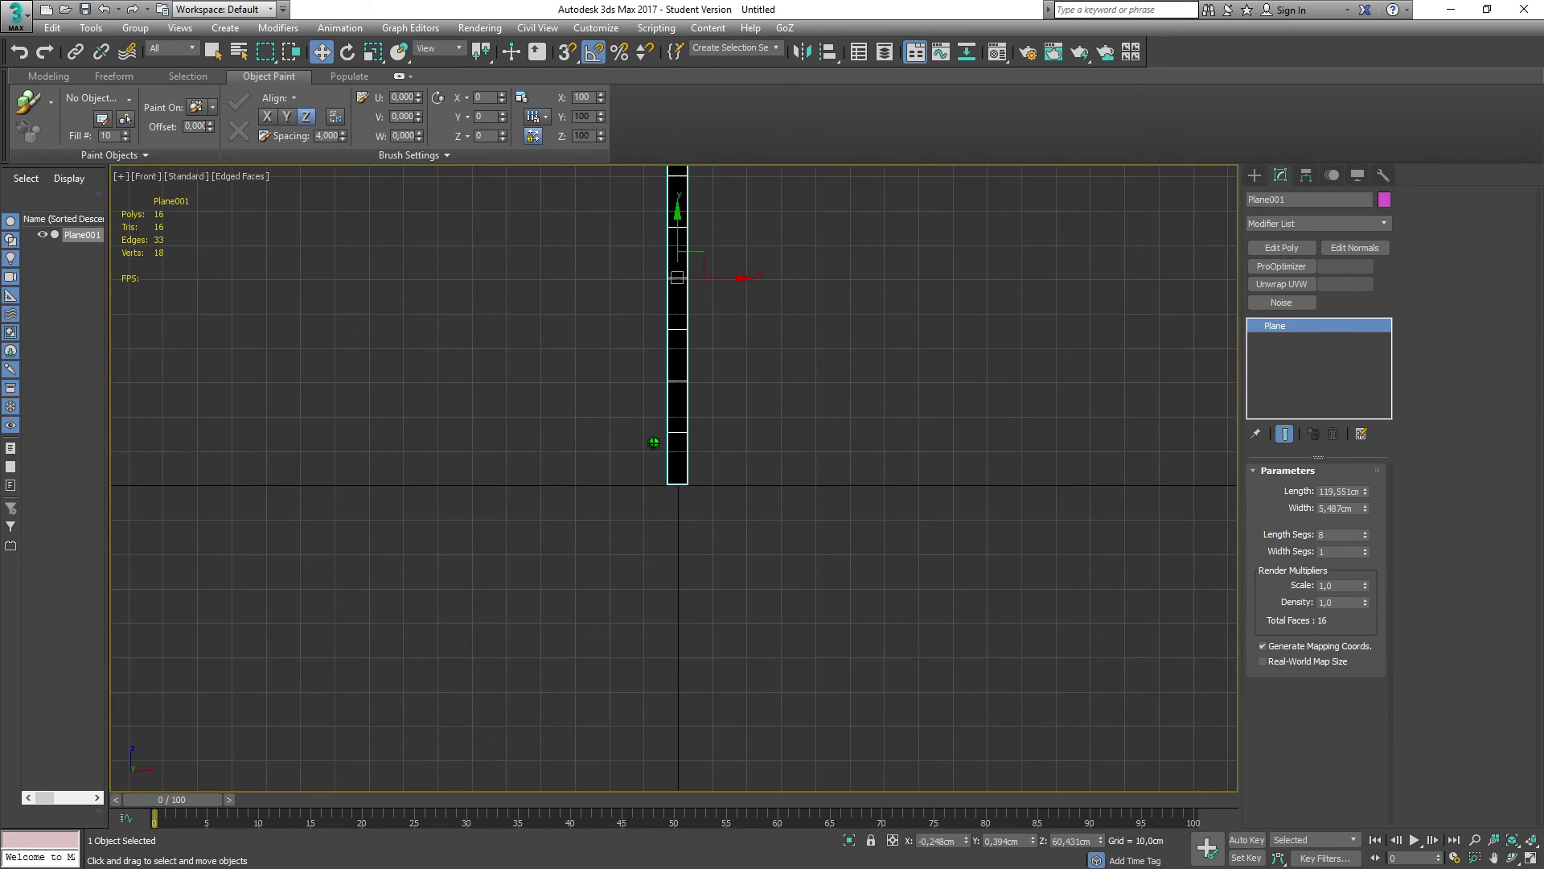
pyautogui.moveTo(686, 174); pyautogui.dragTo(683, 226)
pyautogui.press('s')
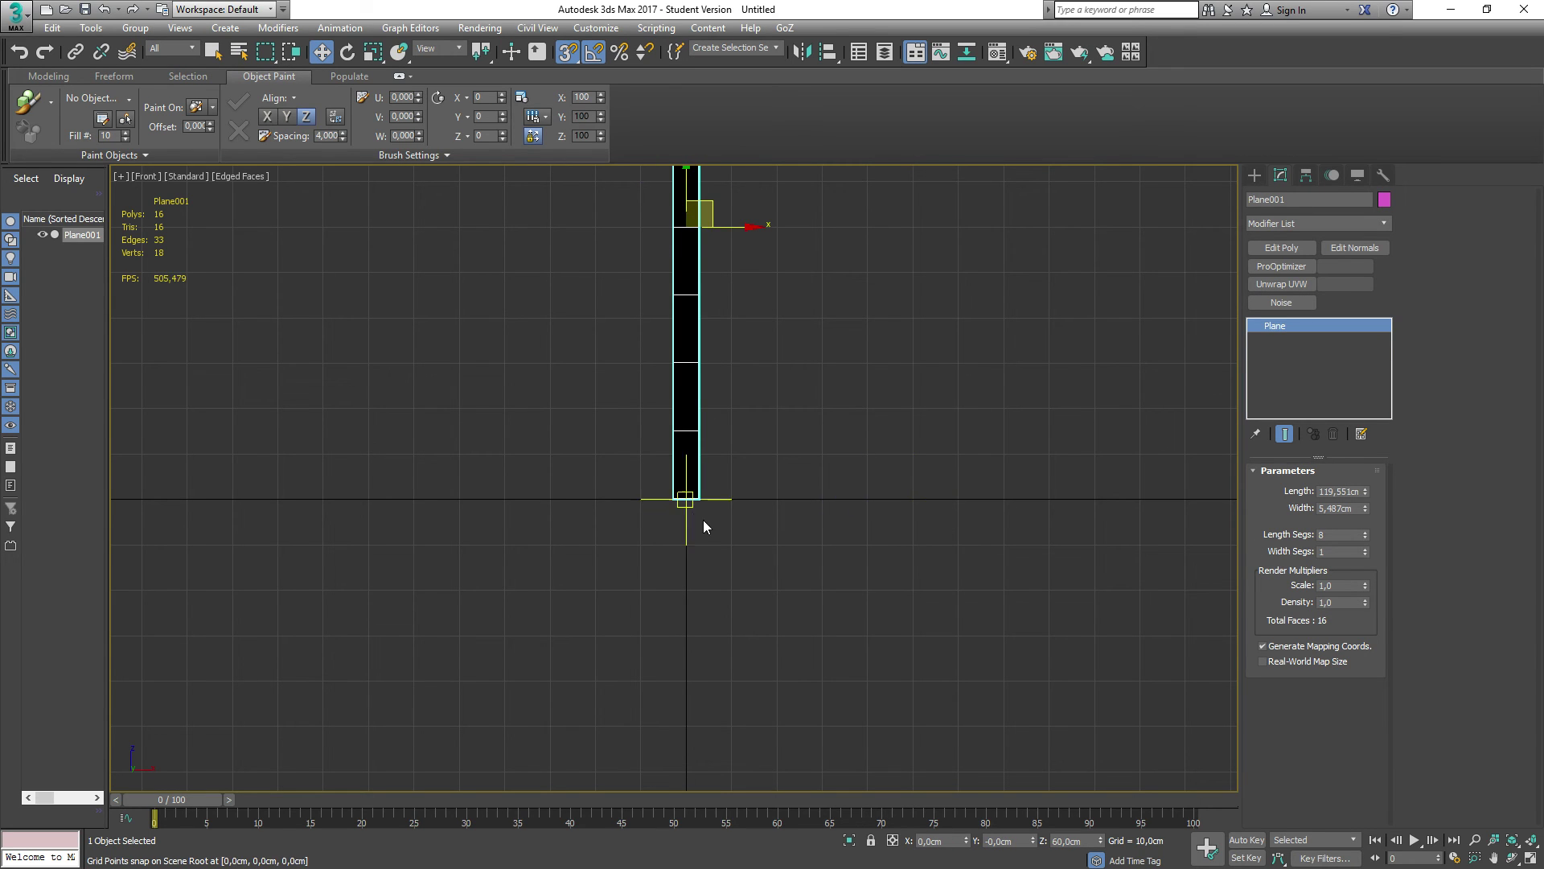
pyautogui.scroll(8, 719, 499)
pyautogui.scroll(1, 718, 496)
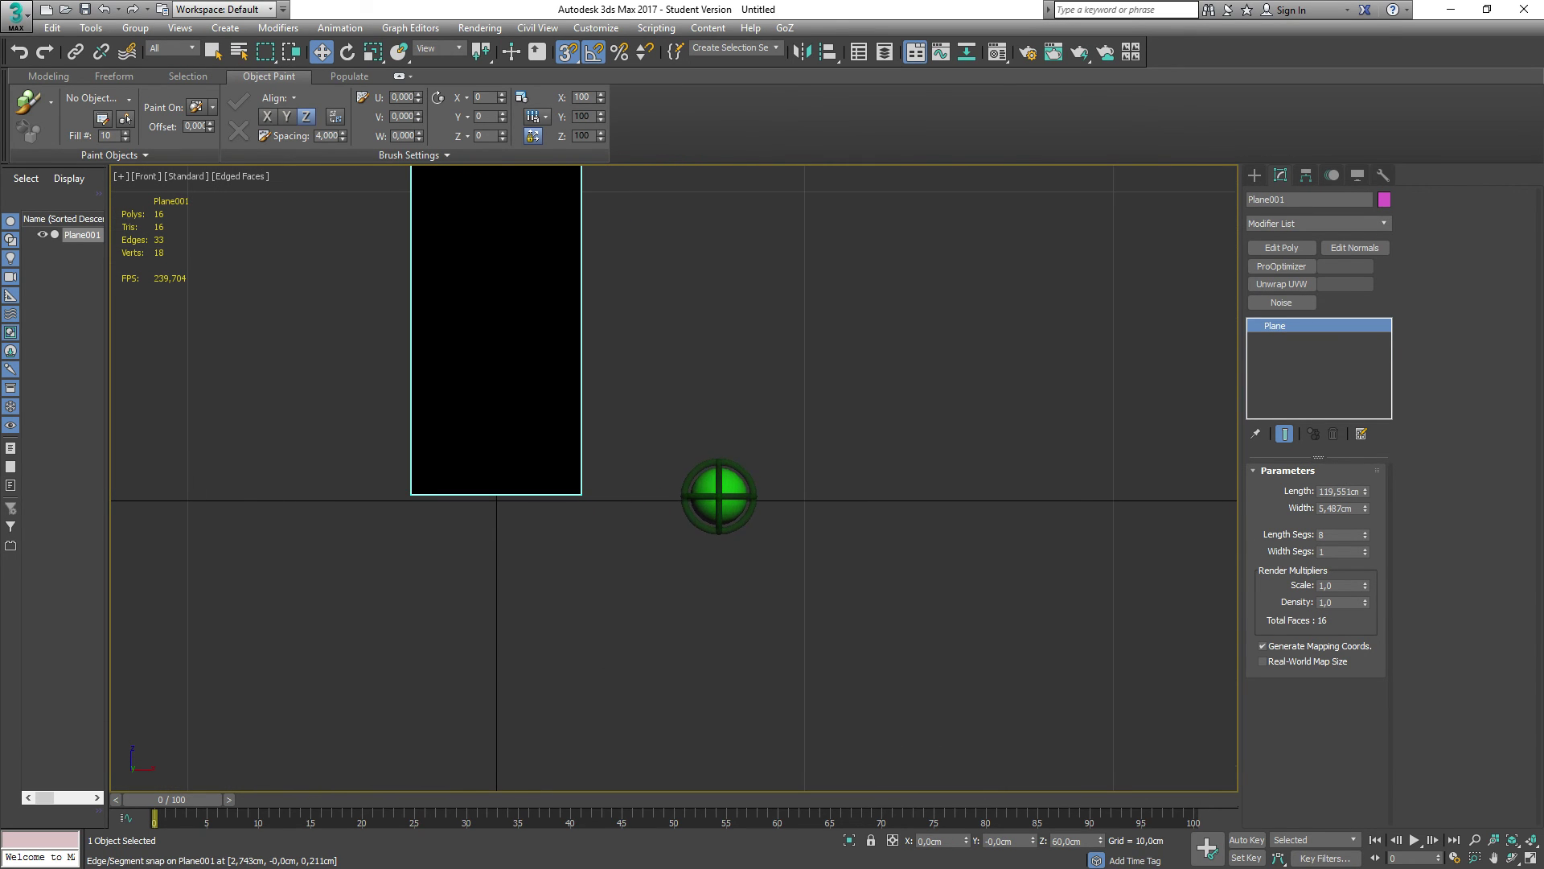
pyautogui.scroll(-4, 502, 495)
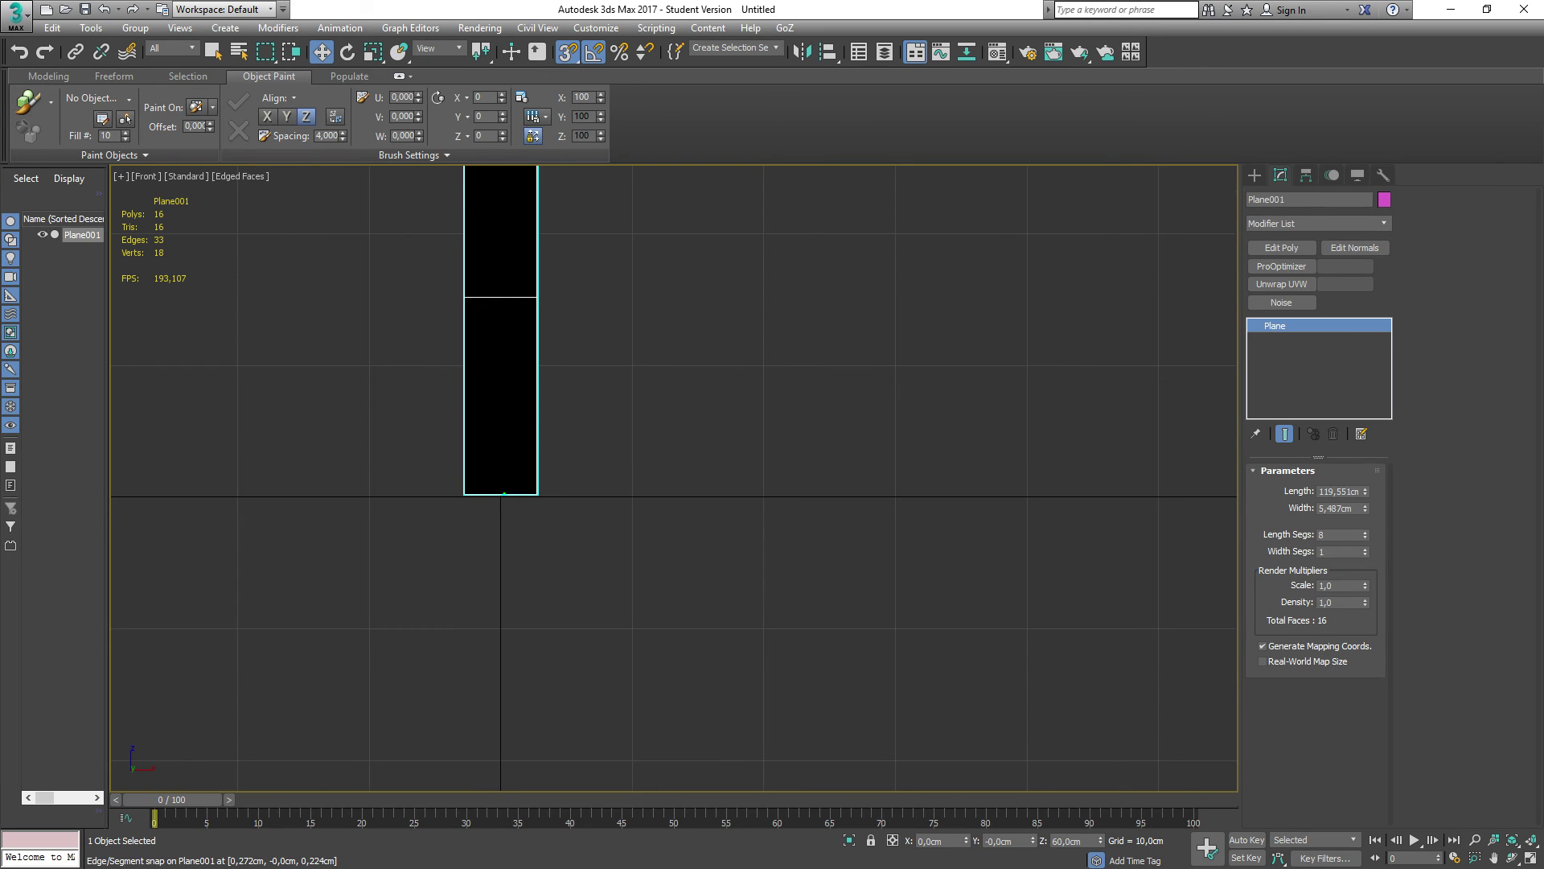
pyautogui.scroll(-9, 504, 494)
pyautogui.scroll(2, 503, 494)
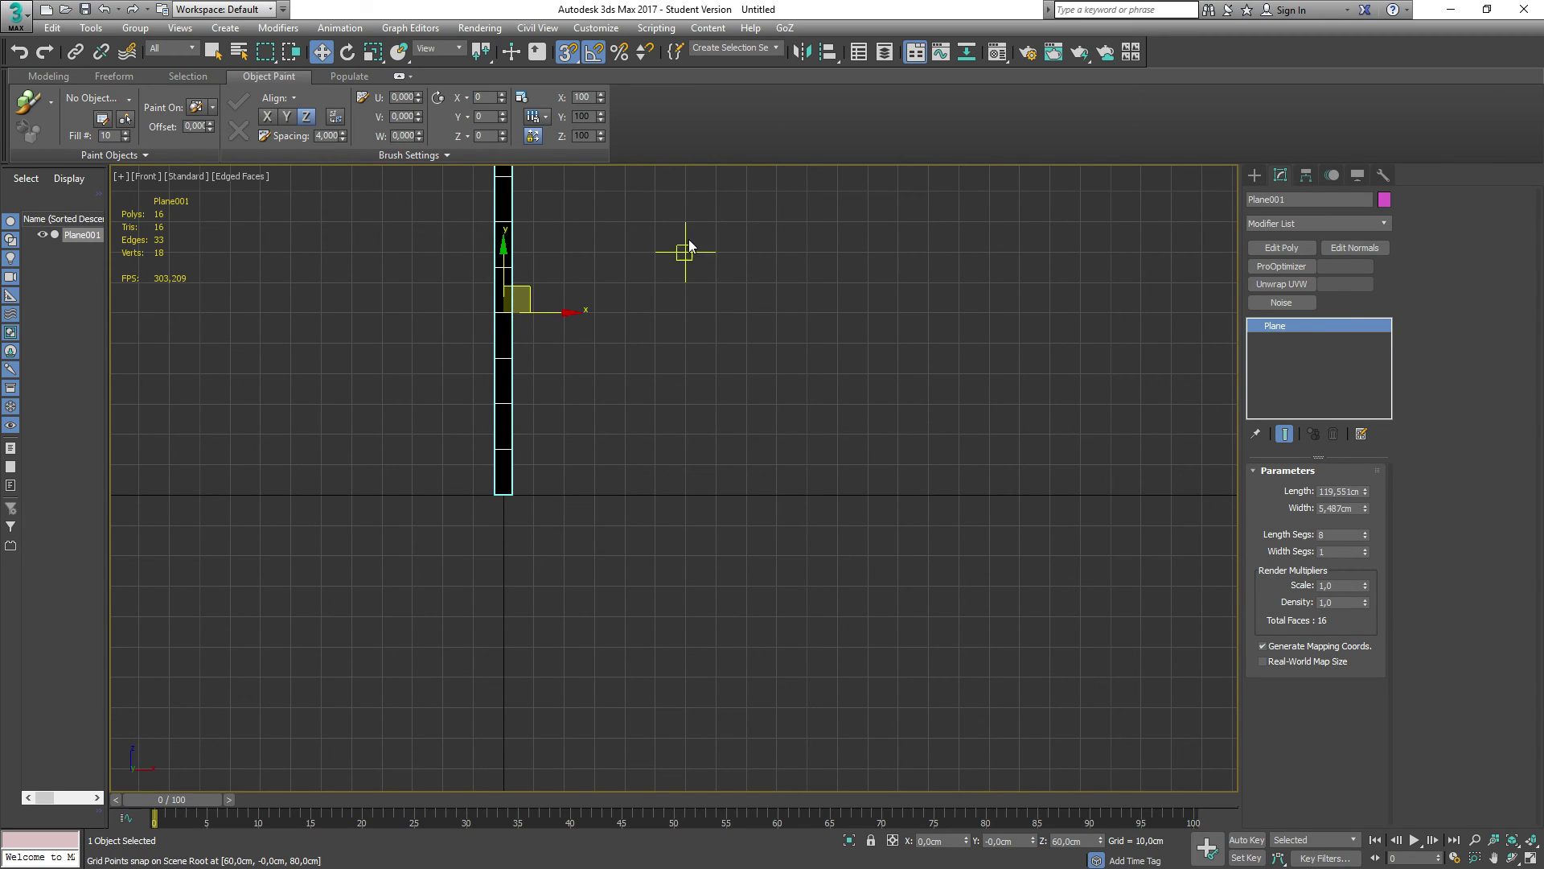
# Step: Move only the plane's pivot down to the middle of its bottom edge and end pivot editing
pyautogui.click(1307, 173)
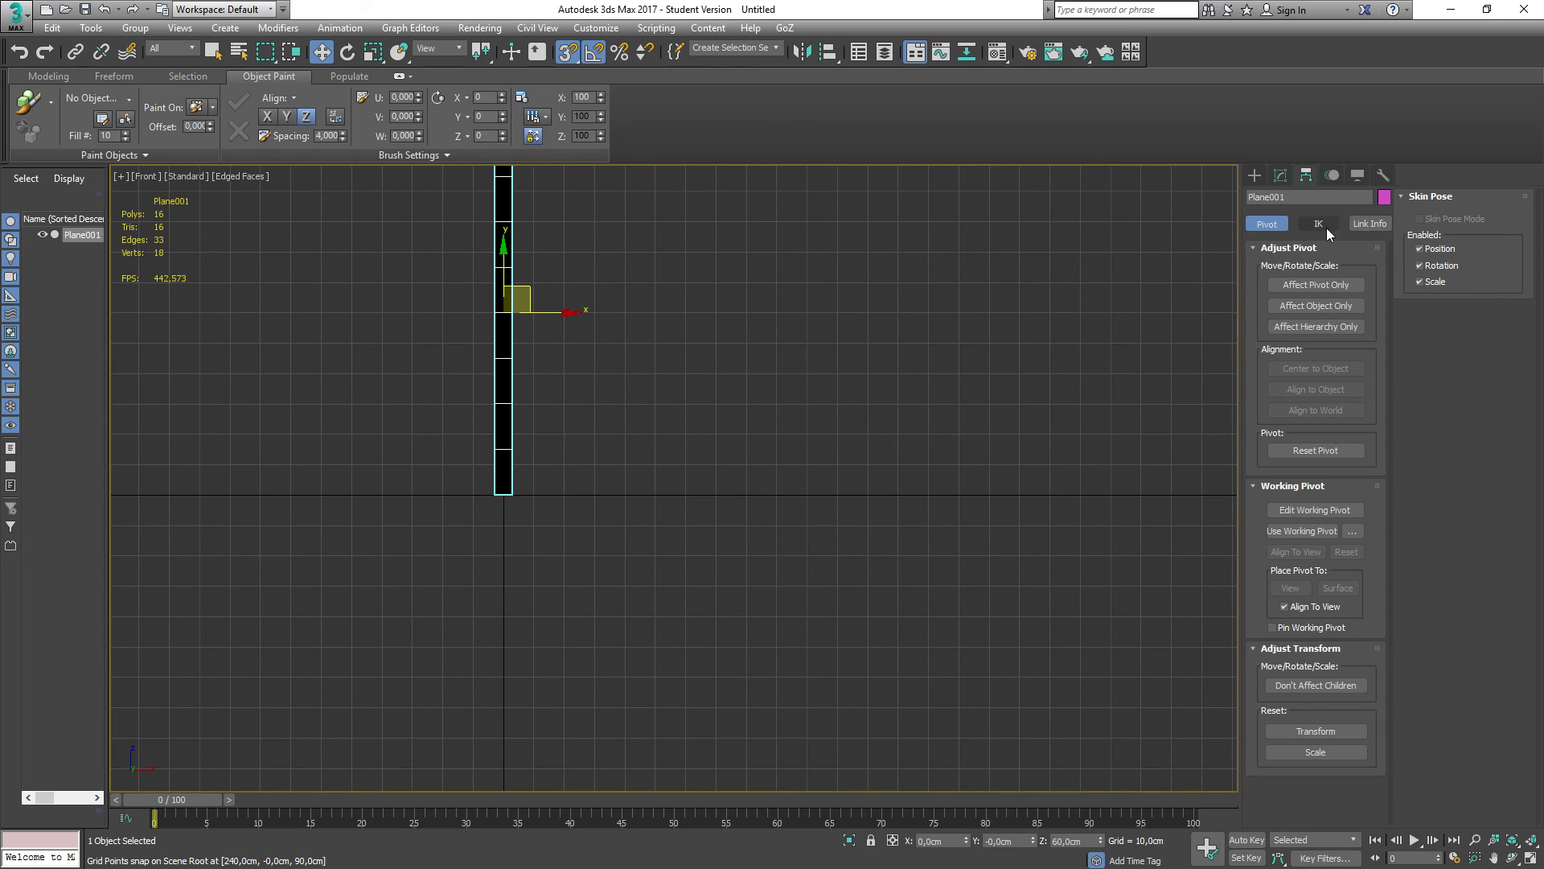
pyautogui.click(1308, 288)
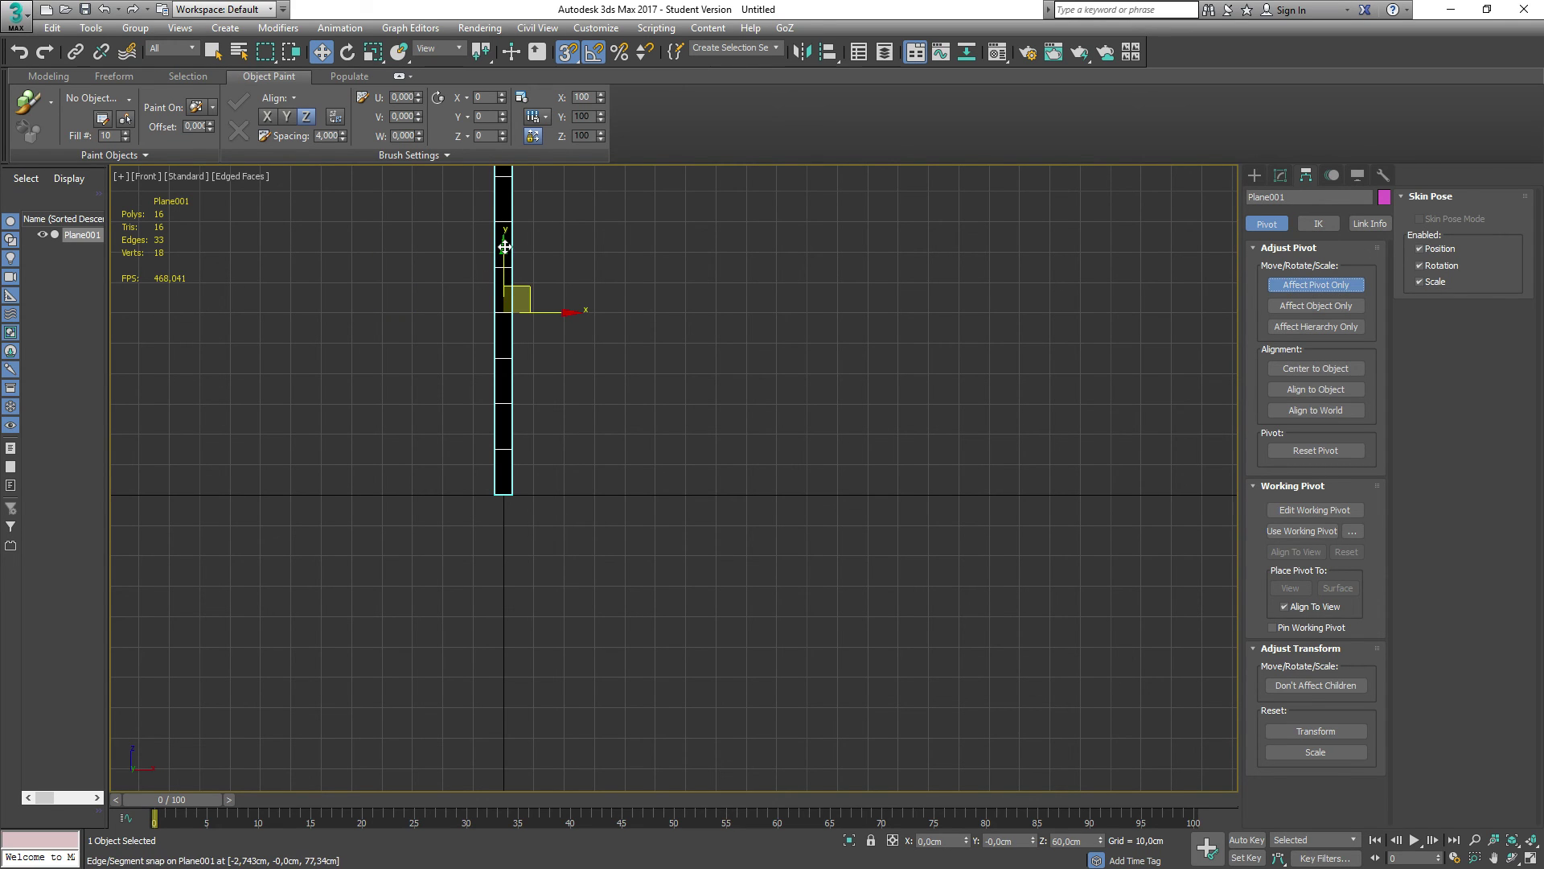
pyautogui.moveTo(504, 247); pyautogui.dragTo(503, 493)
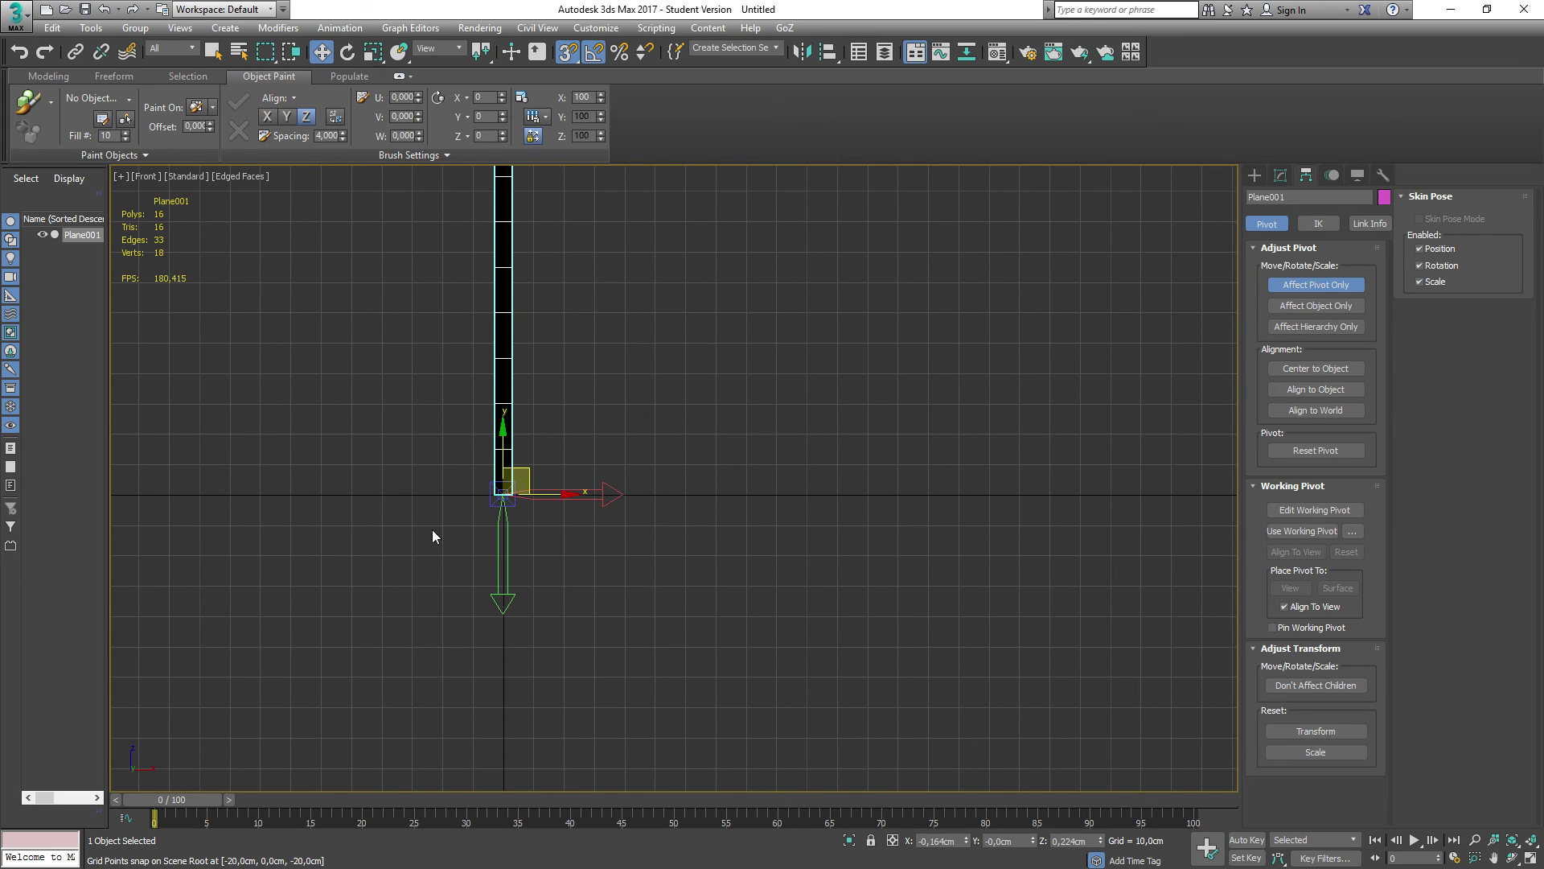
pyautogui.scroll(8, 432, 529)
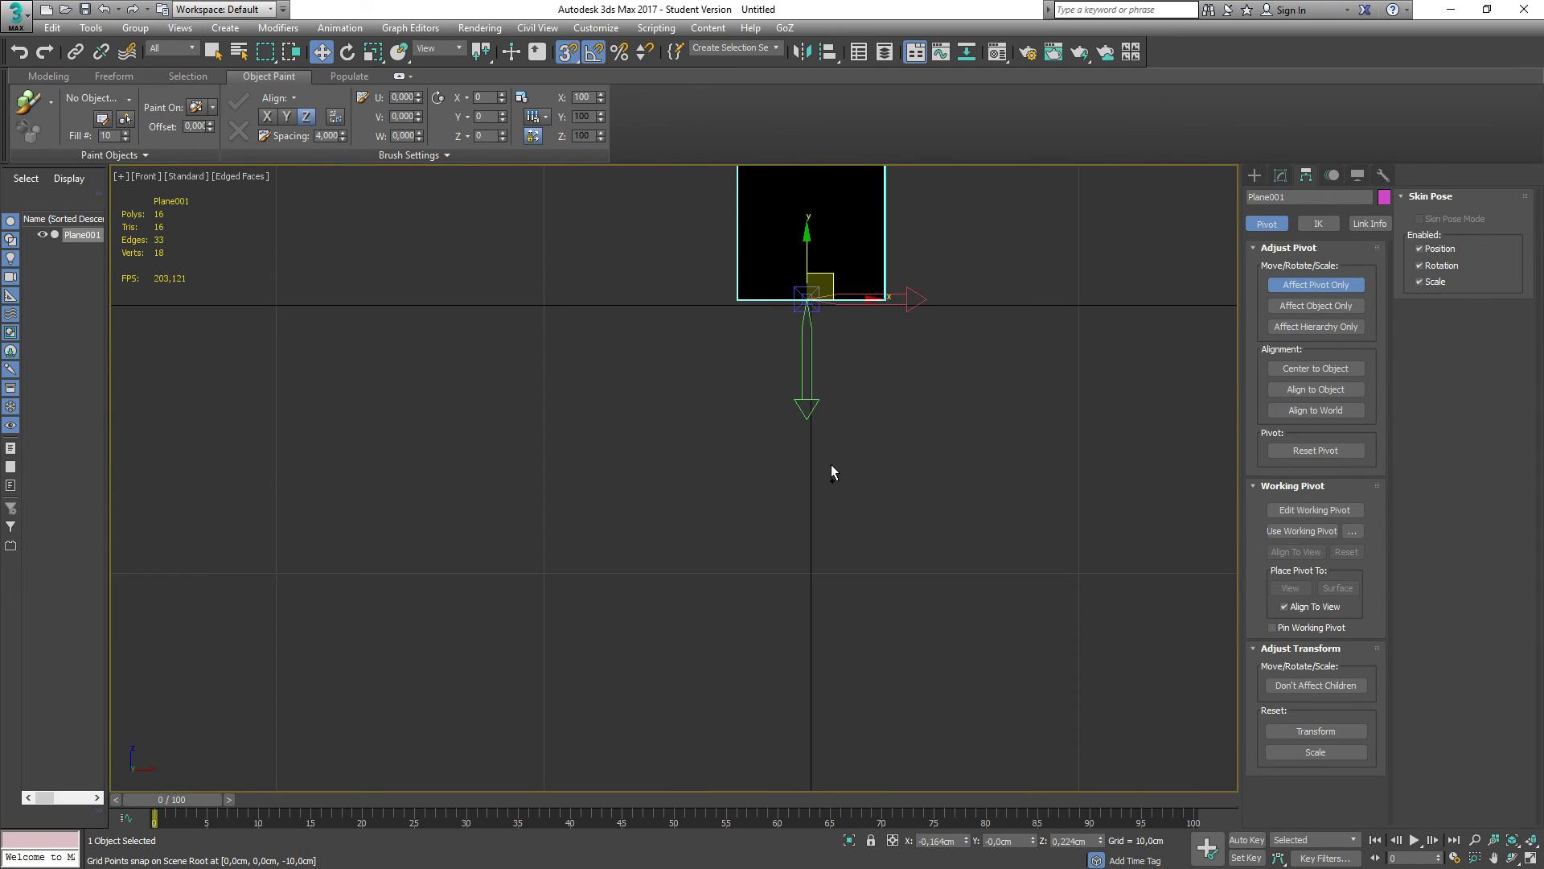
pyautogui.moveTo(832, 465); pyautogui.dragTo(680, 573, button='middle')
pyautogui.scroll(7, 701, 408)
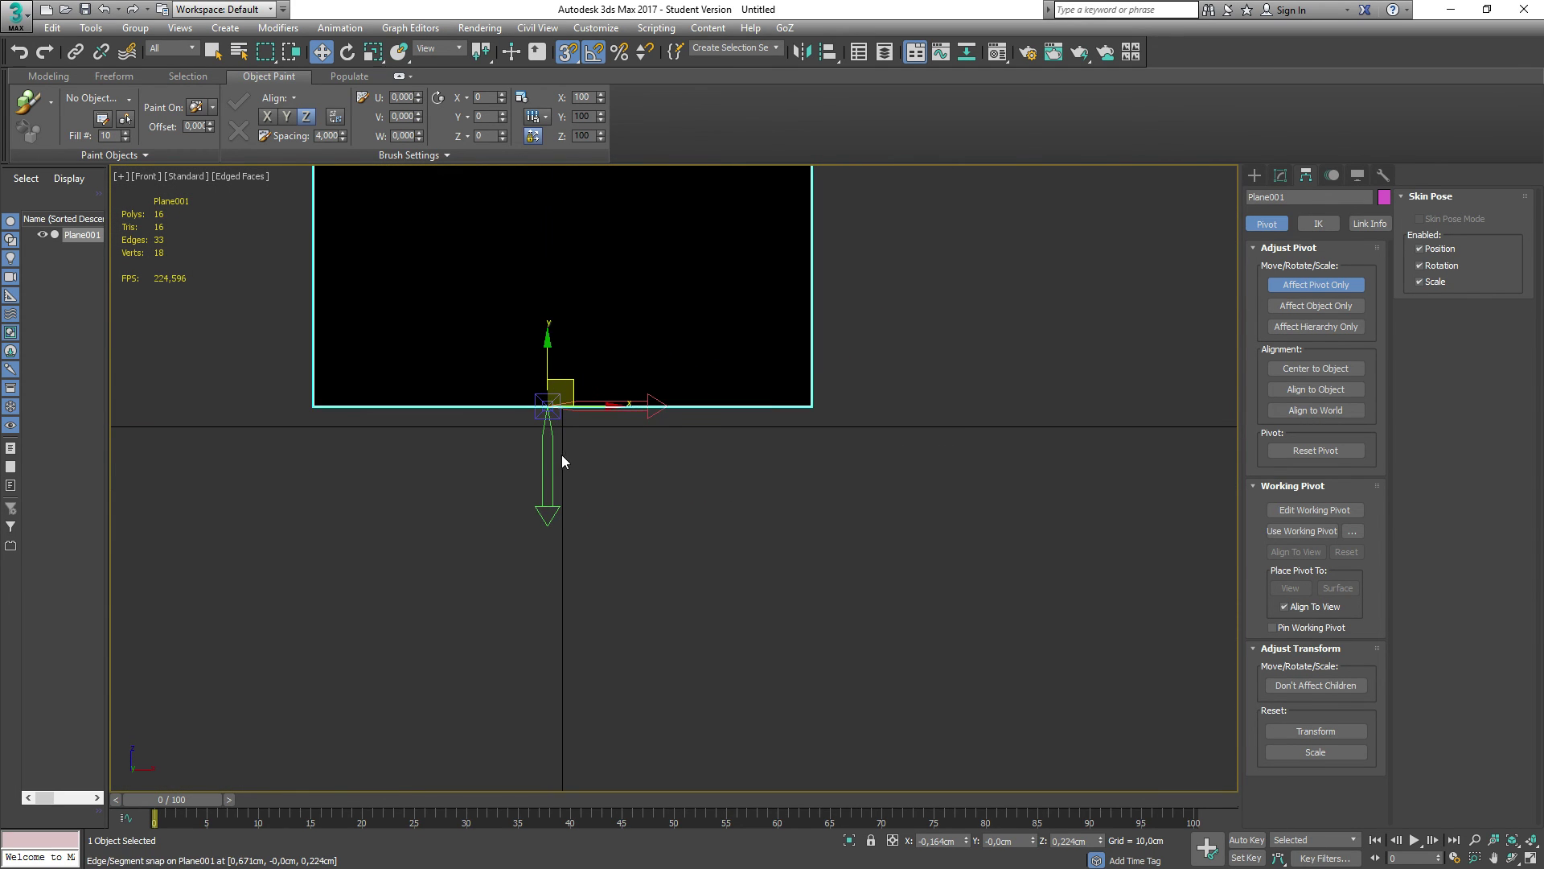
pyautogui.click(1271, 287)
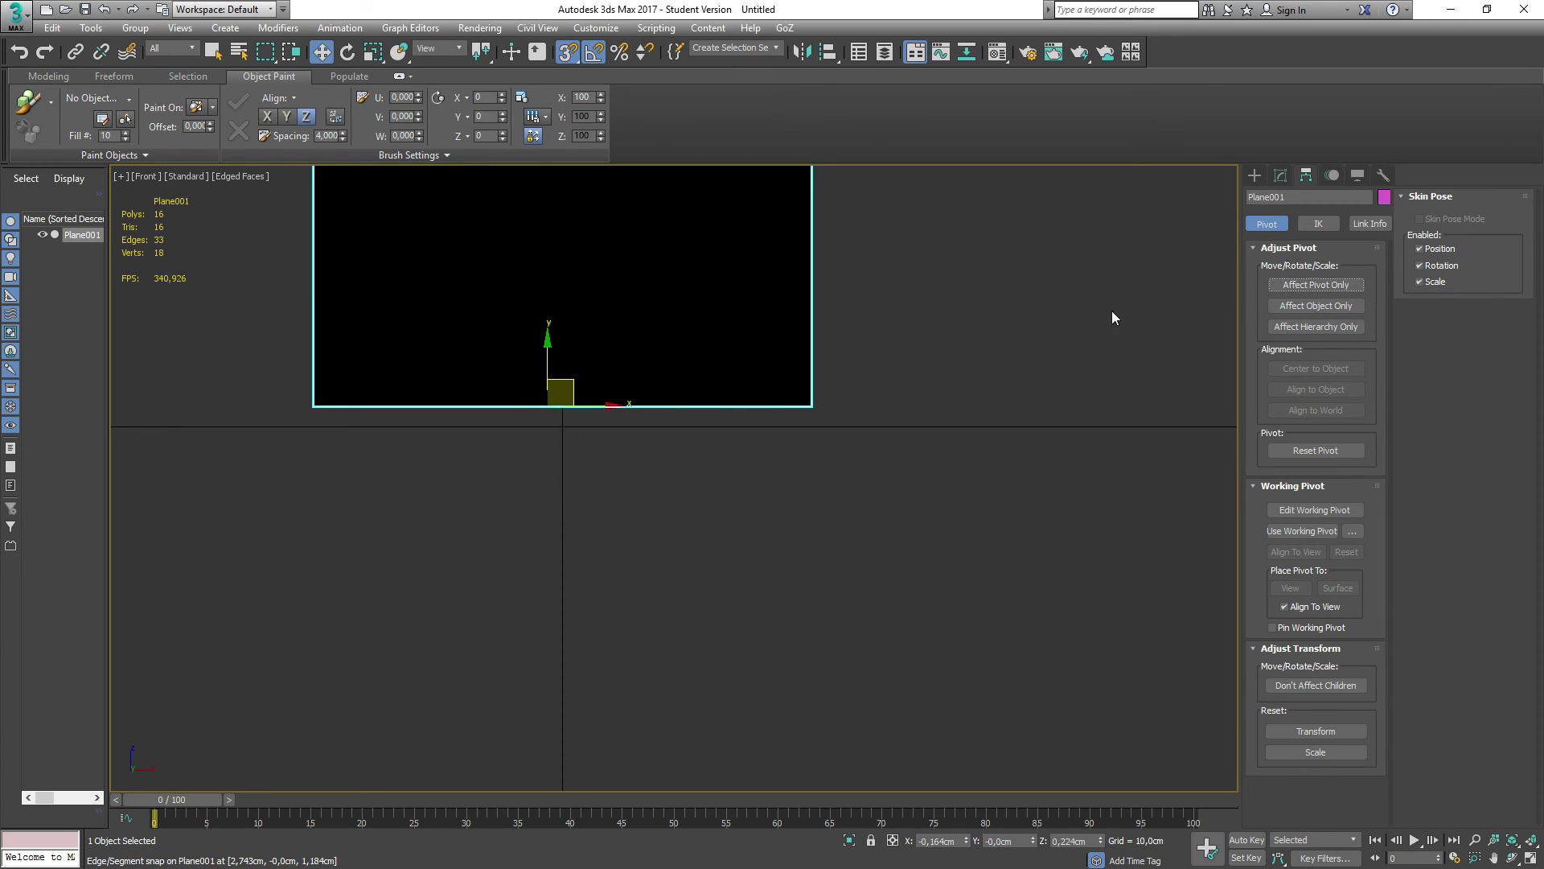
# Step: Lower the plane so its bottom edge sits on the ground line at Z 0
pyautogui.moveTo(562, 402); pyautogui.dragTo(586, 436)
pyautogui.click(571, 495)
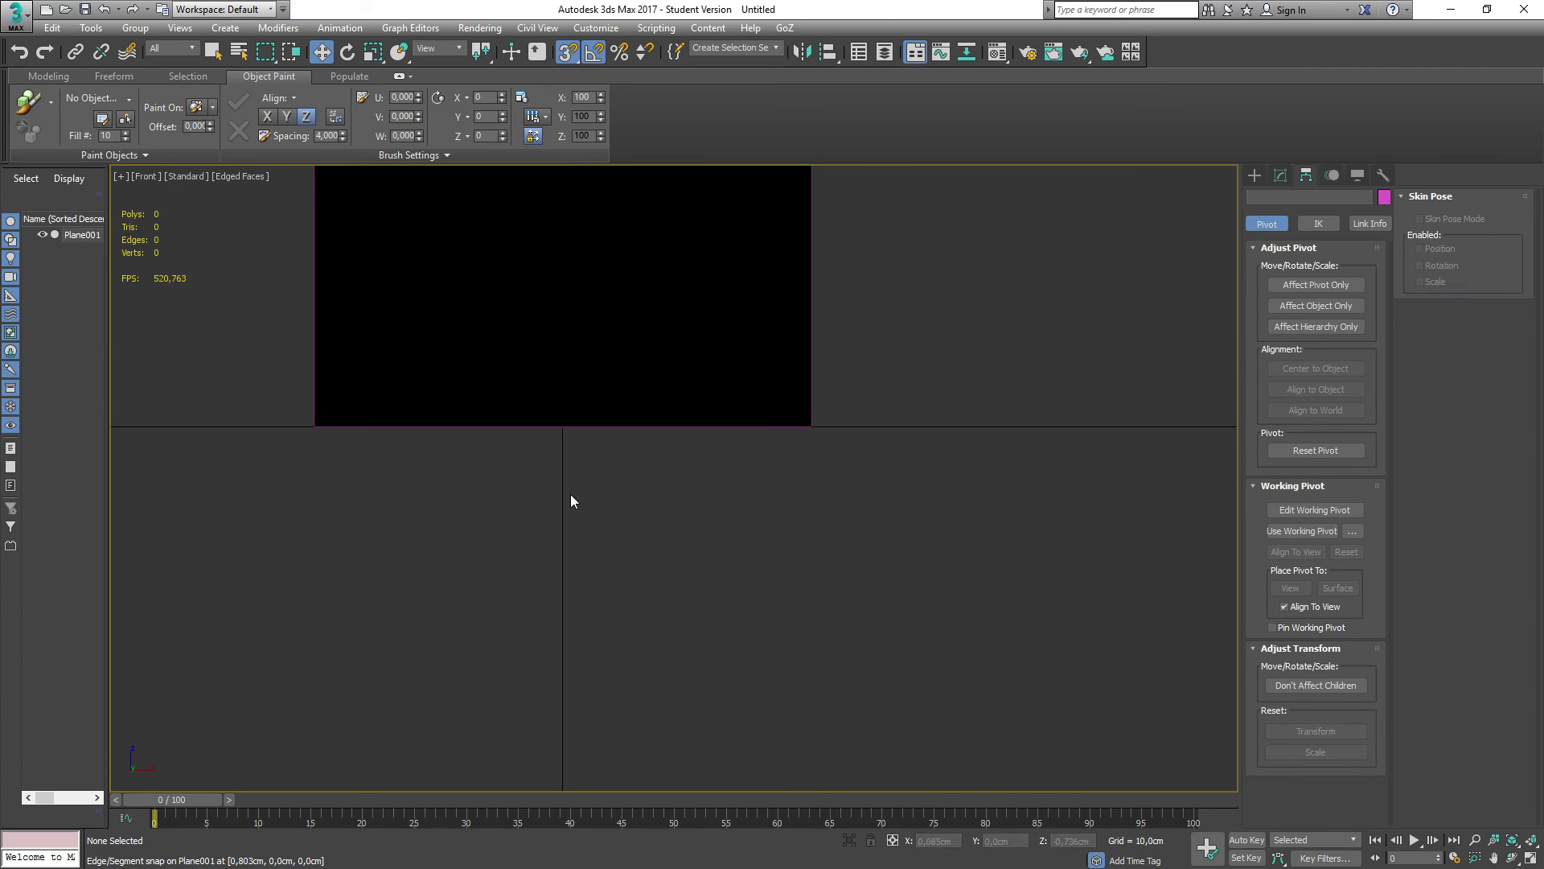
pyautogui.scroll(-4, 648, 485)
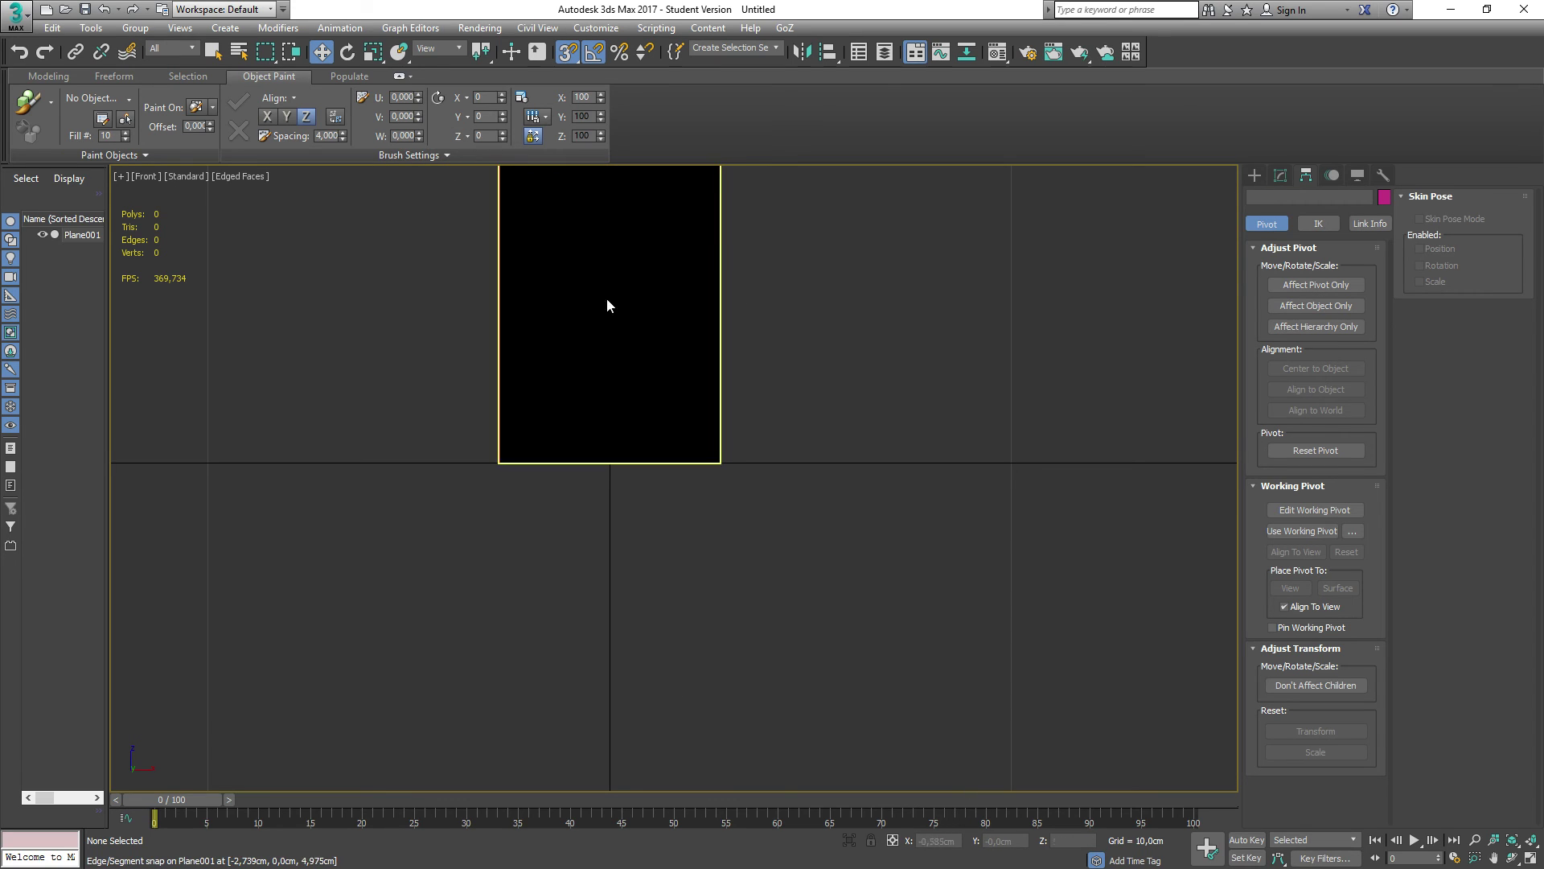
pyautogui.click(1328, 177)
pyautogui.click(1380, 175)
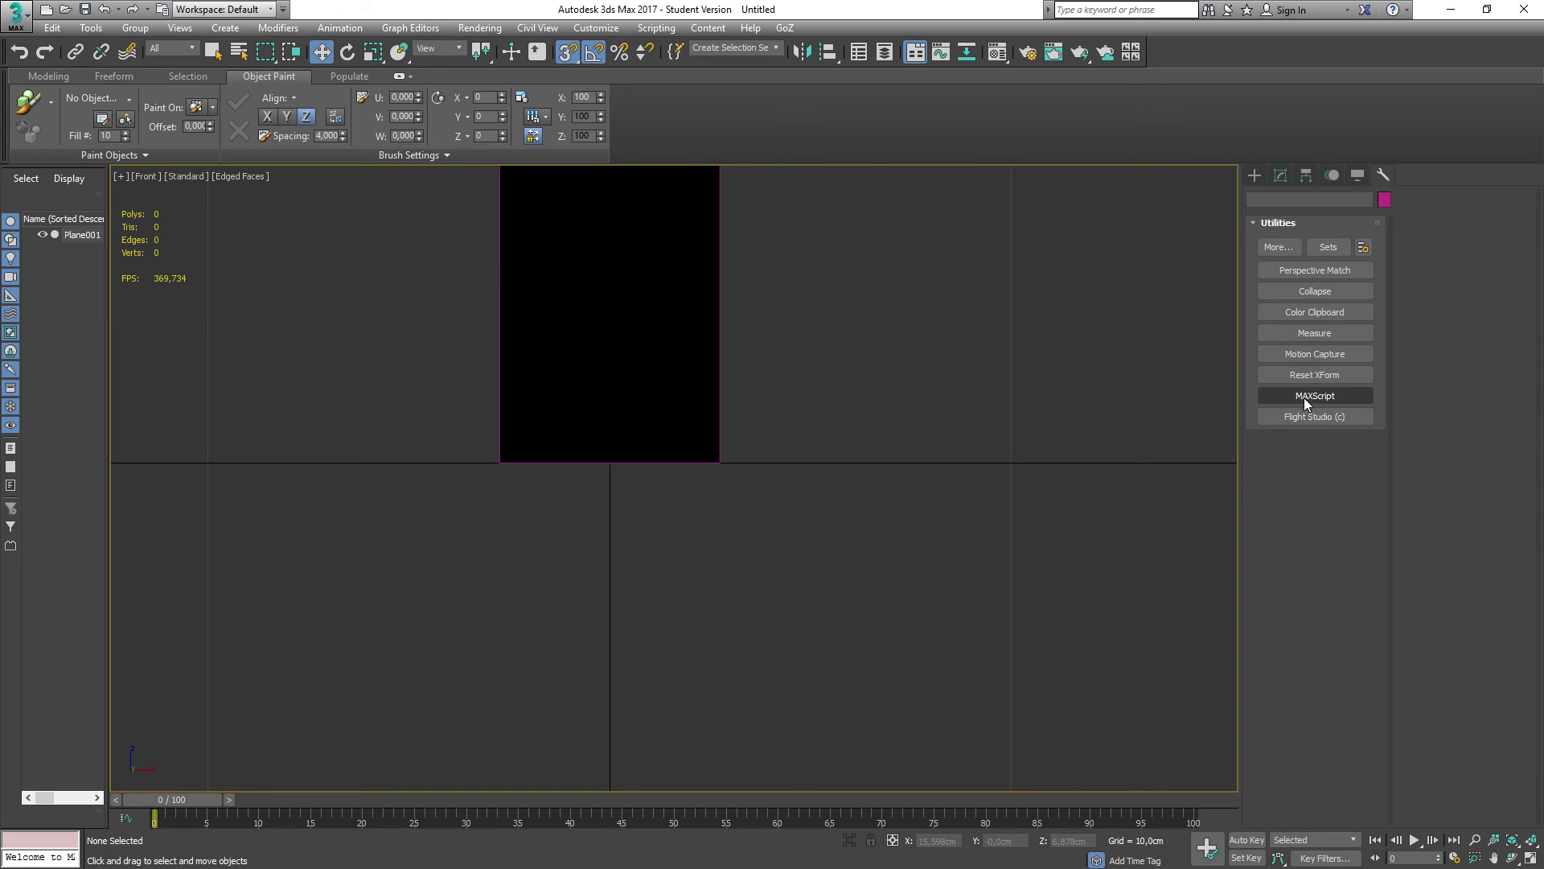
pyautogui.click(1296, 375)
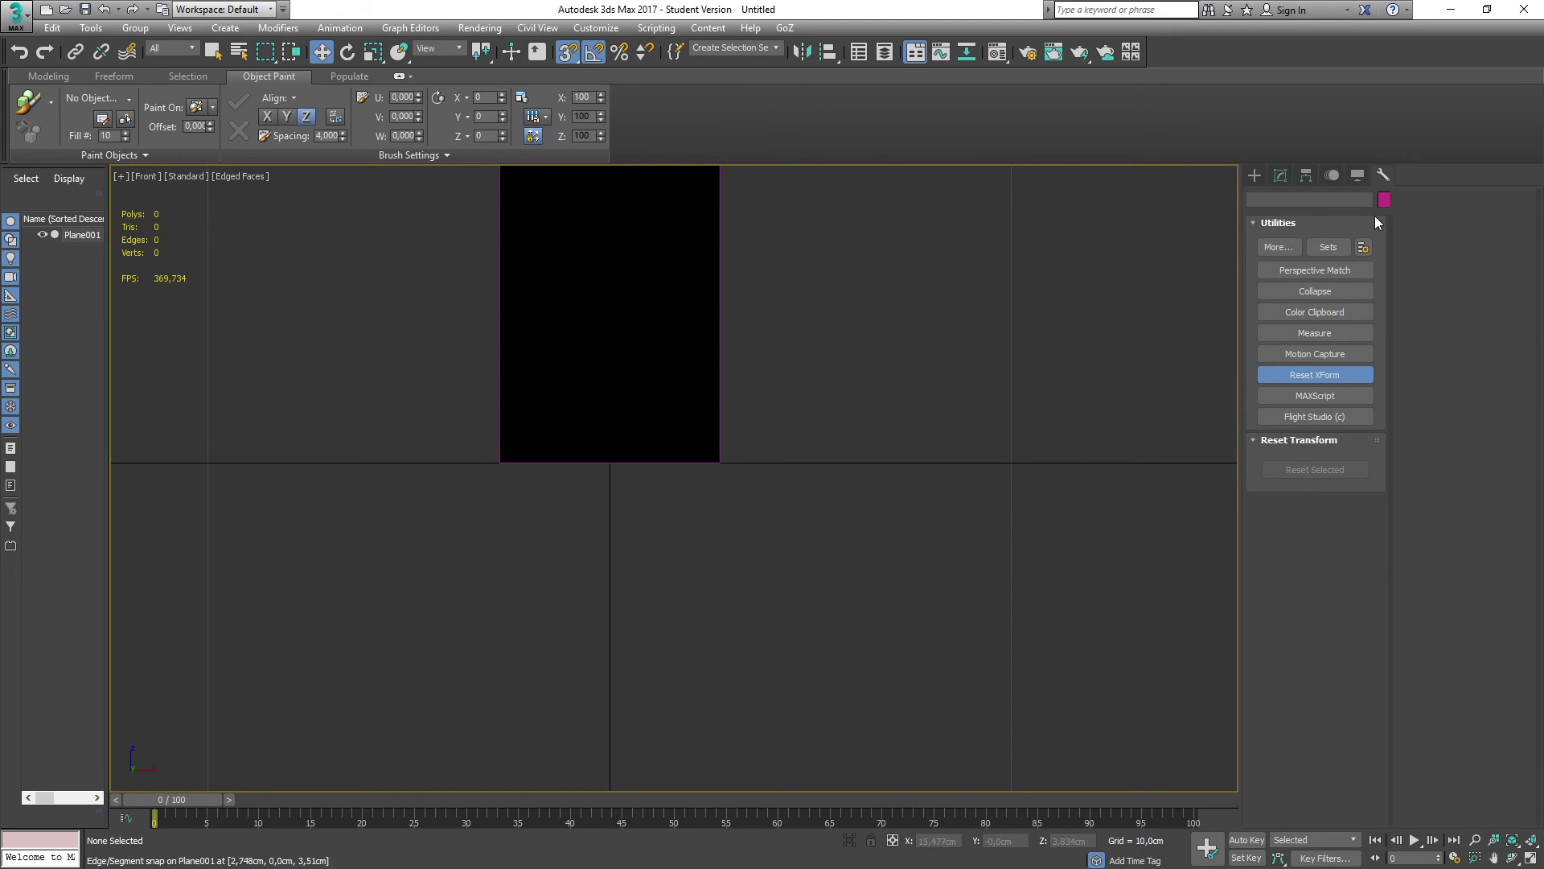
pyautogui.click(1255, 175)
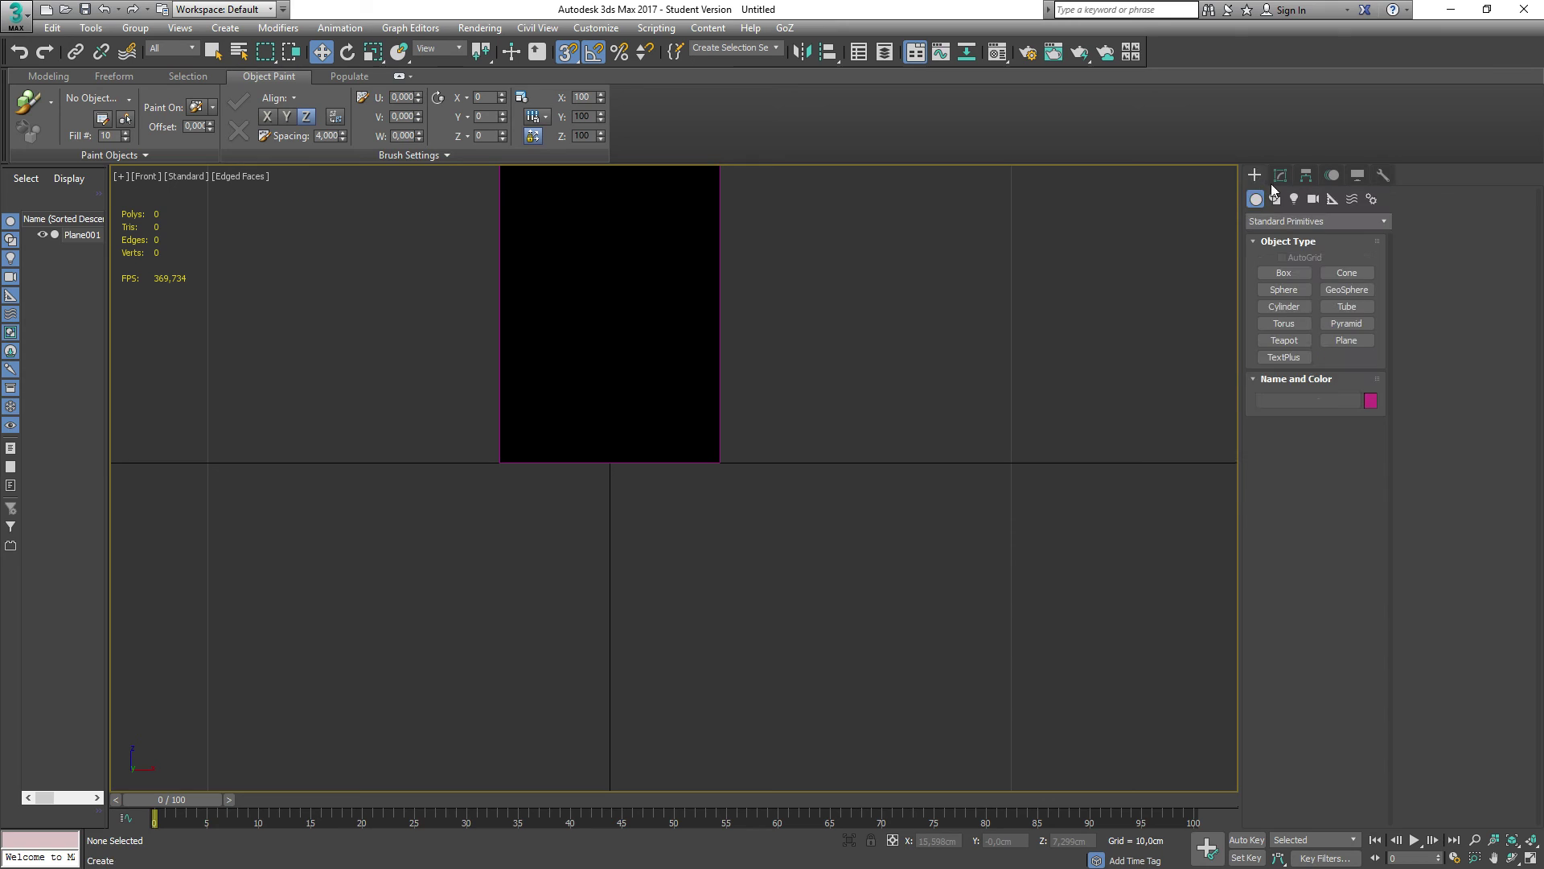
pyautogui.click(1281, 176)
pyautogui.click(1257, 176)
# Step: Convert the upright plane to an Editable Poly and reset its transform with Reset XForm
pyautogui.hotkey('ctrl', 'a')
pyautogui.click(1280, 176)
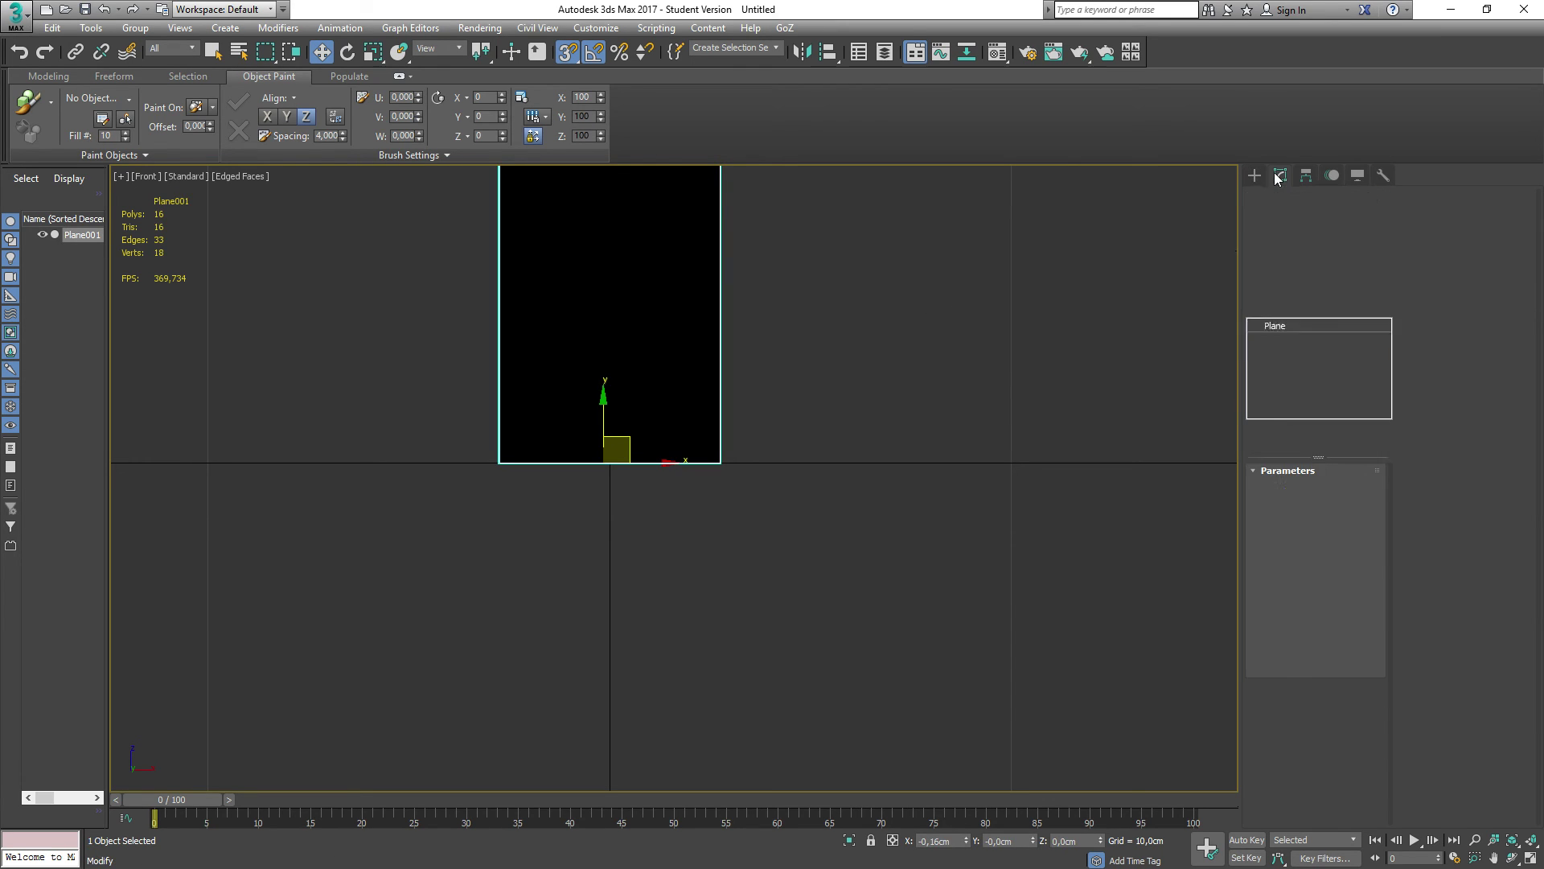
pyautogui.rightClick(1288, 330)
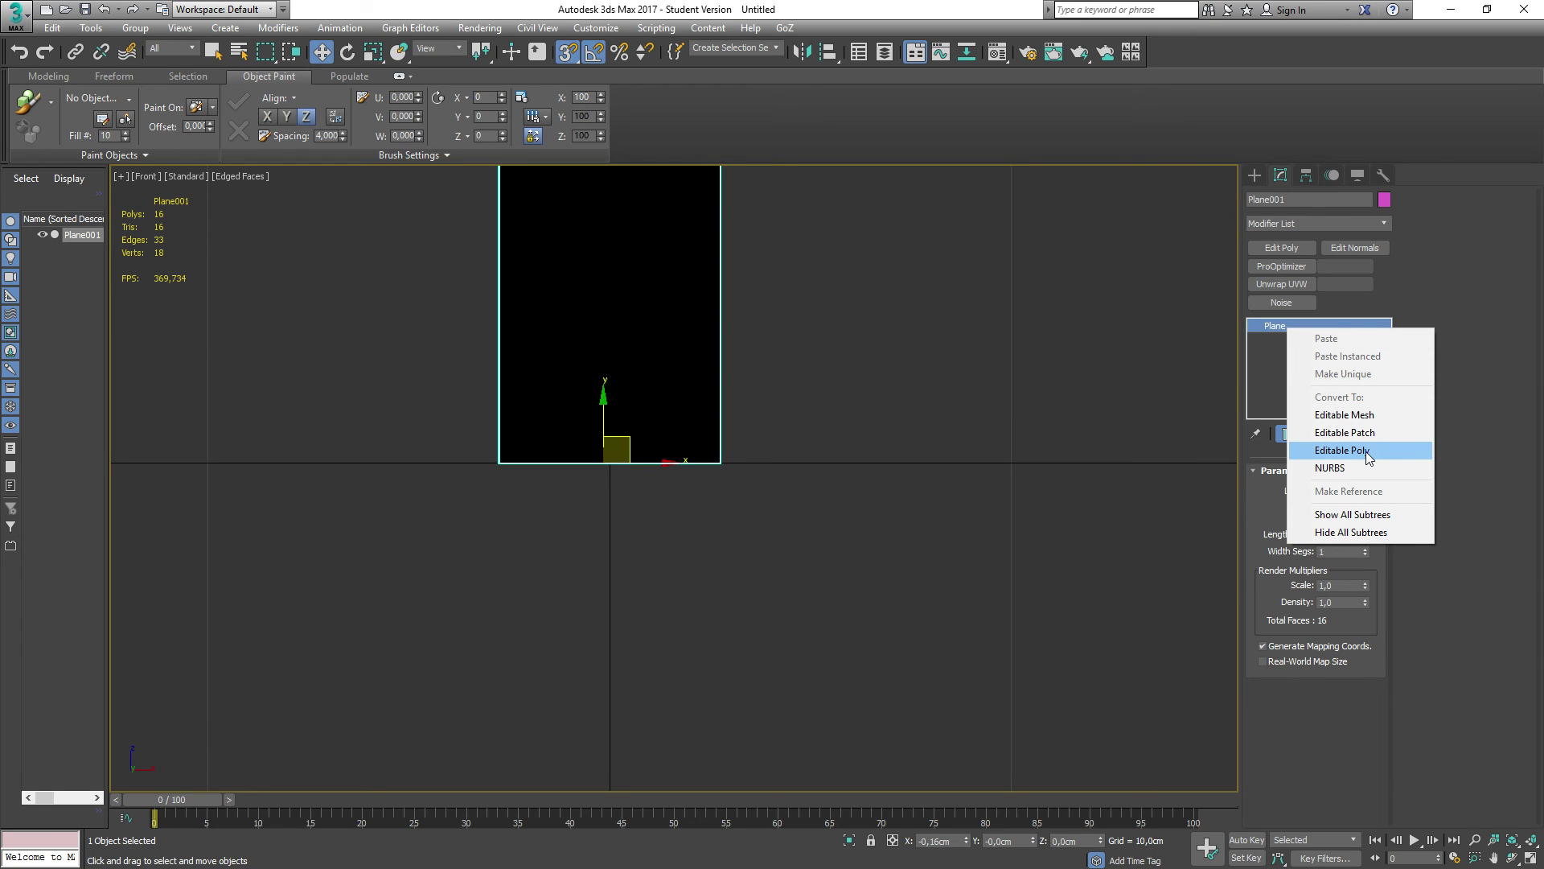
pyautogui.click(1365, 451)
pyautogui.click(1384, 176)
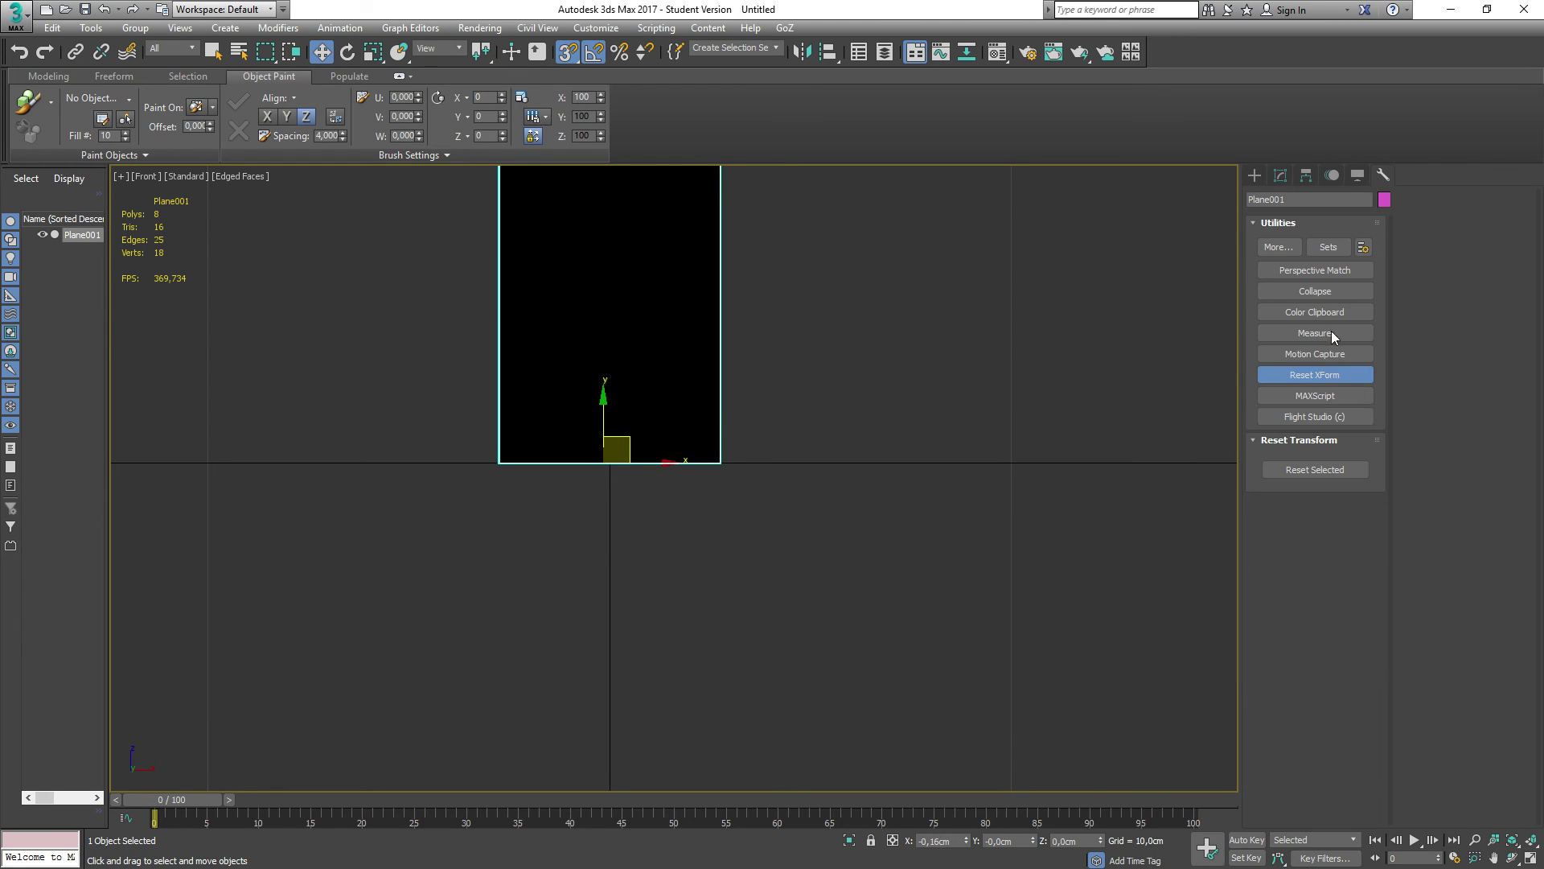
pyautogui.click(1313, 469)
# Step: Narrow the plane along X only, scaling it to about 28% of its width in the front view
pyautogui.scroll(-6, 796, 430)
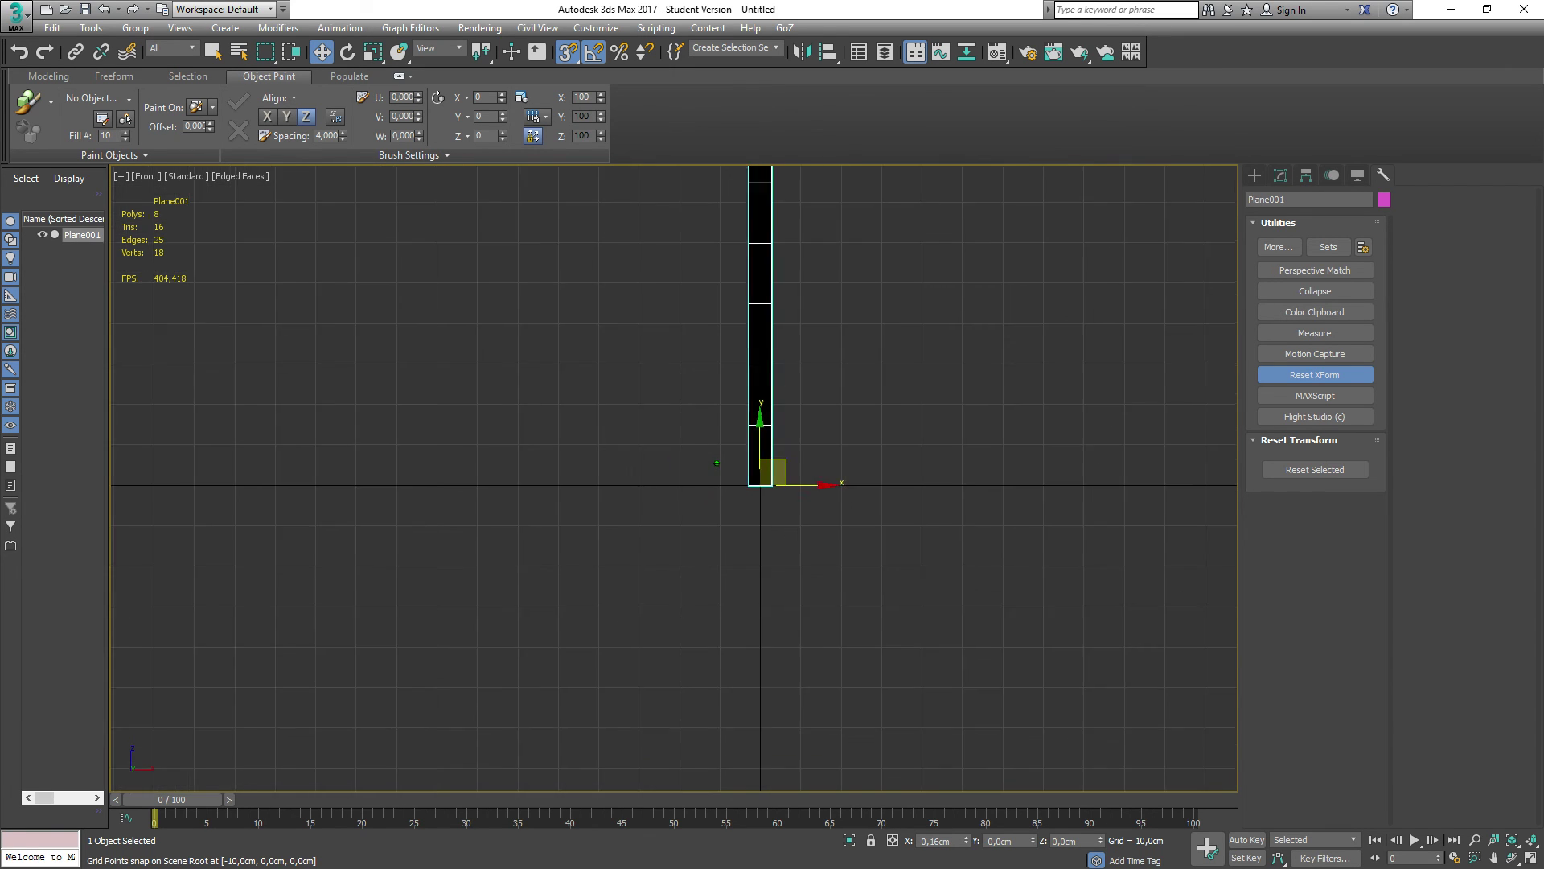
pyautogui.scroll(-5, 716, 463)
pyautogui.moveTo(617, 335); pyautogui.dragTo(618, 406, button='middle')
pyautogui.scroll(3, 696, 424)
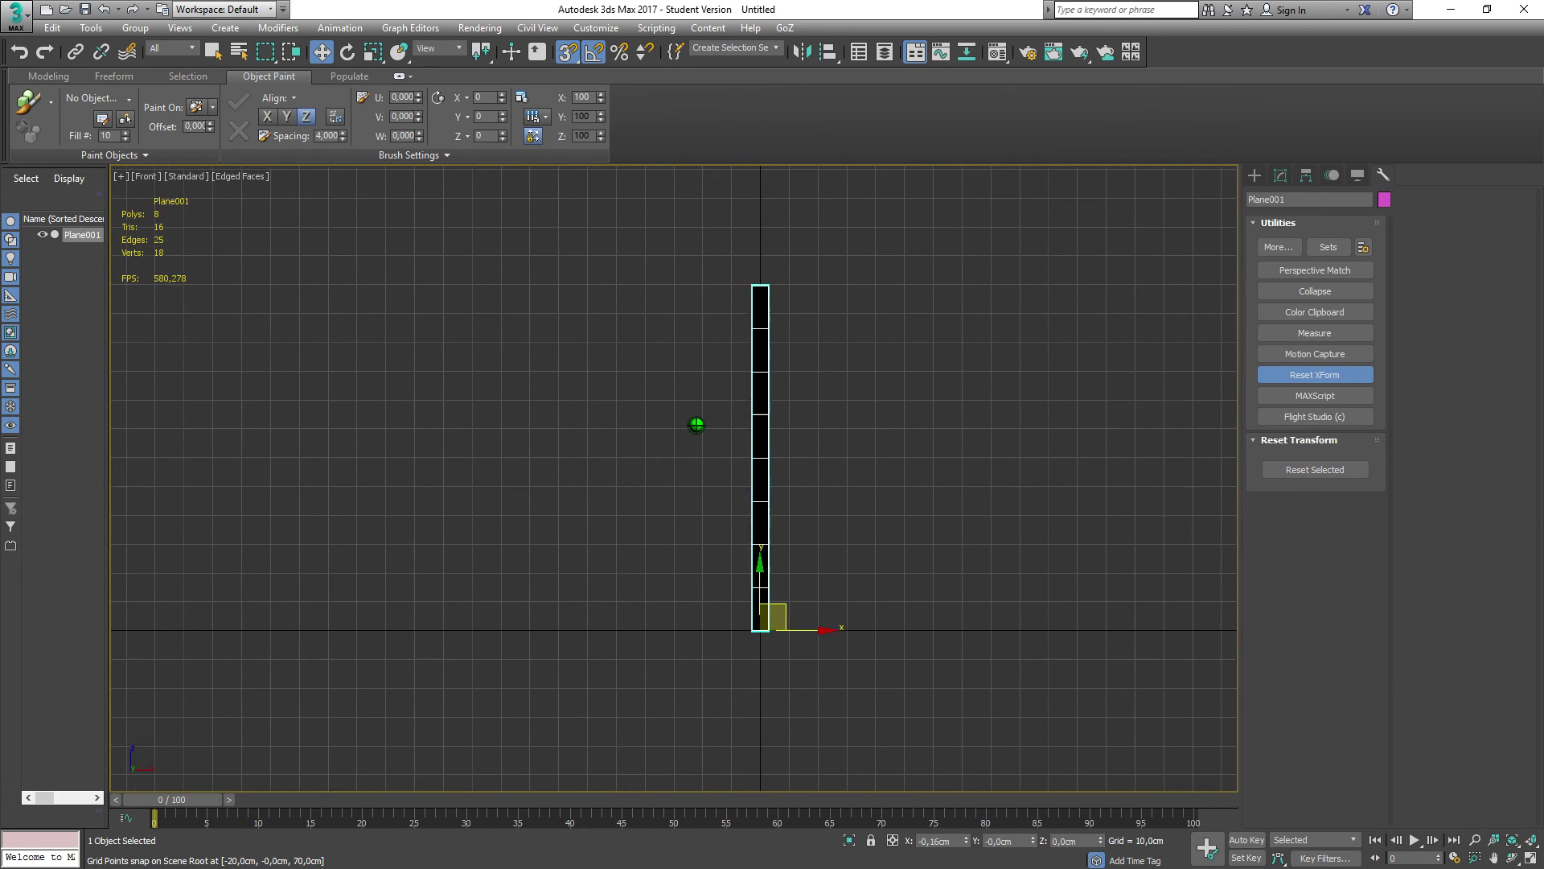
pyautogui.scroll(1, 697, 424)
pyautogui.press('e')
pyautogui.press('r')
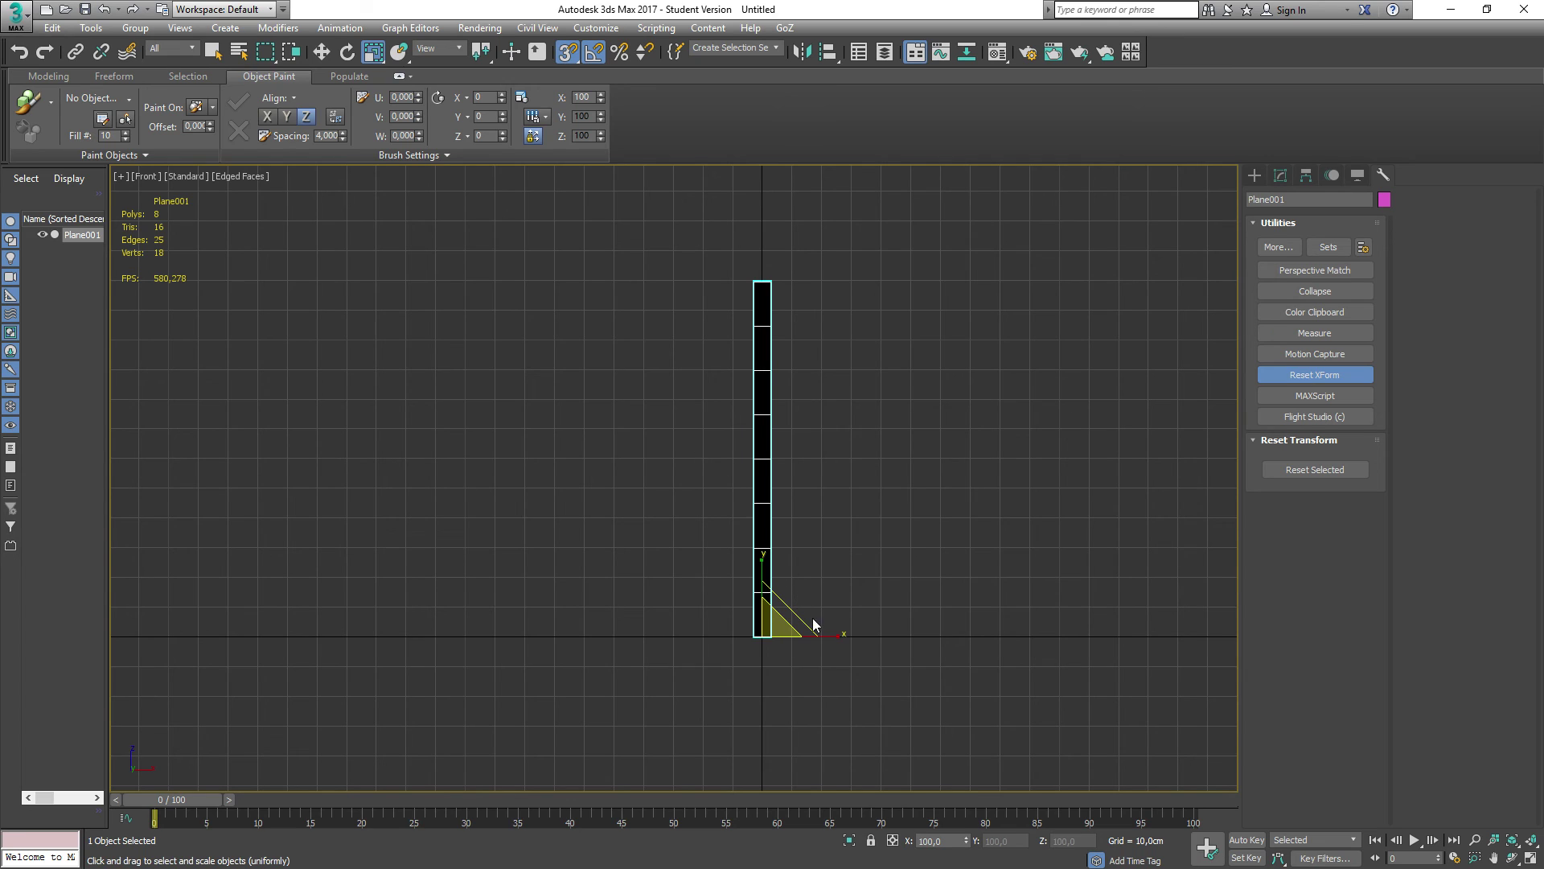
pyautogui.moveTo(758, 585); pyautogui.dragTo(689, 449, button='middle')
pyautogui.scroll(3, 735, 457)
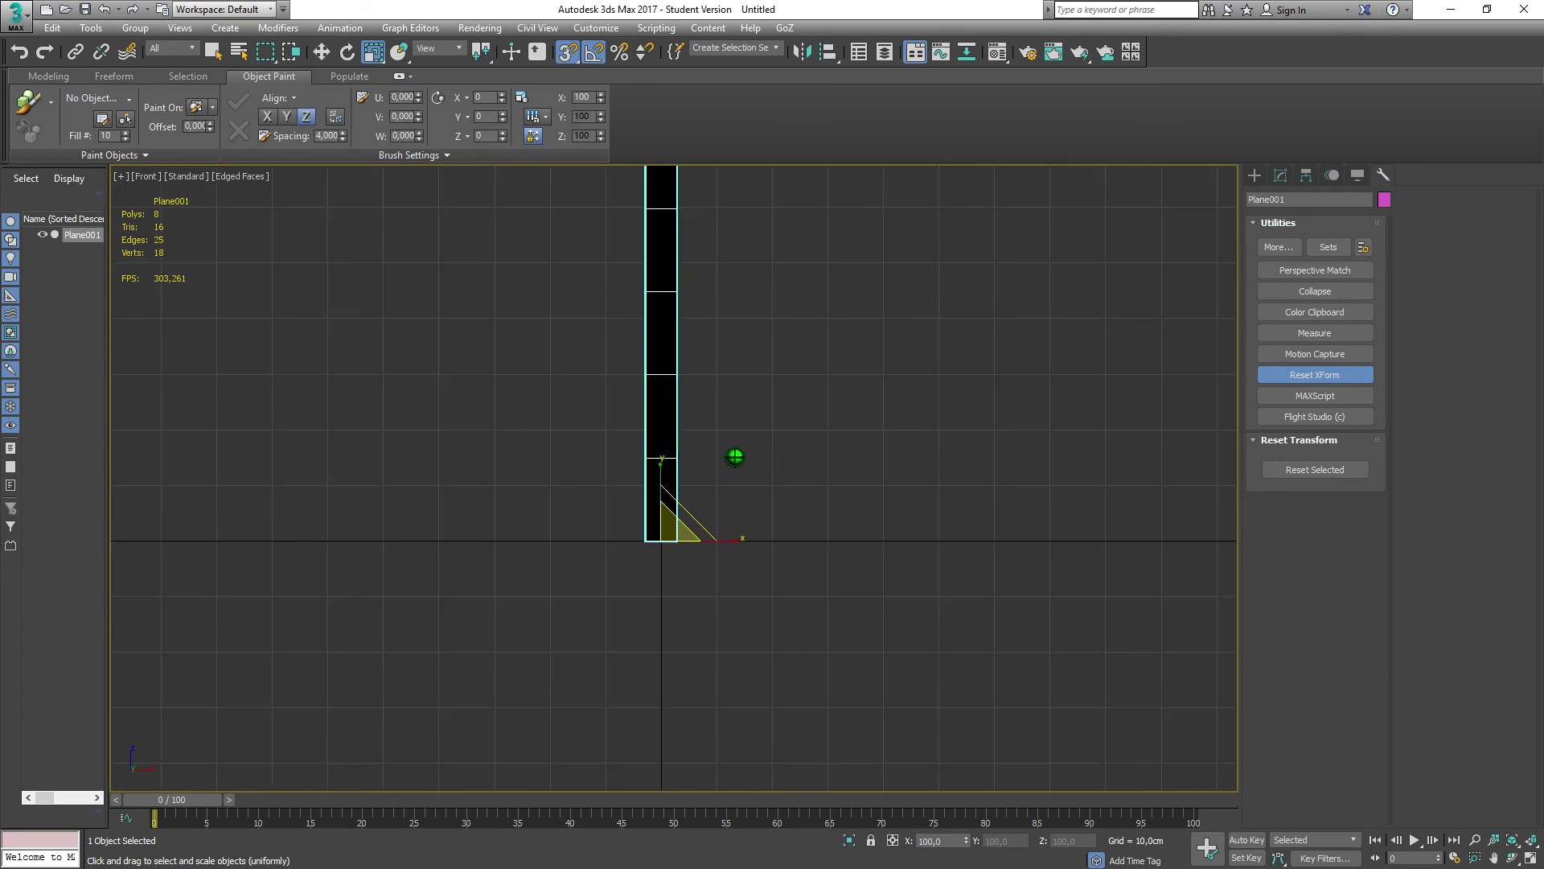
pyautogui.scroll(2, 735, 457)
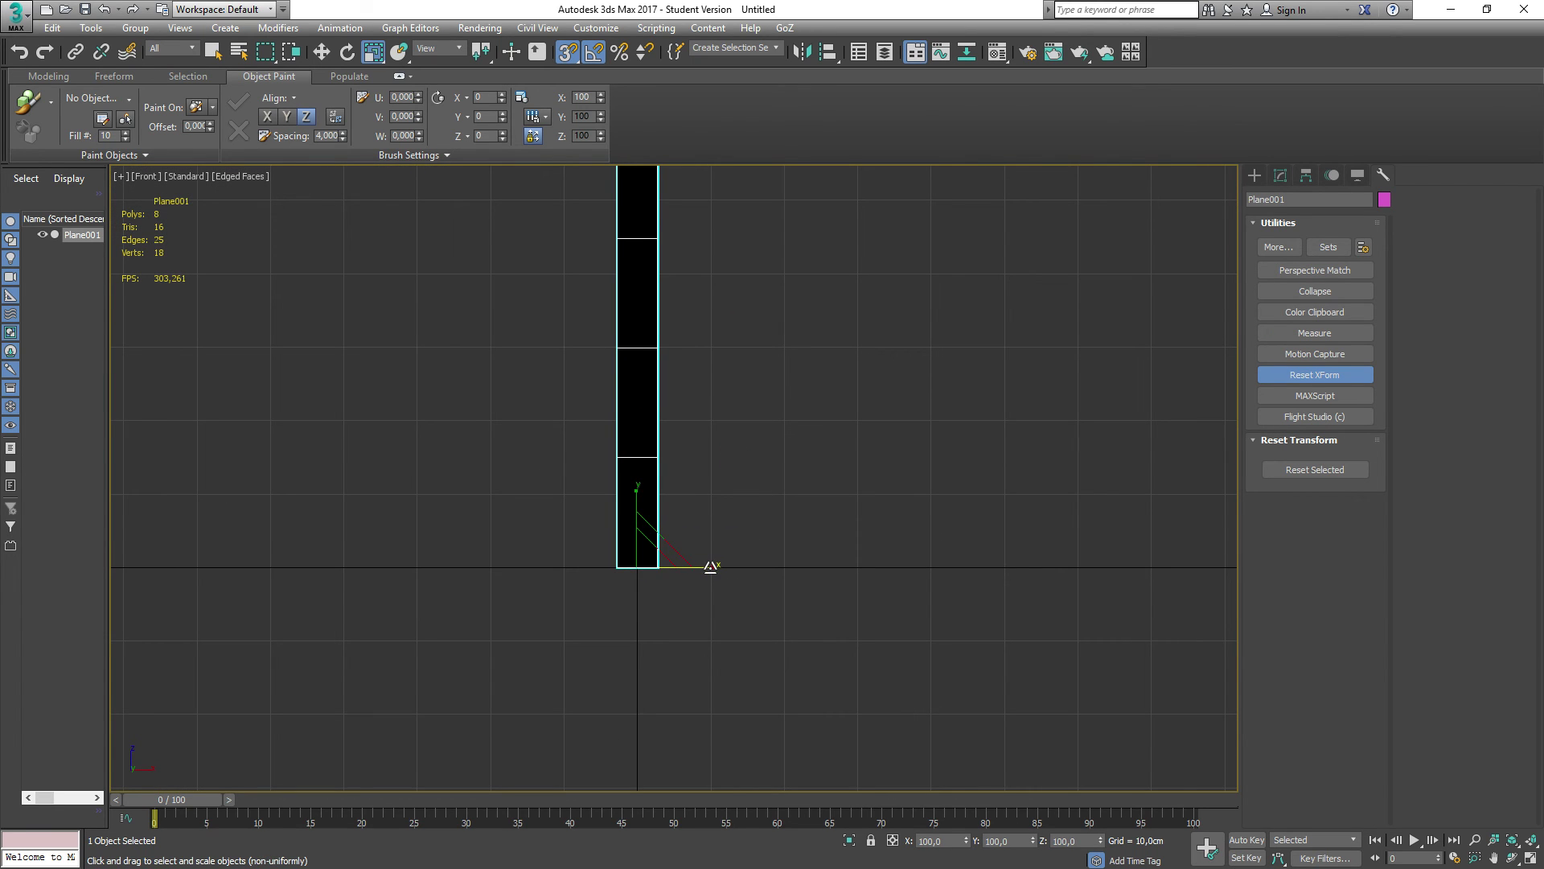
pyautogui.moveTo(711, 567); pyautogui.dragTo(554, 562)
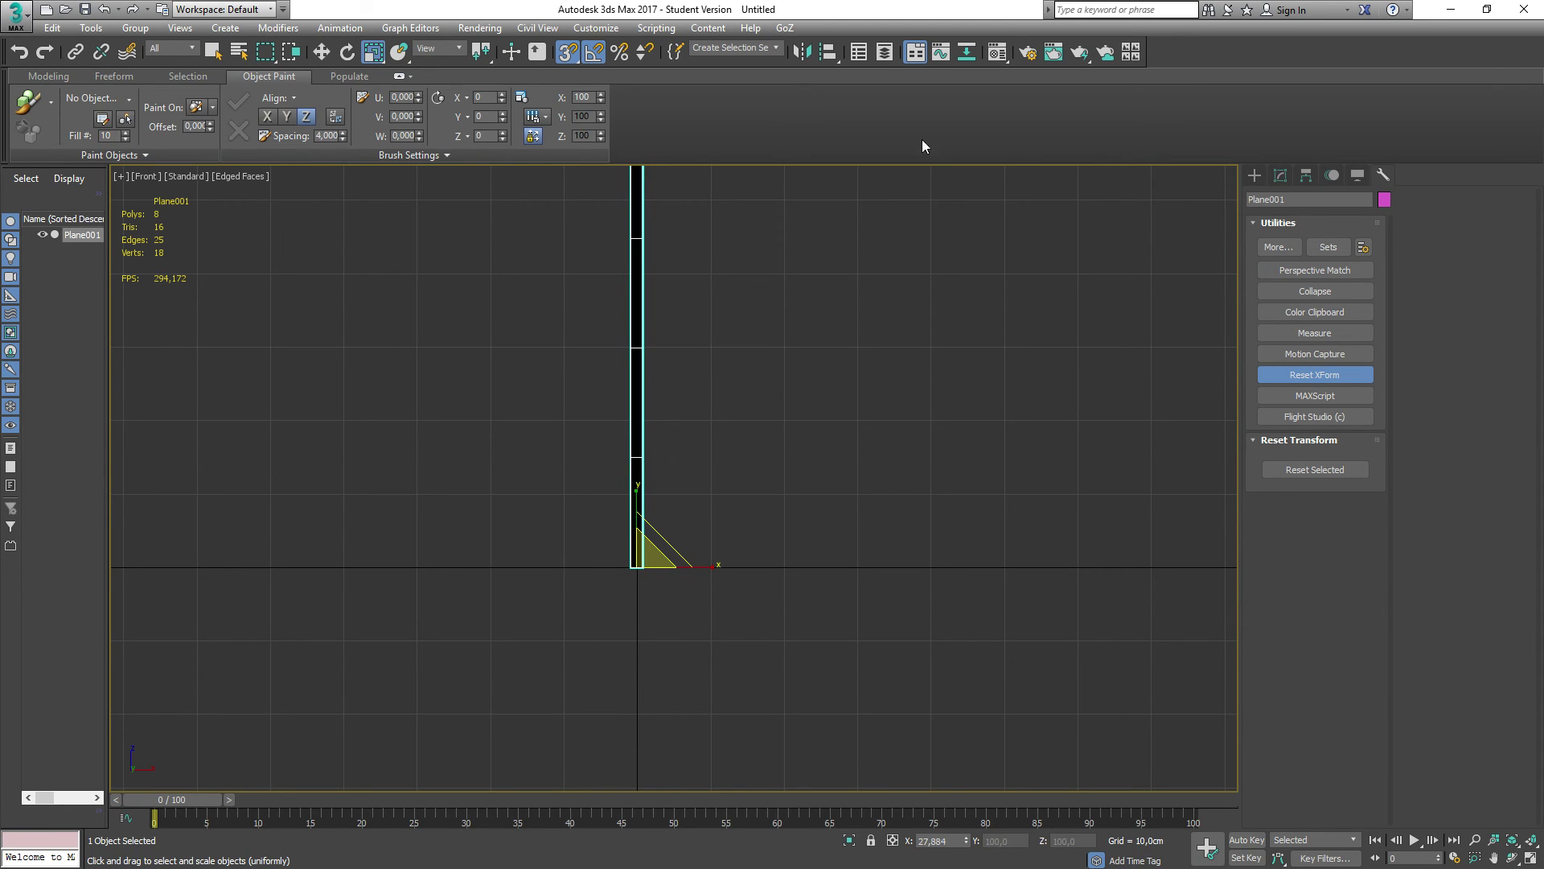
# Step: Check the strip in the perspective view and narrow it further along X to about 19% scale
pyautogui.press('p')
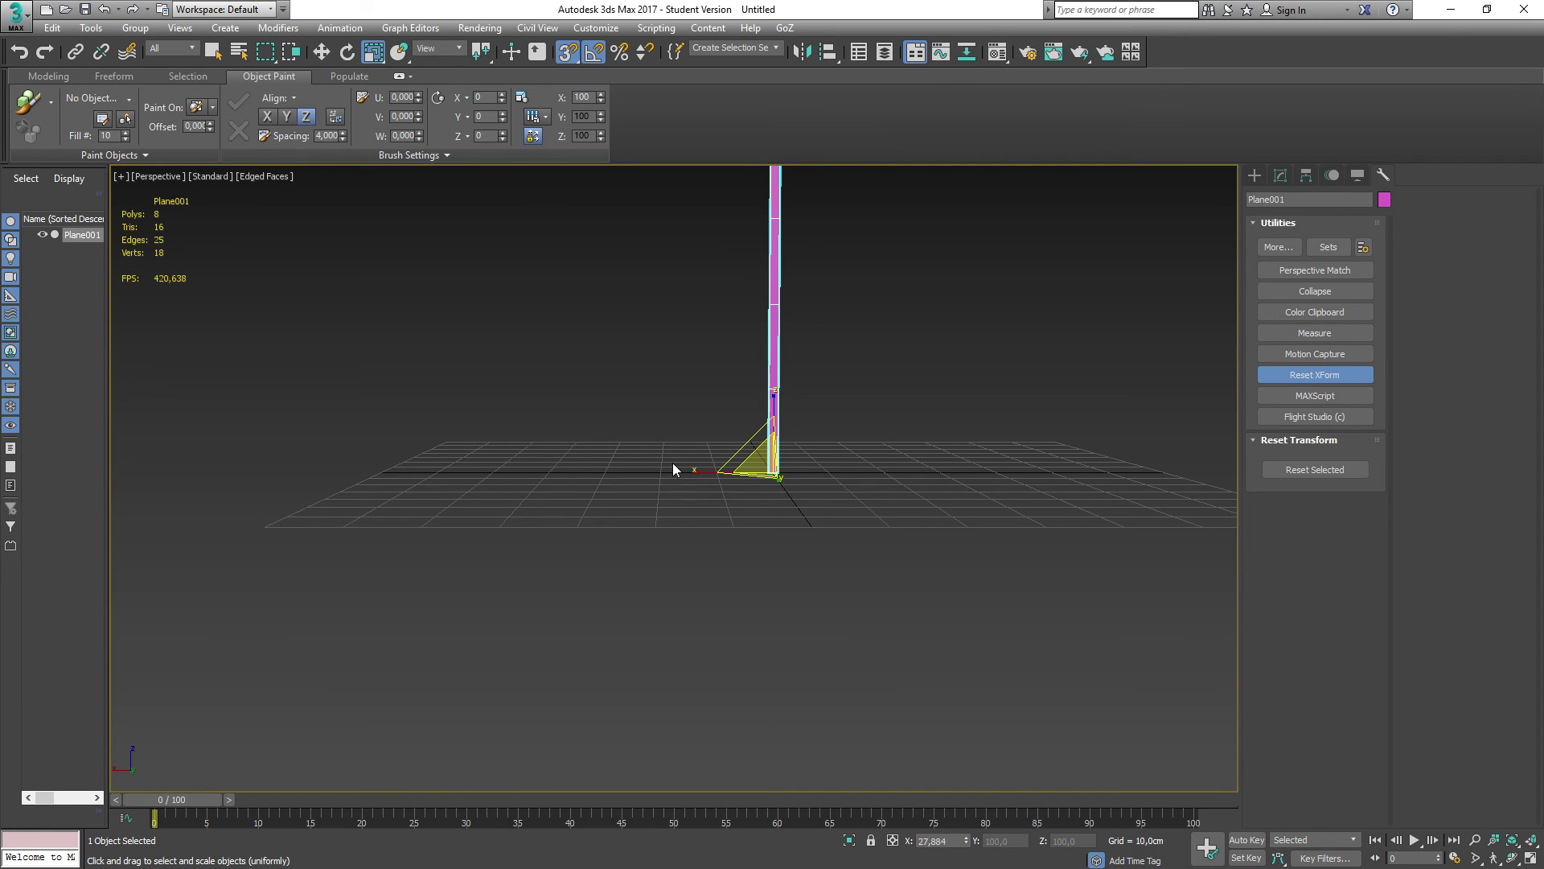
pyautogui.moveTo(770, 359); pyautogui.dragTo(745, 451, button='middle')
pyautogui.scroll(-3, 822, 479)
pyautogui.moveTo(740, 394); pyautogui.dragTo(731, 447, button='middle')
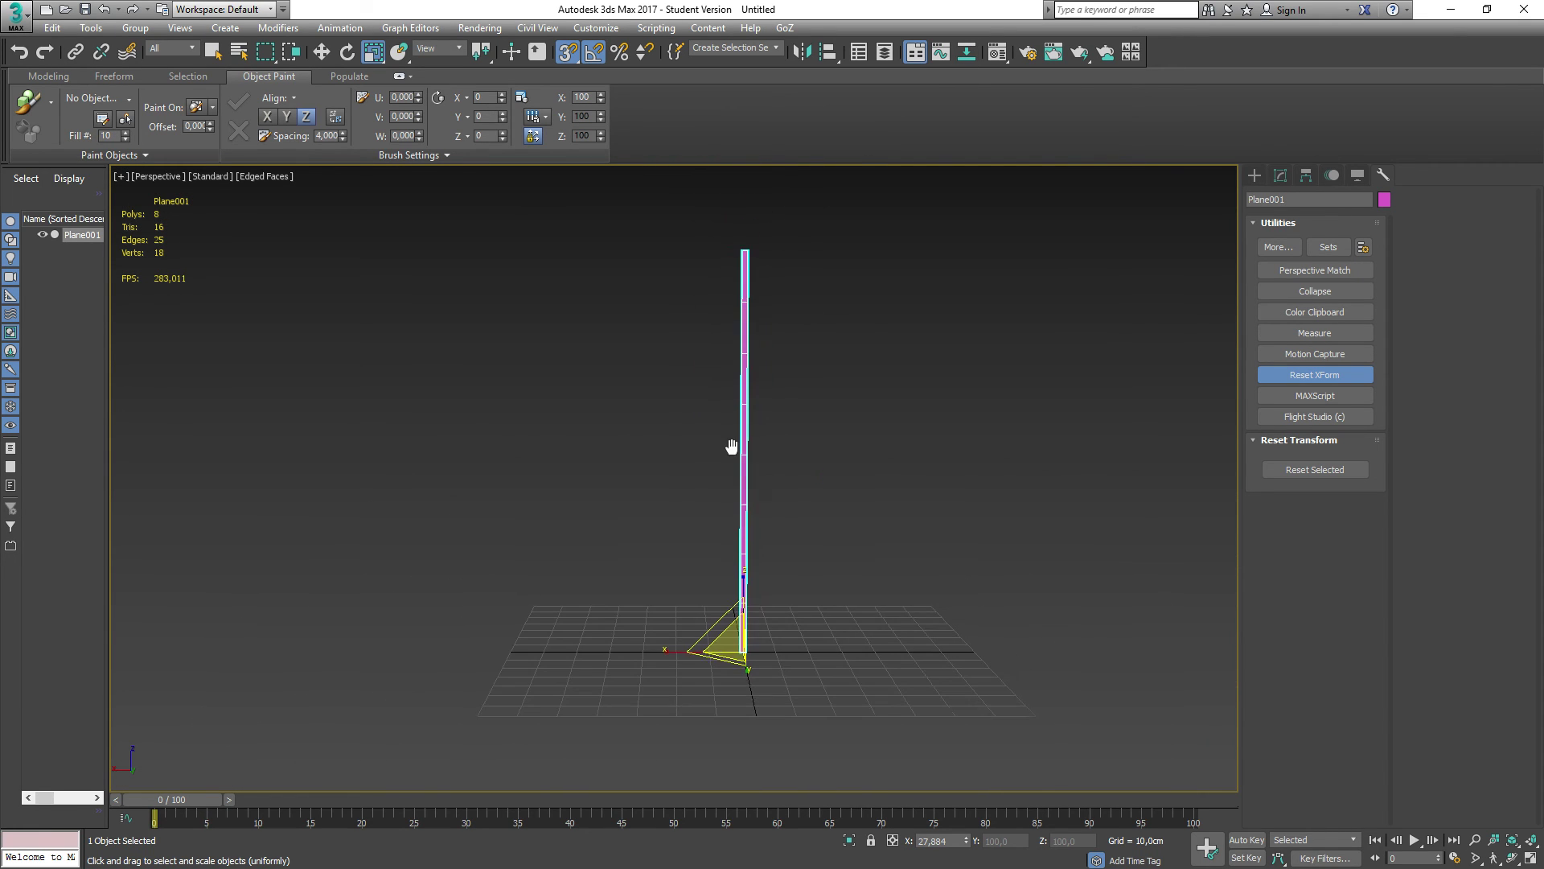
pyautogui.scroll(8, 738, 358)
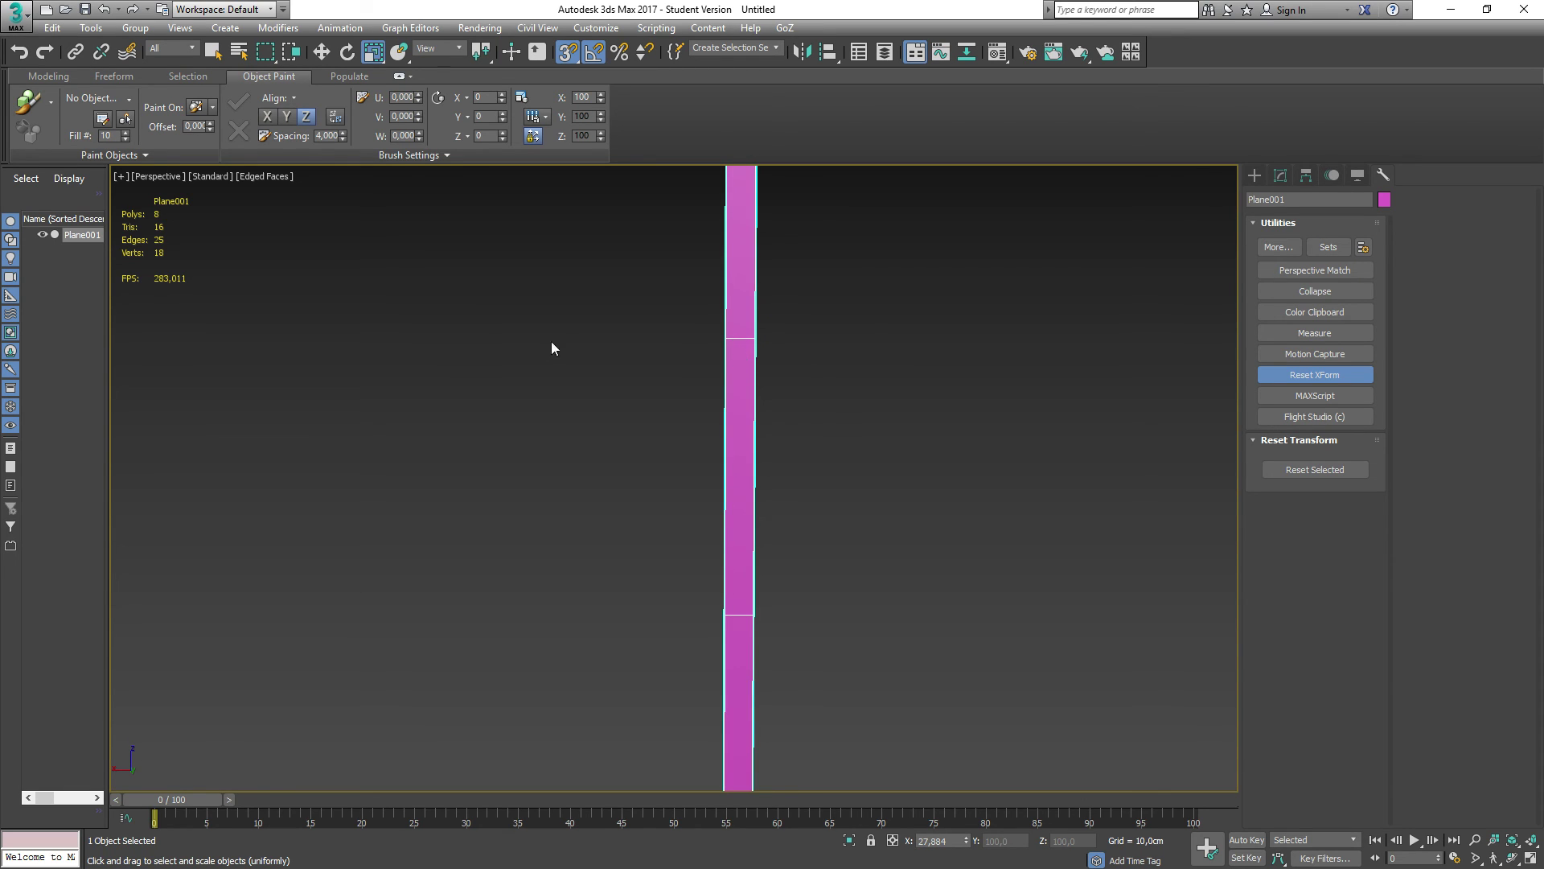
pyautogui.moveTo(581, 390)
pyautogui.keyDown('alt'); pyautogui.mouseDown(button='middle')
pyautogui.moveTo(706, 394)
pyautogui.moveTo(570, 393)
pyautogui.mouseUp(button='middle'); pyautogui.keyUp('alt')
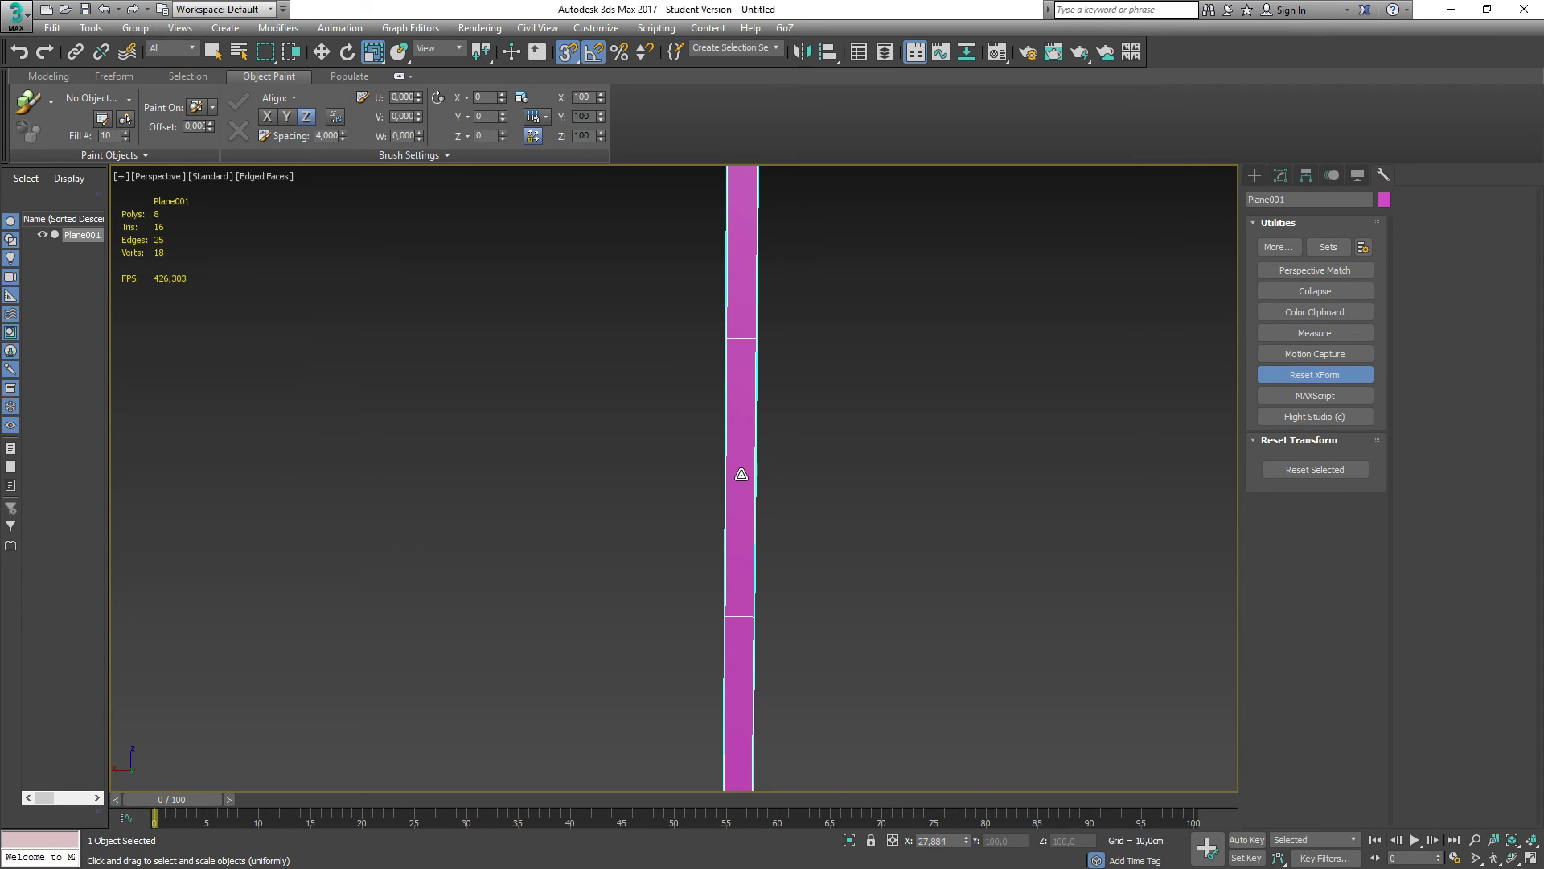
pyautogui.scroll(-5, 719, 535)
pyautogui.scroll(-3, 636, 661)
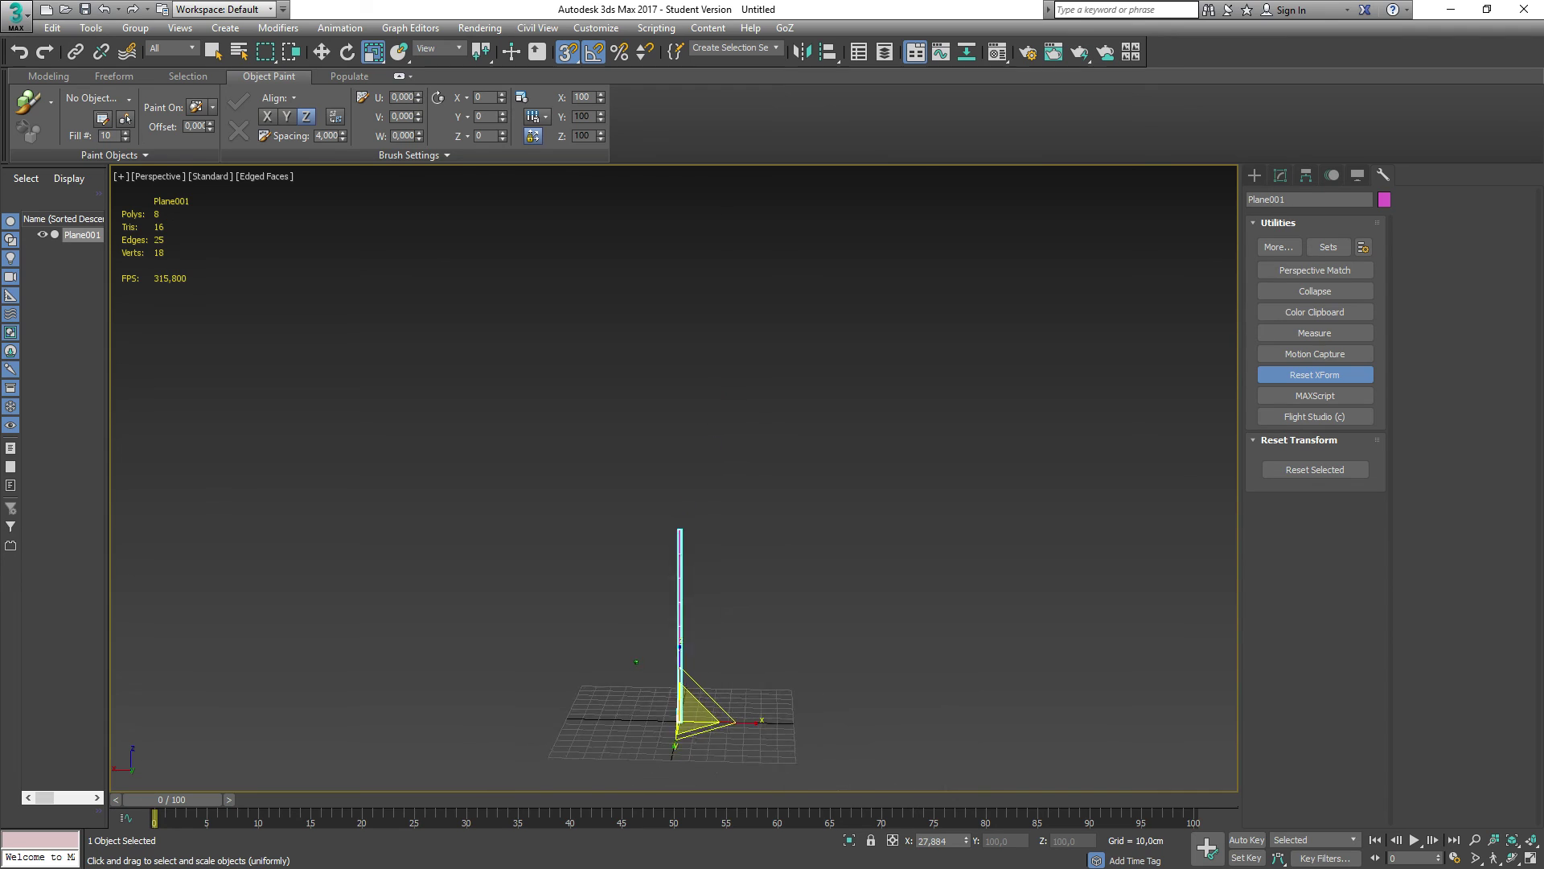
pyautogui.scroll(2, 627, 627)
pyautogui.moveTo(626, 623); pyautogui.dragTo(643, 451, button='middle')
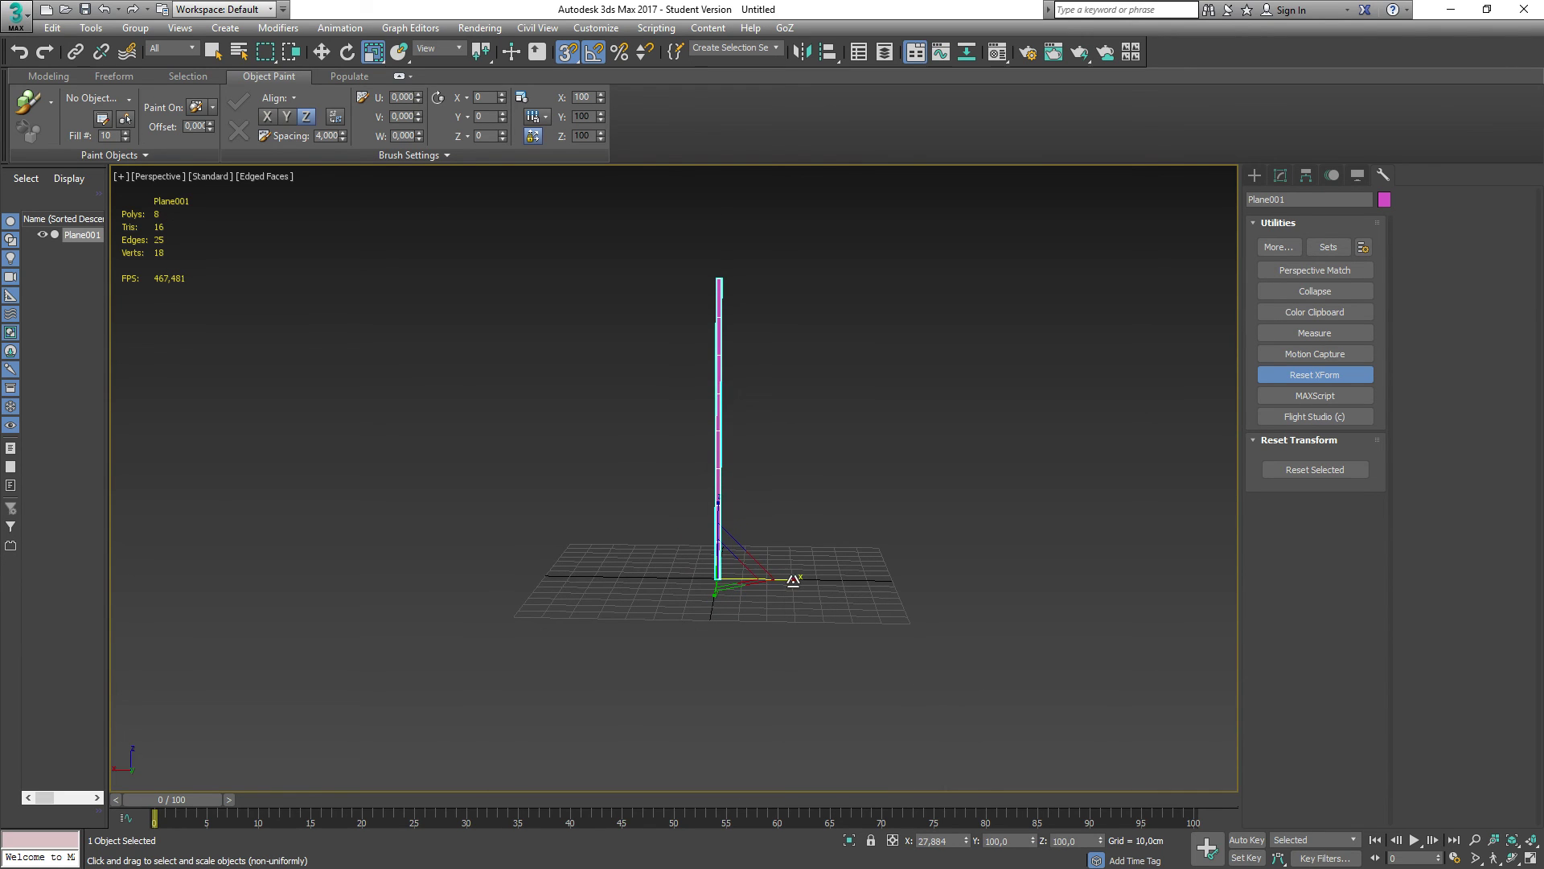
pyautogui.moveTo(793, 580); pyautogui.dragTo(749, 576)
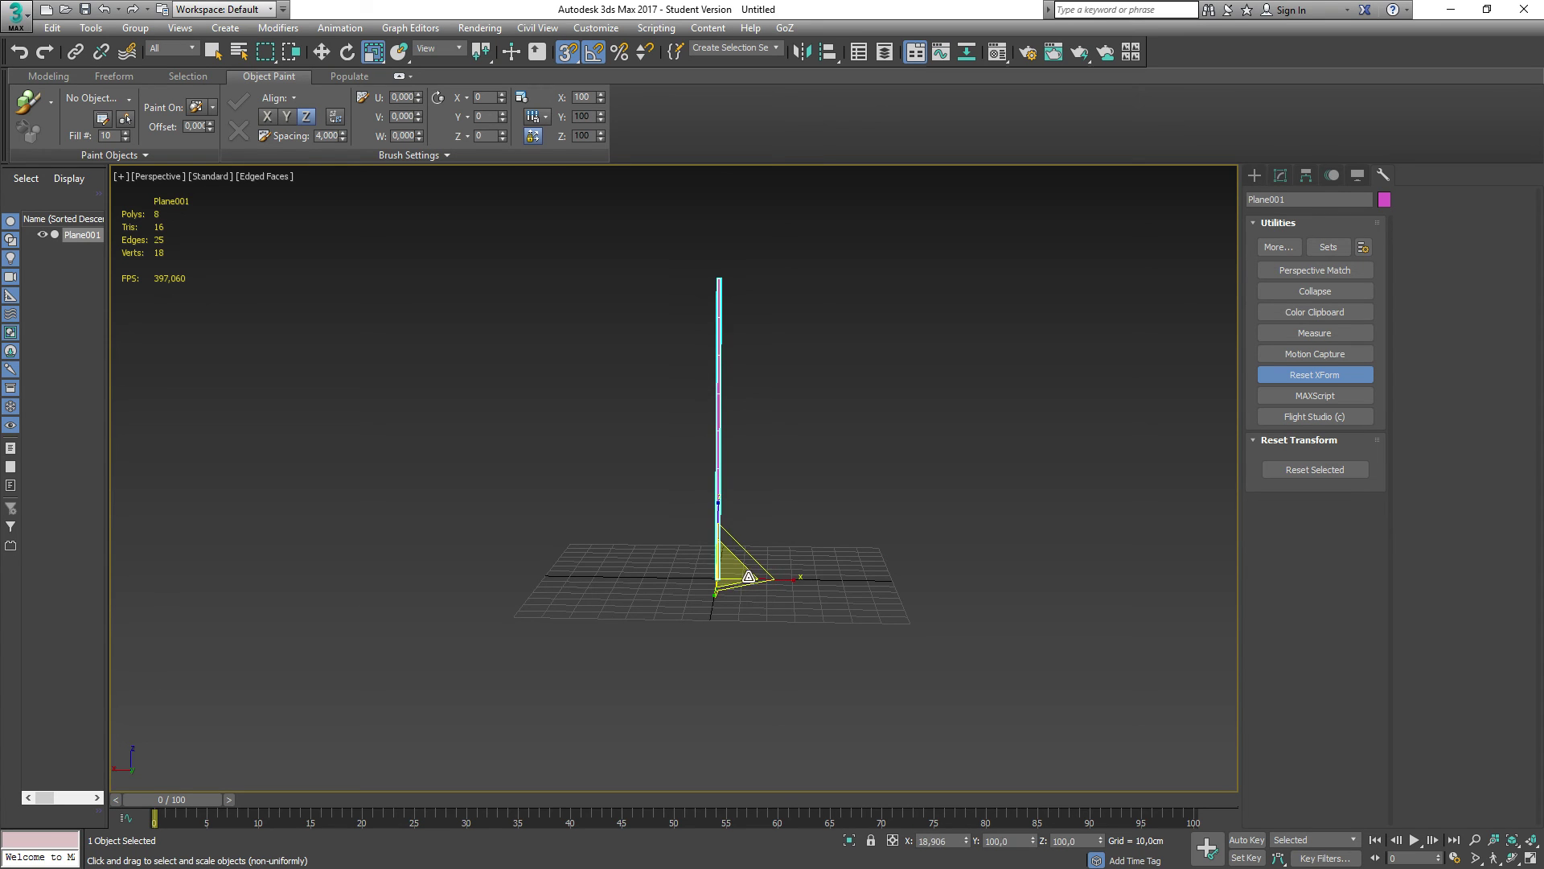
pyautogui.scroll(6, 679, 431)
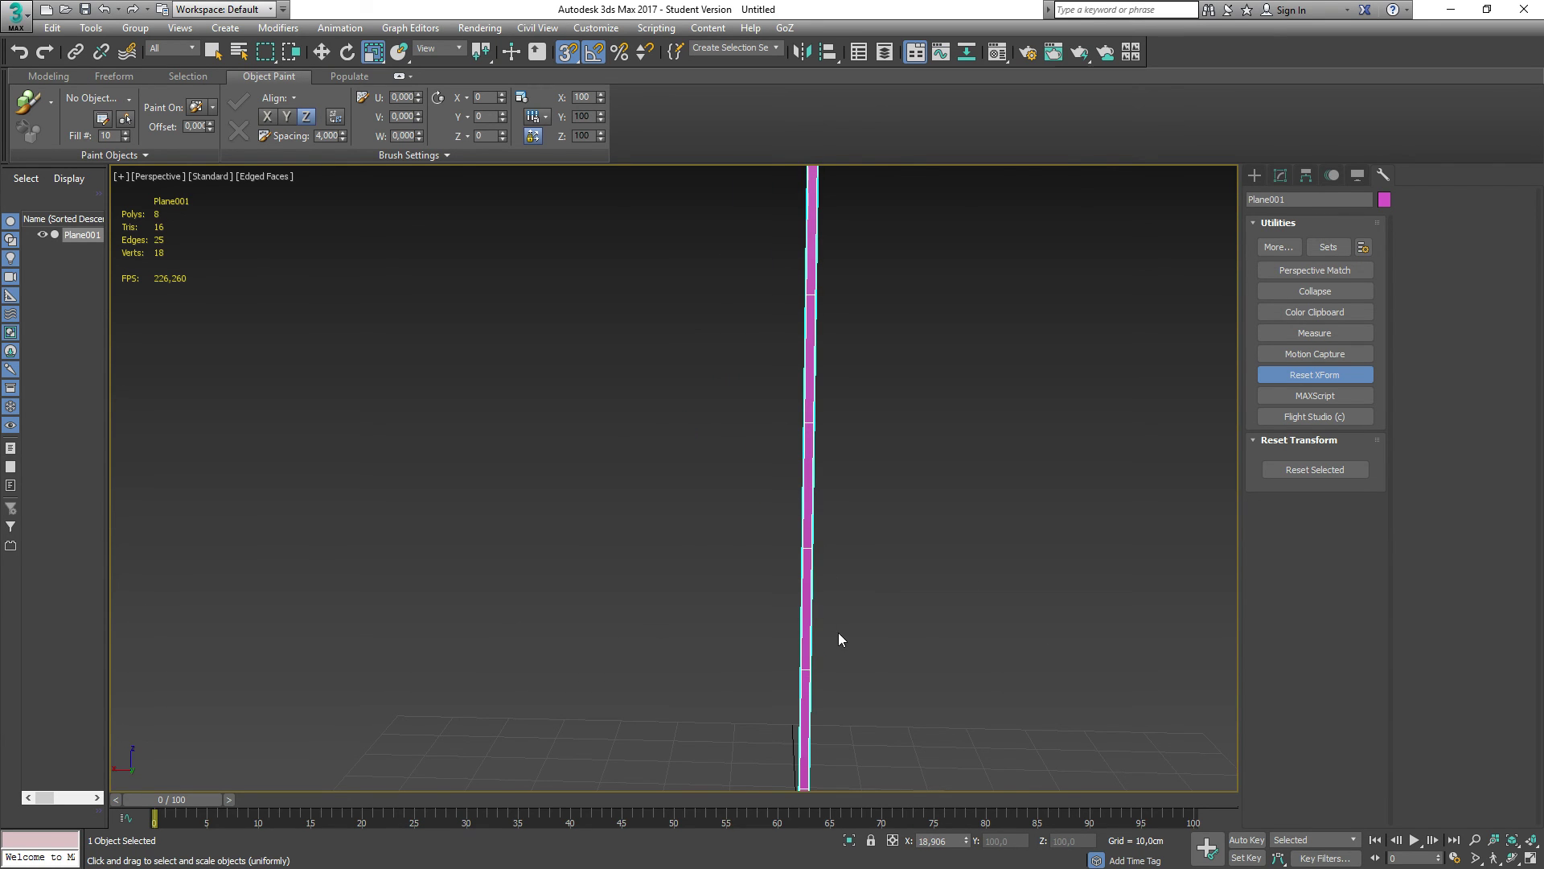
pyautogui.moveTo(685, 644)
pyautogui.keyDown('alt'); pyautogui.mouseDown(button='middle')
pyautogui.moveTo(683, 713)
pyautogui.moveTo(669, 668)
pyautogui.mouseUp(button='middle'); pyautogui.keyUp('alt')
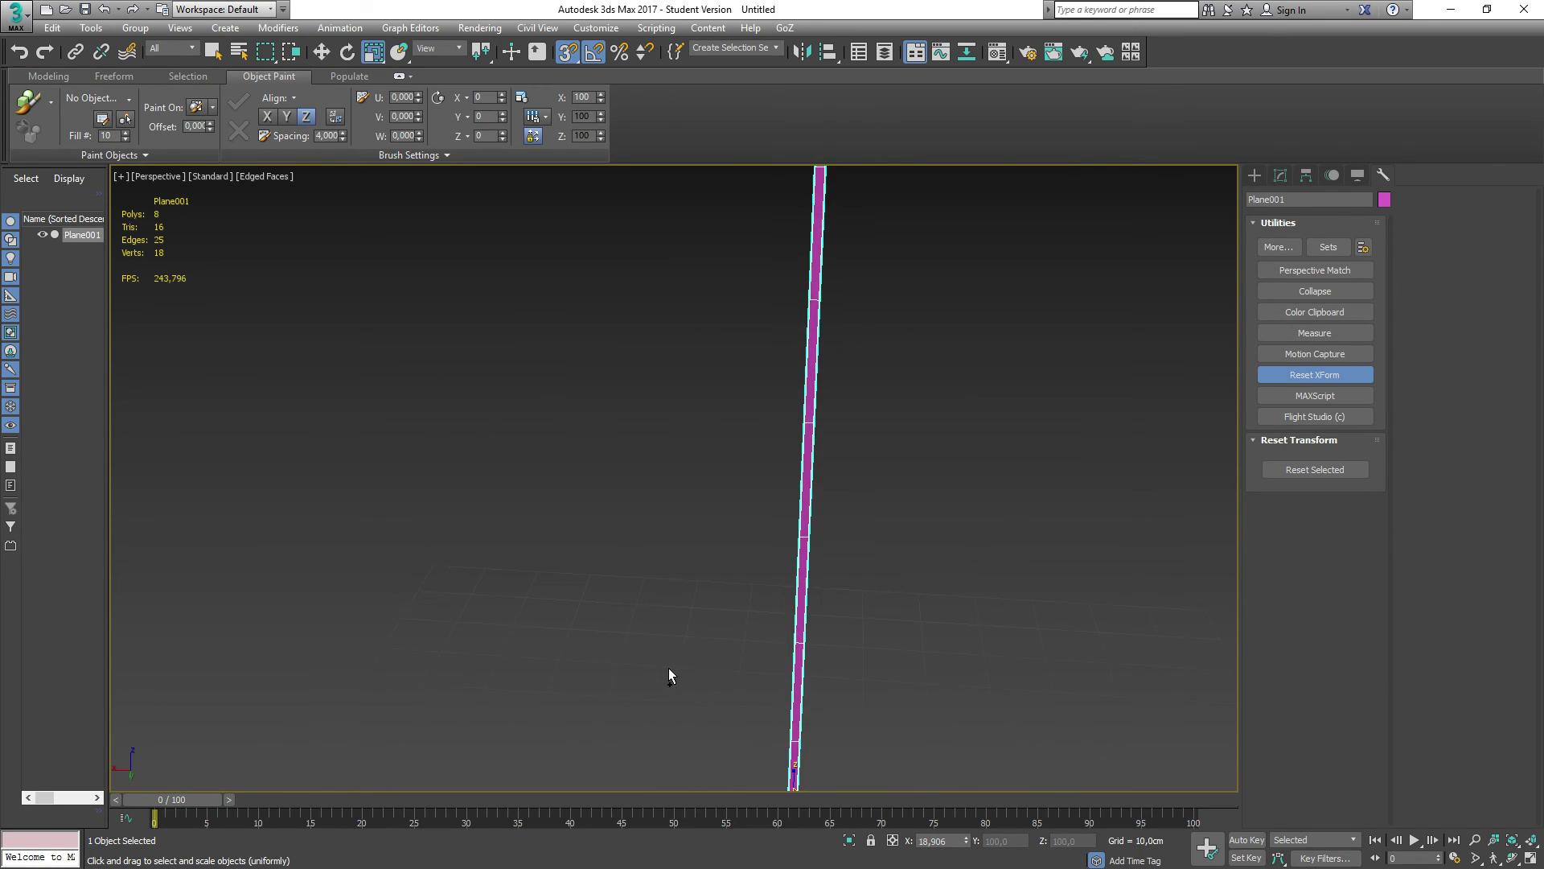
pyautogui.click(14, 11)
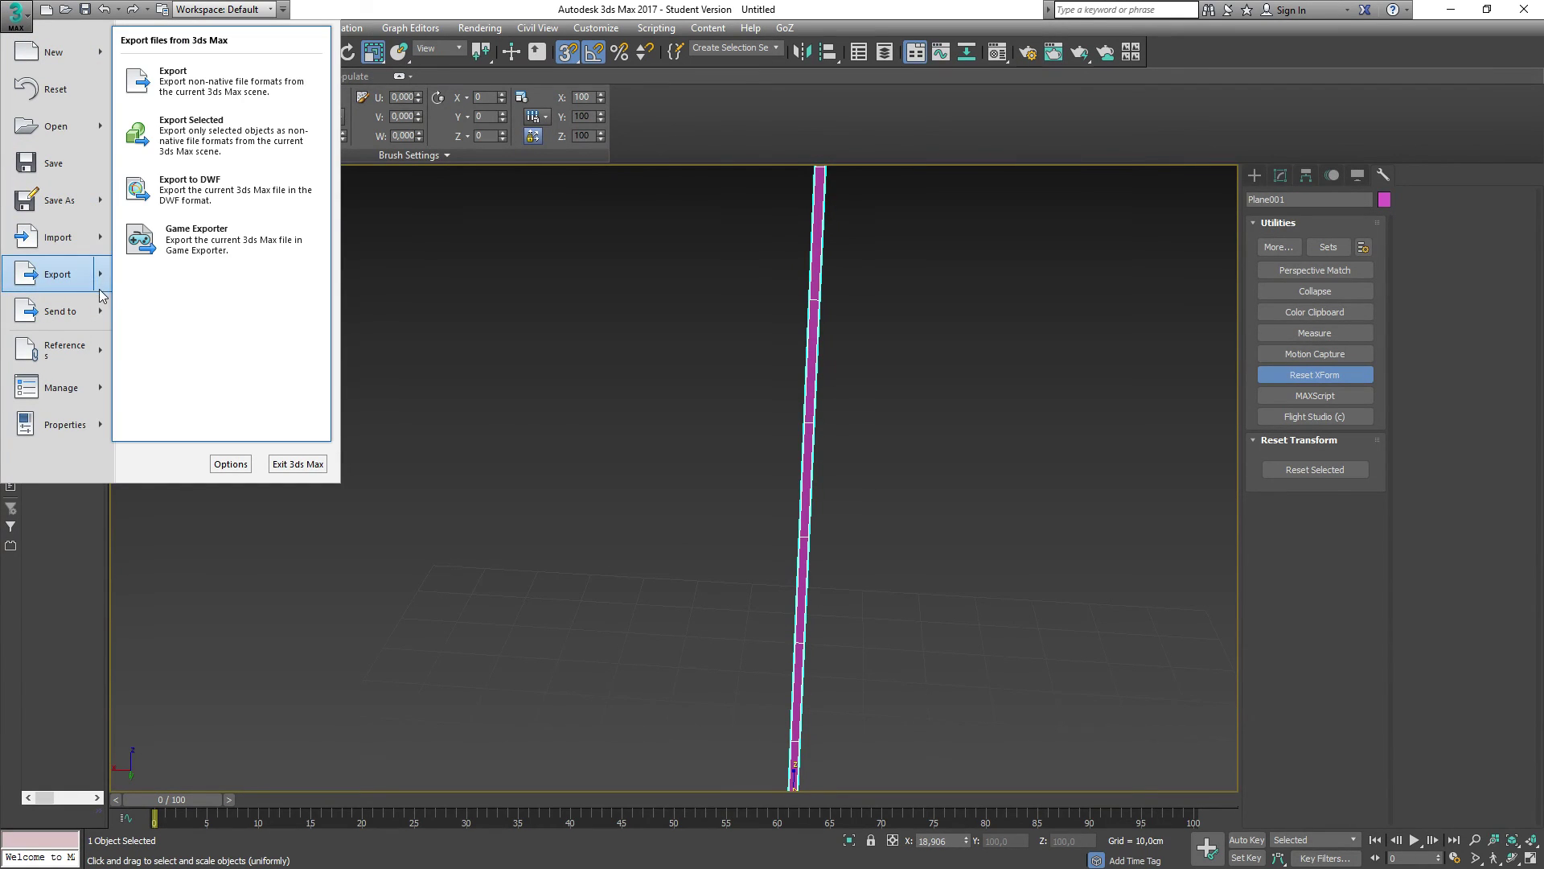
pyautogui.click(544, 382)
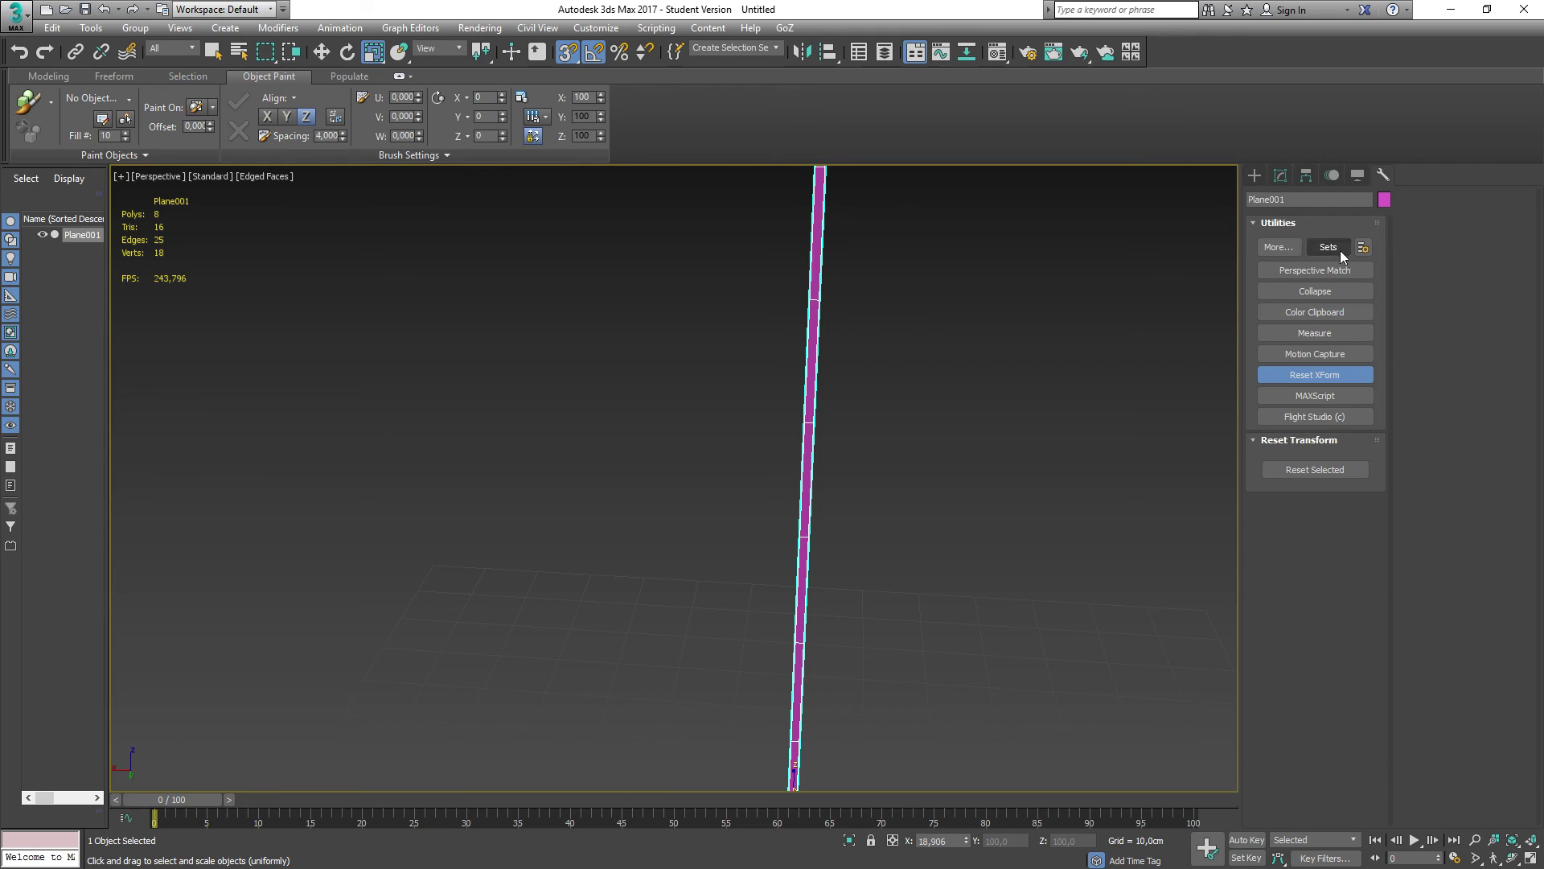
# Step: Add an Unwrap UVW modifier to the strip and open its UV editor
pyautogui.click(1282, 176)
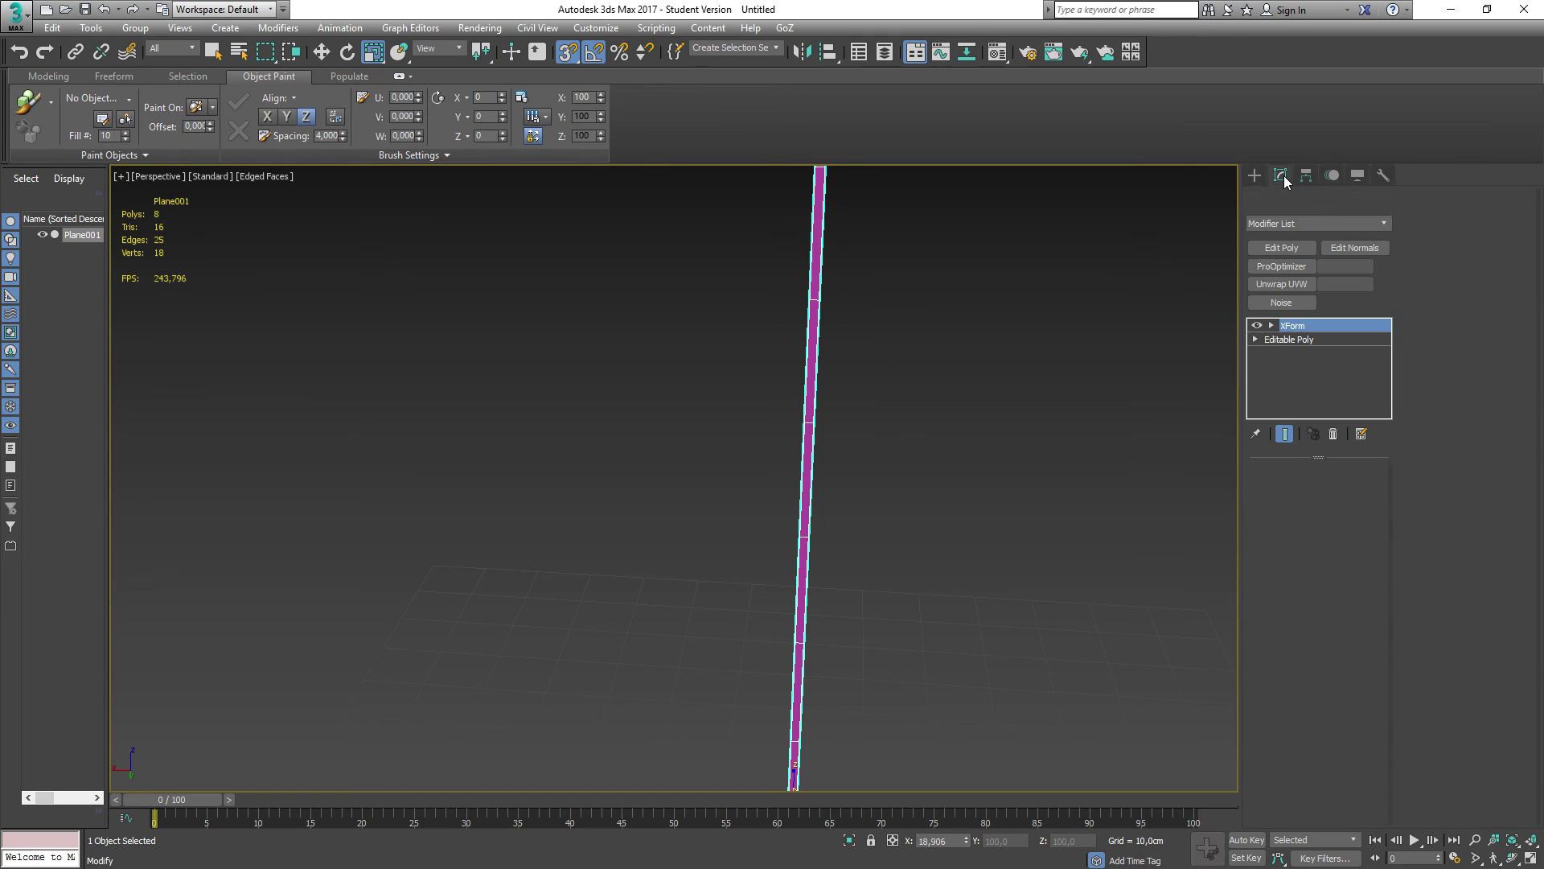
pyautogui.click(1281, 285)
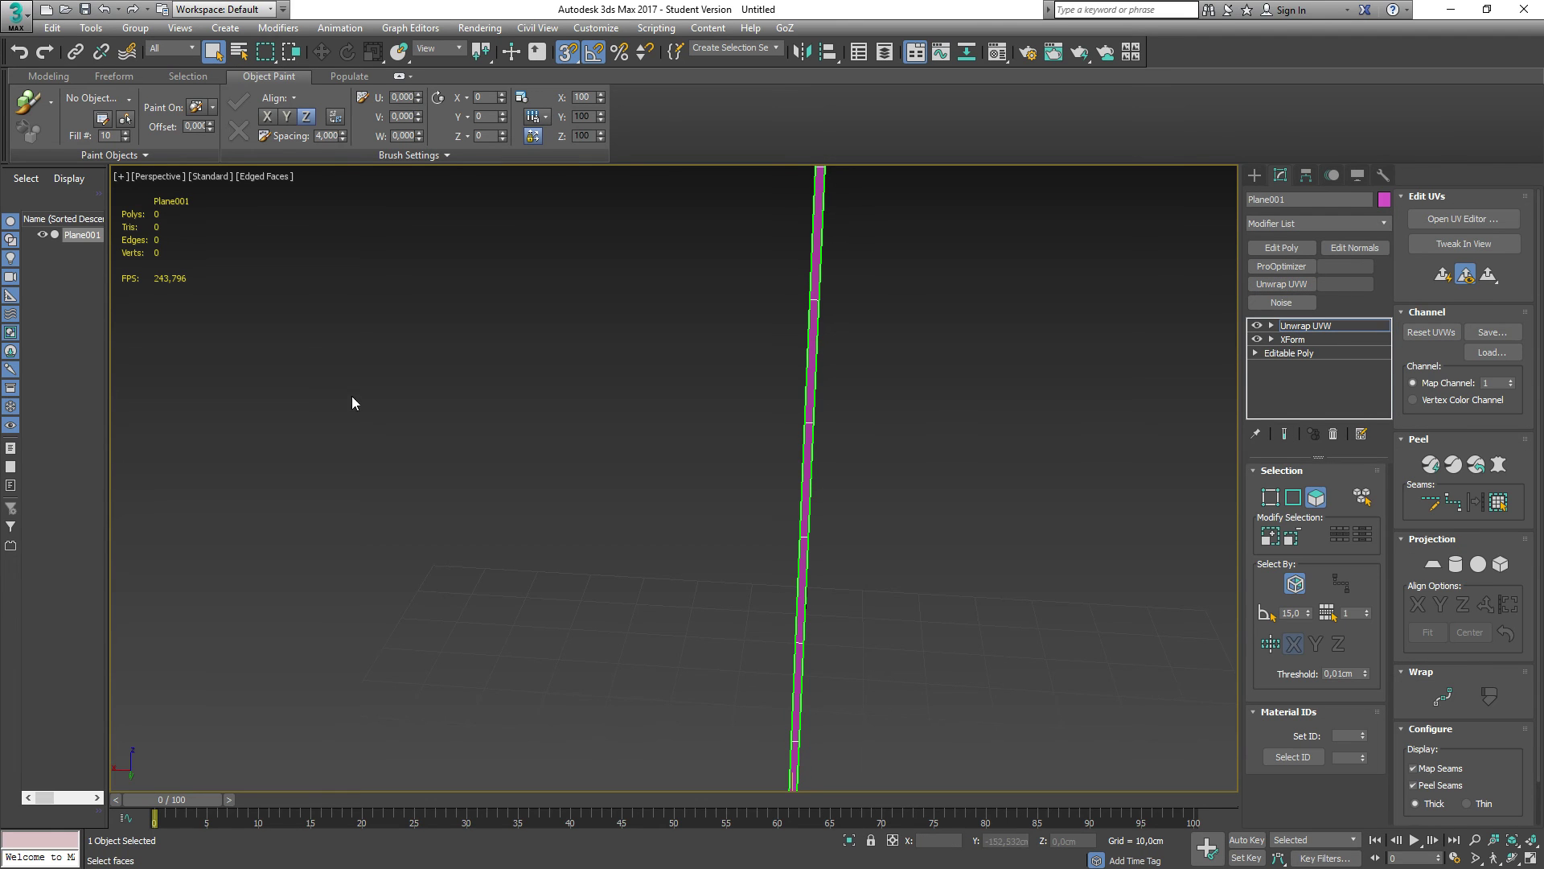
pyautogui.click(1465, 219)
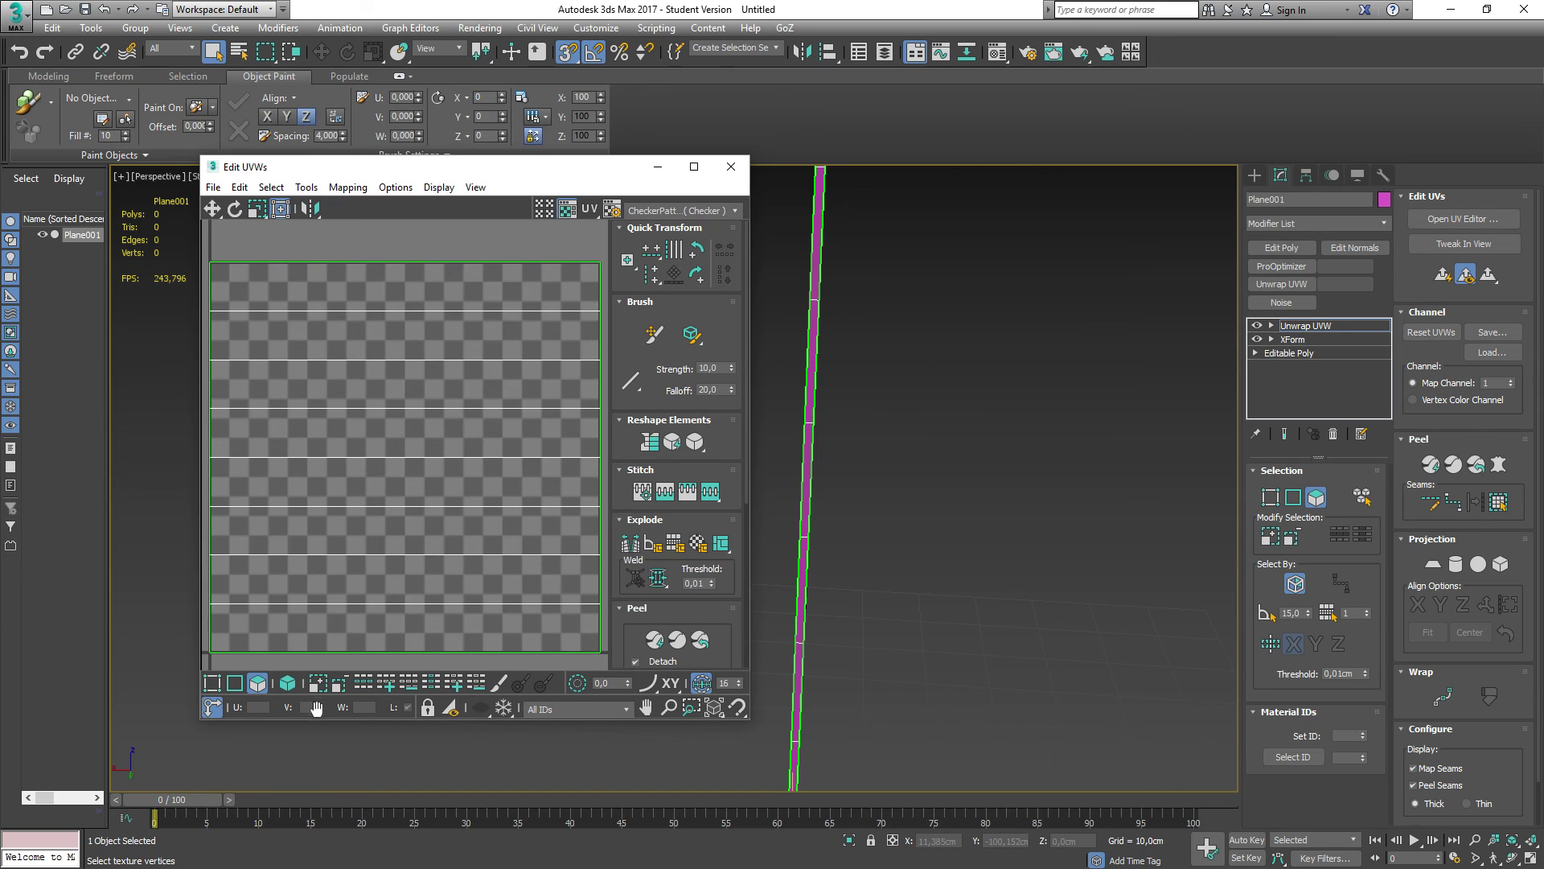
# Step: Try rotating the strip's whole UV shell by a quarter turn, and rotate it back so the segments run horizontally
pyautogui.click(287, 684)
pyautogui.click(232, 211)
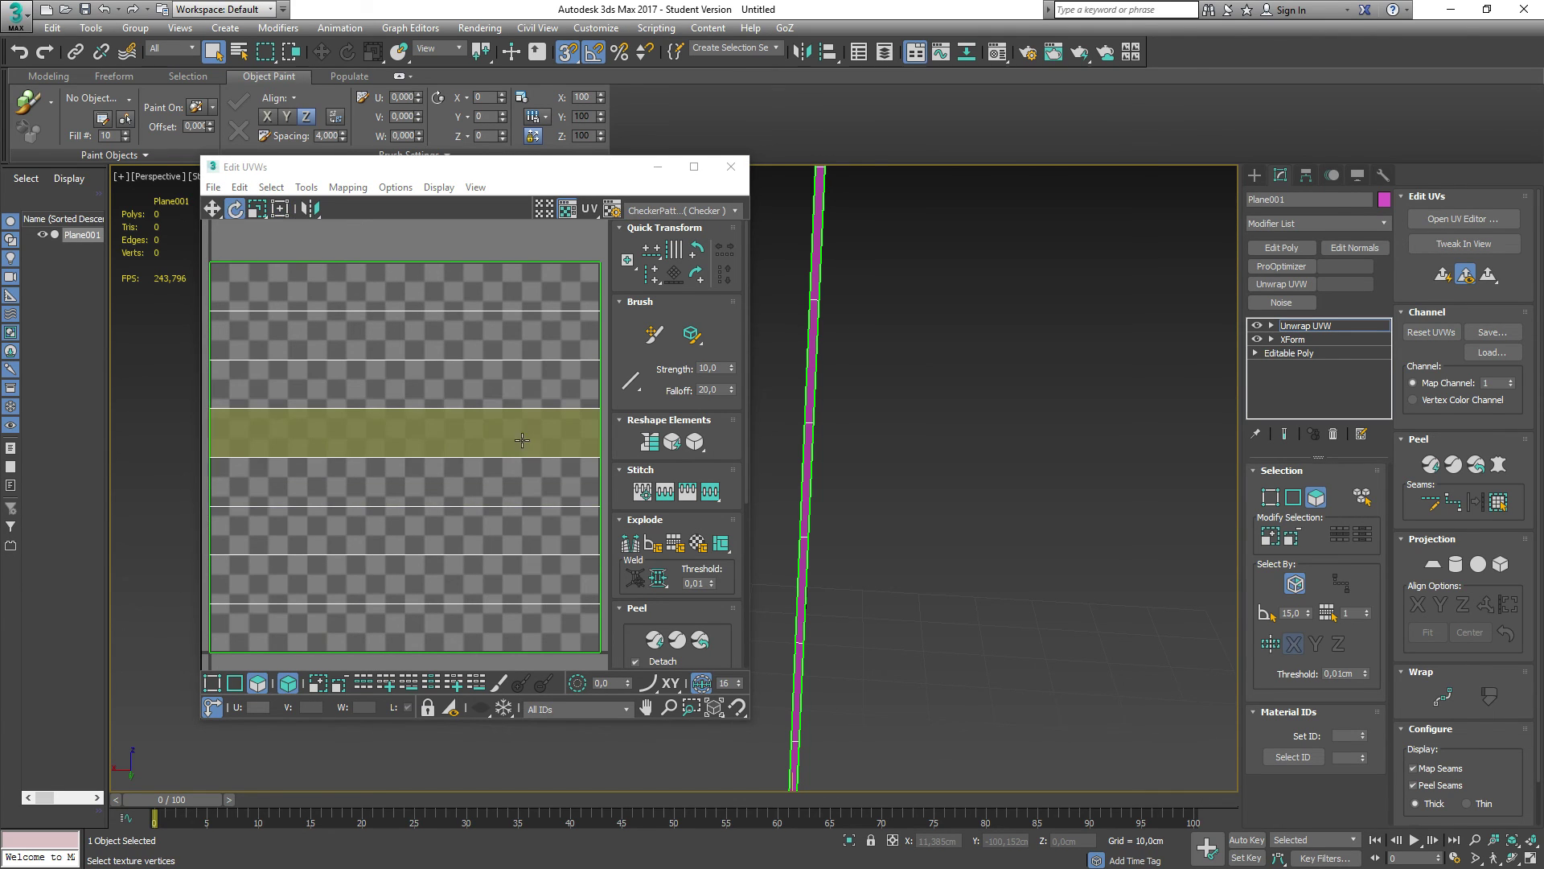
pyautogui.moveTo(547, 626); pyautogui.dragTo(572, 307)
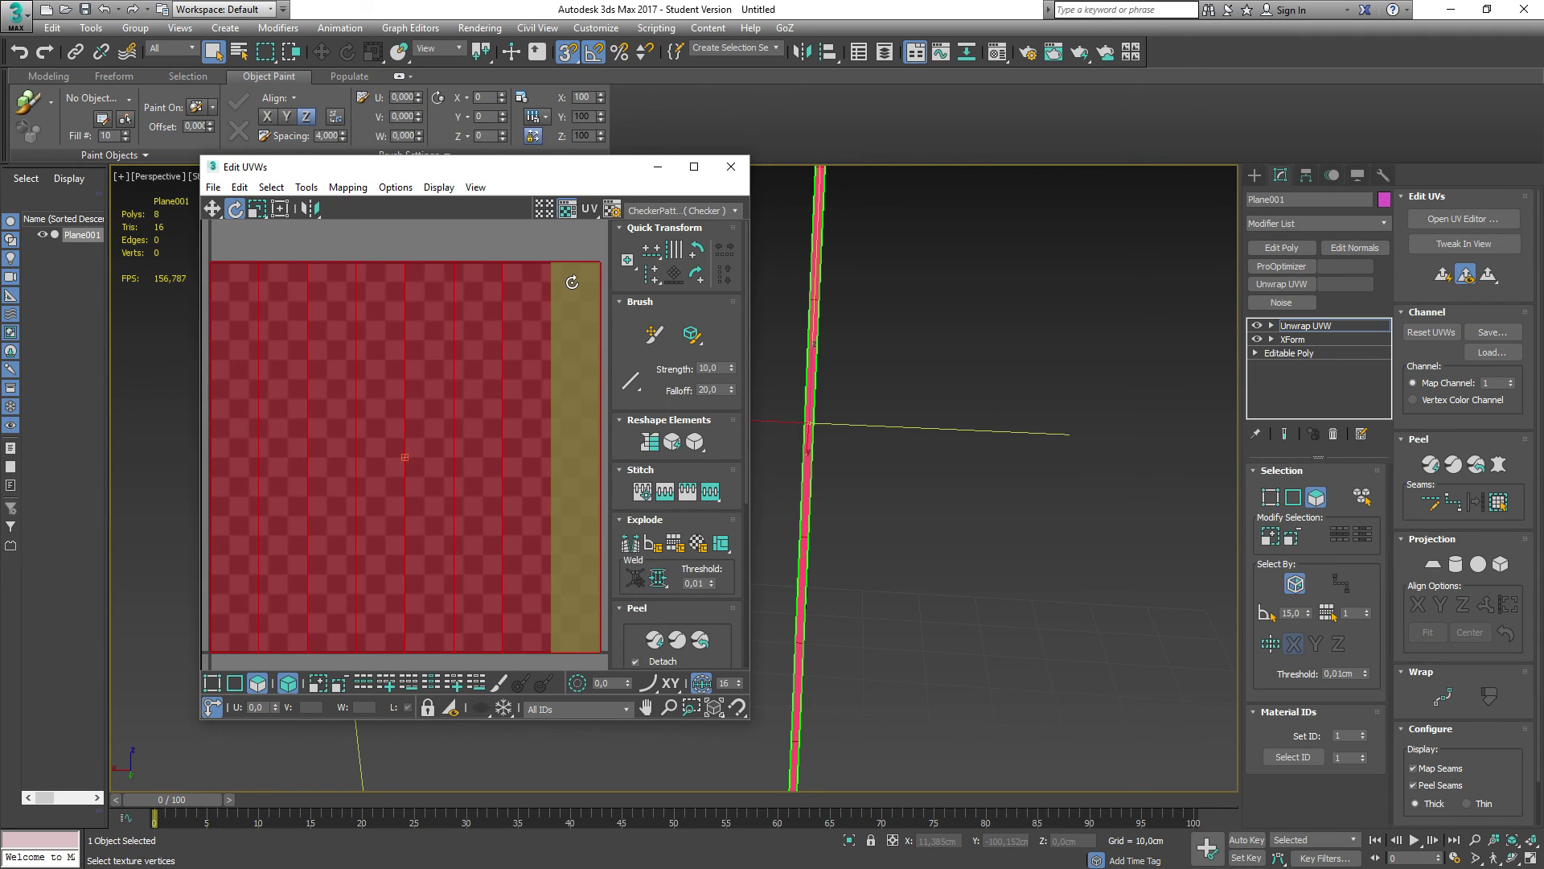
pyautogui.moveTo(579, 292); pyautogui.dragTo(596, 597)
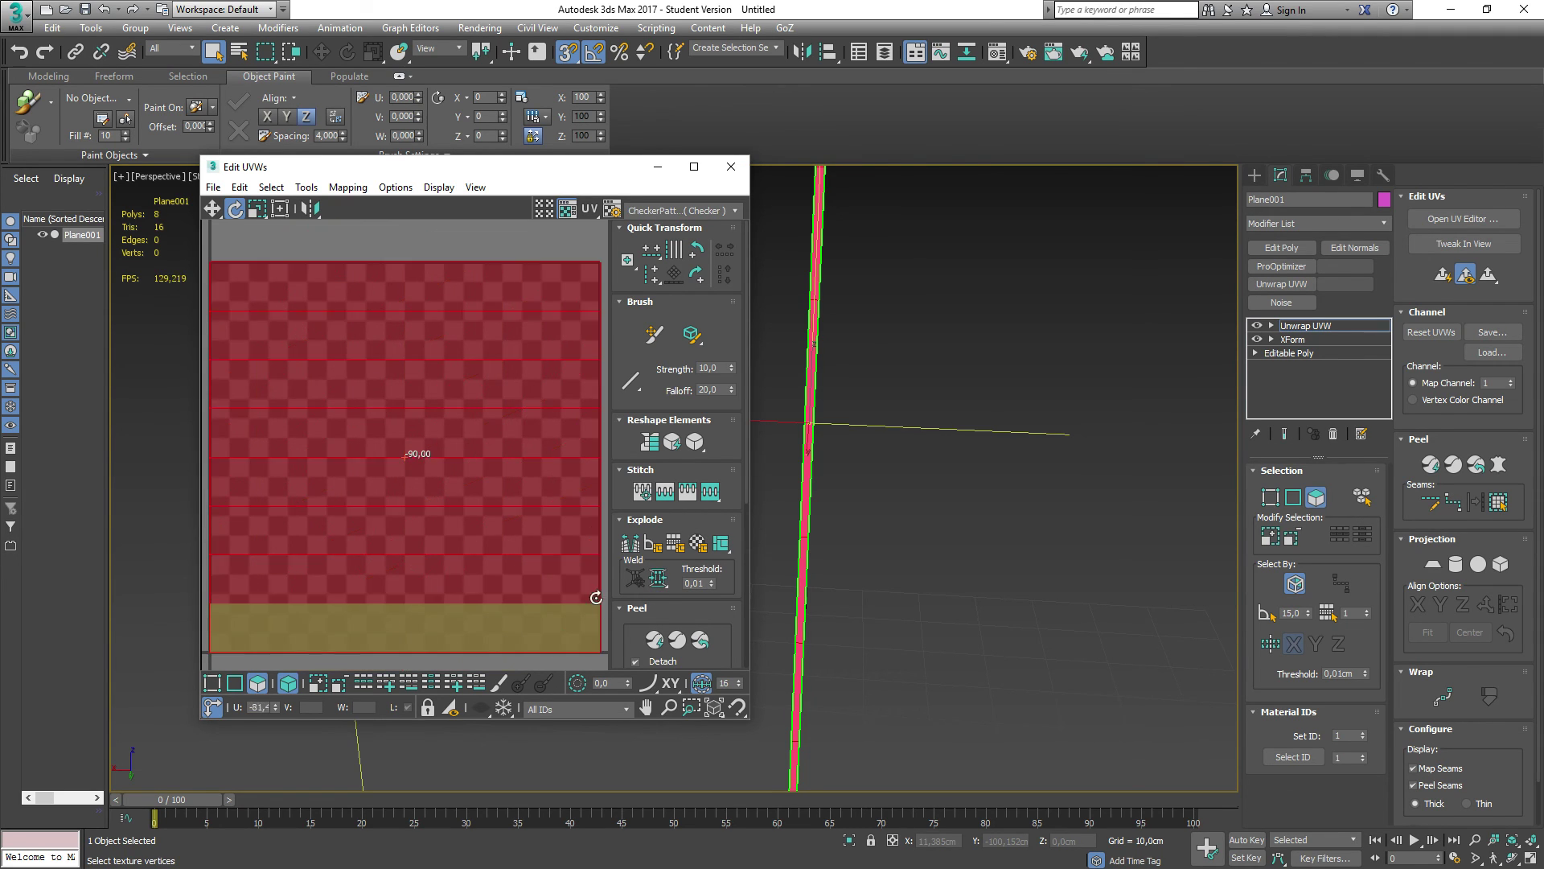
# Step: Close the UV editor and collapse the strip's entire modifier stack into the Editable Poly
pyautogui.click(732, 169)
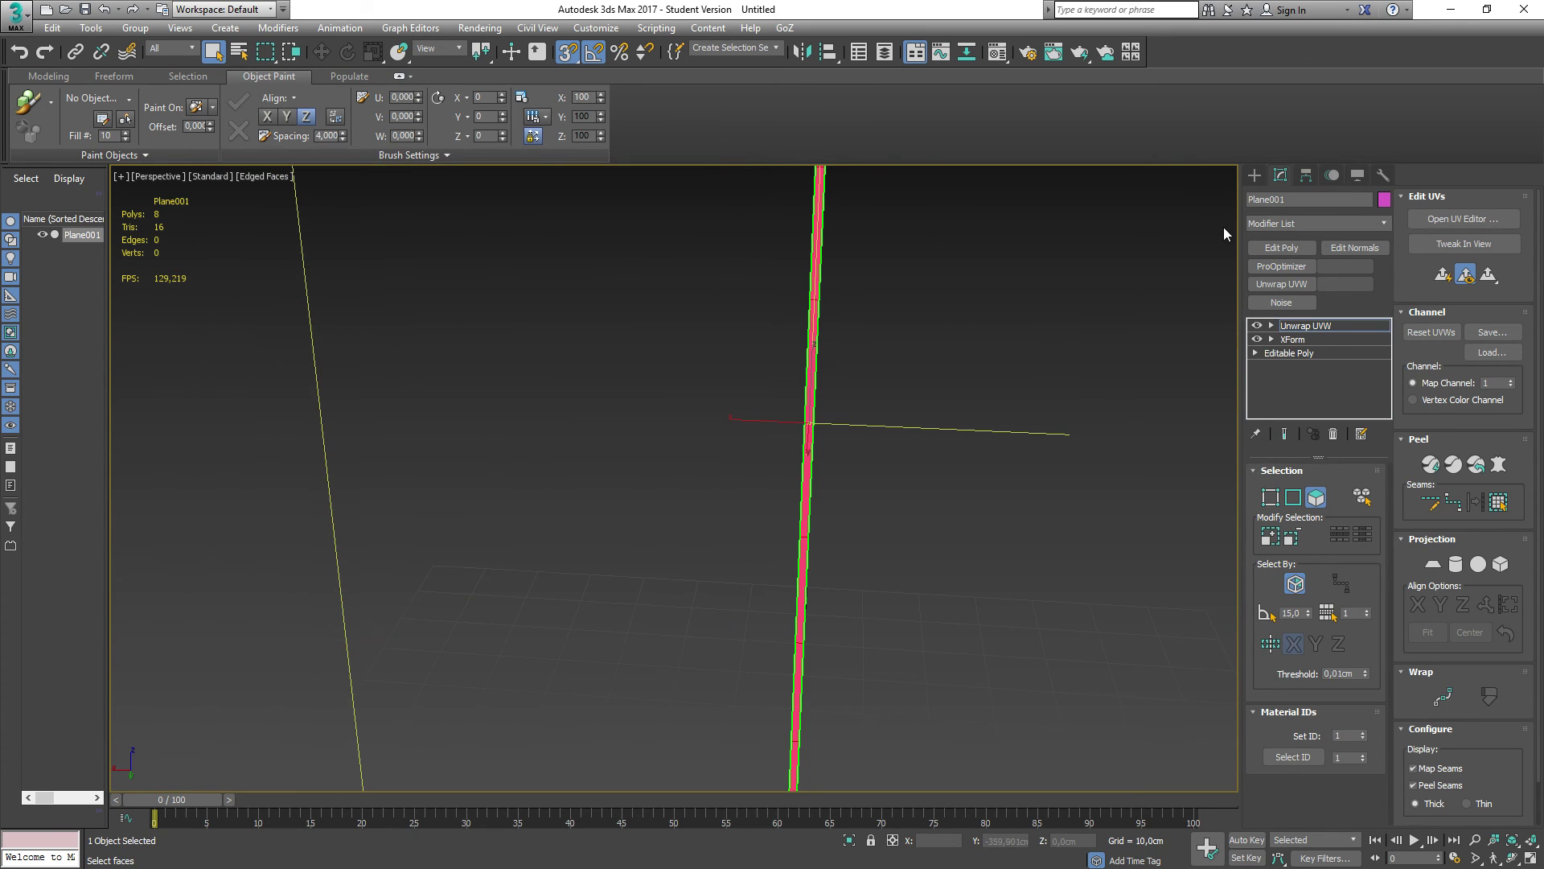
pyautogui.rightClick(1303, 326)
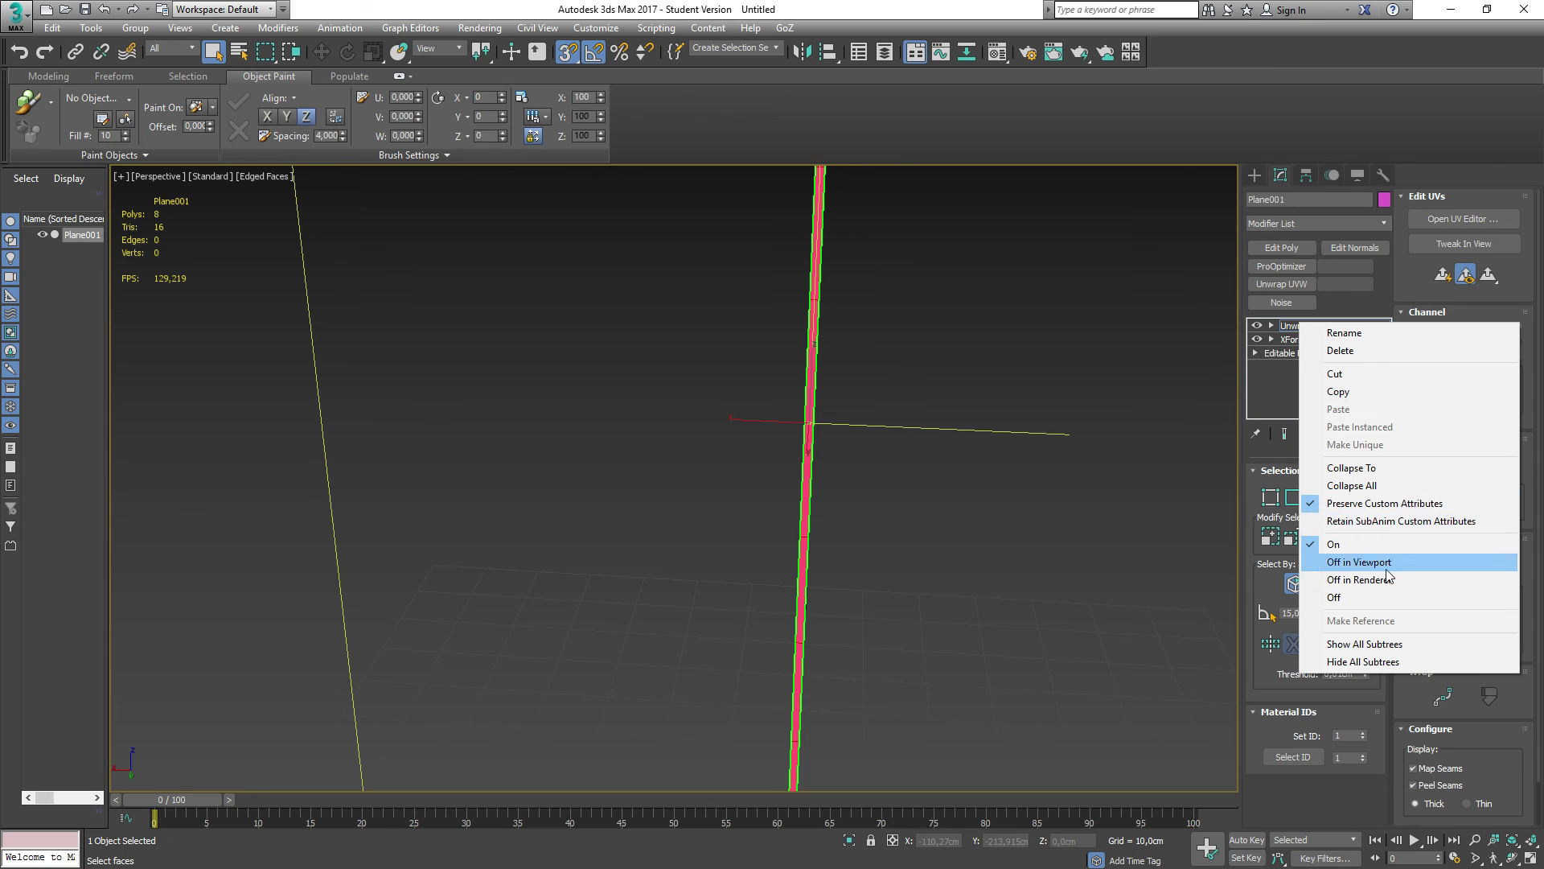
pyautogui.click(1367, 485)
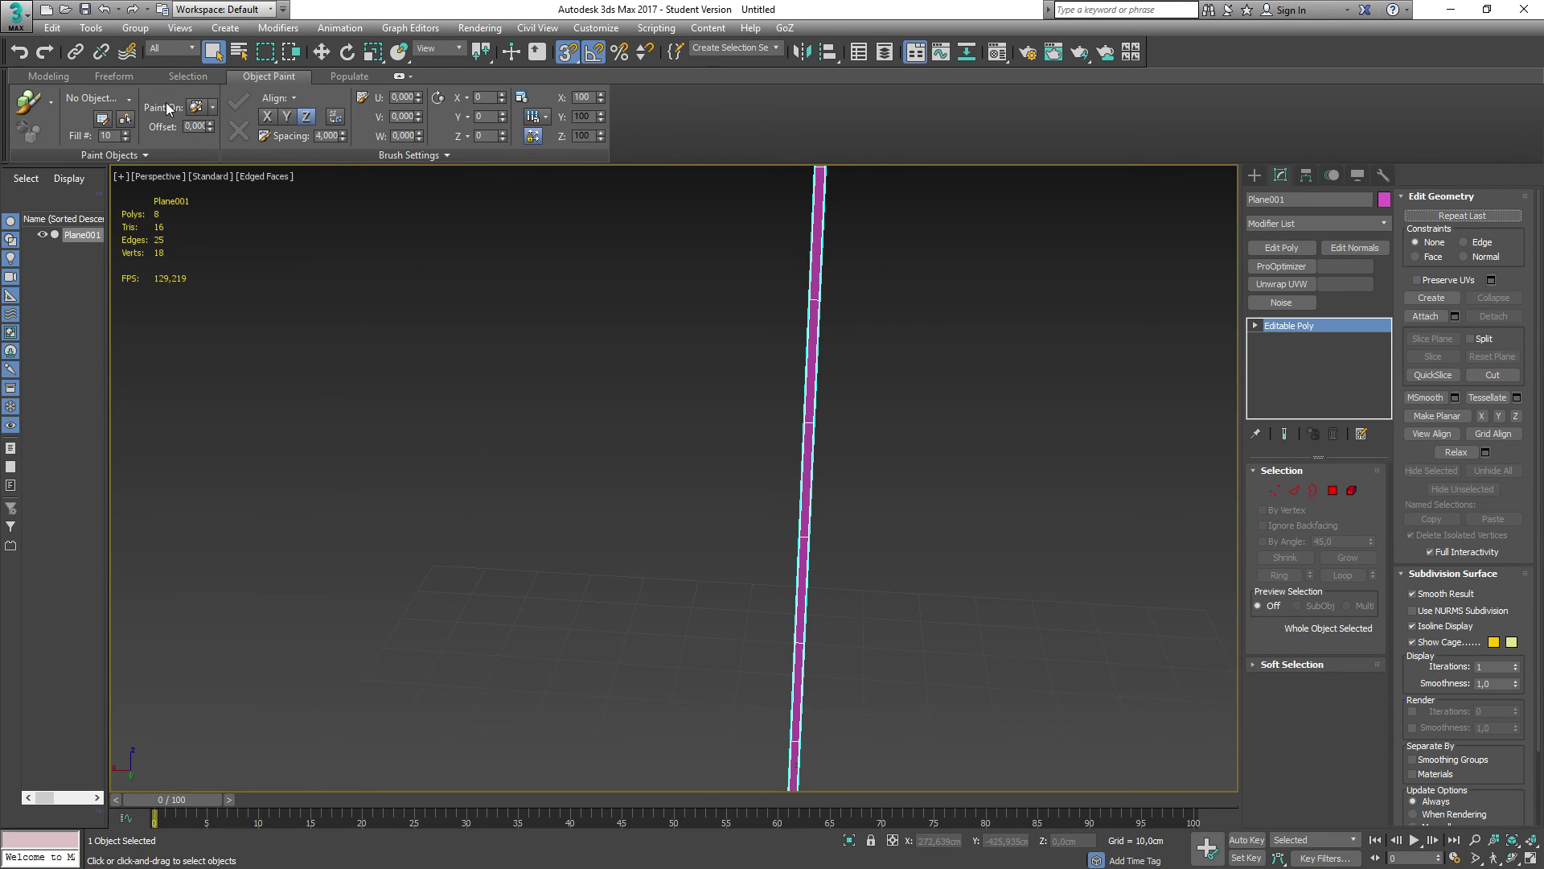
# Step: Start exporting the strip as FBX and browse to the SimpleTree project's Source folder in E:\Unreal Projects
pyautogui.click(16, 16)
pyautogui.click(81, 282)
pyautogui.click(50, 251)
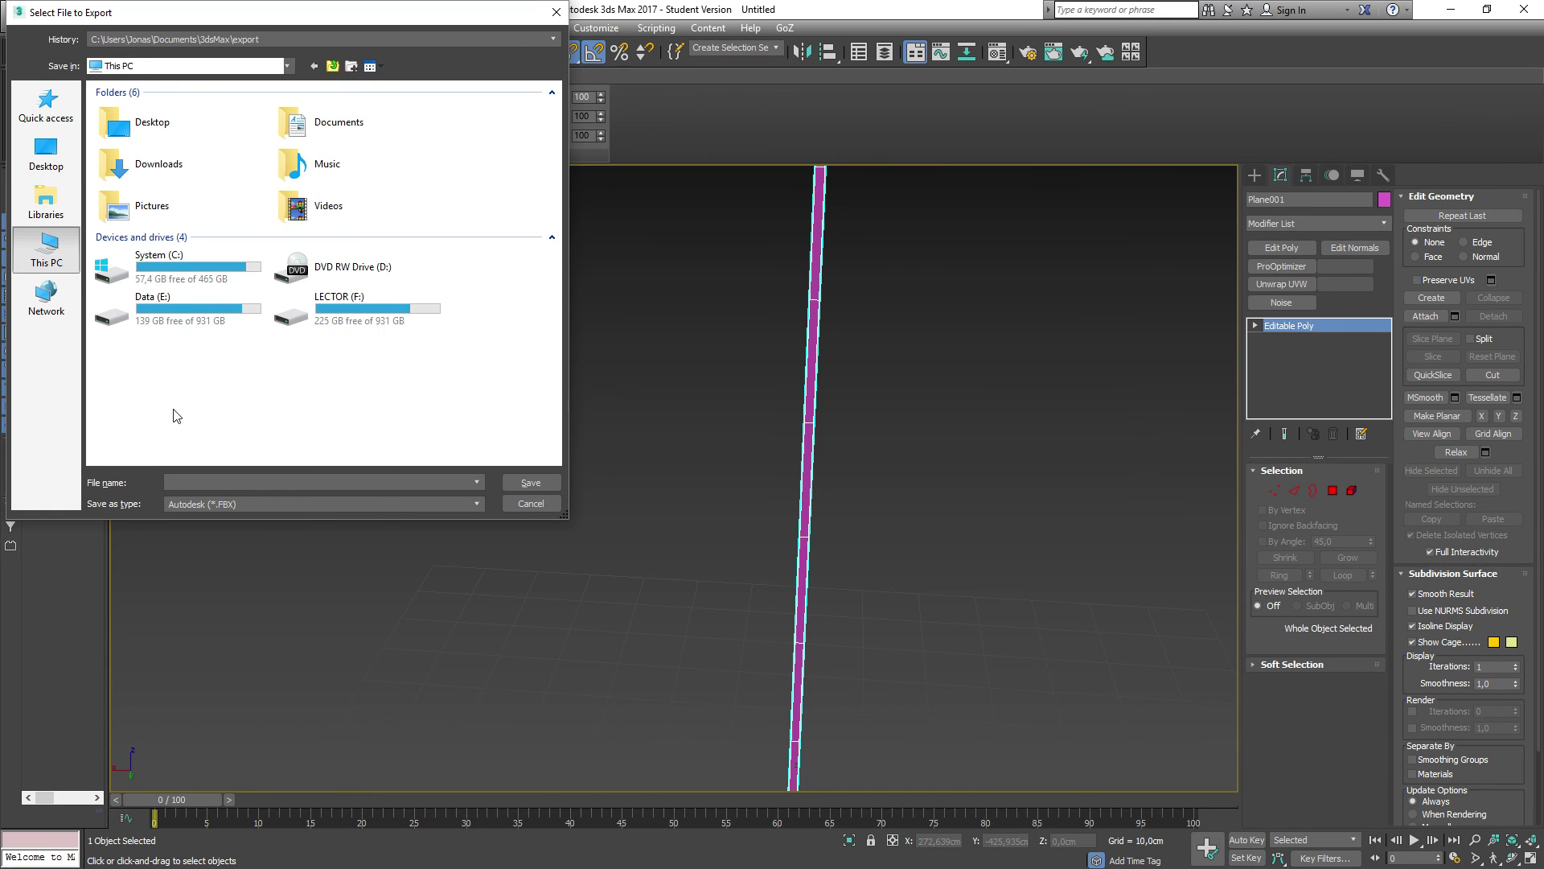
pyautogui.doubleClick(179, 315)
pyautogui.doubleClick(149, 276)
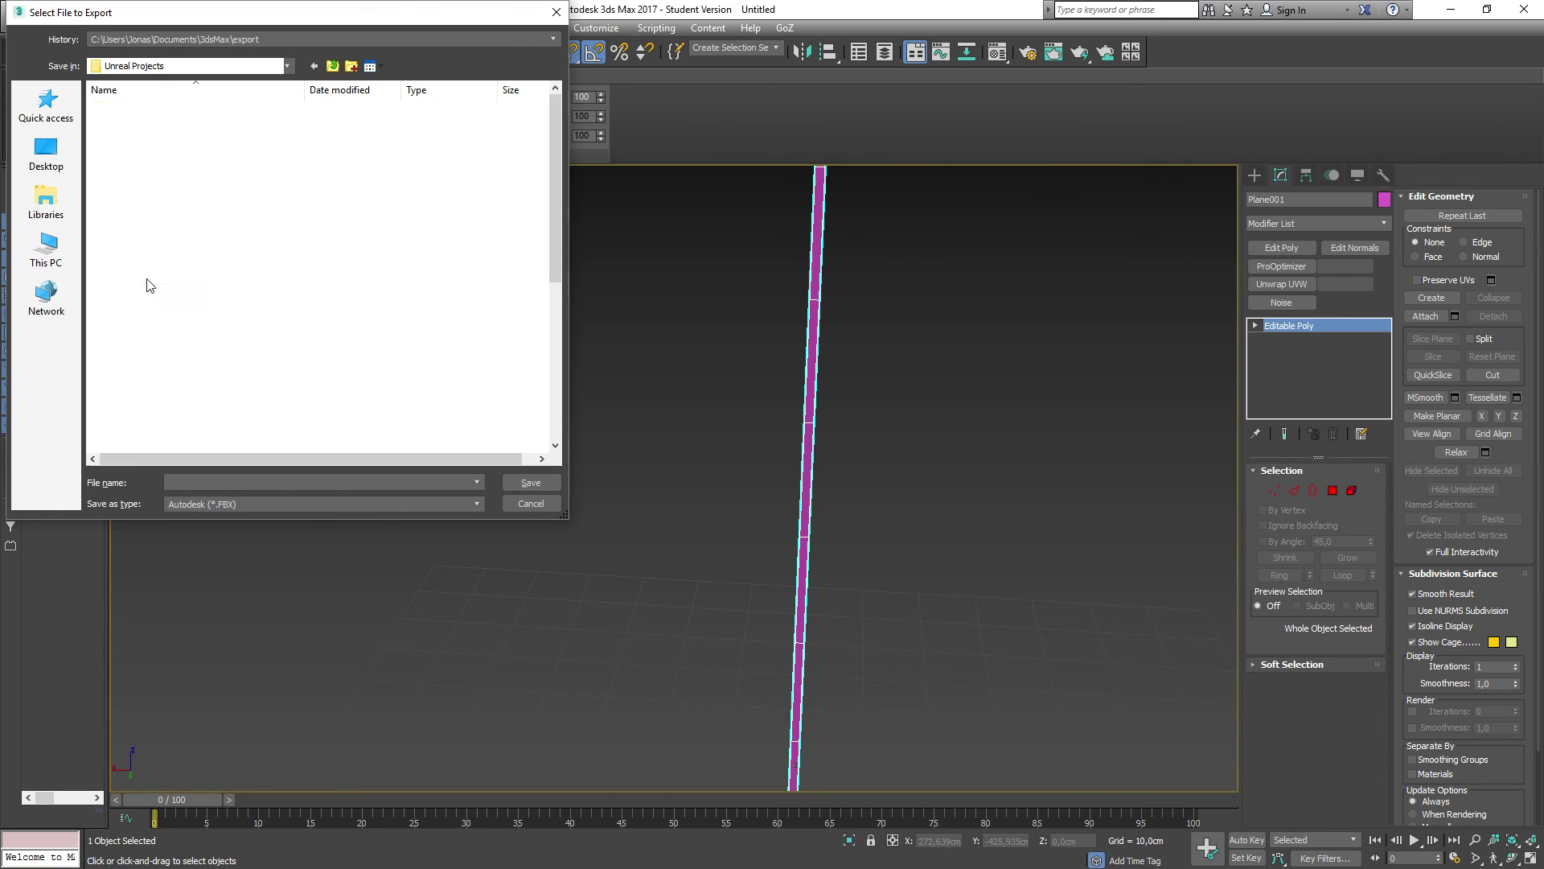
pyautogui.scroll(-5, 142, 352)
pyautogui.doubleClick(129, 305)
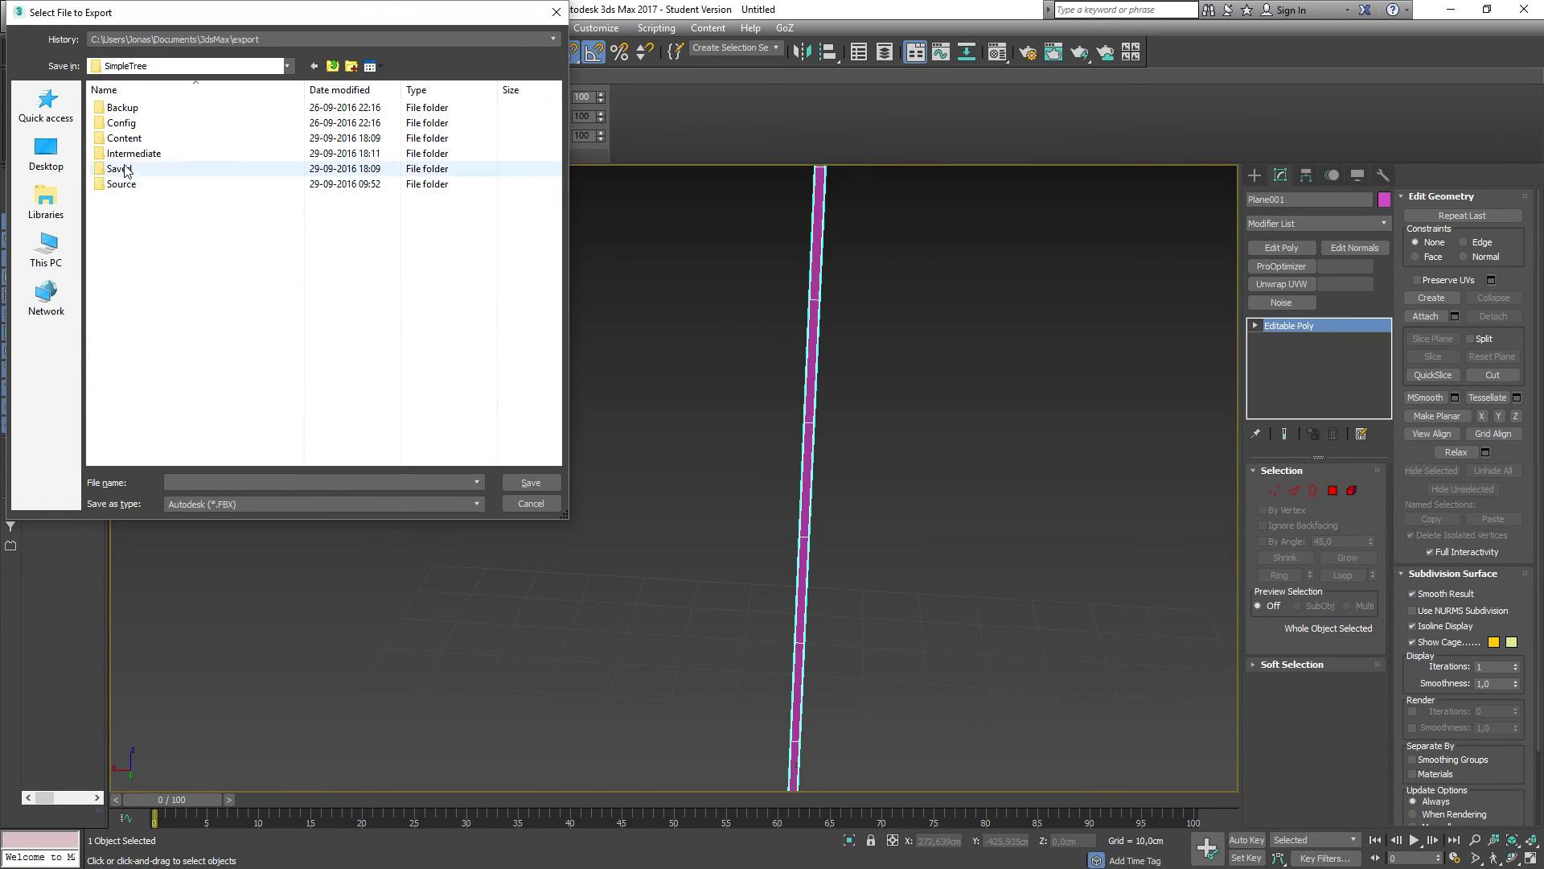
pyautogui.doubleClick(120, 183)
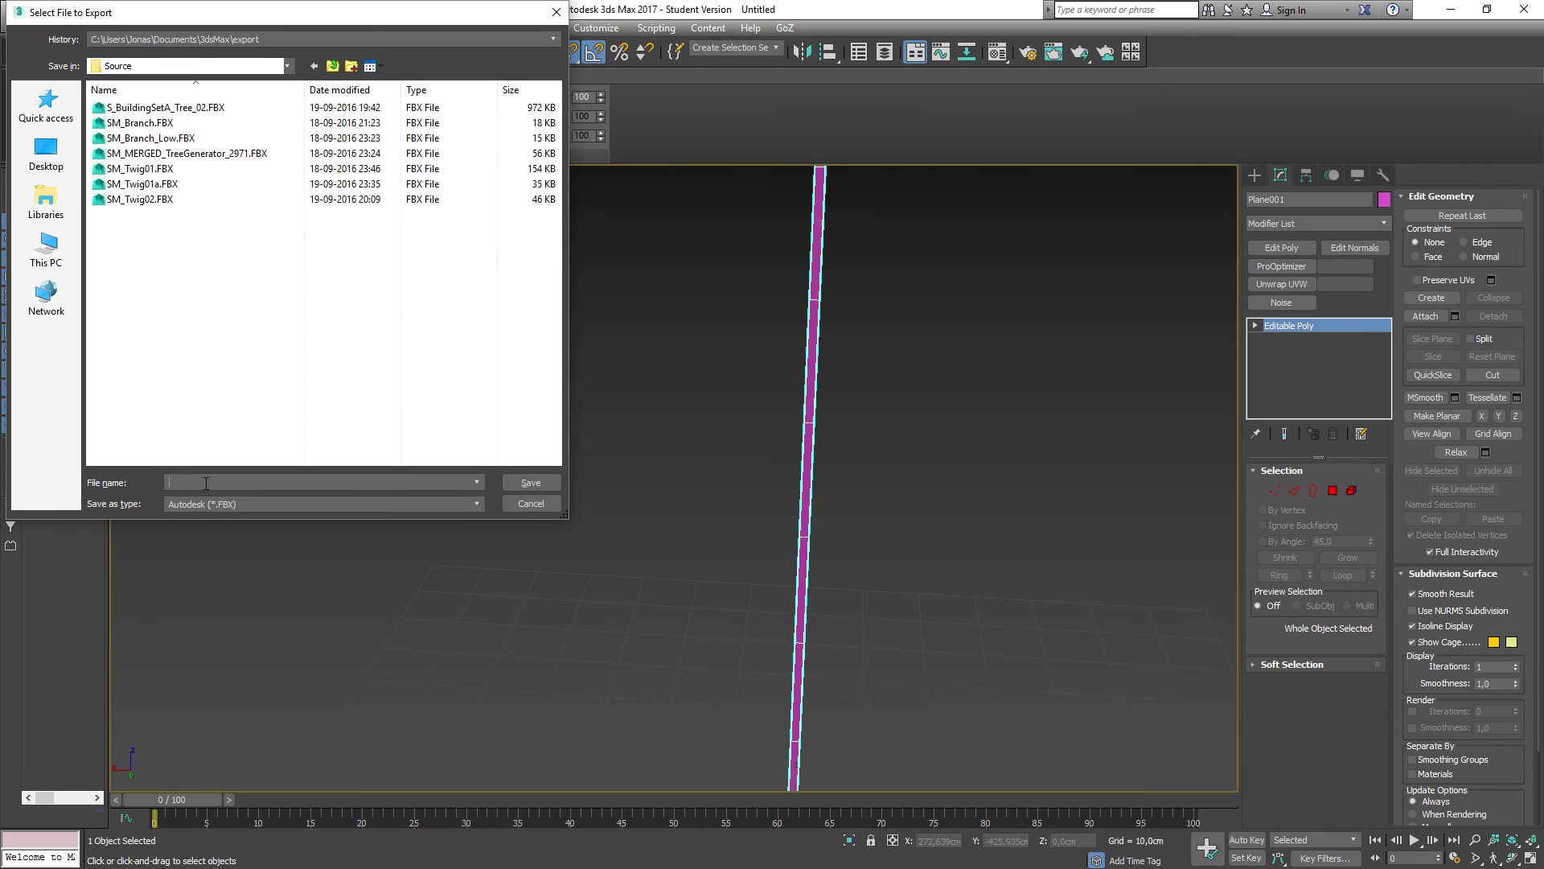
# Step: Name the FBX file SM_Plane01 and export it with the current export options
pyautogui.write('SM_')
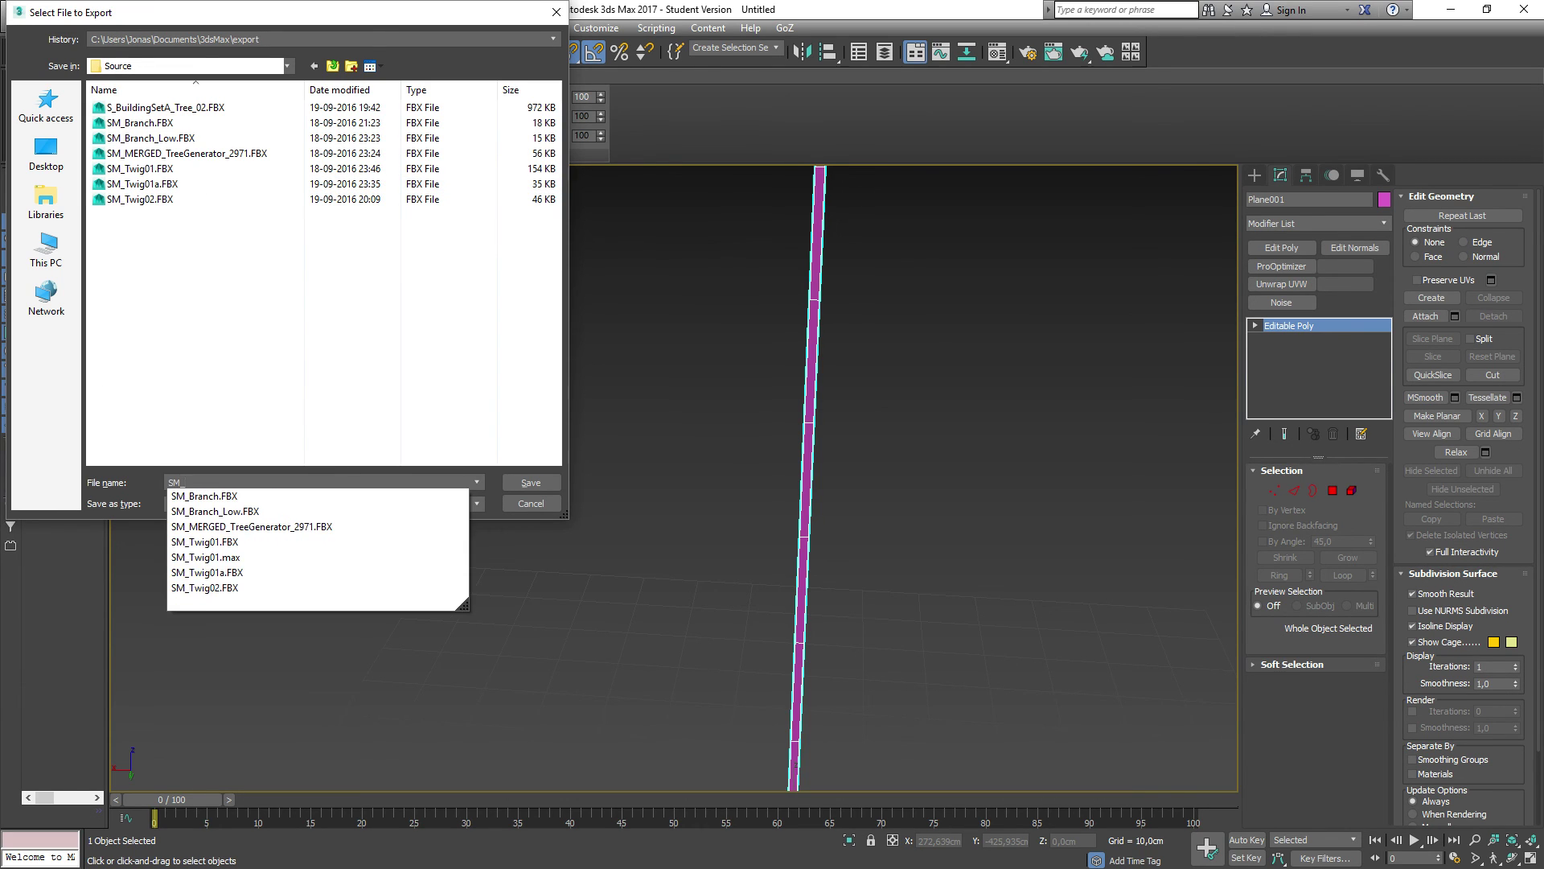
pyautogui.write('Plane01')
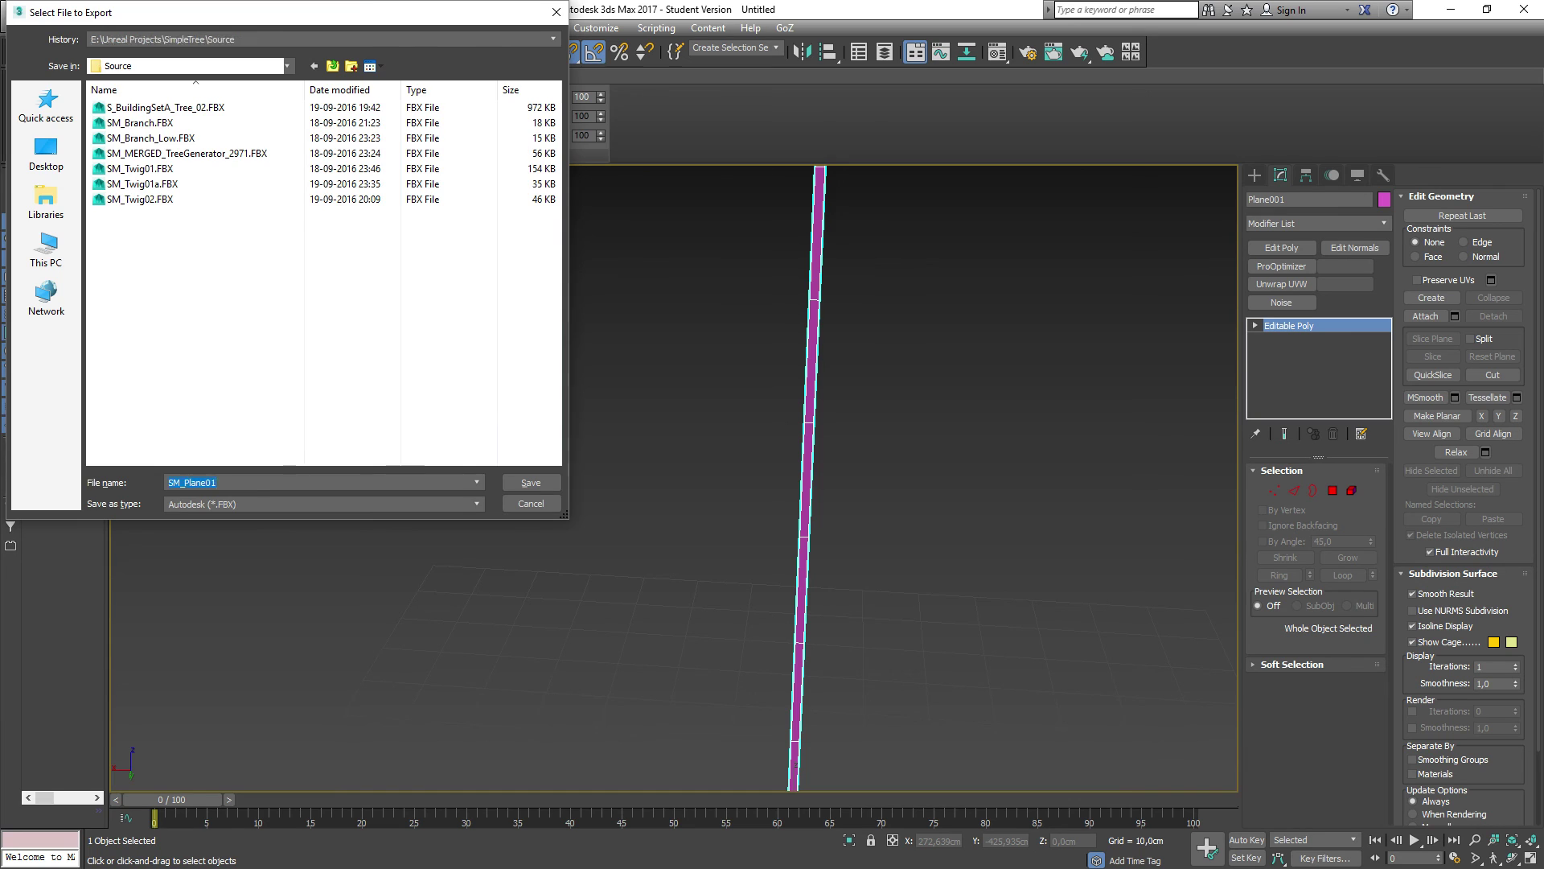
pyautogui.press('Return')
pyautogui.click(927, 652)
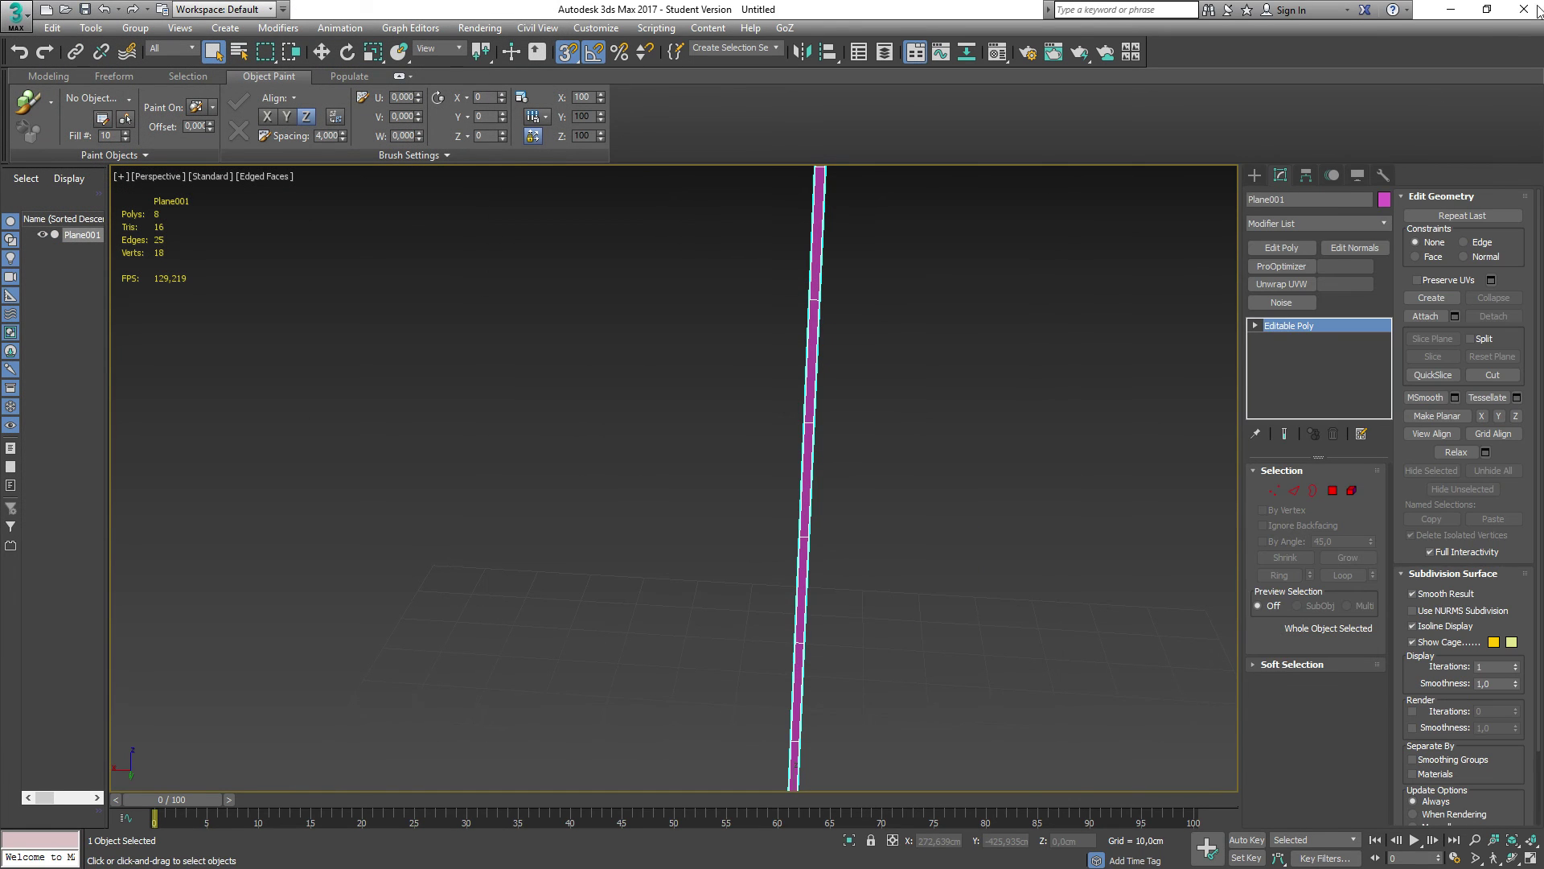
# Step: Switch to Unreal Editor, import SM_Plane01.FBX into the SplineThicken folder with the current options, and dismiss the message log
pyautogui.click(1451, 9)
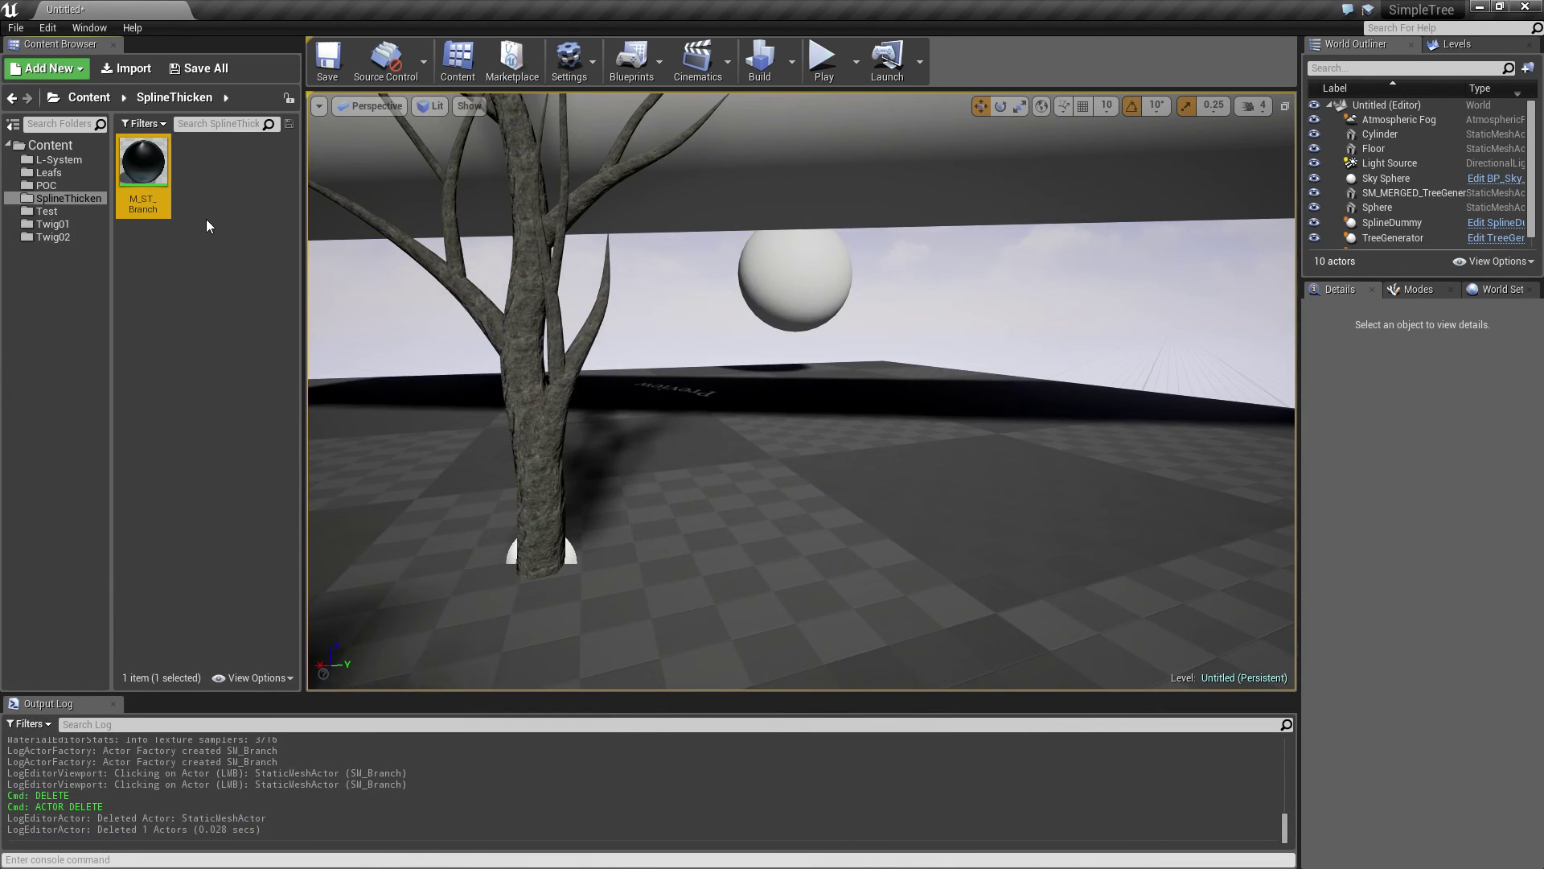
pyautogui.click(127, 69)
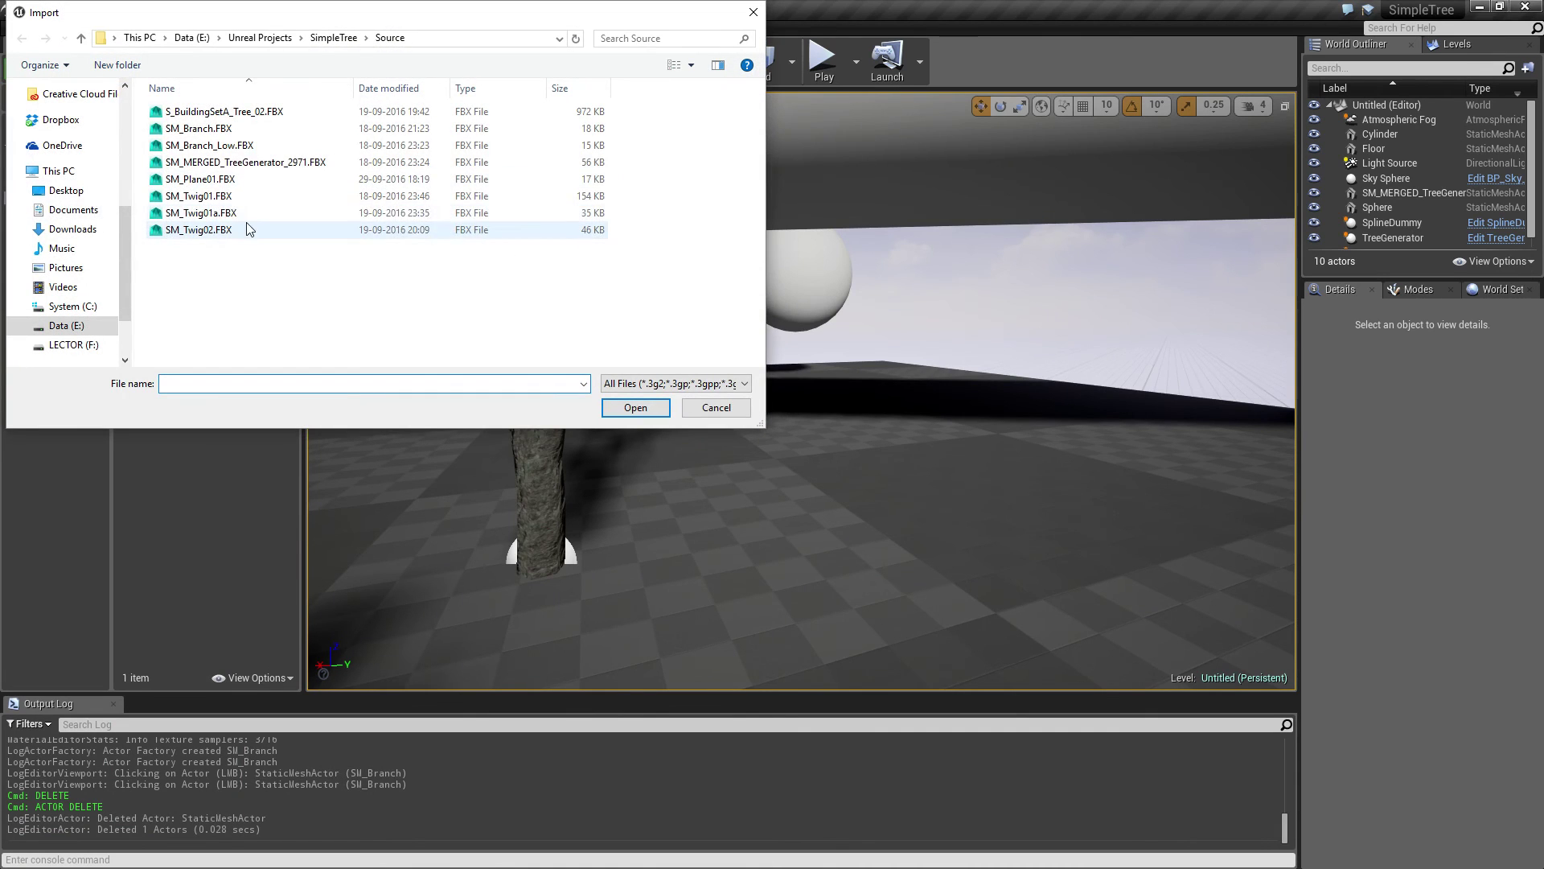
pyautogui.click(200, 179)
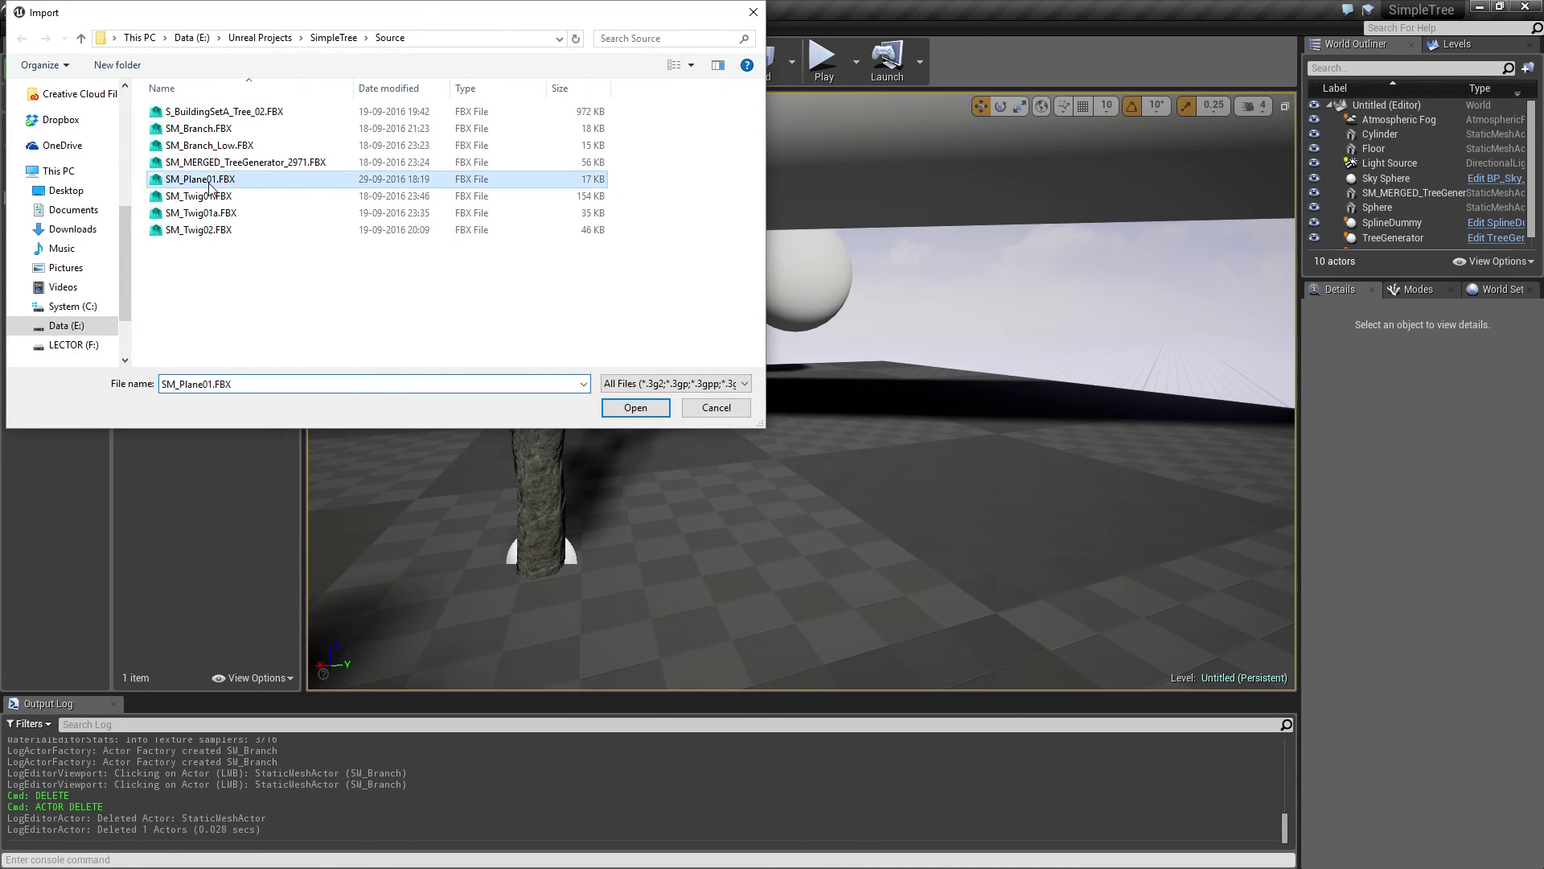
pyautogui.click(636, 408)
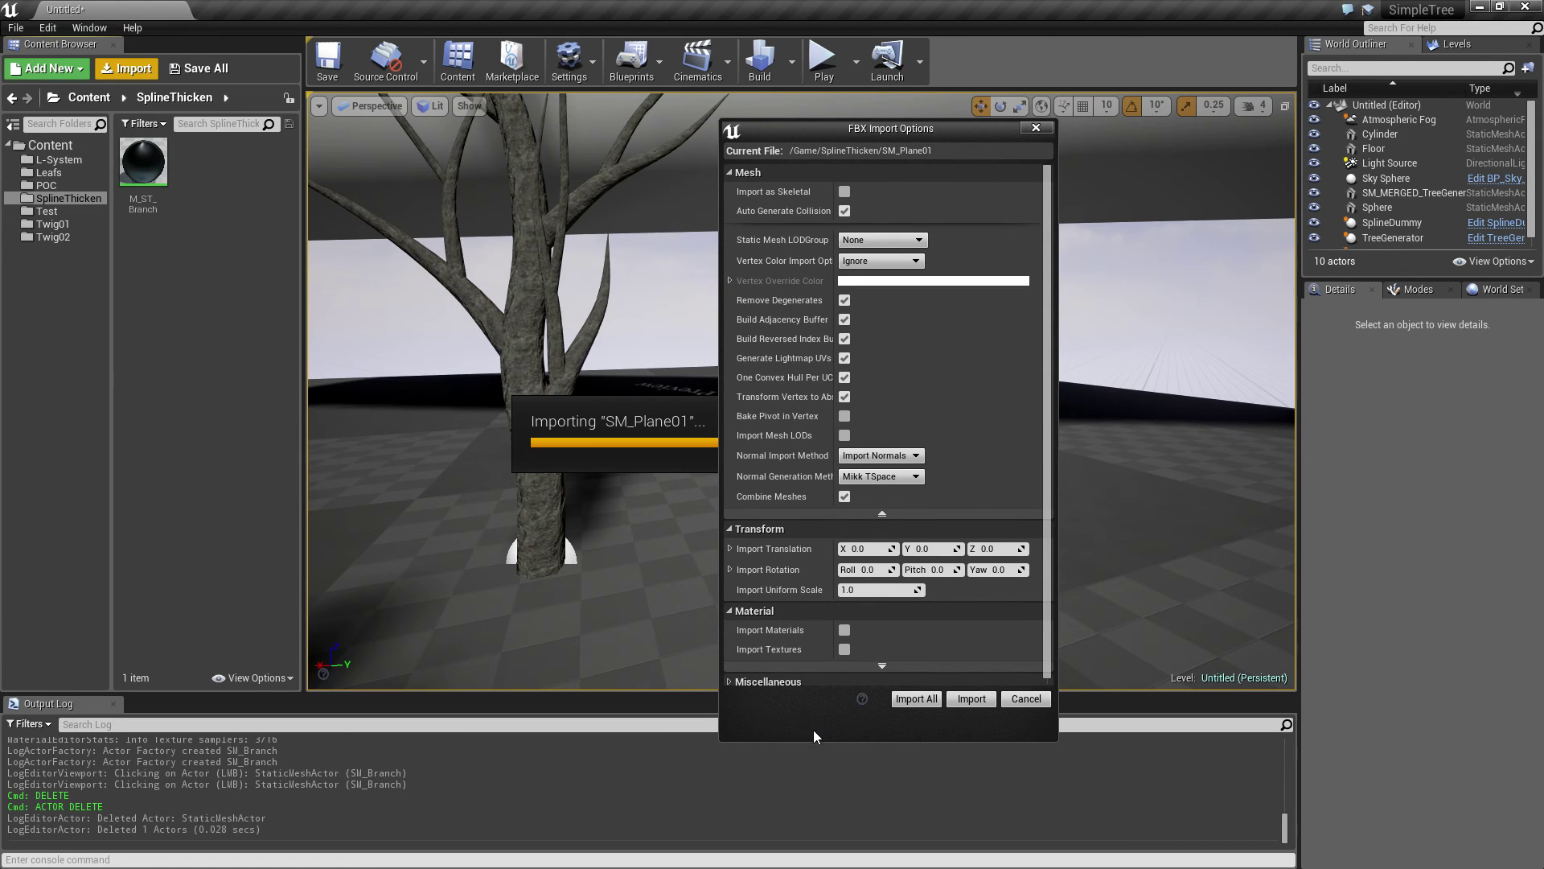
pyautogui.click(971, 699)
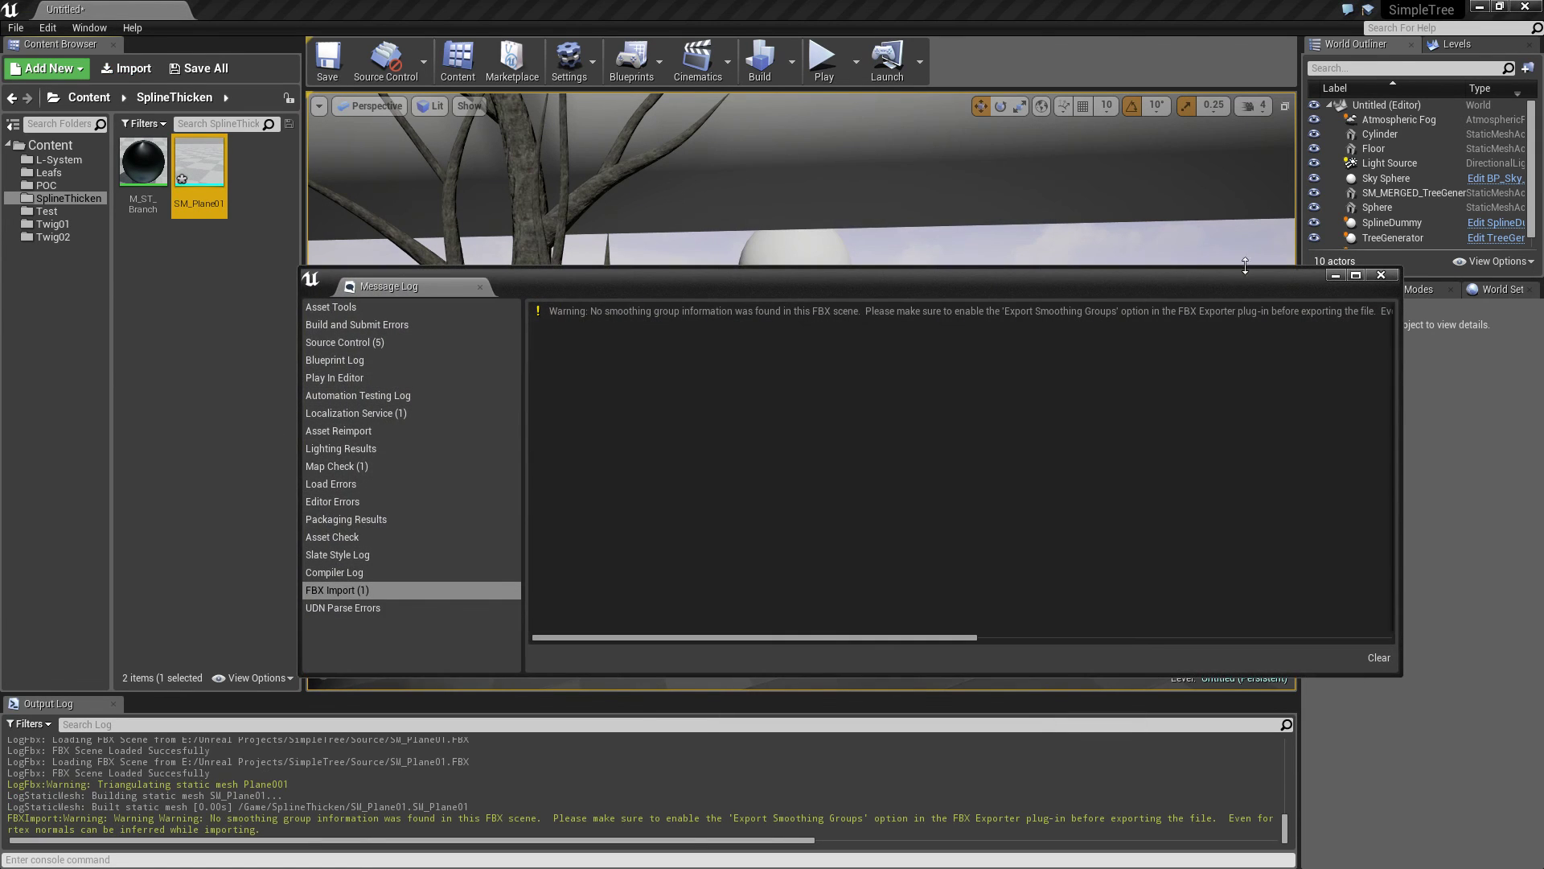
pyautogui.click(1380, 276)
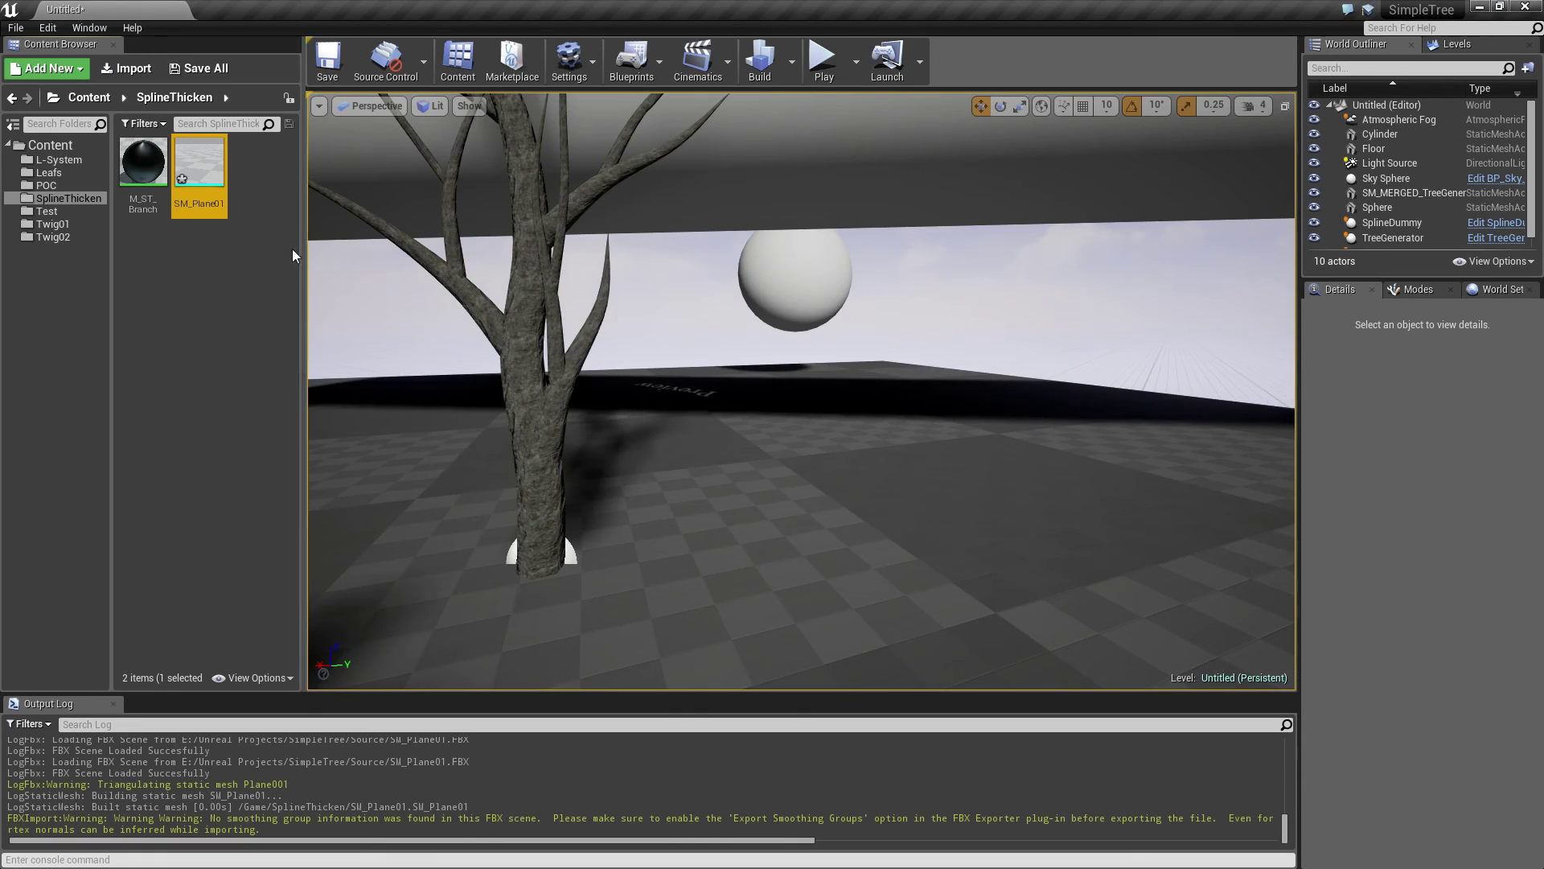
# Step: Place the SM_Plane01 mesh on the floor beside the tree and view it in the level
pyautogui.moveTo(206, 176)
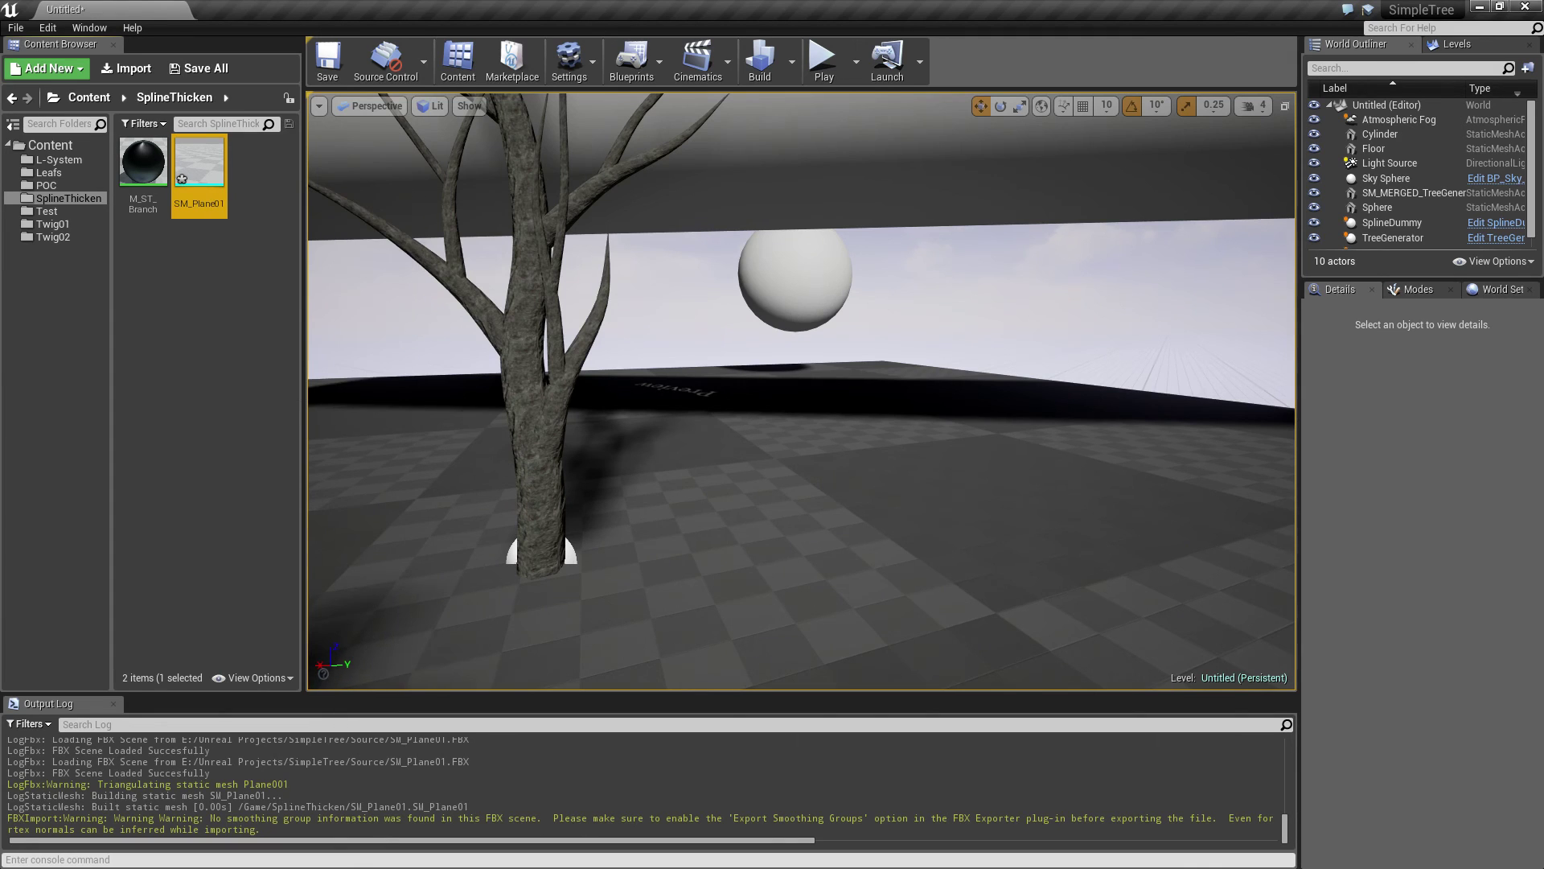
pyautogui.moveTo(458, 409)
pyautogui.mouseDown(button='right')
pyautogui.moveTo(563, 434)
pyautogui.moveTo(458, 408)
pyautogui.mouseUp(button='right')
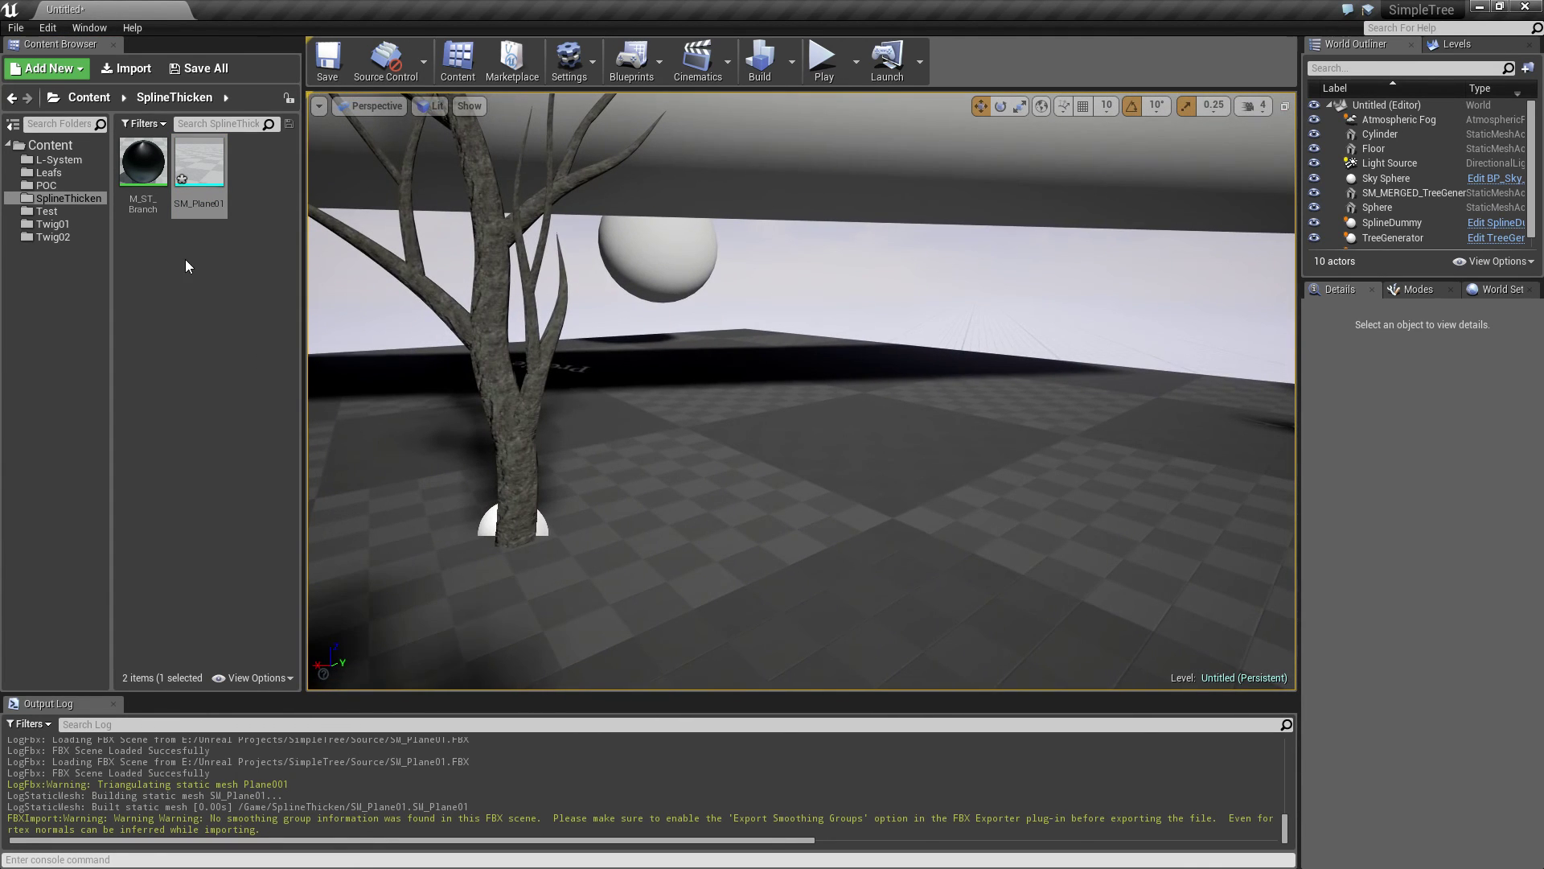
pyautogui.moveTo(186, 170); pyautogui.dragTo(837, 591)
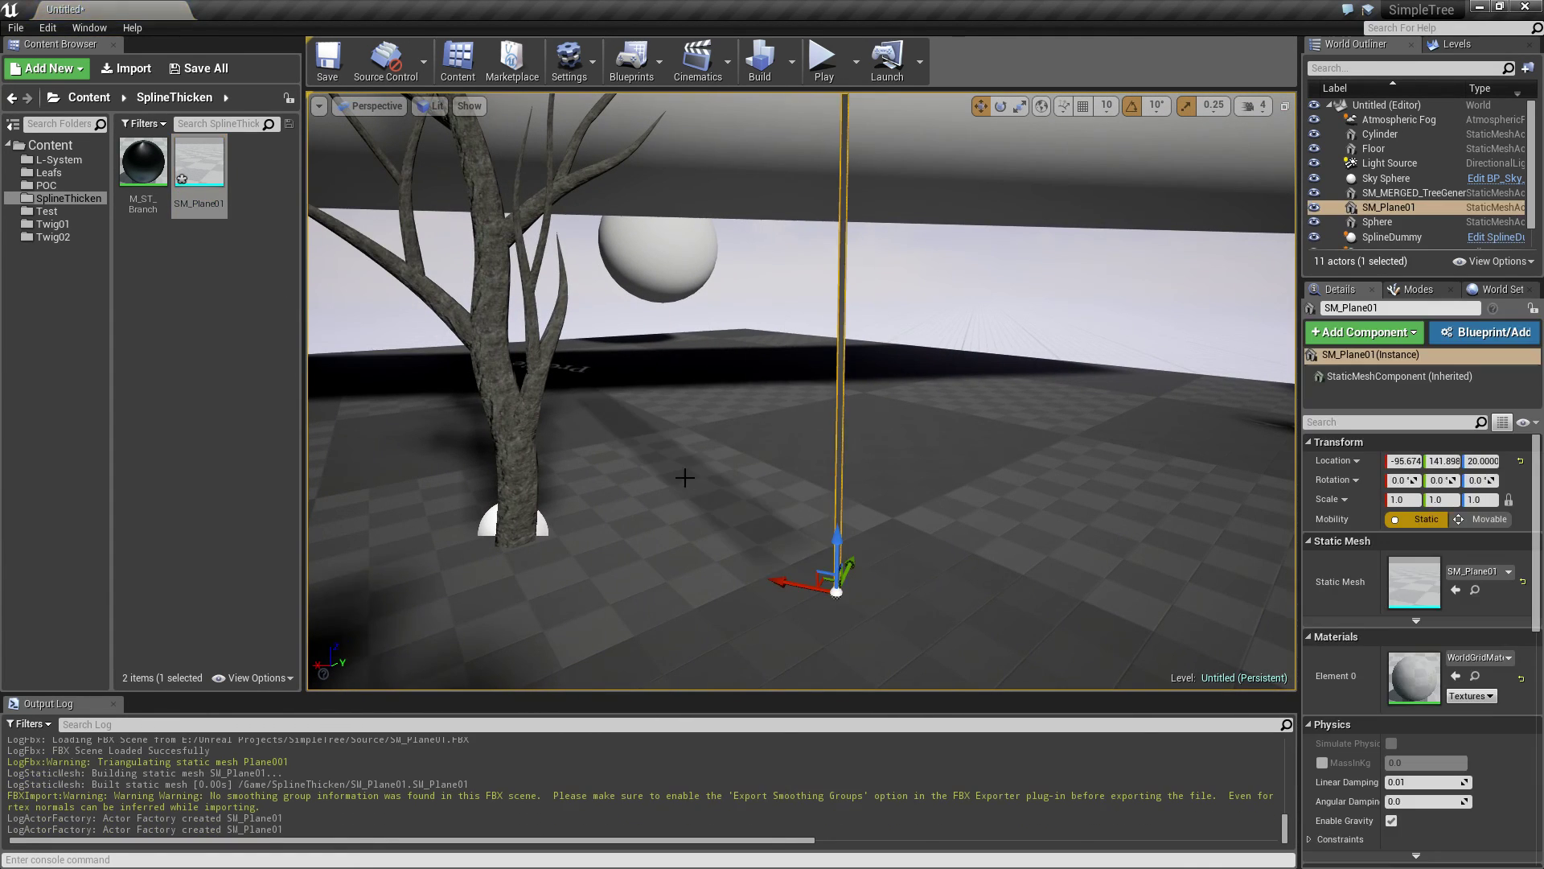
pyautogui.click(682, 432)
pyautogui.moveTo(710, 438); pyautogui.dragTo(711, 438, button='right')
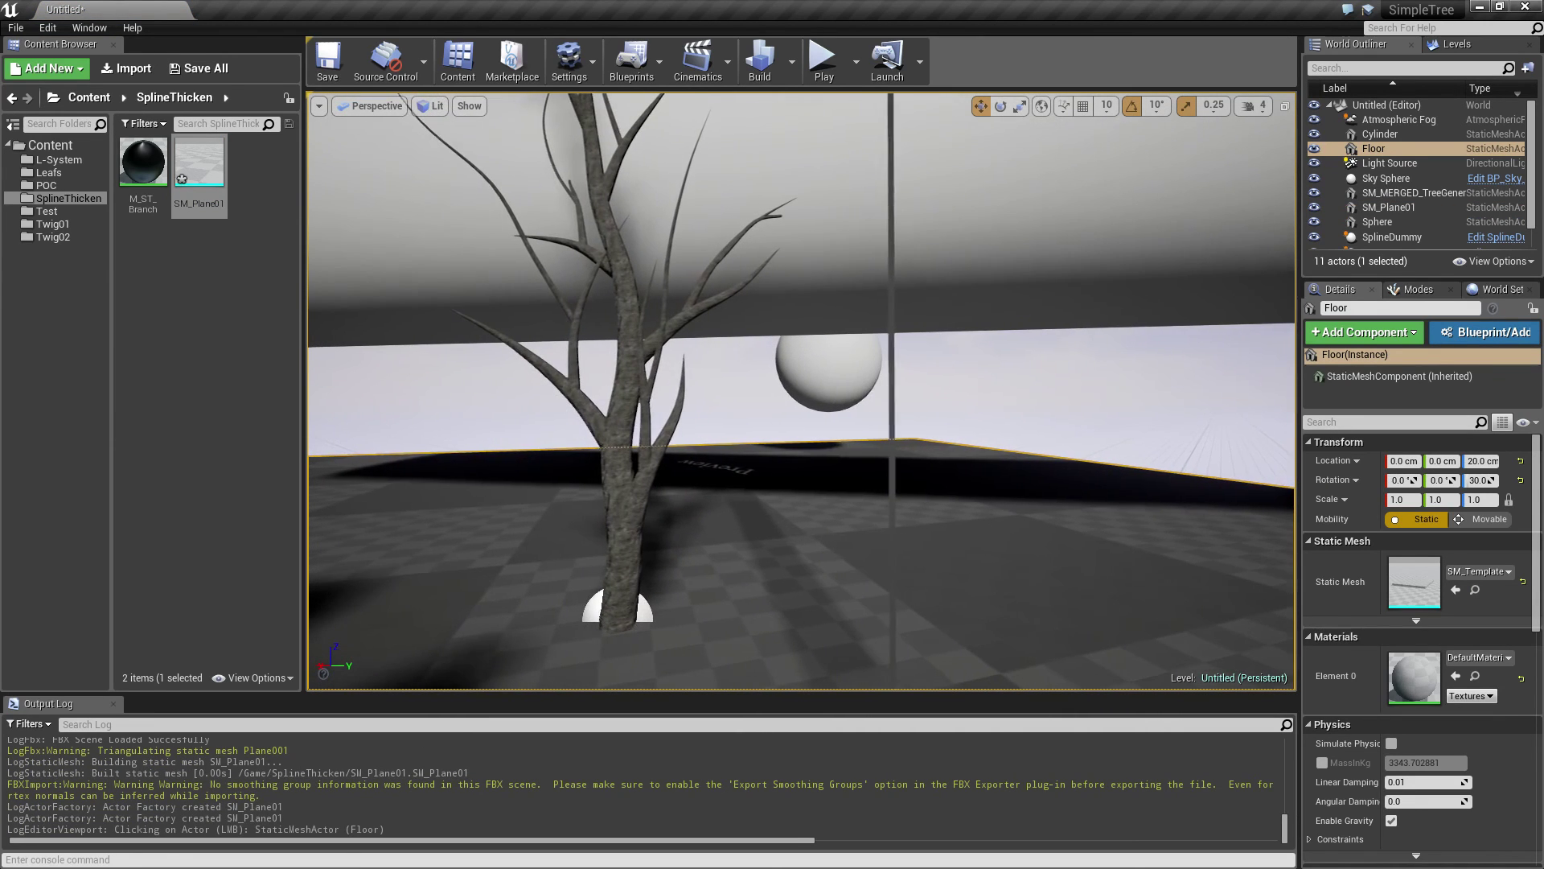
# Step: Assign the M_ST_Branch material to the SM_Plane01 mesh asset, save it, and close the mesh and material editors
pyautogui.click(205, 181)
pyautogui.doubleClick(204, 182)
pyautogui.click(1267, 163)
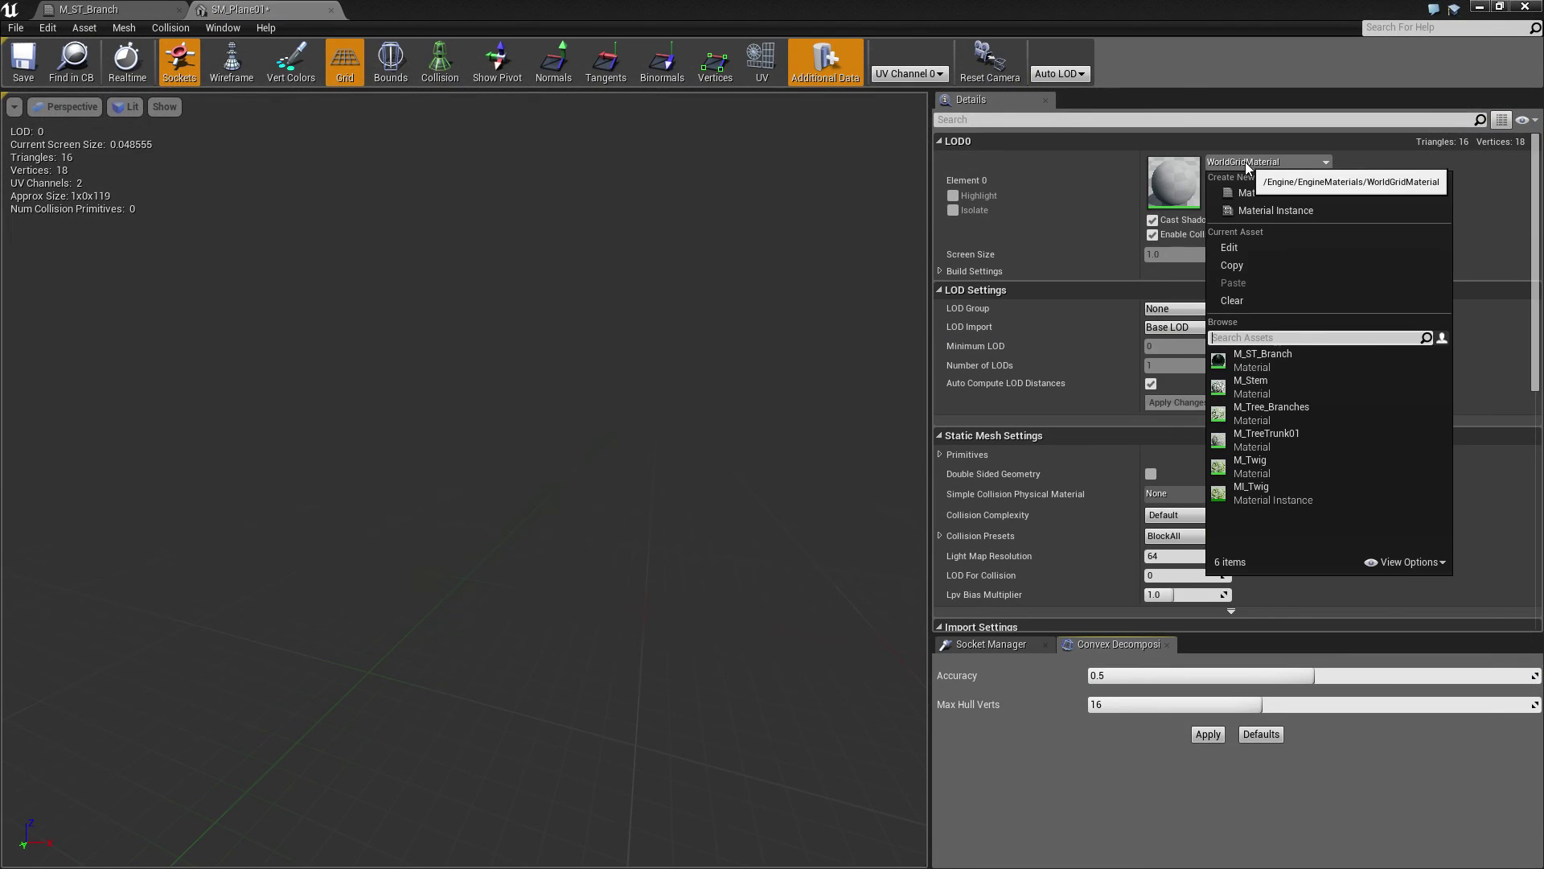
pyautogui.click(1264, 356)
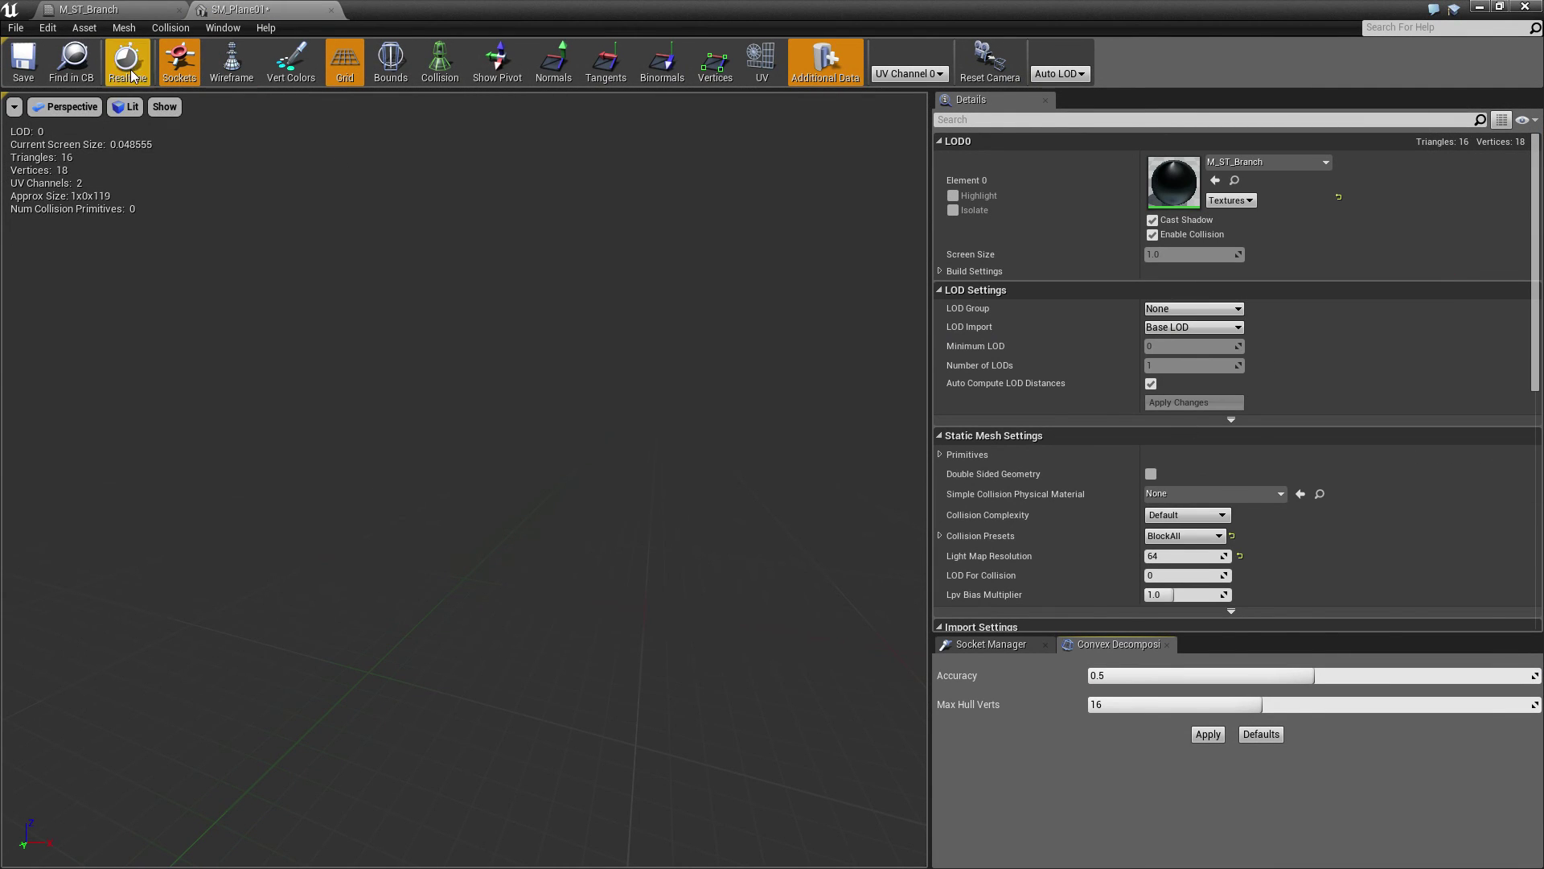
pyautogui.click(39, 79)
pyautogui.click(331, 10)
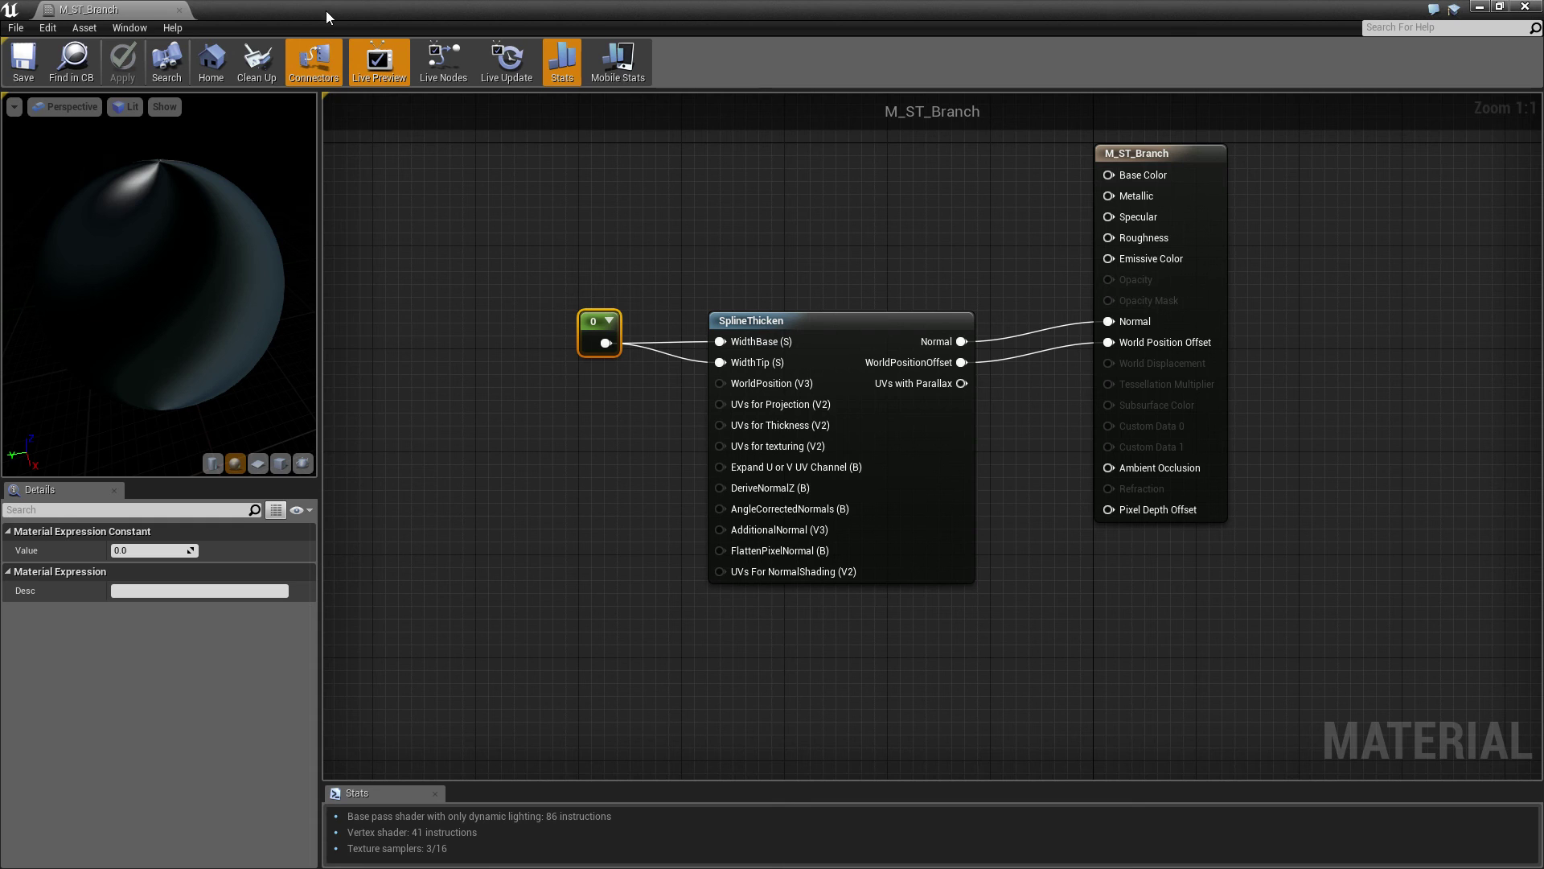
pyautogui.click(179, 11)
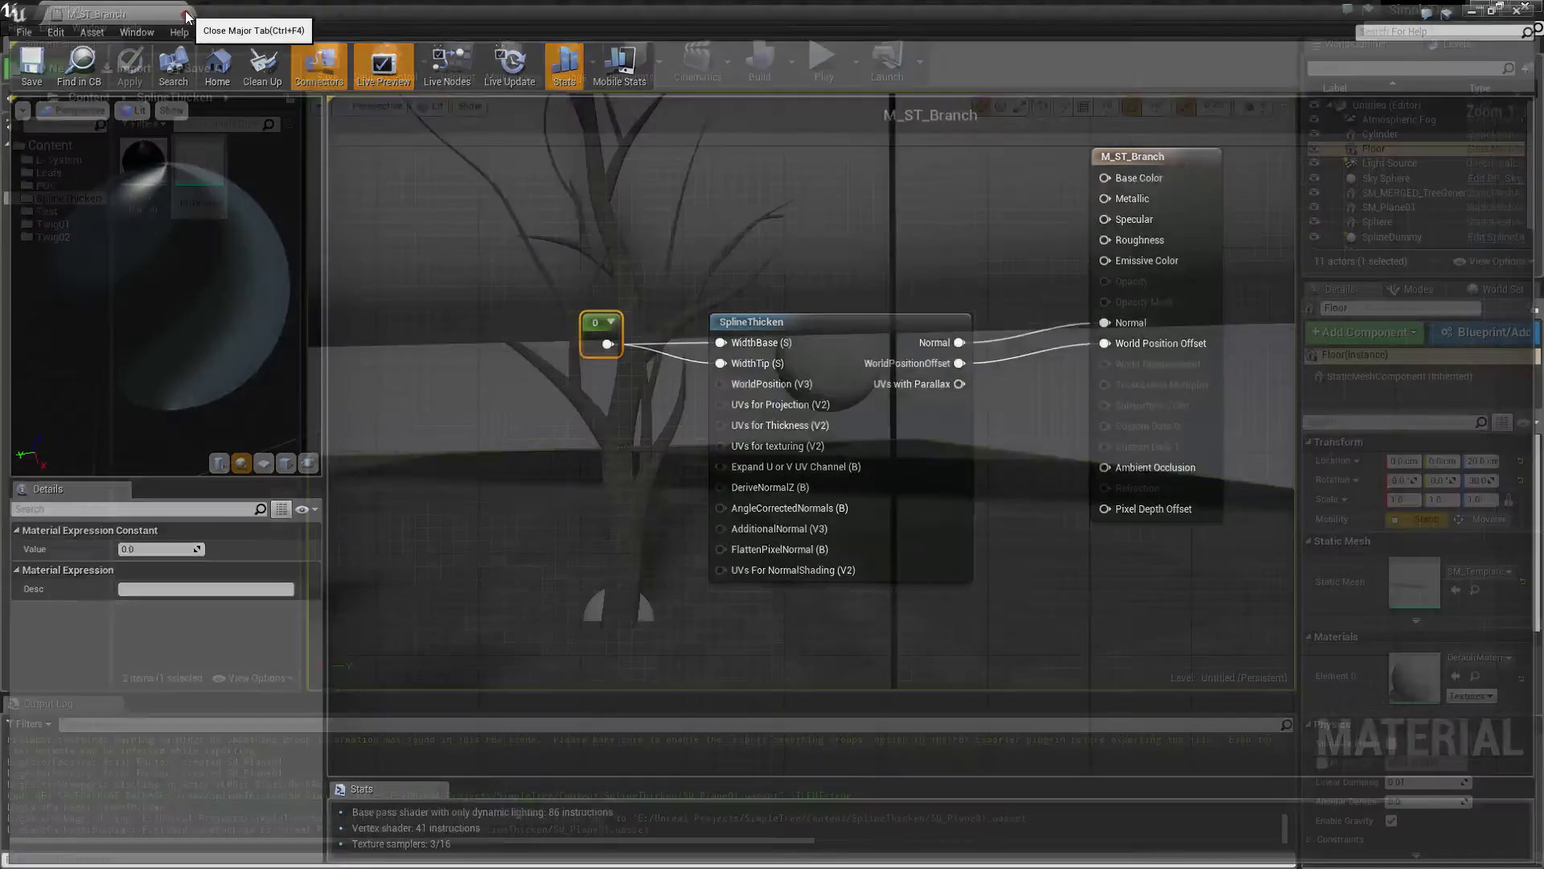
pyautogui.moveTo(801, 391); pyautogui.dragTo(601, 403, button='right')
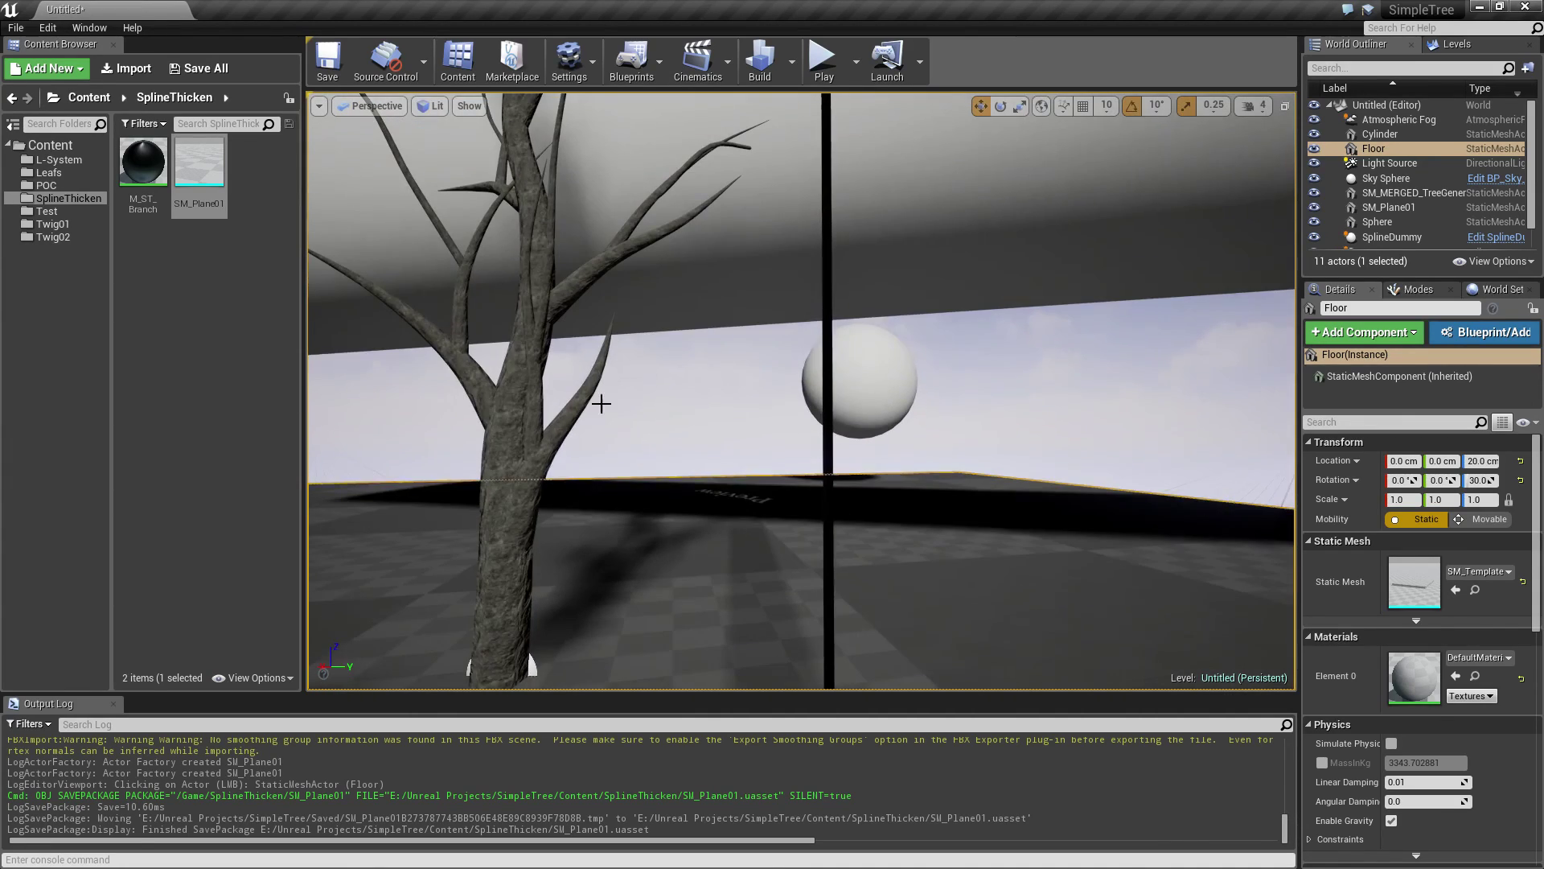
# Step: Reopen M_ST_Branch, set the constant feeding SplineThicken's WidthBase and WidthTip to 5, and save the material
pyautogui.doubleClick(149, 167)
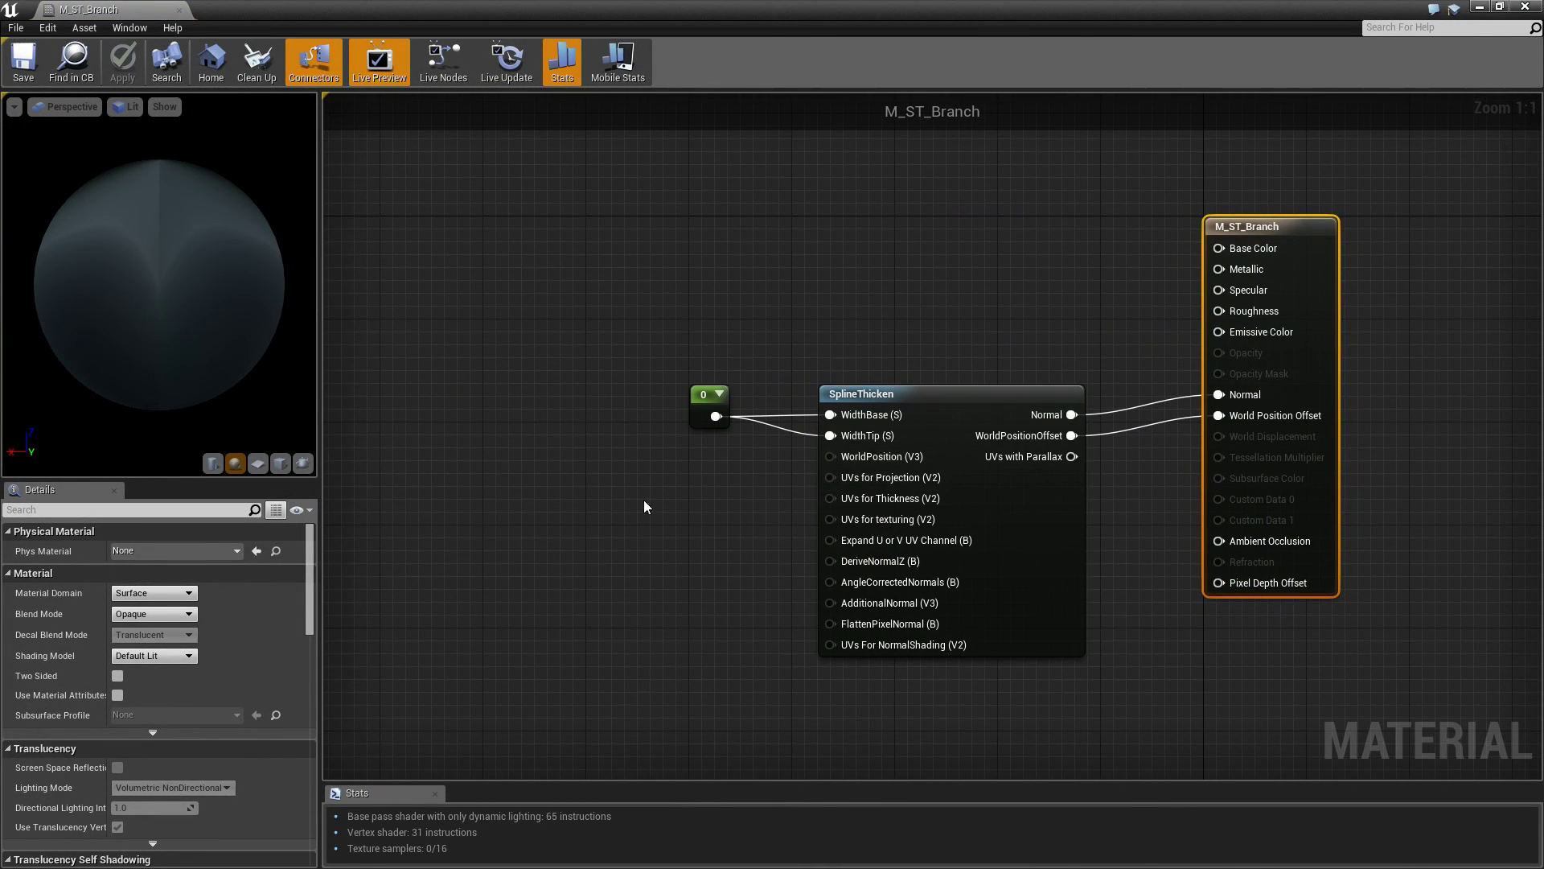
pyautogui.click(691, 407)
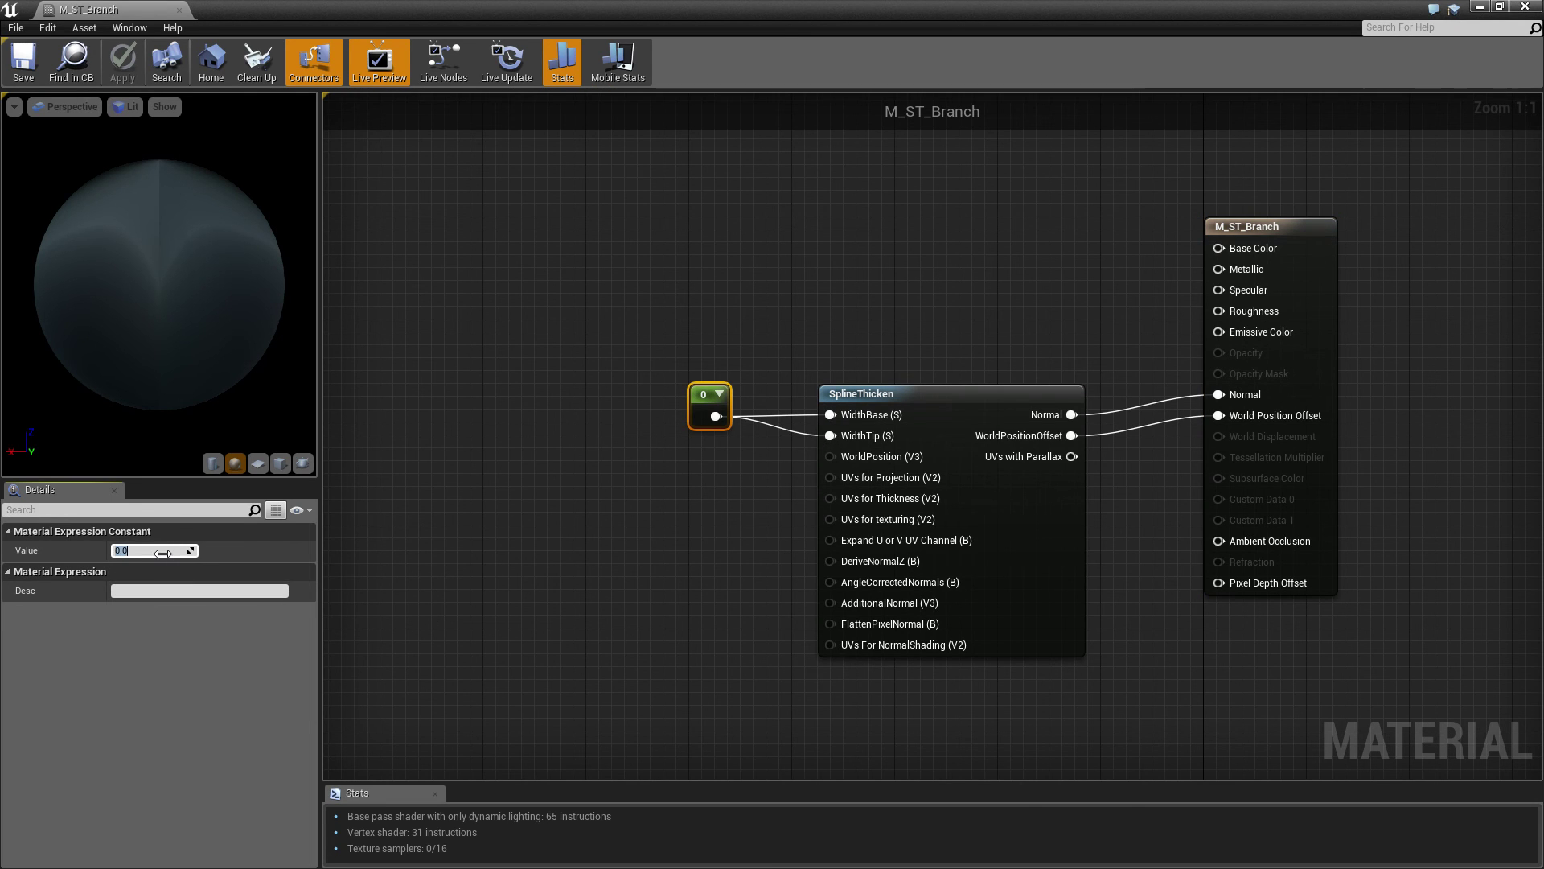
pyautogui.press('Return')
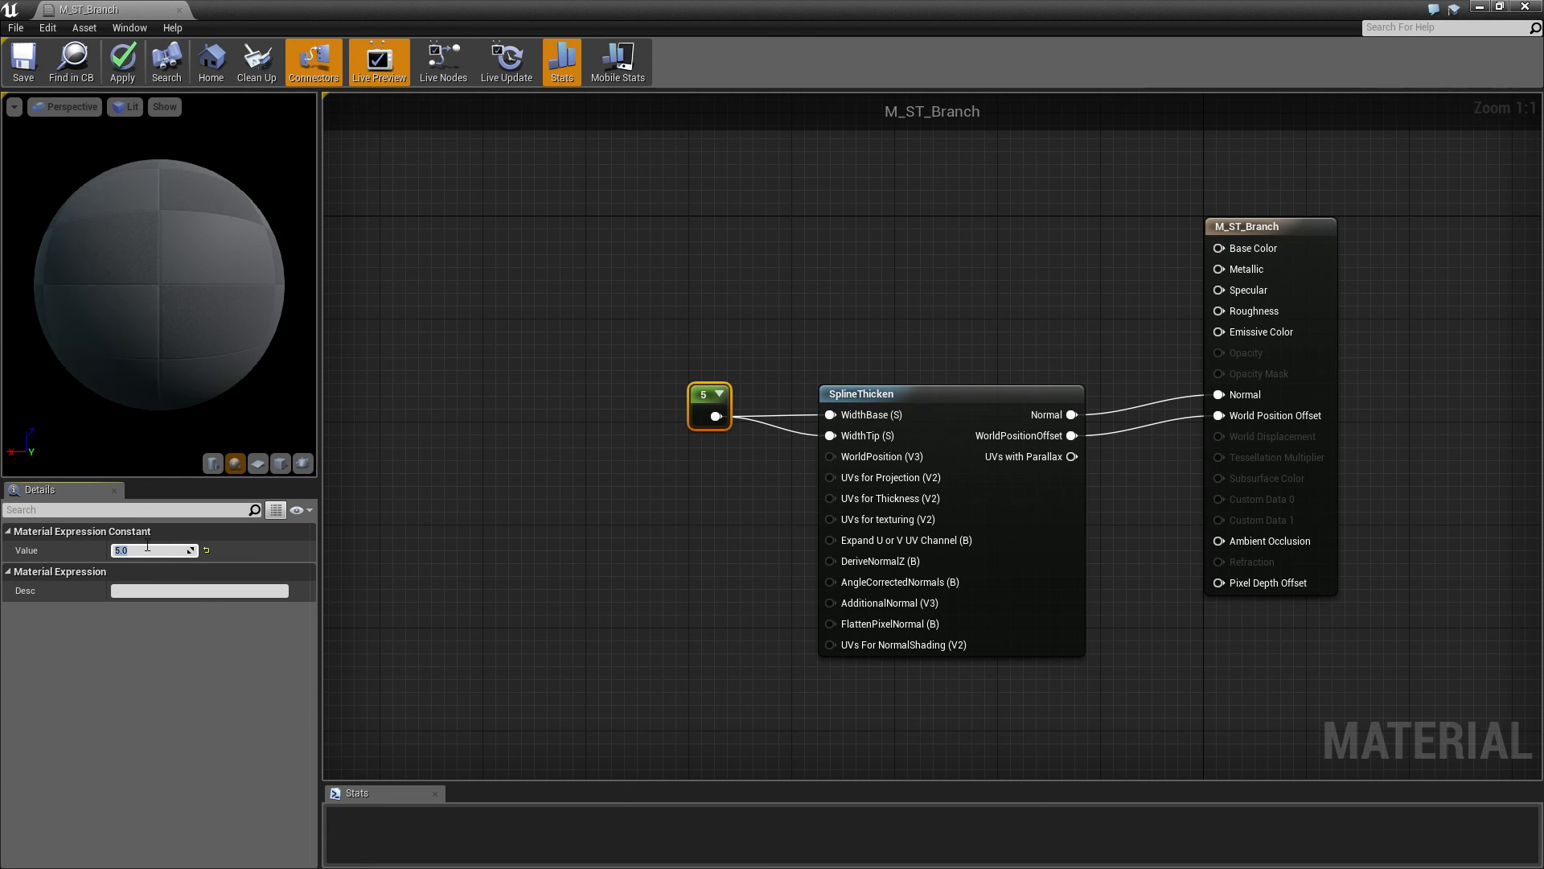
pyautogui.doubleClick(478, 3)
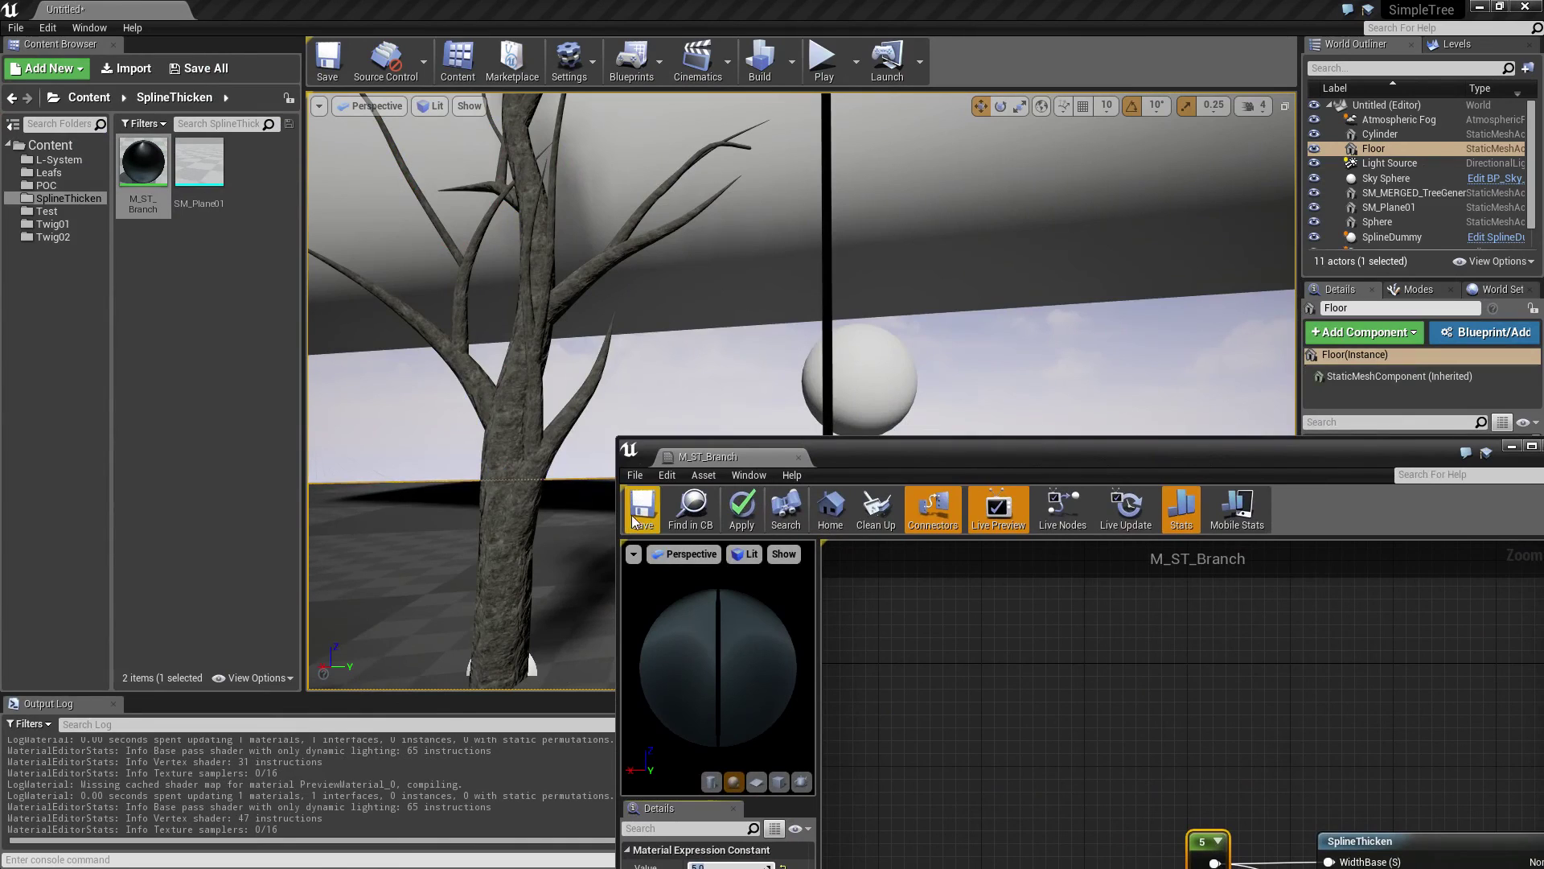
pyautogui.click(635, 513)
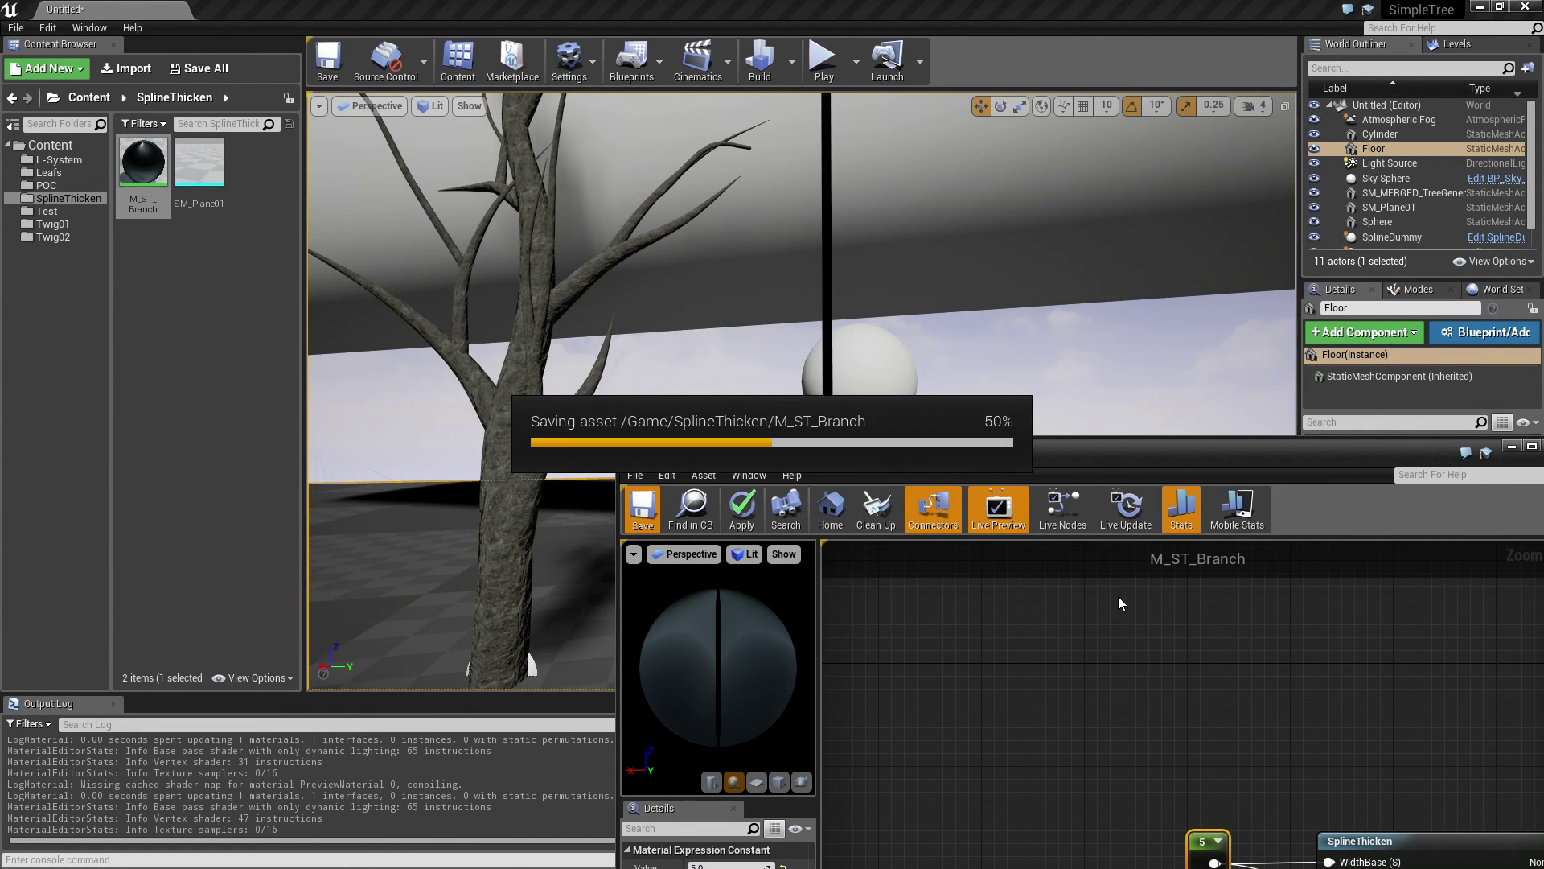
# Step: Inspect the thickened strip in the level and review the SplineThicken node's inputs in the material graph
pyautogui.moveTo(956, 450); pyautogui.dragTo(647, 170)
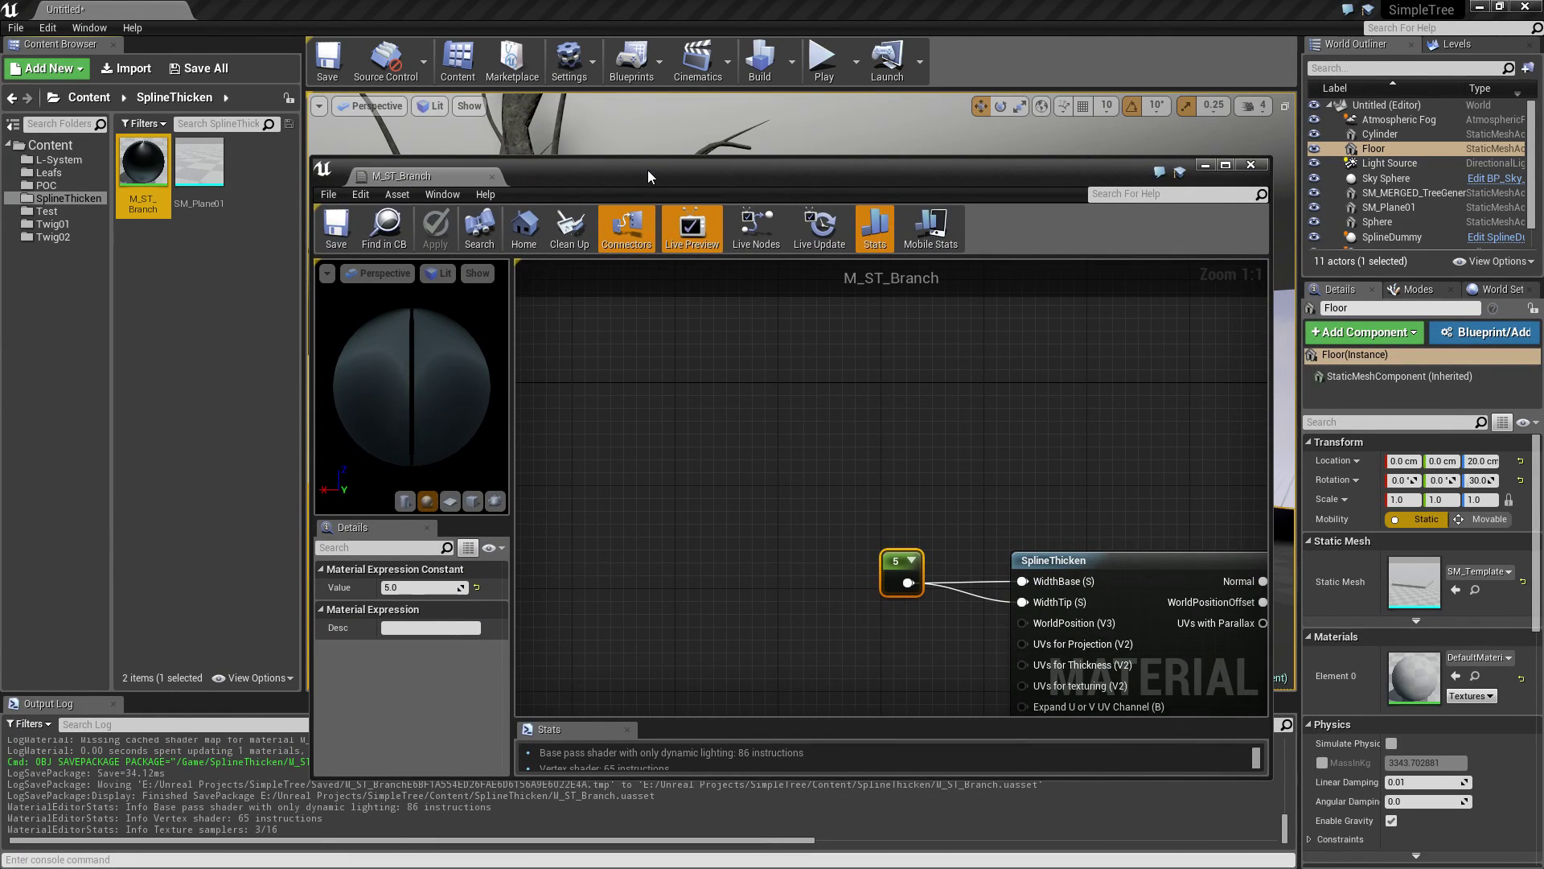
pyautogui.moveTo(856, 181); pyautogui.dragTo(606, 690)
pyautogui.moveTo(801, 391); pyautogui.dragTo(949, 370, button='right')
pyautogui.moveTo(801, 358)
pyautogui.mouseDown(button='right')
pyautogui.moveTo(788, 394)
pyautogui.moveTo(779, 371)
pyautogui.mouseUp(button='right')
pyautogui.moveTo(510, 675); pyautogui.dragTo(731, 94)
pyautogui.moveTo(799, 543); pyautogui.dragTo(660, 395, button='right')
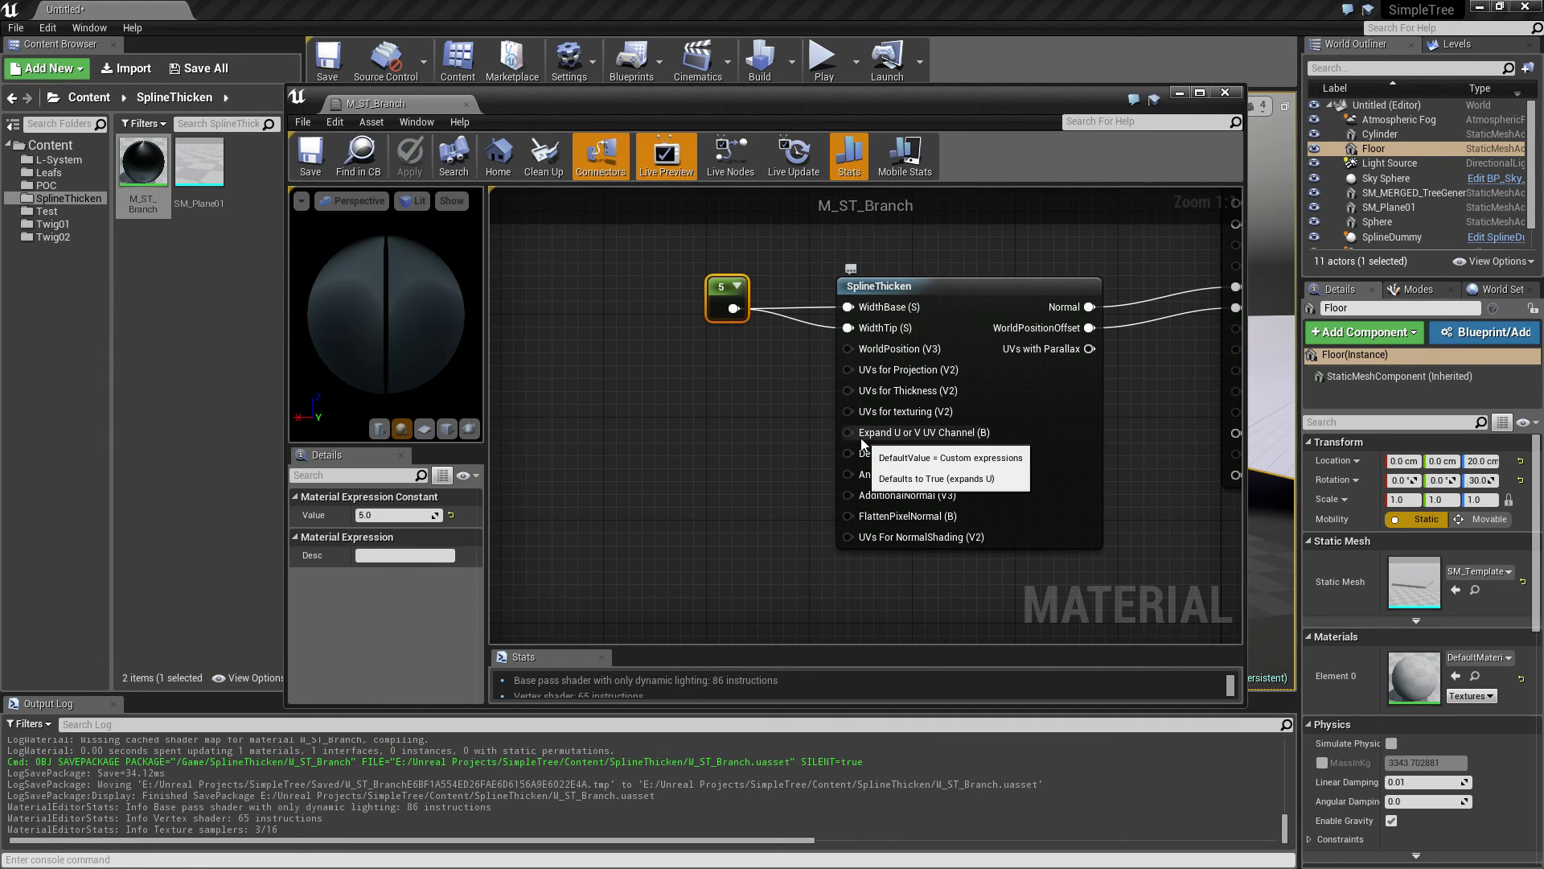
pyautogui.moveTo(731, 428); pyautogui.dragTo(531, 547, button='right')
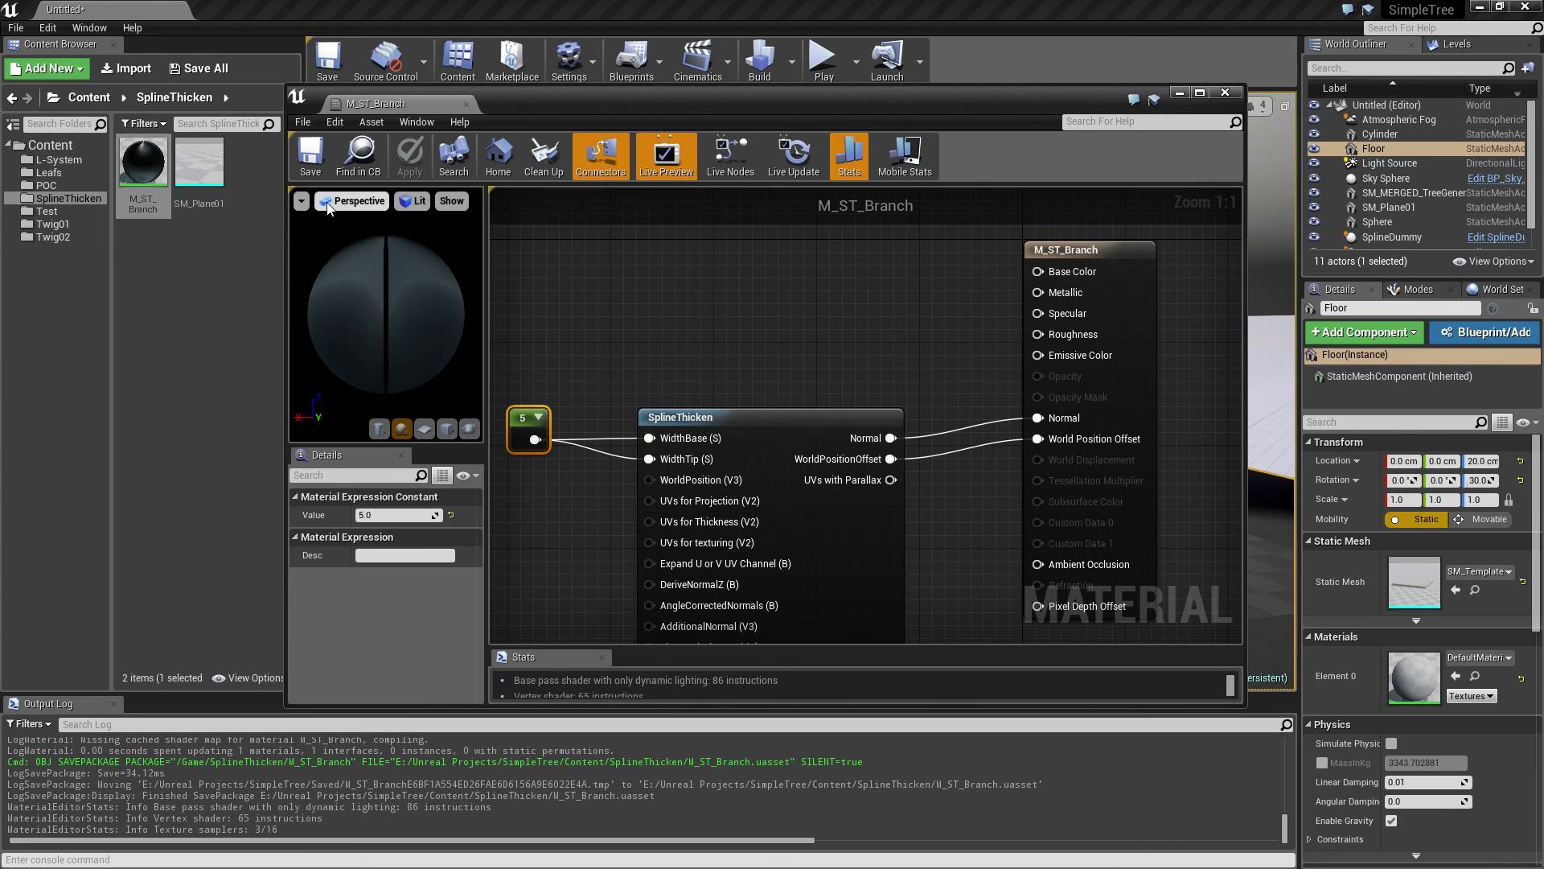
# Step: Make the M_ST_Branch material Two Sided and save it
pyautogui.click(1094, 241)
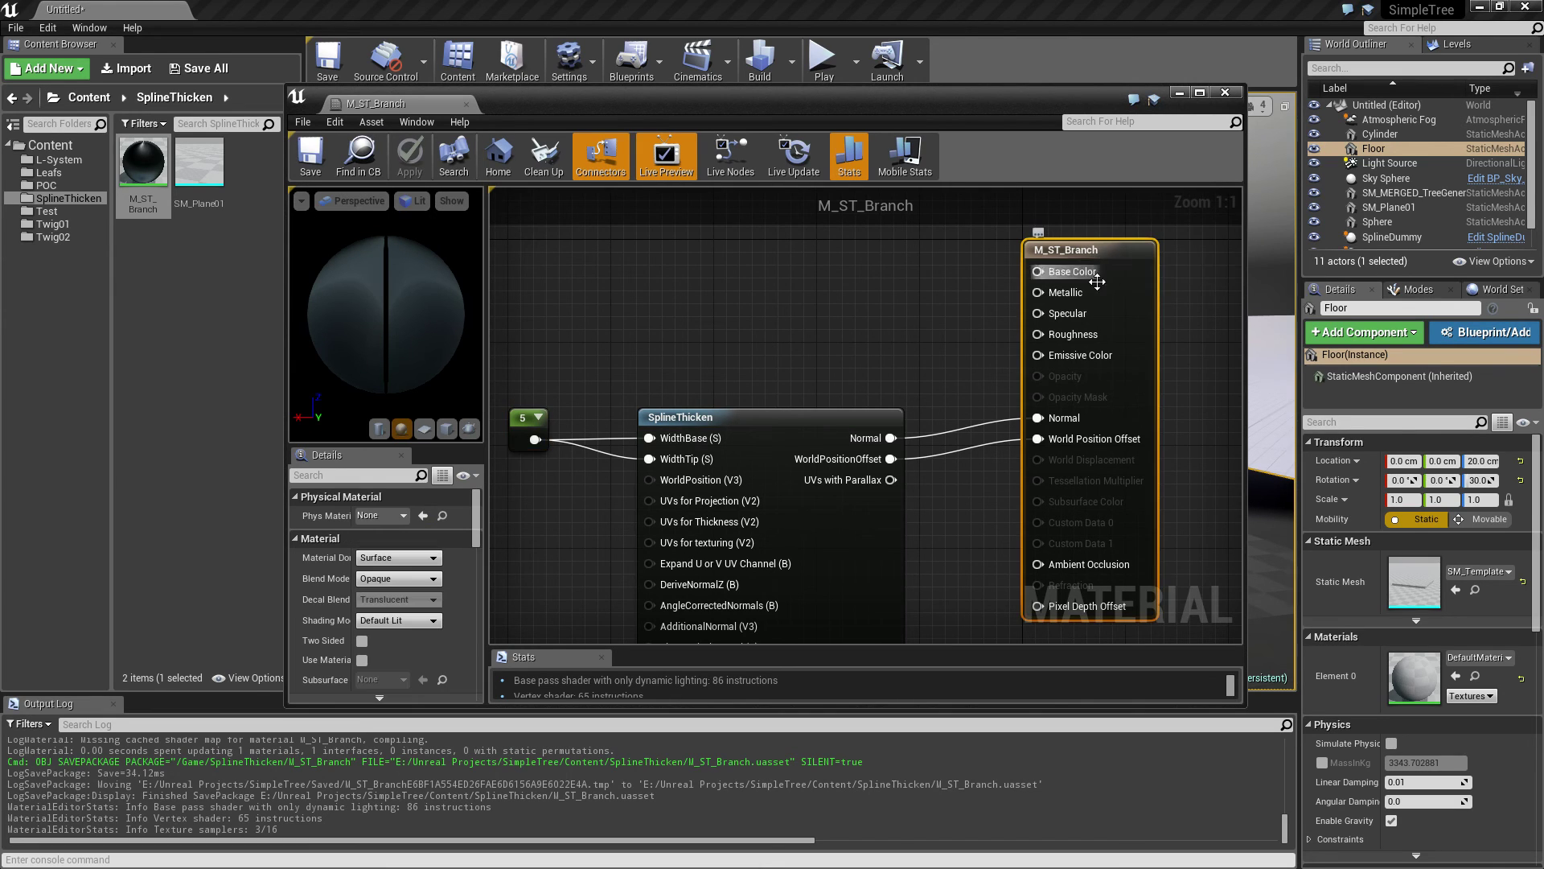
pyautogui.scroll(-3, 451, 617)
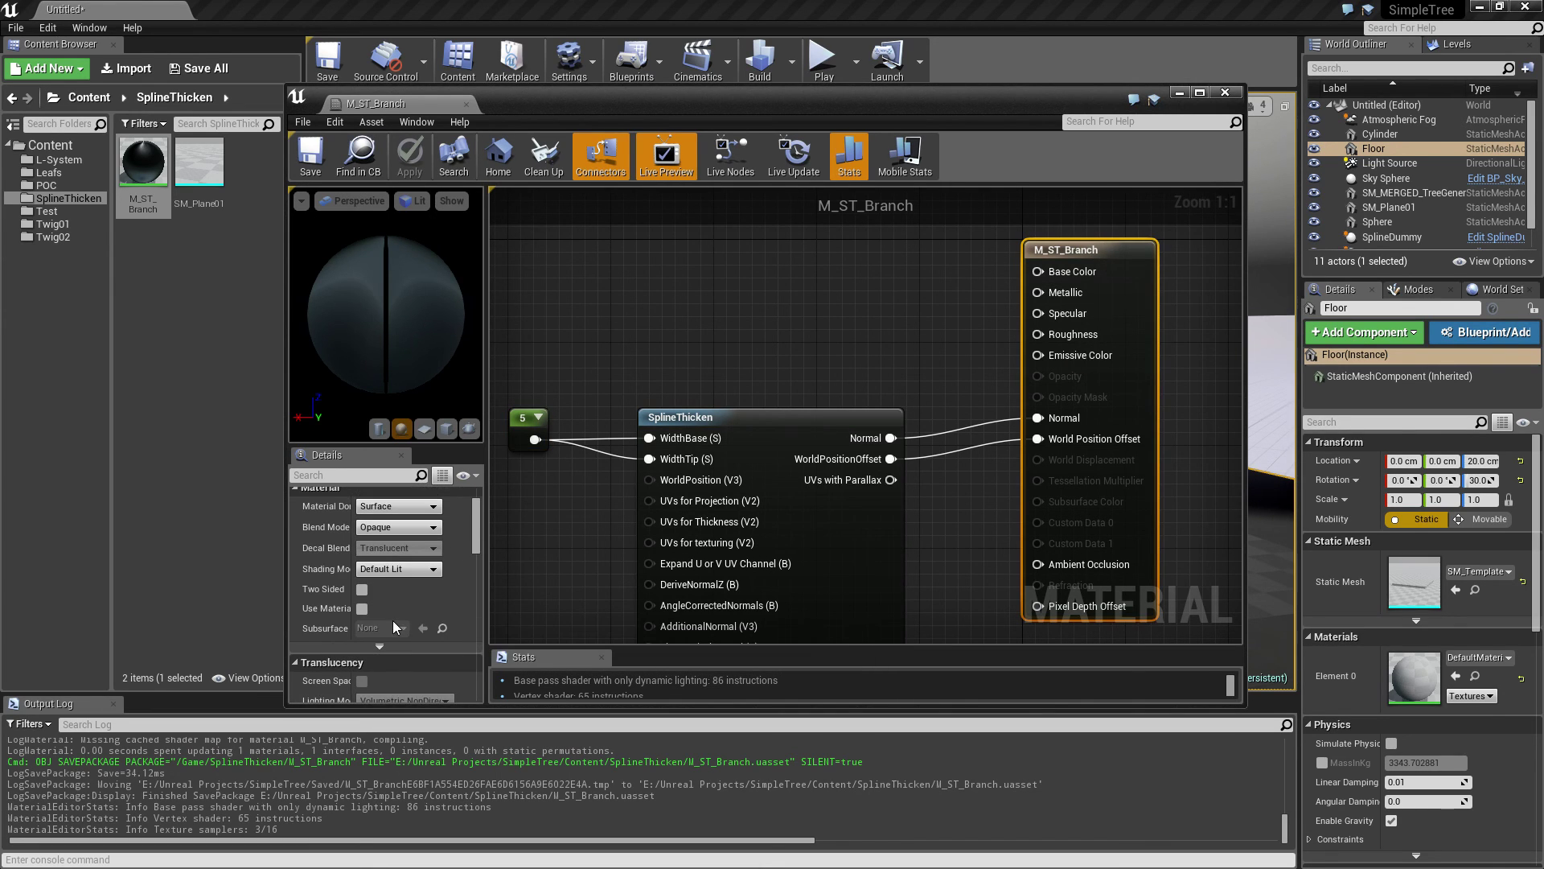
pyautogui.click(362, 590)
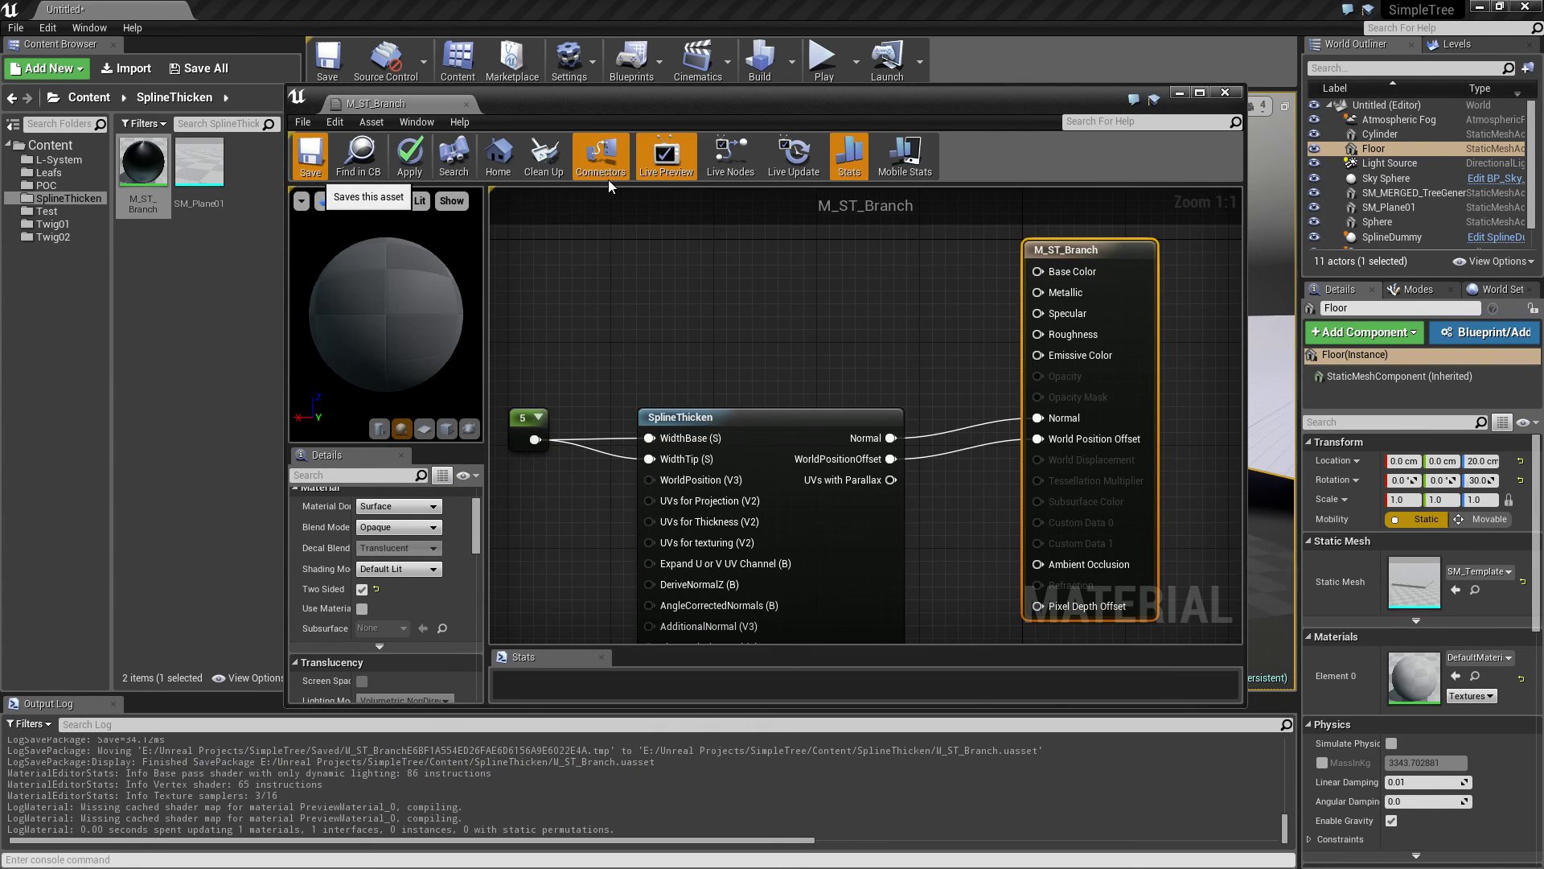
pyautogui.hotkey('ctrl', 's')
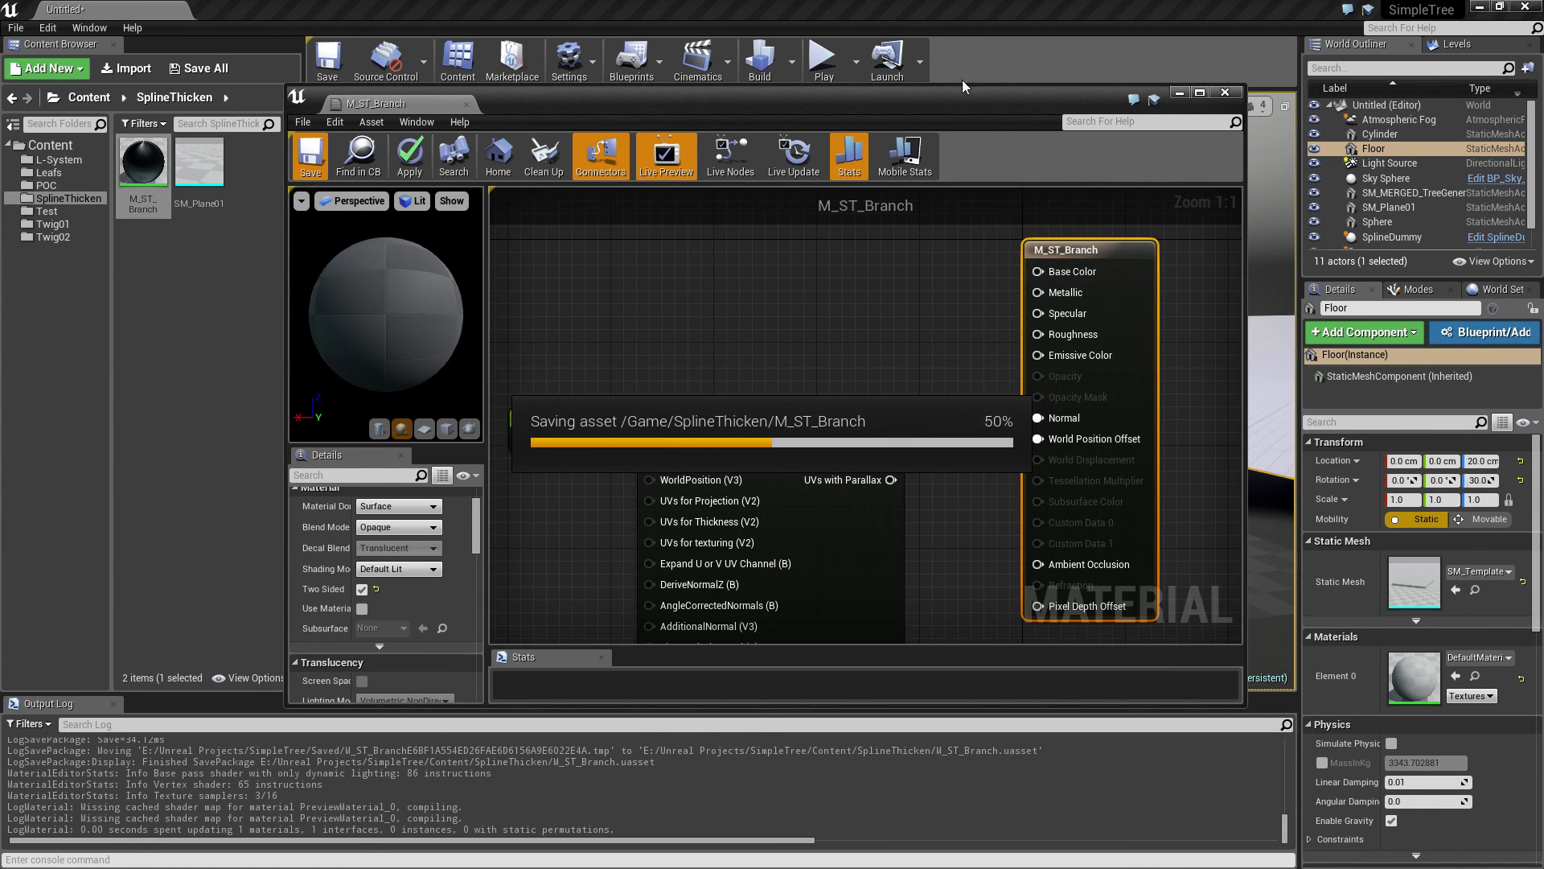
# Step: Minimize the material editor and examine the strip beside the tree from other angles in the level
pyautogui.click(1178, 94)
pyautogui.press('a')
pyautogui.moveTo(801, 391); pyautogui.dragTo(777, 354, button='right')
pyautogui.moveTo(484, 242); pyautogui.dragTo(483, 241, button='right')
pyautogui.click(481, 230)
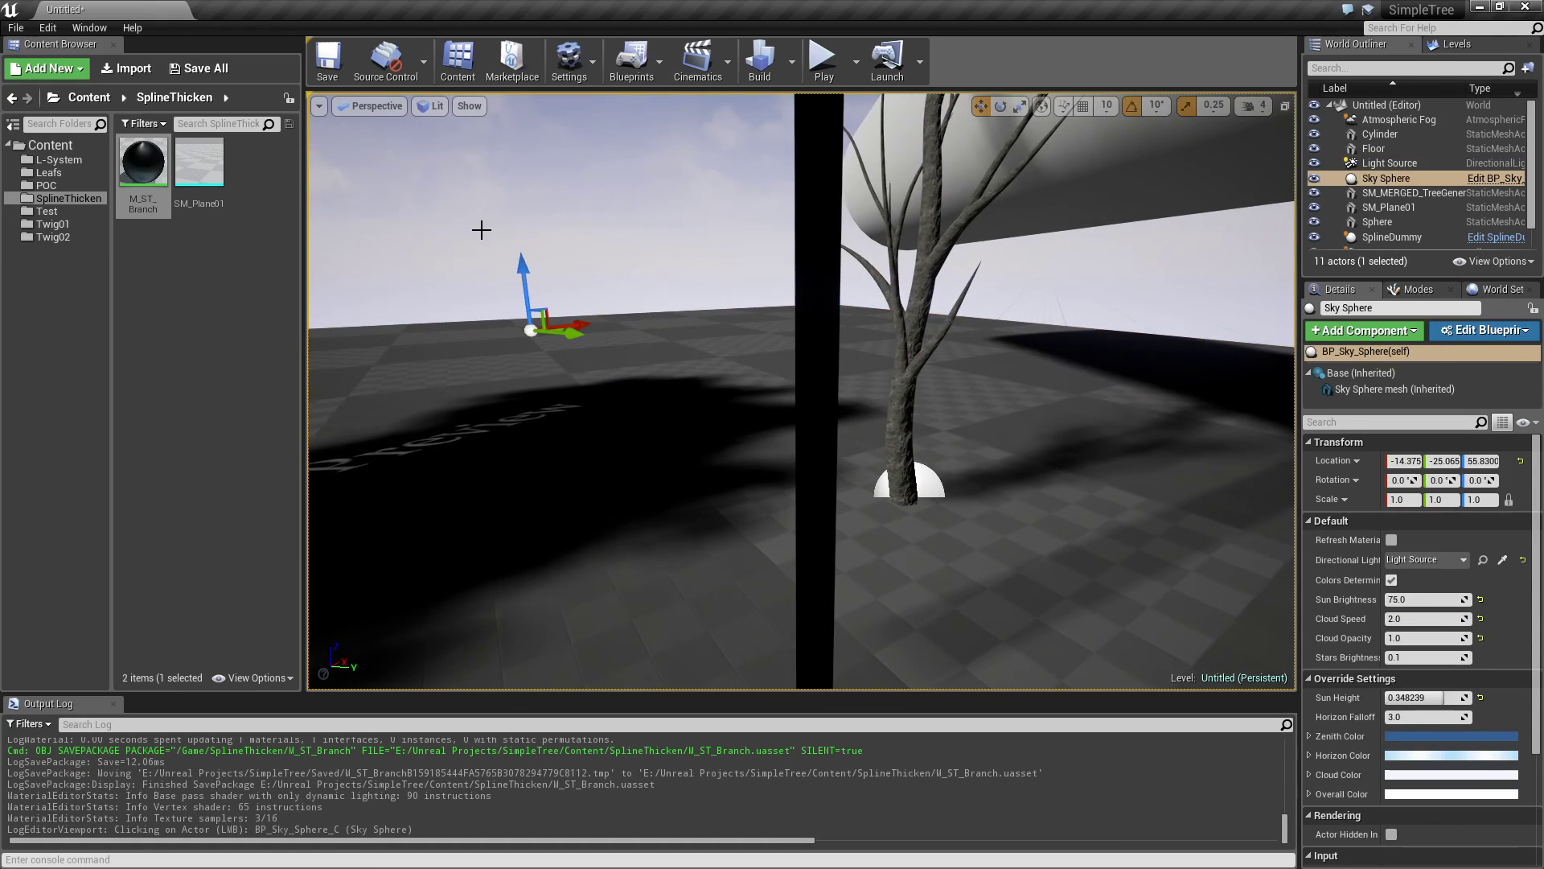
# Step: Add a constant of 0 to the M_ST_Branch graph, connect it to SplineThicken's WidthTip input, and save the material
pyautogui.moveTo(722, 323); pyautogui.dragTo(722, 322, button='right')
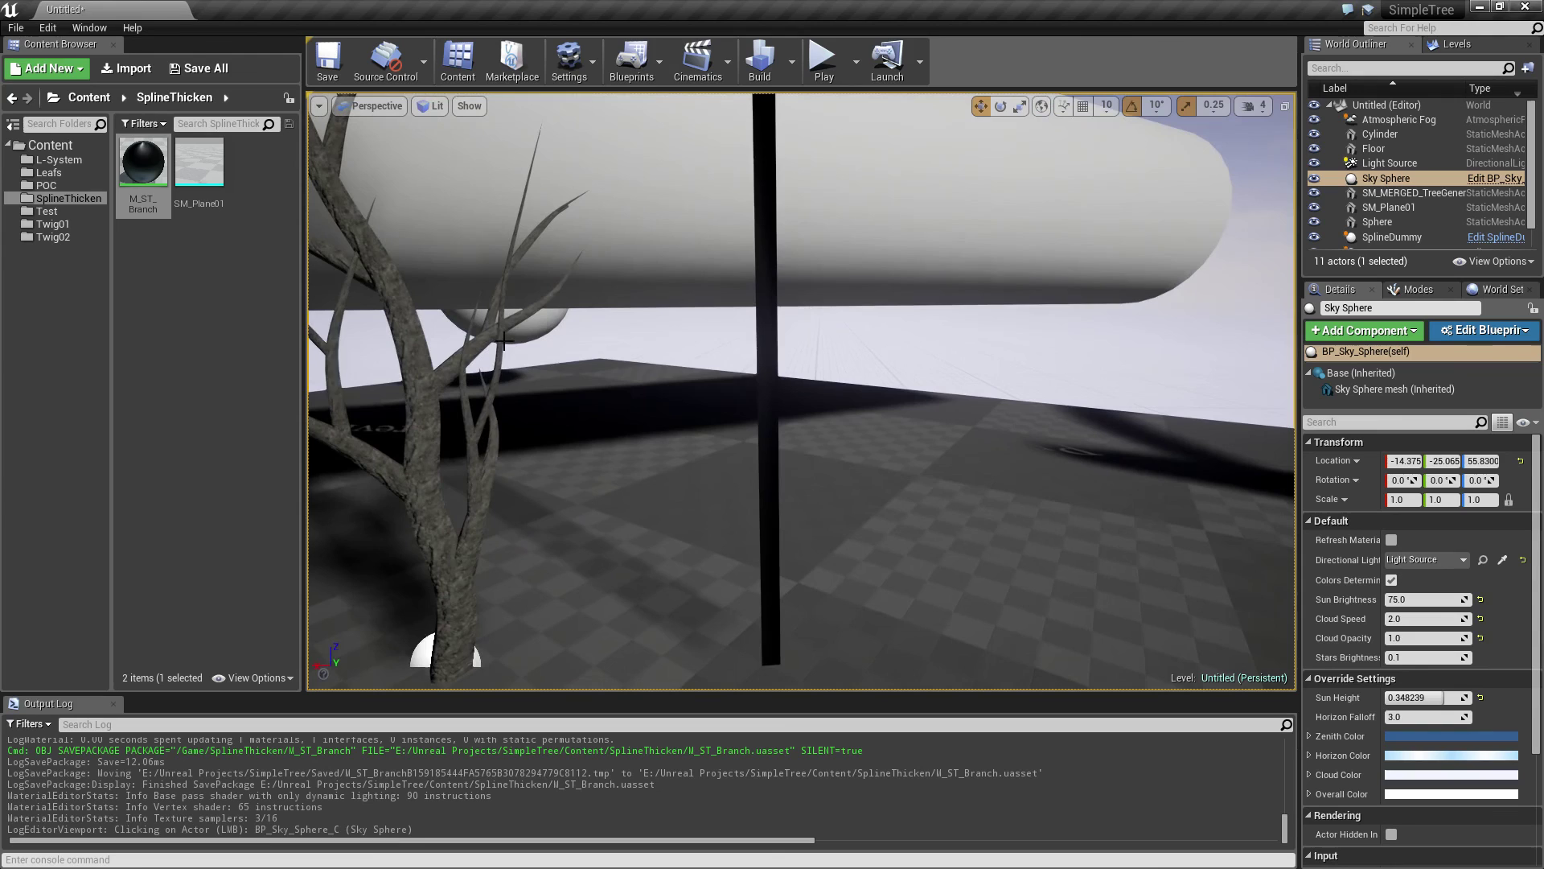
pyautogui.doubleClick(199, 169)
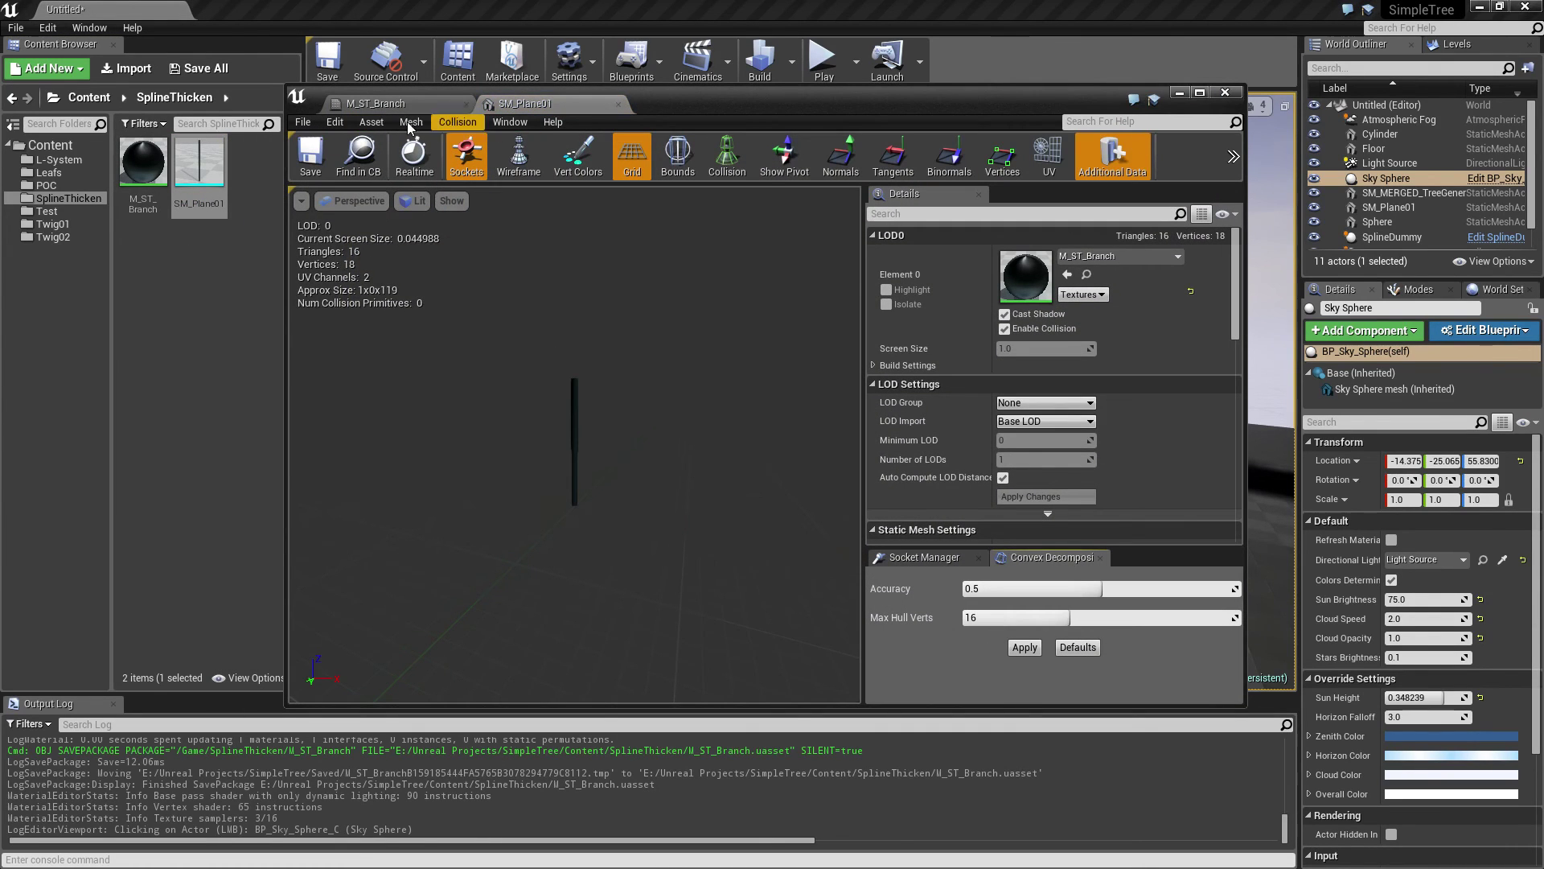
pyautogui.click(376, 103)
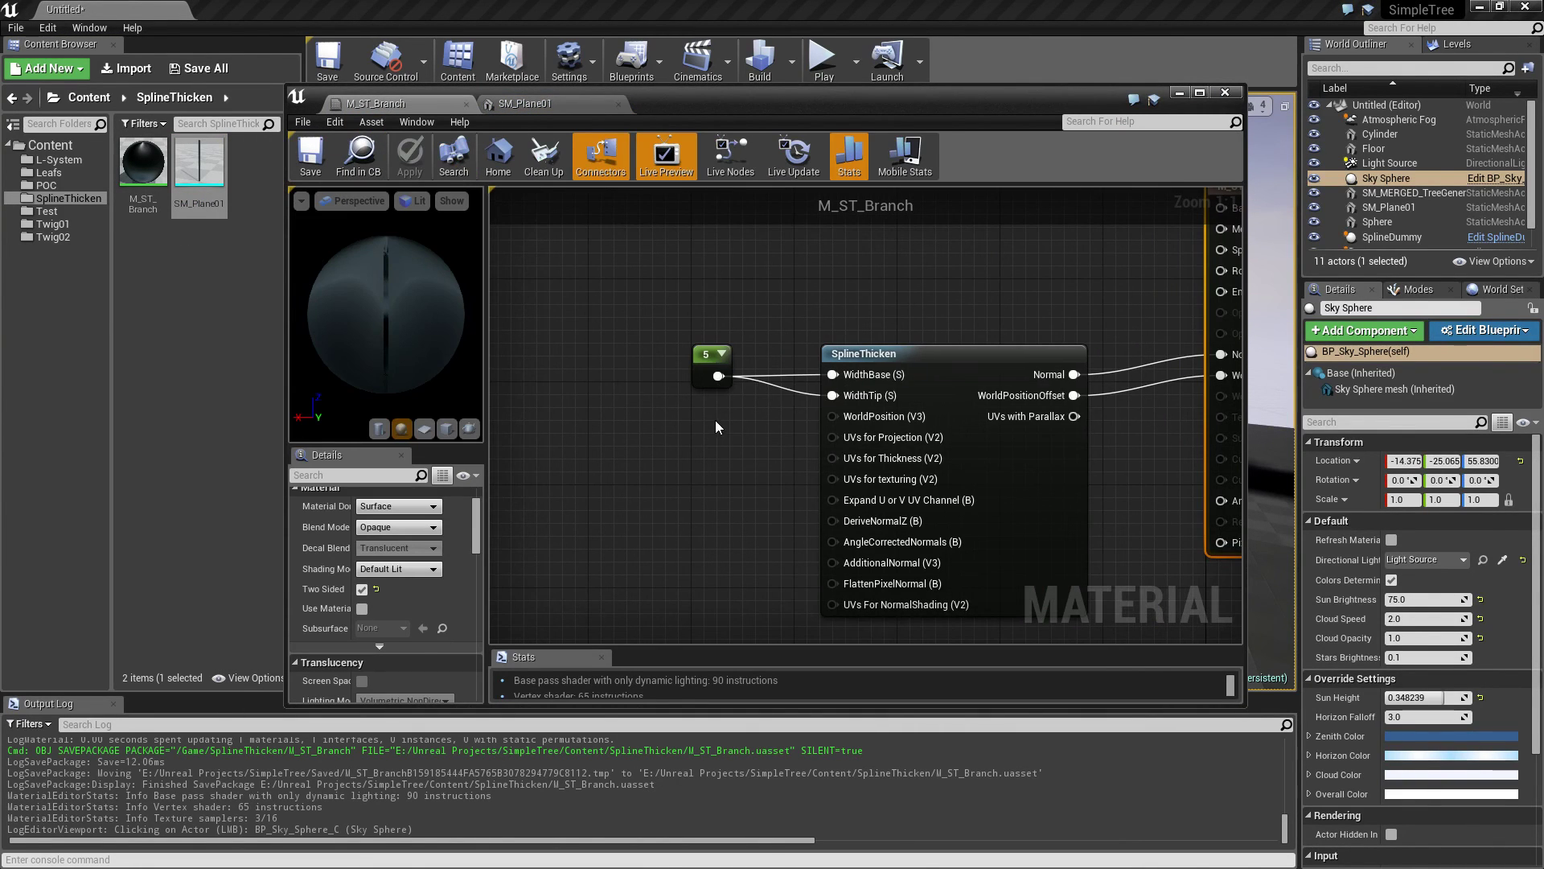
pyautogui.click(707, 422)
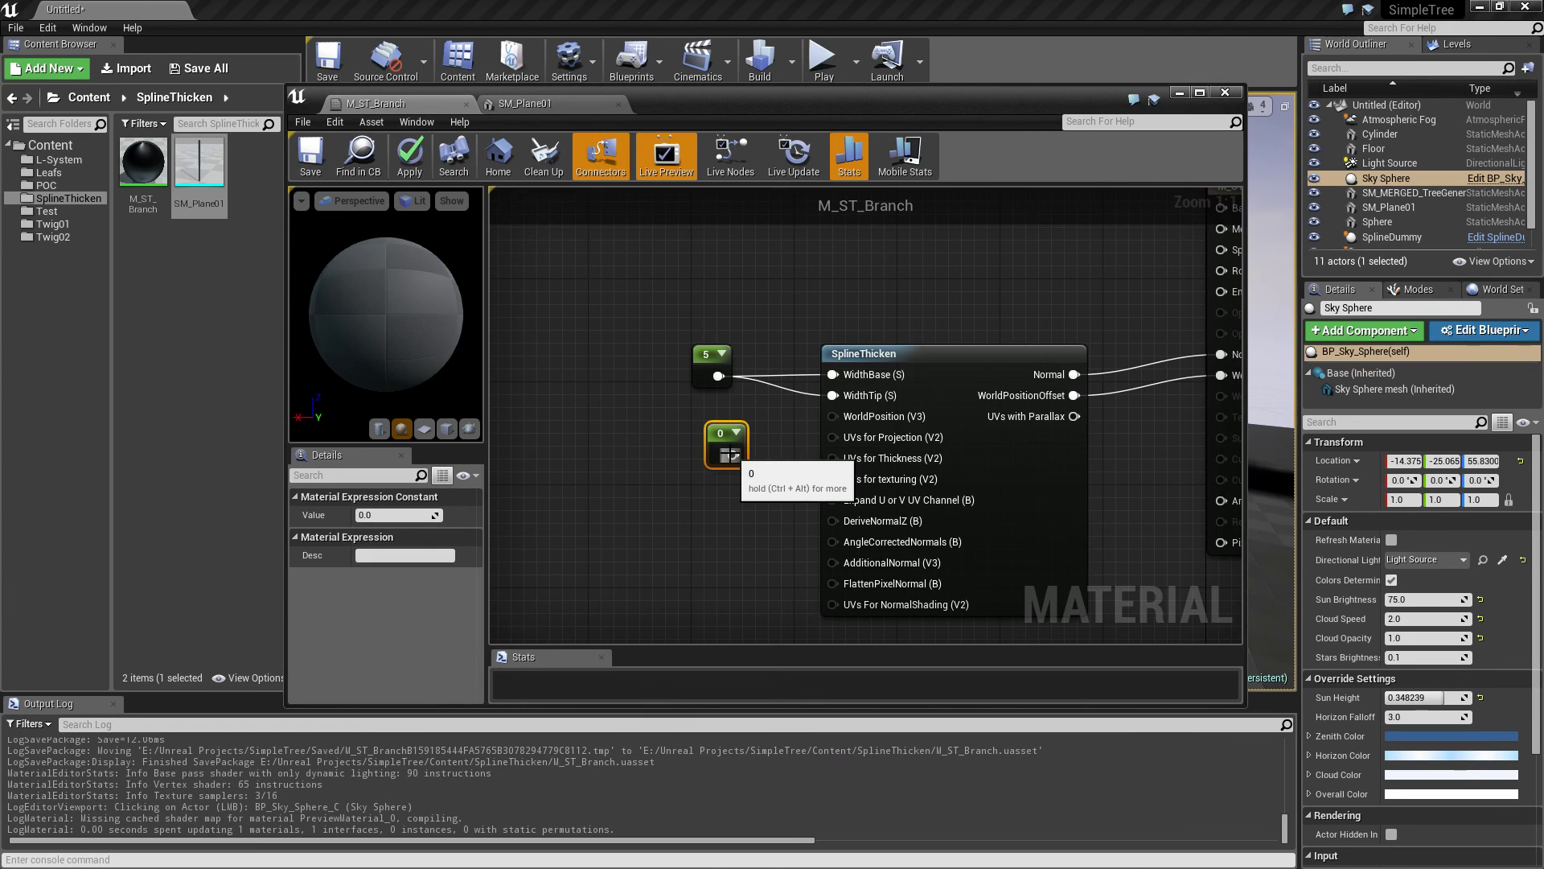
pyautogui.moveTo(732, 454); pyautogui.dragTo(840, 394)
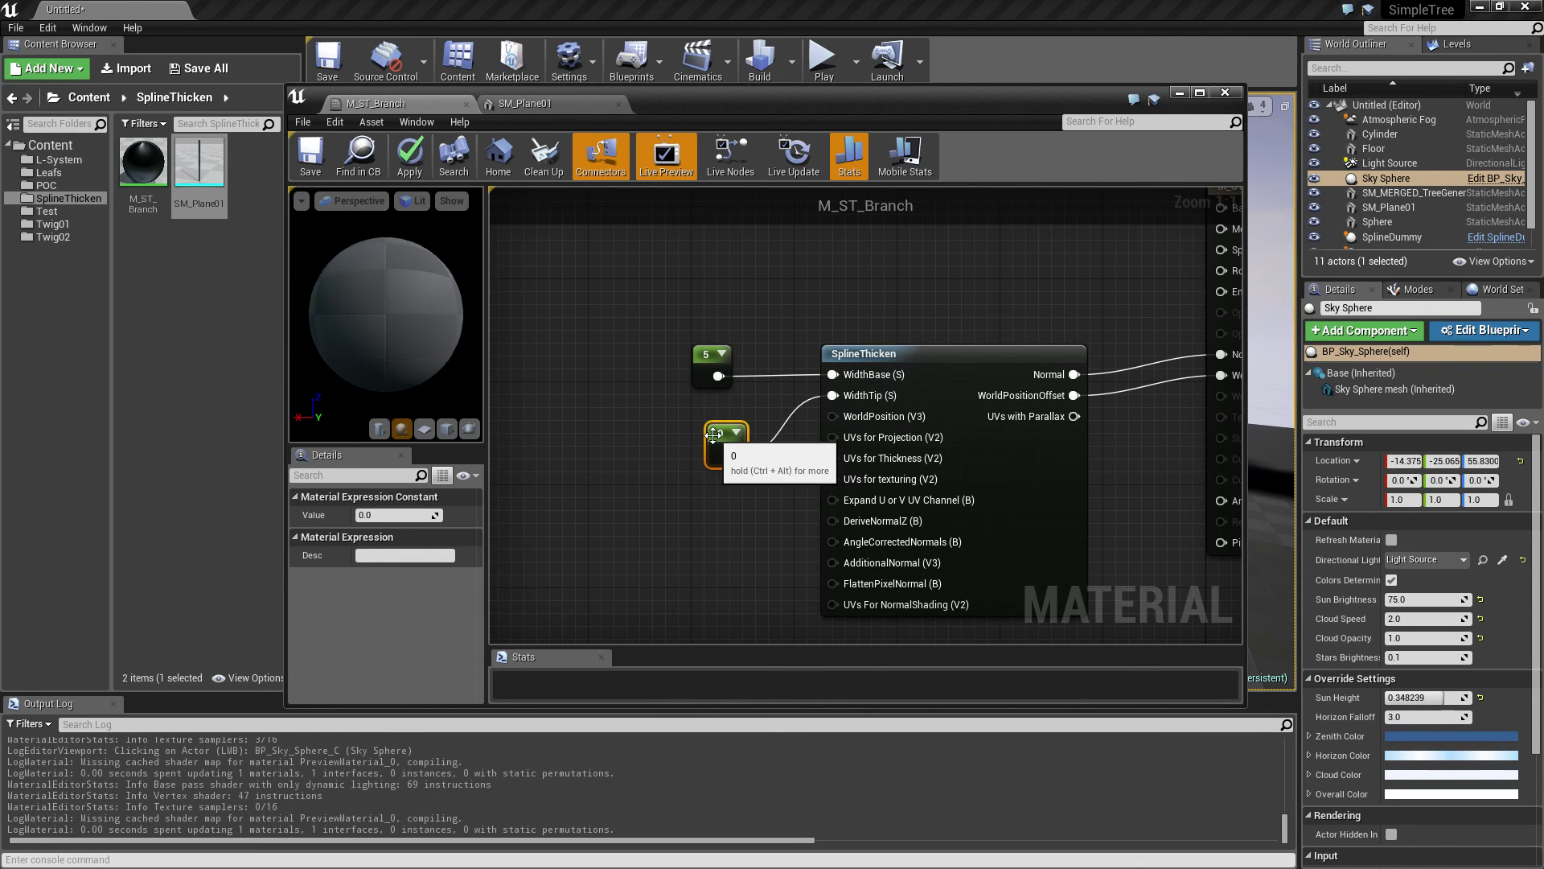
pyautogui.moveTo(715, 433); pyautogui.dragTo(701, 419)
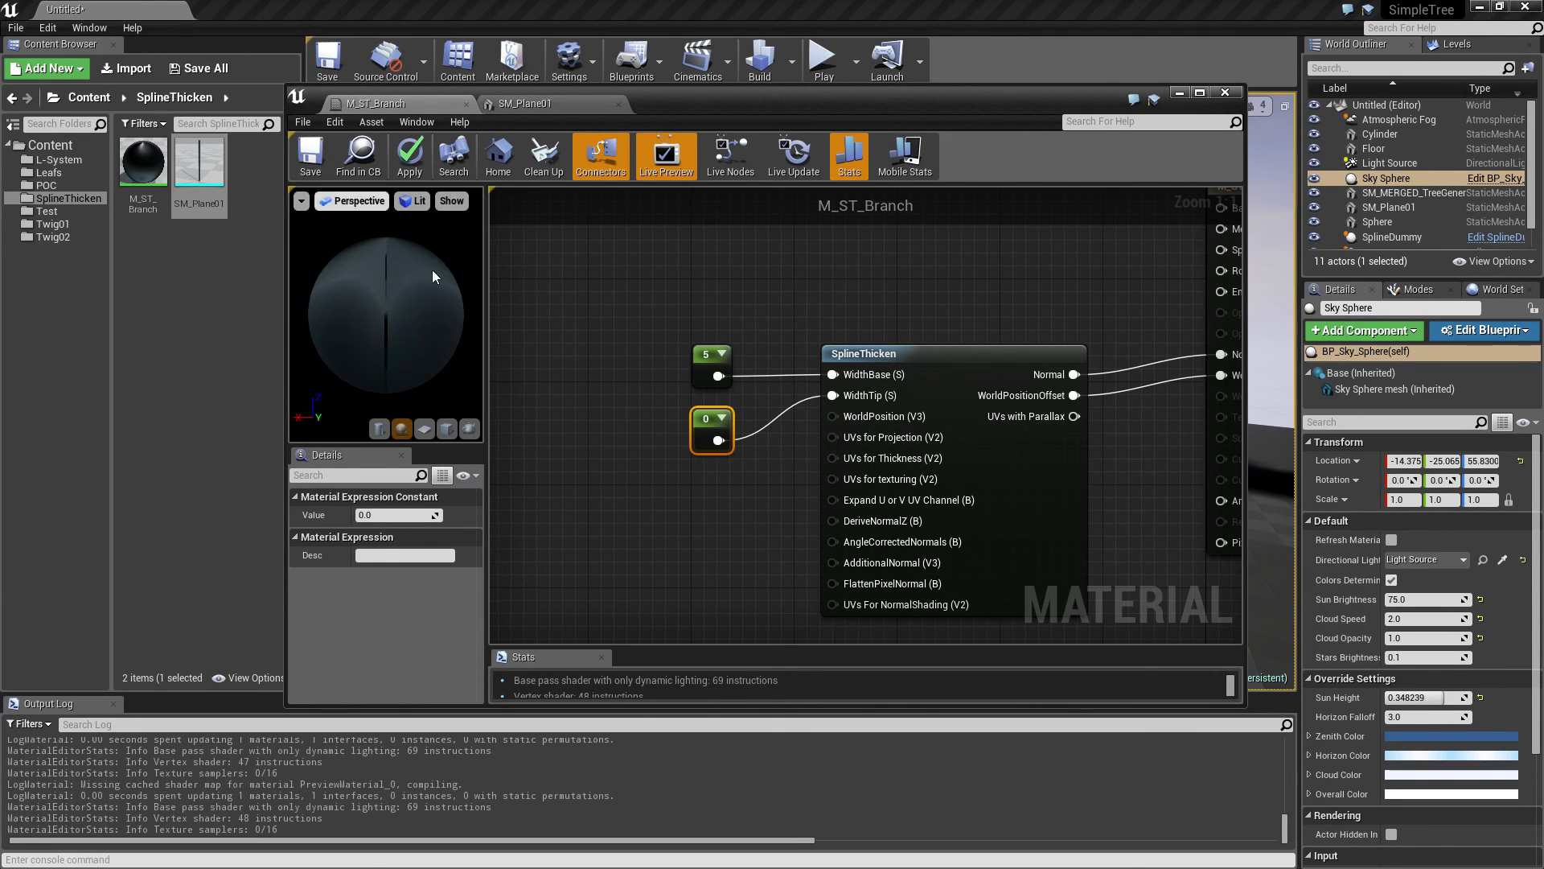
pyautogui.click(310, 155)
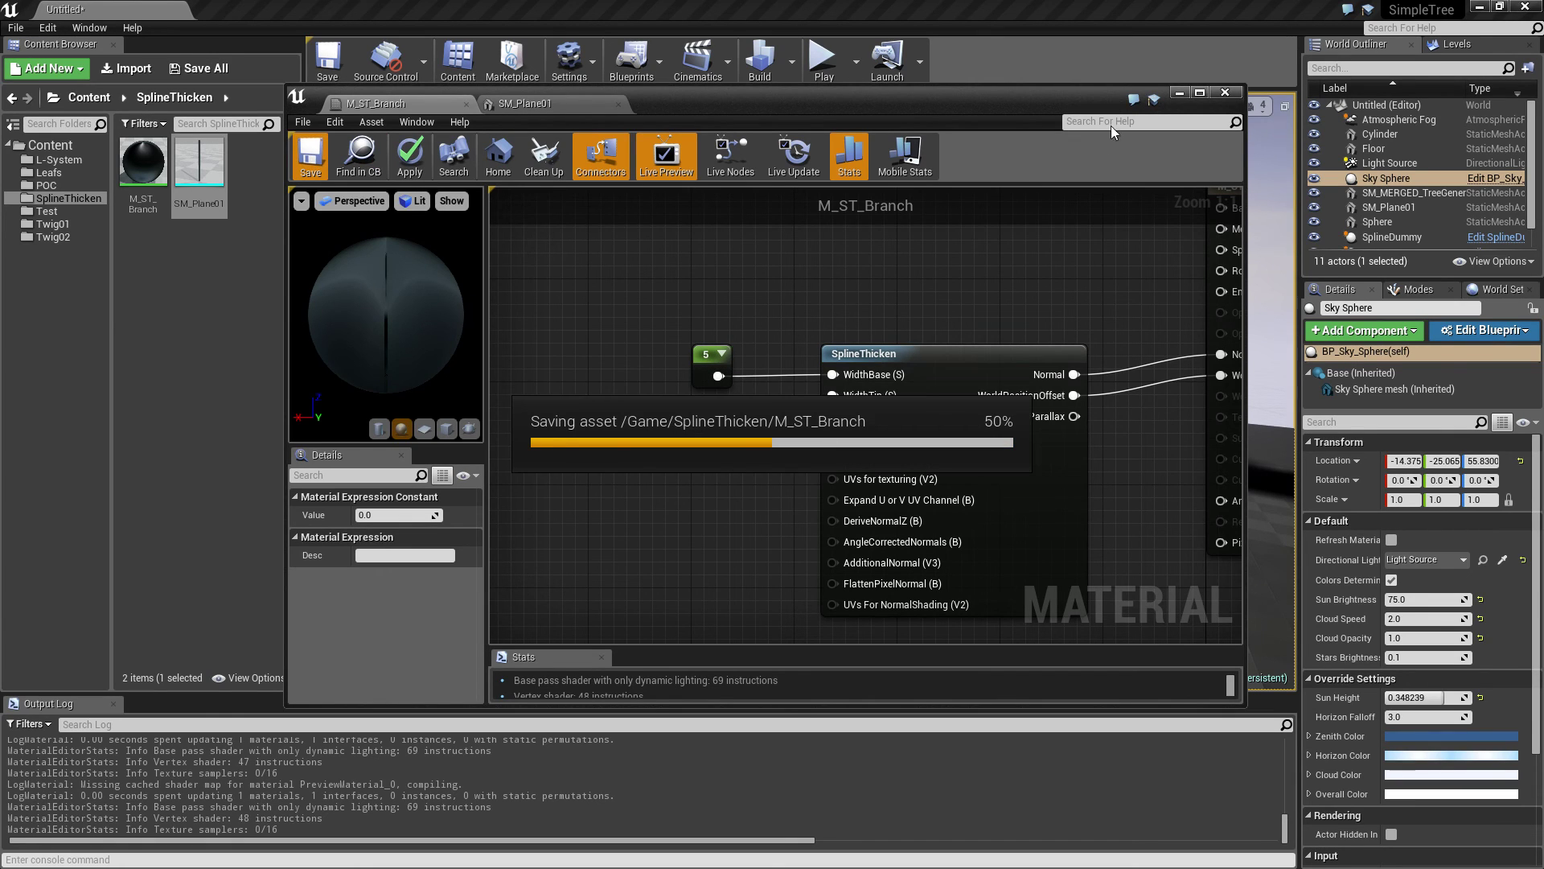
pyautogui.click(1180, 93)
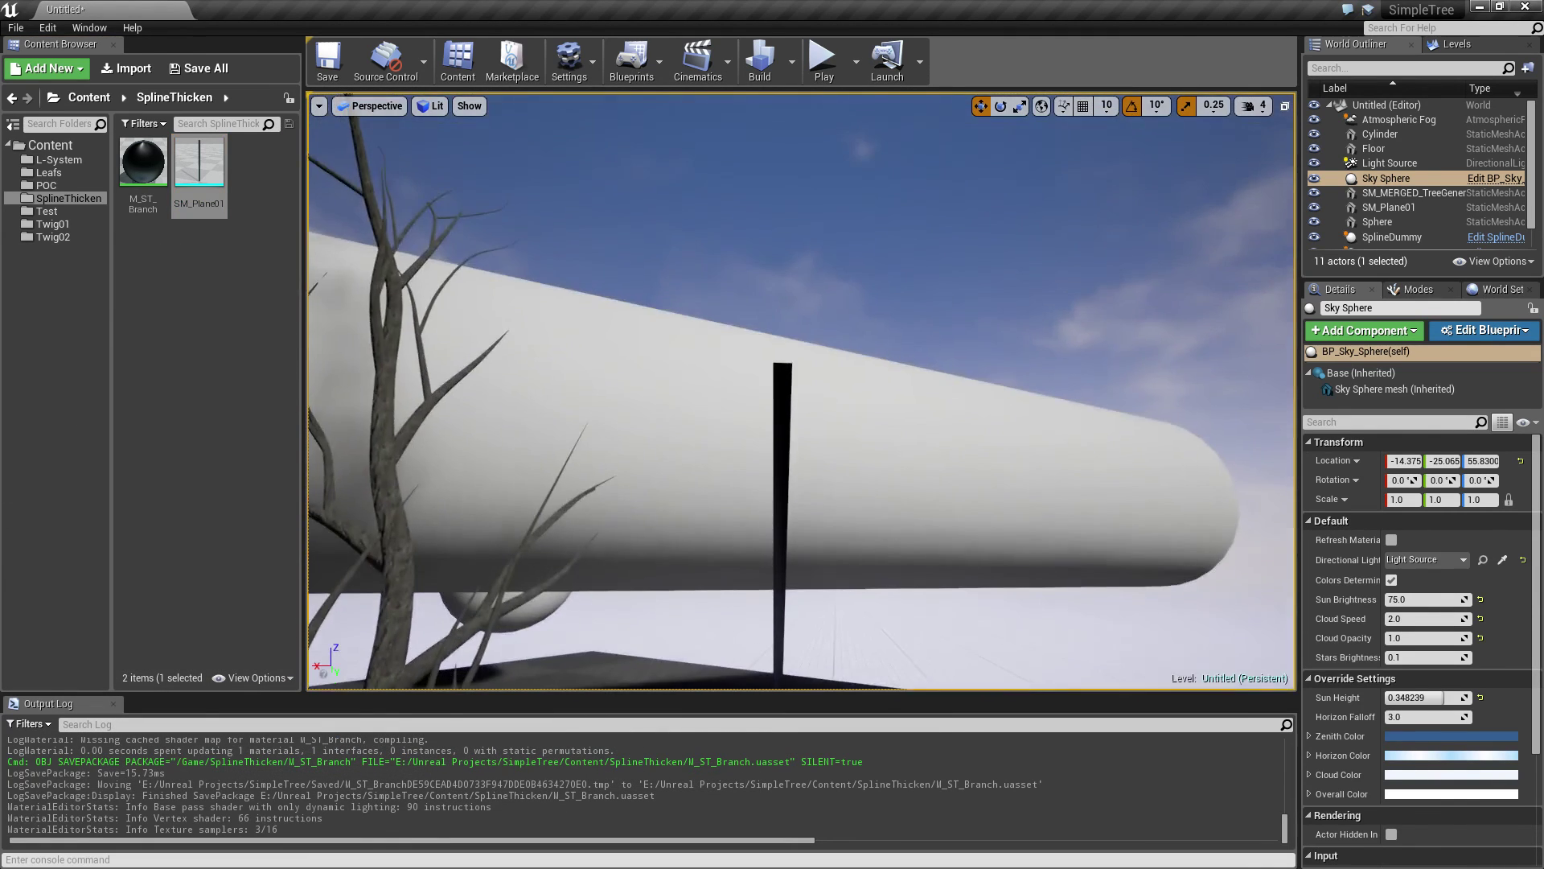
# Step: Set the constant feeding WidthTip in M_ST_Branch to 0.5 and save the material
pyautogui.moveTo(800, 391)
pyautogui.mouseDown(button='right')
pyautogui.moveTo(797, 535)
pyautogui.moveTo(724, 531)
pyautogui.moveTo(801, 391)
pyautogui.mouseUp(button='right')
pyautogui.moveTo(832, 451)
pyautogui.mouseDown(button='right')
pyautogui.moveTo(804, 386)
pyautogui.moveTo(832, 451)
pyautogui.mouseUp(button='right')
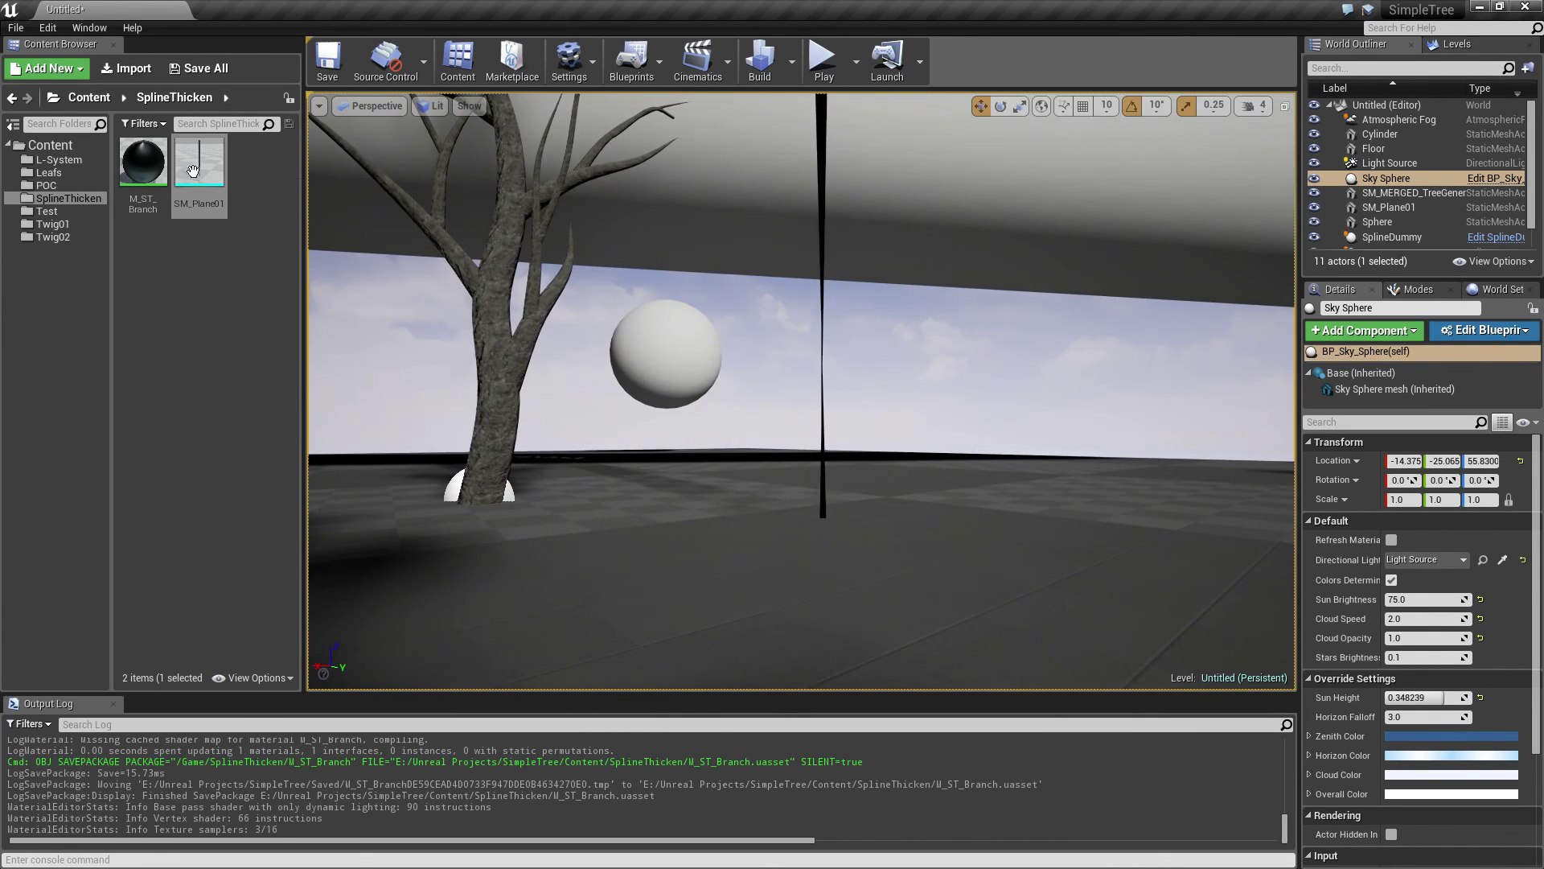
pyautogui.doubleClick(143, 165)
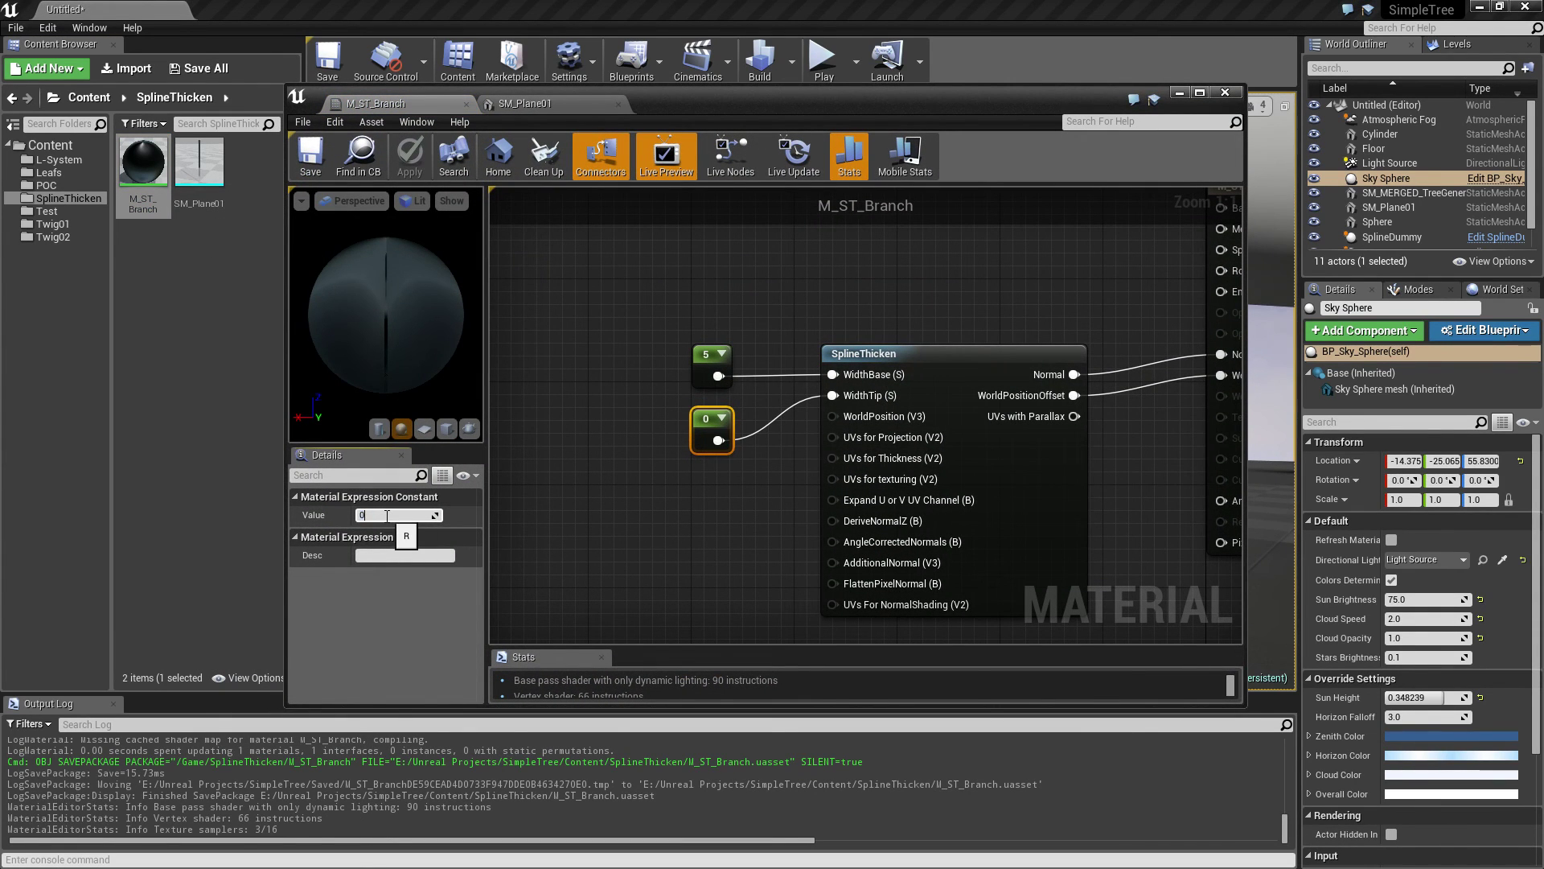
pyautogui.write('.5')
pyautogui.press('Return')
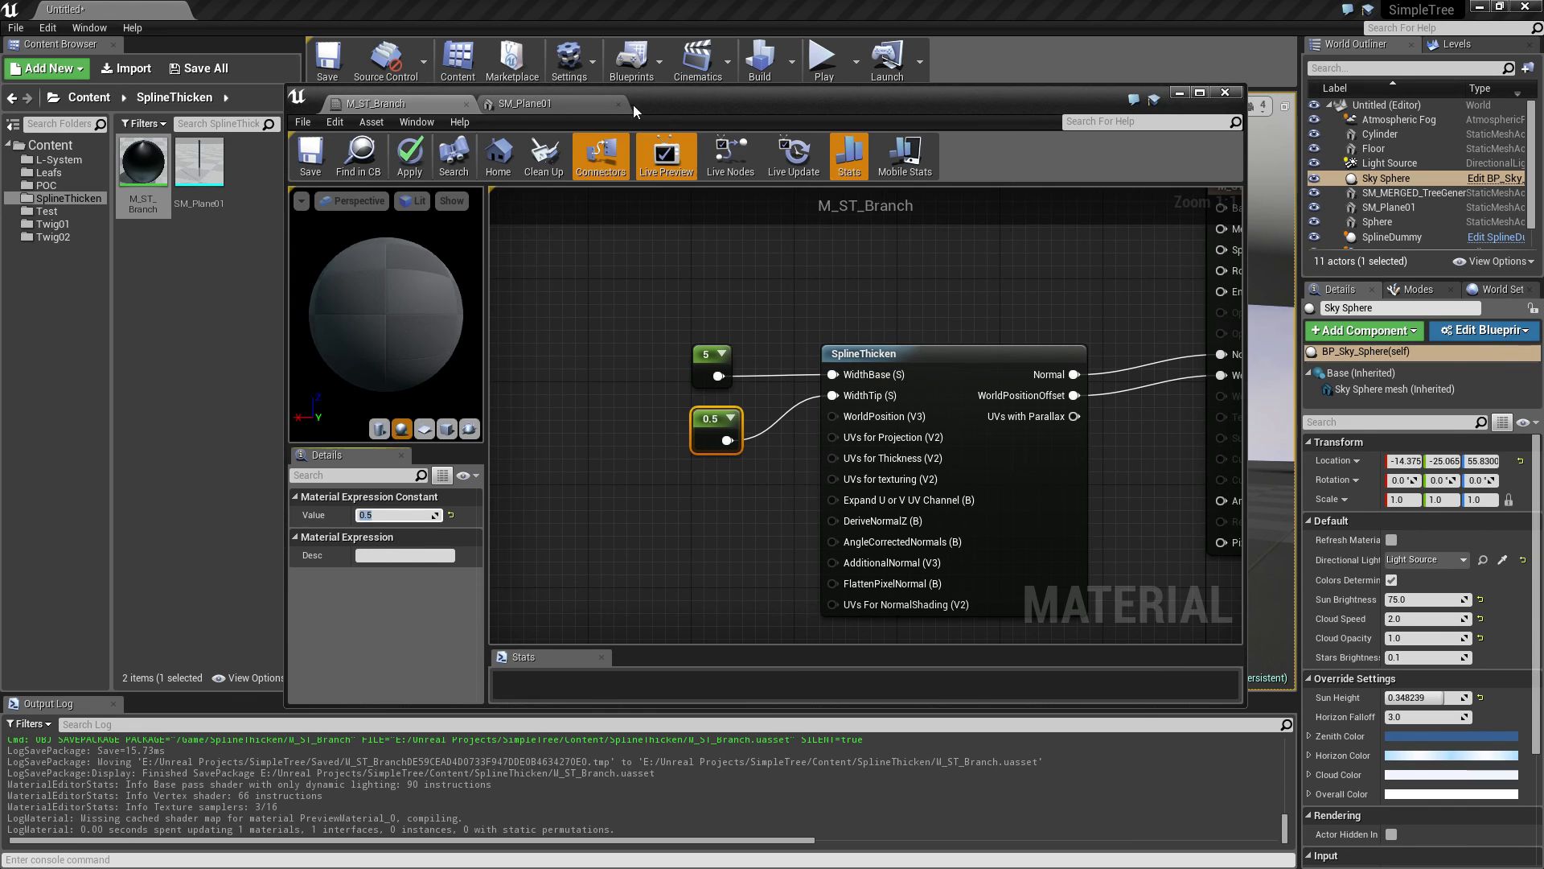
pyautogui.moveTo(634, 104); pyautogui.dragTo(1106, 350)
pyautogui.click(782, 394)
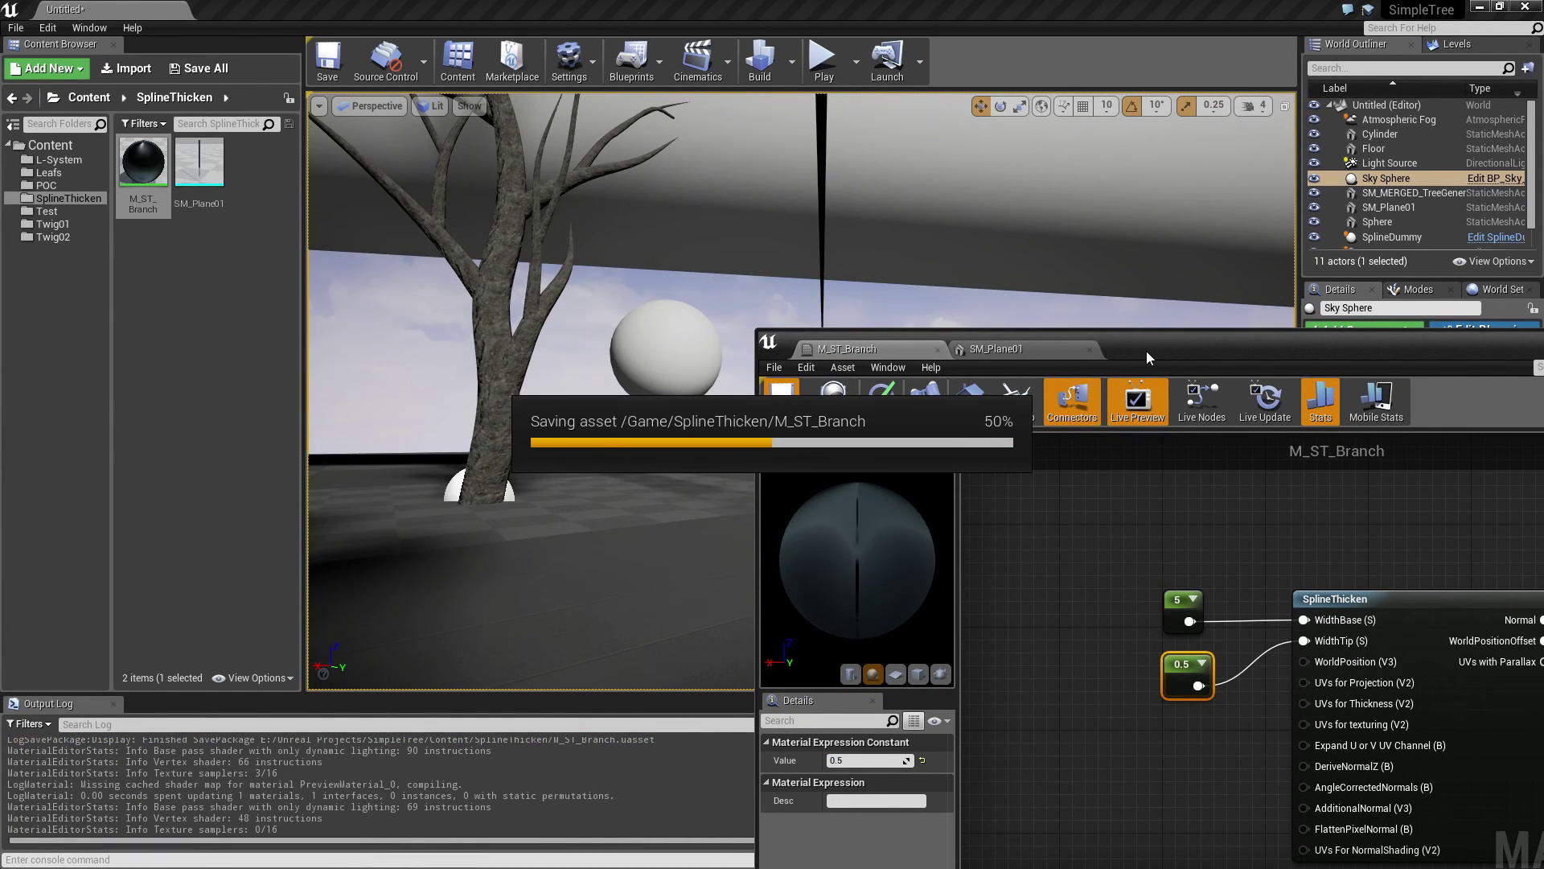
pyautogui.moveTo(1146, 351); pyautogui.dragTo(649, 105)
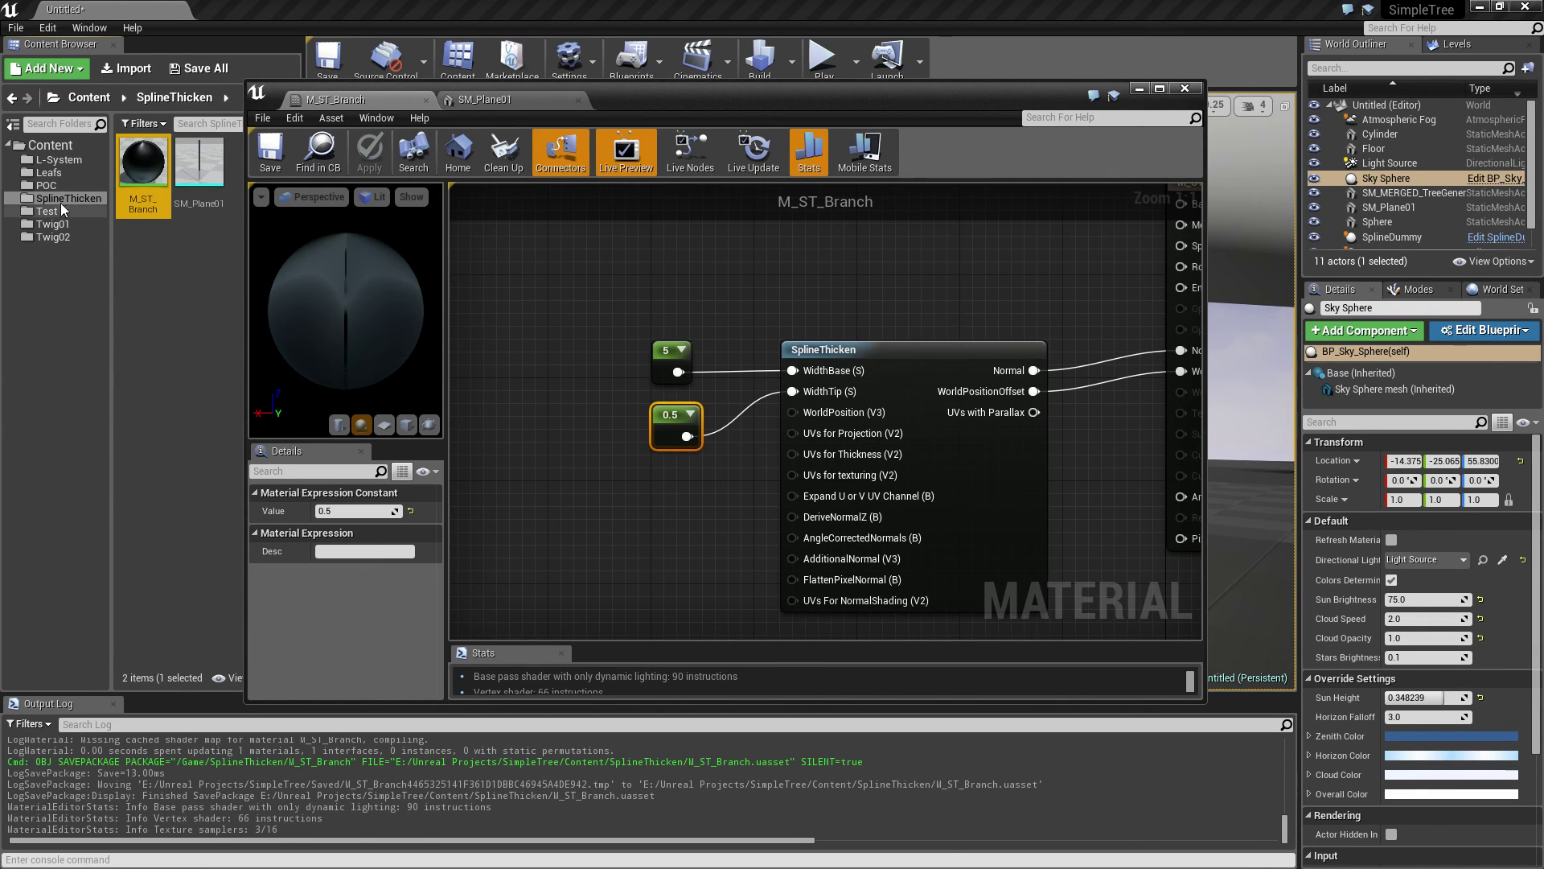
# Step: Add the old-tree-bark-wallpaper-tropical texture from the Twig01 folder to the material graph and connect it to Base Color
pyautogui.click(45, 228)
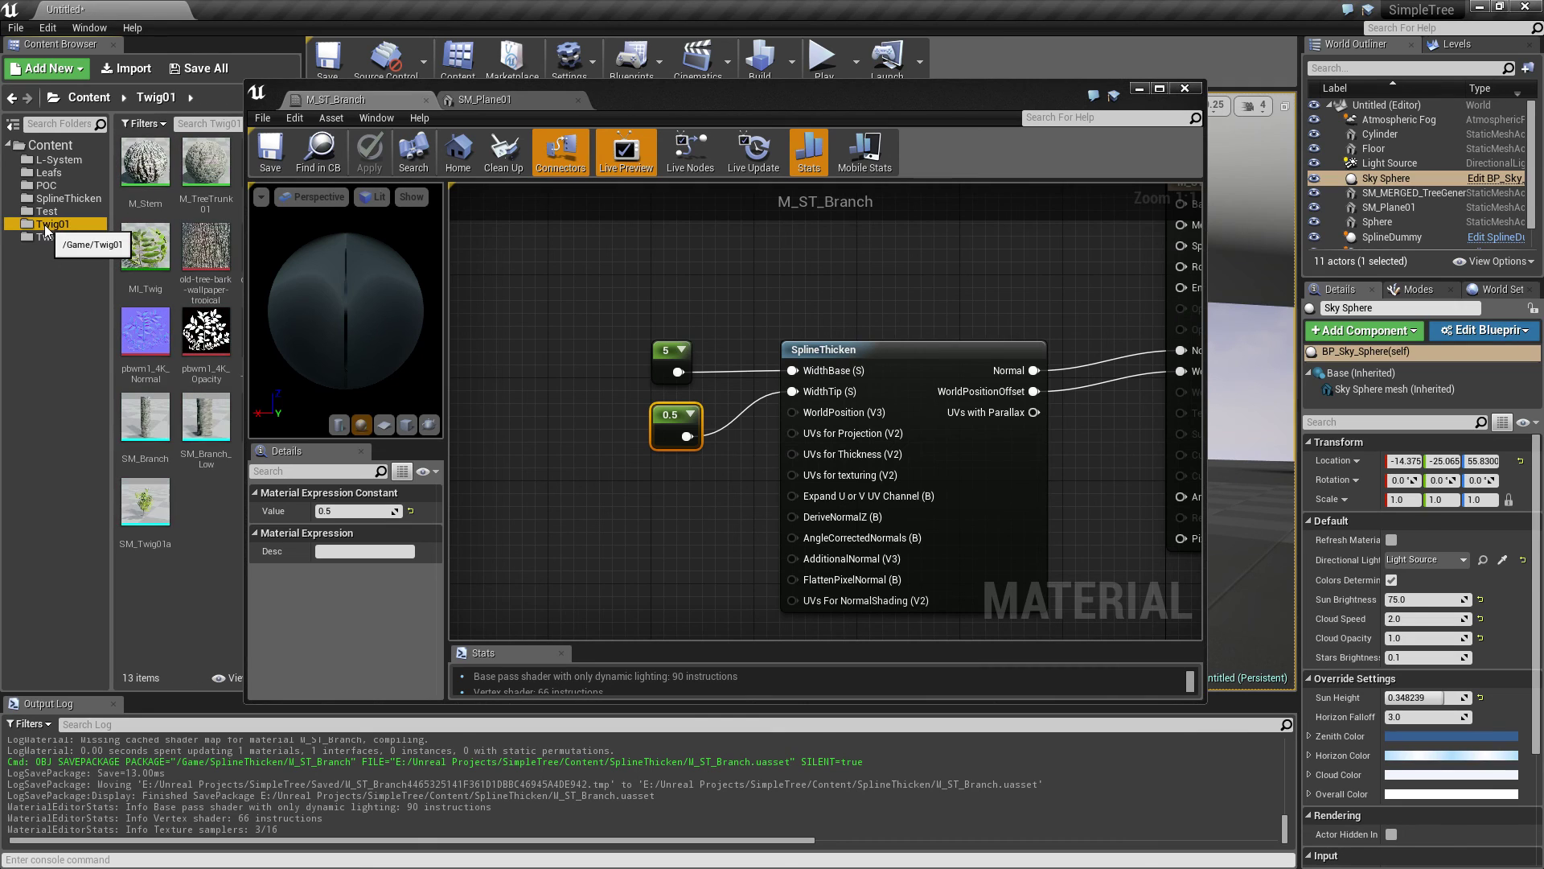
pyautogui.click(44, 237)
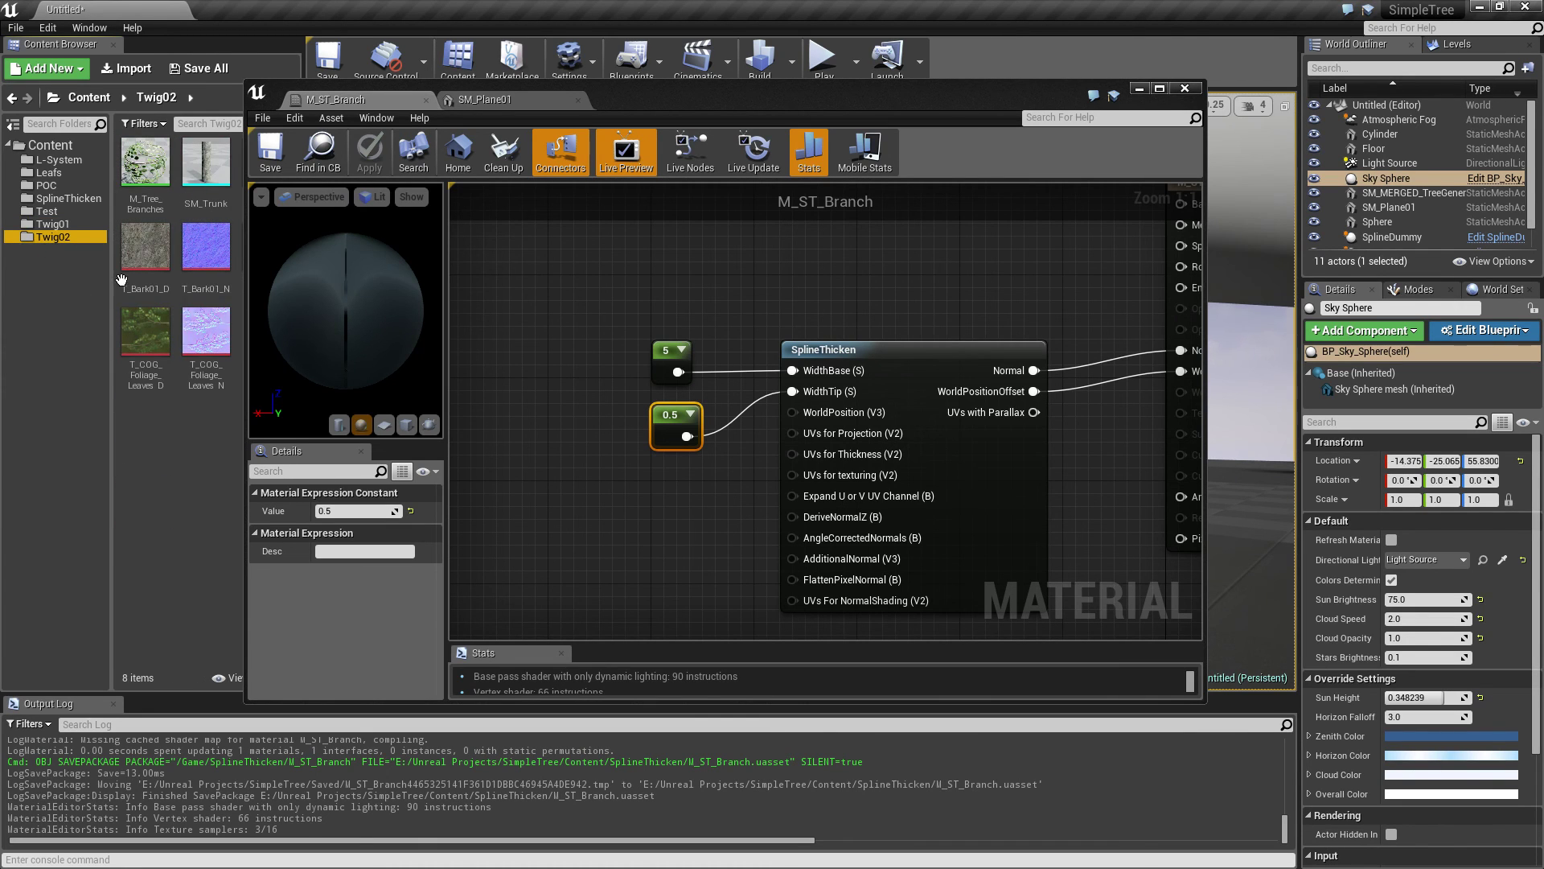
pyautogui.click(48, 224)
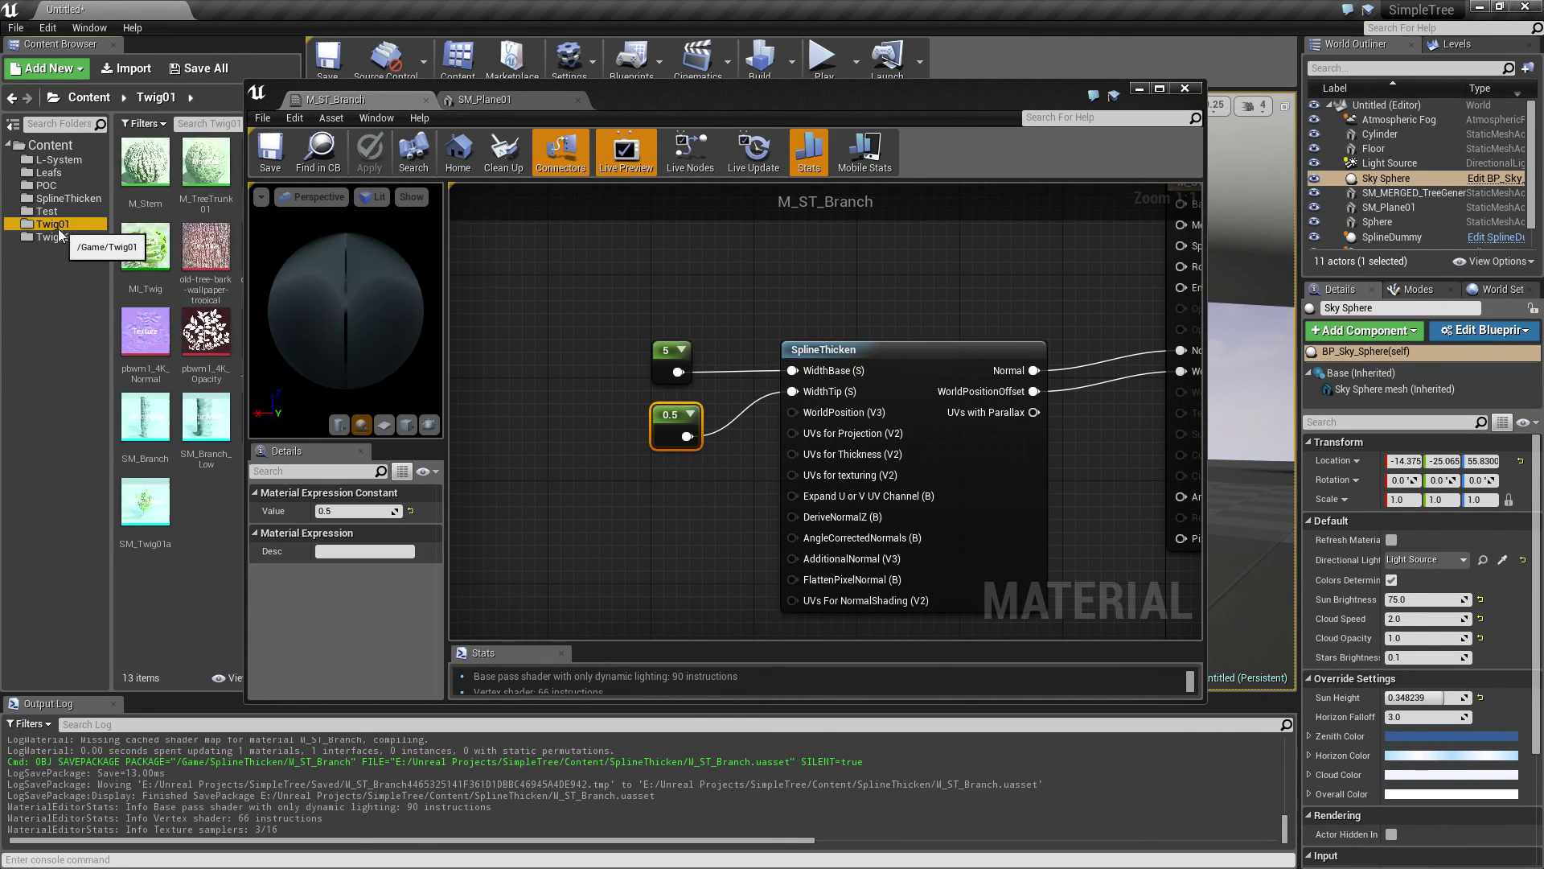
pyautogui.click(206, 250)
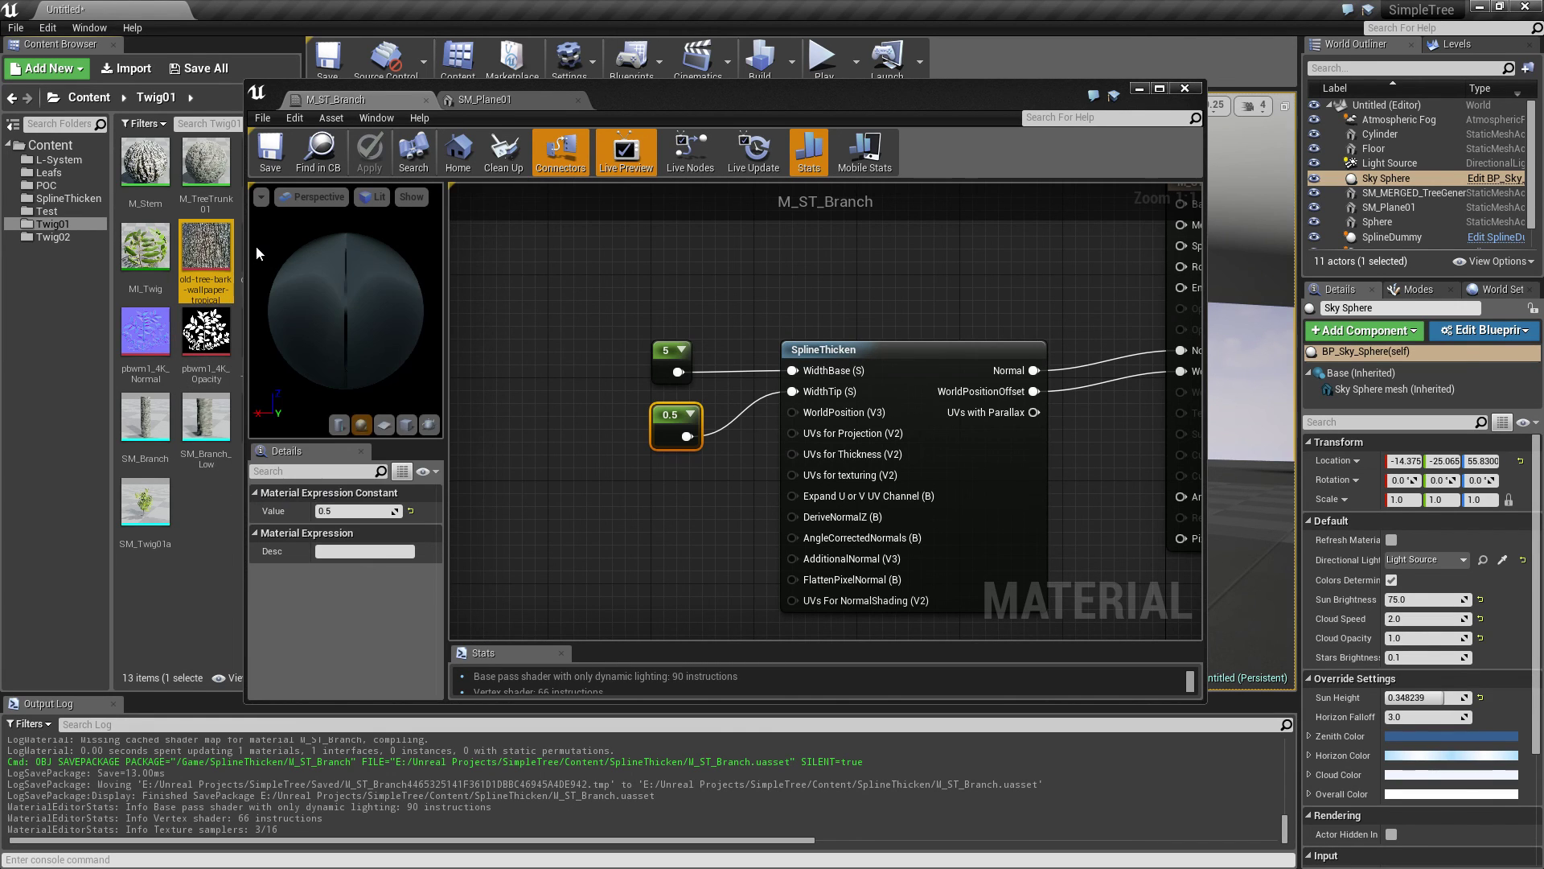
pyautogui.moveTo(215, 244); pyautogui.dragTo(938, 227)
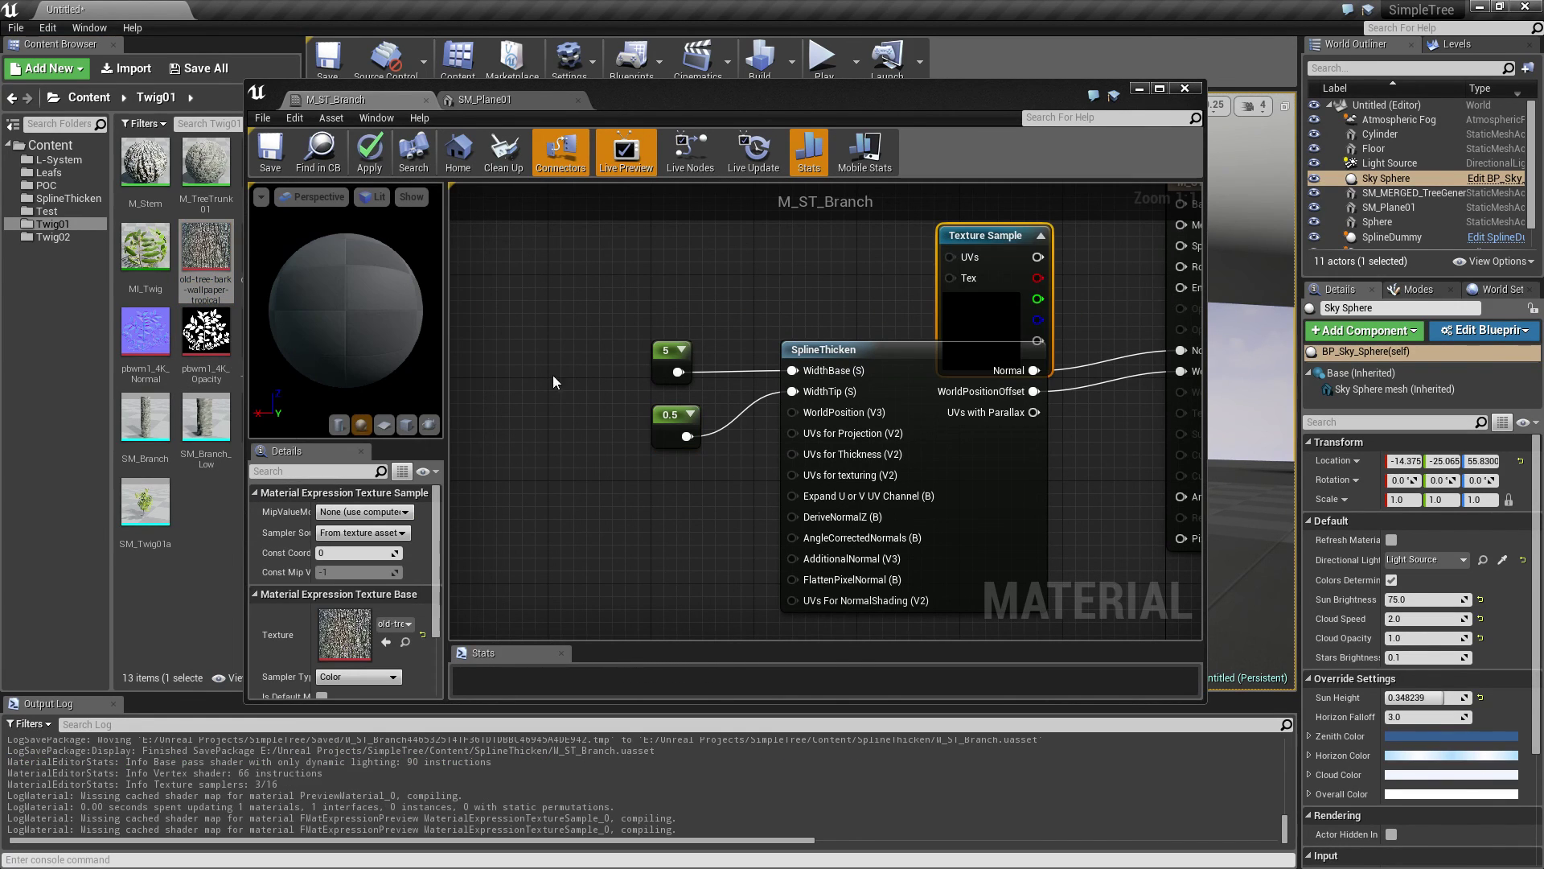
pyautogui.moveTo(826, 232); pyautogui.dragTo(702, 367, button='right')
pyautogui.moveTo(867, 377); pyautogui.dragTo(890, 326)
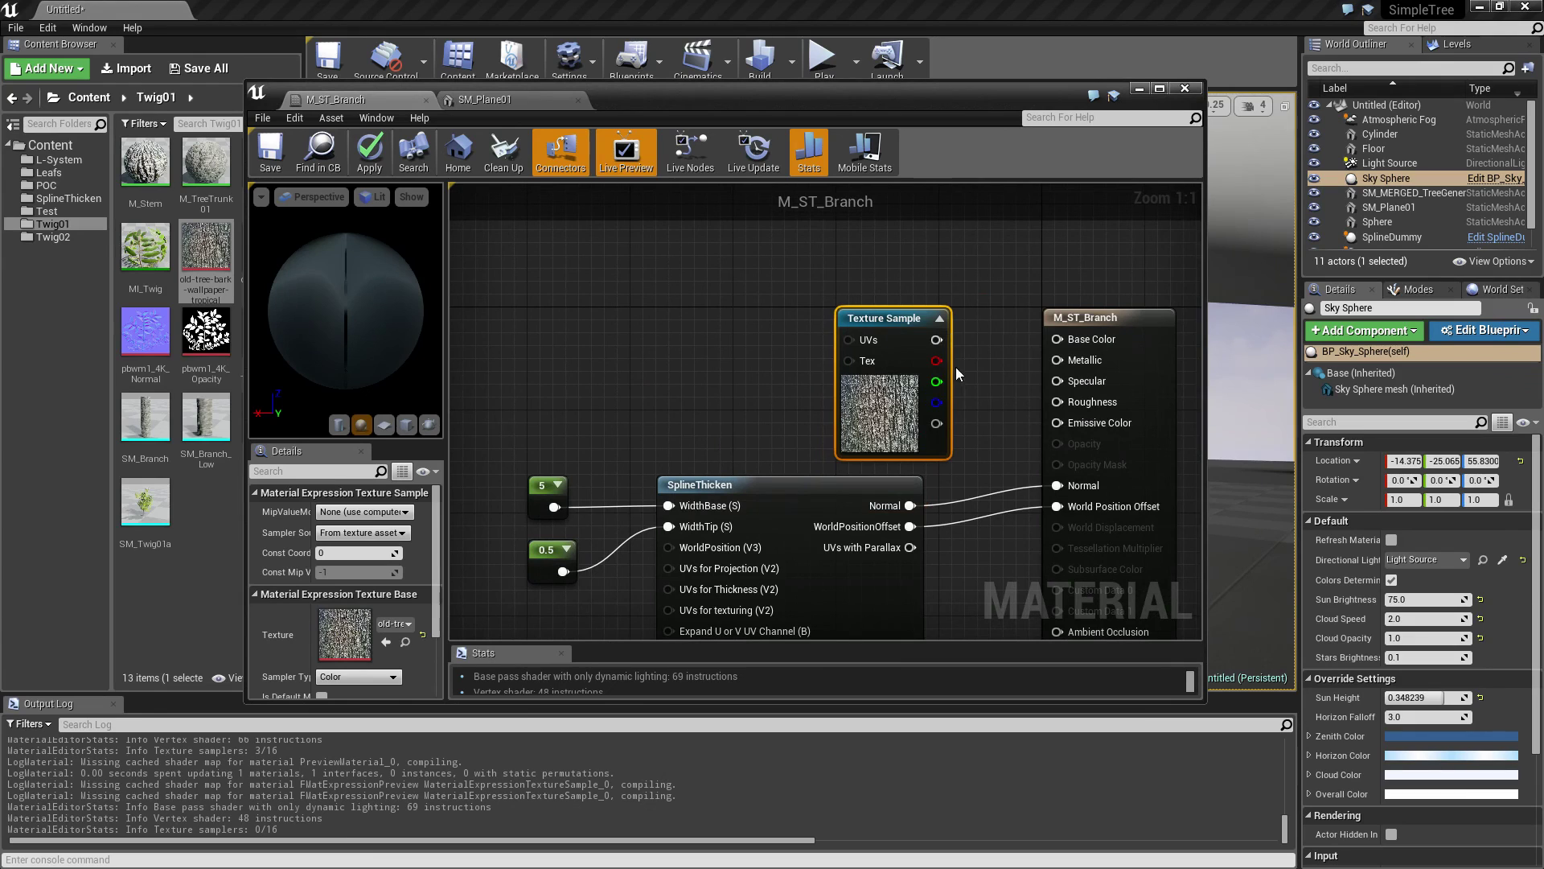
pyautogui.moveTo(1052, 341); pyautogui.dragTo(1056, 340)
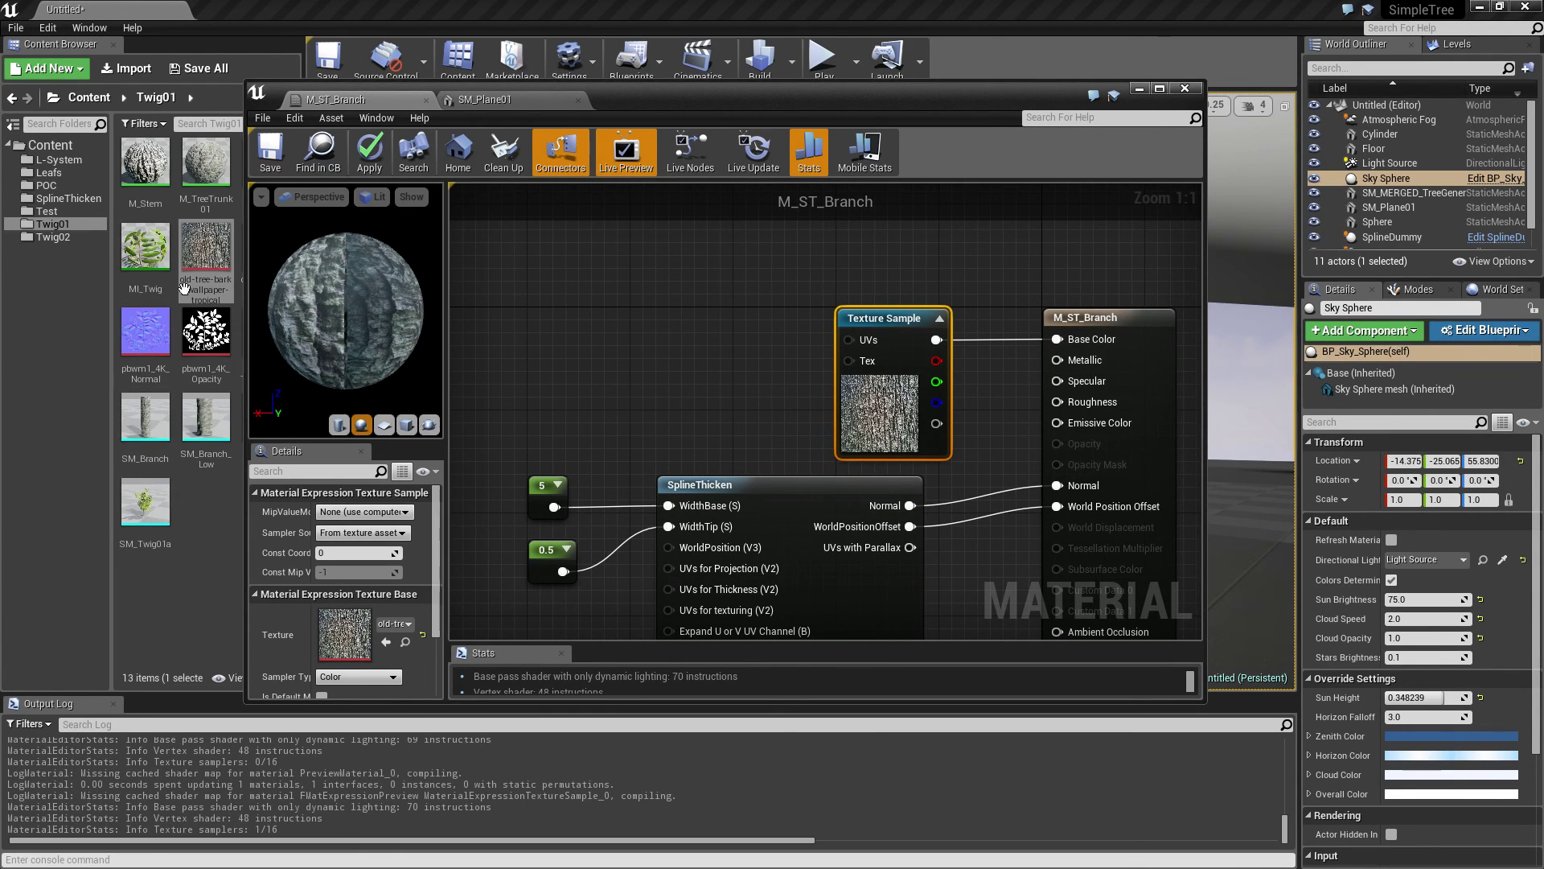
# Step: Add the T_Bark01_N texture from the Twig02 folder, connect it directly to the material's Normal input, and save the material
pyautogui.click(56, 236)
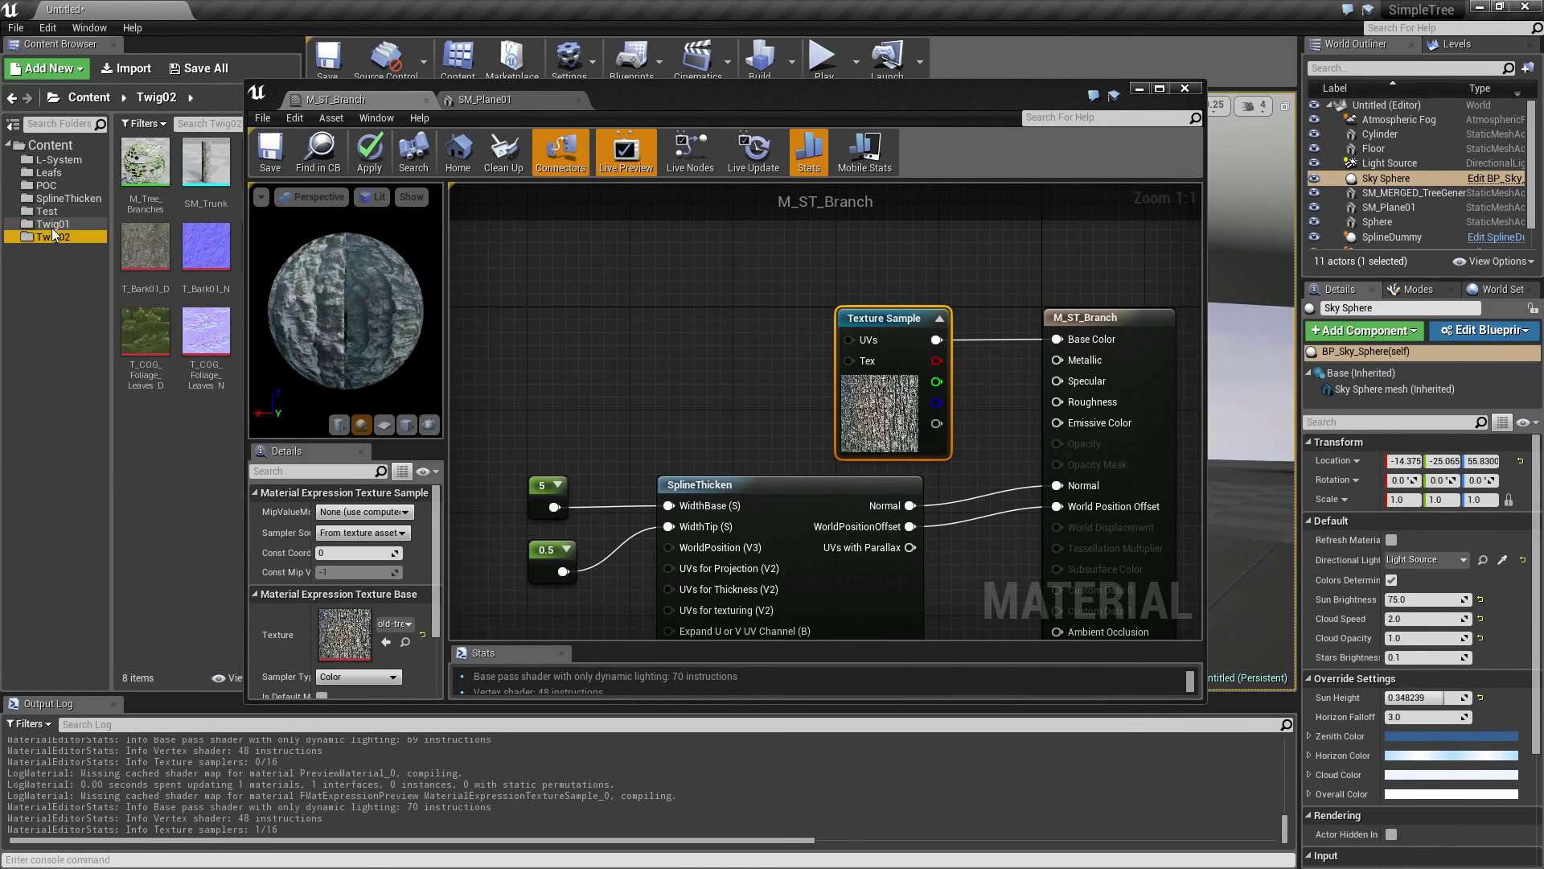
pyautogui.moveTo(215, 265)
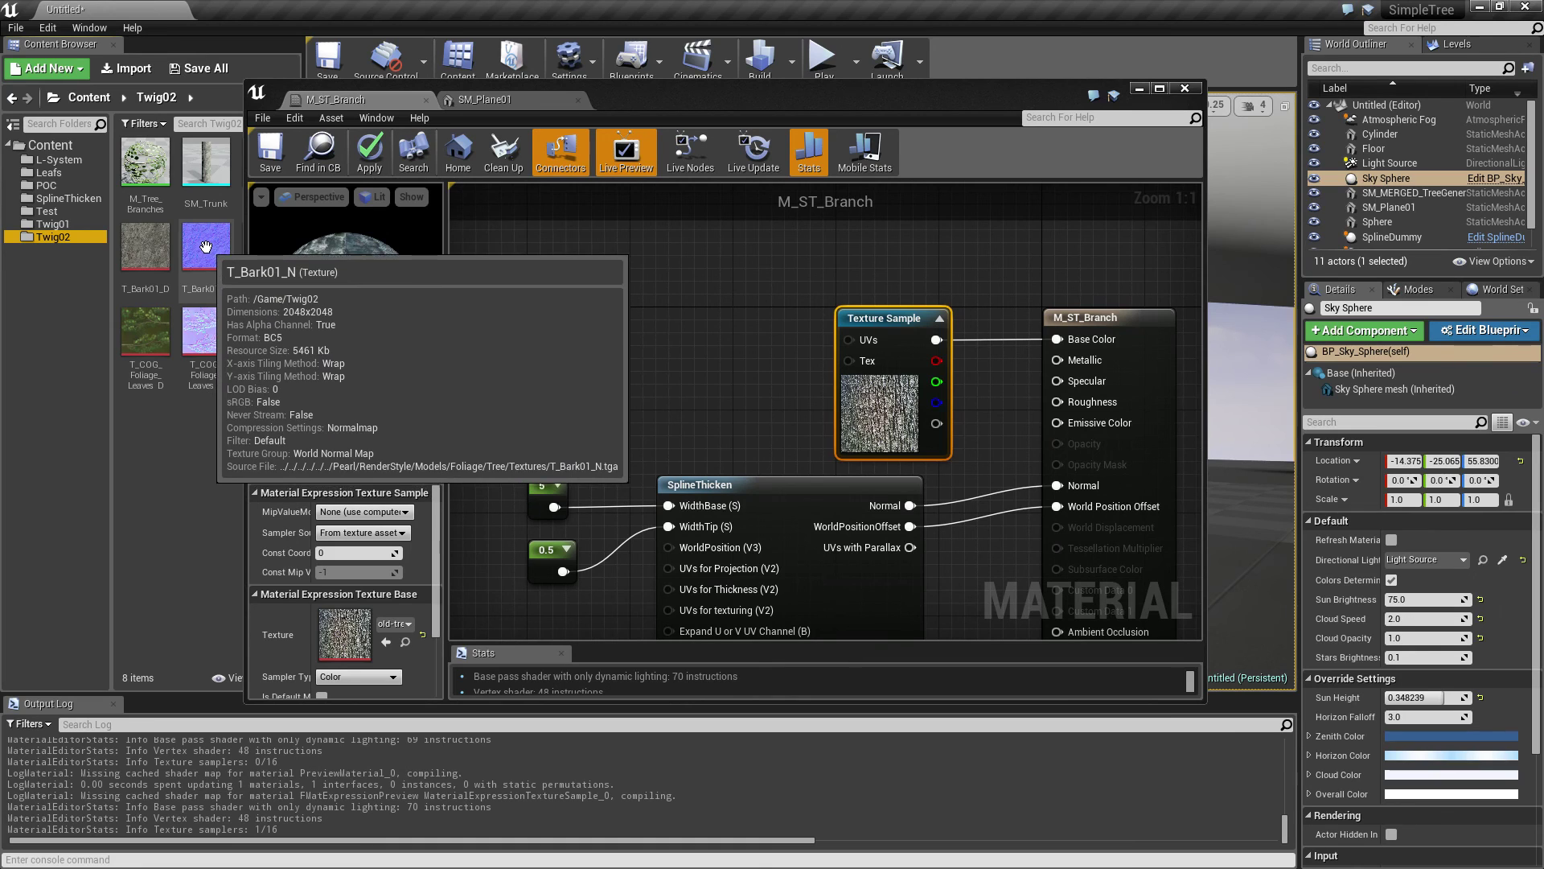
pyautogui.moveTo(202, 266); pyautogui.dragTo(608, 323)
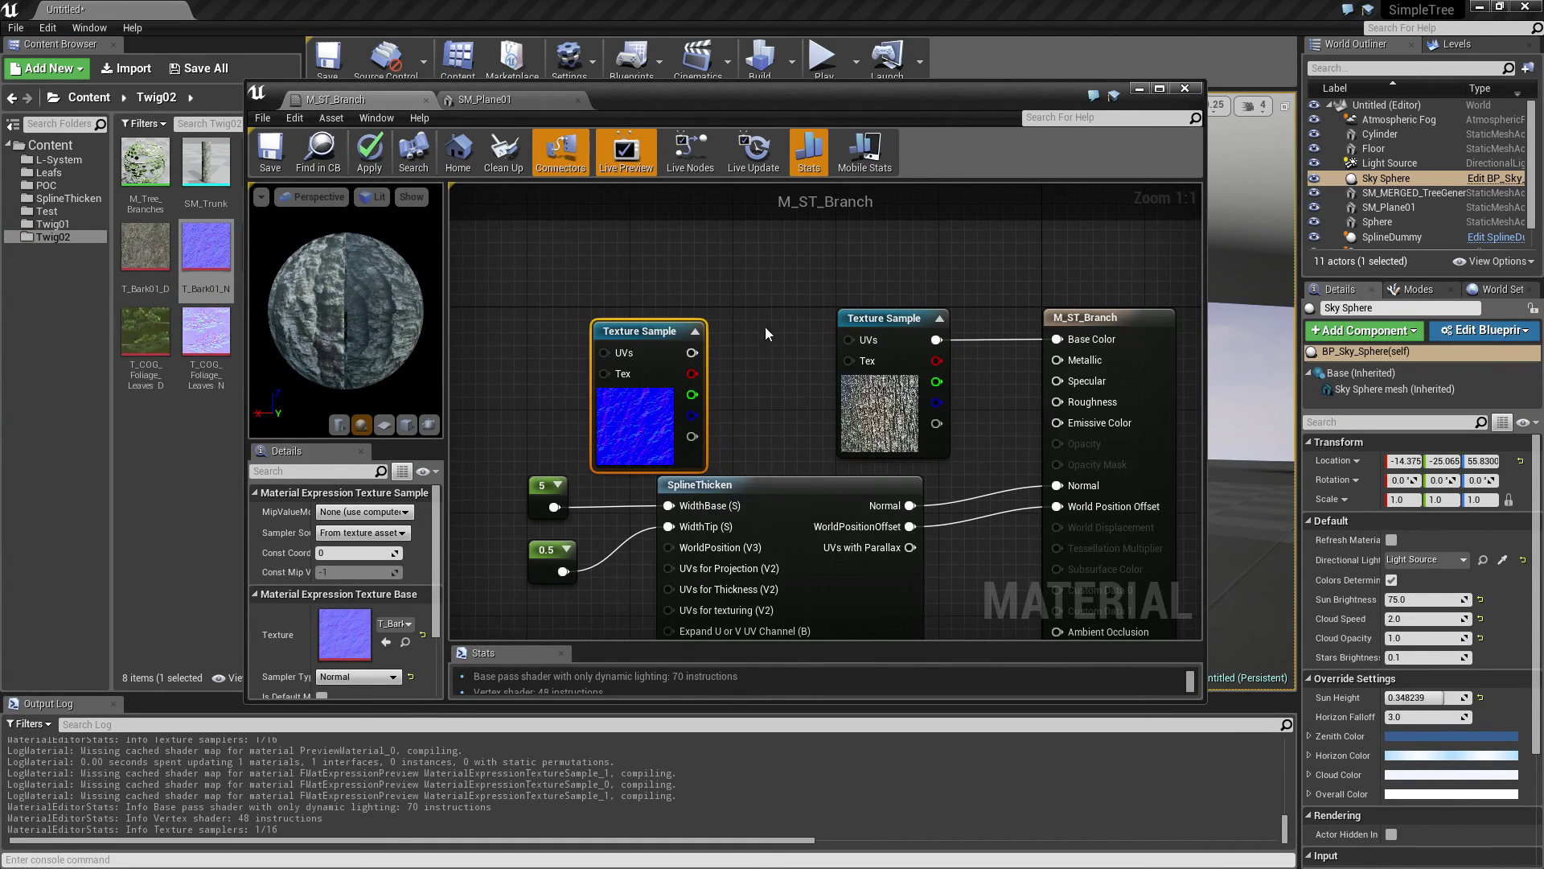
pyautogui.moveTo(766, 333); pyautogui.dragTo(938, 220, button='right')
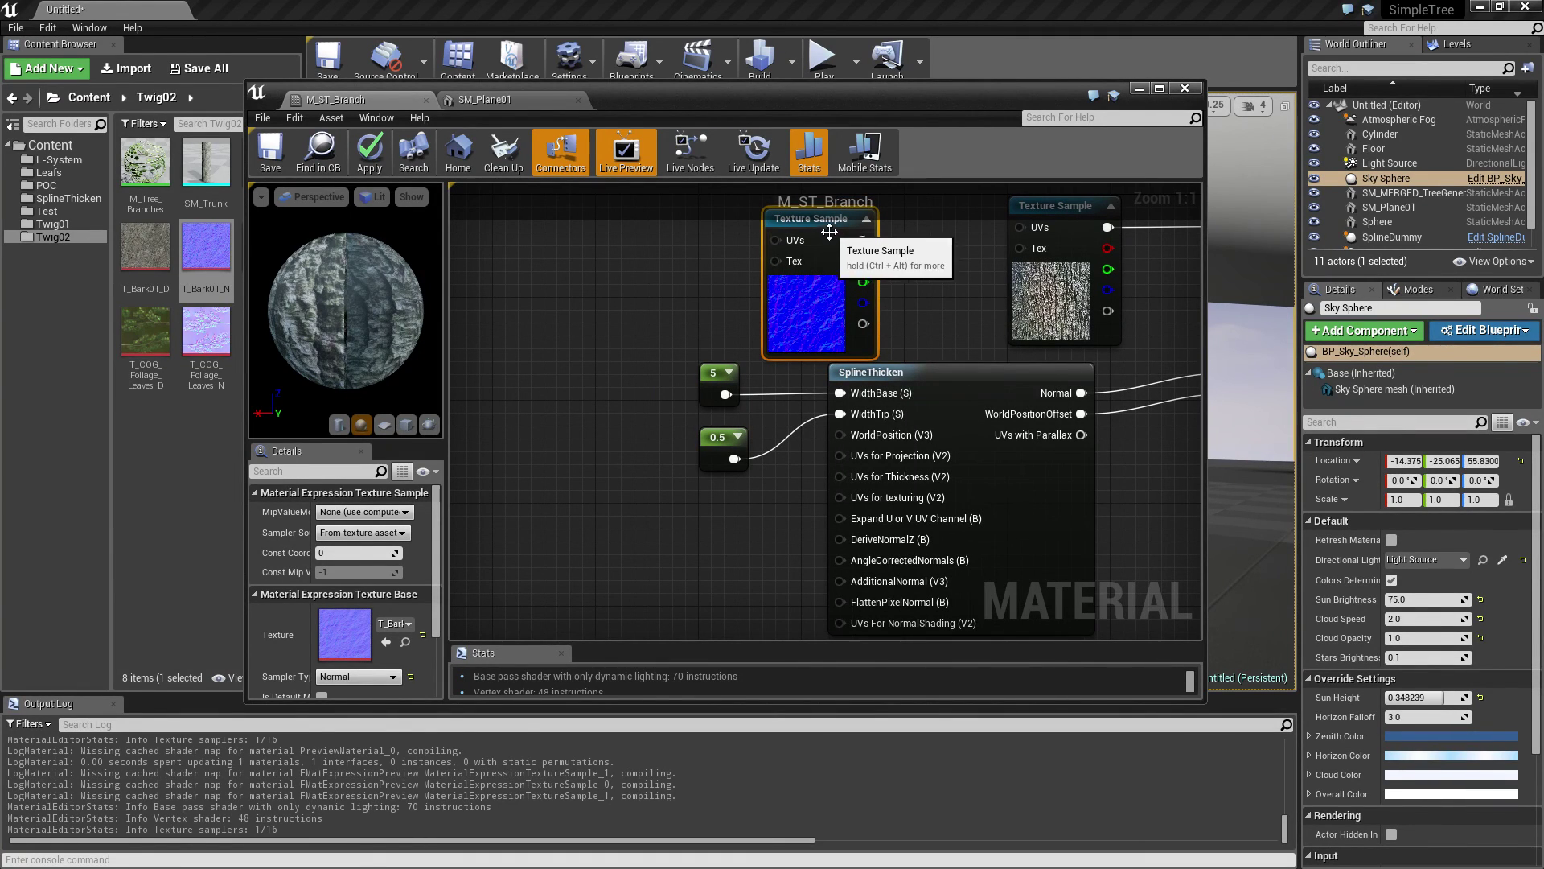
pyautogui.moveTo(830, 234); pyautogui.dragTo(727, 517)
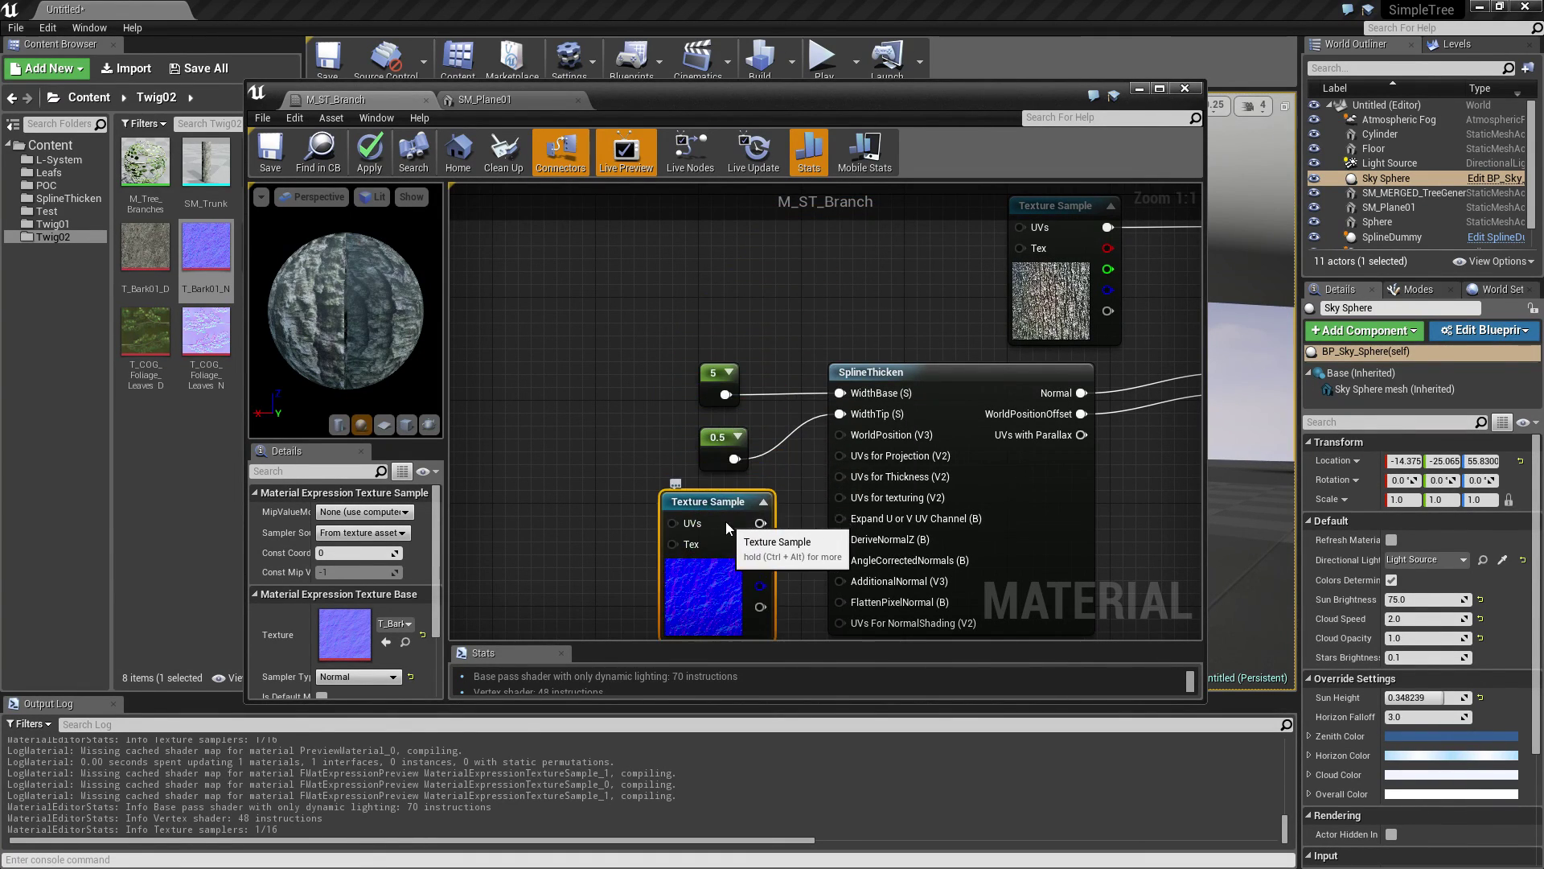
pyautogui.moveTo(610, 487); pyautogui.dragTo(556, 339, button='right')
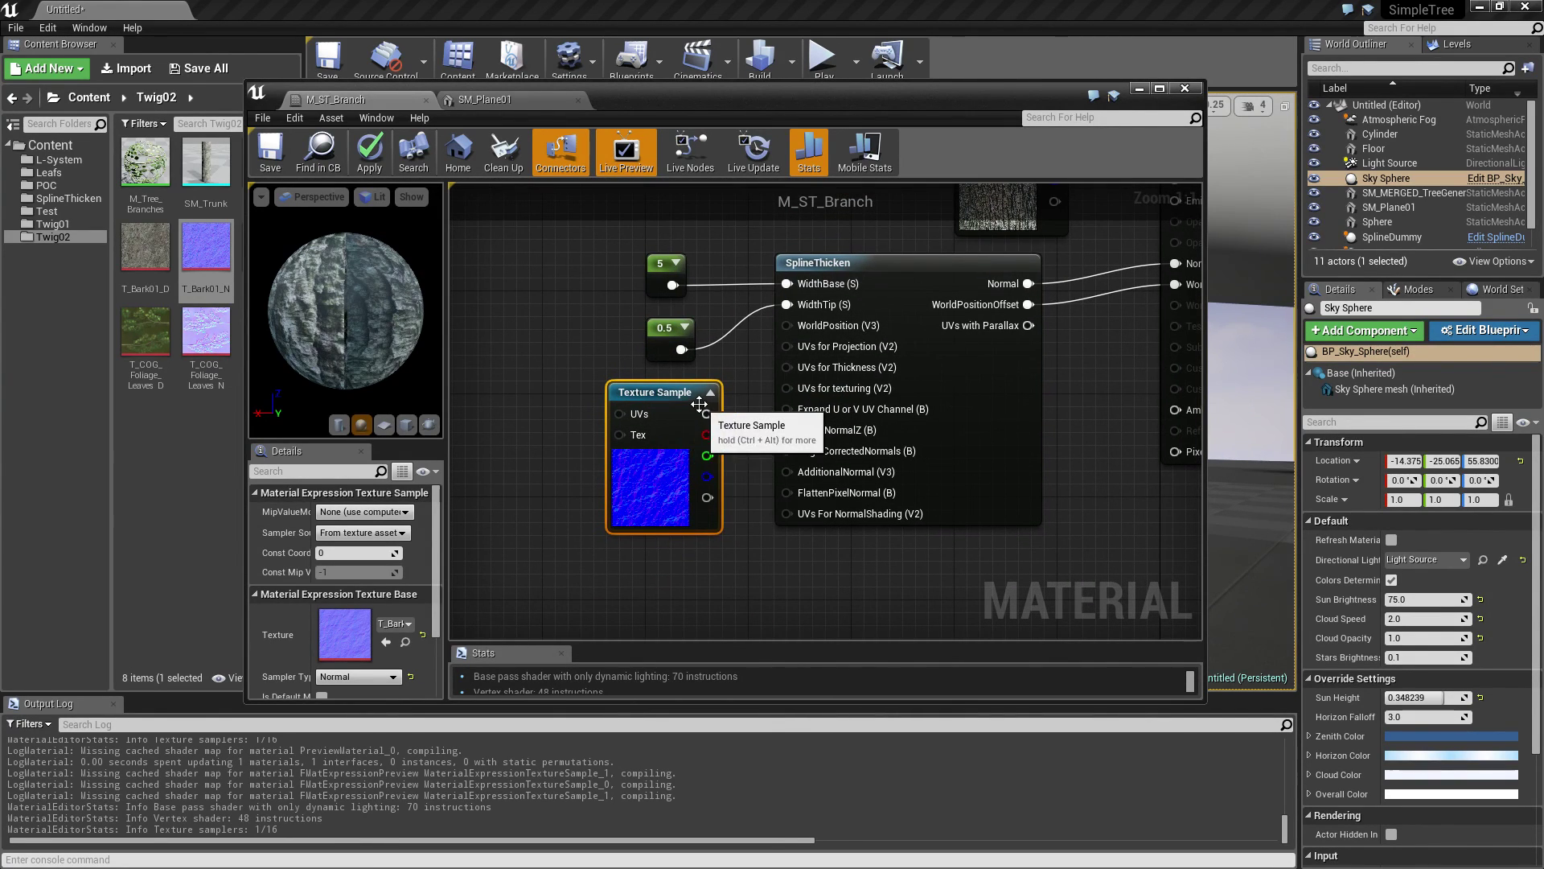
pyautogui.moveTo(668, 393); pyautogui.dragTo(655, 431)
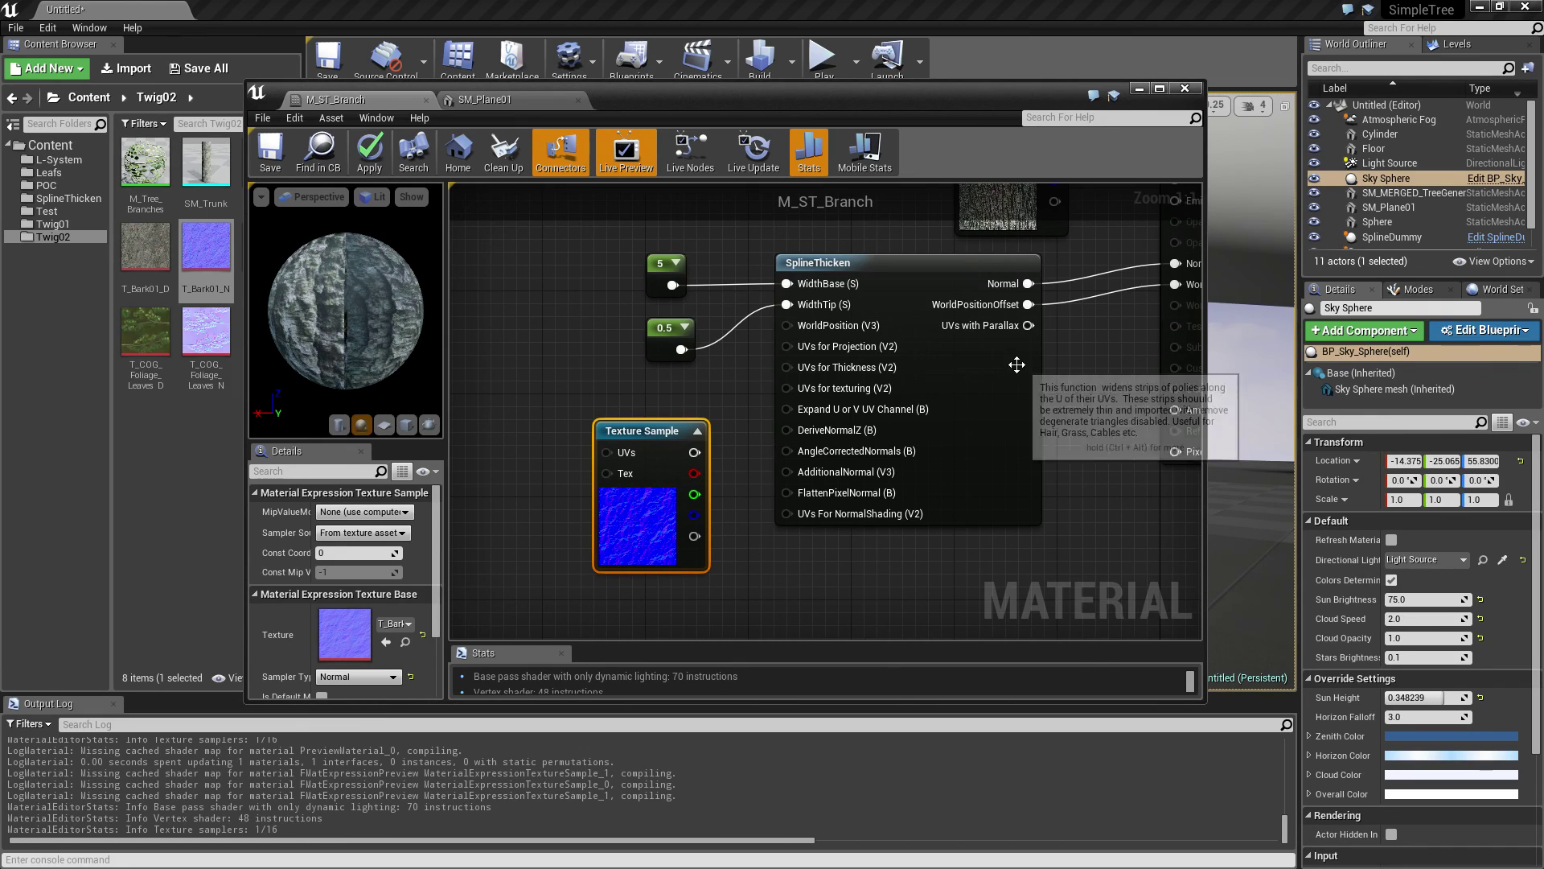
pyautogui.moveTo(1016, 364); pyautogui.dragTo(888, 404, button='right')
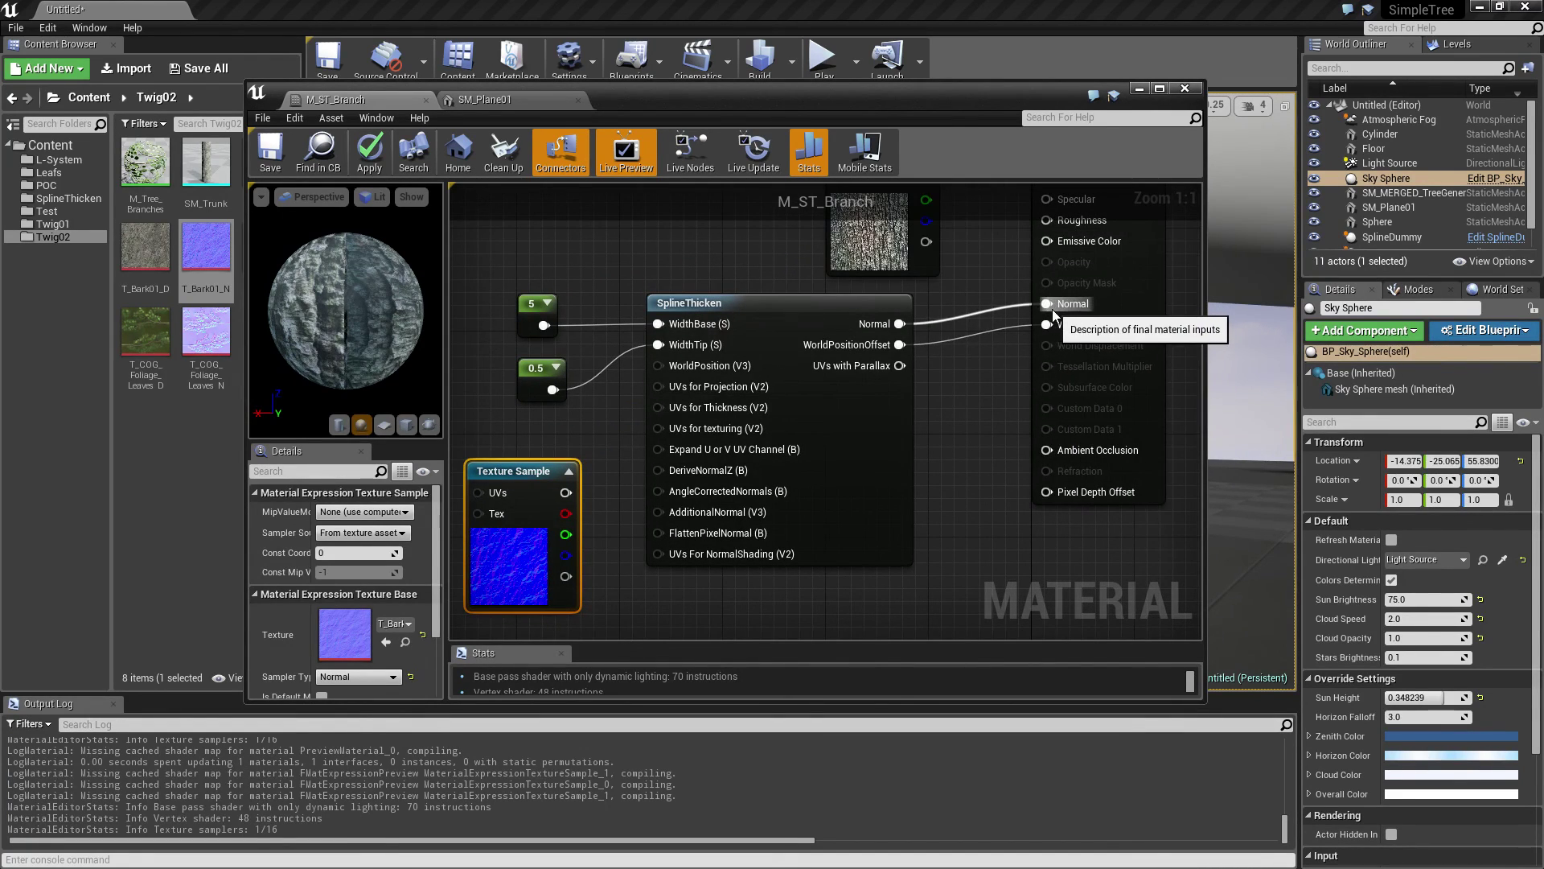
pyautogui.moveTo(522, 474); pyautogui.dragTo(1046, 303)
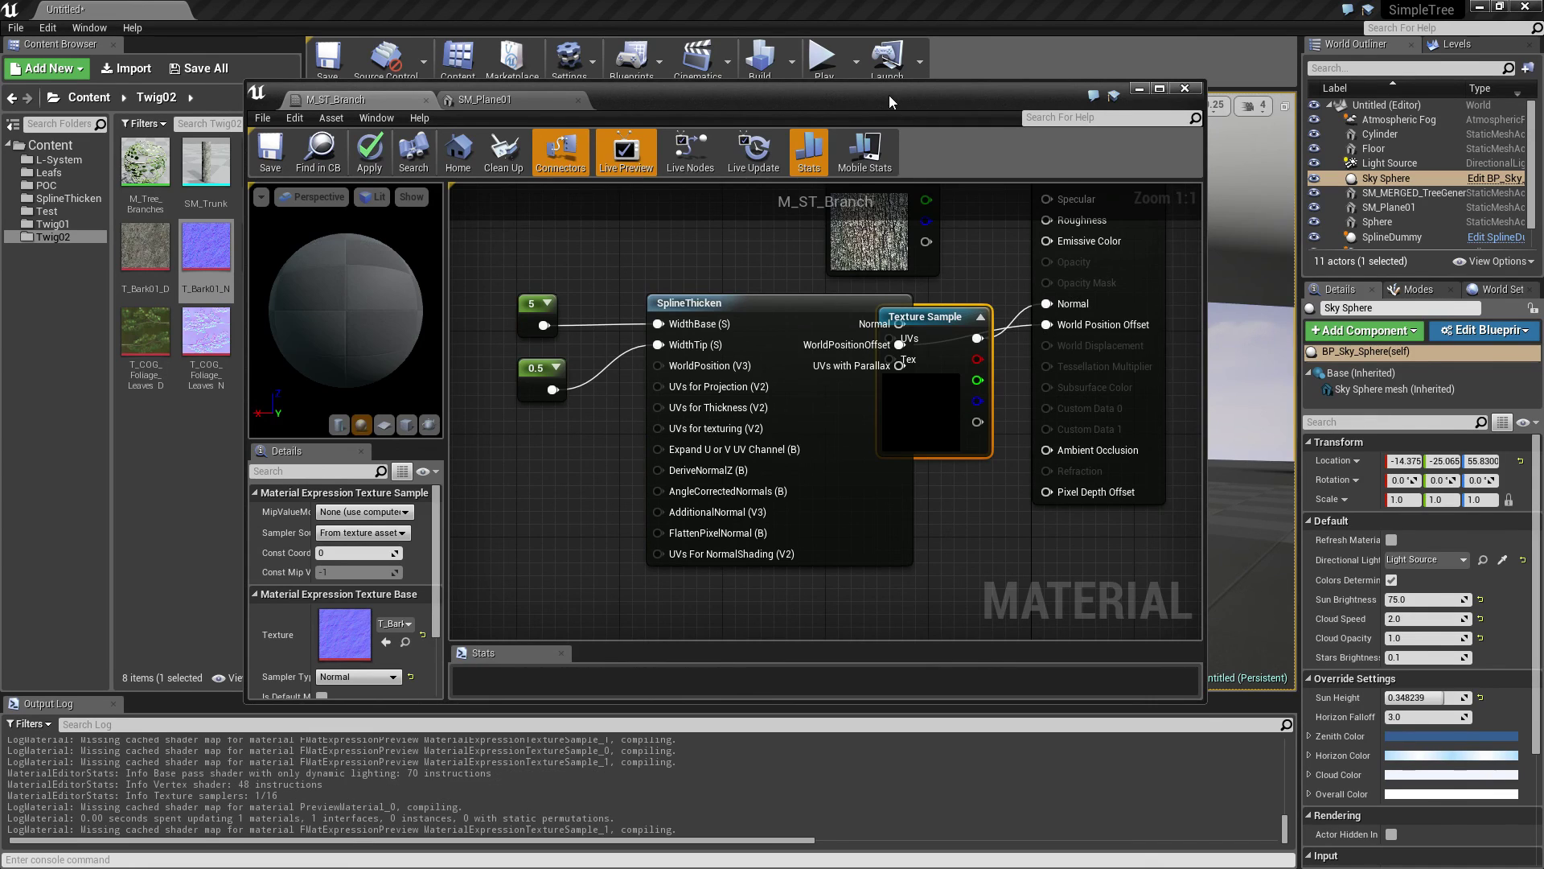
pyautogui.moveTo(890, 95); pyautogui.dragTo(1123, 394)
pyautogui.click(504, 455)
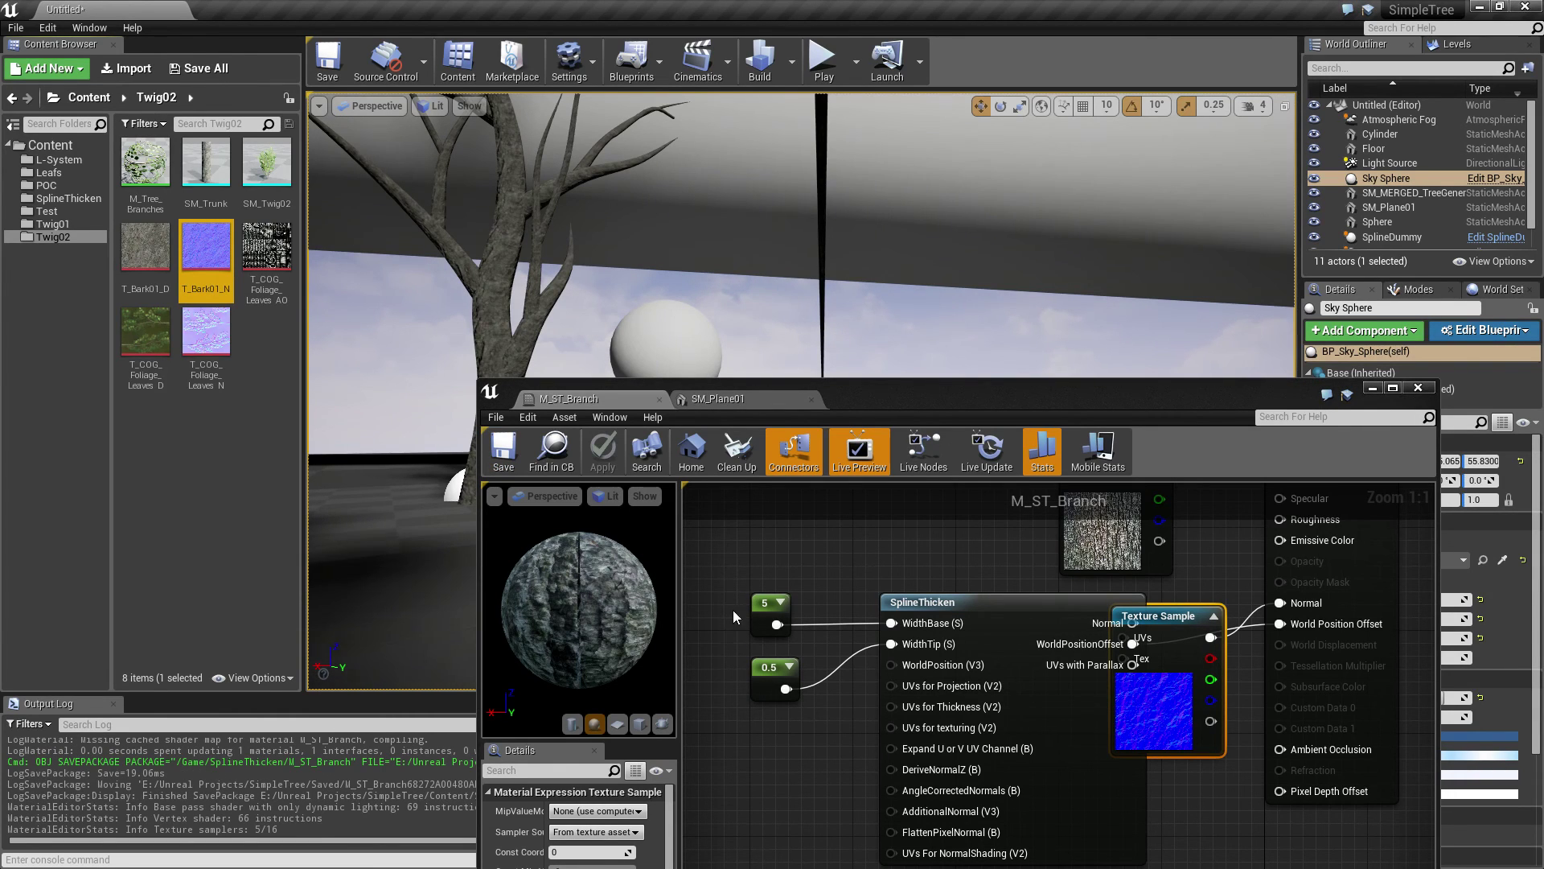
# Step: Delete the 0.5 constant and connect the constant of 5 to SplineThicken's WidthTip input, saving the material
pyautogui.moveTo(721, 581); pyautogui.dragTo(770, 698)
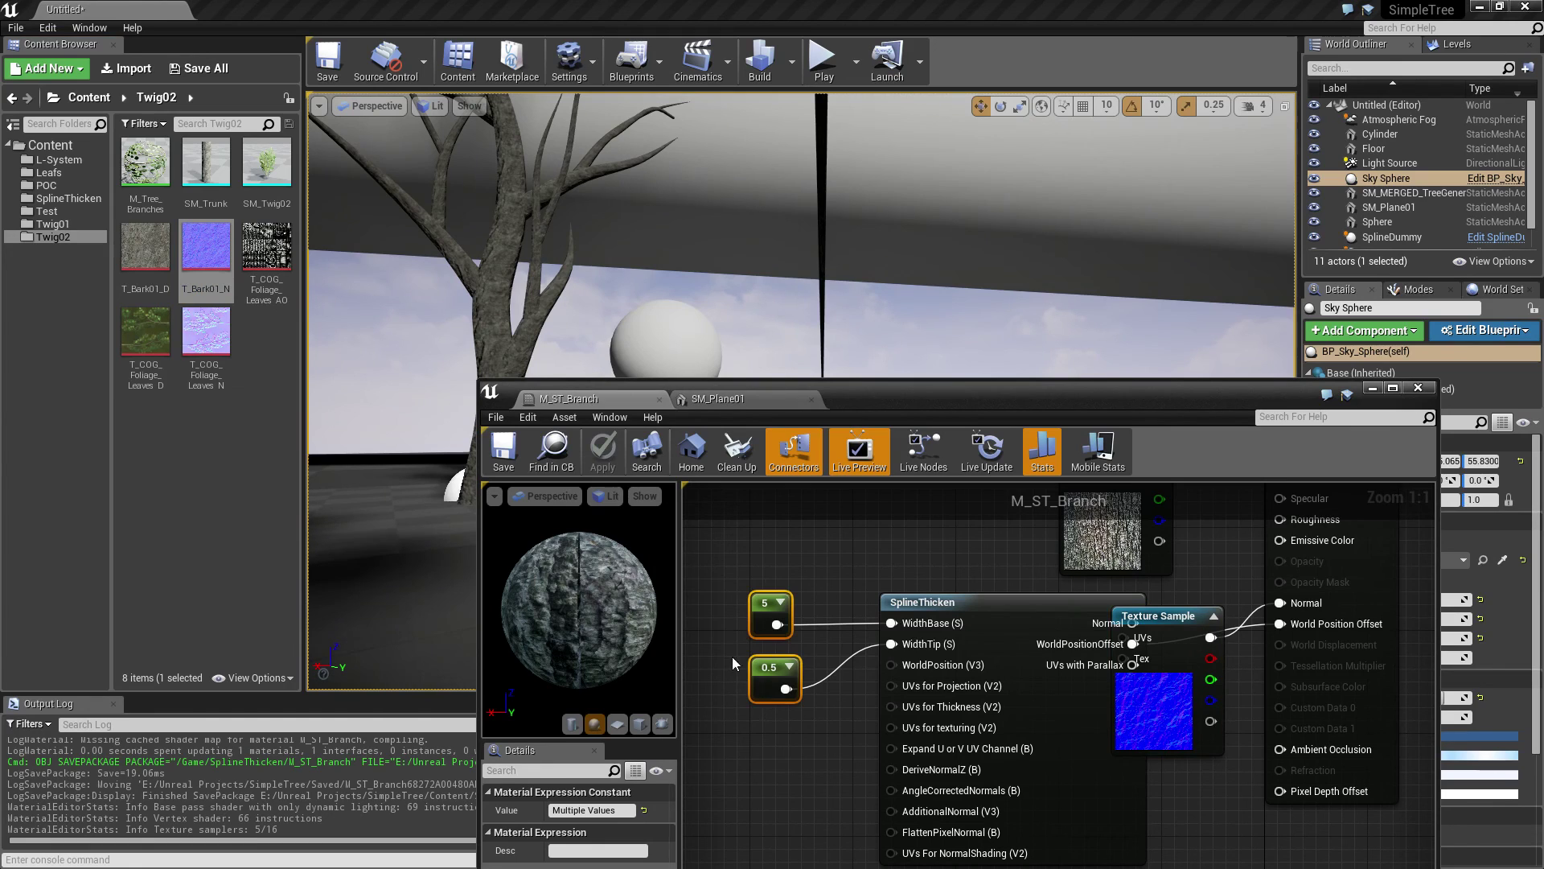
pyautogui.press('Delete')
pyautogui.moveTo(777, 624); pyautogui.dragTo(896, 650)
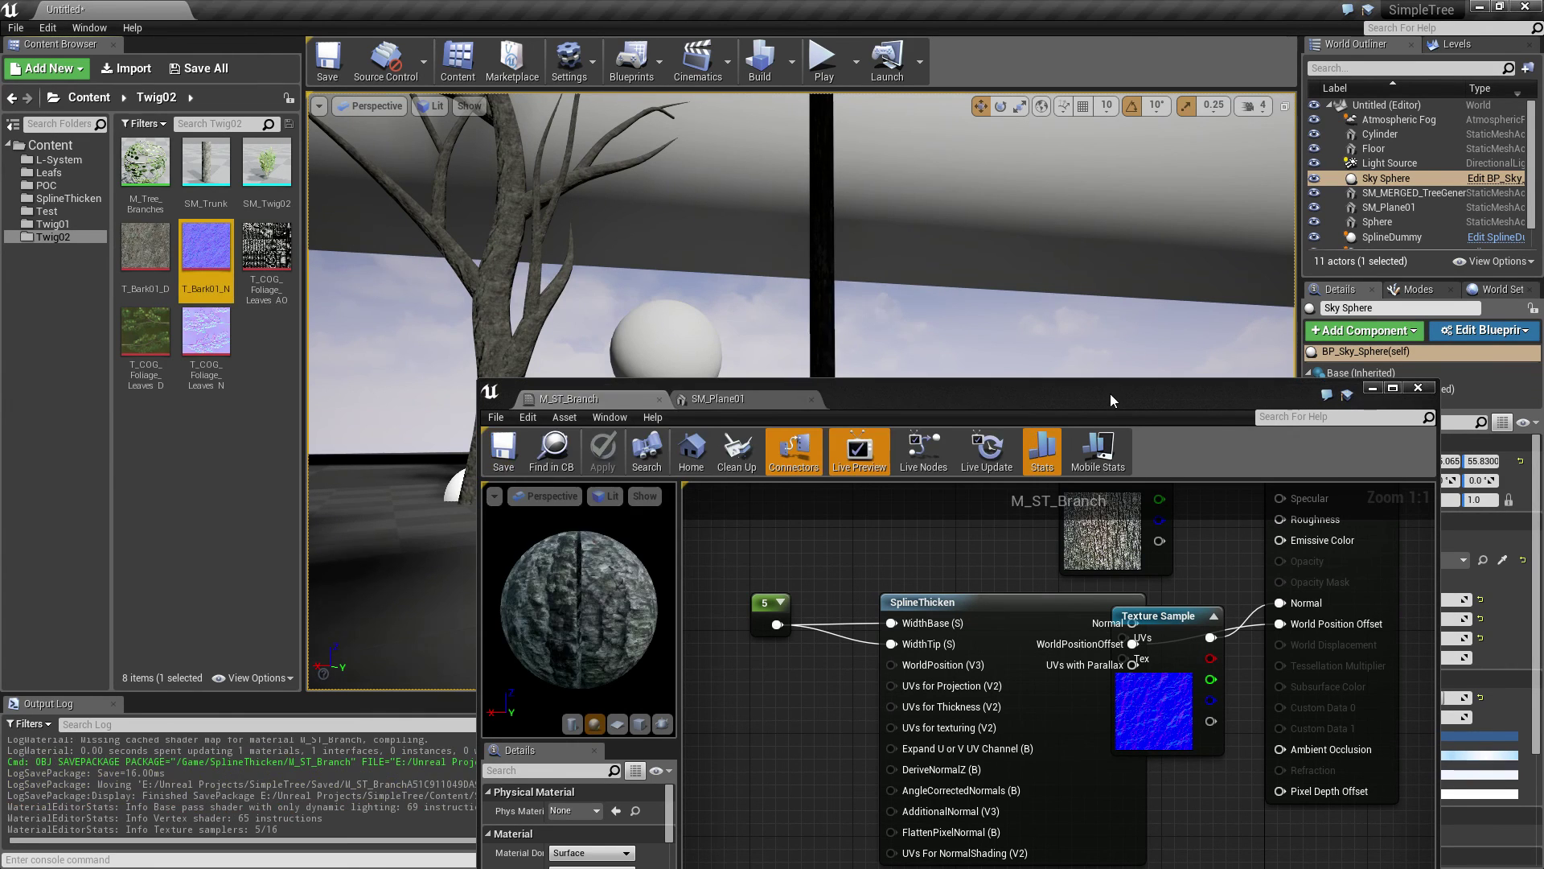
# Step: Move the bark normal map sample below SplineThicken and reconnect SplineThicken's Normal output to the material's Normal input
pyautogui.moveTo(1110, 393); pyautogui.dragTo(984, 644)
pyautogui.moveTo(885, 483); pyautogui.dragTo(862, 638, button='right')
pyautogui.moveTo(863, 638); pyautogui.dragTo(271, 73)
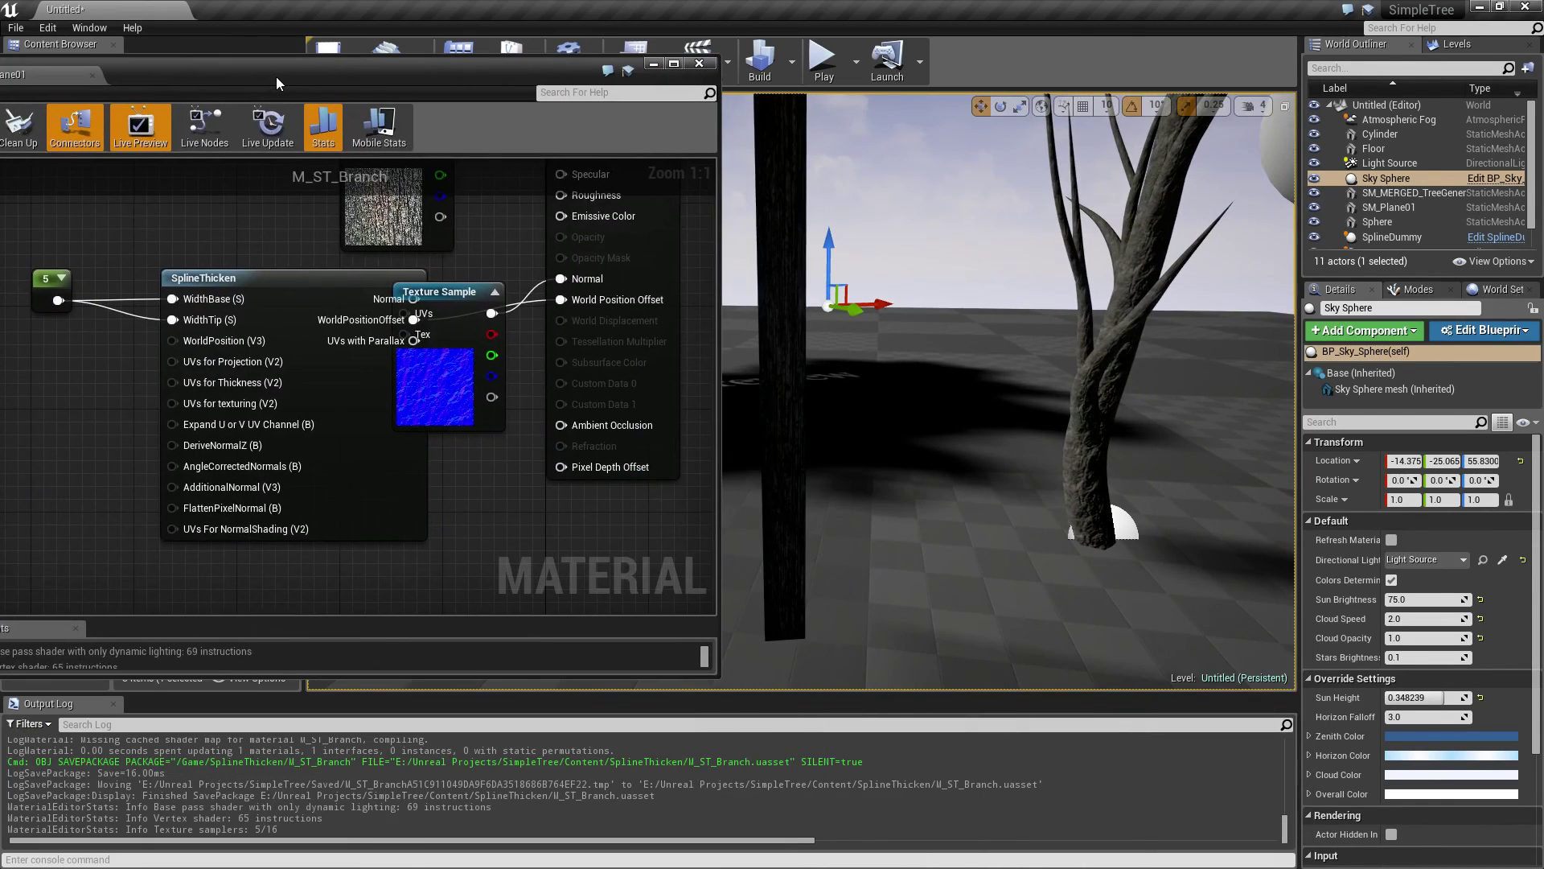
pyautogui.moveTo(457, 290); pyautogui.dragTo(457, 521)
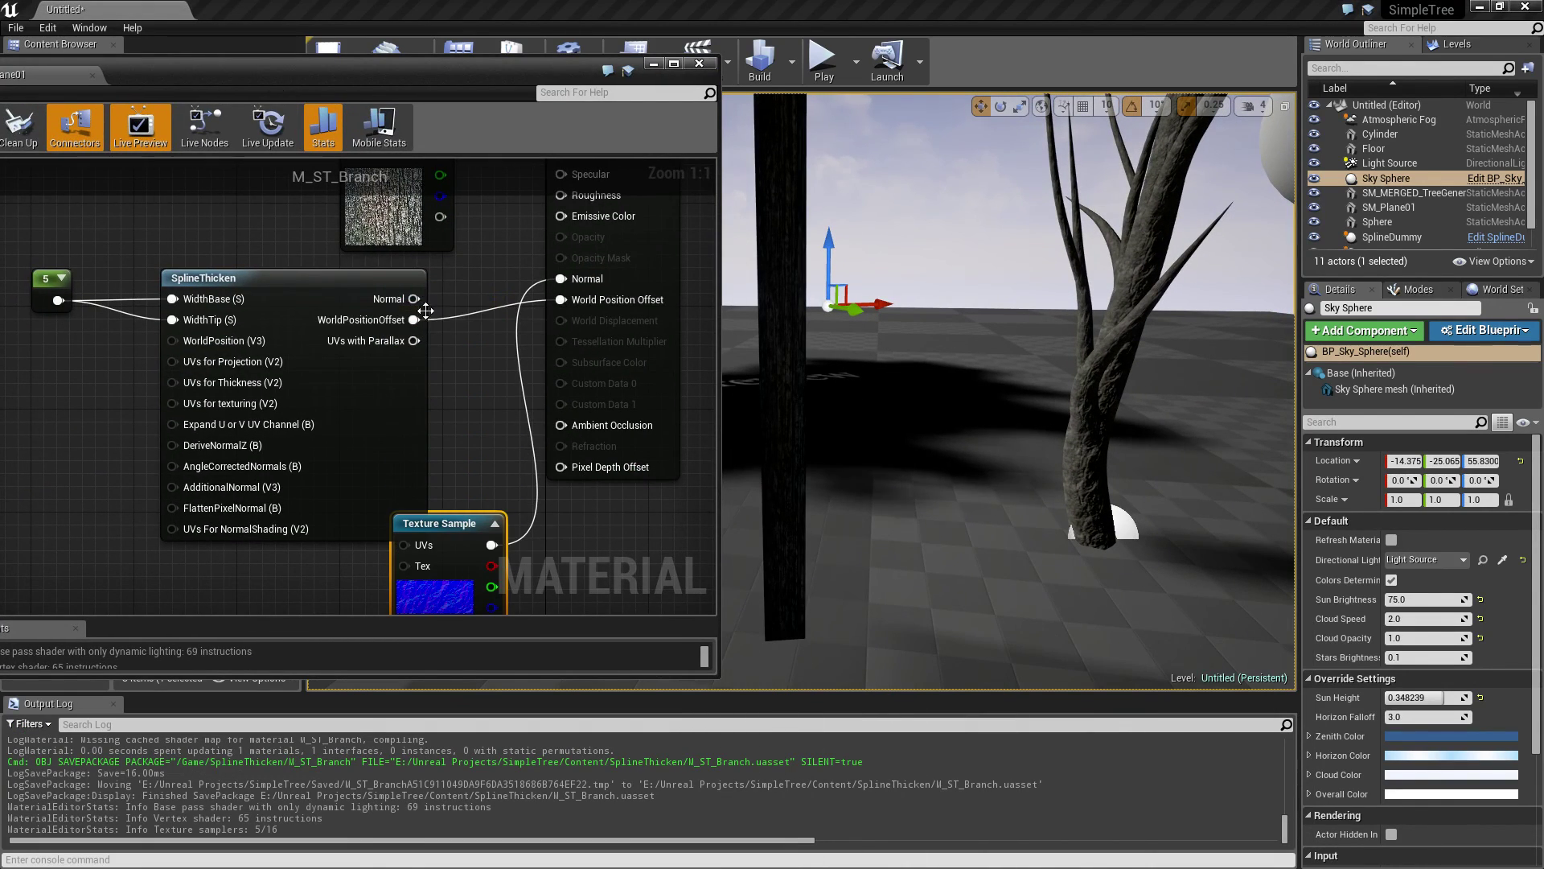
pyautogui.moveTo(413, 299); pyautogui.dragTo(560, 279)
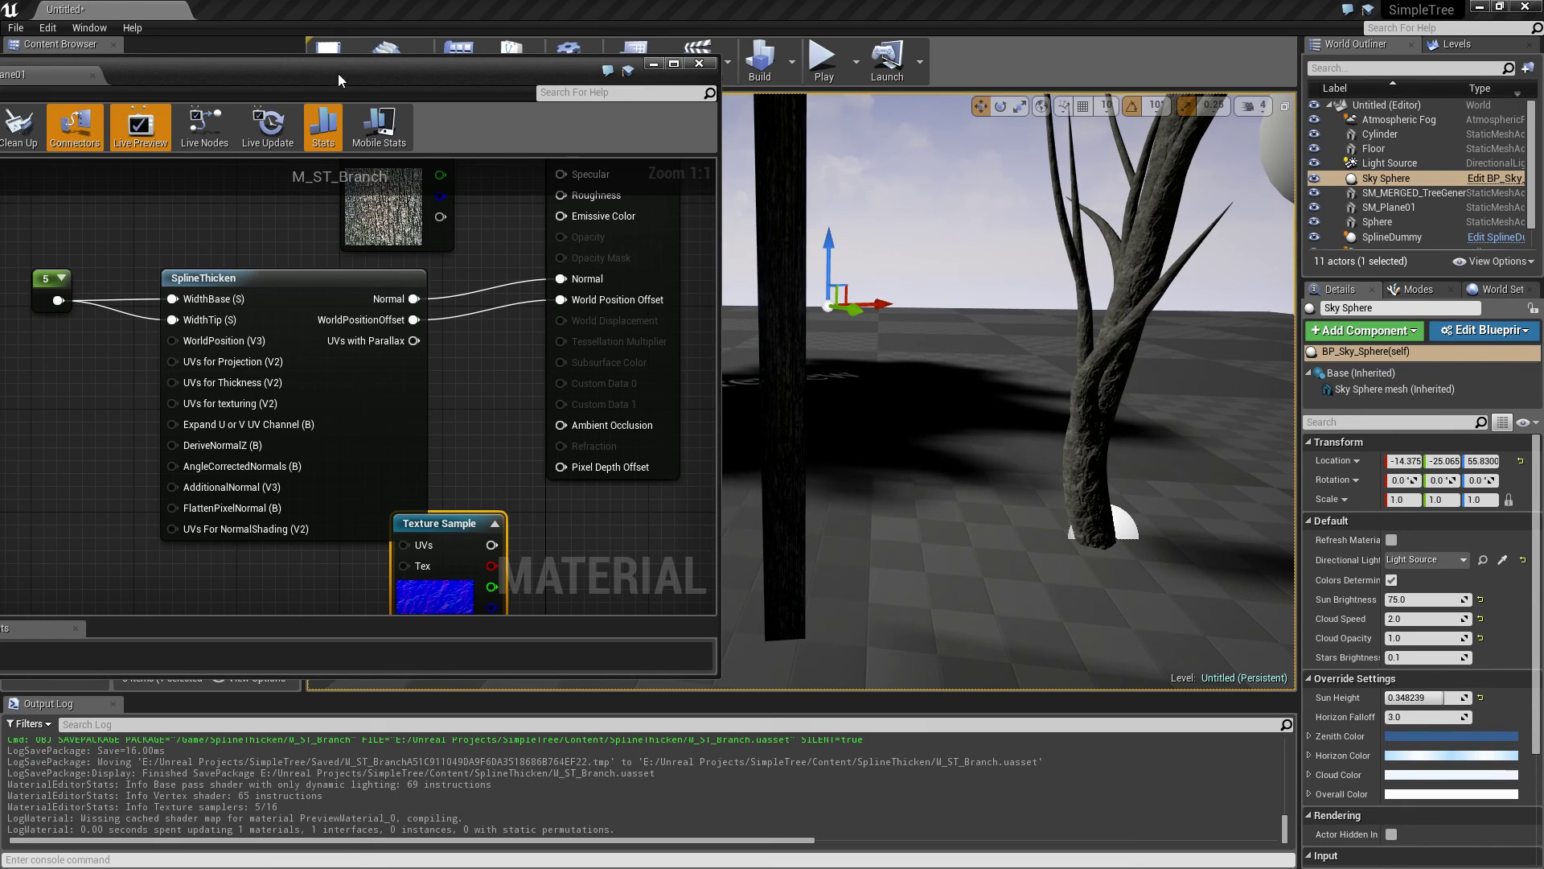
# Step: Move the material editor aside and examine the bark shading on the strip mesh from several camera angles
pyautogui.moveTo(338, 74); pyautogui.dragTo(1437, 350)
pyautogui.click(1032, 394)
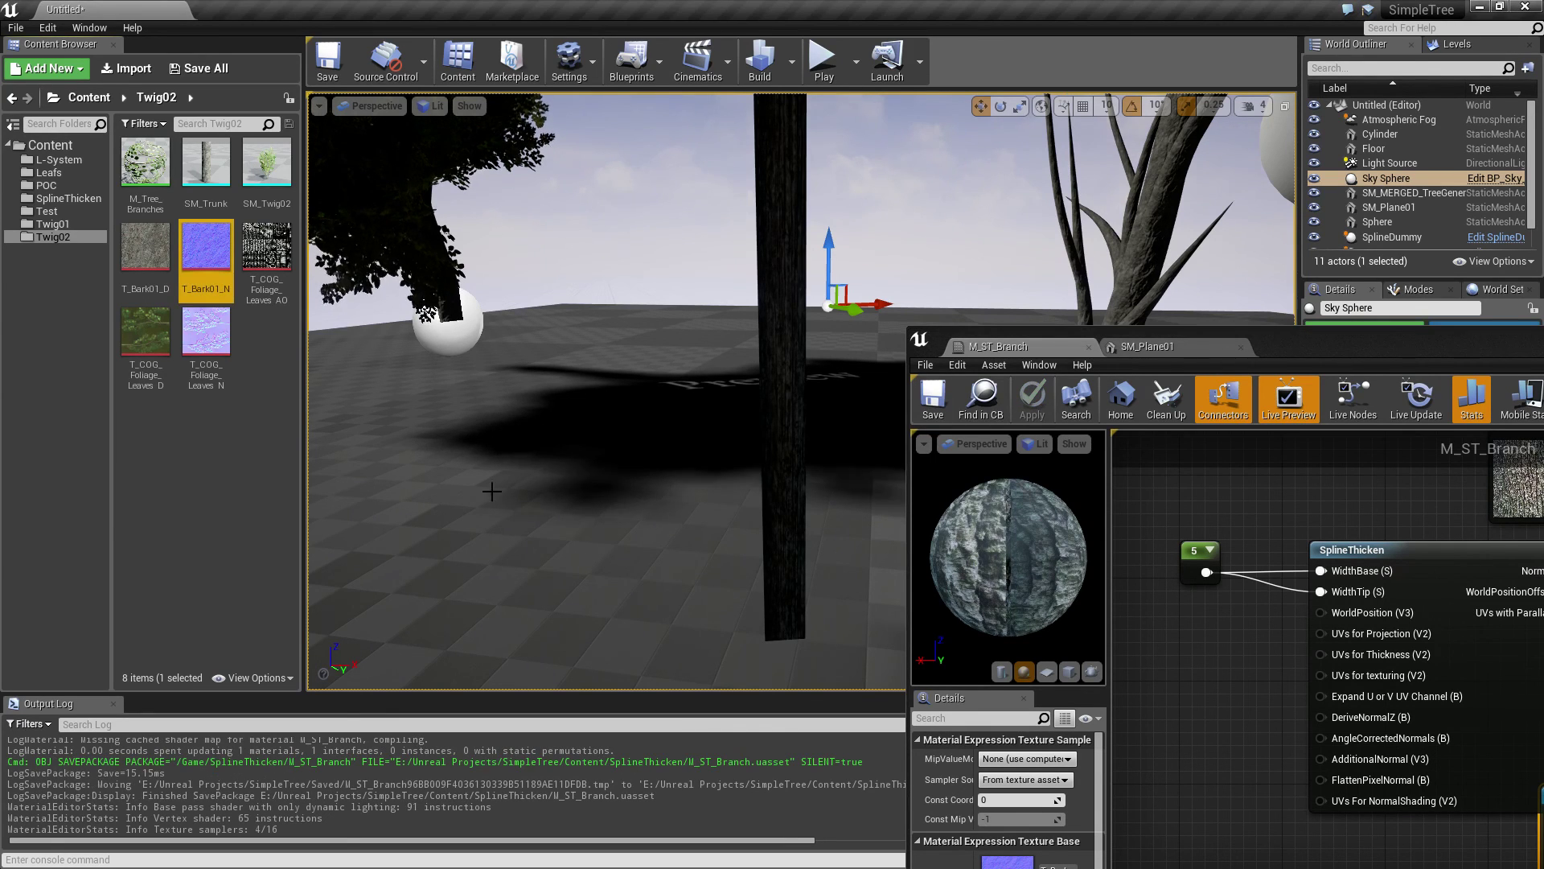
pyautogui.moveTo(491, 491); pyautogui.dragTo(869, 482, button='right')
pyautogui.press('s')
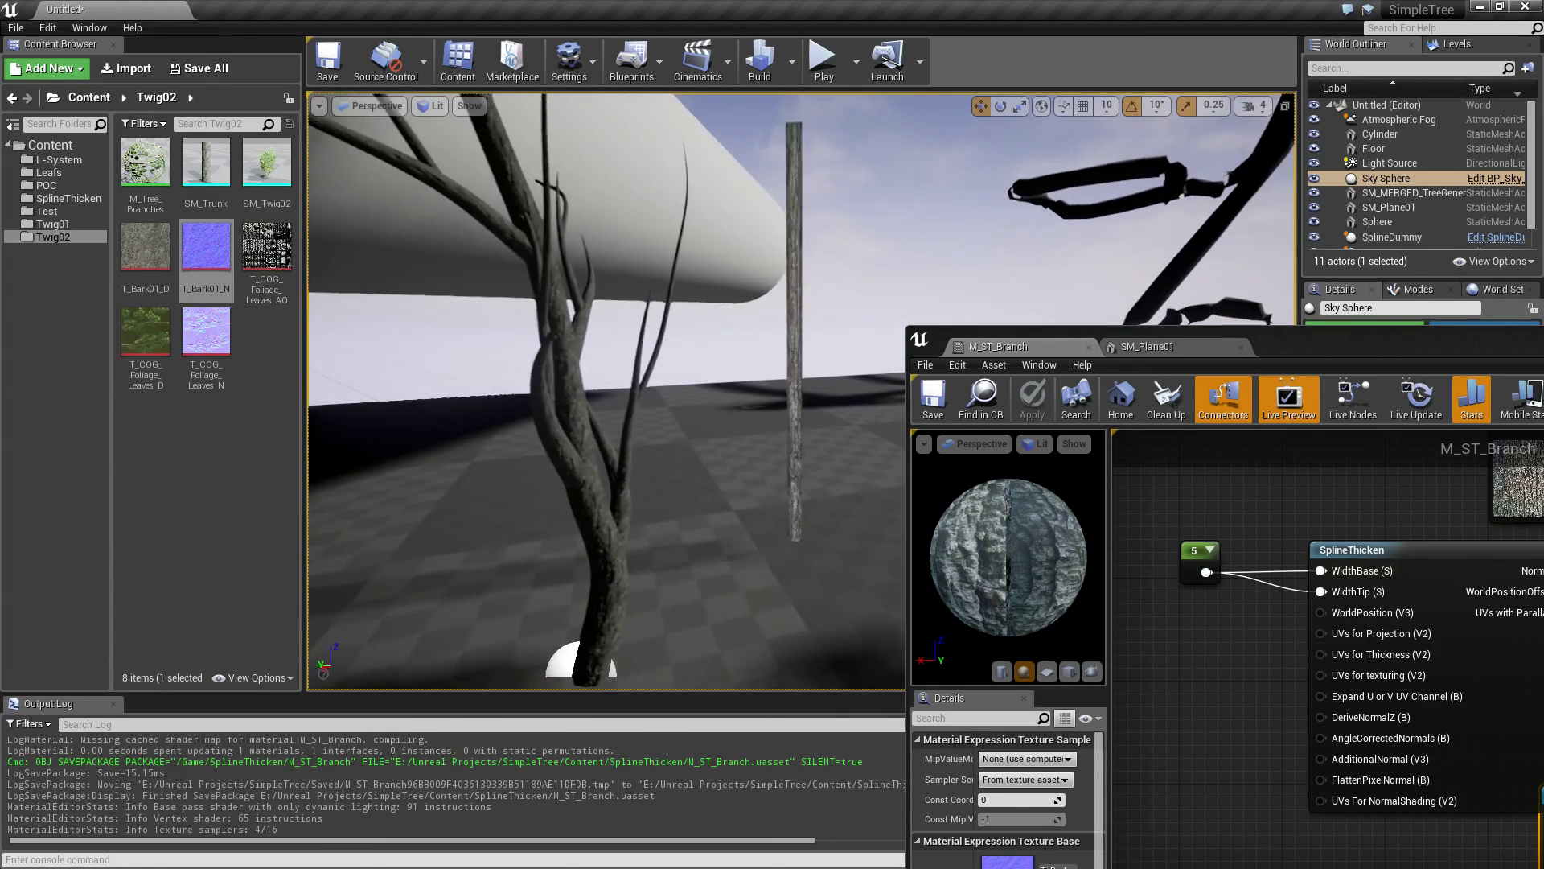
pyautogui.moveTo(531, 462); pyautogui.dragTo(463, 482, button='right')
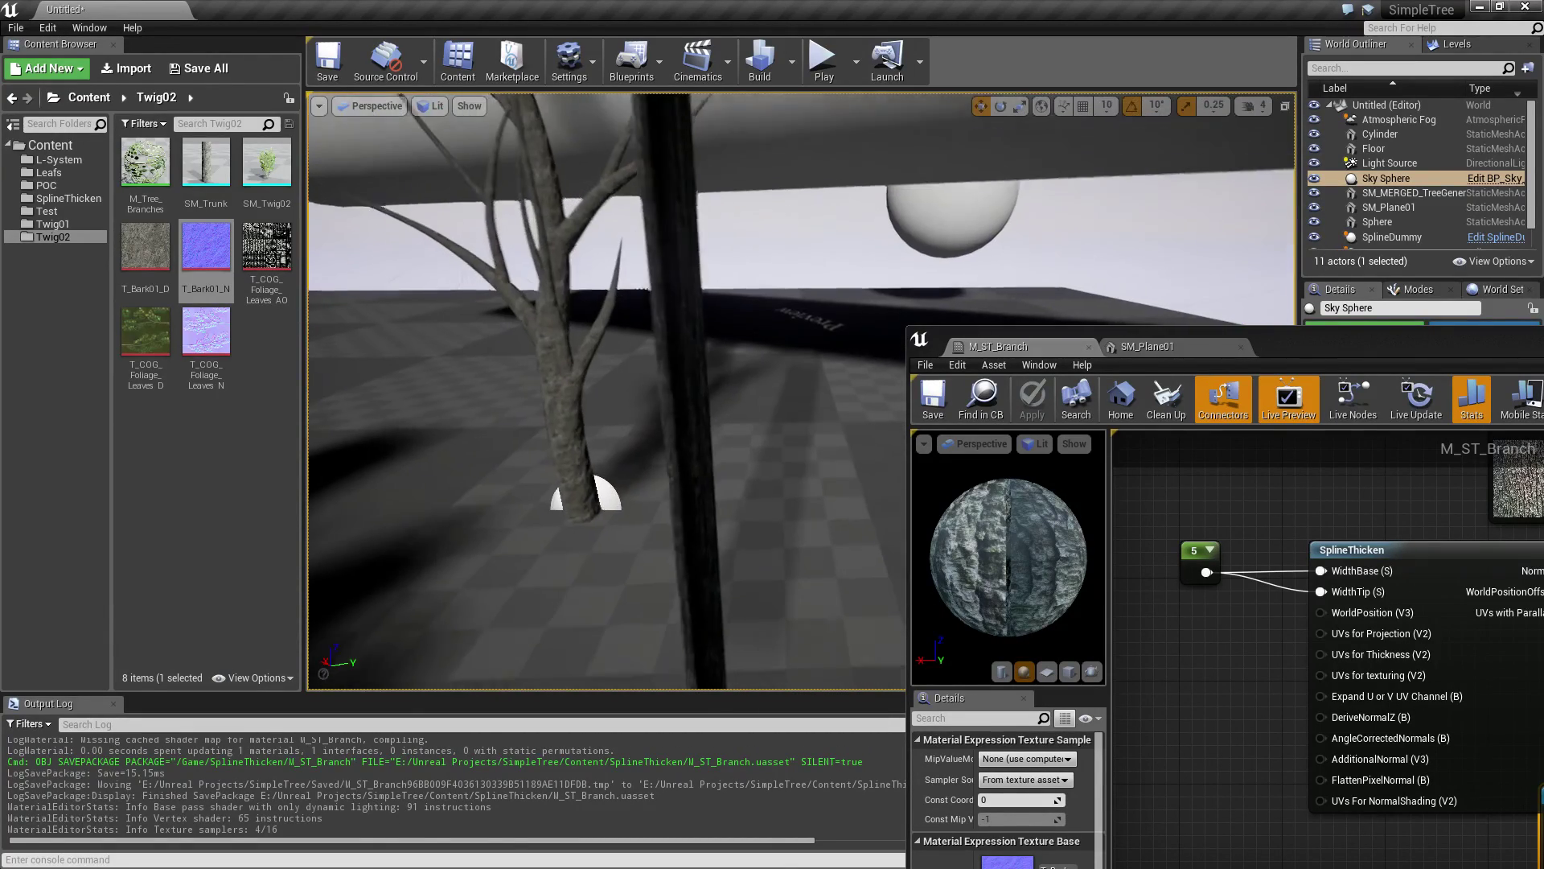
pyautogui.moveTo(785, 466); pyautogui.dragTo(787, 465, button='right')
# Step: Place the bark normal map sample beside SplineThicken's inputs, connect it to AdditionalNormal, and save the material
pyautogui.moveTo(1383, 341); pyautogui.dragTo(832, 268)
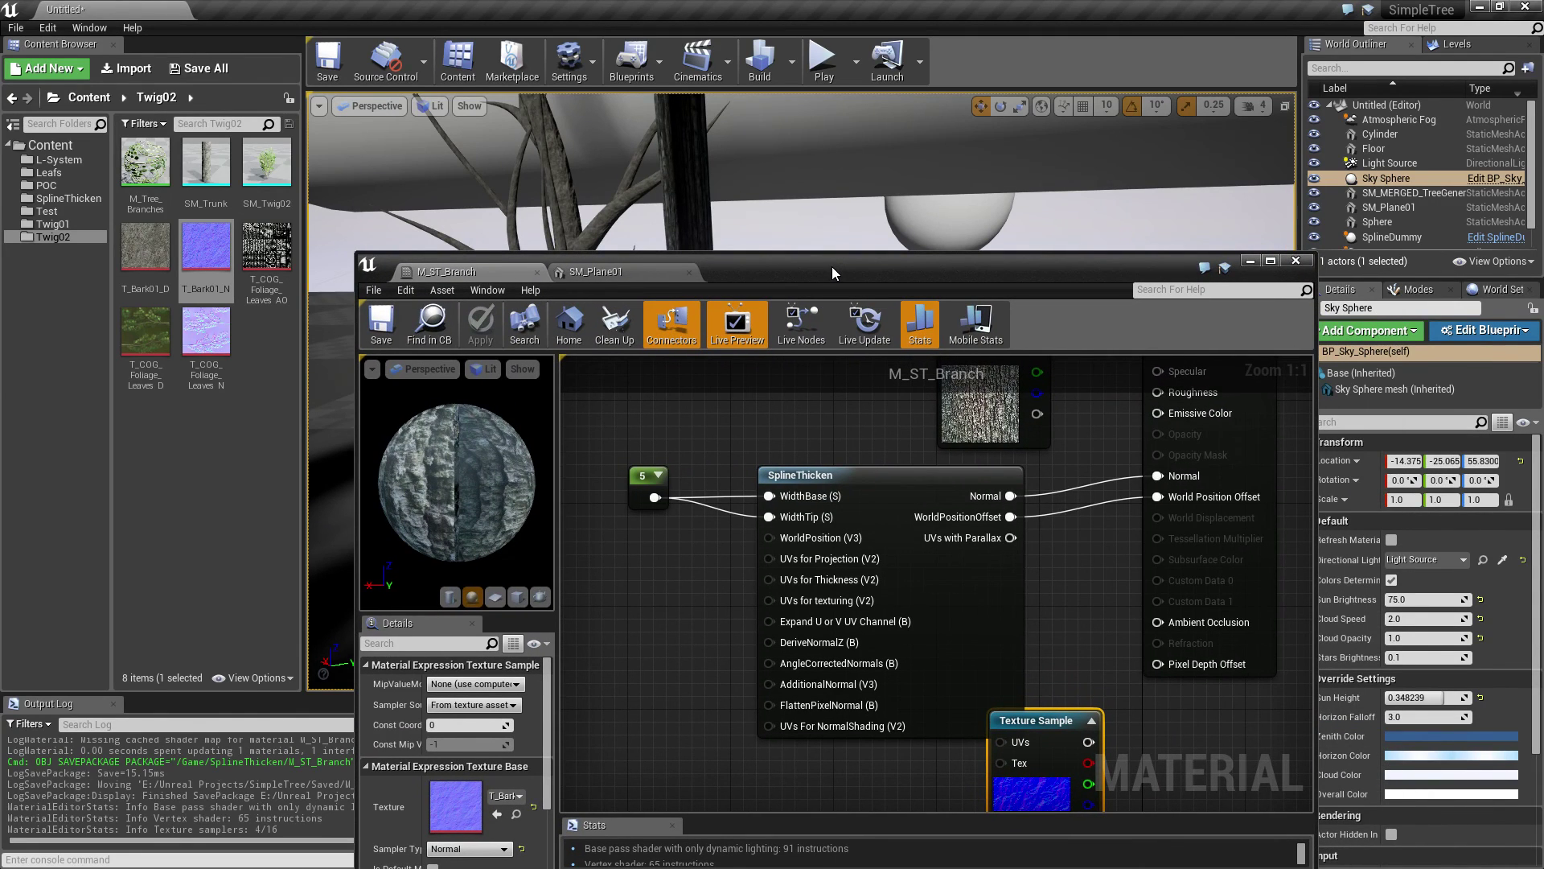
pyautogui.moveTo(832, 267); pyautogui.dragTo(850, 229)
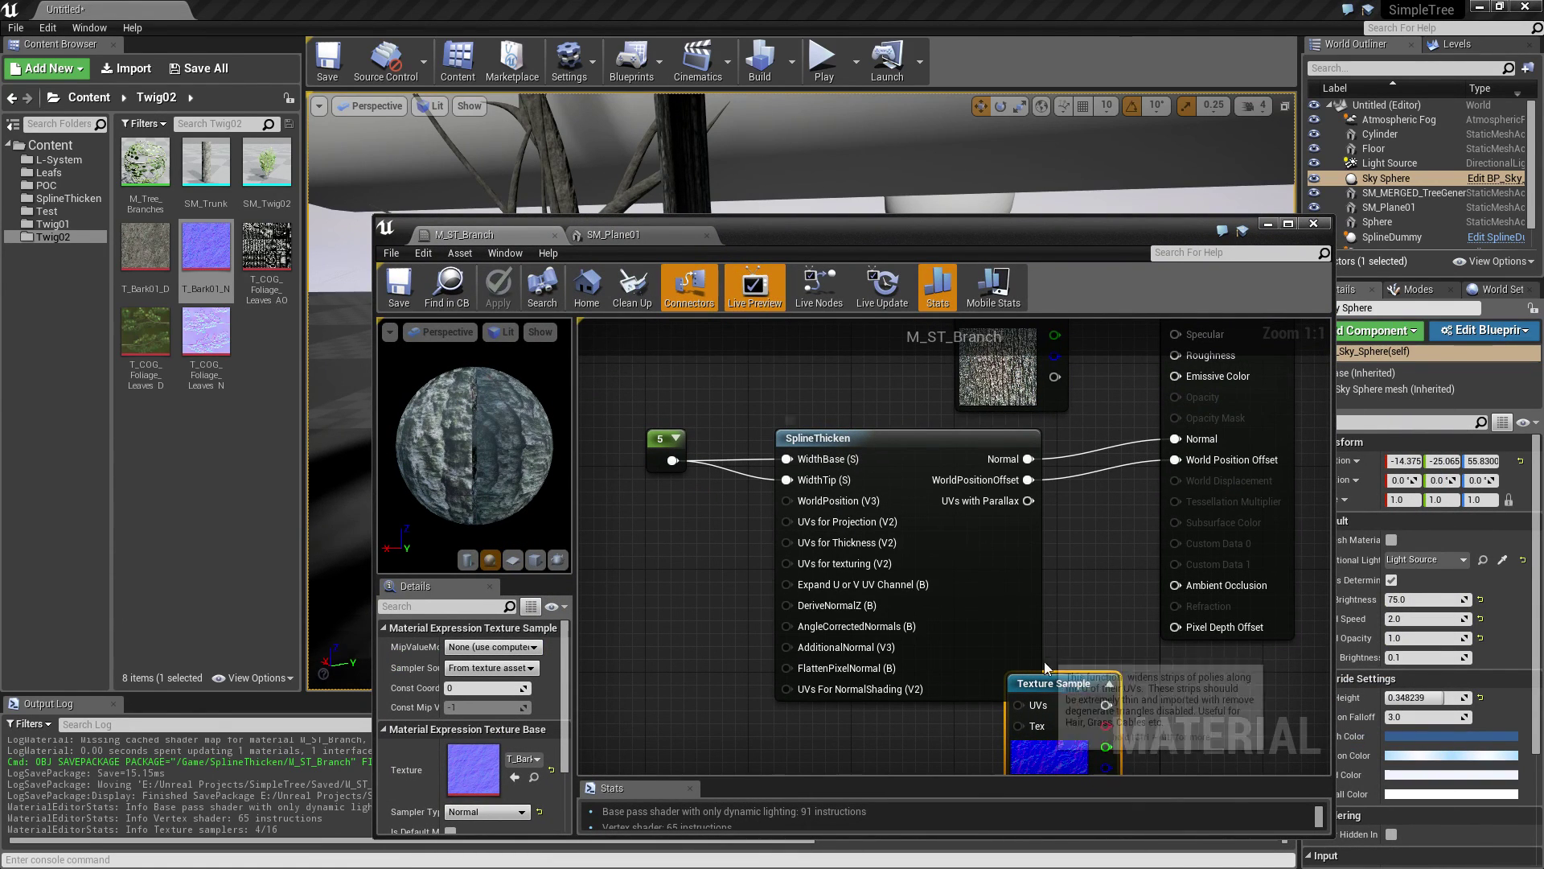
pyautogui.moveTo(1070, 685); pyautogui.dragTo(800, 658)
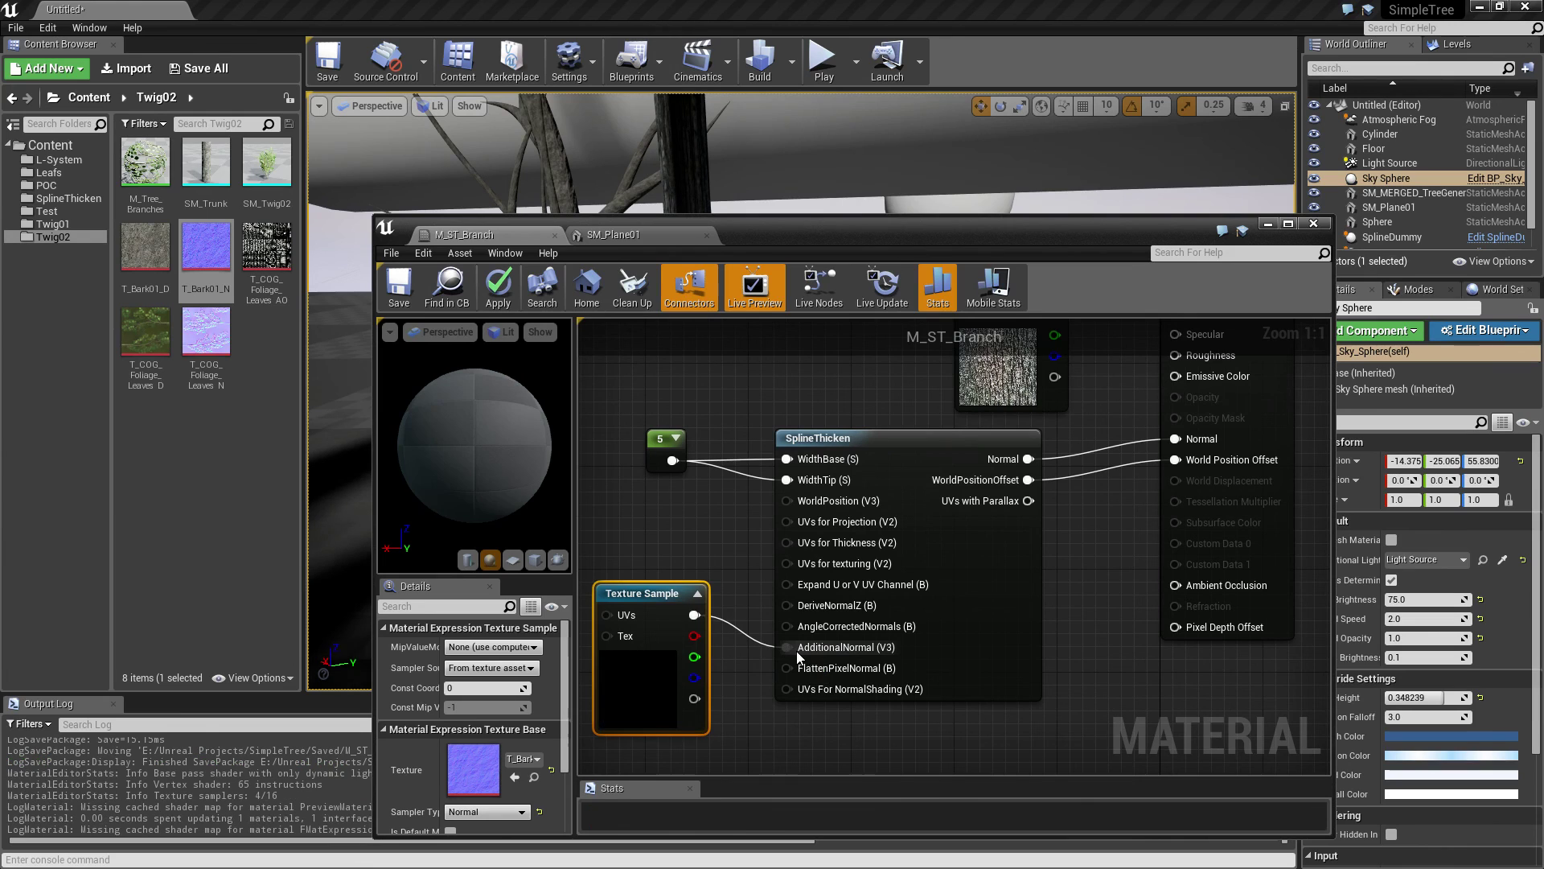
pyautogui.moveTo(782, 241); pyautogui.dragTo(1102, 413)
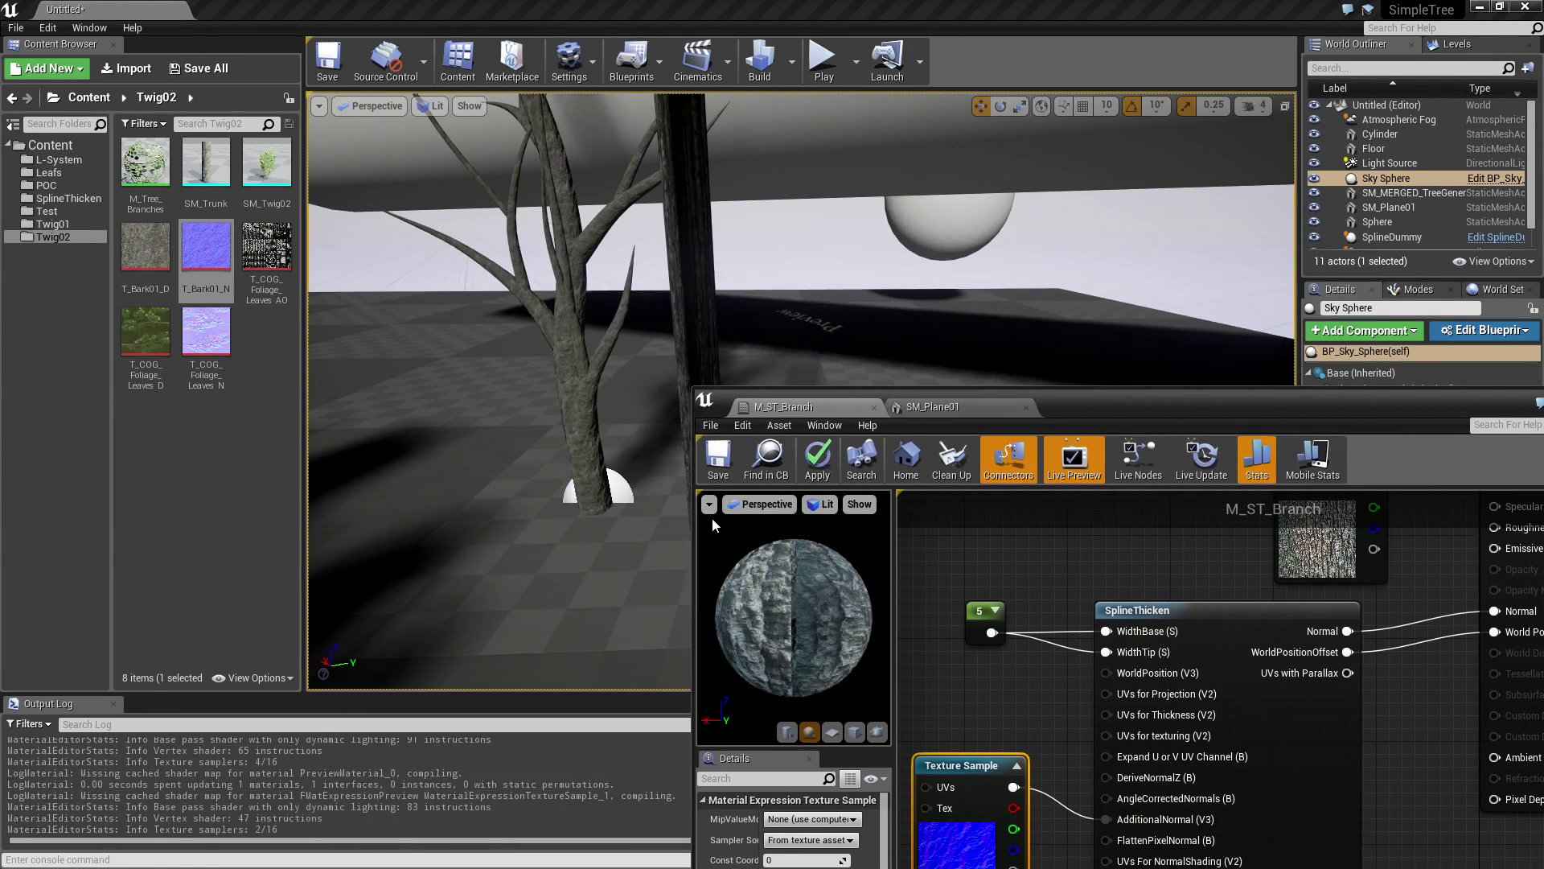
pyautogui.click(710, 466)
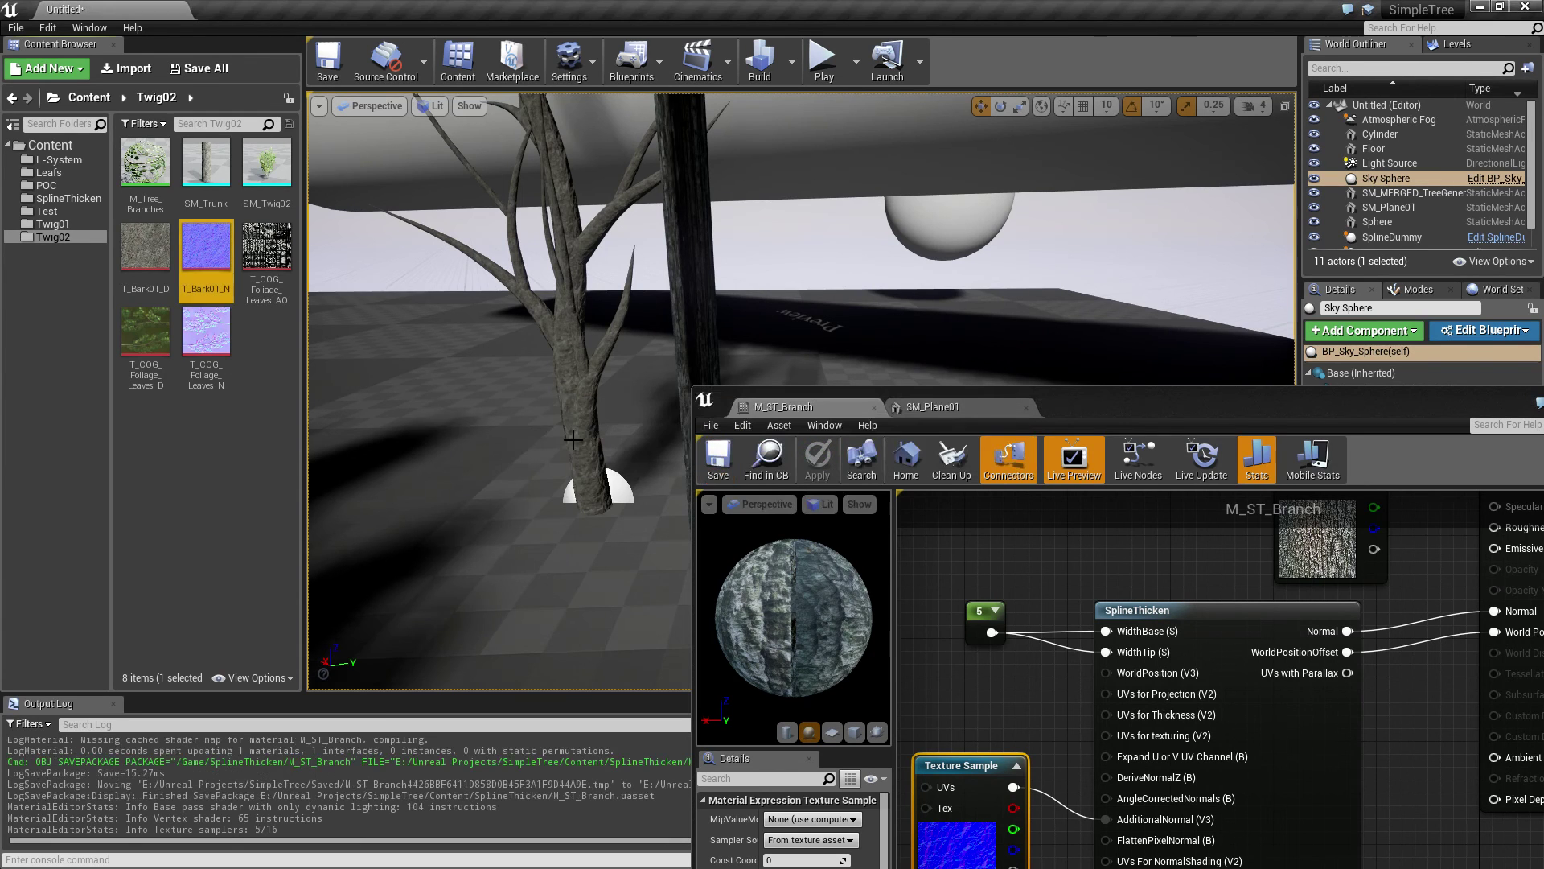
# Step: Examine how the strip mesh's bark normals respond to light while moving the camera around it
pyautogui.press('w')
pyautogui.moveTo(573, 441)
pyautogui.mouseDown(button='right')
pyautogui.moveTo(515, 378)
pyautogui.moveTo(572, 362)
pyautogui.moveTo(668, 377)
pyautogui.moveTo(595, 378)
pyautogui.moveTo(599, 398)
pyautogui.moveTo(543, 436)
pyautogui.mouseUp(button='right')
pyautogui.press('w')
pyautogui.press('s')
pyautogui.moveTo(1095, 407); pyautogui.dragTo(740, 603)
pyautogui.moveTo(636, 406); pyautogui.dragTo(602, 410, button='right')
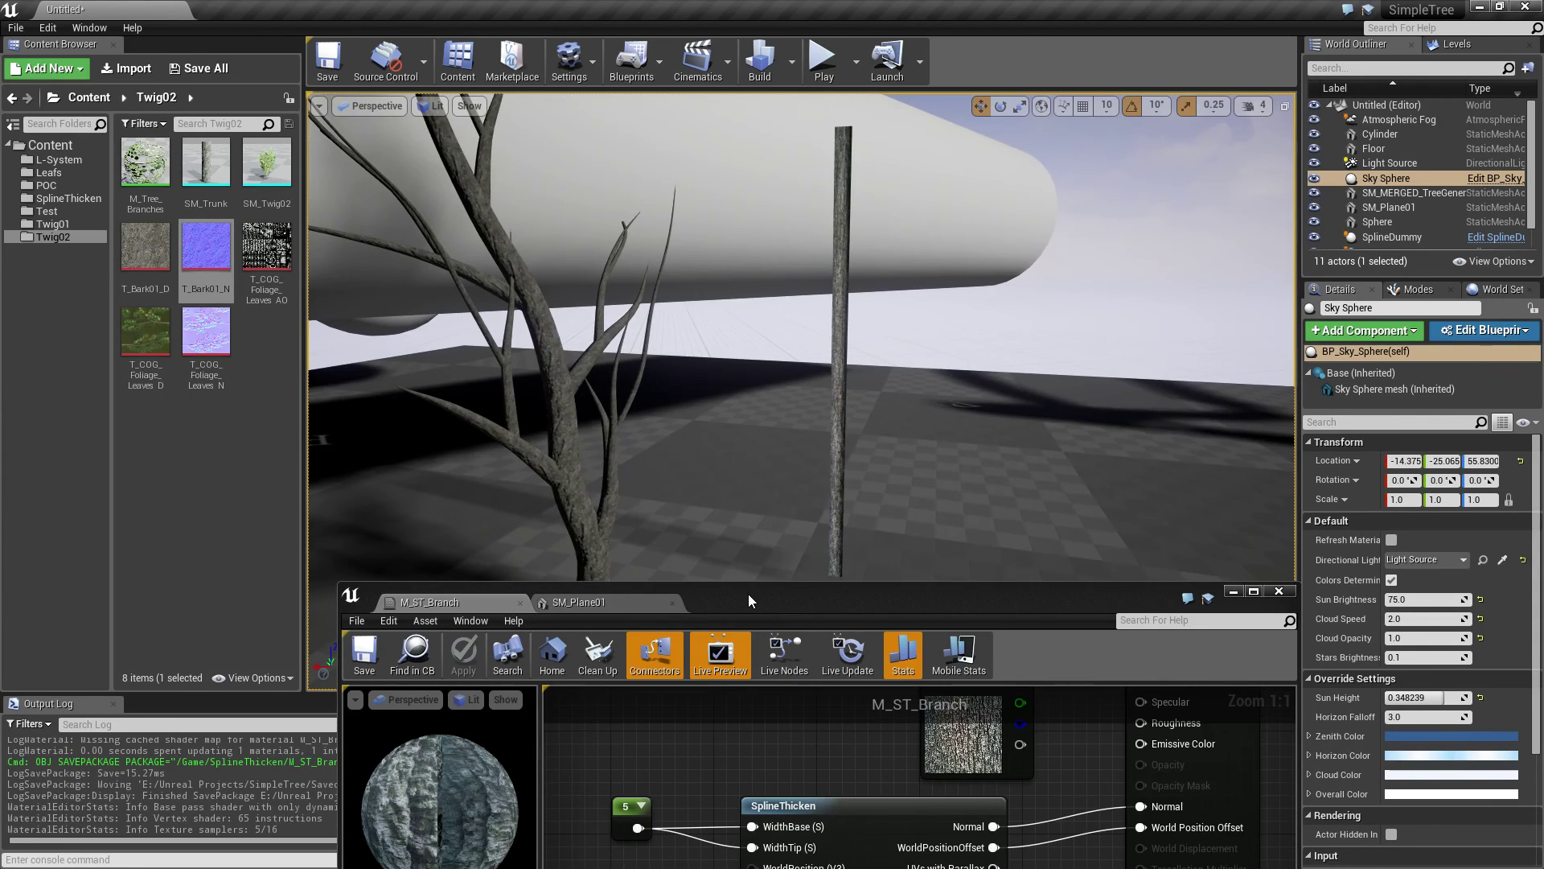
# Step: Delete the SM_Plane01 strip from the level and minimize the material editor window
pyautogui.moveTo(748, 594); pyautogui.dragTo(705, 424)
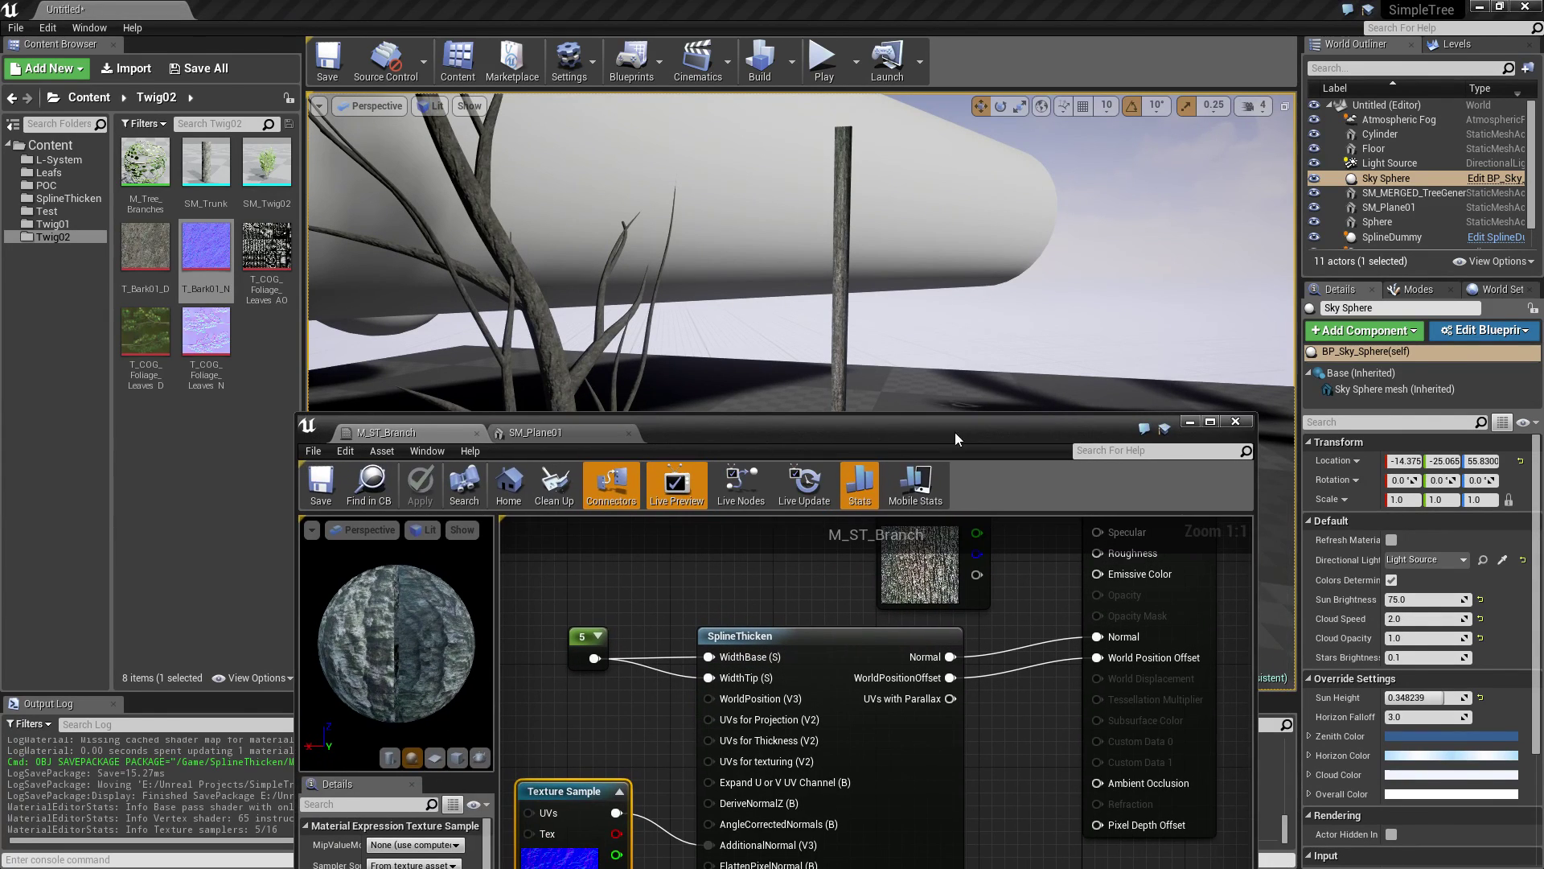
pyautogui.click(840, 325)
pyautogui.press('Delete')
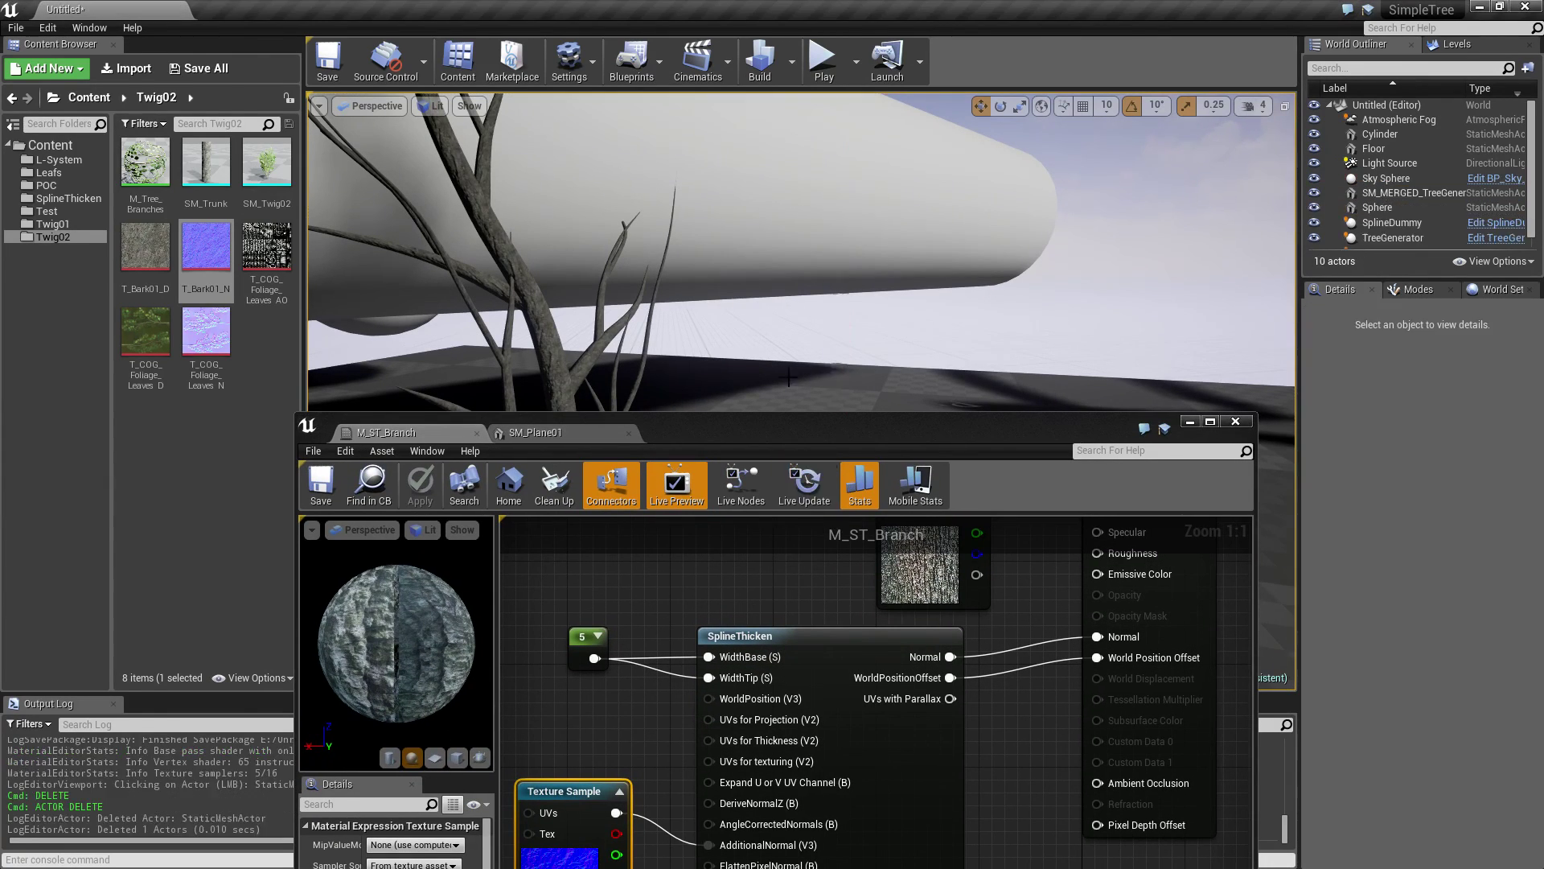
pyautogui.click(1189, 423)
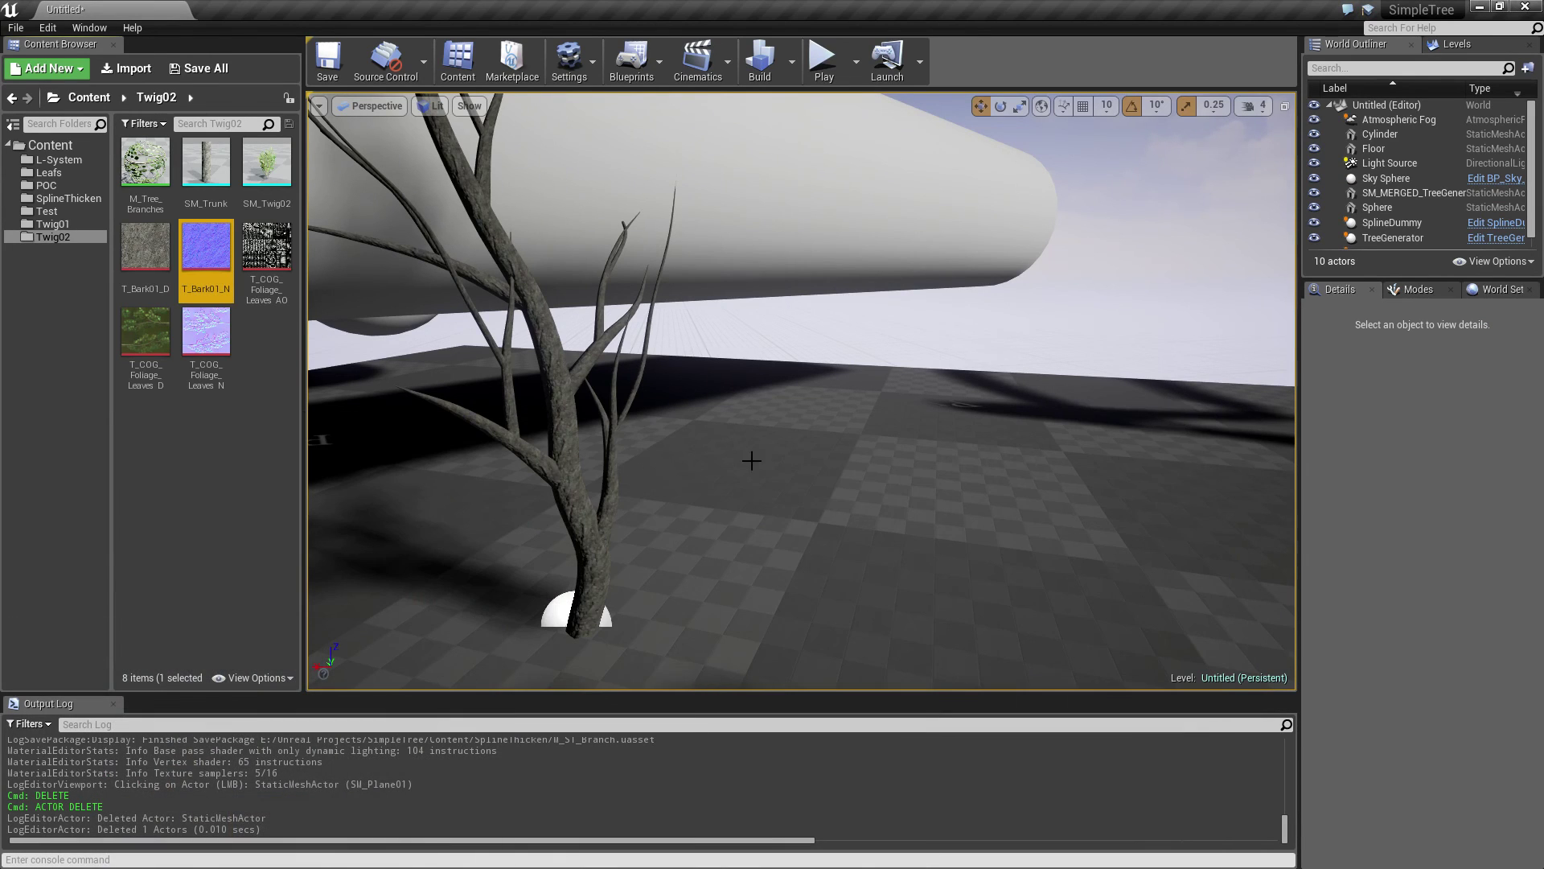
# Step: Set the Branch Mesh of the TreeGenerator2 actor to SM_Plane01 and view the rebuilt tree
pyautogui.click(577, 498)
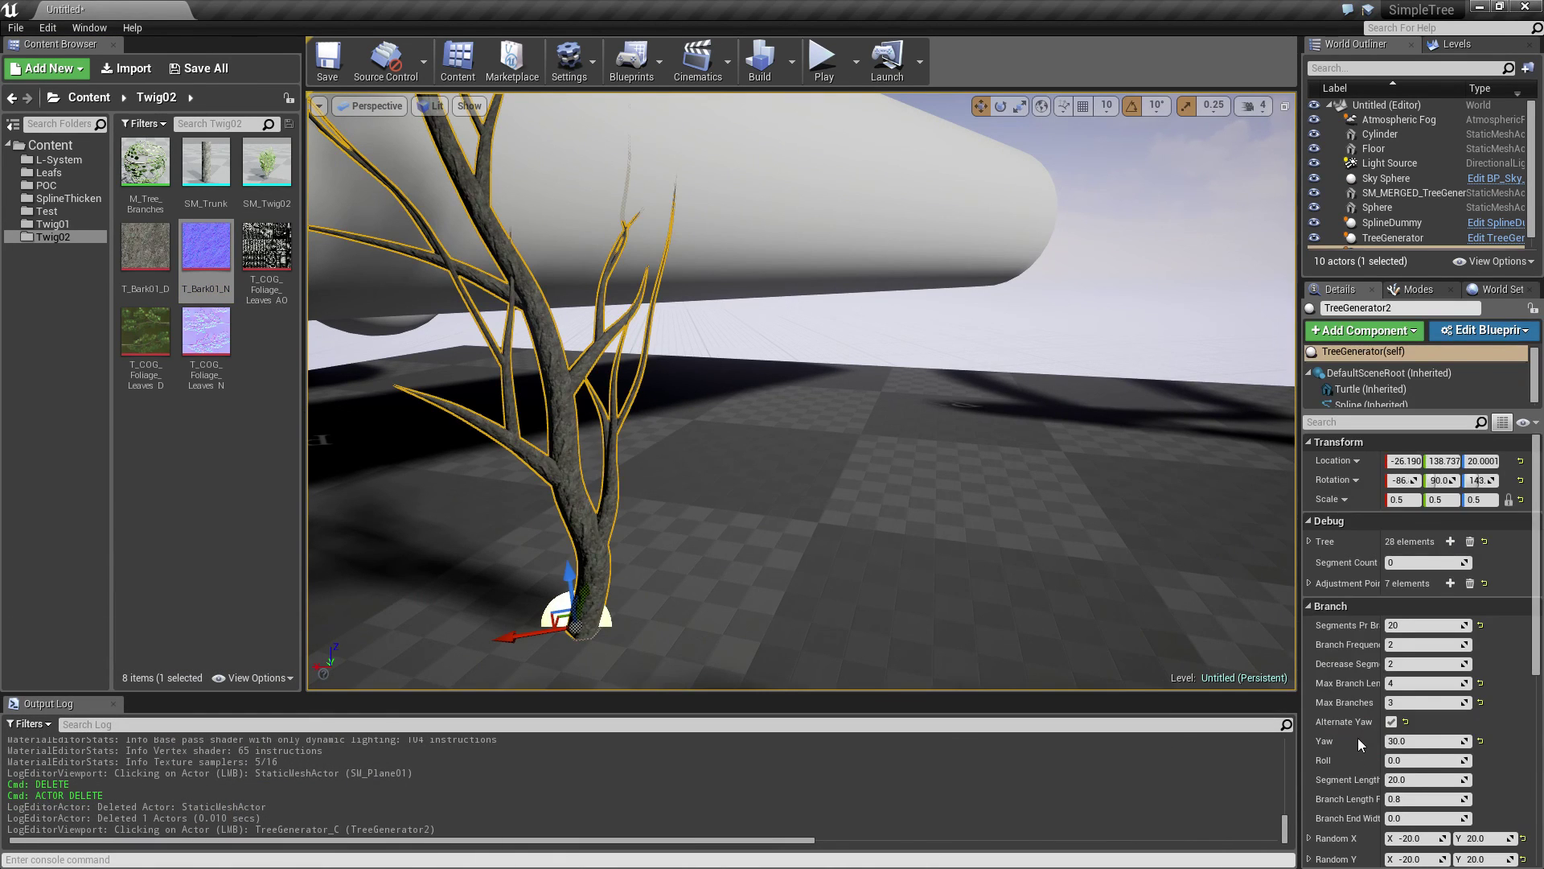
pyautogui.scroll(-5, 1427, 748)
pyautogui.click(1487, 609)
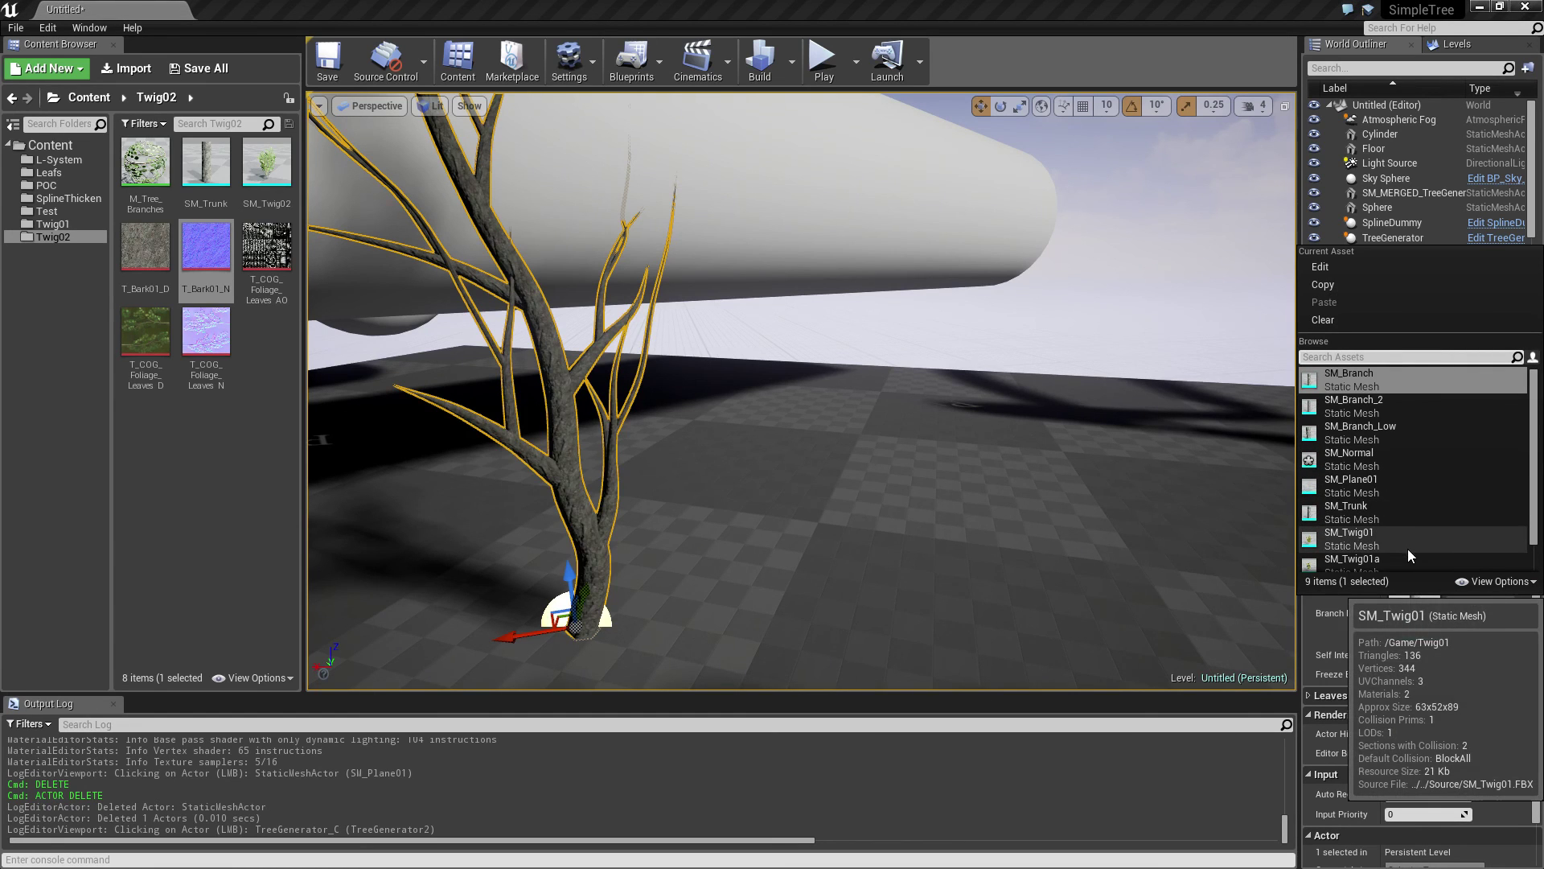
pyautogui.click(1362, 485)
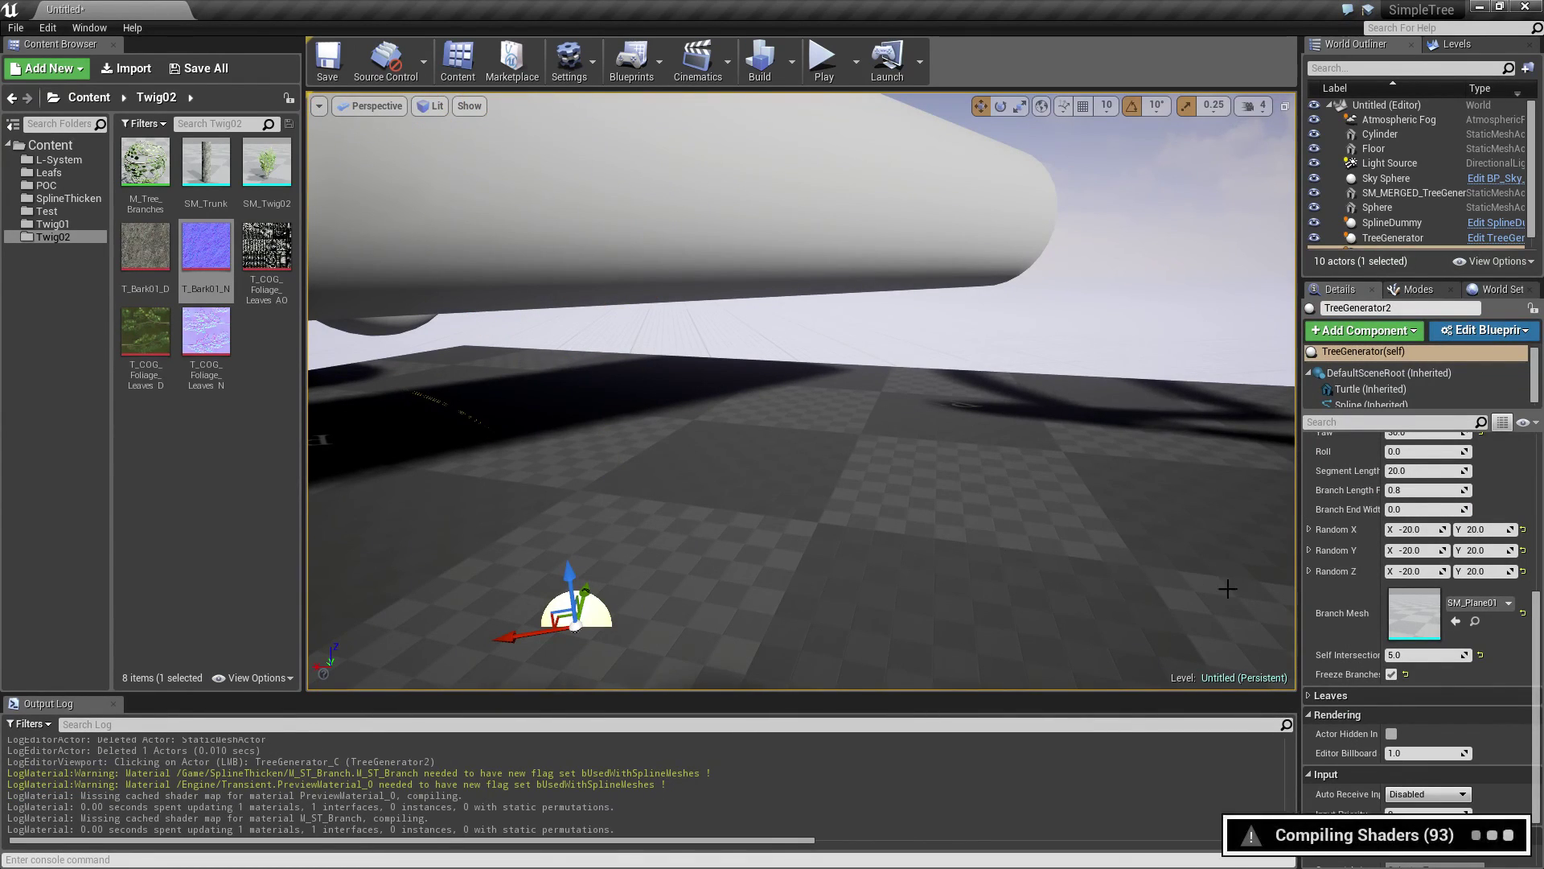
pyautogui.moveTo(773, 575); pyautogui.dragTo(579, 573, button='right')
pyautogui.moveTo(736, 553); pyautogui.dragTo(687, 434, button='right')
pyautogui.moveTo(690, 511); pyautogui.dragTo(691, 521, button='right')
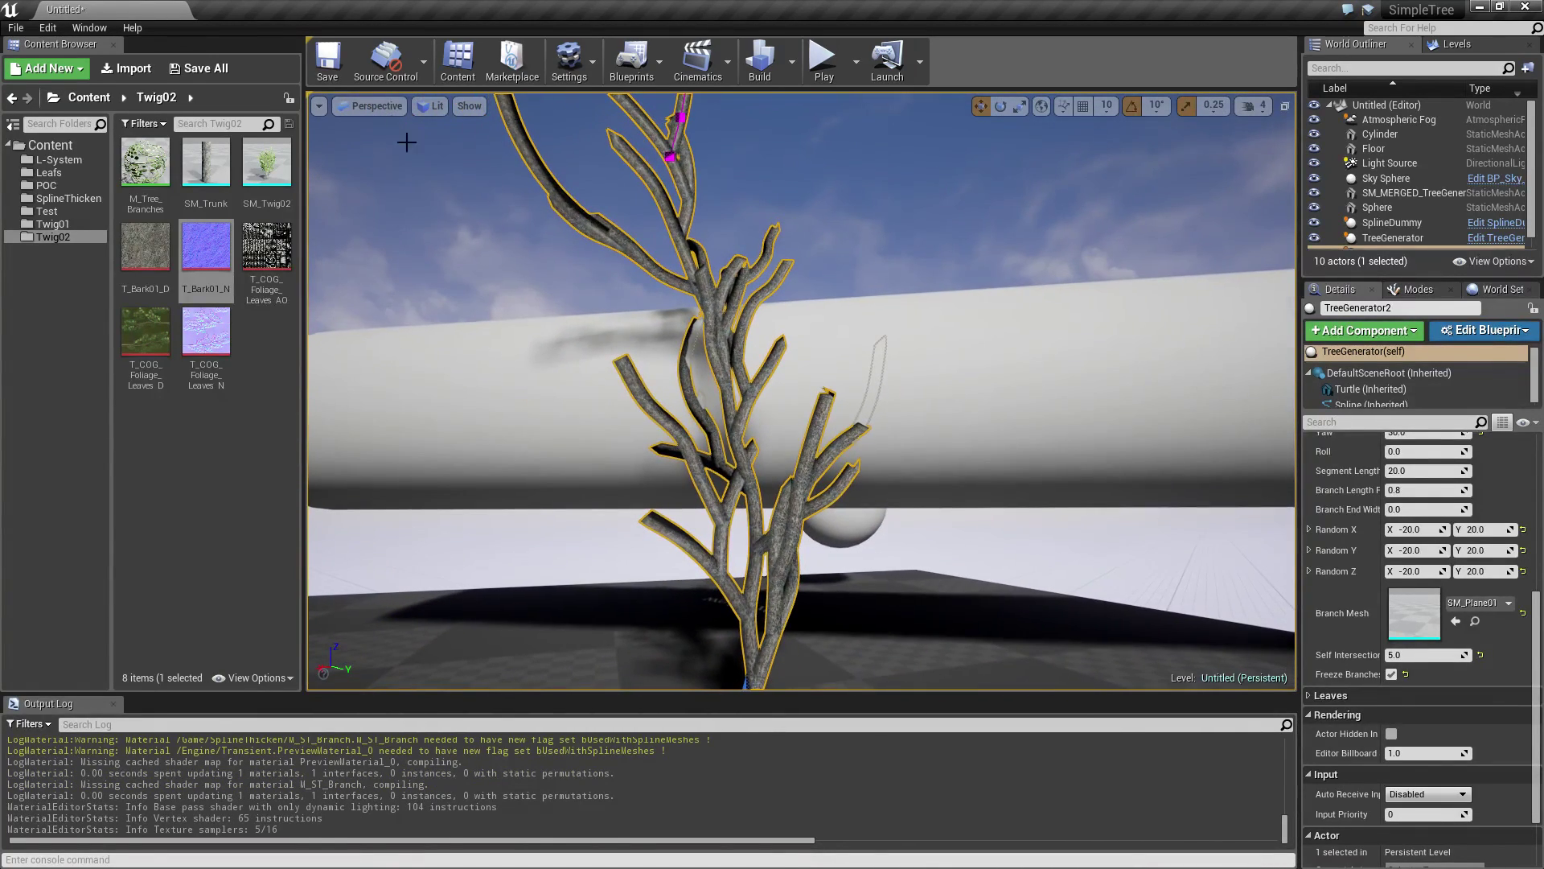
# Step: Save the level along with the modified SM_Normal and M_ST_Branch assets
pyautogui.click(327, 60)
pyautogui.click(205, 70)
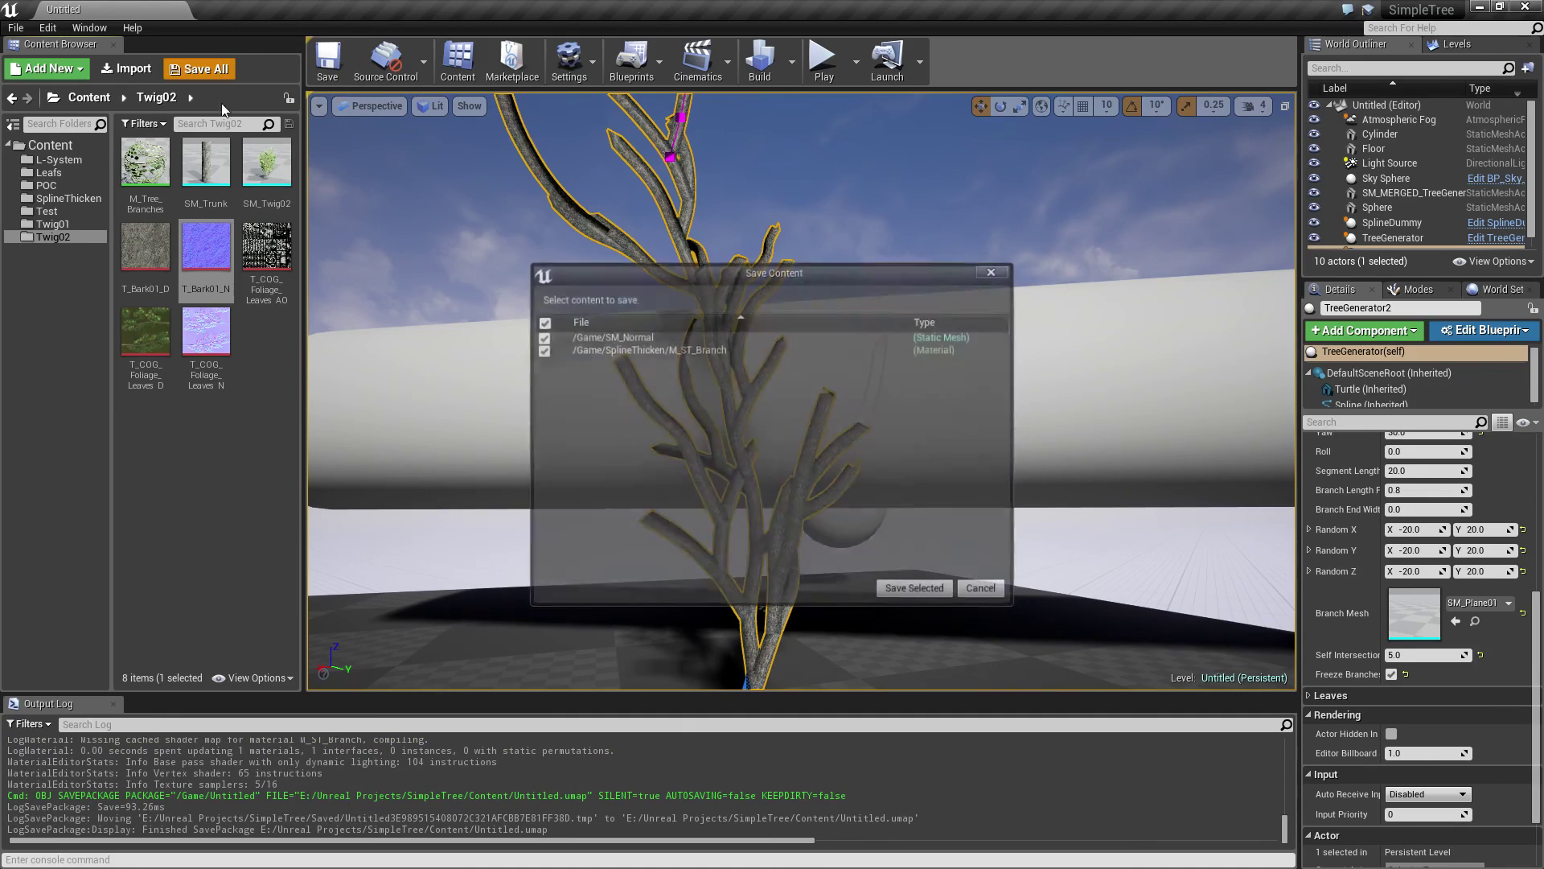
pyautogui.click(898, 587)
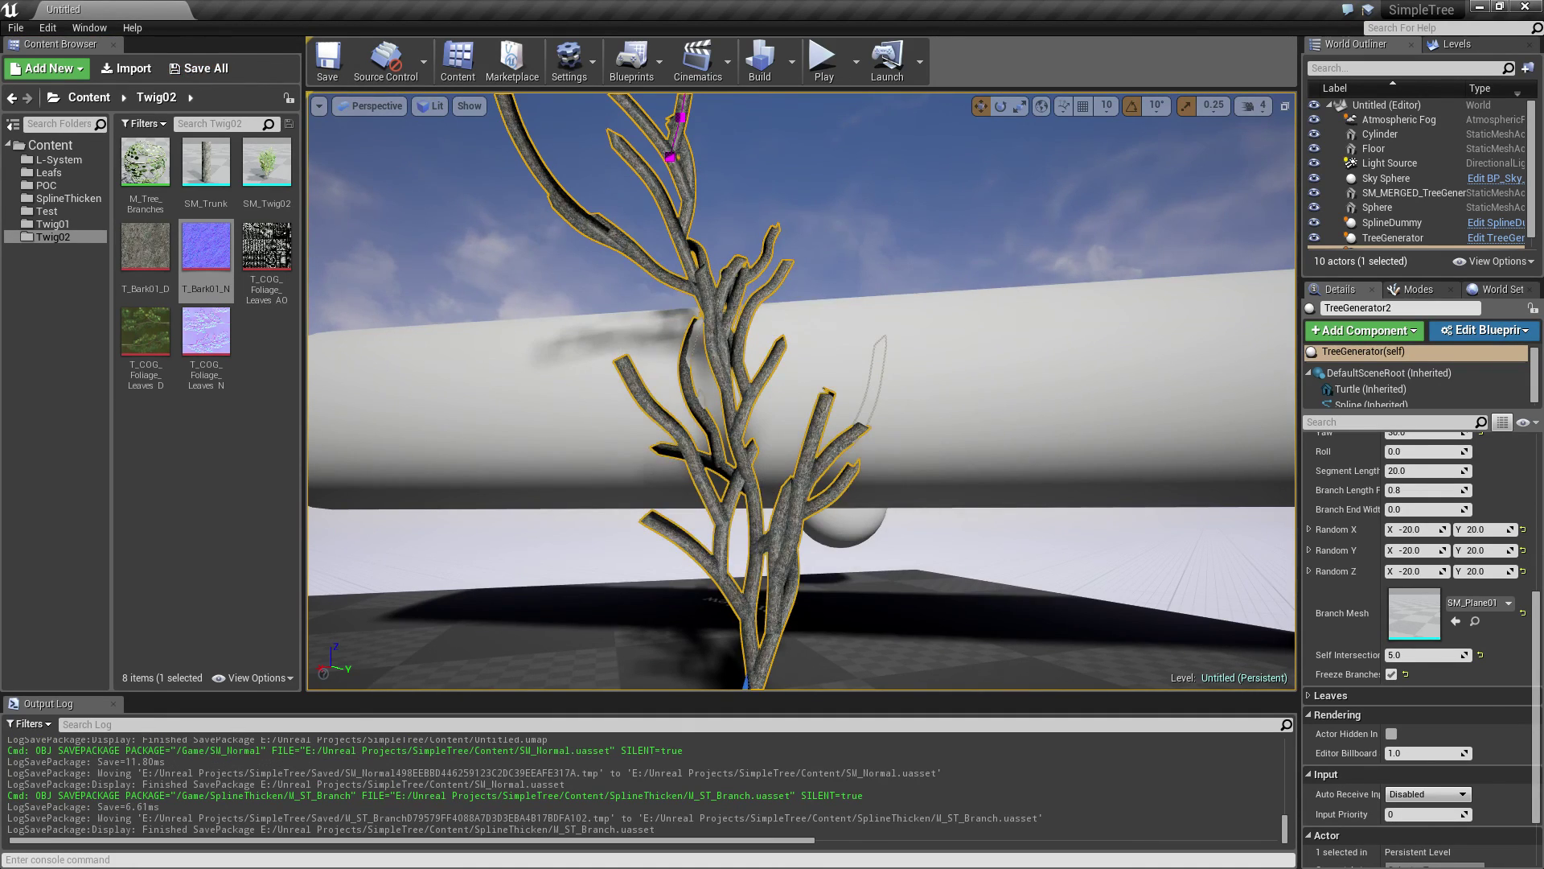
# Step: Deselect the tree and examine its branch tips and bark from several angles
pyautogui.moveTo(802, 391); pyautogui.dragTo(1045, 274, button='right')
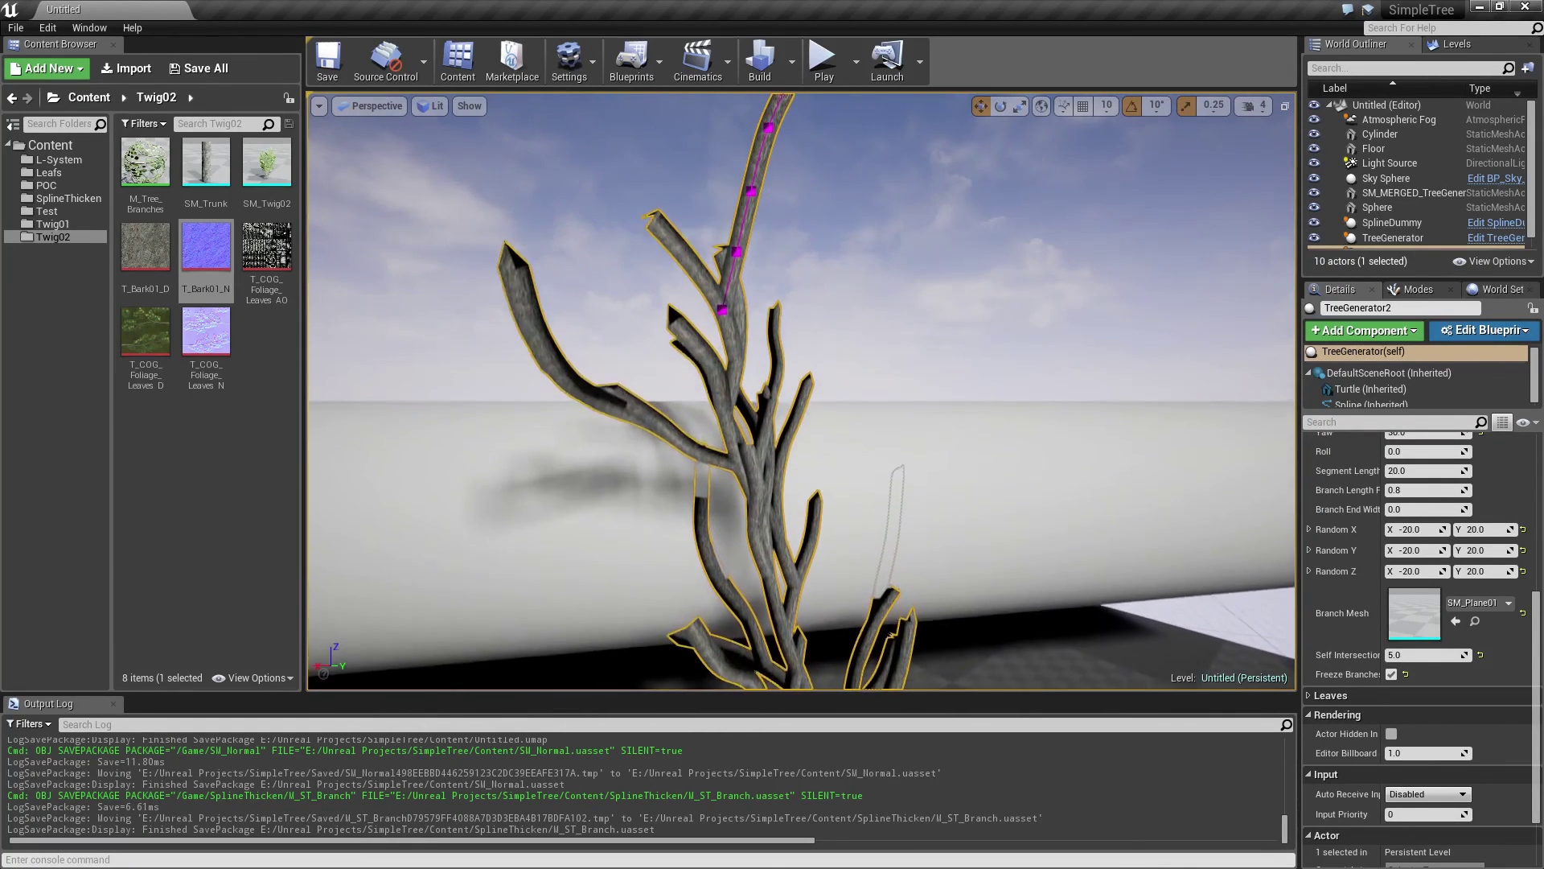
pyautogui.keyDown('alt'); pyautogui.moveTo(837, 321); pyautogui.dragTo(856, 304); pyautogui.keyUp('alt')
pyautogui.click(498, 278)
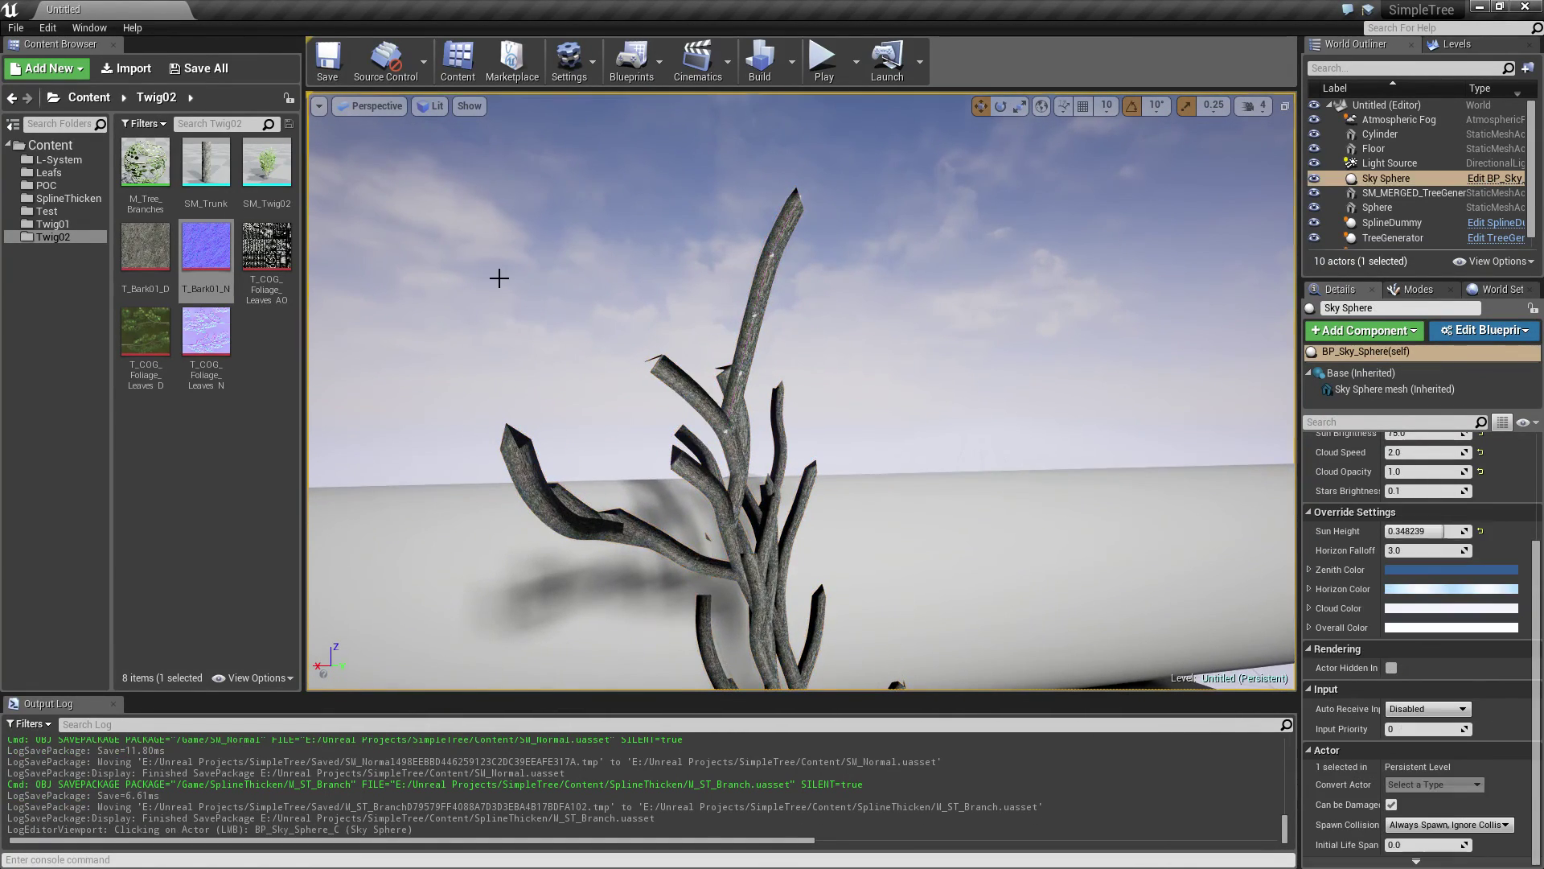
pyautogui.keyDown('alt'); pyautogui.moveTo(600, 336); pyautogui.dragTo(483, 325); pyautogui.keyUp('alt')
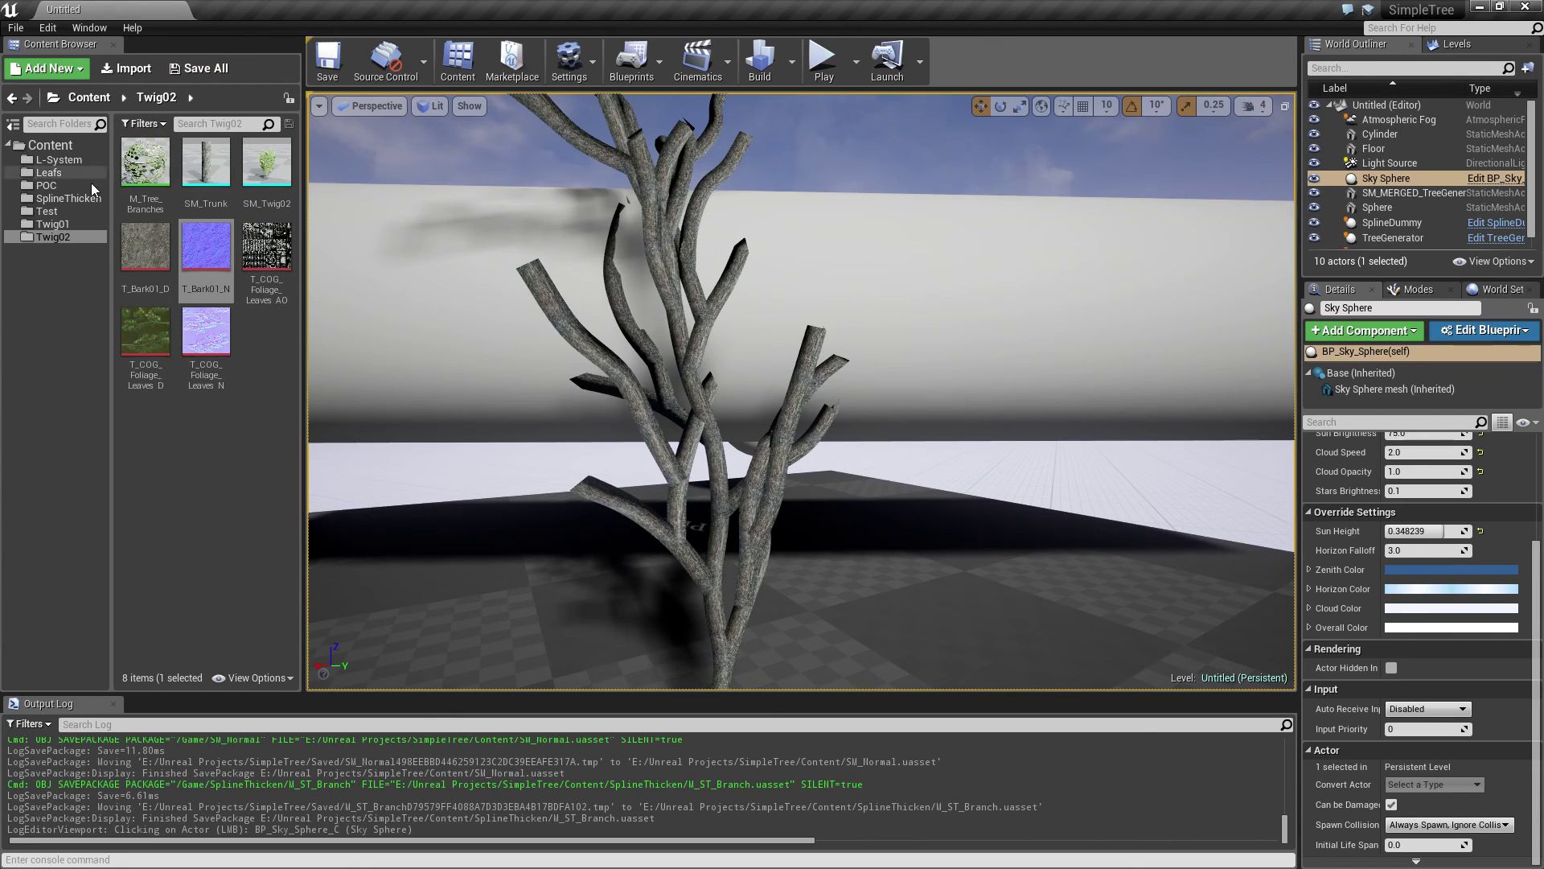
# Step: Open the M_ST_Branch material from the SplineThicken folder in a maximized editor with the SplineThicken node in view
pyautogui.click(64, 197)
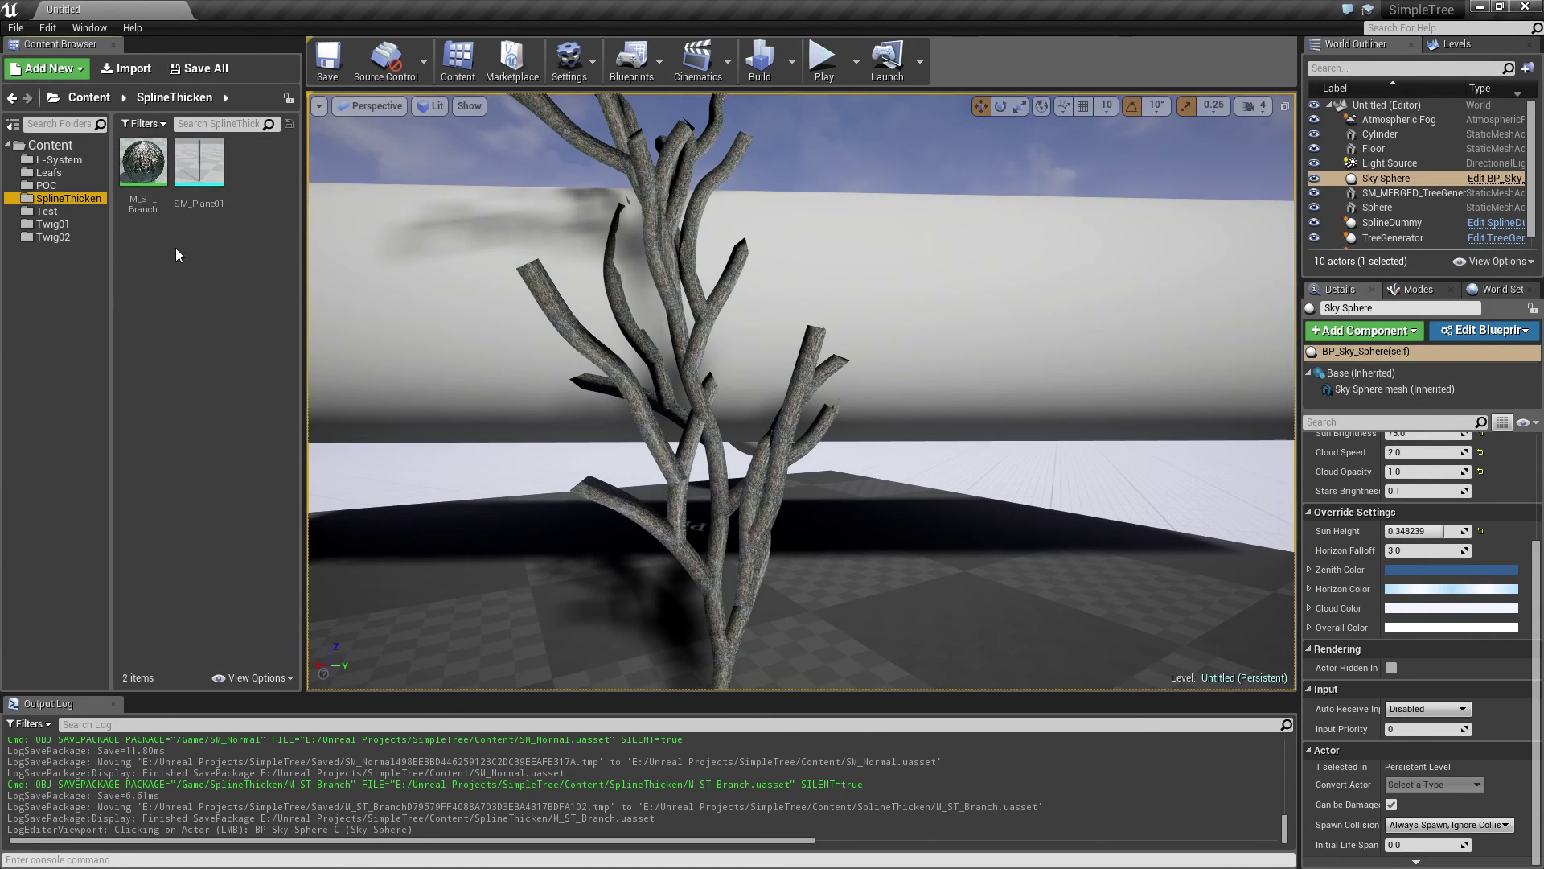
pyautogui.doubleClick(143, 161)
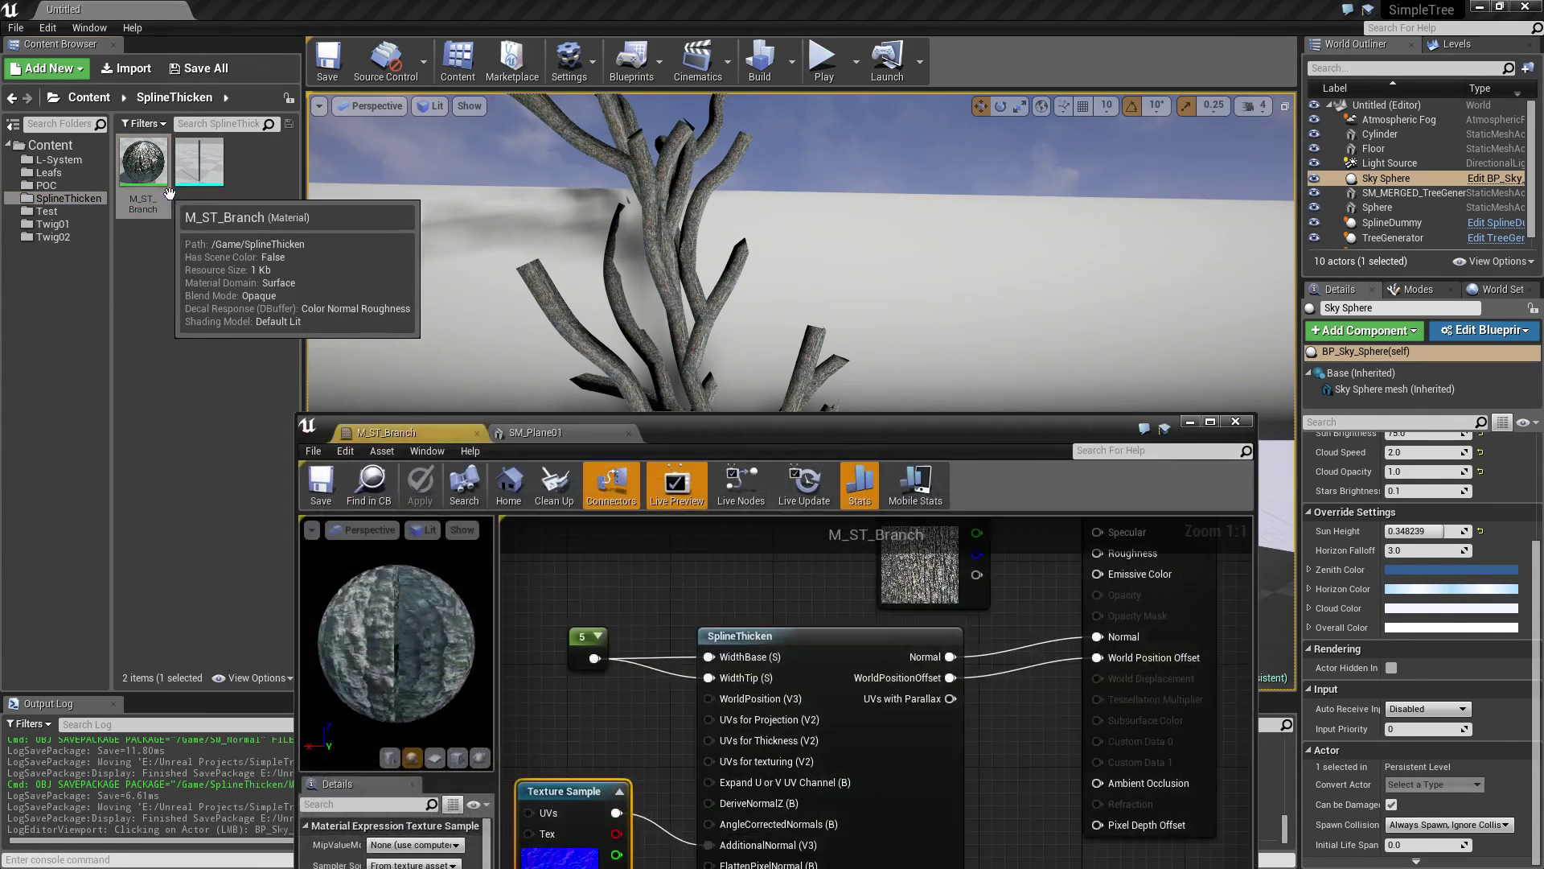
pyautogui.doubleClick(809, 423)
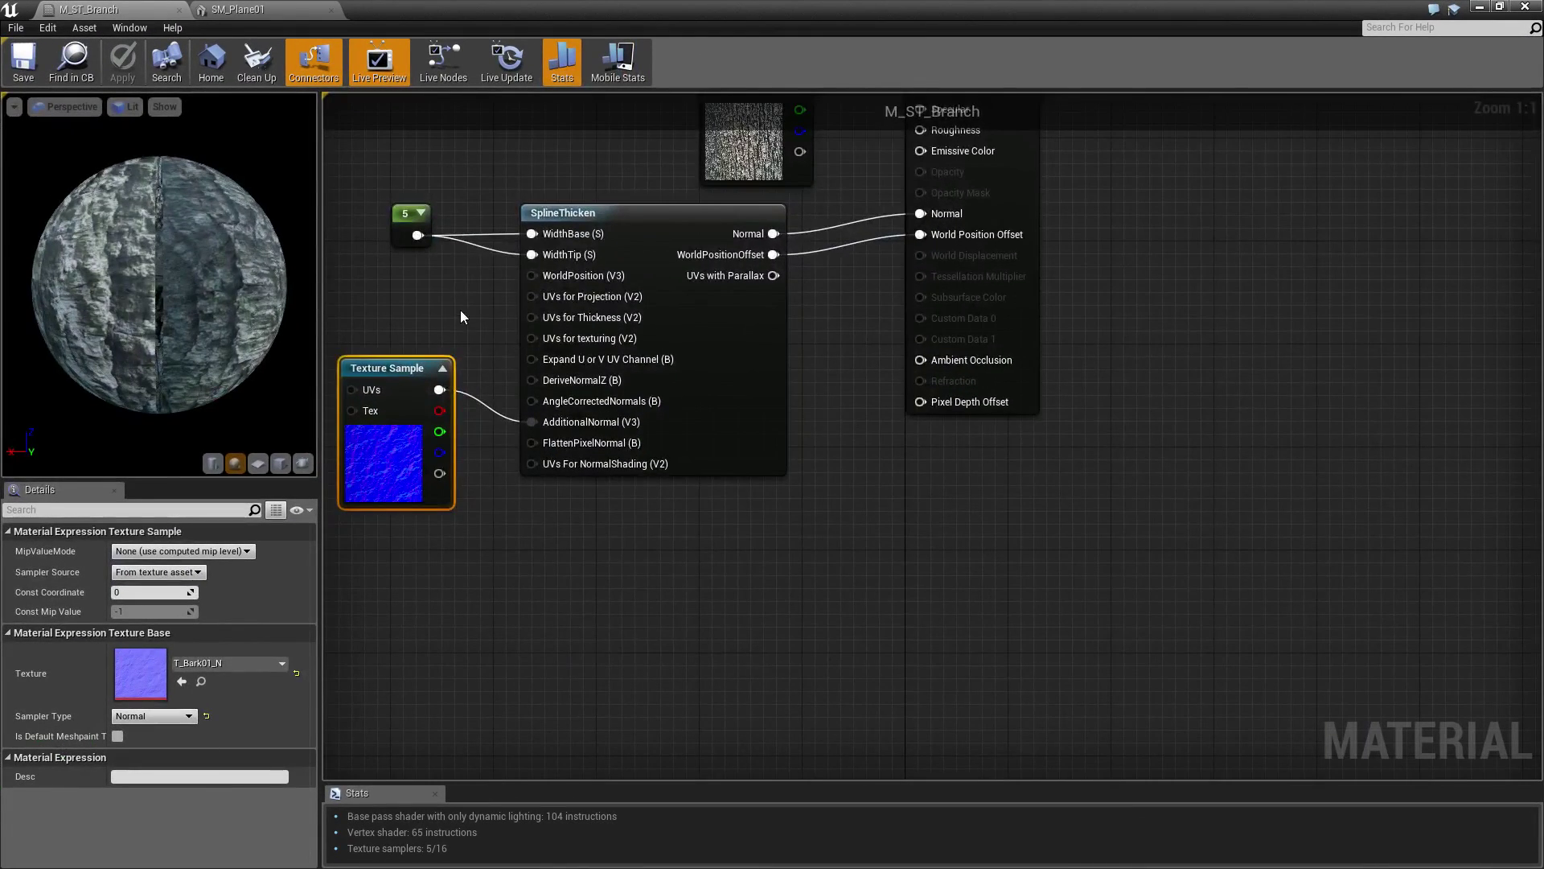
pyautogui.moveTo(459, 312); pyautogui.dragTo(888, 376, button='right')
pyautogui.moveTo(819, 419); pyautogui.dragTo(806, 470)
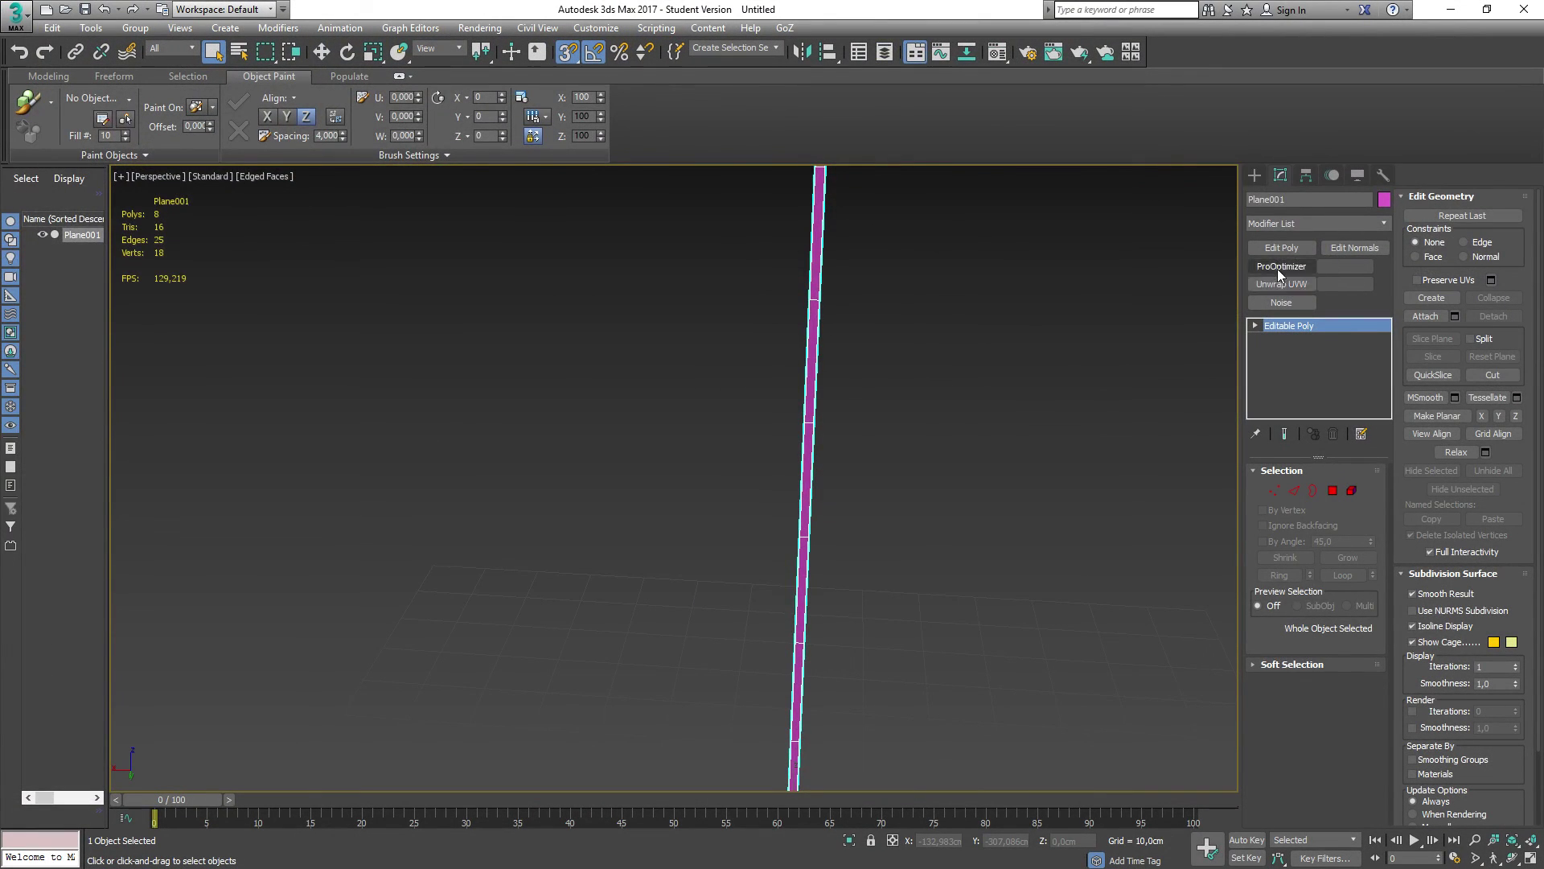
# Step: In 3ds Max, add an Unwrap UVW modifier to Plane001, inspect its layout in the UV editor, and return to Unreal Engine
pyautogui.click(1282, 283)
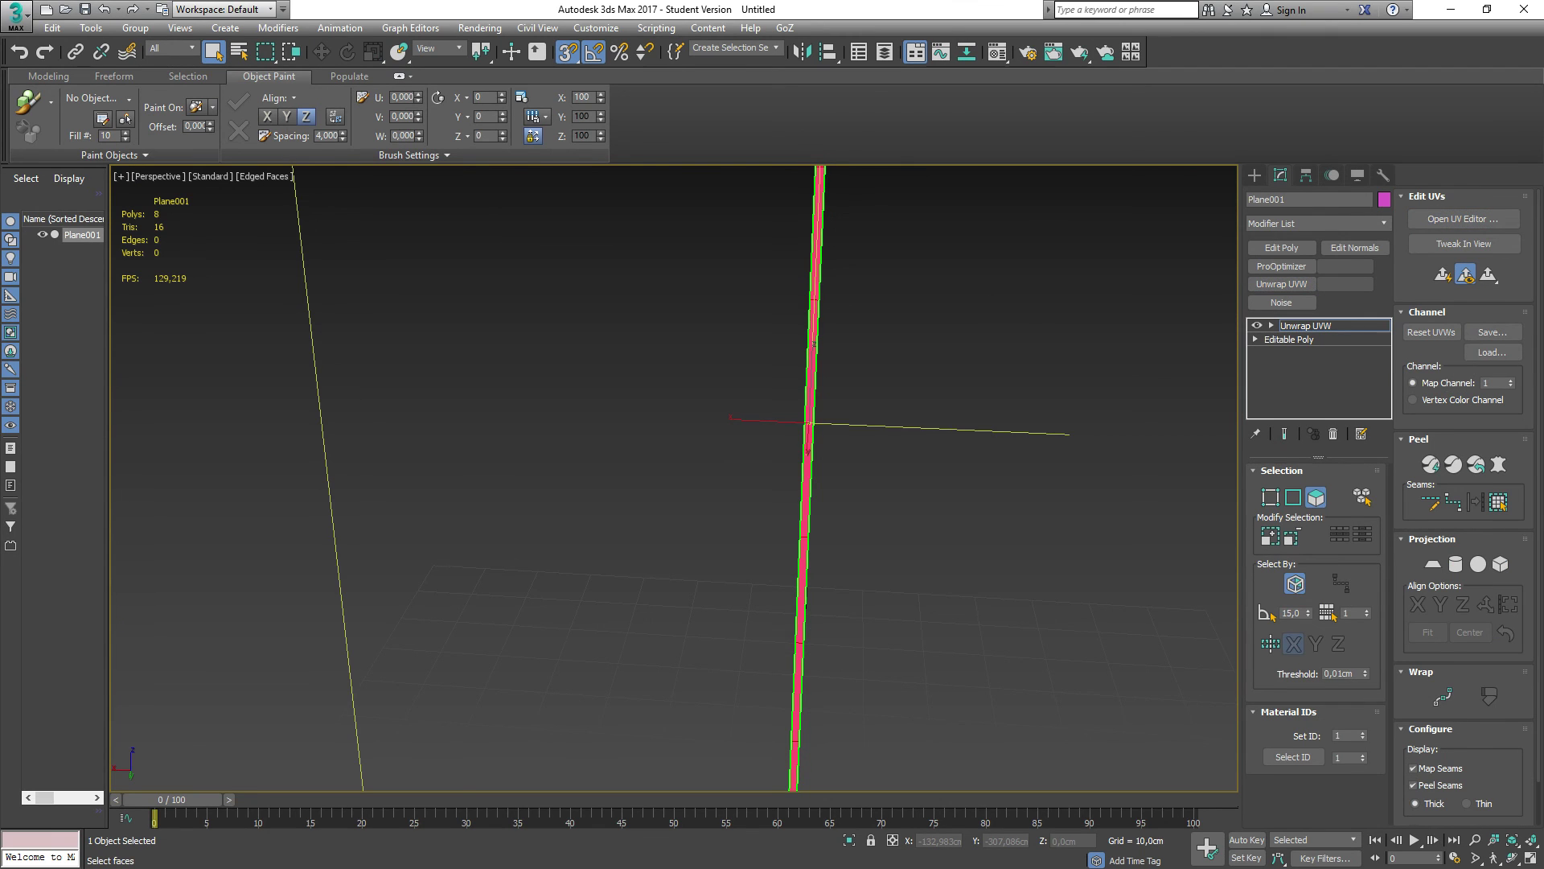
pyautogui.hotkey('ctrl', 'e')
pyautogui.moveTo(526, 143); pyautogui.dragTo(573, 145)
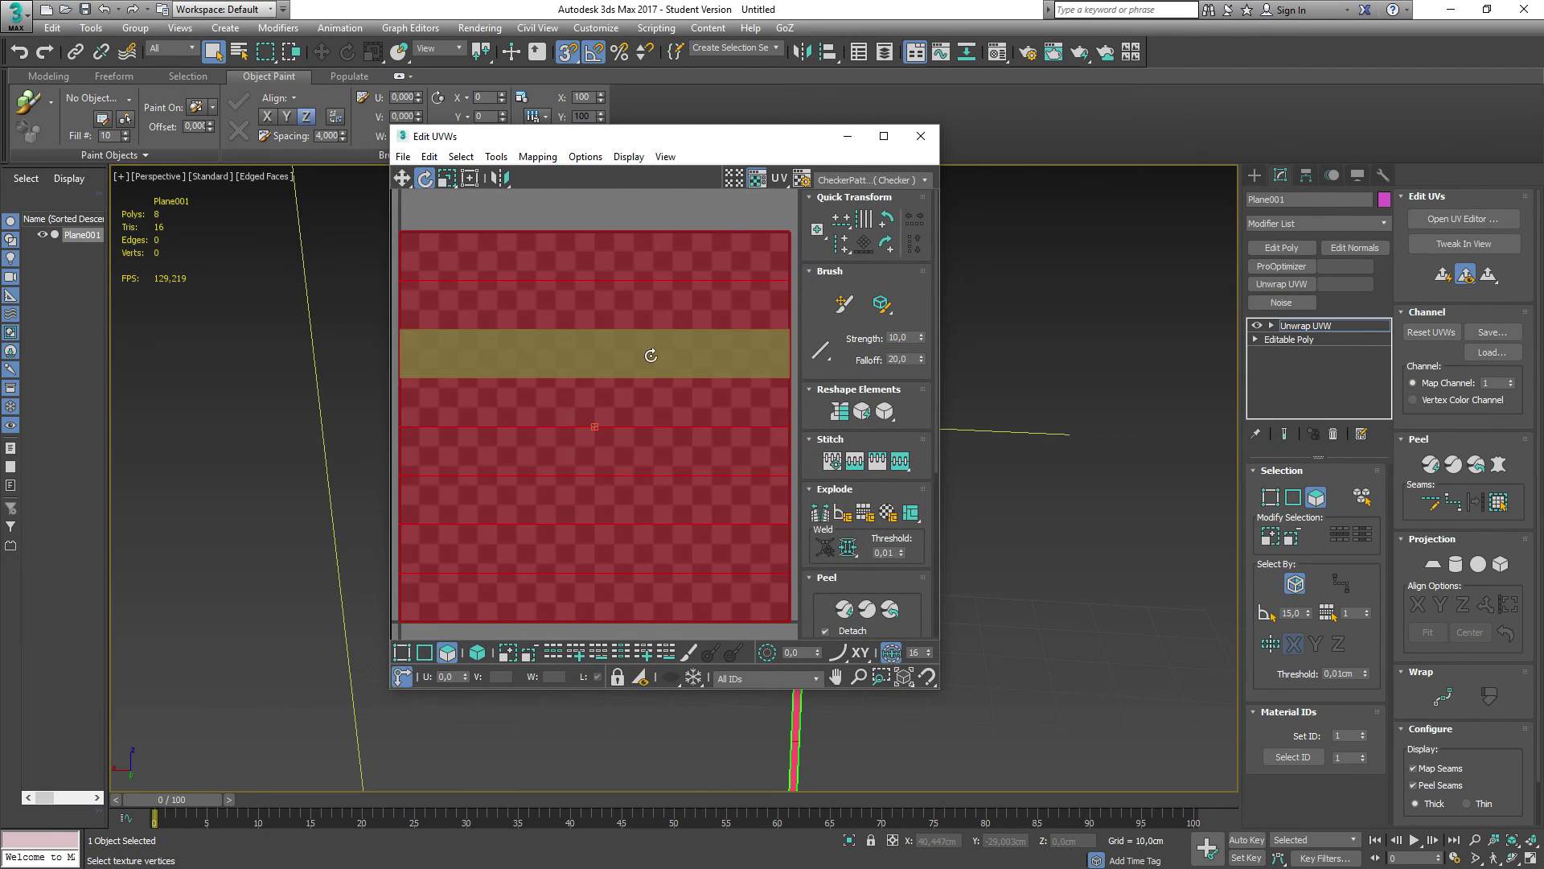
pyautogui.click(476, 653)
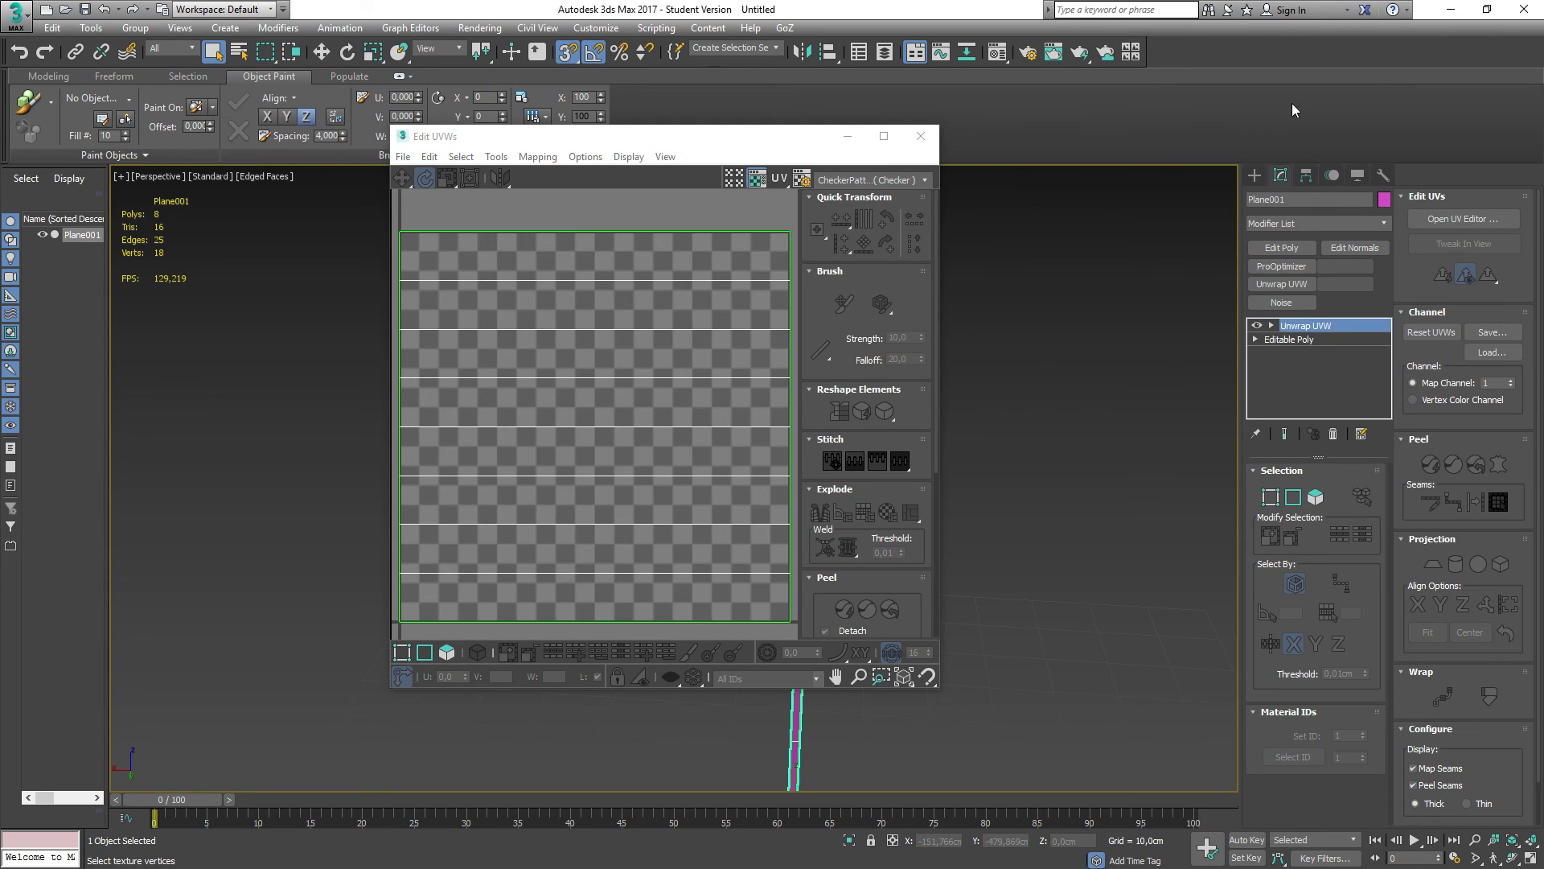
pyautogui.click(1448, 12)
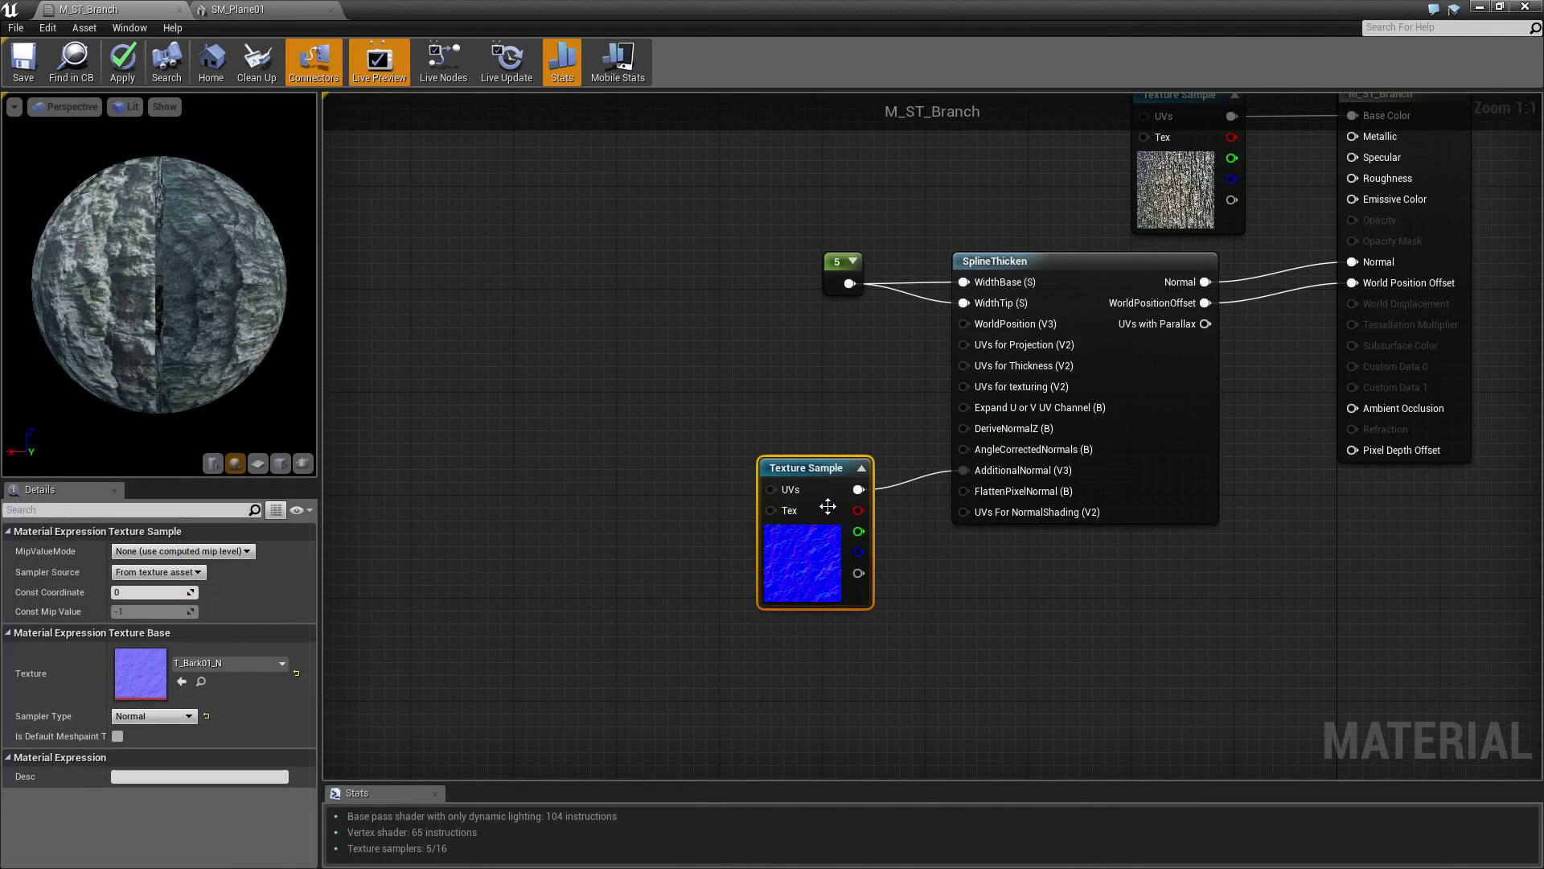
# Step: Try connecting a Static Bool set to False to SplineThicken's Expand U or V UV Channel input, and delete the node
pyautogui.rightClick(835, 407)
pyautogui.write('static bool')
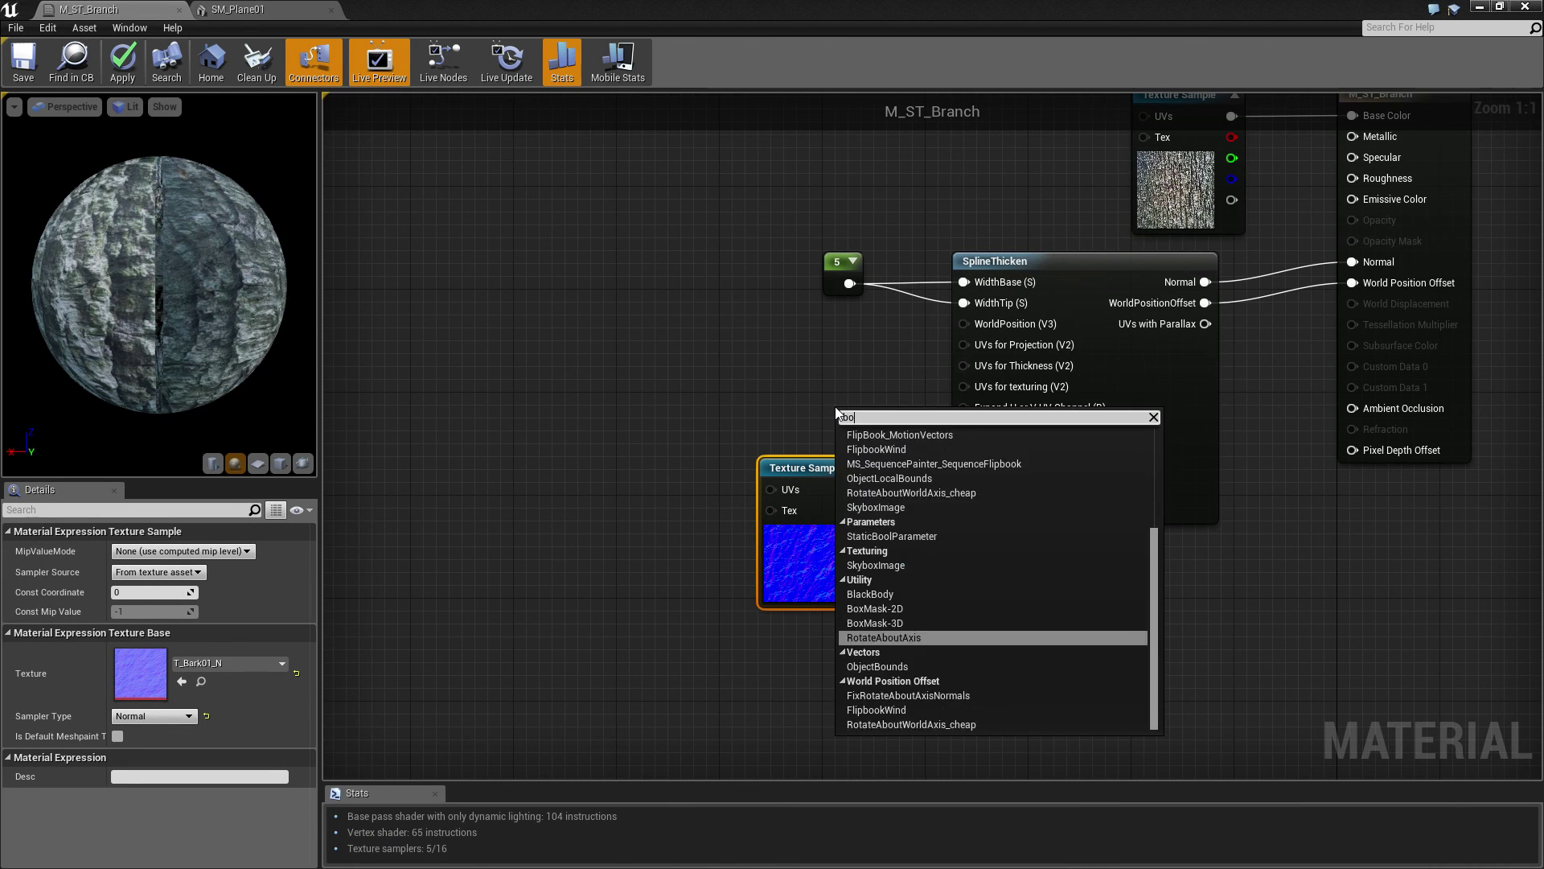
pyautogui.click(955, 441)
pyautogui.moveTo(903, 424); pyautogui.dragTo(964, 409)
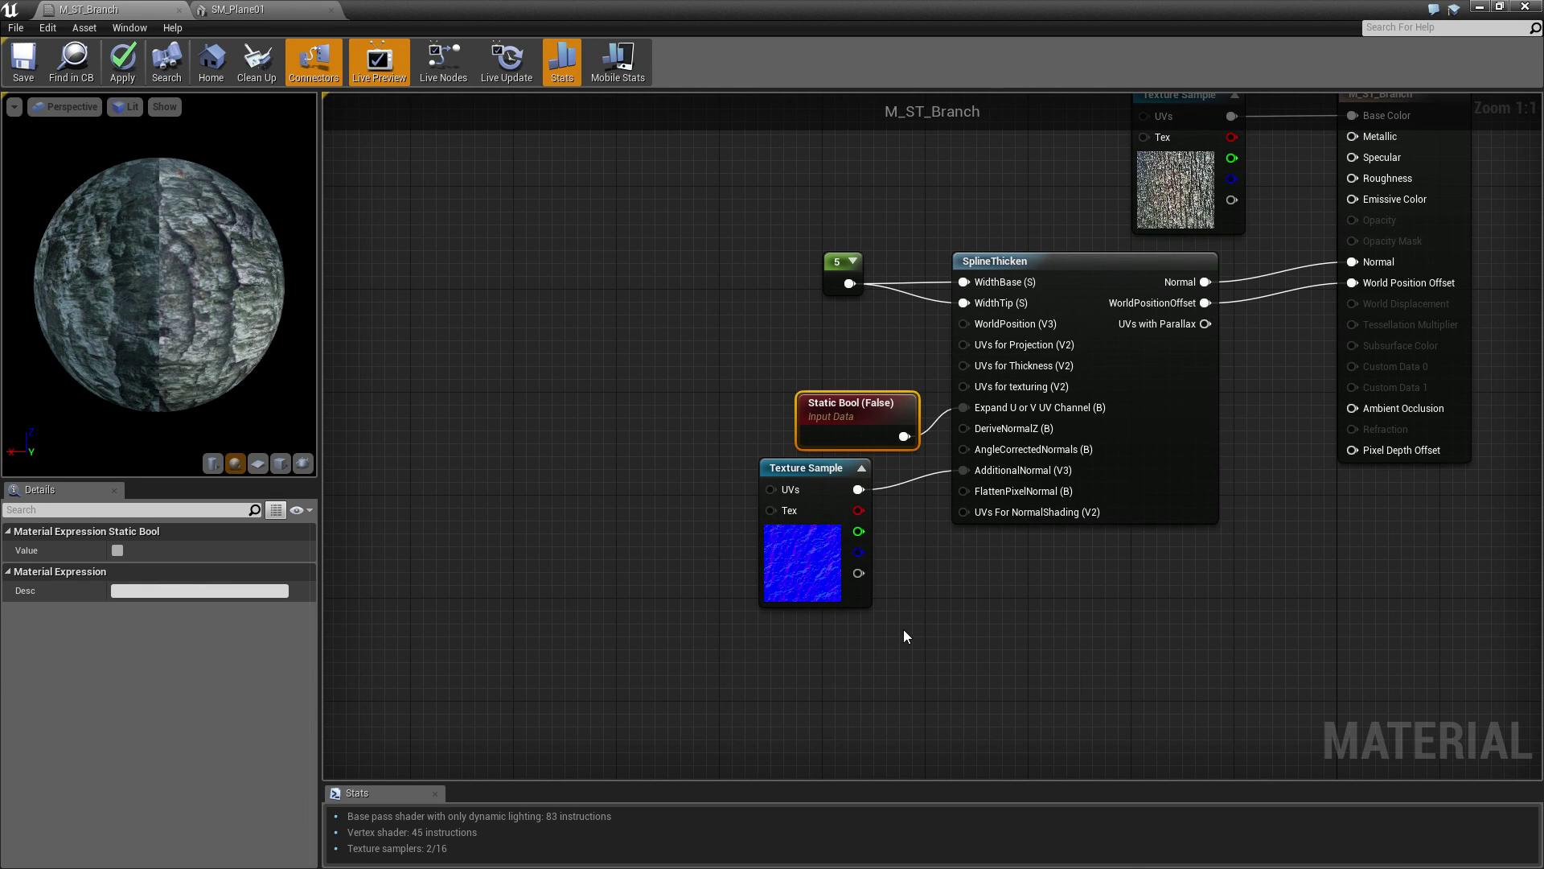
pyautogui.press('Delete')
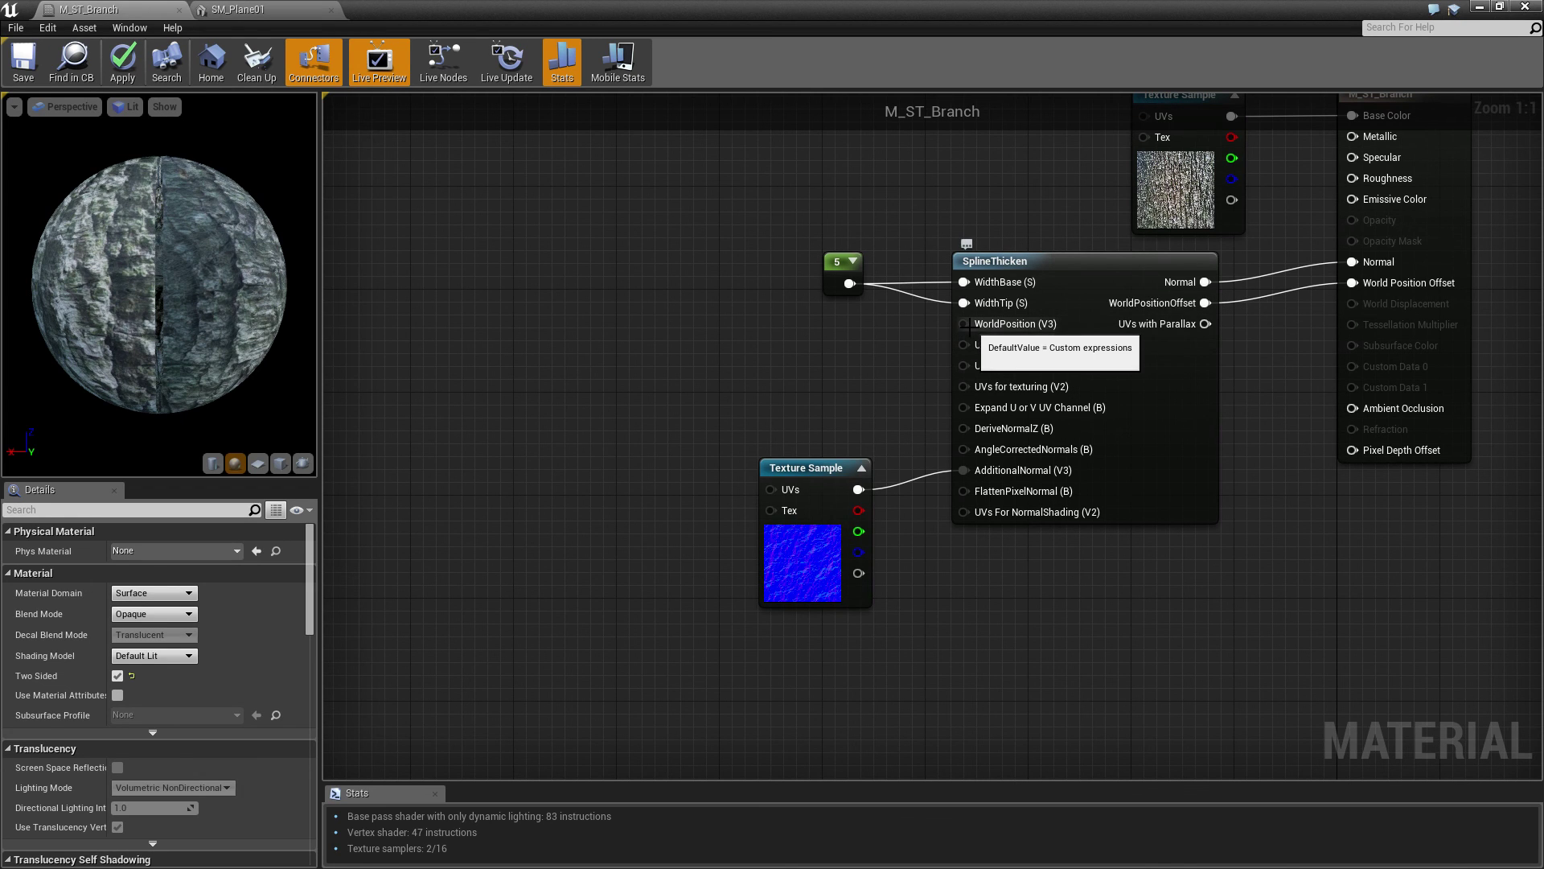
# Step: Open the SplineThicken material function and examine its entire node network
pyautogui.doubleClick(1068, 255)
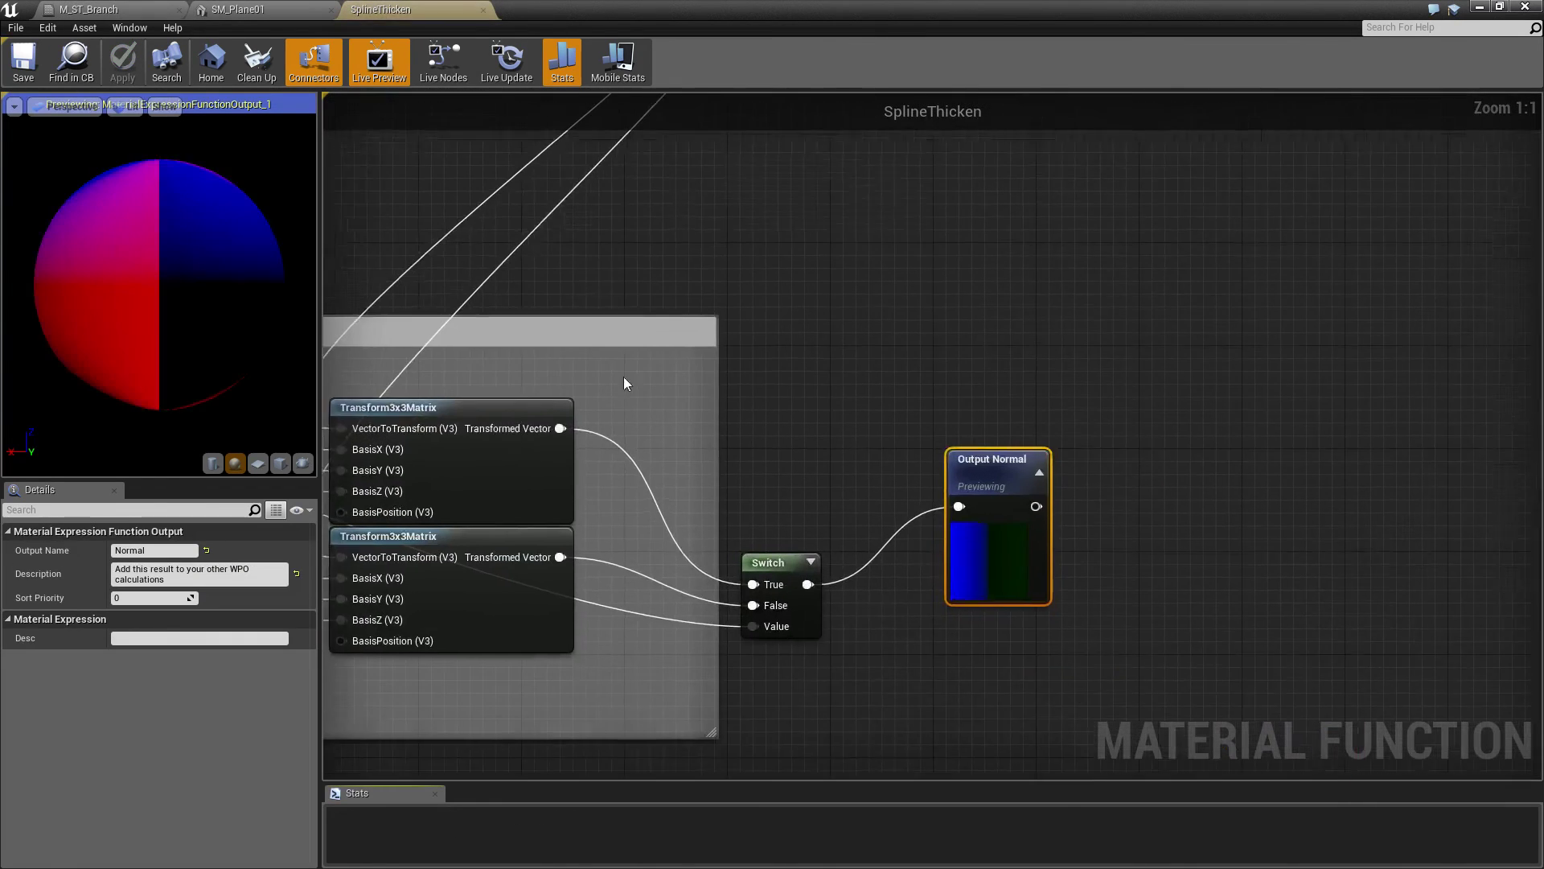
pyautogui.scroll(-6, 461, 283)
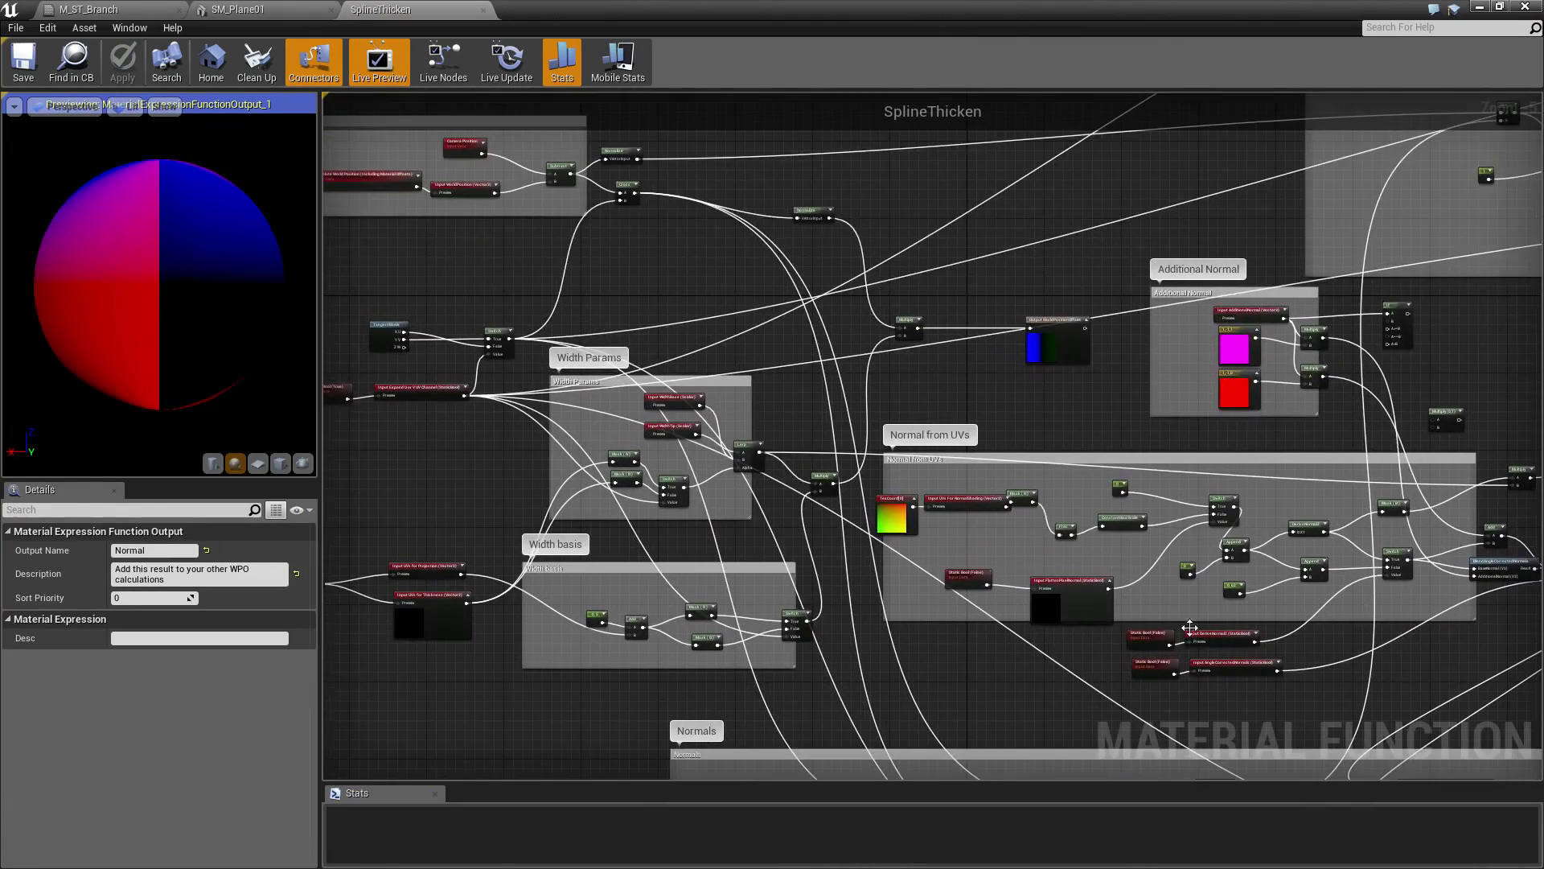
pyautogui.scroll(-4, 973, 549)
pyautogui.moveTo(1005, 360); pyautogui.dragTo(839, 352, button='right')
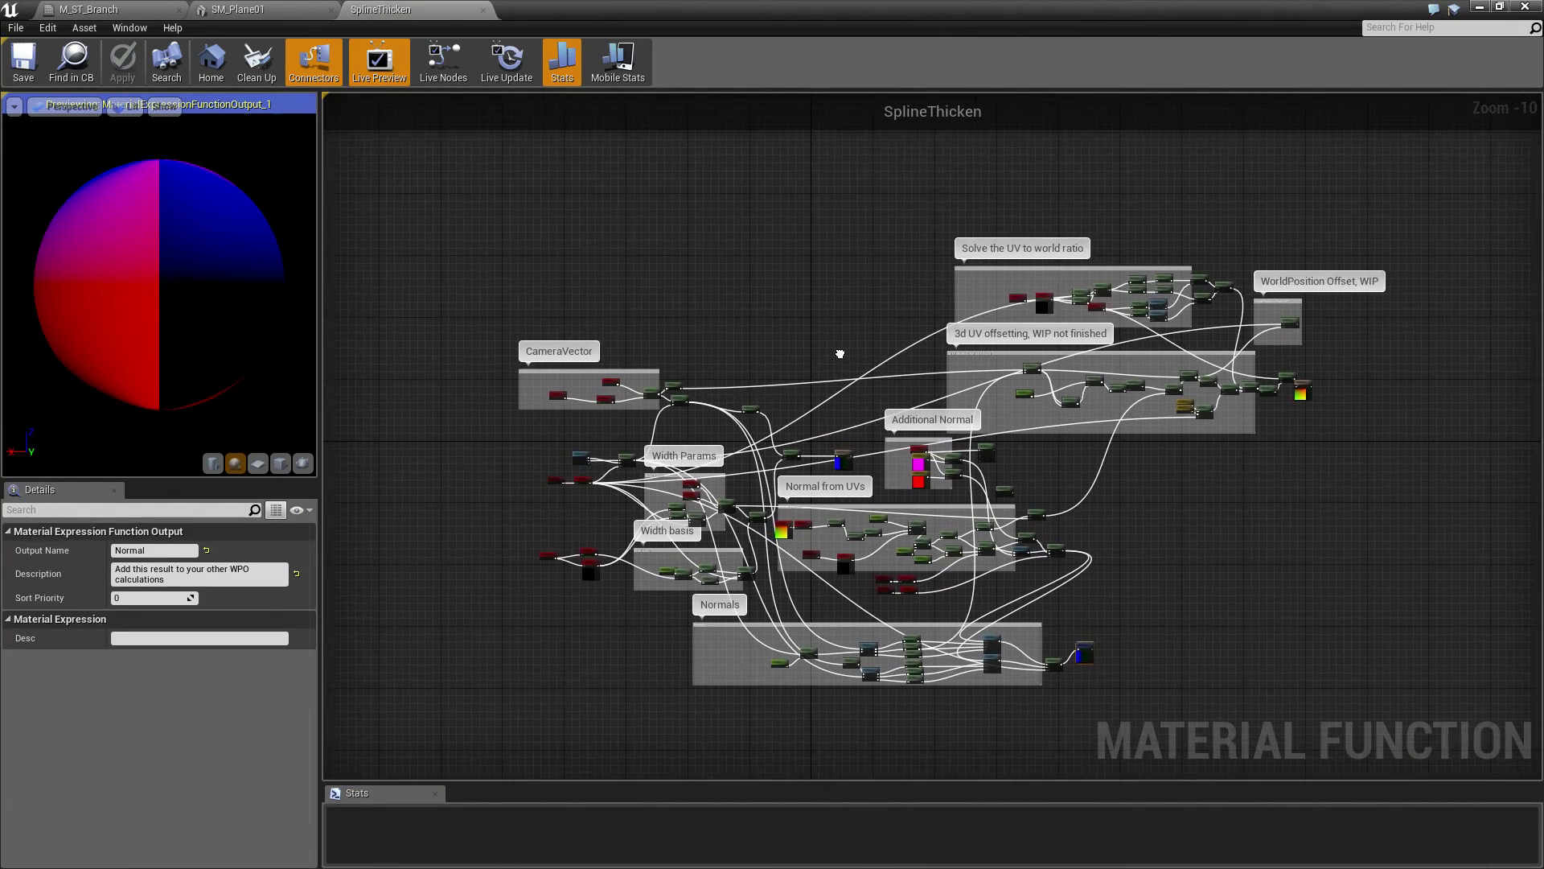
# Step: Examine the CameraVector section of the SplineThicken function, including its camera and world position nodes
pyautogui.scroll(2, 813, 389)
pyautogui.moveTo(693, 484); pyautogui.dragTo(688, 371, button='right')
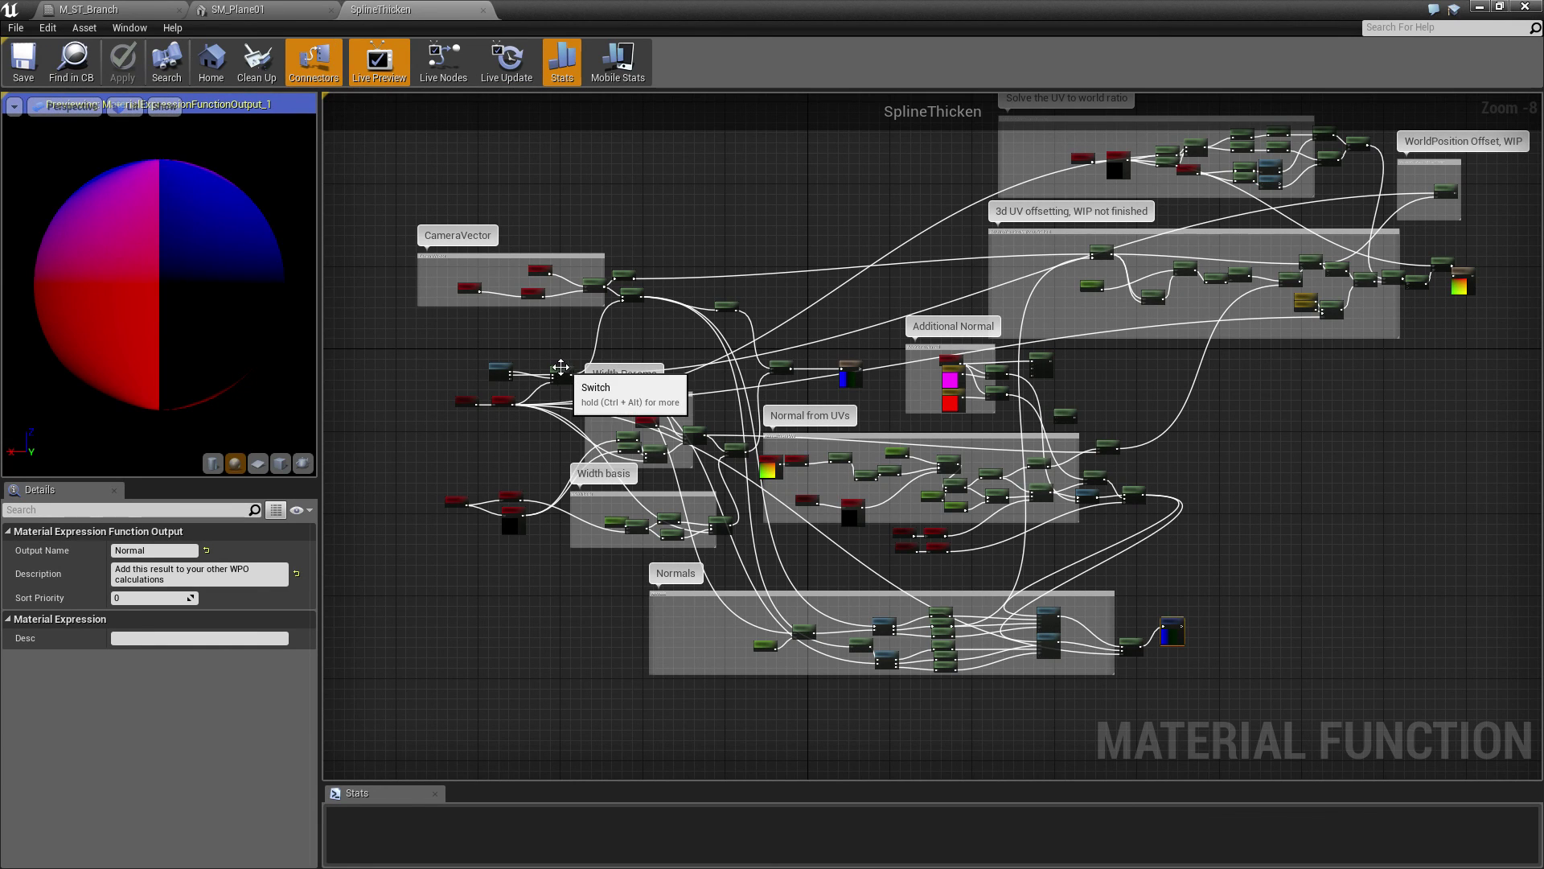
pyautogui.scroll(5, 524, 326)
pyautogui.moveTo(524, 325); pyautogui.dragTo(835, 567, button='right')
pyautogui.scroll(3, 698, 474)
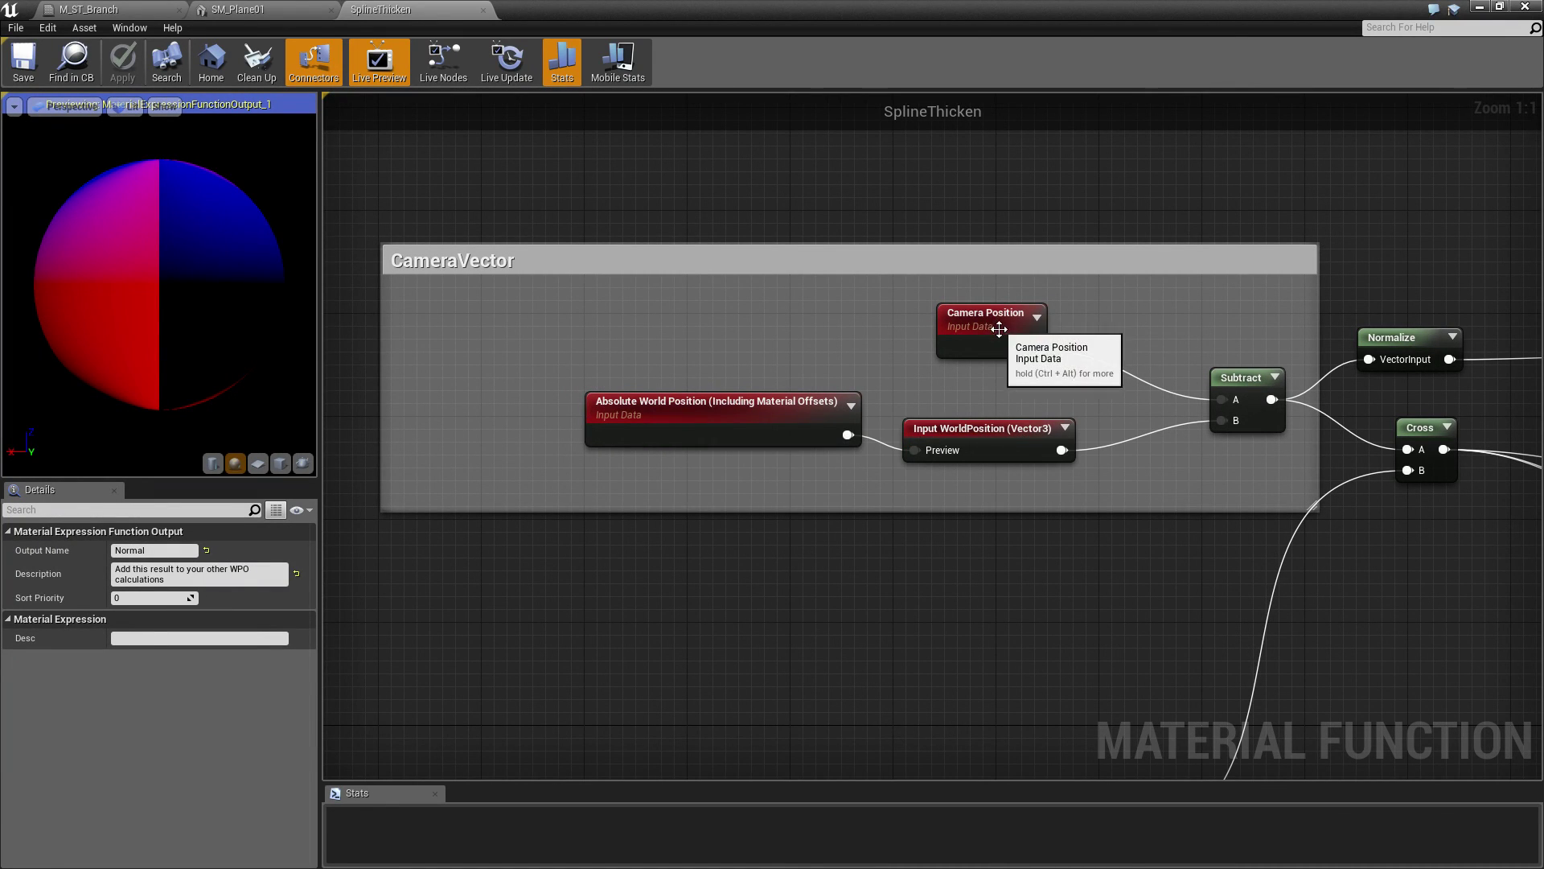
pyautogui.moveTo(1191, 556); pyautogui.dragTo(883, 471, button='right')
pyautogui.scroll(-5, 907, 505)
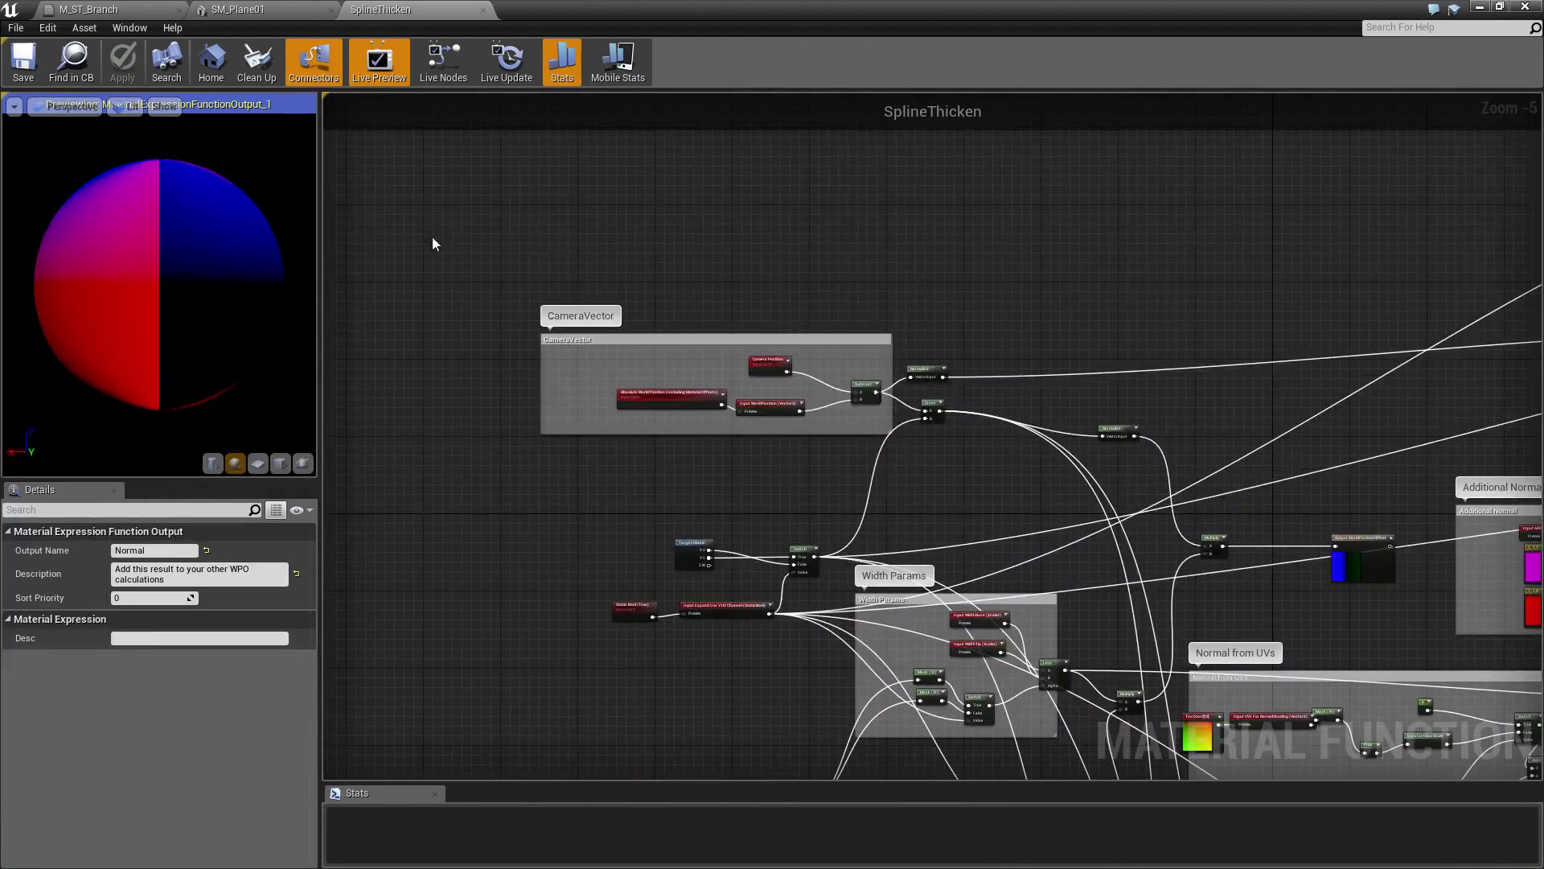
# Step: Close the SplineThicken function and return to the M_ST_Branch graph, nudging the 5 constant closer to the SplineThicken node
pyautogui.click(482, 9)
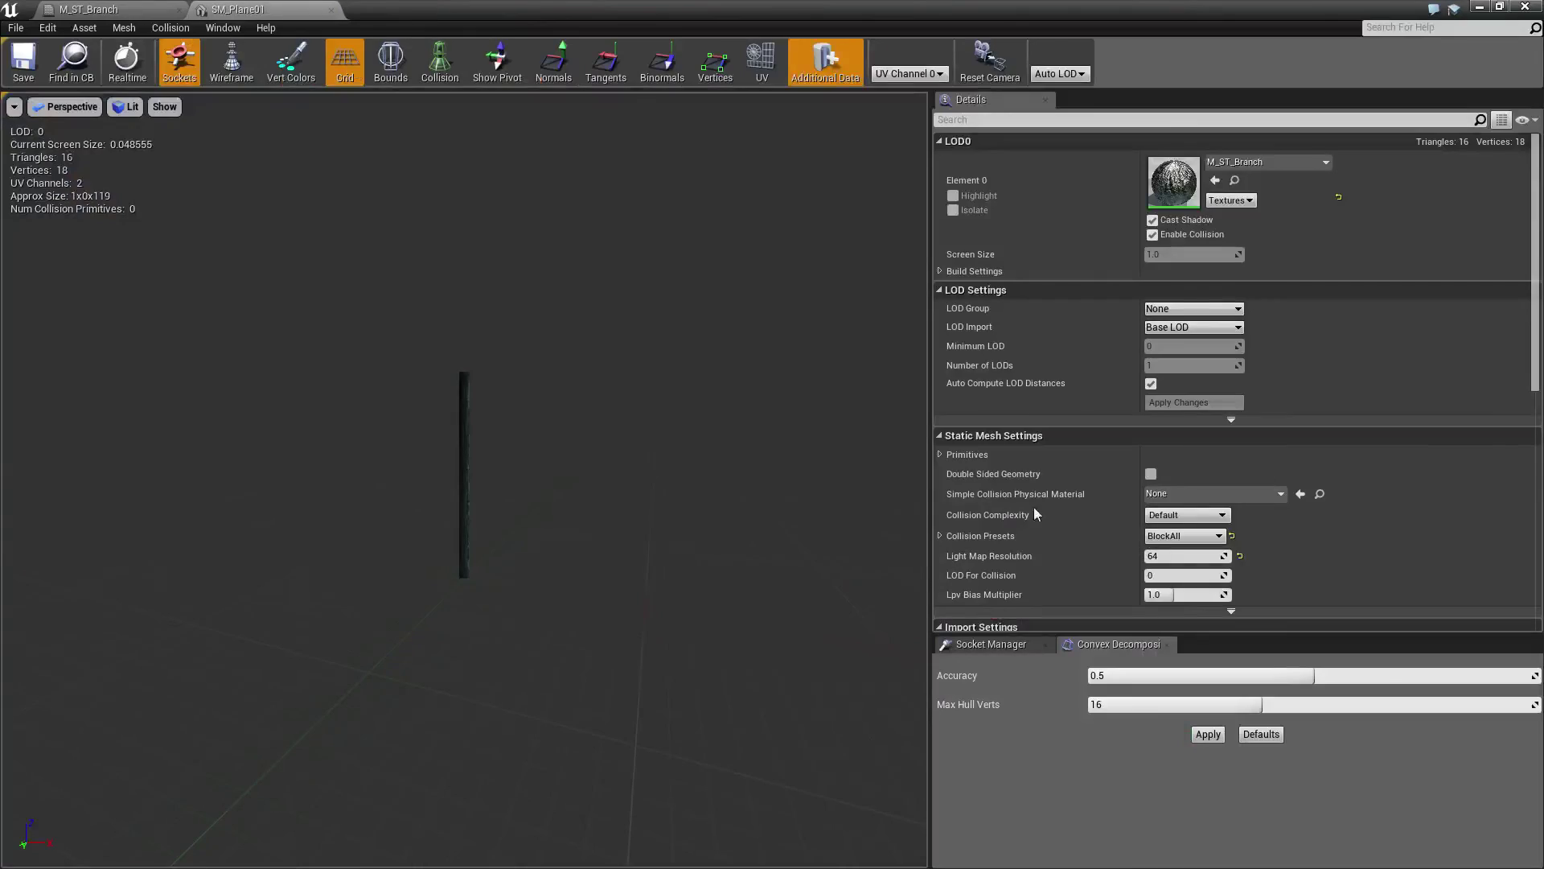
pyautogui.click(95, 9)
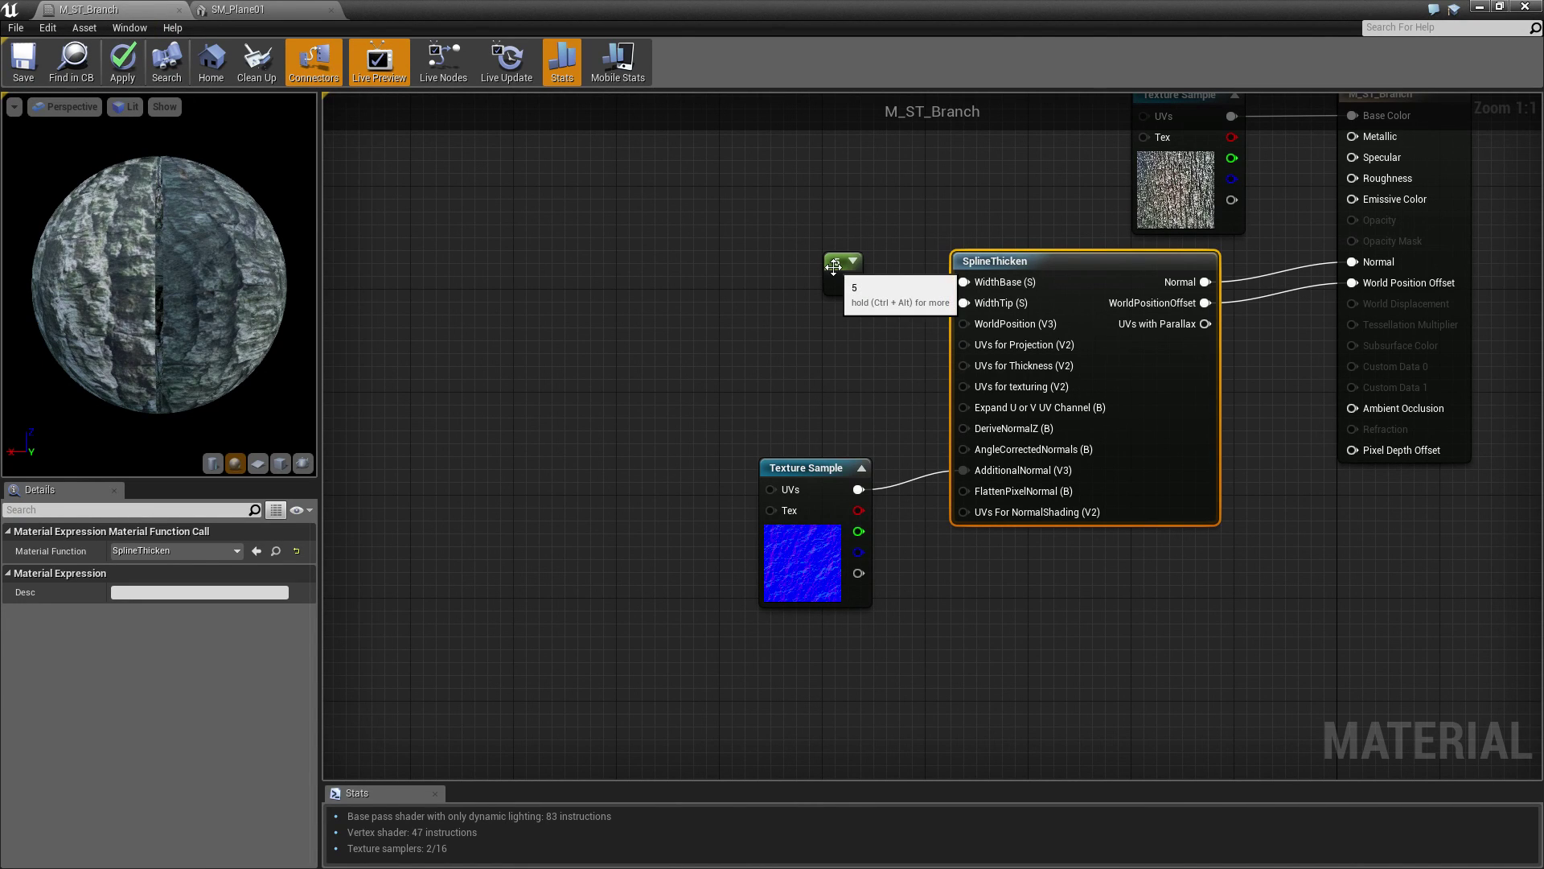
pyautogui.moveTo(833, 267); pyautogui.dragTo(847, 280)
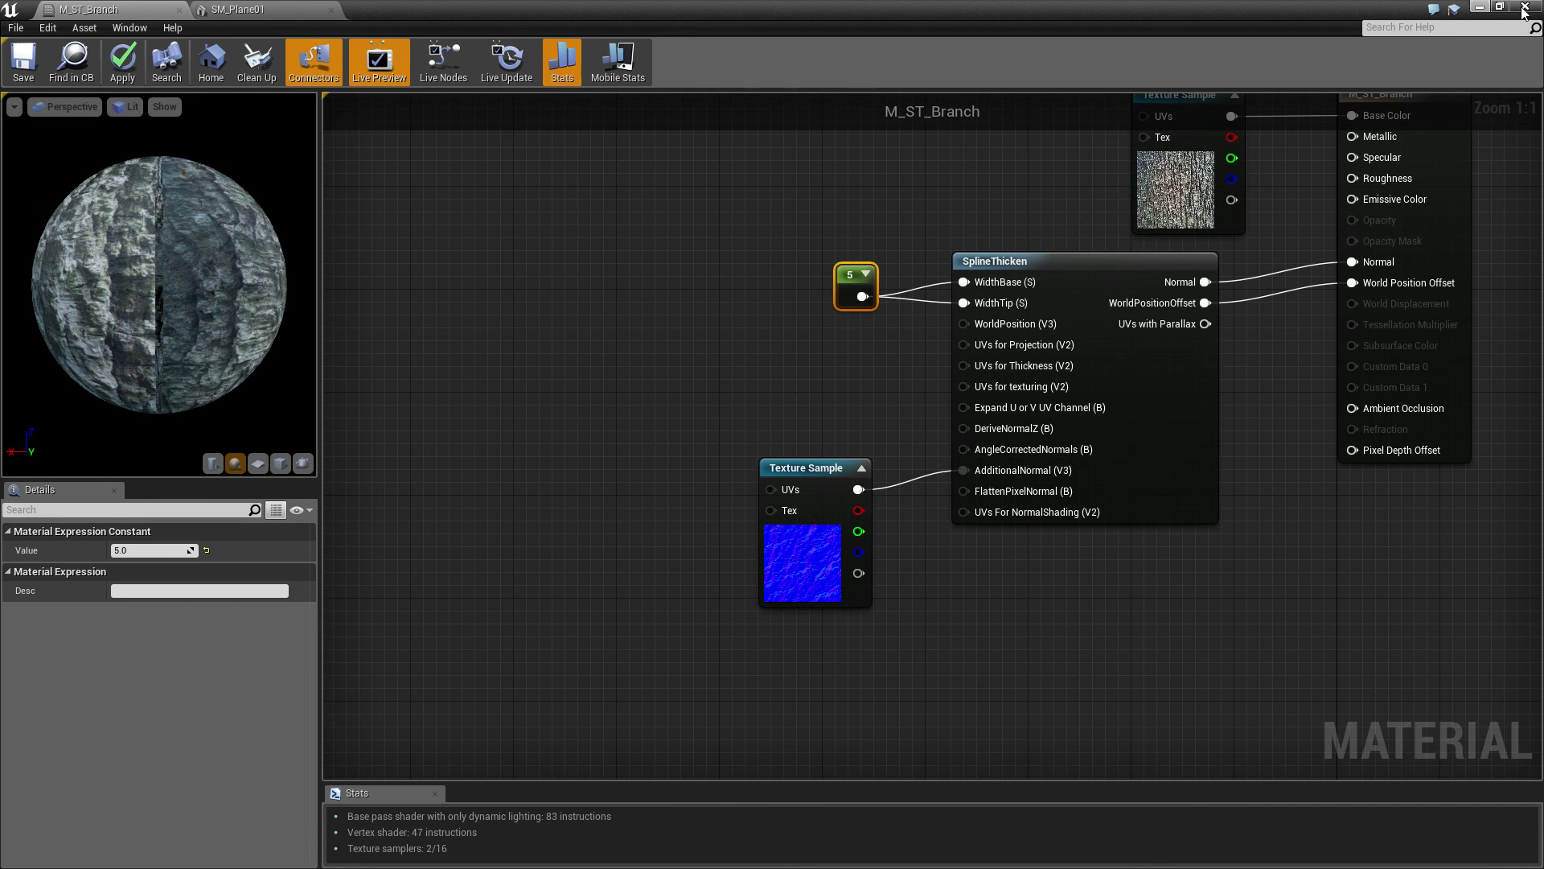
# Step: Return to the level editor to view the tree, and open the TreeGenerator blueprint from the Content folder
pyautogui.click(1481, 8)
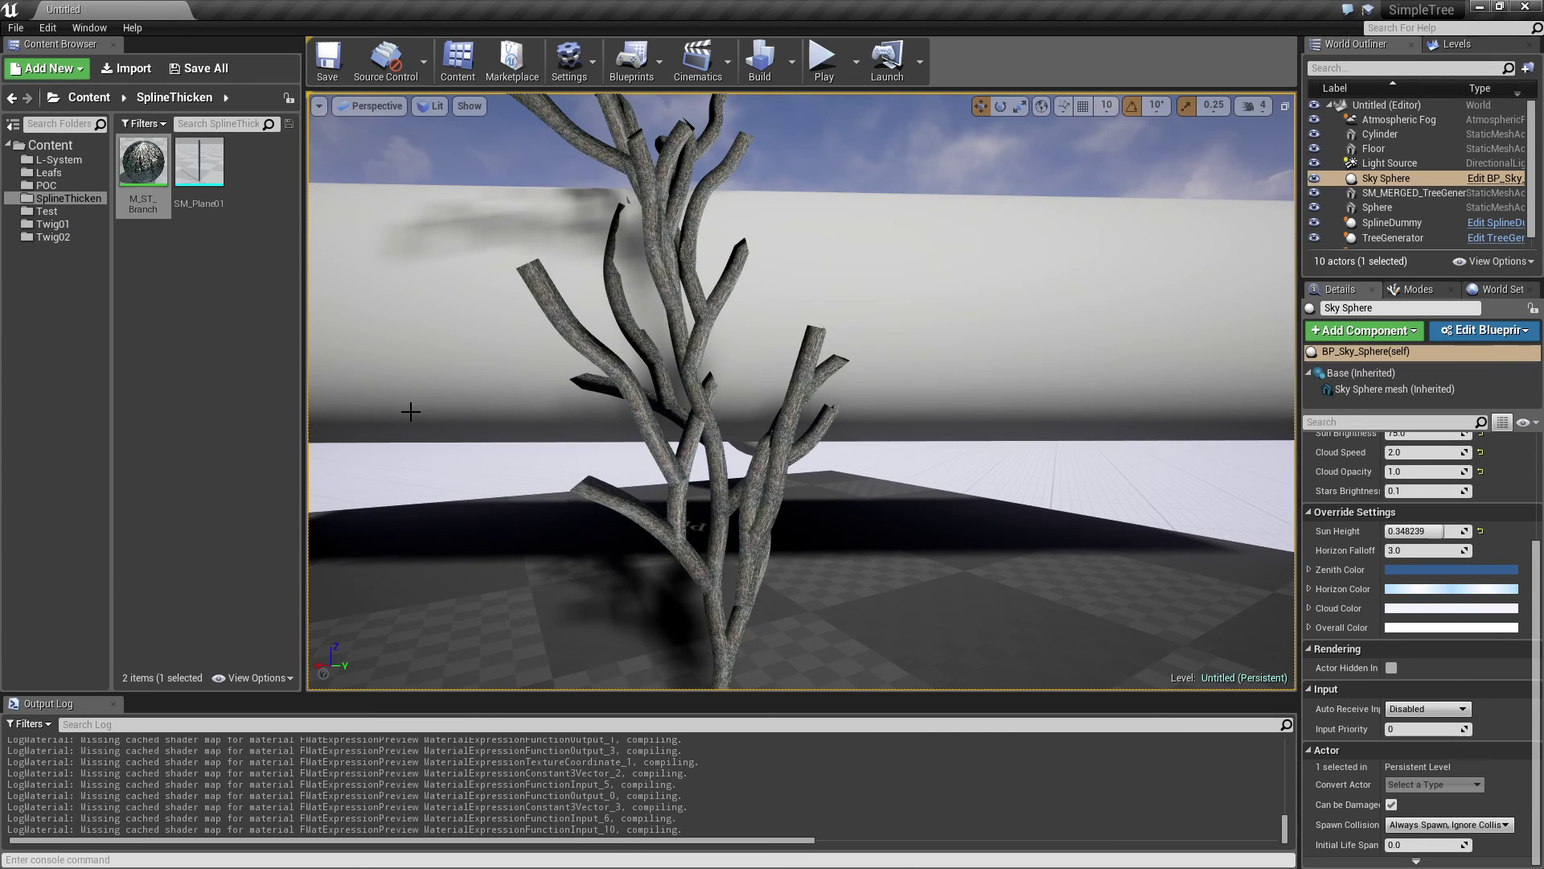
pyautogui.moveTo(493, 417); pyautogui.dragTo(410, 398, button='right')
pyautogui.press('s')
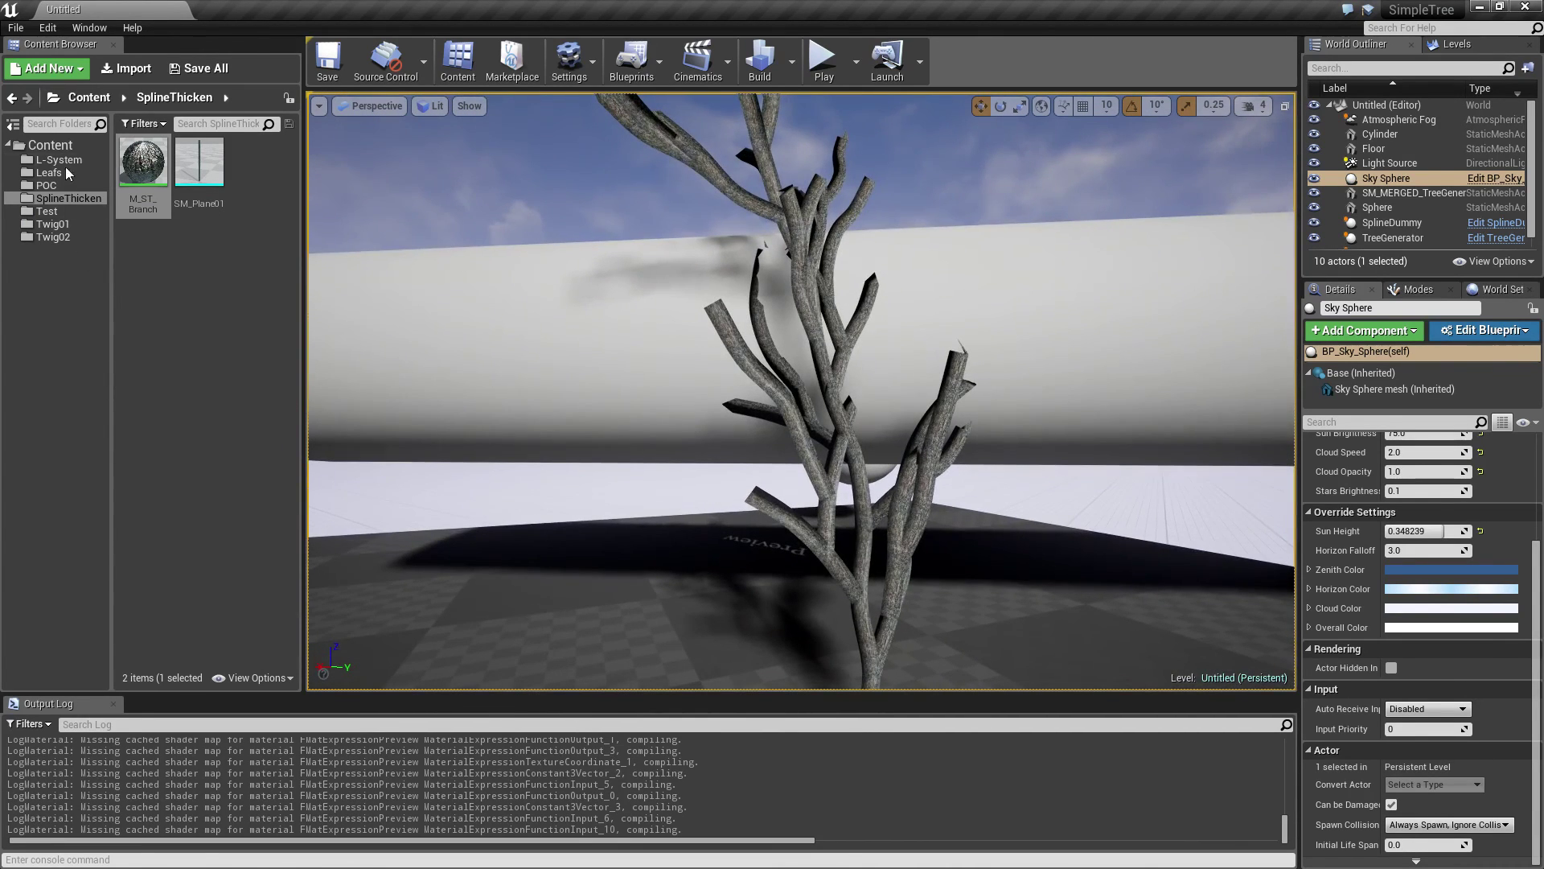
pyautogui.click(50, 145)
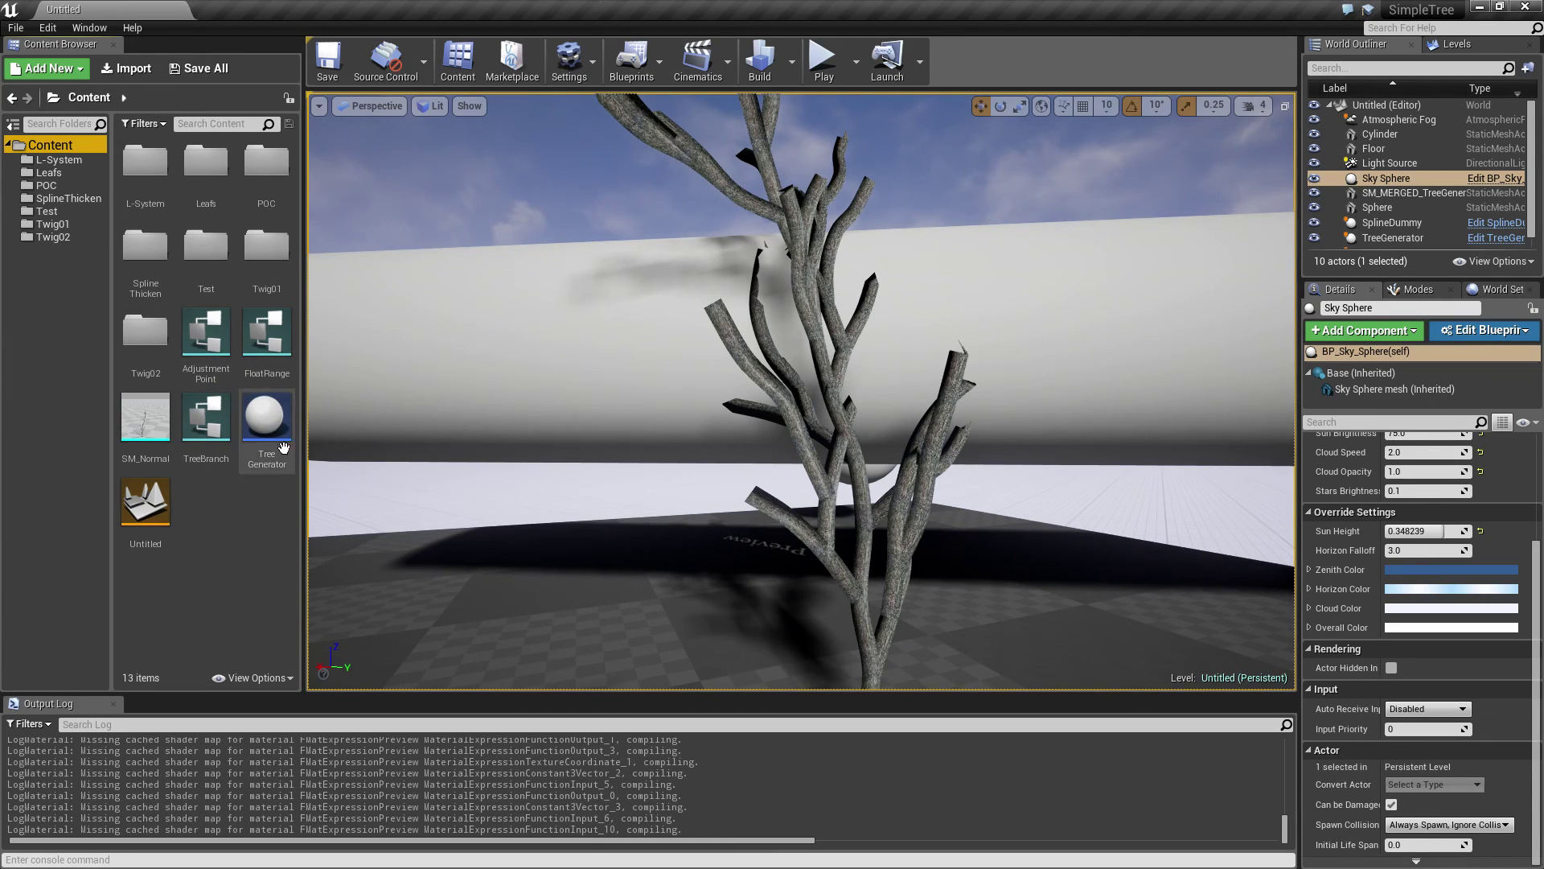
pyautogui.doubleClick(271, 437)
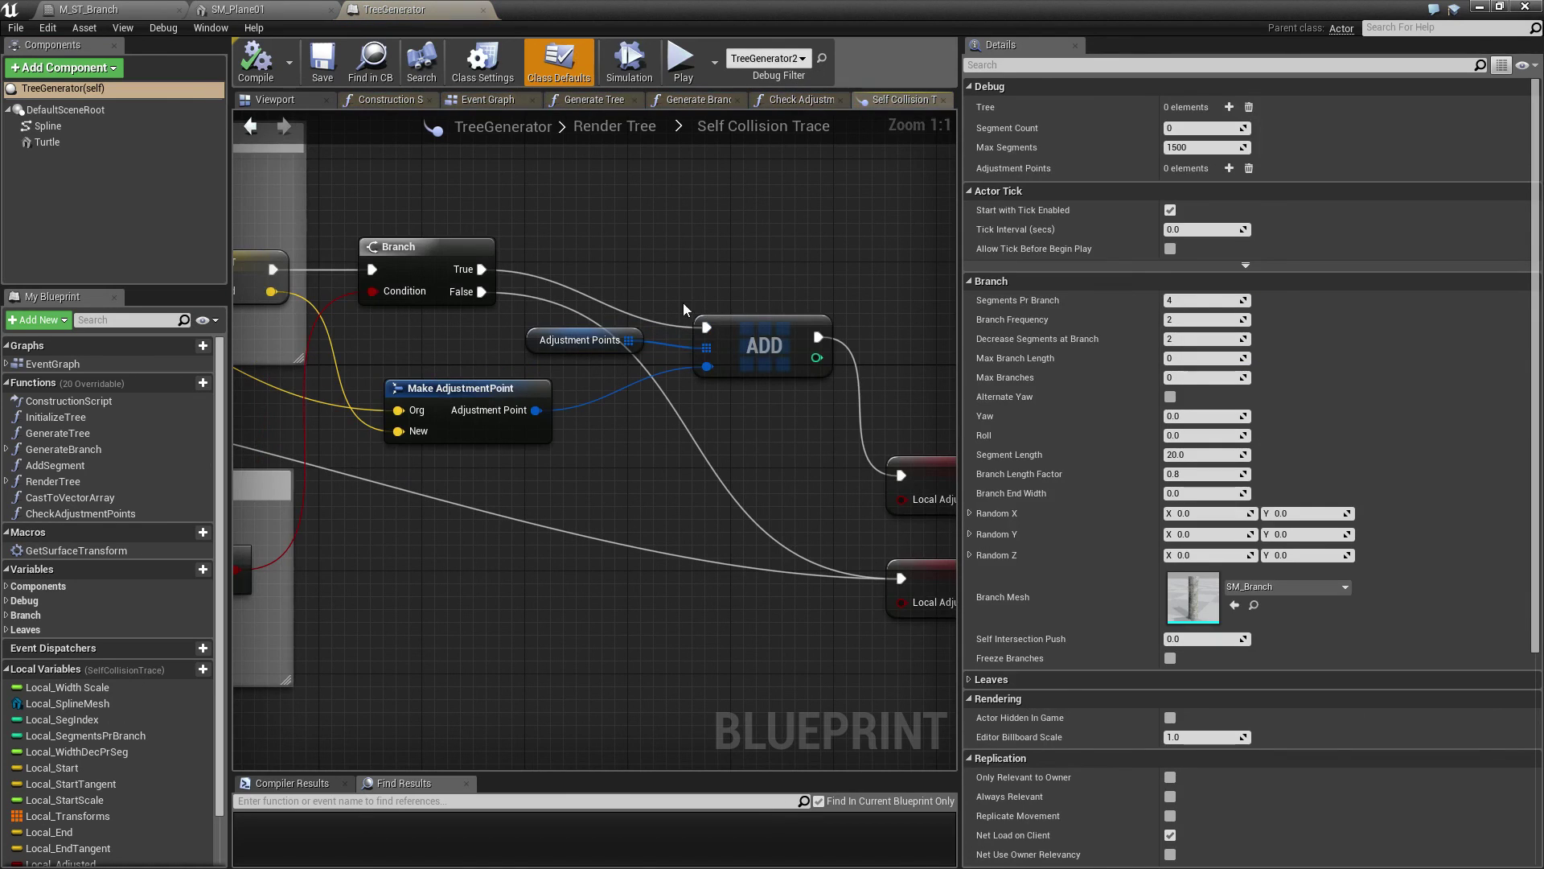
# Step: Widen the blueprint graph area and replace the Self Collision Trace graph with the RenderTree function
pyautogui.moveTo(956, 331); pyautogui.dragTo(1342, 332)
pyautogui.scroll(-5, 1206, 531)
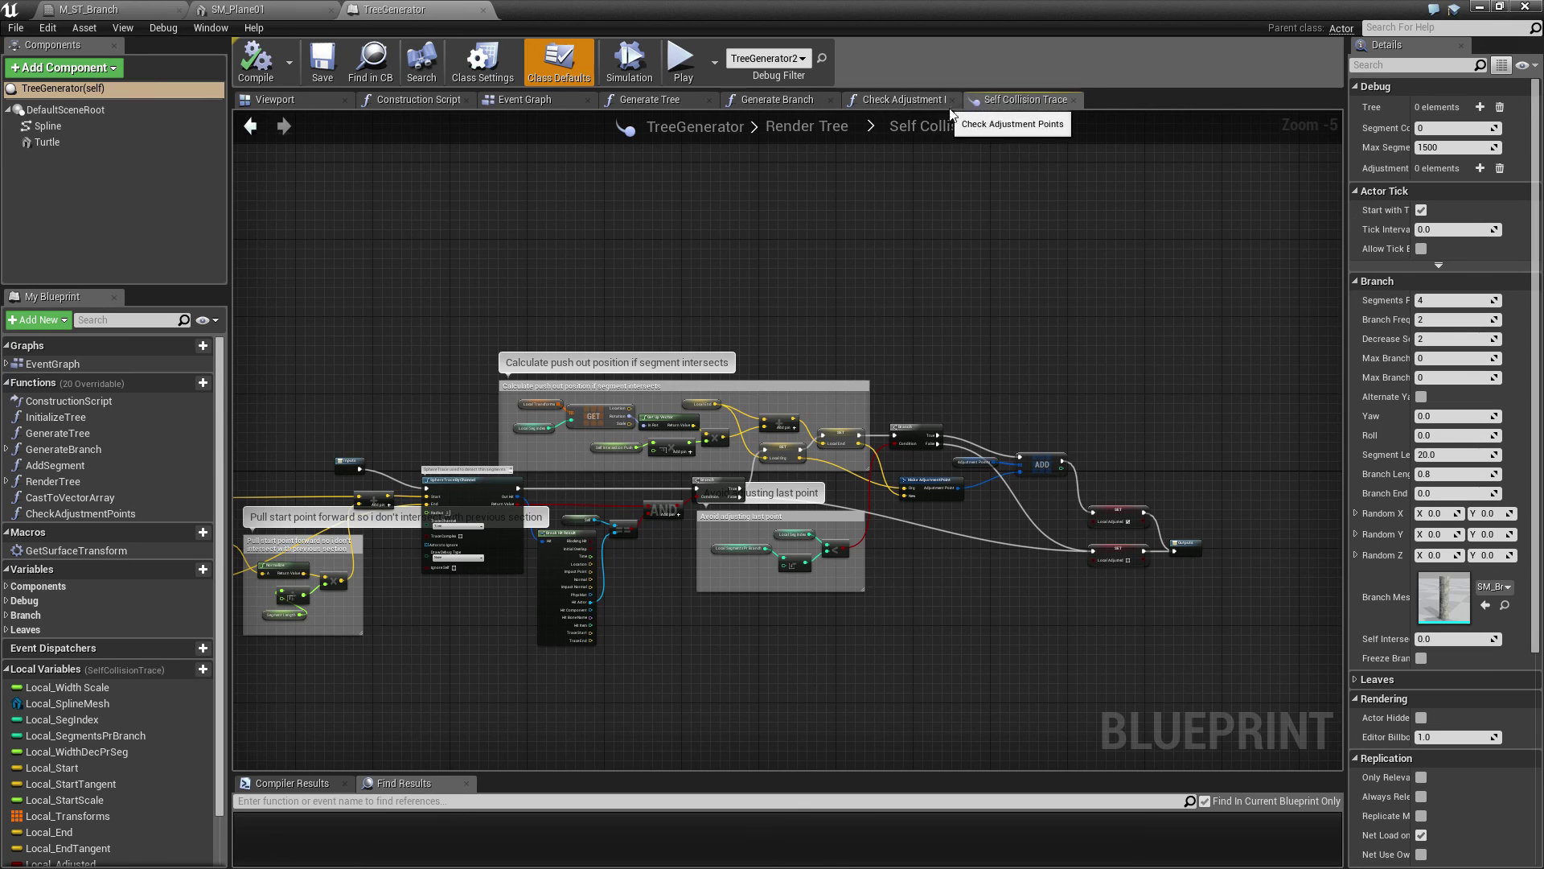
pyautogui.click(1074, 100)
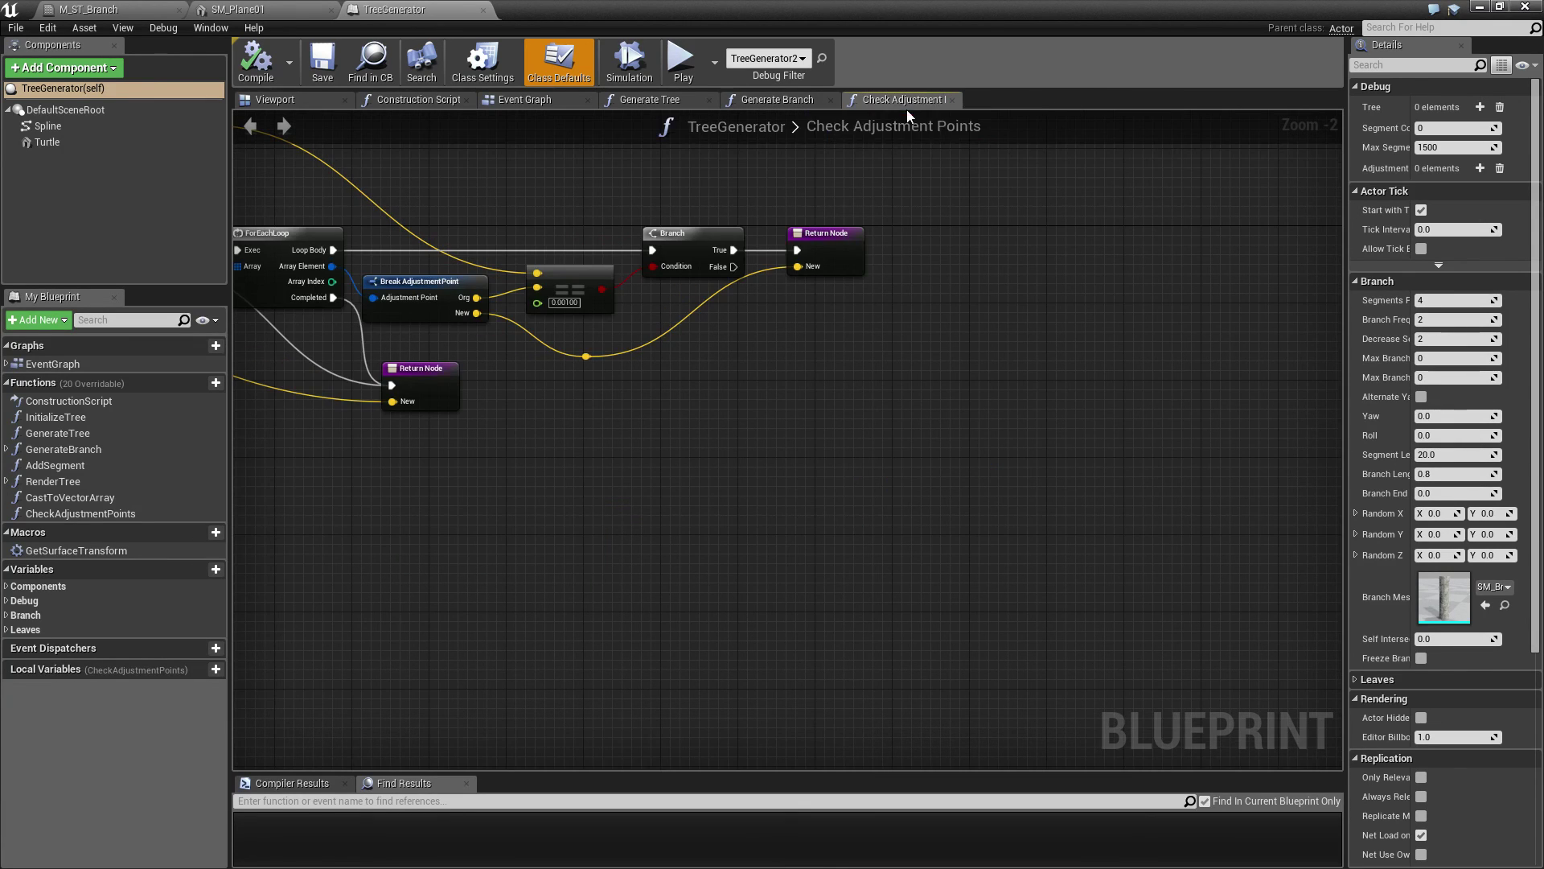
pyautogui.doubleClick(53, 481)
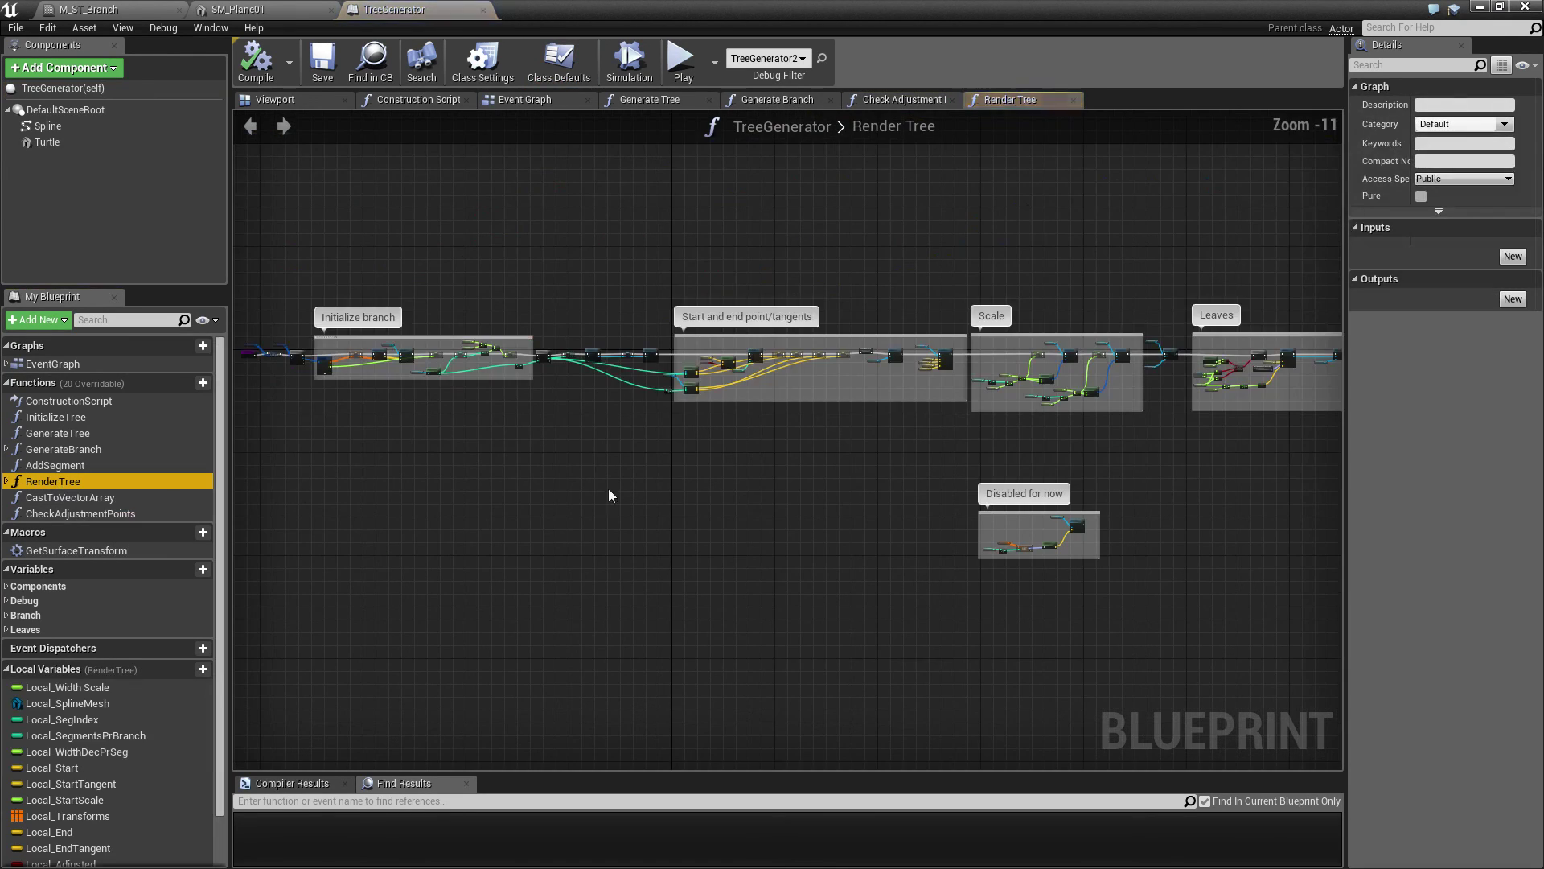
# Step: Follow the RenderTree graph from the Initialize branch section through the start and end points to the Scale section
pyautogui.moveTo(455, 460); pyautogui.dragTo(930, 528, button='right')
pyautogui.scroll(4, 711, 434)
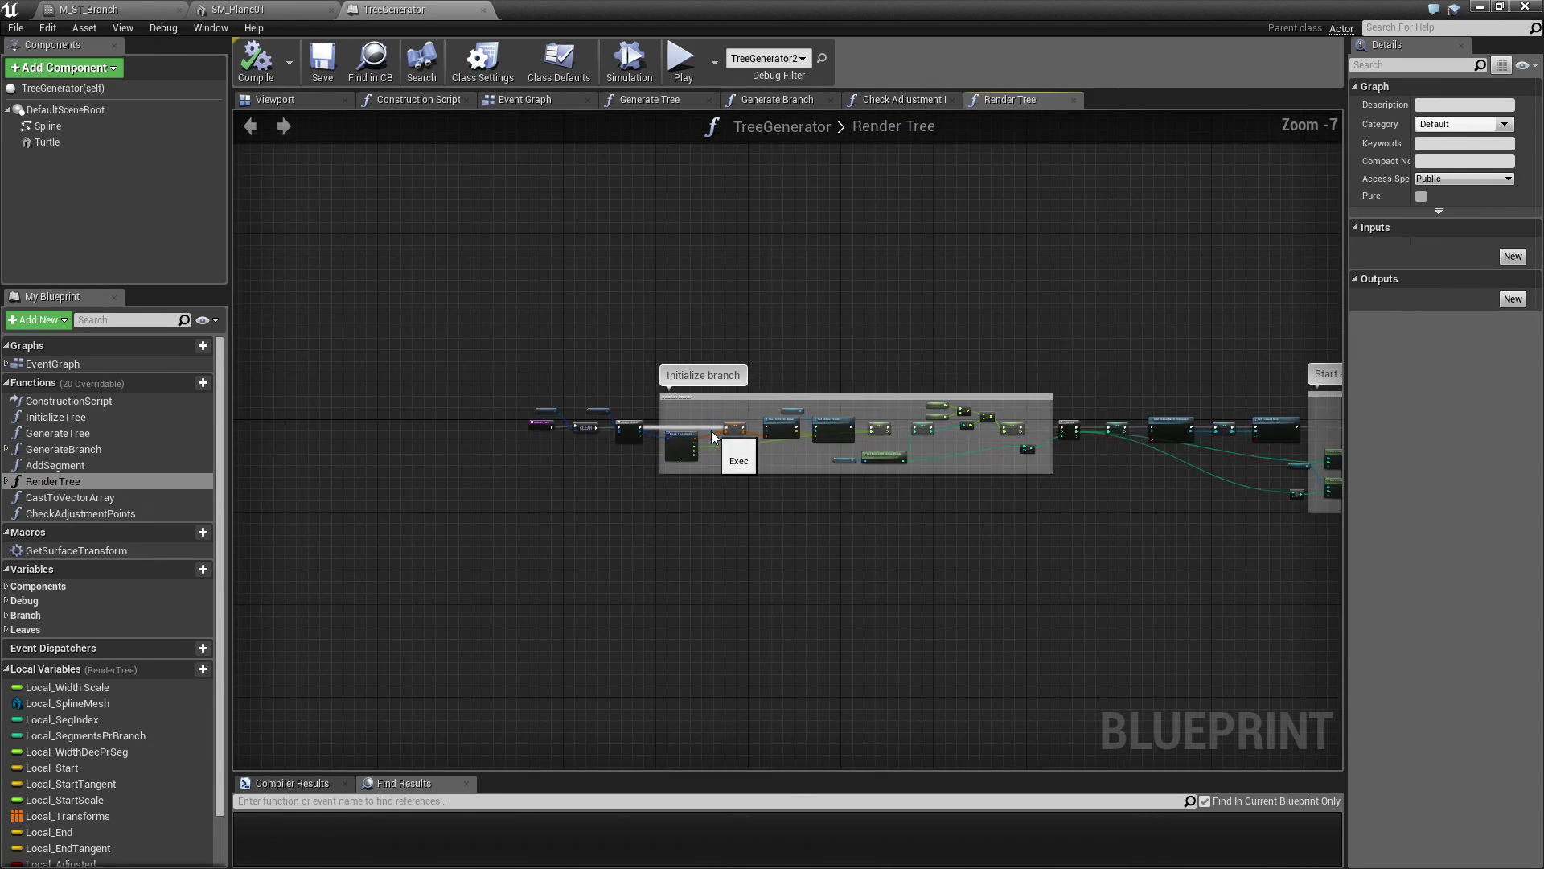
pyautogui.scroll(2, 1046, 495)
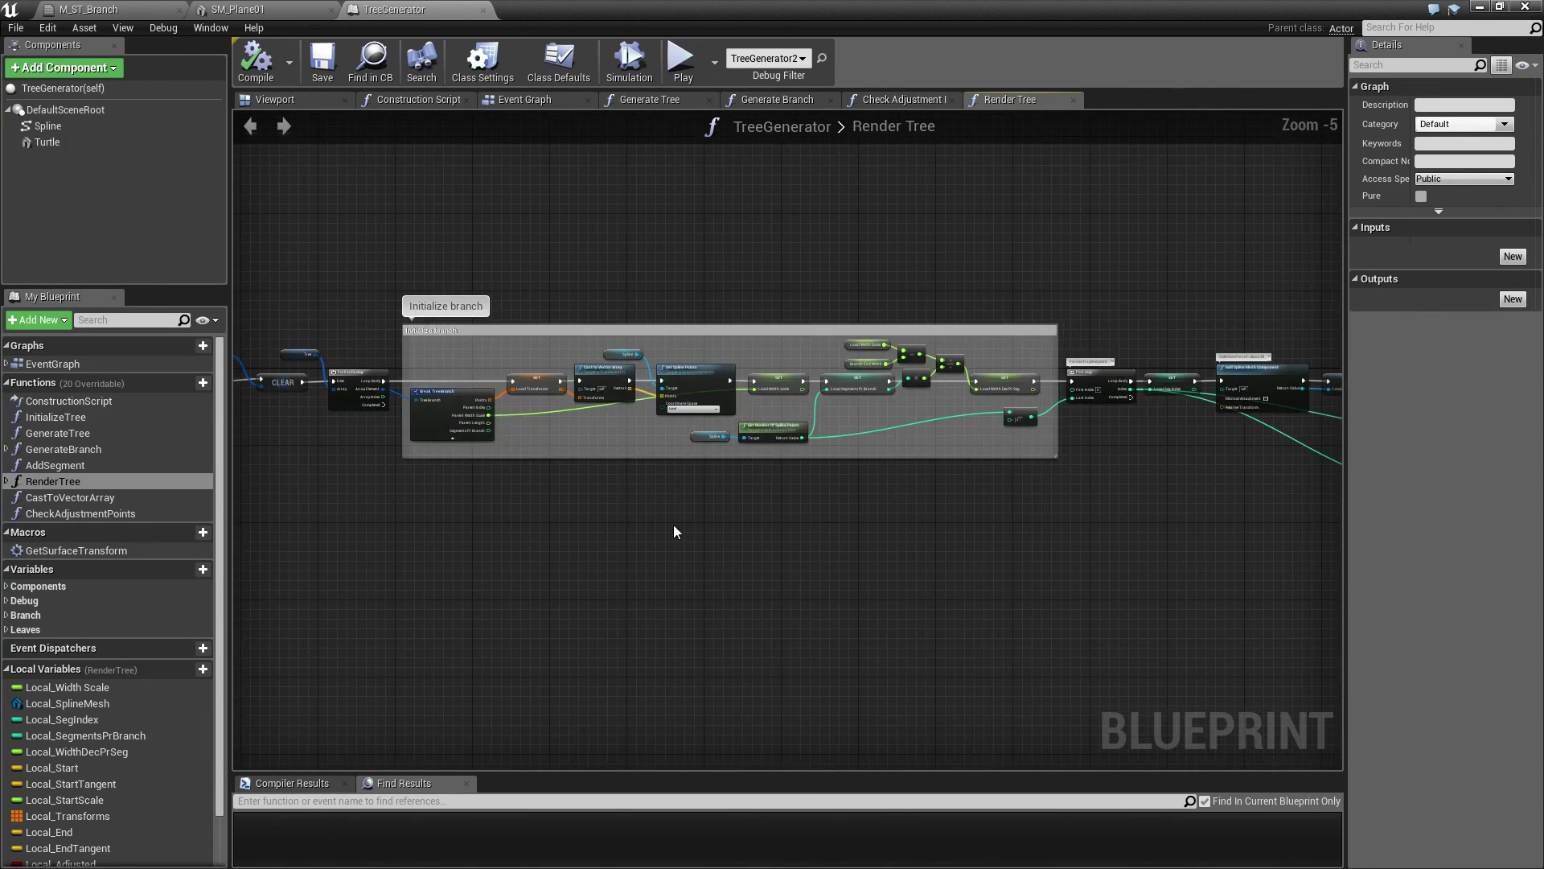
pyautogui.moveTo(1057, 511); pyautogui.dragTo(853, 513, button='right')
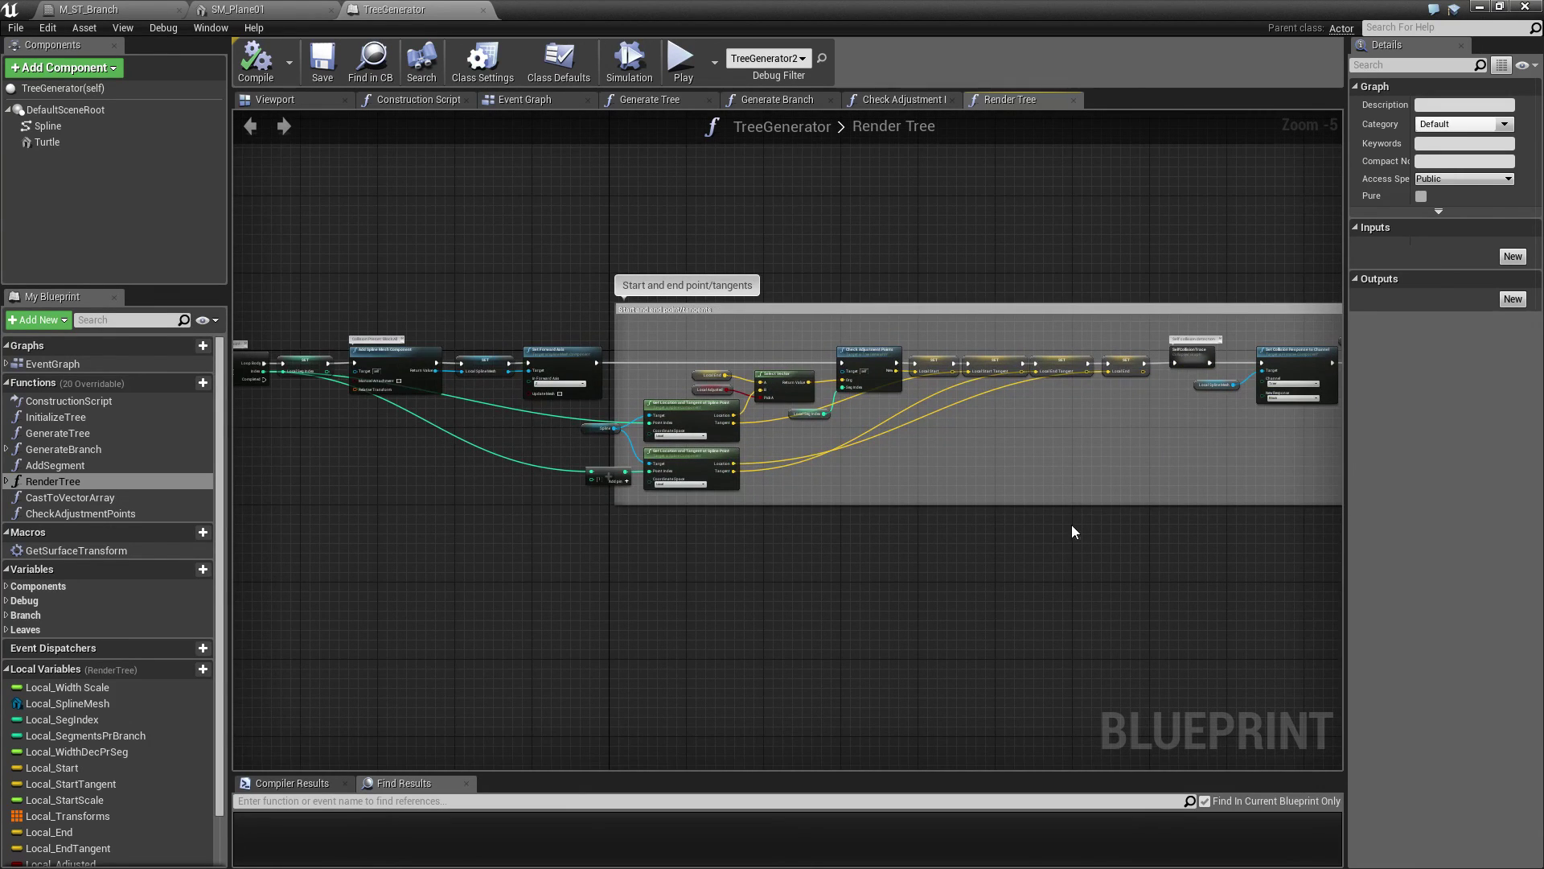
pyautogui.moveTo(1089, 524); pyautogui.dragTo(621, 524, button='right')
pyautogui.moveTo(1006, 518); pyautogui.dragTo(500, 518, button='right')
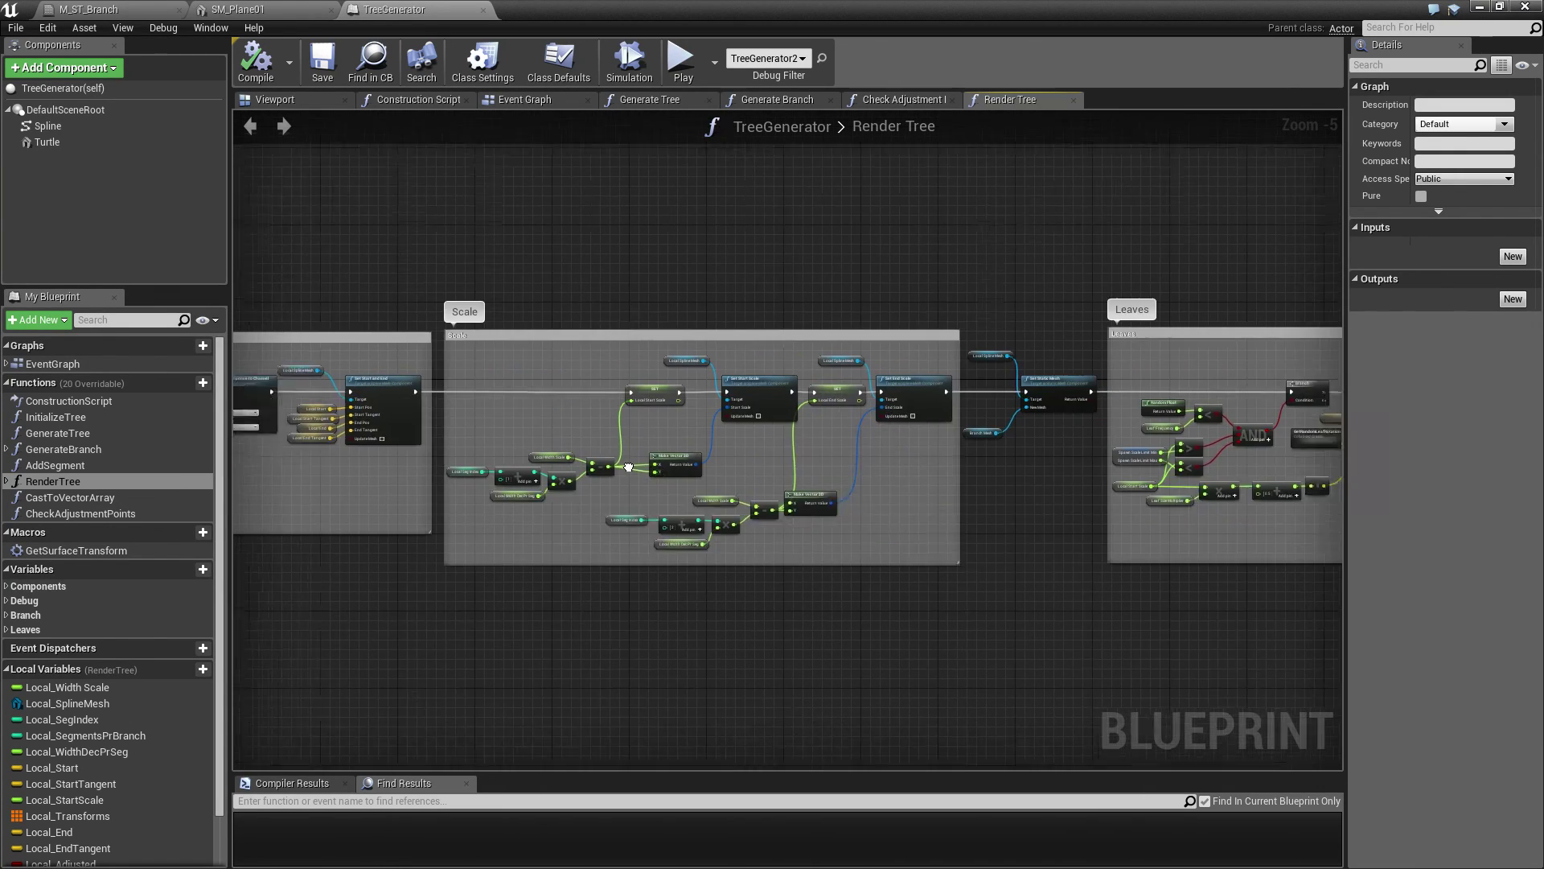
# Step: Examine how RenderTree's Scale section feeds Set Start Scale and Set End Scale, through to the Set Static Mesh node
pyautogui.moveTo(628, 468); pyautogui.dragTo(585, 467, button='right')
pyautogui.scroll(2, 491, 366)
pyautogui.scroll(-1, 375, 341)
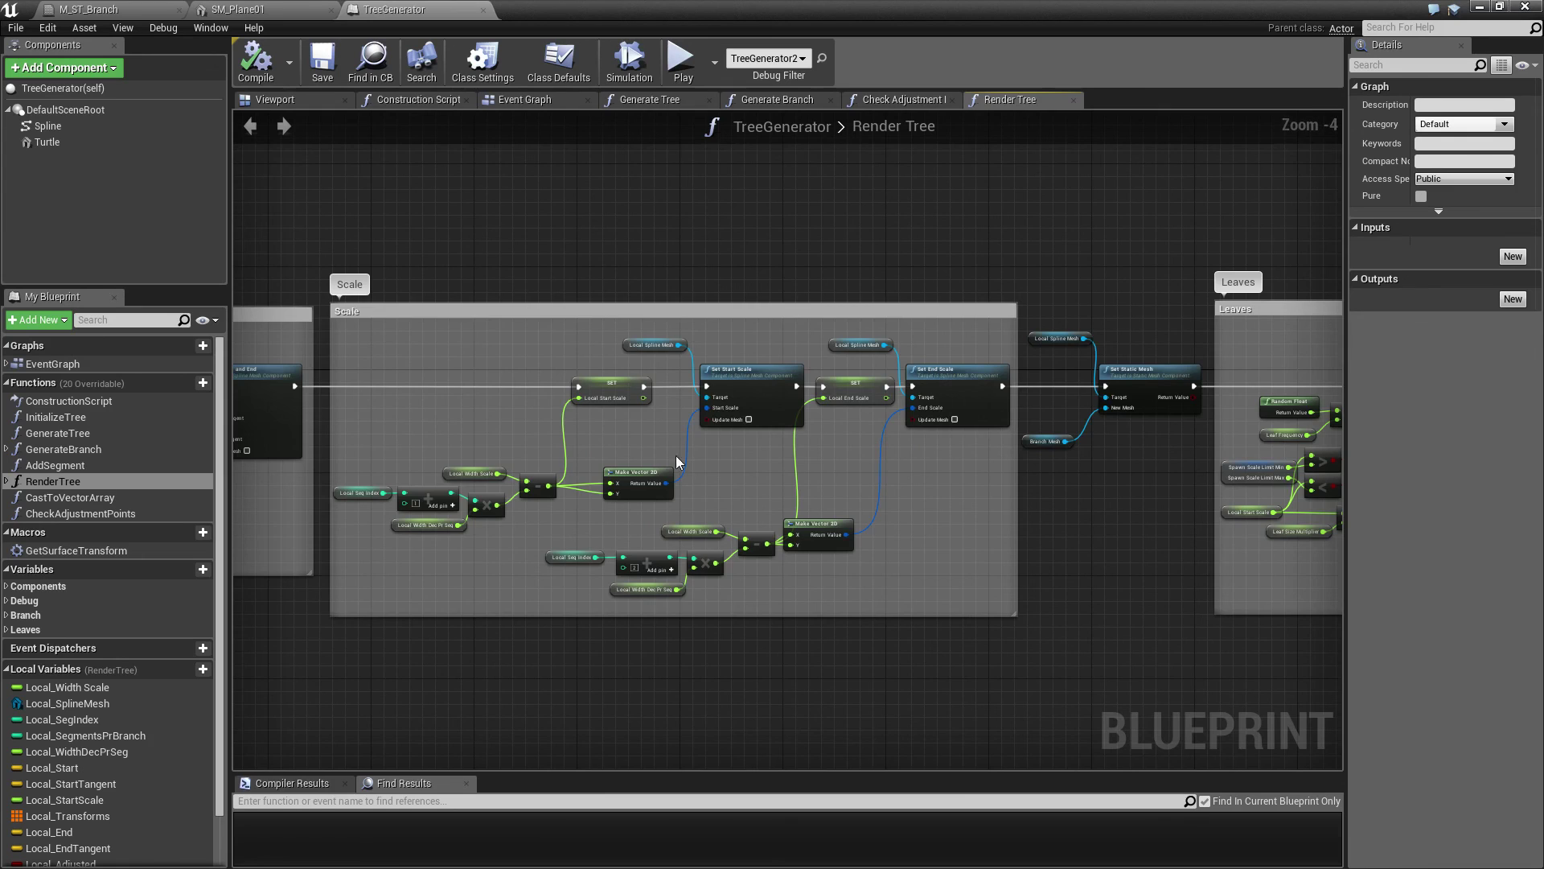
pyautogui.scroll(3, 677, 463)
pyautogui.moveTo(359, 456); pyautogui.dragTo(483, 437, button='right')
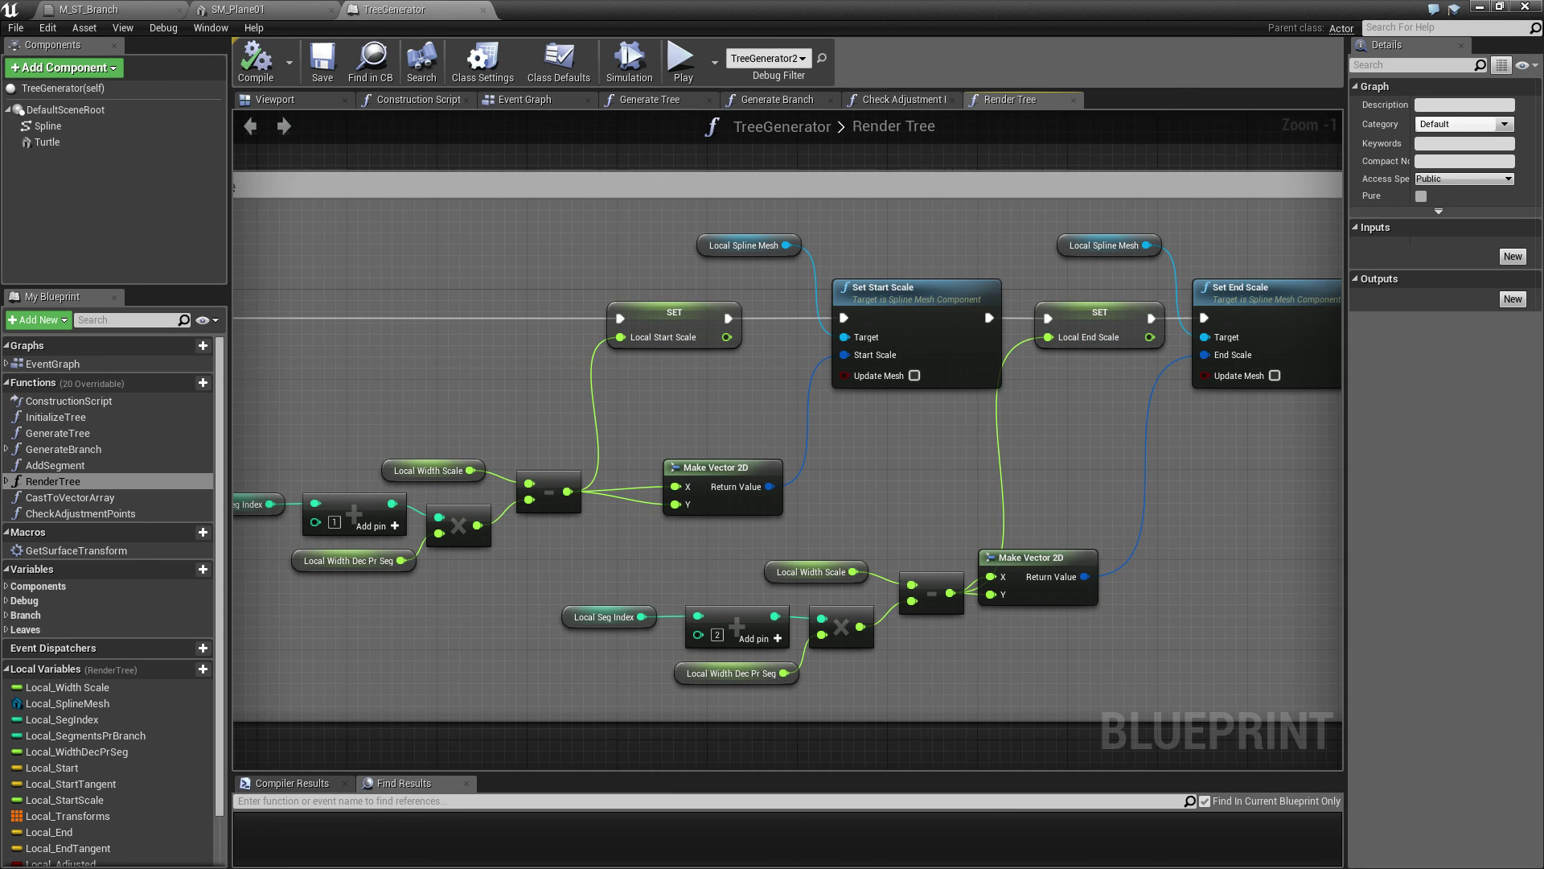
pyautogui.moveTo(875, 292); pyautogui.dragTo(748, 291, button='right')
pyautogui.moveTo(665, 219); pyautogui.dragTo(852, 495)
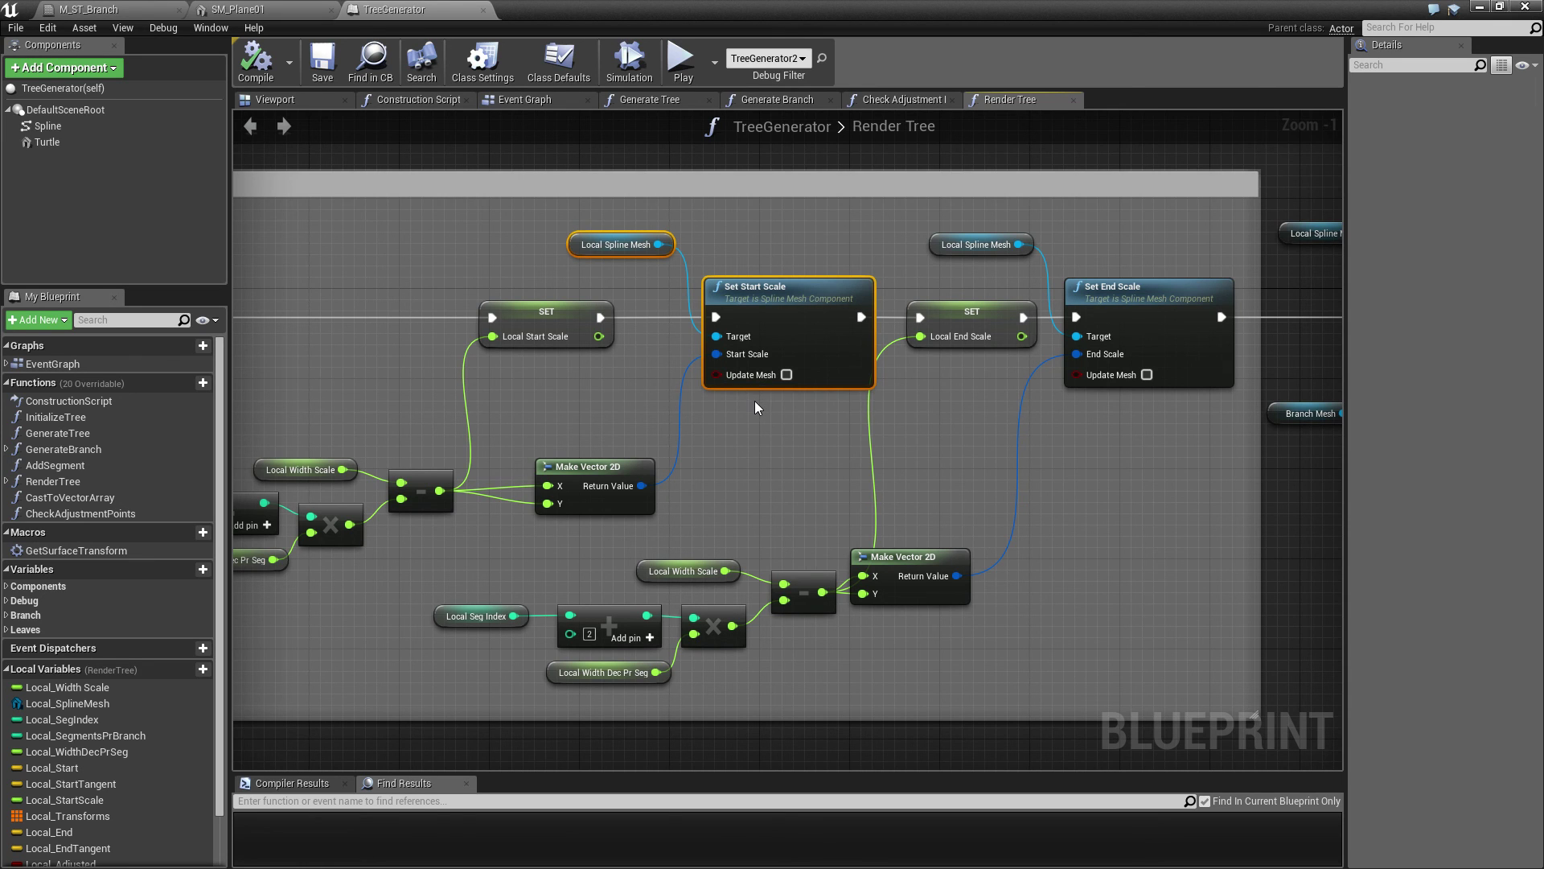
pyautogui.moveTo(953, 429); pyautogui.dragTo(720, 482, button='right')
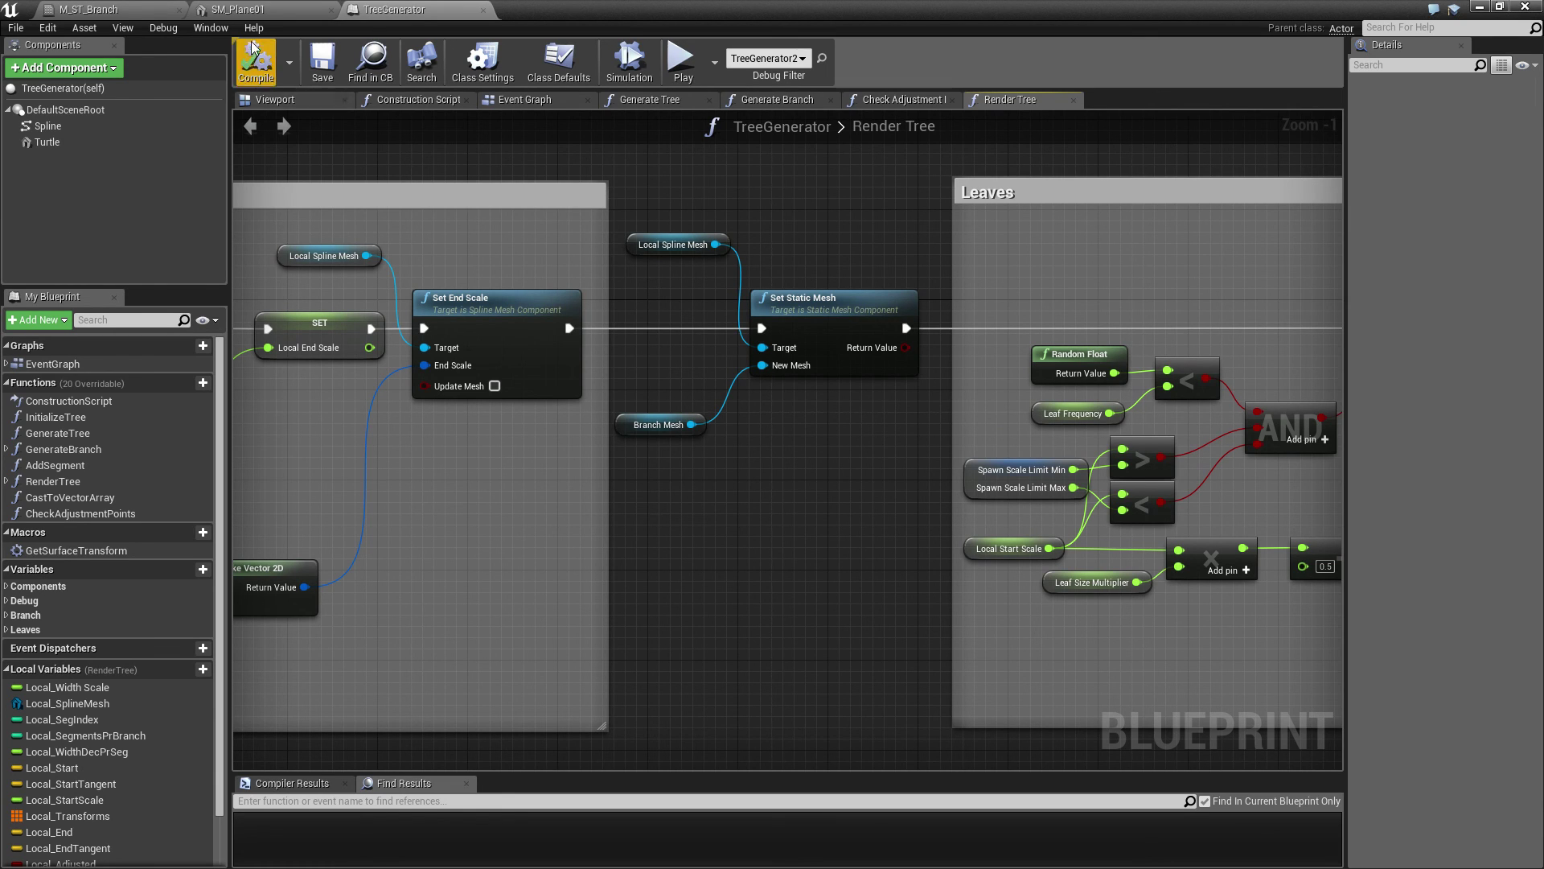
# Step: Return to the M_ST_Branch material and move the 5 constant further away from SplineThicken
pyautogui.click(111, 10)
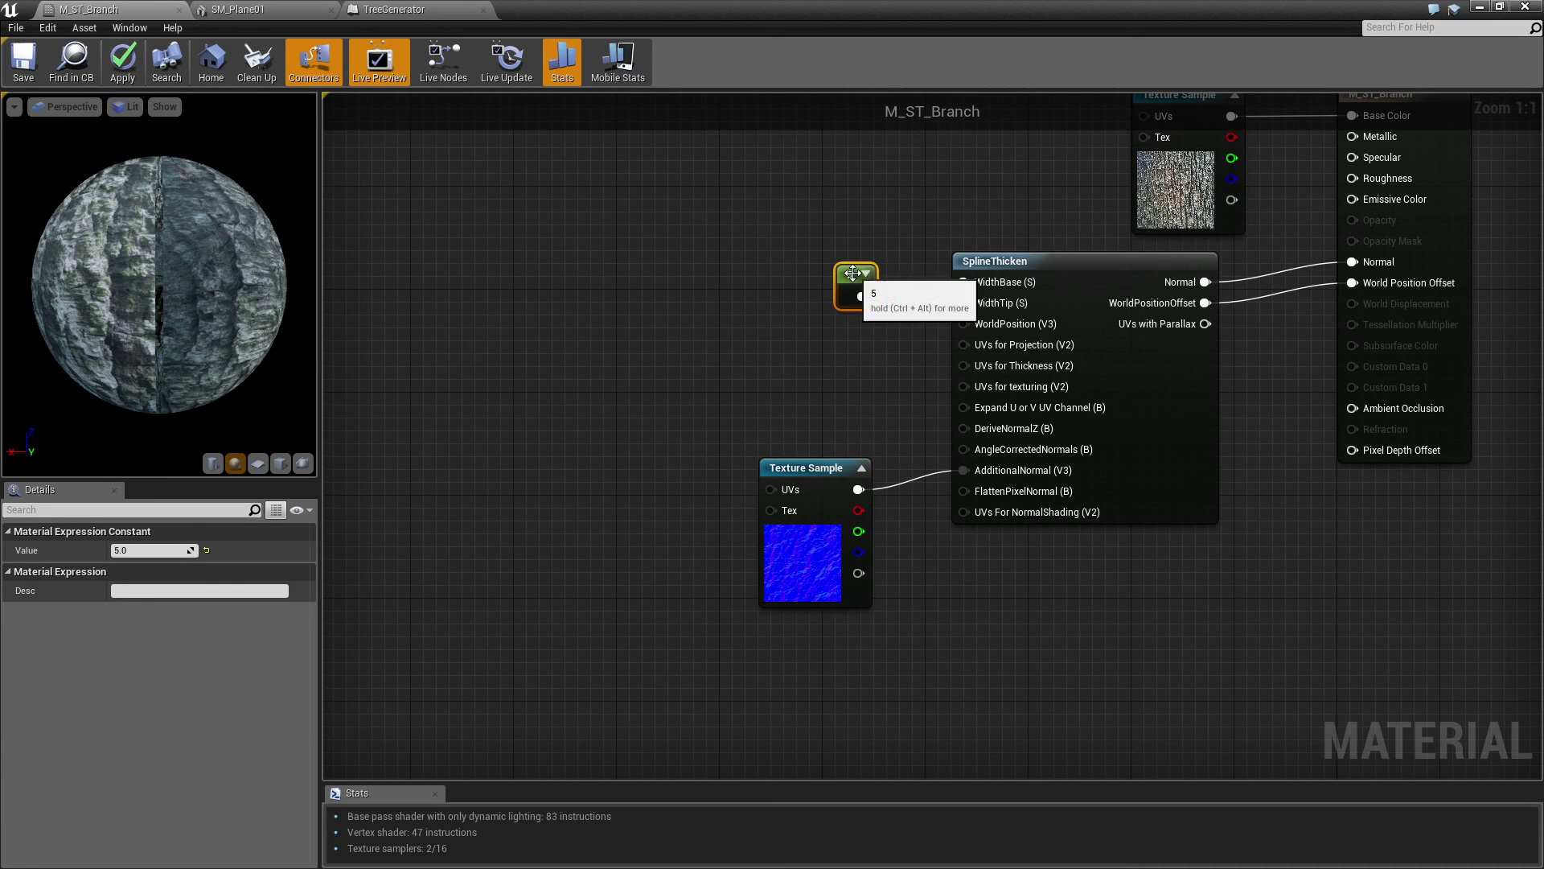
pyautogui.moveTo(855, 271); pyautogui.dragTo(802, 268)
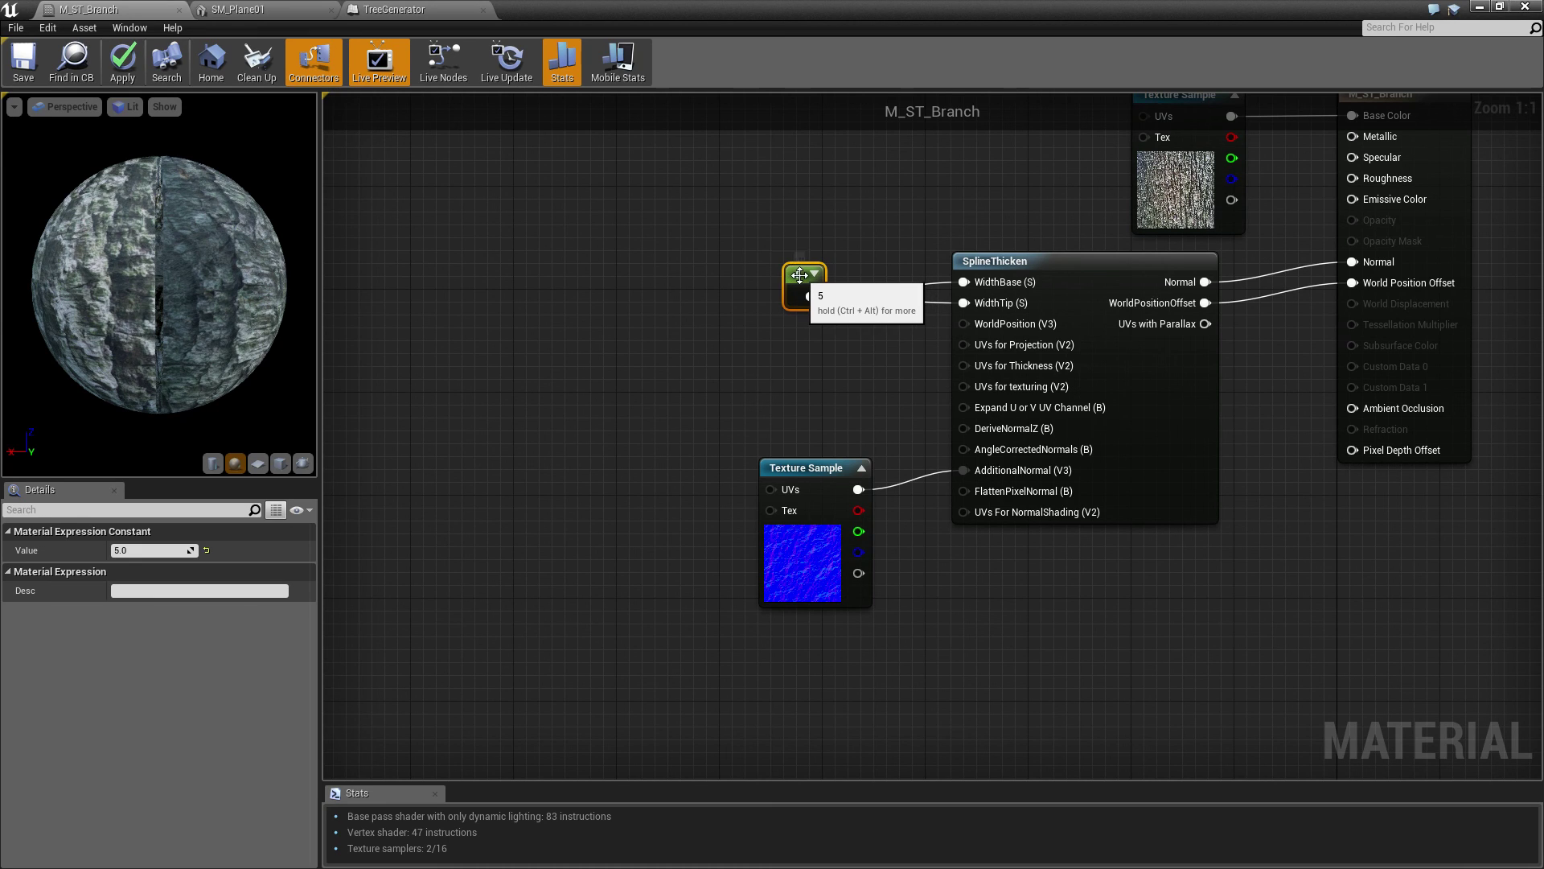
# Step: Connect a new constant of 0 to SplineThicken's WidthTip and save the material with the level viewport in view
pyautogui.press('1')
pyautogui.click(810, 354)
pyautogui.moveTo(837, 381); pyautogui.dragTo(965, 304)
pyautogui.moveTo(772, 5); pyautogui.dragTo(1032, 500)
pyautogui.click(580, 569)
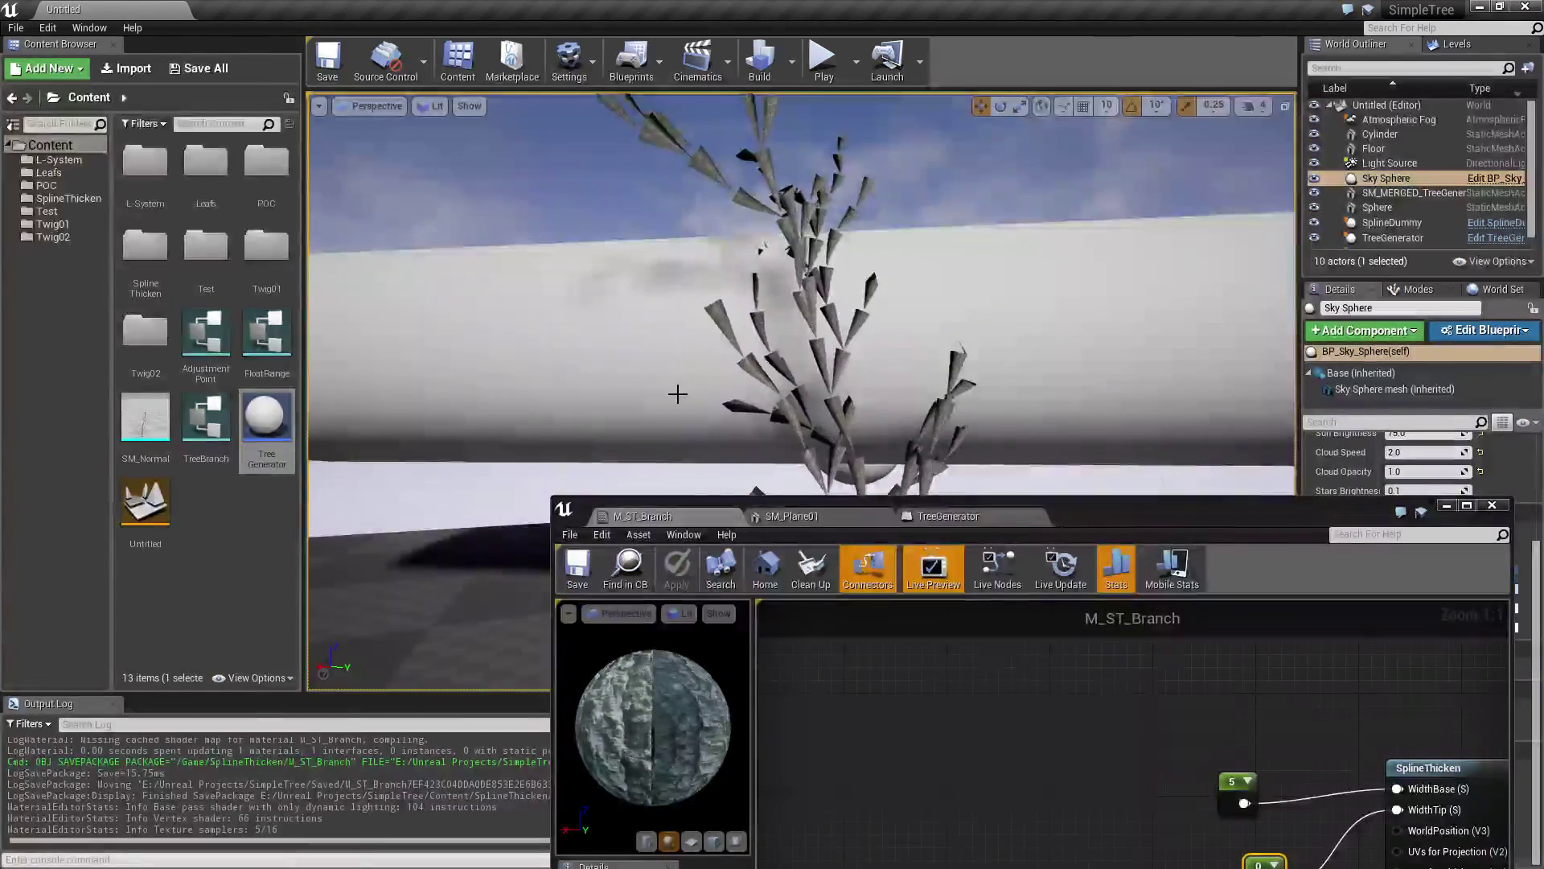
# Step: Inspect the tapered branch segments of the tree in the level viewport from close up and further back
pyautogui.moveTo(675, 393); pyautogui.dragTo(604, 427, button='right')
pyautogui.press('w')
pyautogui.moveTo(809, 399)
pyautogui.mouseDown(button='right')
pyautogui.moveTo(808, 427)
pyautogui.moveTo(809, 399)
pyautogui.mouseUp(button='right')
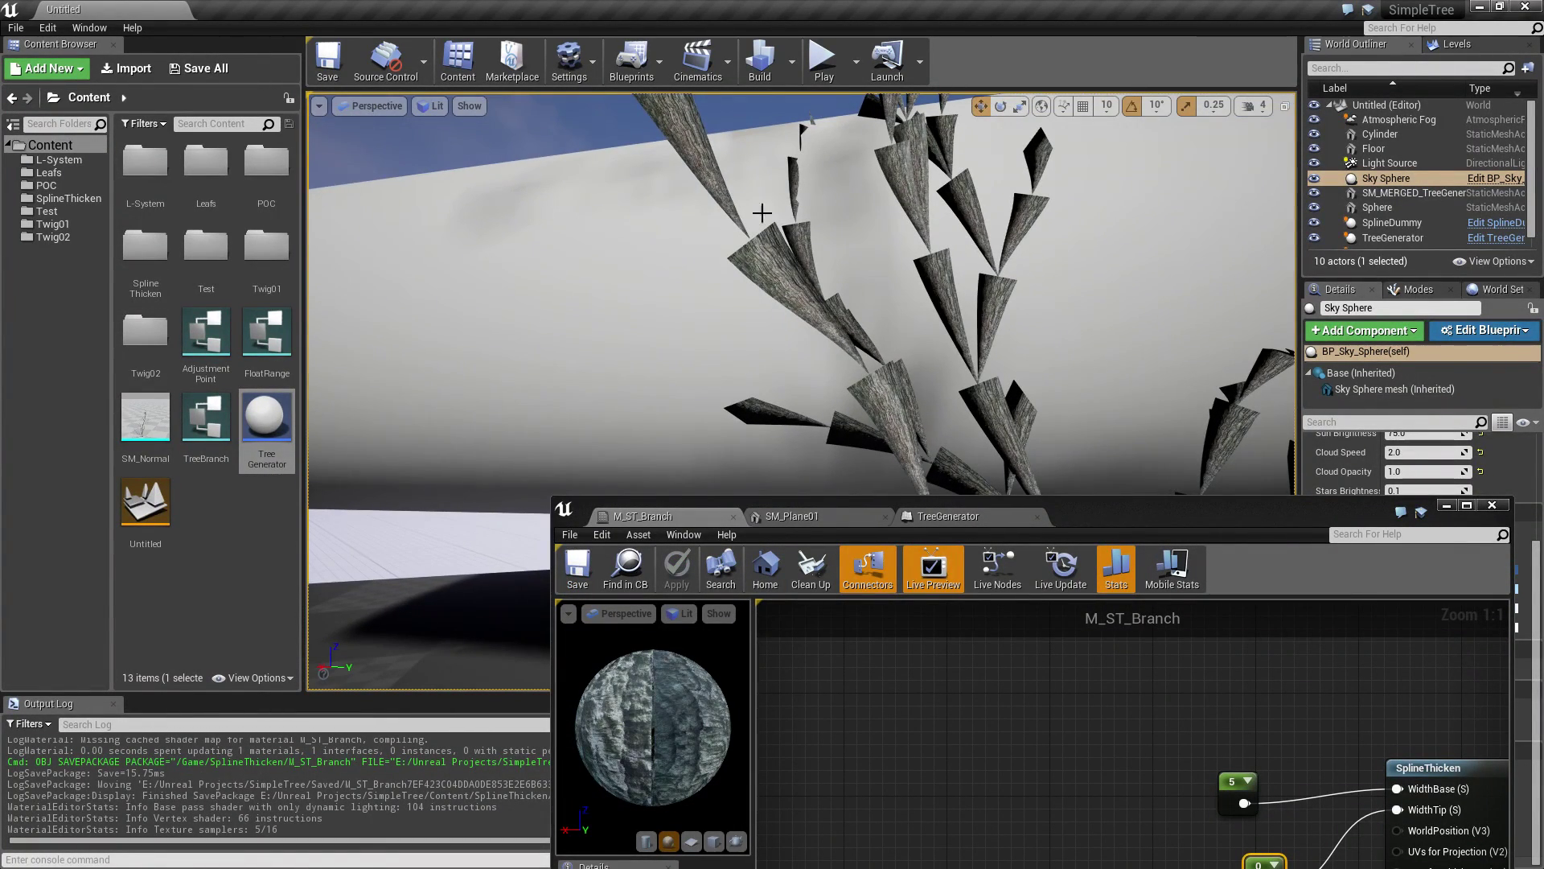
pyautogui.press('s')
pyautogui.moveTo(727, 331); pyautogui.dragTo(736, 270, button='right')
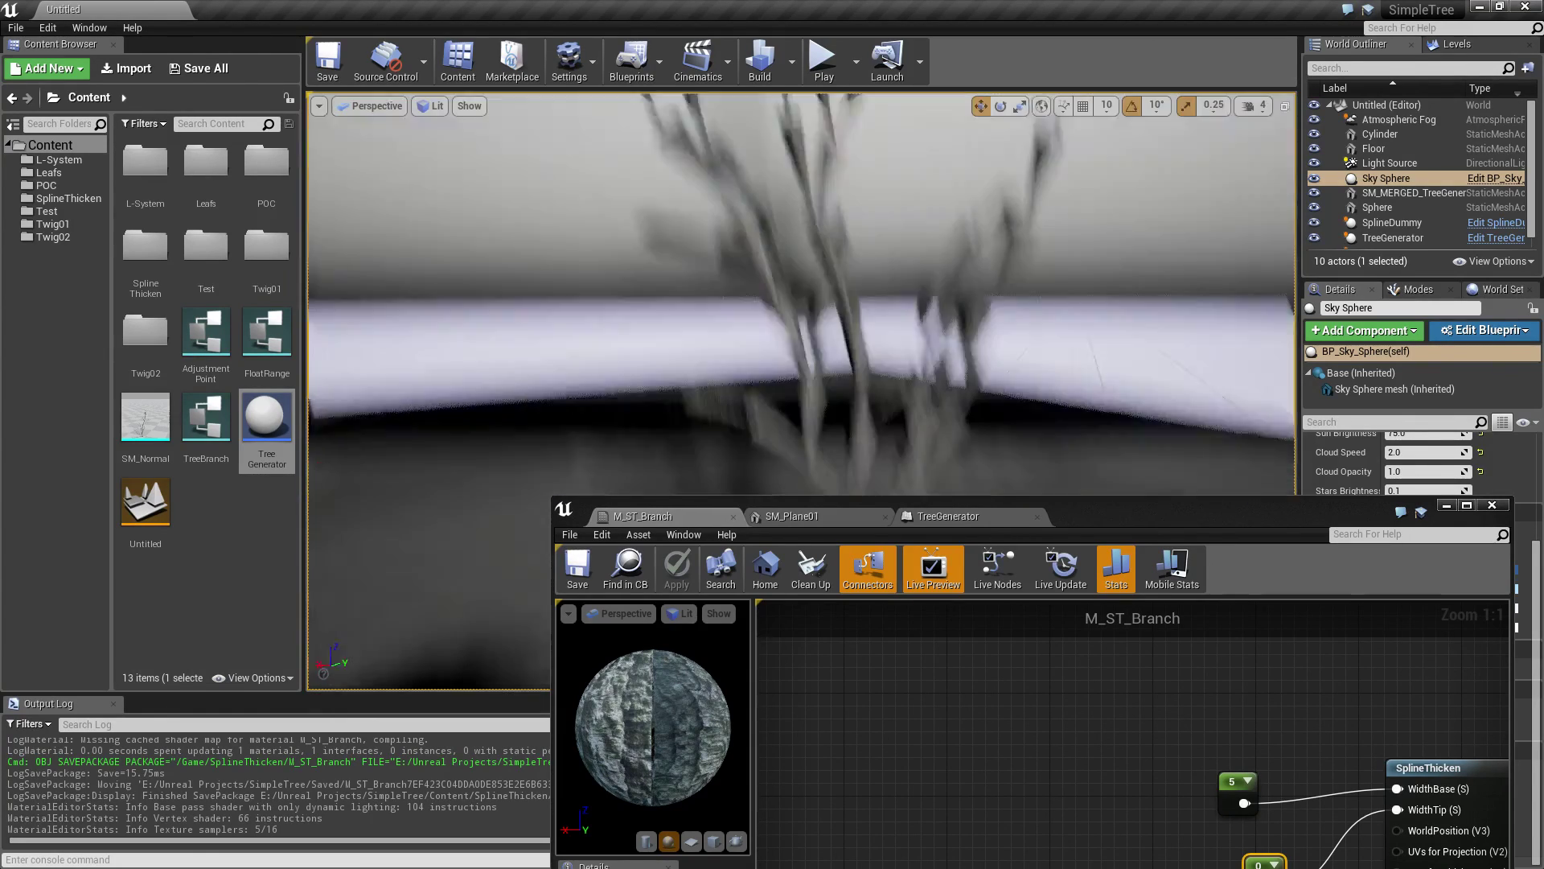
# Step: Maximize the material editor, delete the 0 constant and reconnect the 5 constant to SplineThicken's WidthTip
pyautogui.moveTo(1166, 520); pyautogui.dragTo(995, 97)
pyautogui.doubleClick(995, 94)
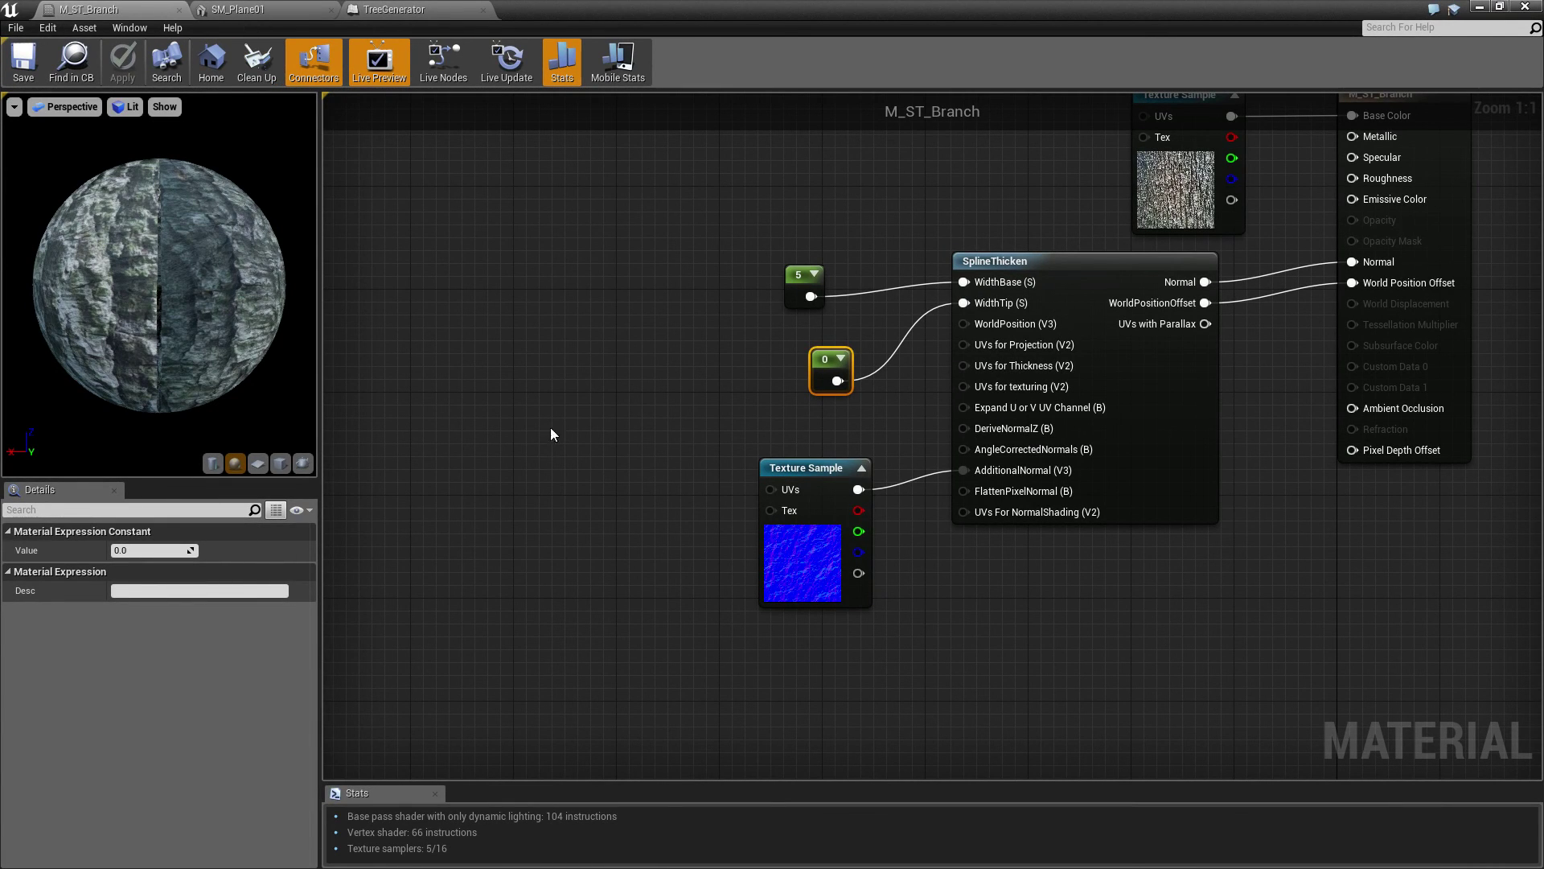
pyautogui.moveTo(756, 354); pyautogui.dragTo(910, 430)
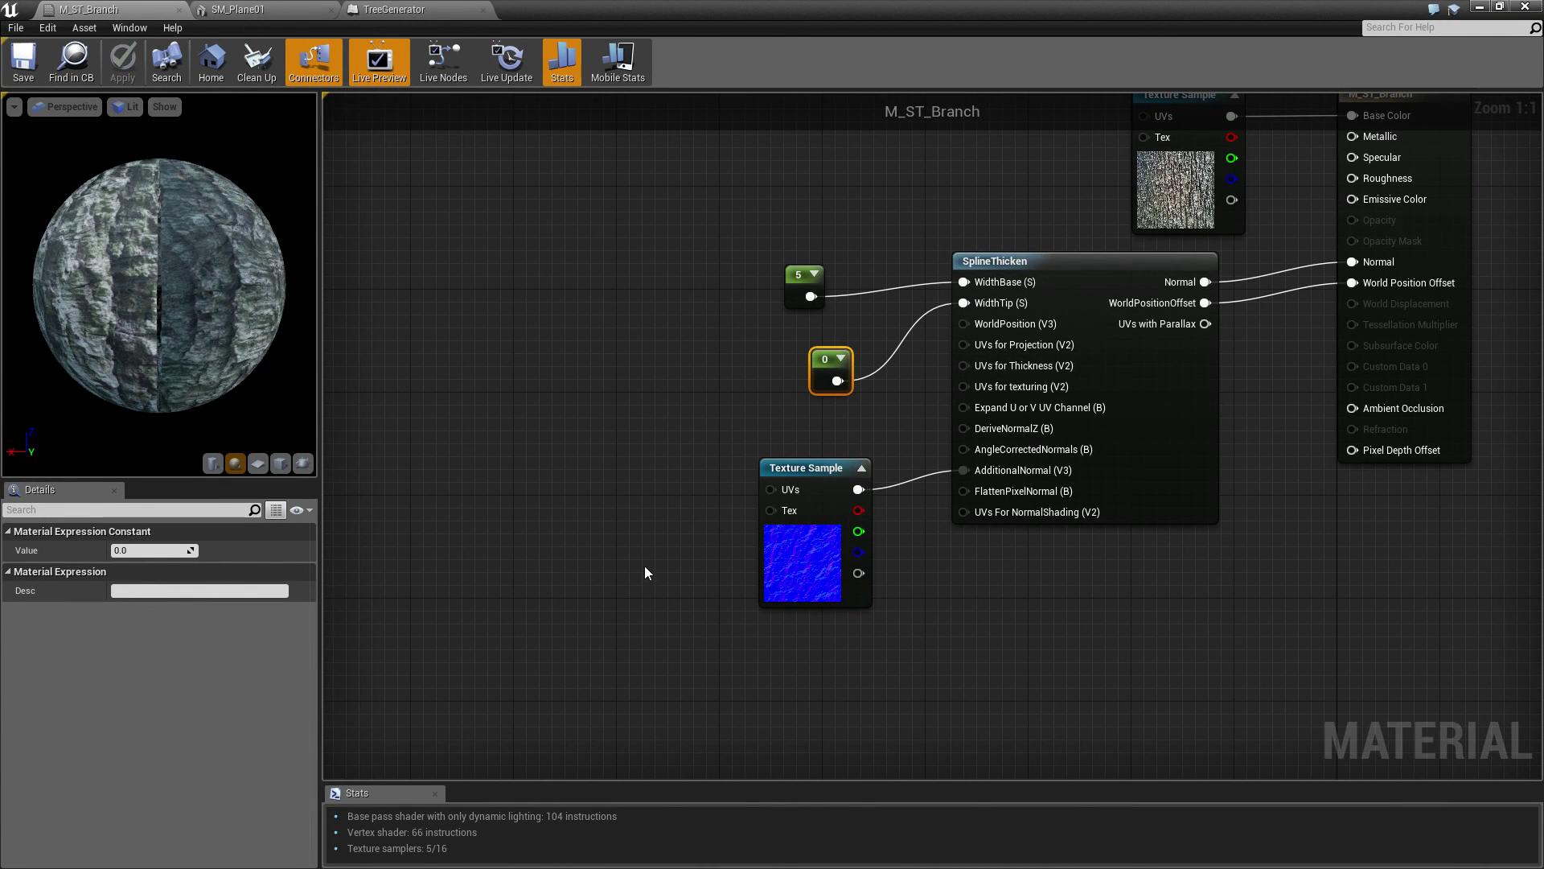
pyautogui.press('Delete')
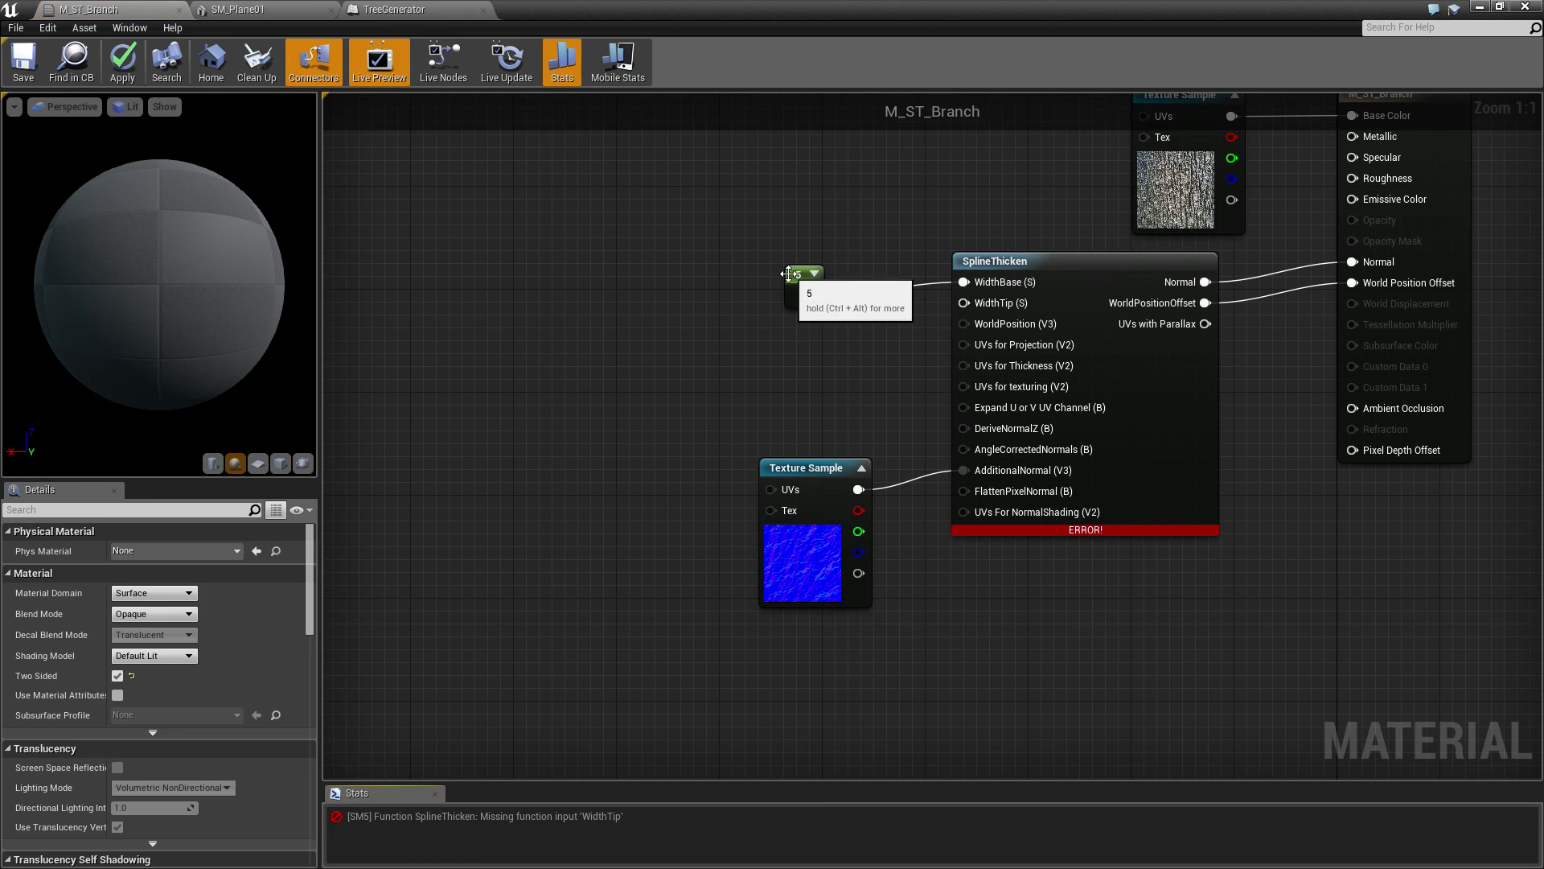
pyautogui.moveTo(806, 297); pyautogui.dragTo(963, 302)
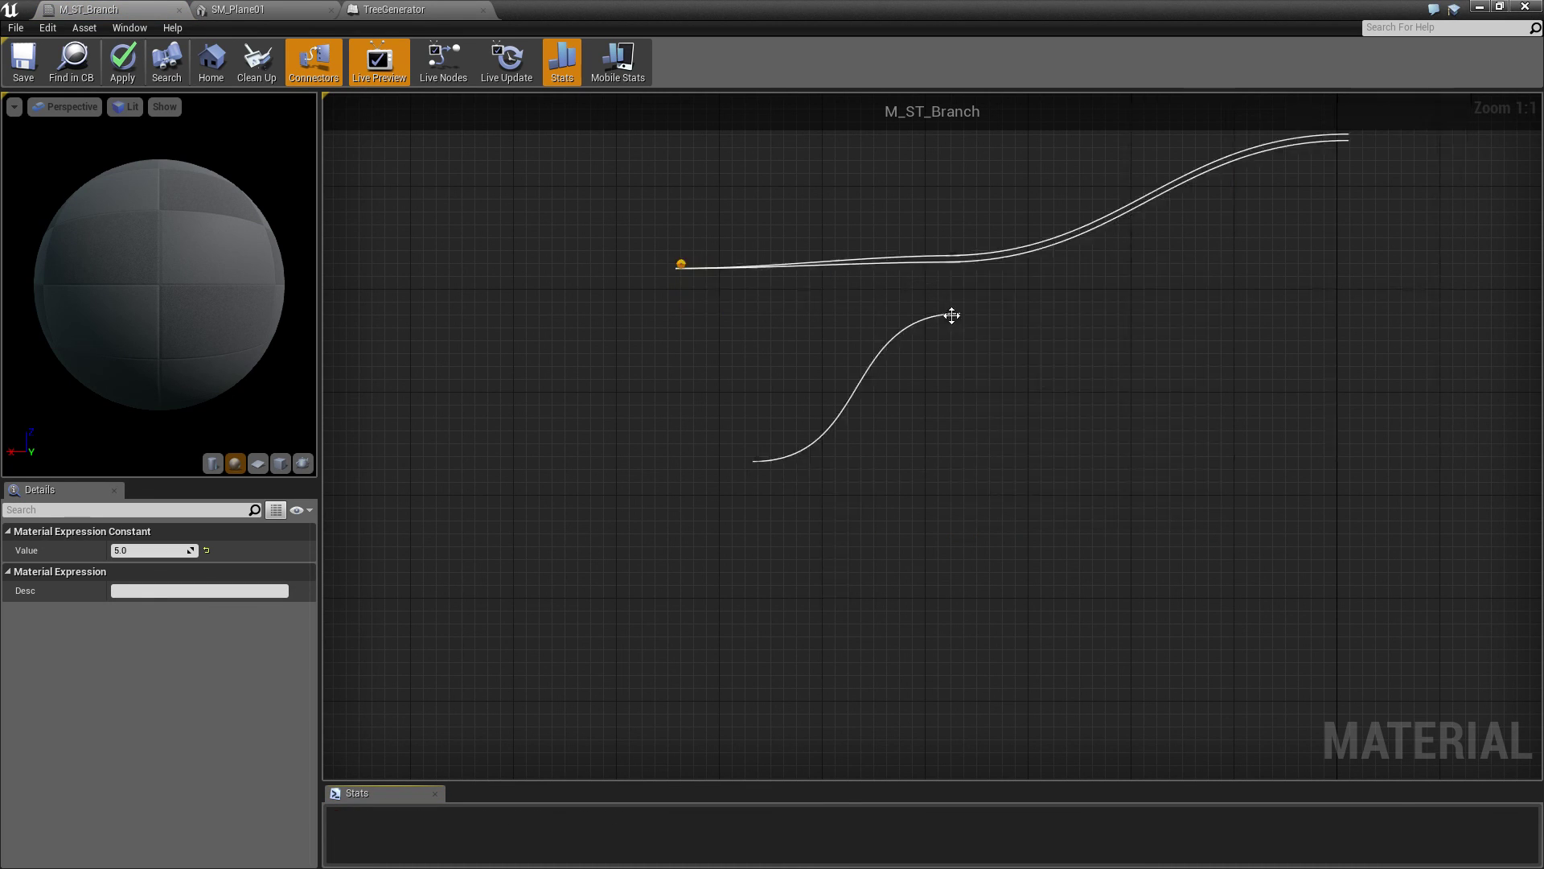
pyautogui.moveTo(704, 282); pyautogui.dragTo(768, 266)
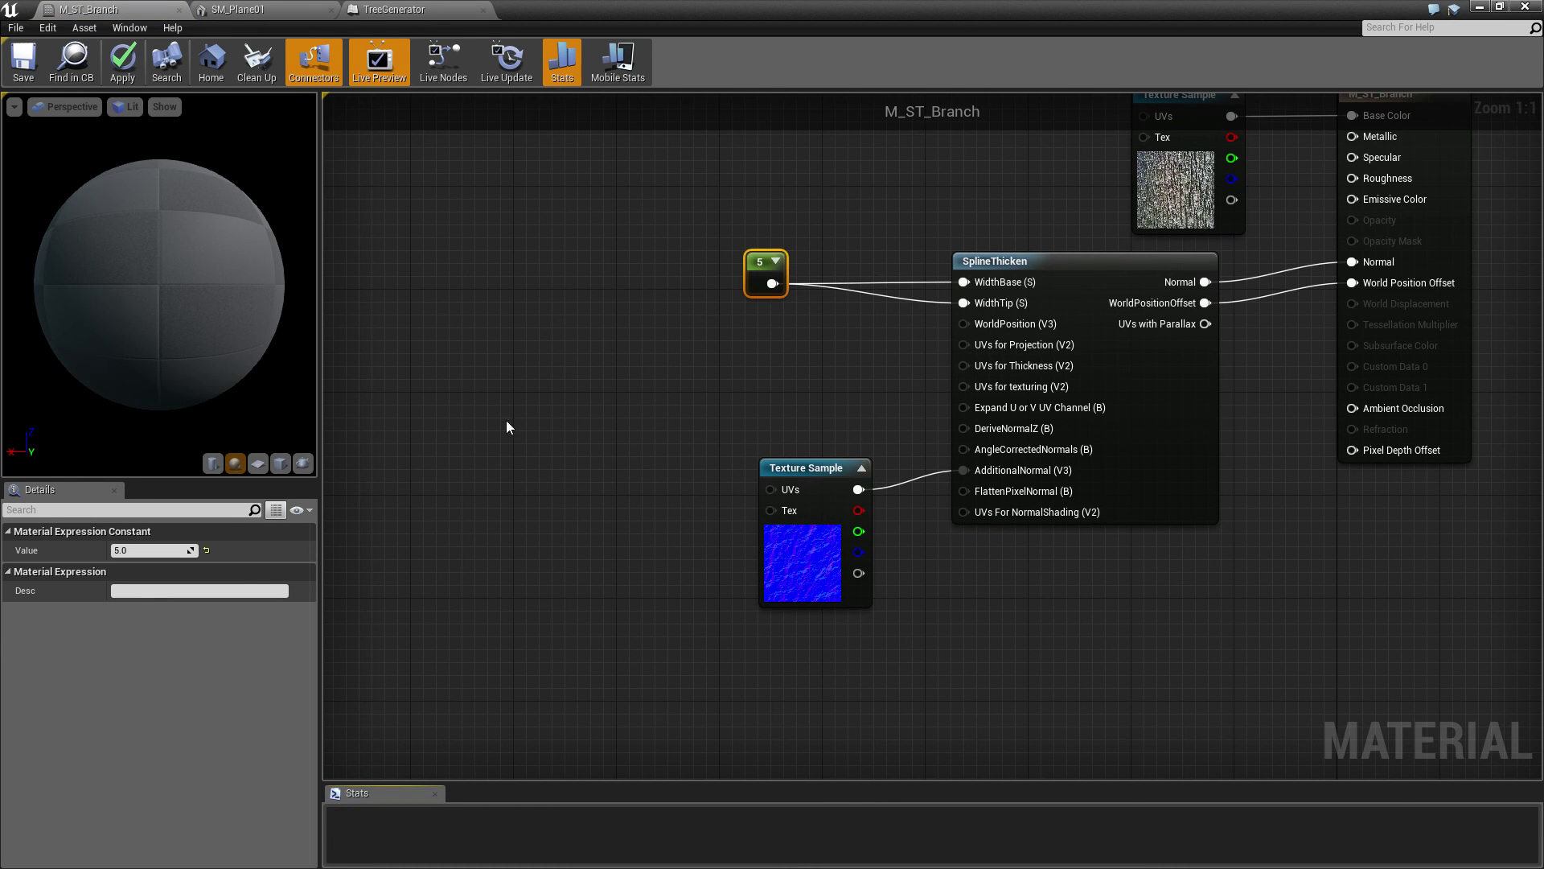
# Step: Add a Vertex Color node beneath the 5 constant and move the normal map's Texture Sample down to make room
pyautogui.rightClick(584, 389)
pyautogui.write('vertex')
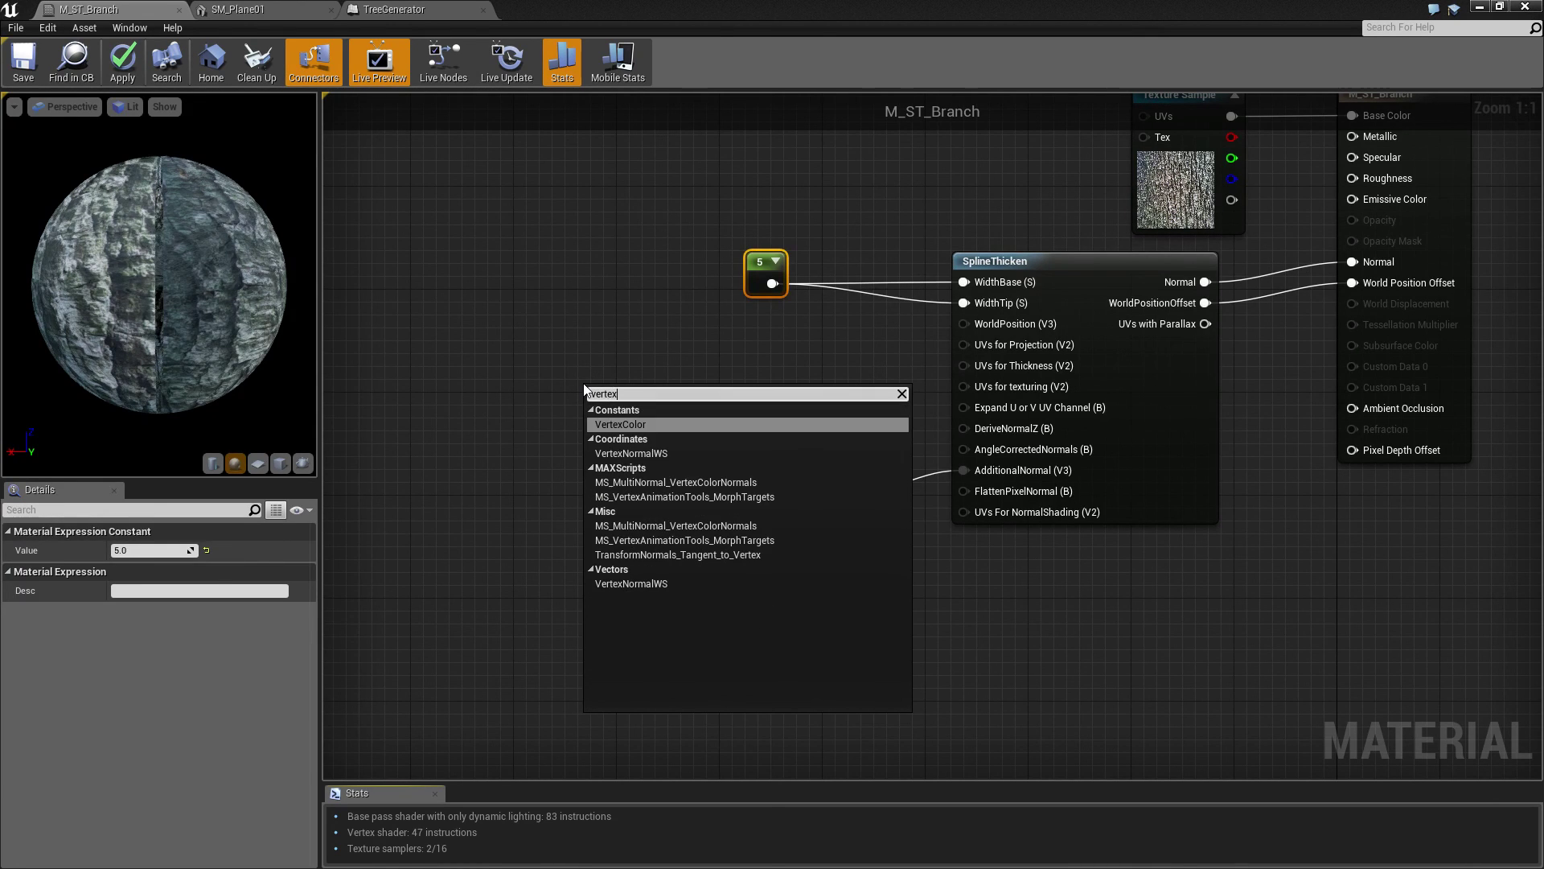
pyautogui.press('Return')
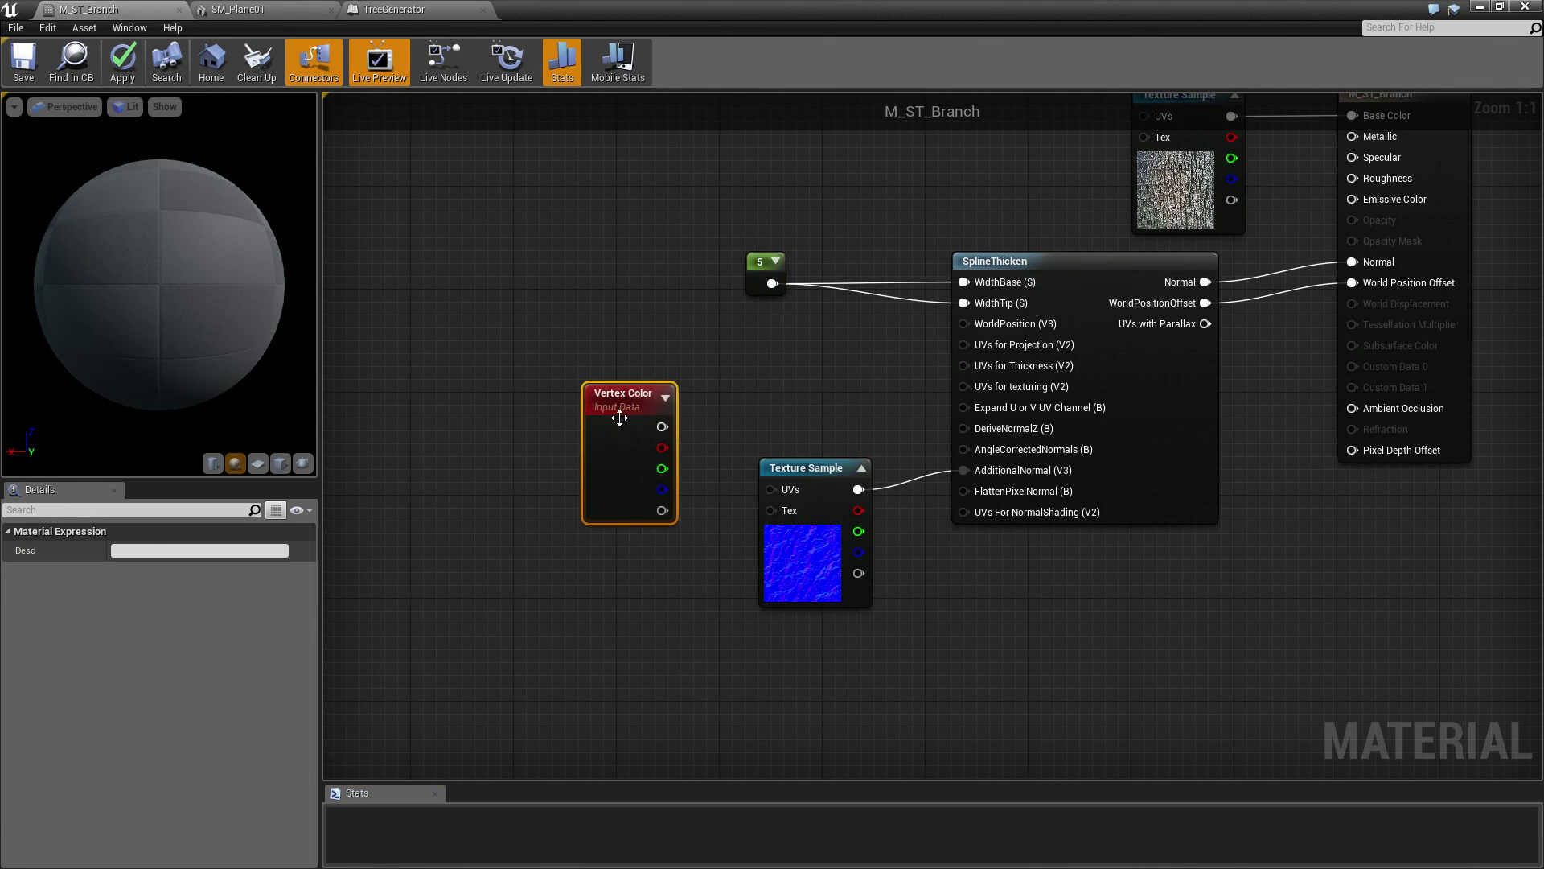
pyautogui.moveTo(619, 418); pyautogui.dragTo(720, 352)
pyautogui.moveTo(824, 474); pyautogui.dragTo(811, 515)
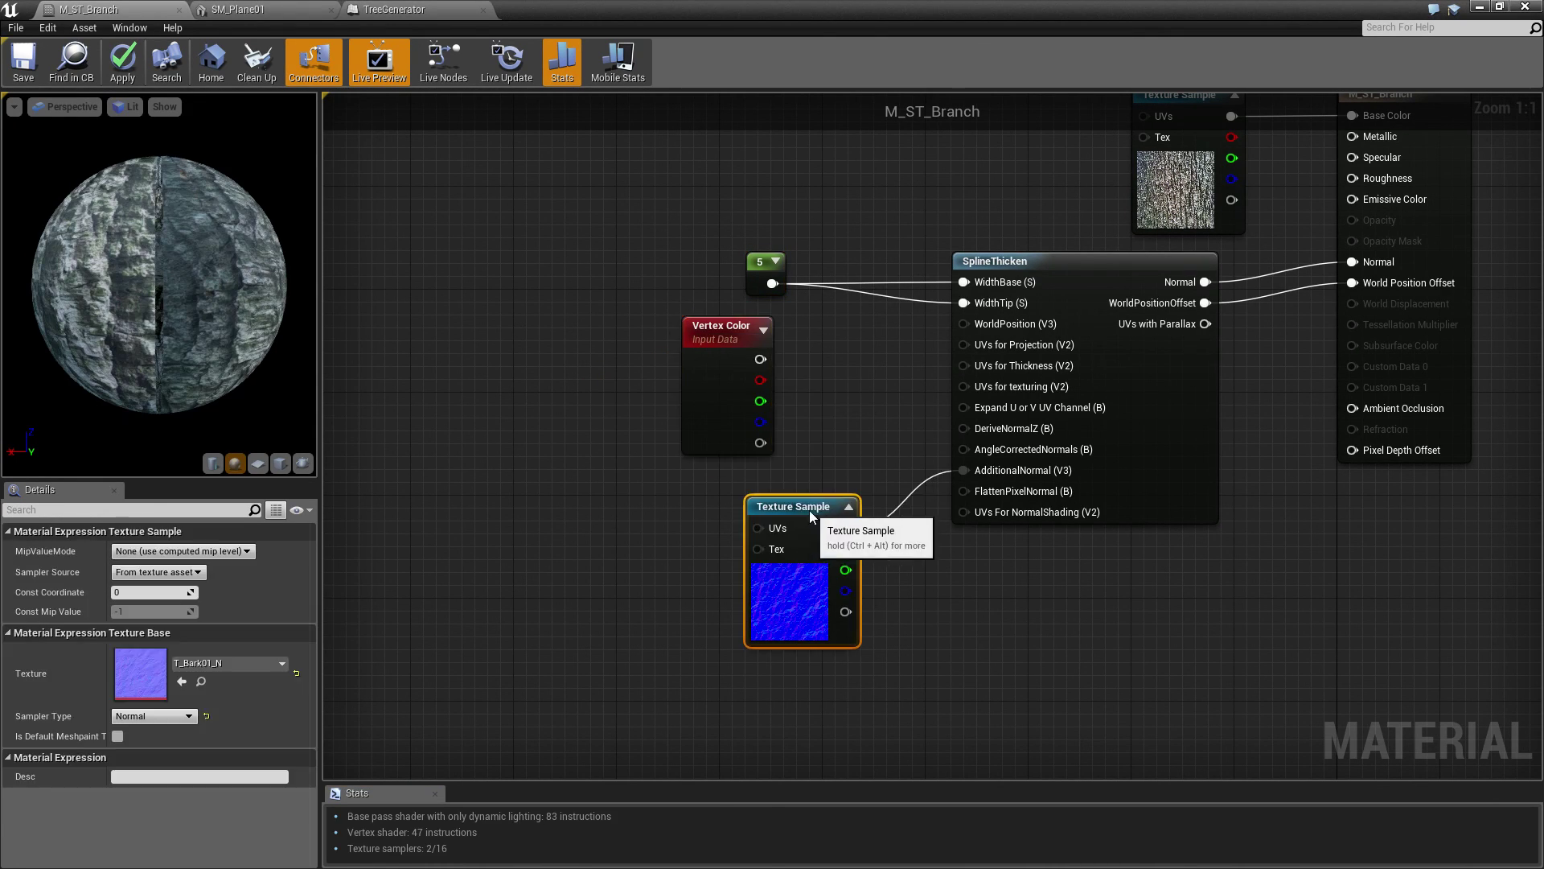
# Step: Multiply the 5 constant by Vertex Color's red channel and feed the result into SplineThicken's WidthBase and WidthTip
pyautogui.moveTo(770, 266); pyautogui.dragTo(815, 325)
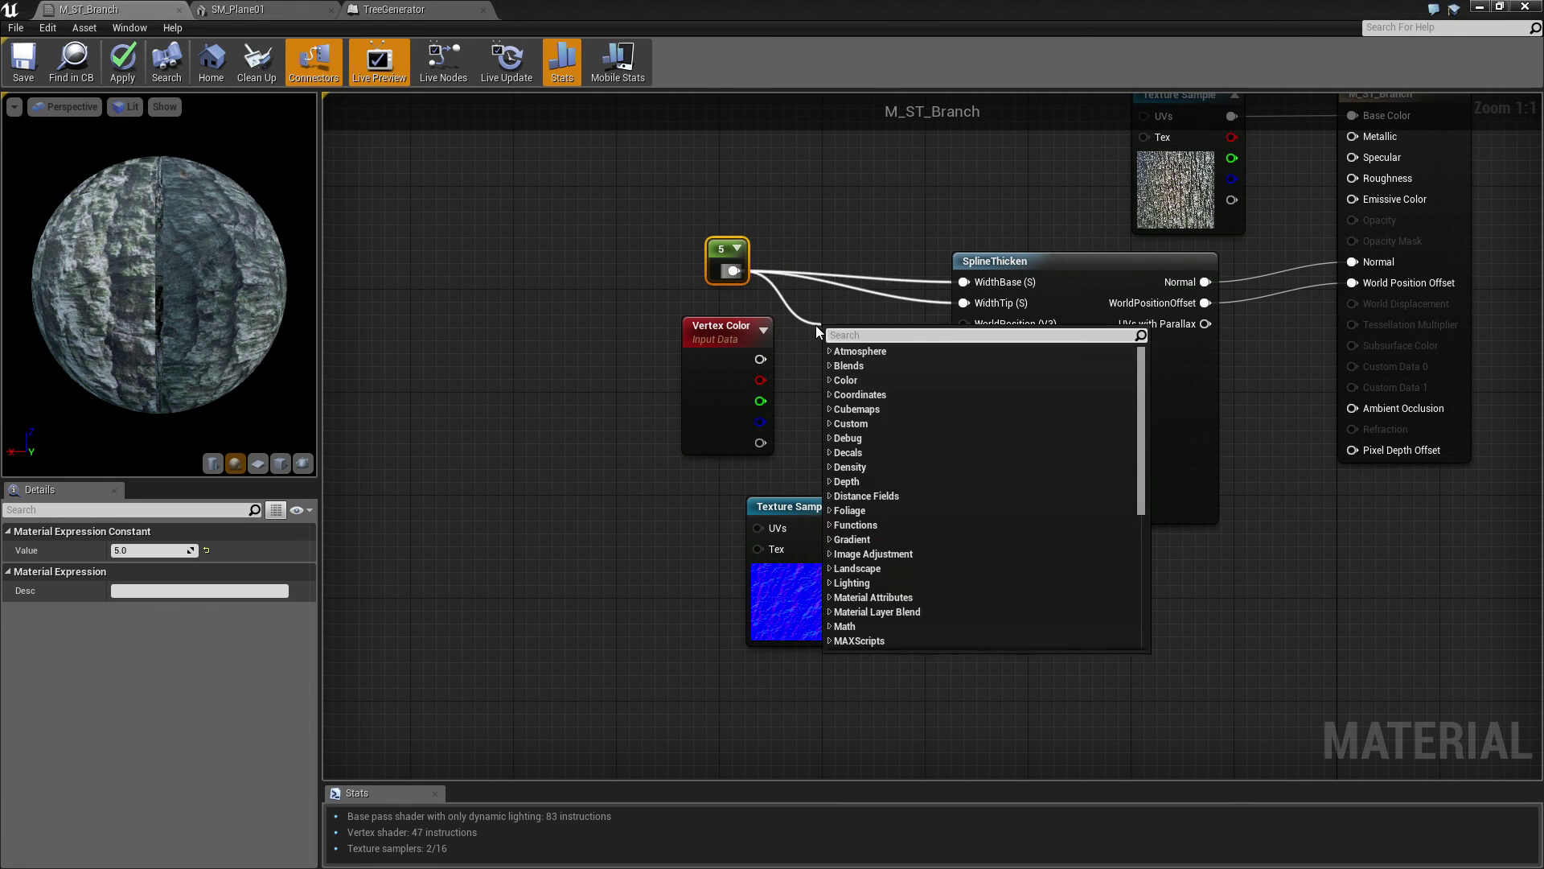
pyautogui.write('mult')
pyautogui.press('Return')
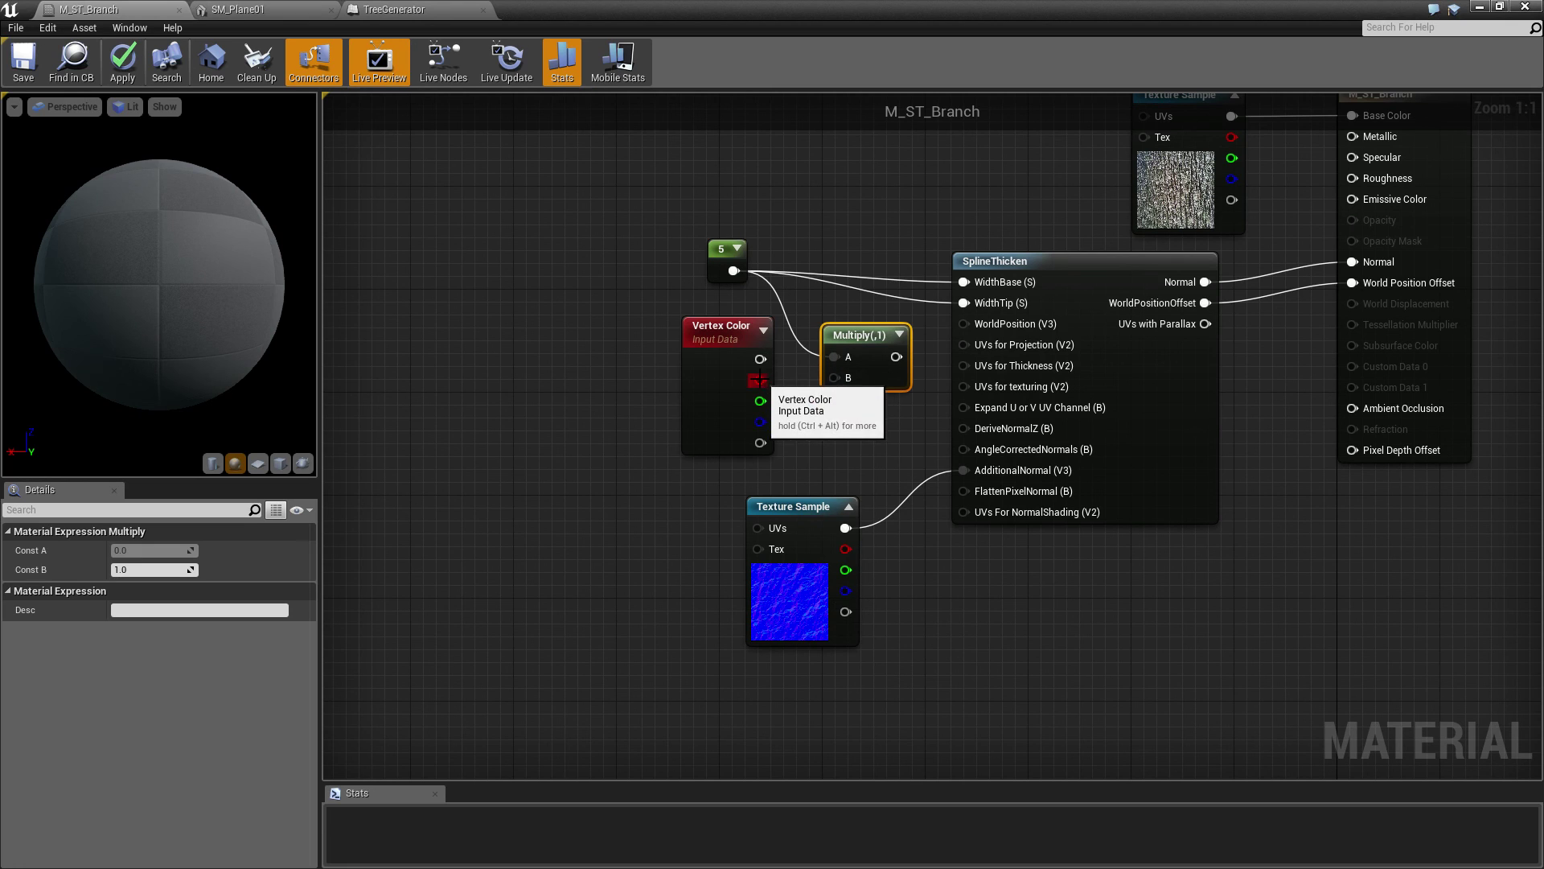
pyautogui.moveTo(758, 379); pyautogui.dragTo(958, 282)
pyautogui.moveTo(880, 356); pyautogui.dragTo(846, 287)
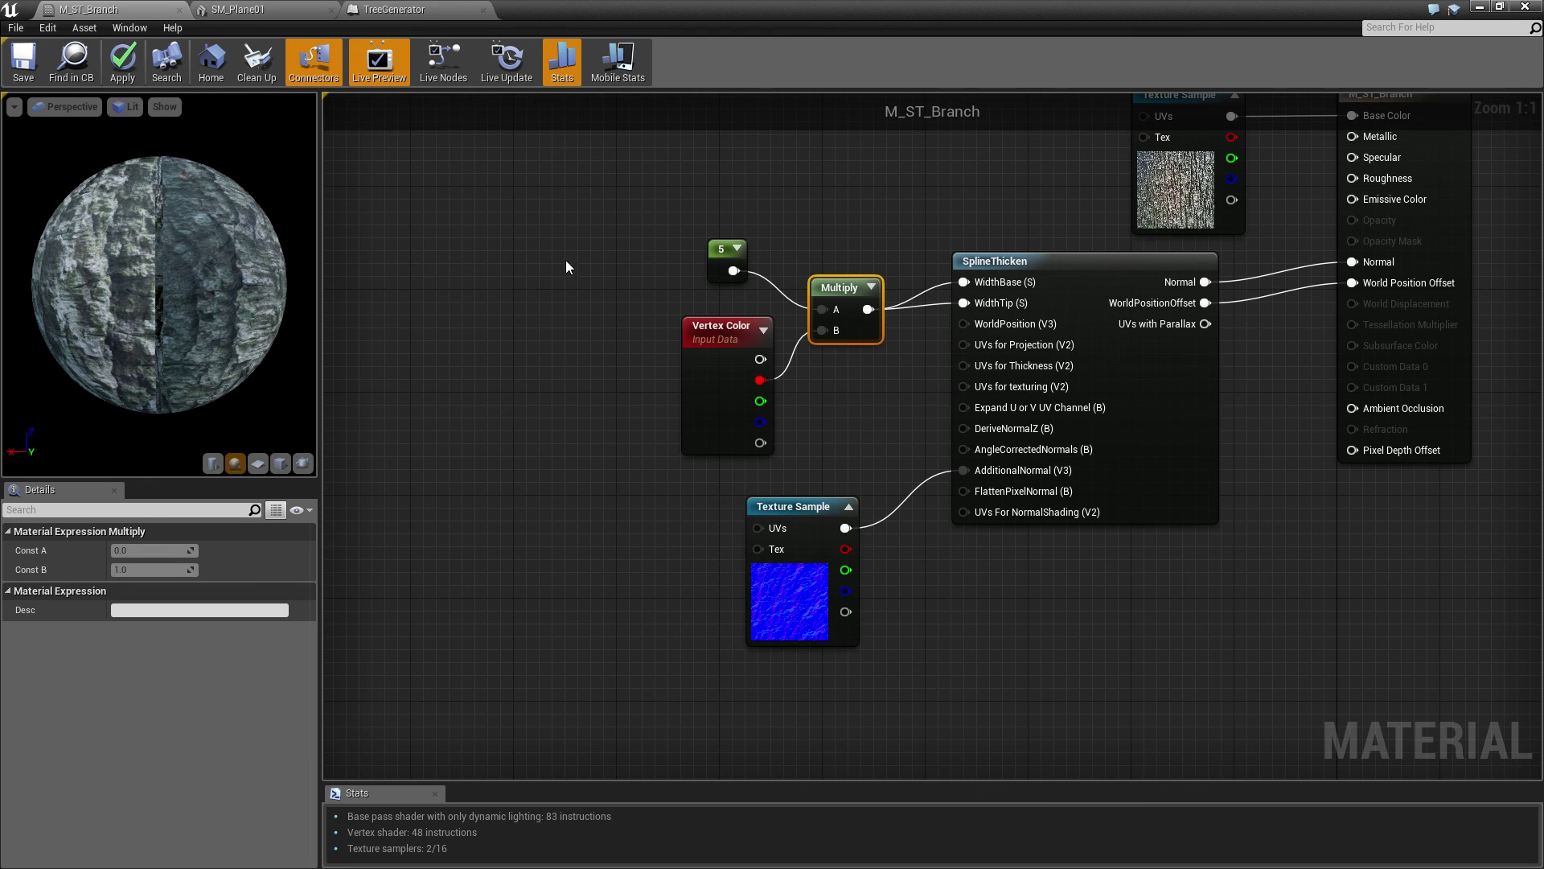
# Step: Save the M_ST_Branch material and minimize its editor to return to the level viewport
pyautogui.click(23, 66)
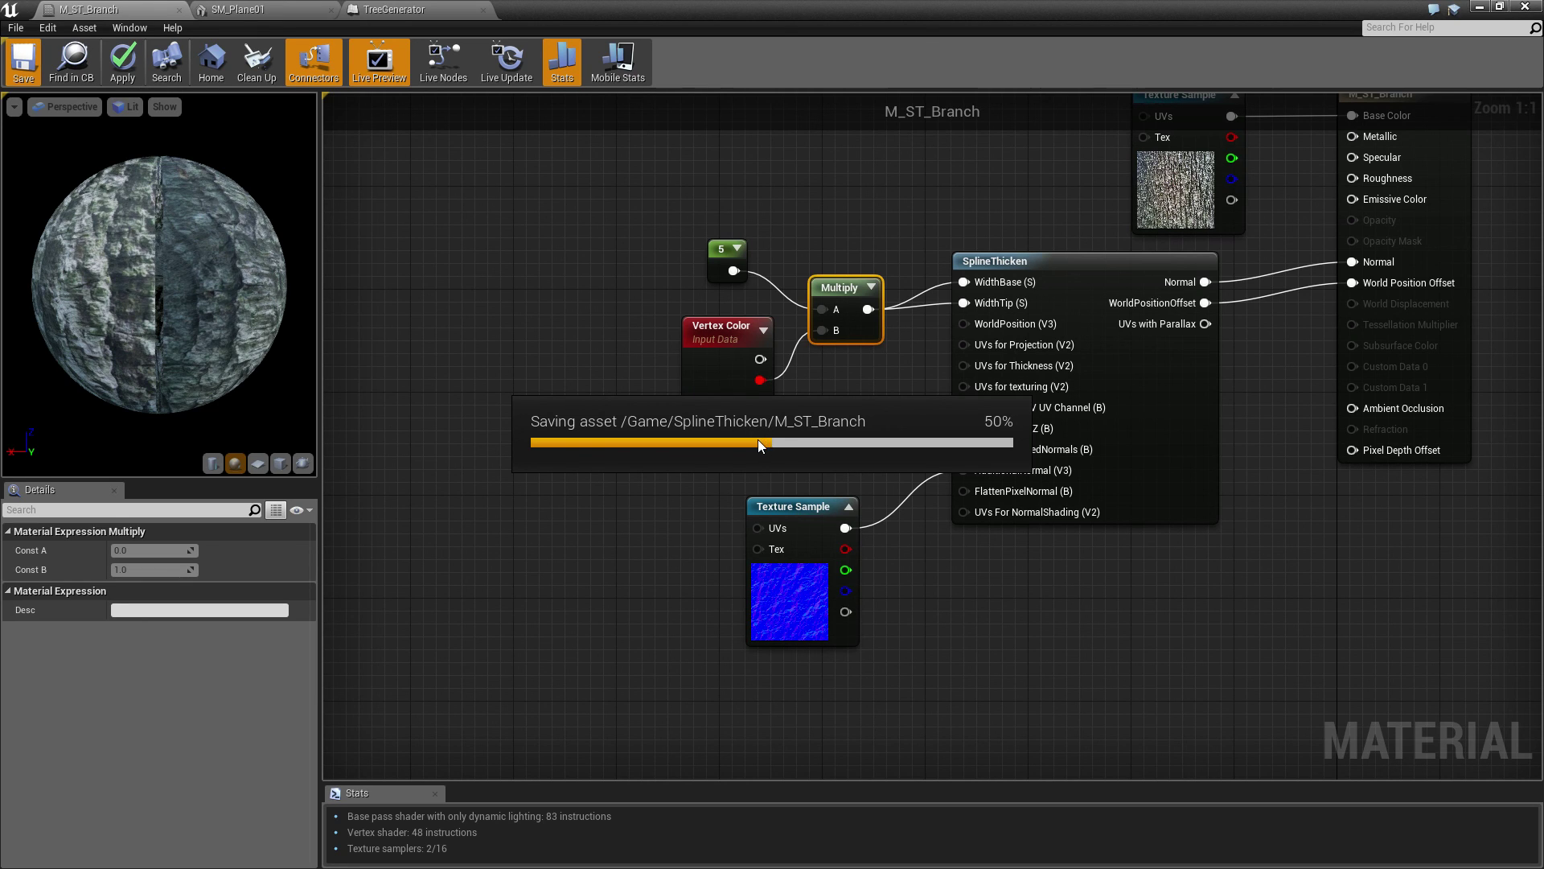
pyautogui.click(1481, 8)
pyautogui.scroll(3, 619, 399)
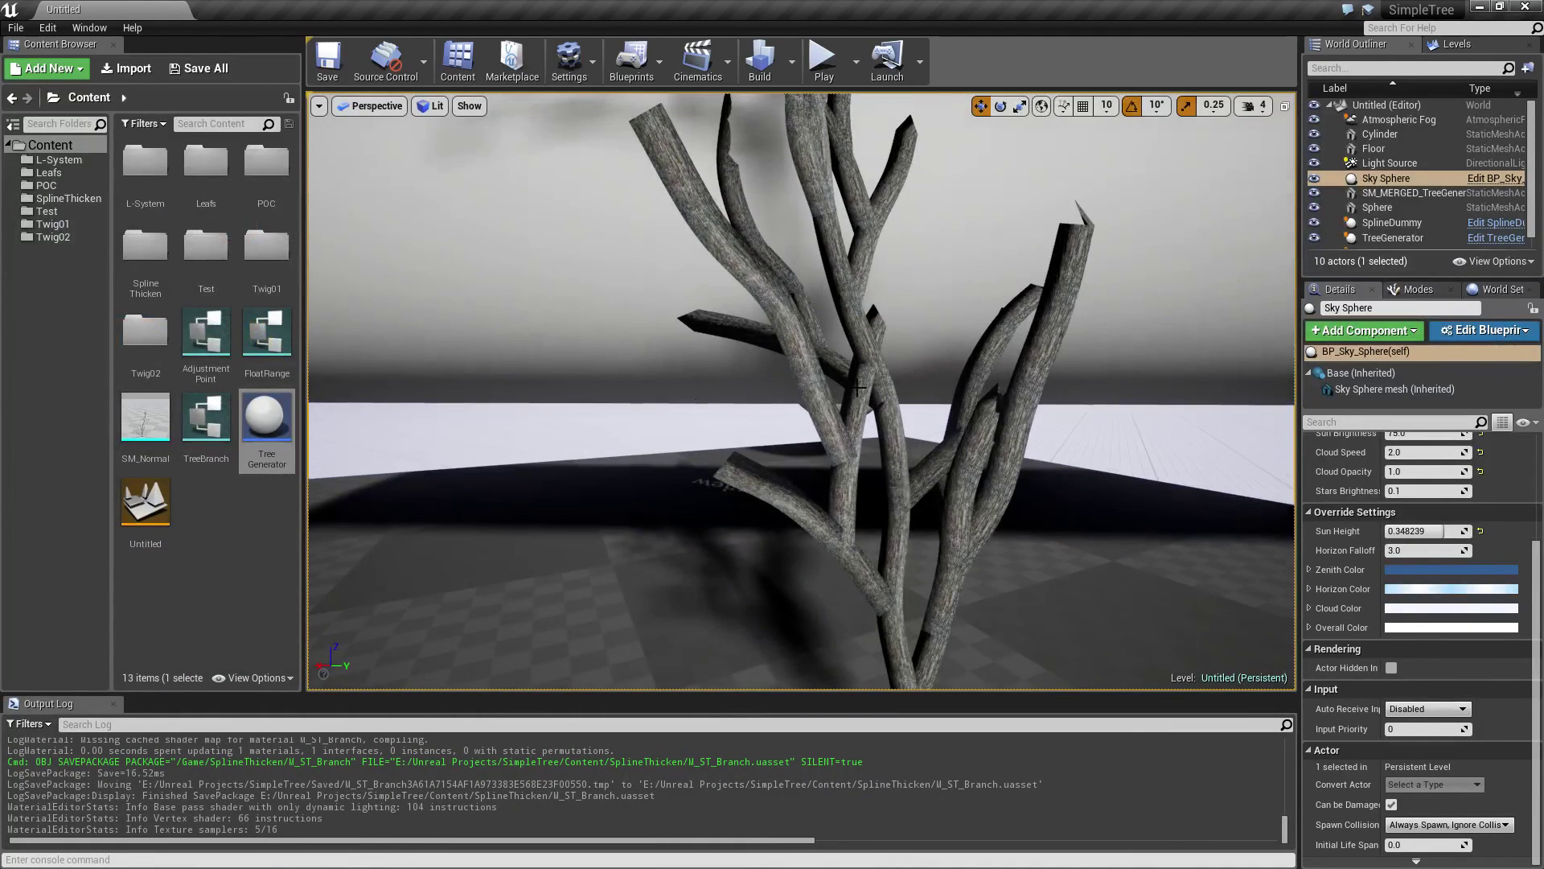
# Step: View the vertex color paint options in mesh paint mode with the cylinder selected, and return to placement mode and the cylinder's details
pyautogui.click(1418, 289)
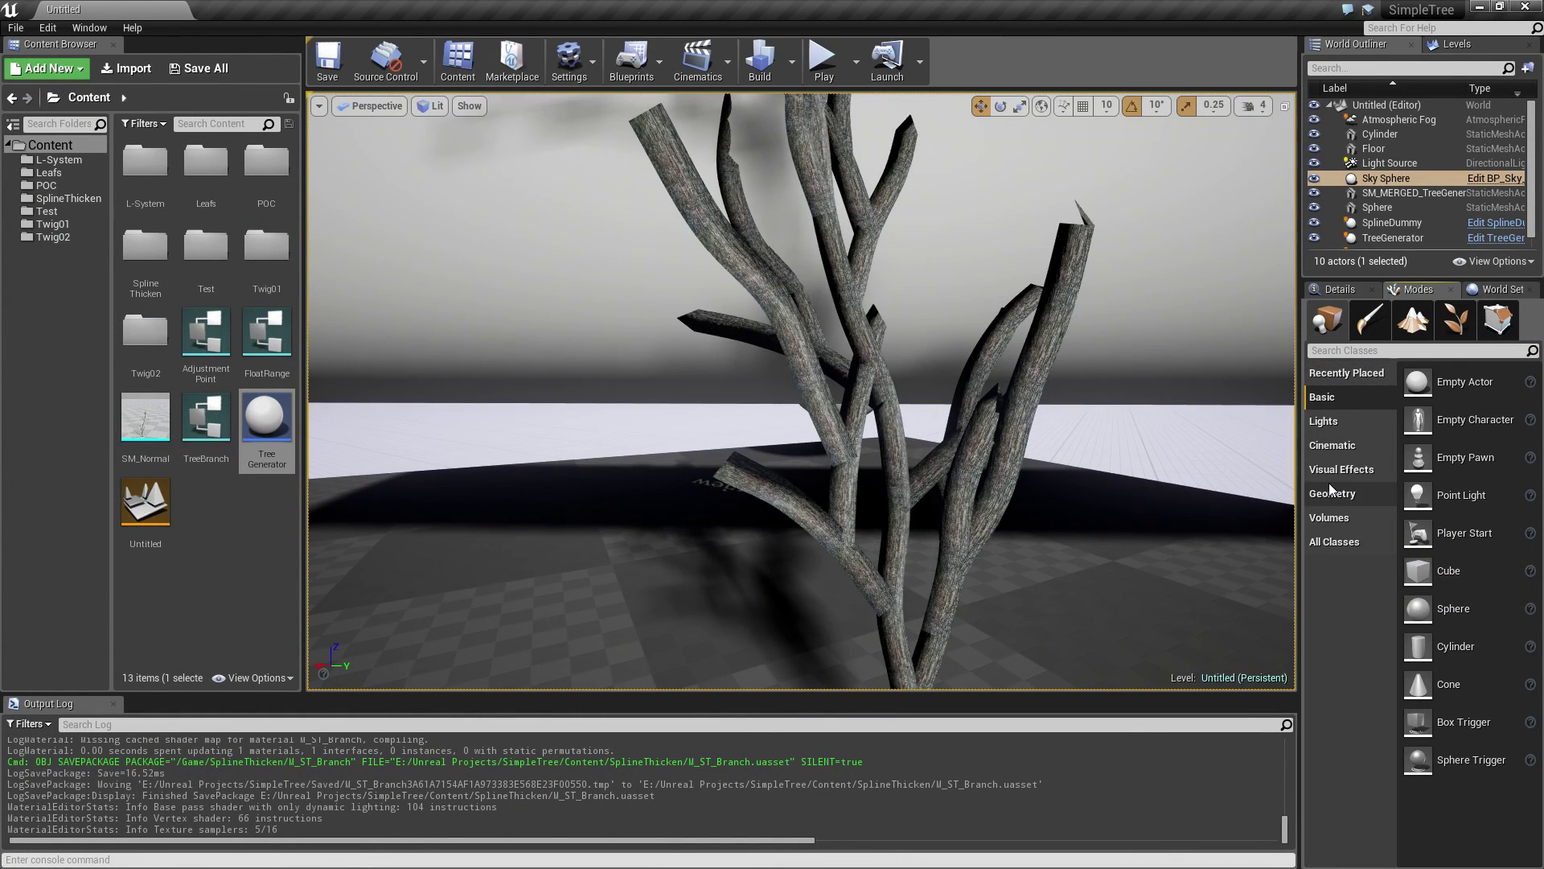
pyautogui.moveTo(637, 464); pyautogui.dragTo(638, 464, button='right')
pyautogui.click(1370, 320)
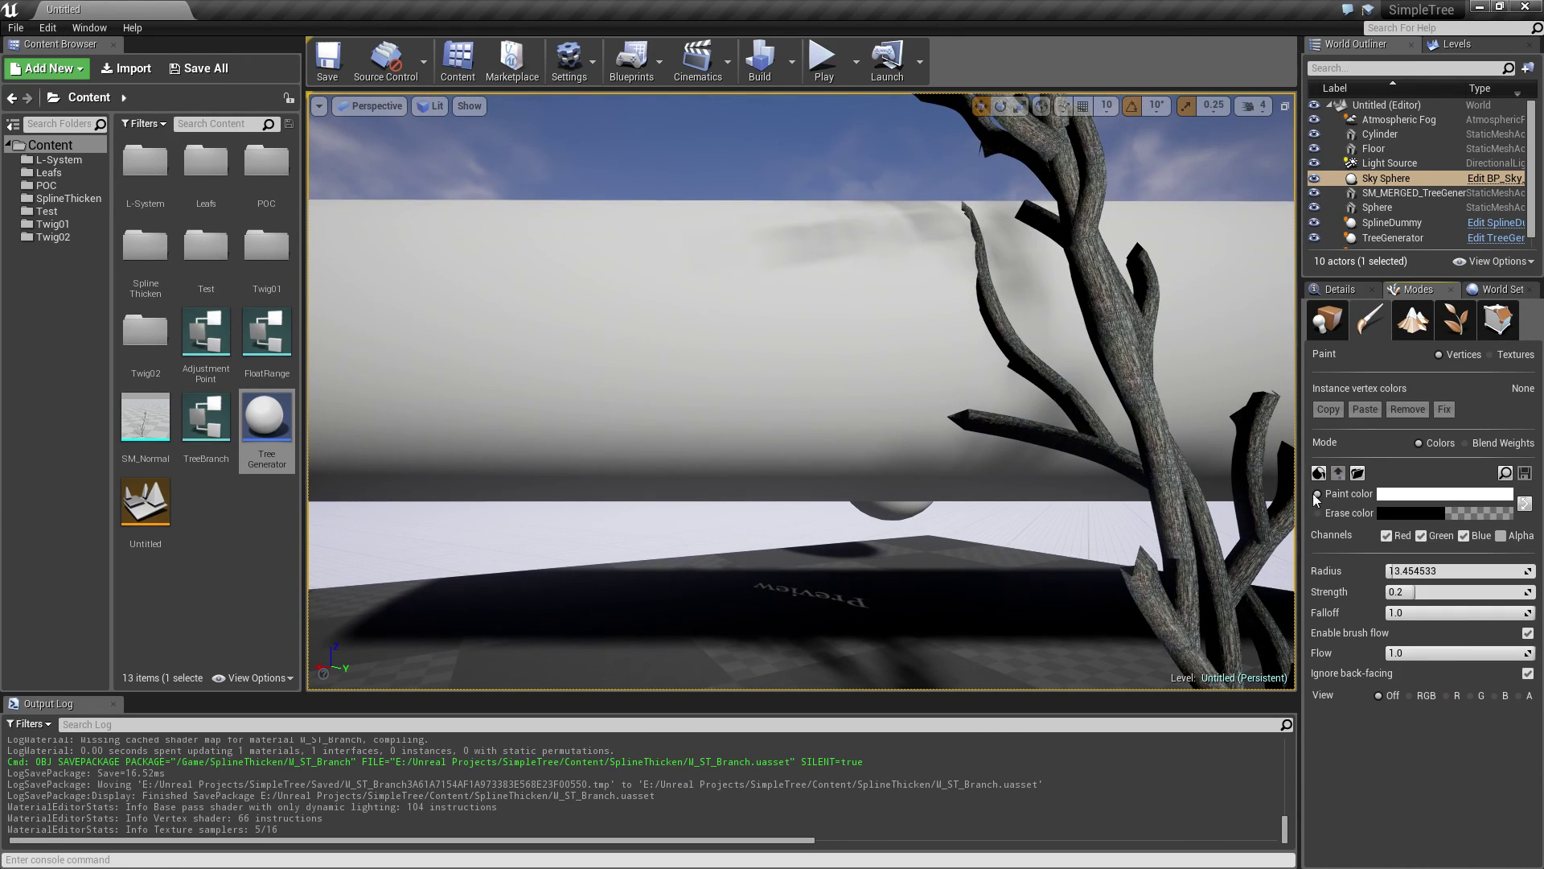
pyautogui.click(808, 308)
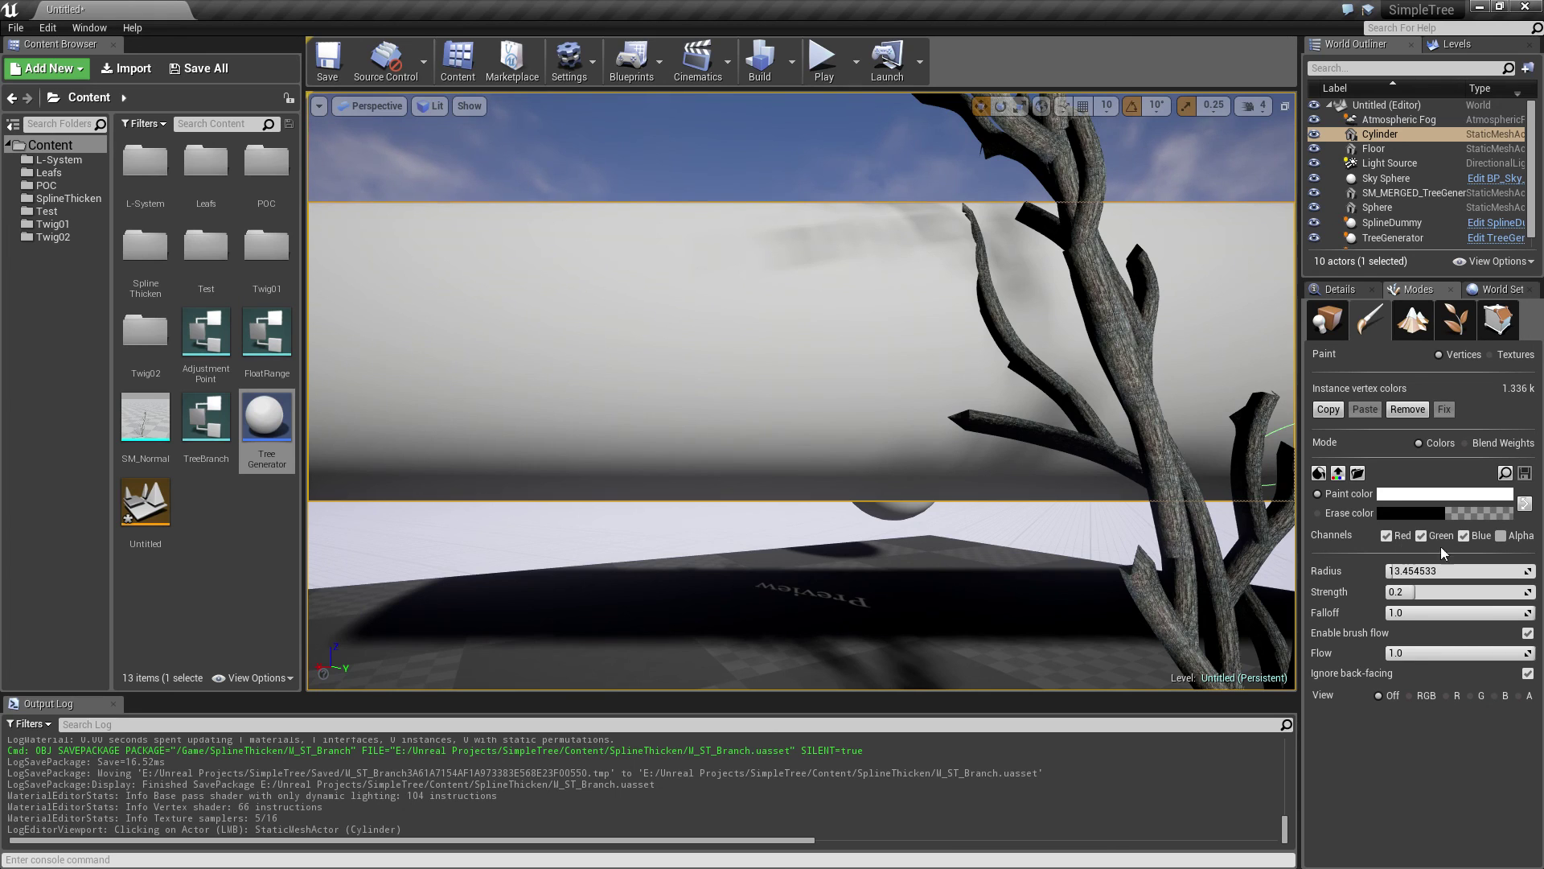
pyautogui.click(1327, 319)
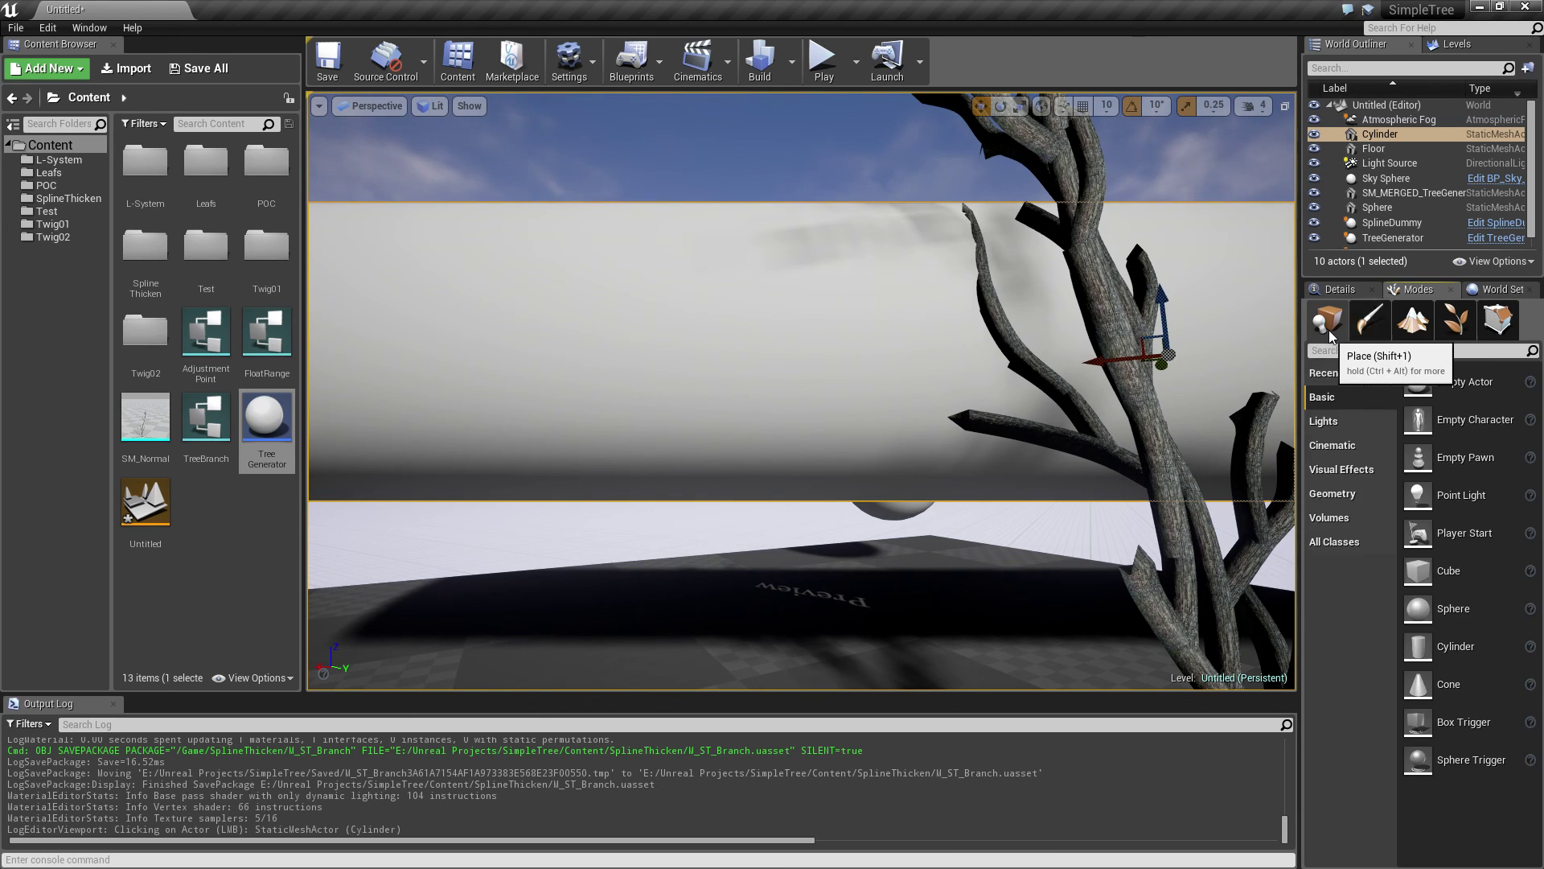
pyautogui.click(1340, 290)
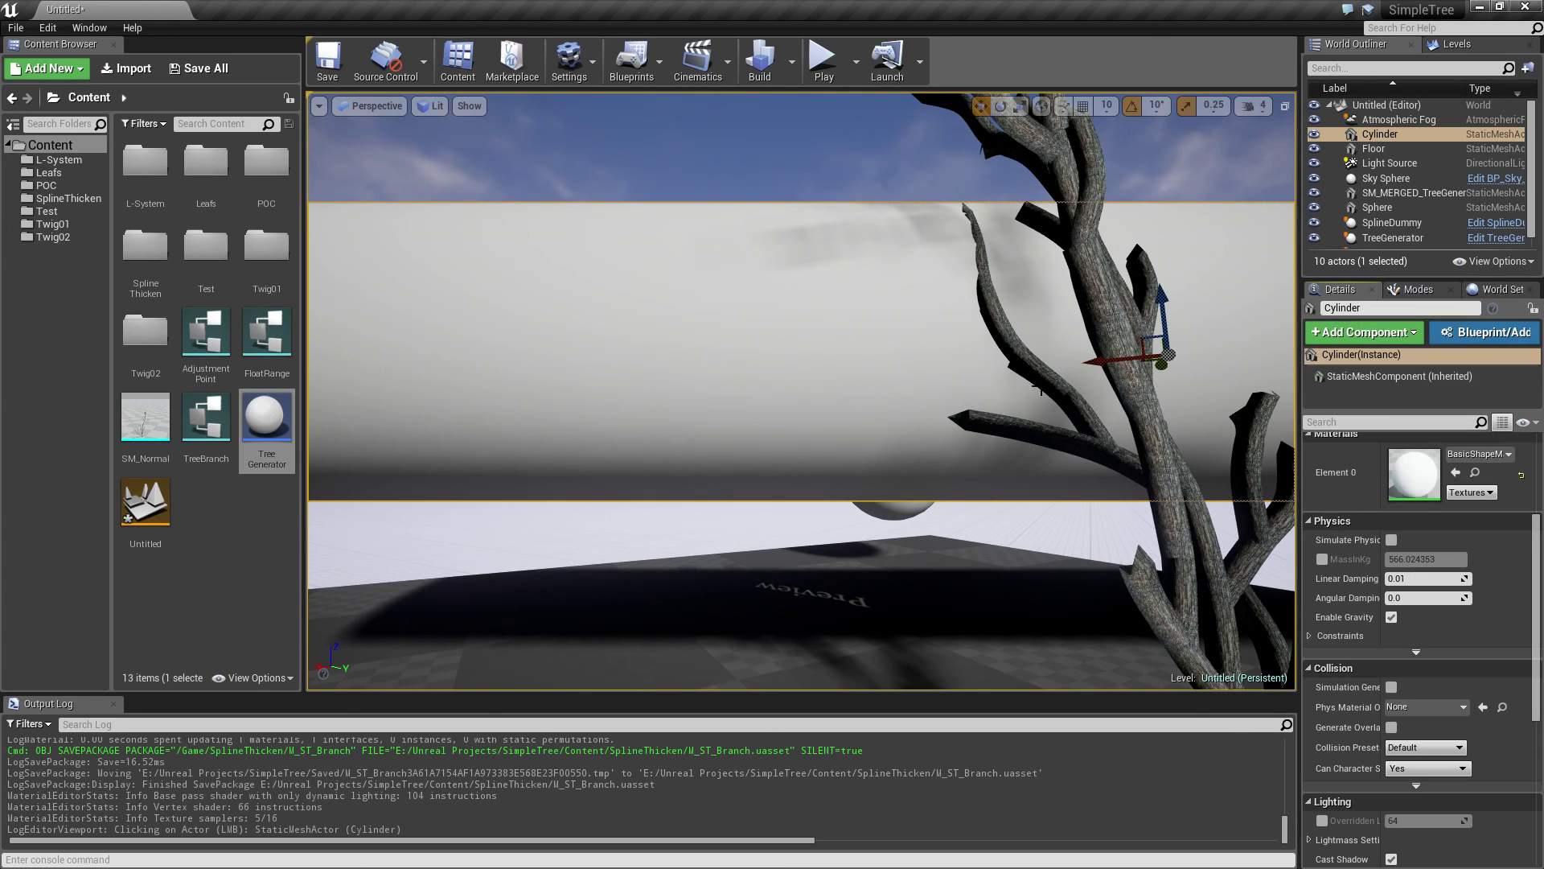
# Step: Open the TreeGenerator blueprint and shift the Set Static Mesh nodes and Leaves group away from the Scale group in Render Tree to make room
pyautogui.doubleClick(265, 420)
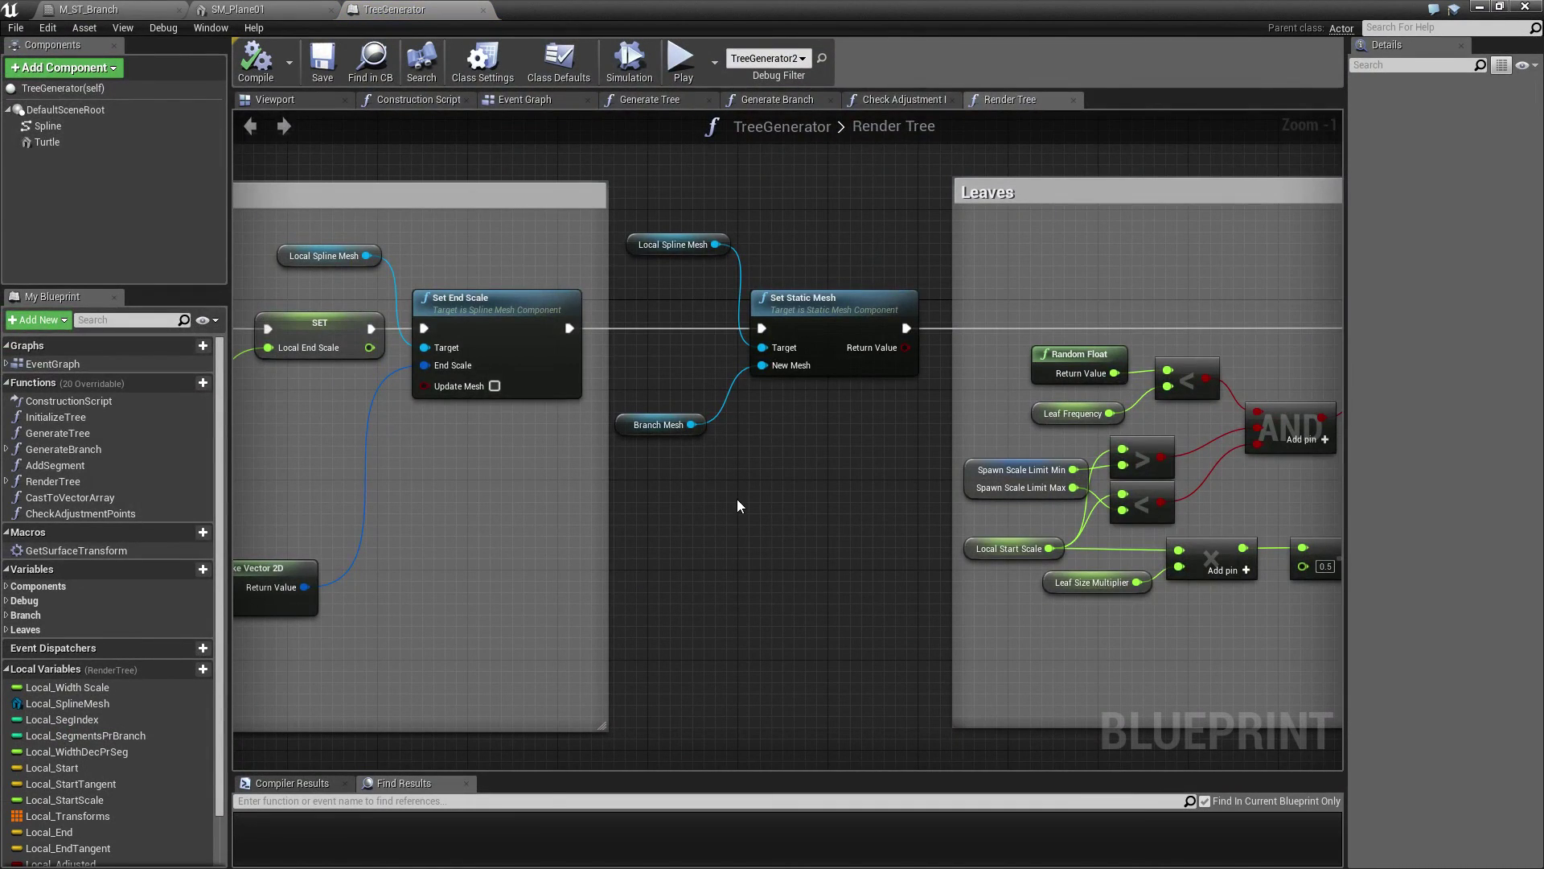
pyautogui.scroll(-6, 739, 500)
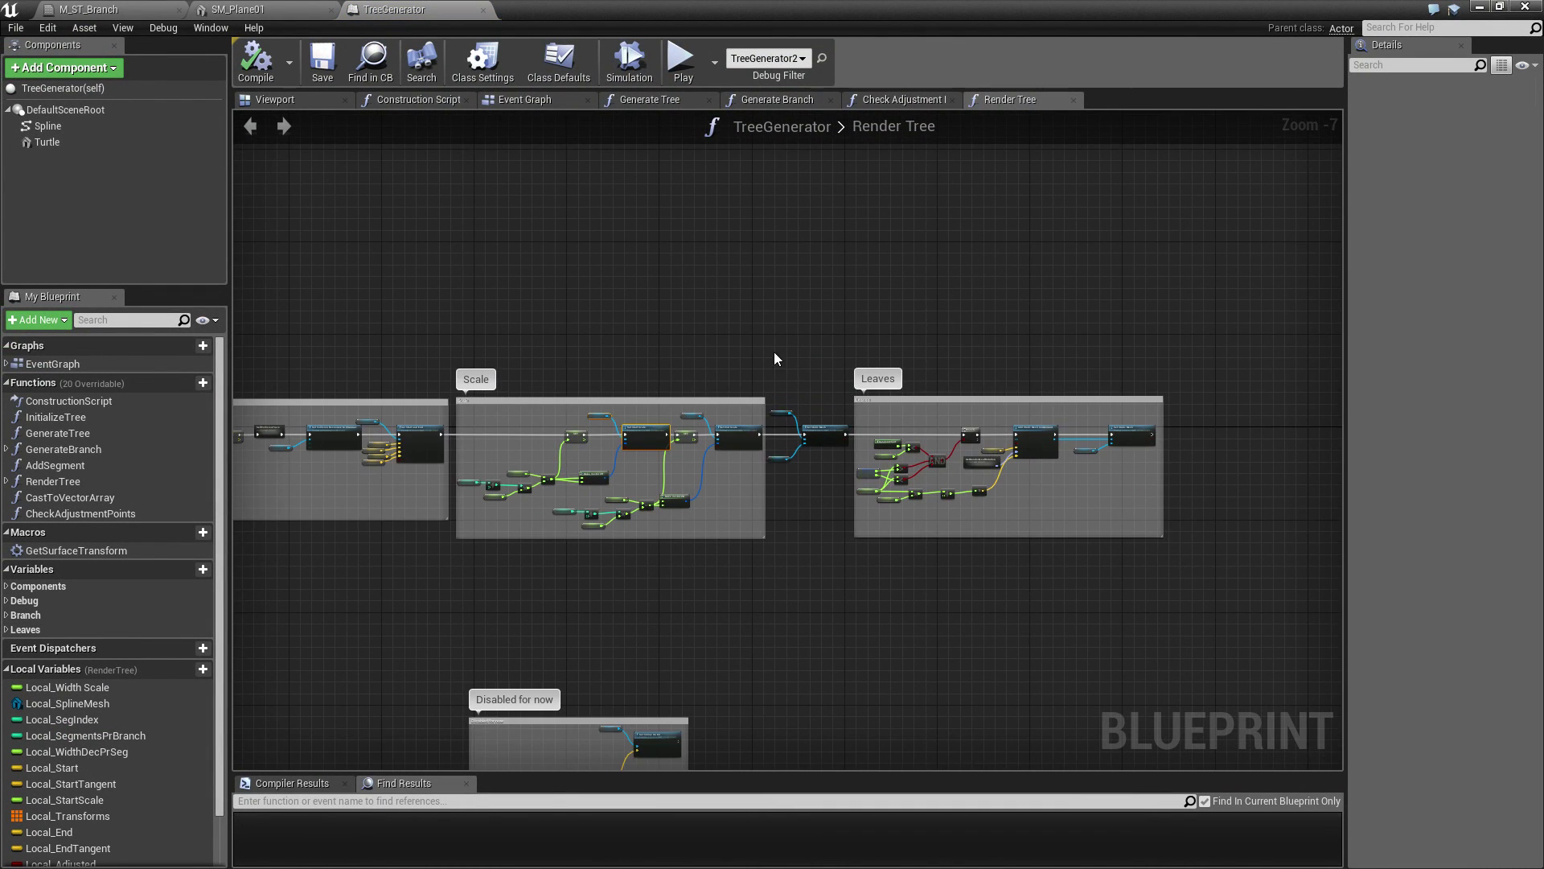
pyautogui.moveTo(775, 353); pyautogui.dragTo(1116, 559)
pyautogui.press('Right')
pyautogui.press('Right')
pyautogui.press('Right')
pyautogui.press('Right')
pyautogui.press('Right')
pyautogui.press('Right')
pyautogui.press('Right')
pyautogui.press('Right')
pyautogui.press('Right')
pyautogui.press('Right')
pyautogui.press('Right')
pyautogui.press('Right')
pyautogui.press('Right')
pyautogui.press('Right')
pyautogui.press('Right')
pyautogui.press('Right')
pyautogui.press('Right')
pyautogui.press('Right')
pyautogui.press('Right')
pyautogui.press('Right')
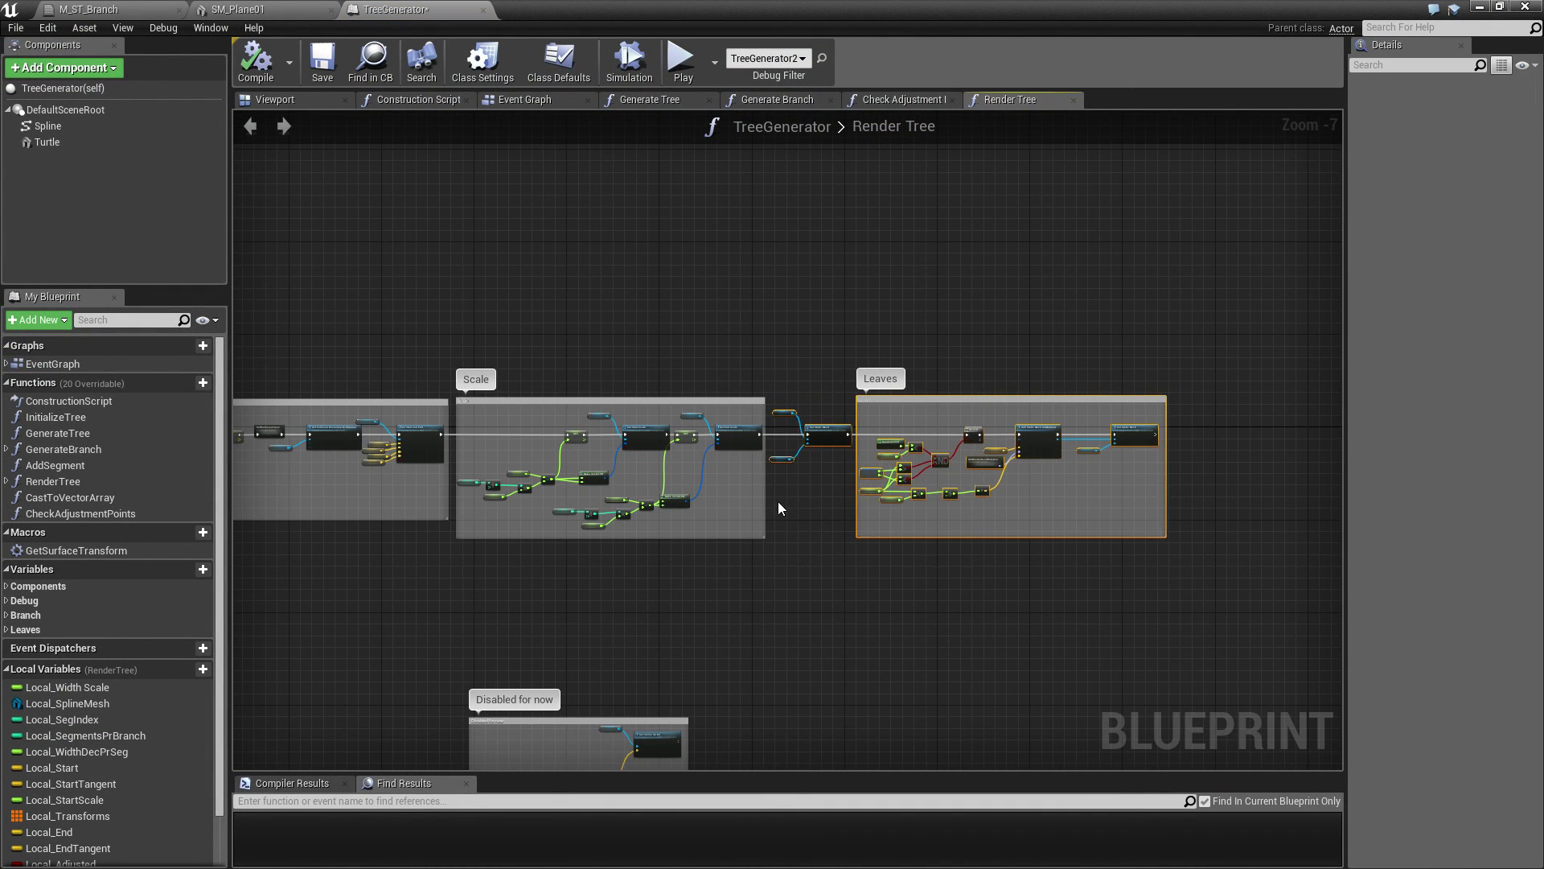
pyautogui.press('Right')
pyautogui.press('Right')
pyautogui.press('Right')
pyautogui.press('Right')
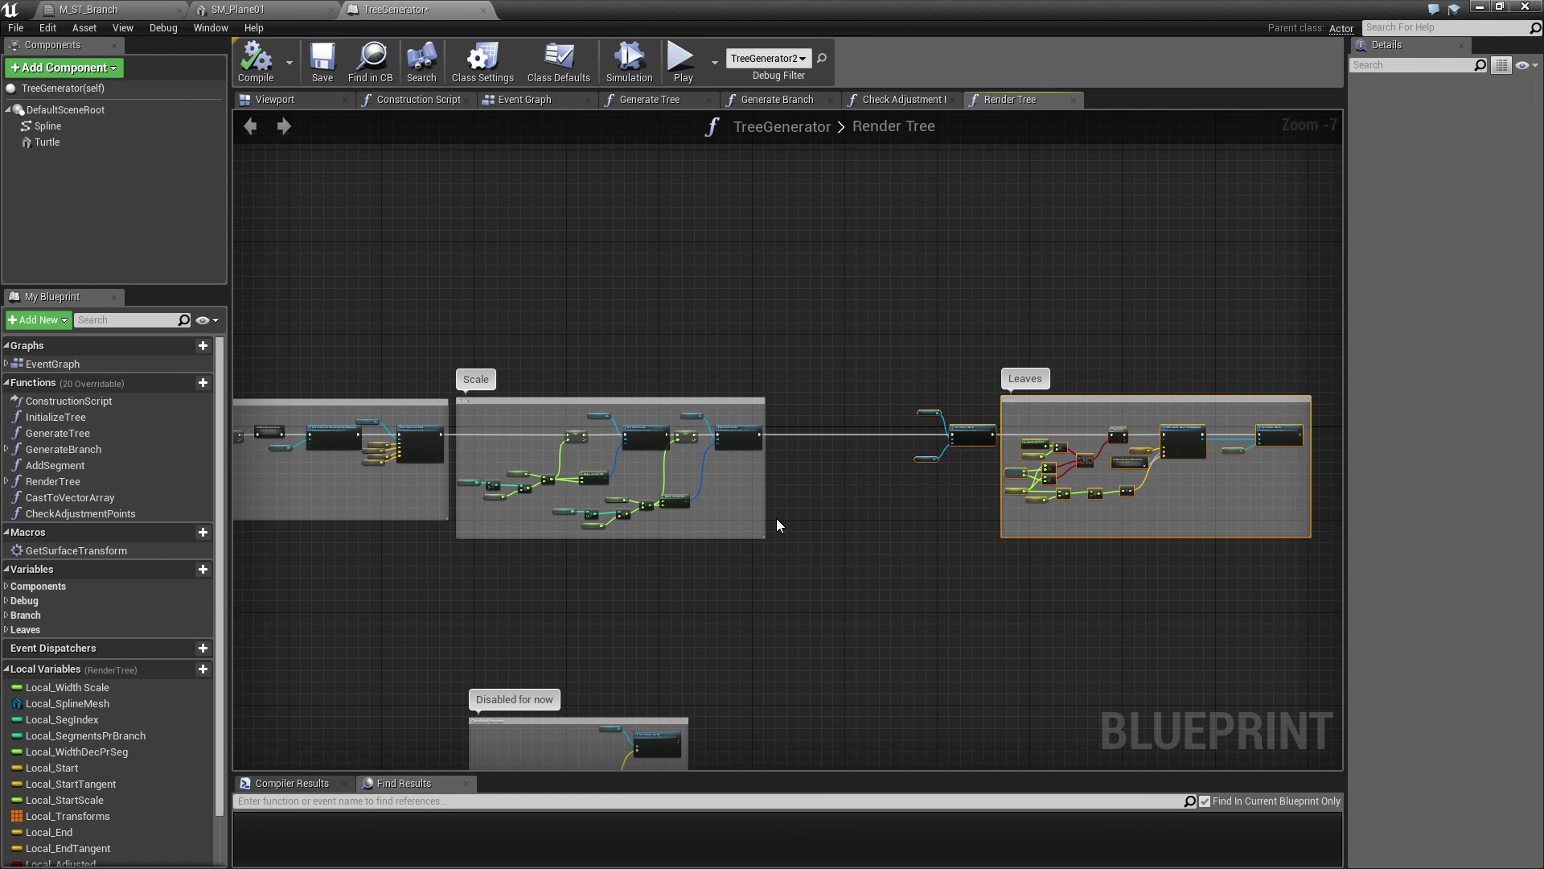
# Step: Add a Paint Vertices Lerp Along Axis node driven by Local_SplineMesh and wire it into the execution between Set End Scale and Set Static Mesh
pyautogui.scroll(5, 795, 469)
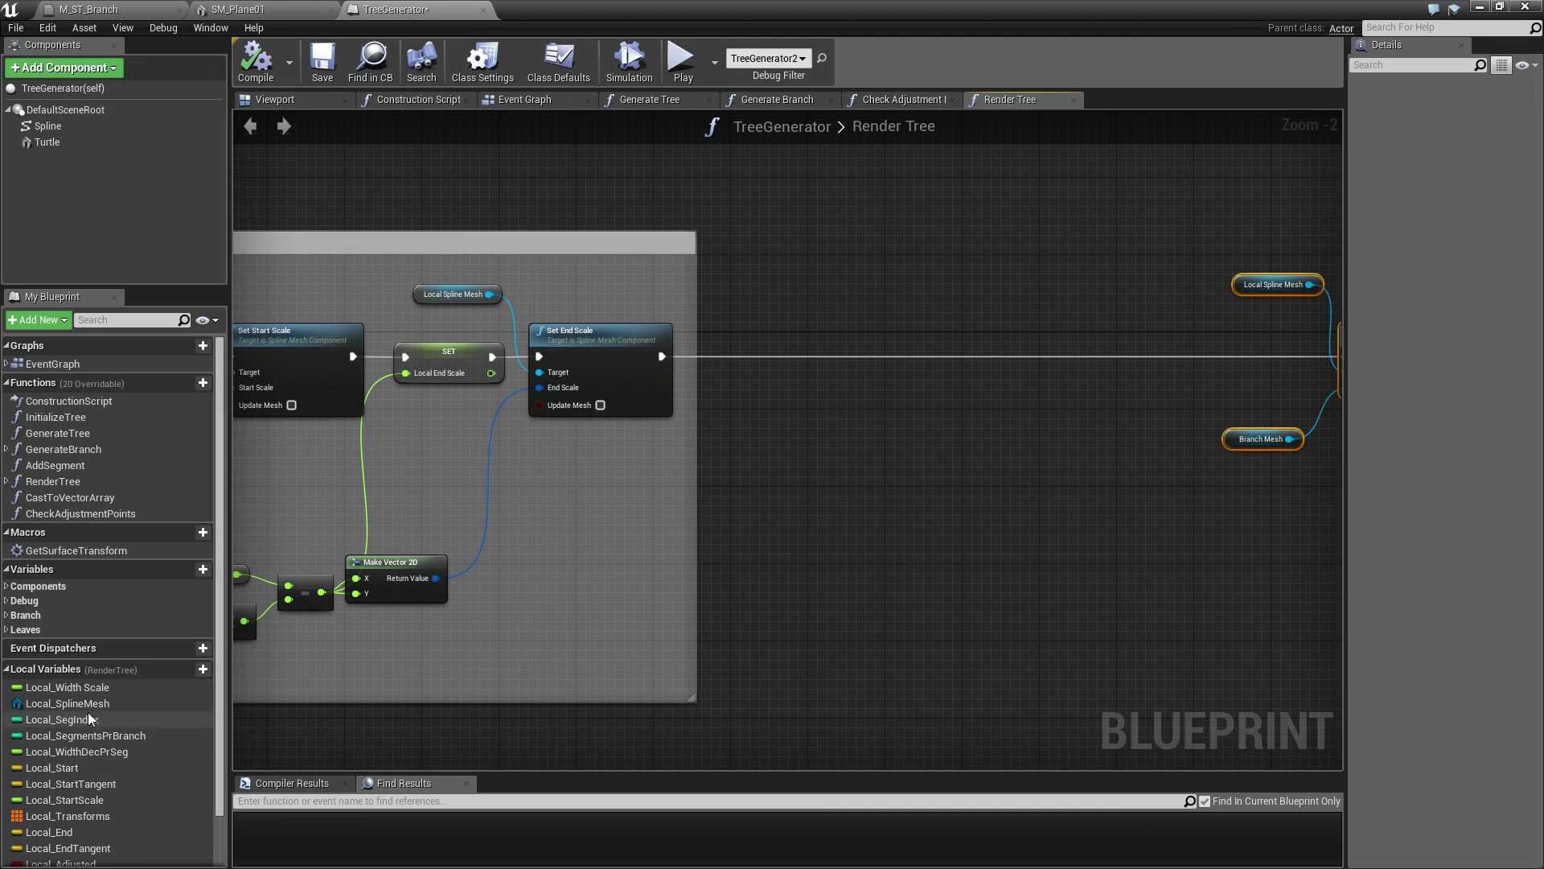
pyautogui.moveTo(67, 703); pyautogui.dragTo(843, 339)
pyautogui.click(768, 309)
pyautogui.write('paint')
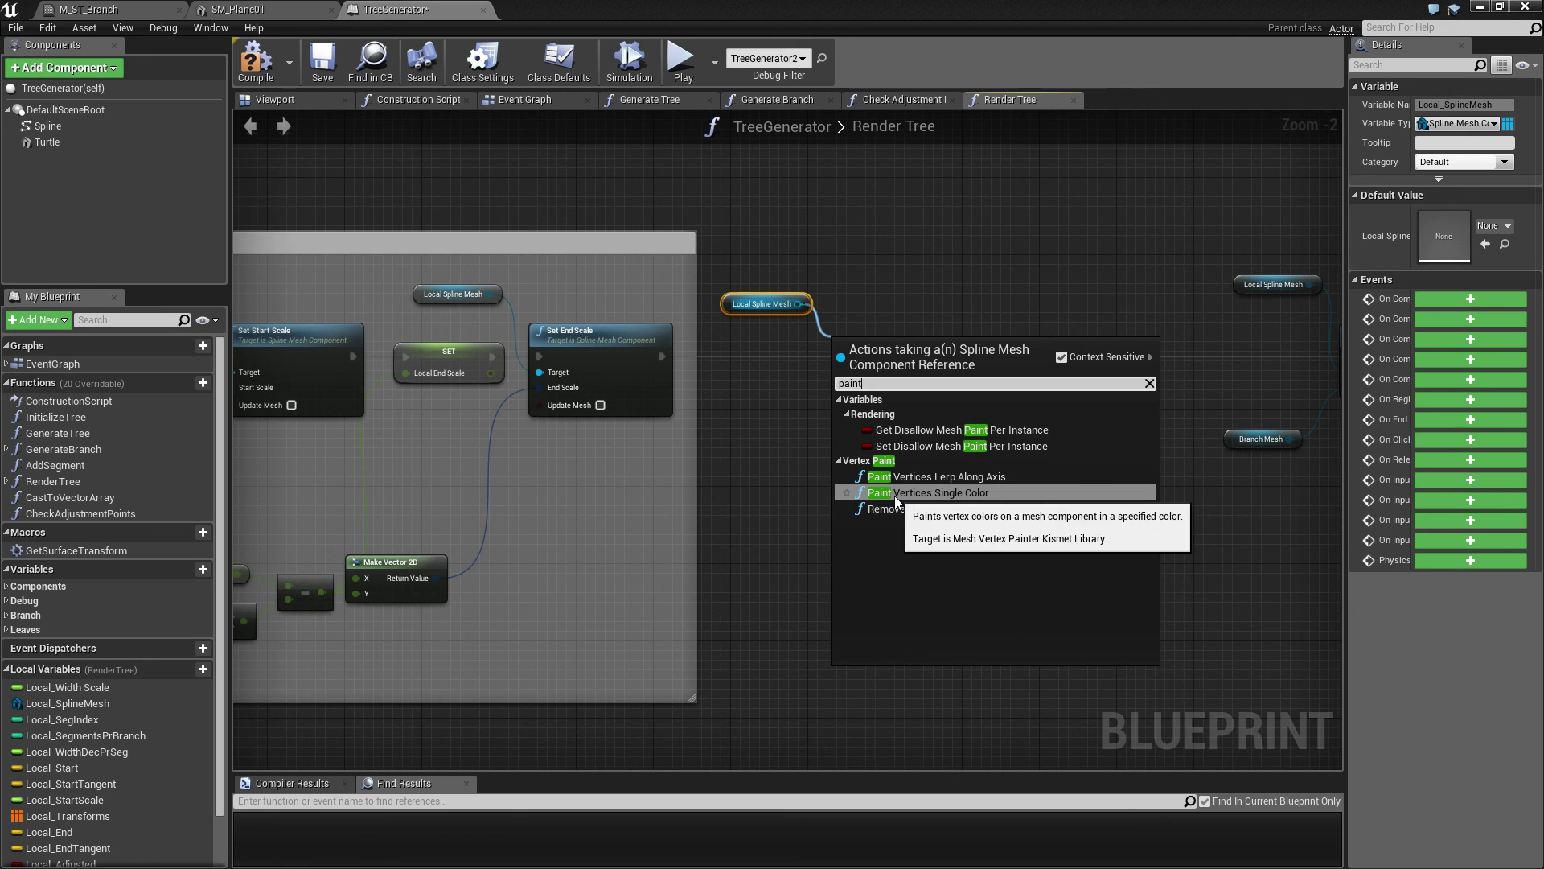
pyautogui.click(983, 478)
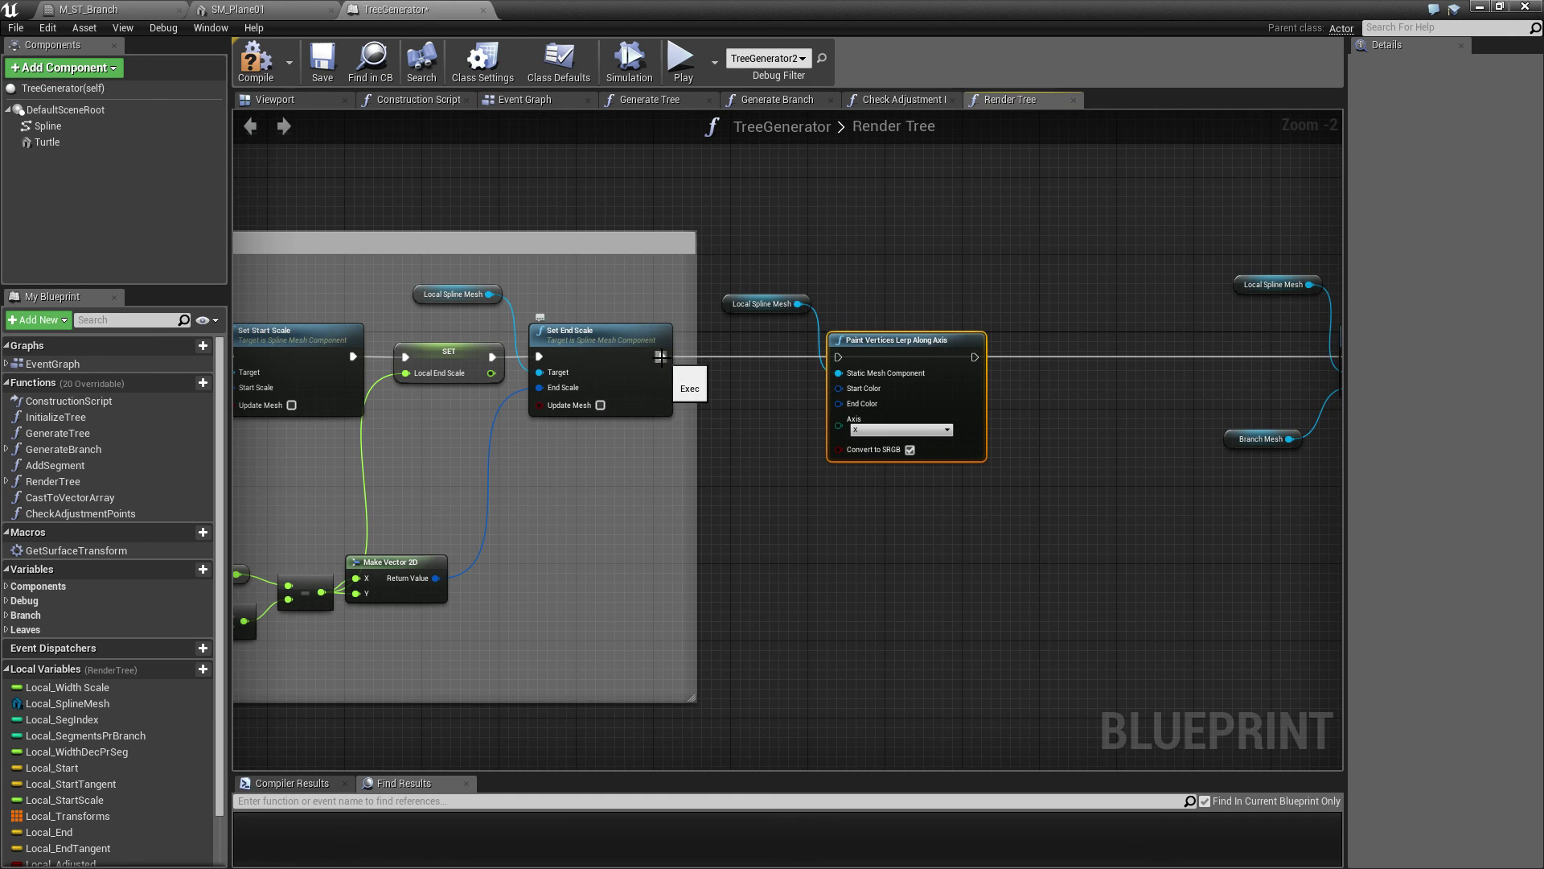
pyautogui.moveTo(660, 356)
pyautogui.keyDown('ctrl'); pyautogui.mouseDown()
pyautogui.moveTo(1012, 358)
pyautogui.moveTo(662, 357)
pyautogui.mouseUp(); pyautogui.keyUp('ctrl')
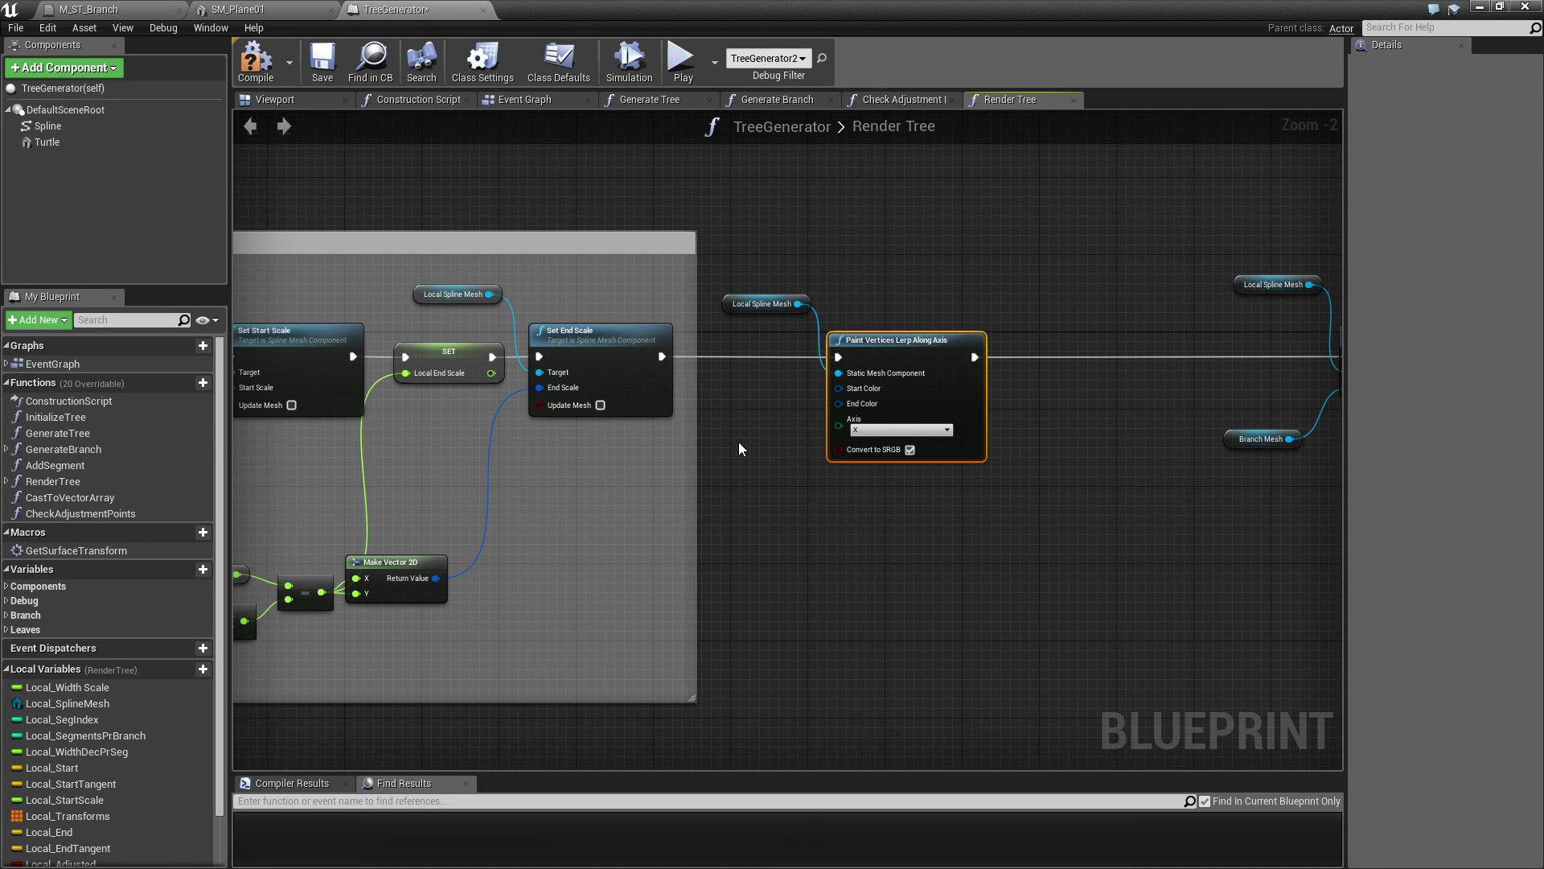
# Step: Set the vertex paint node's axis to Z and shift it with its Local Spline Mesh getter closer to Set Static Mesh
pyautogui.click(889, 439)
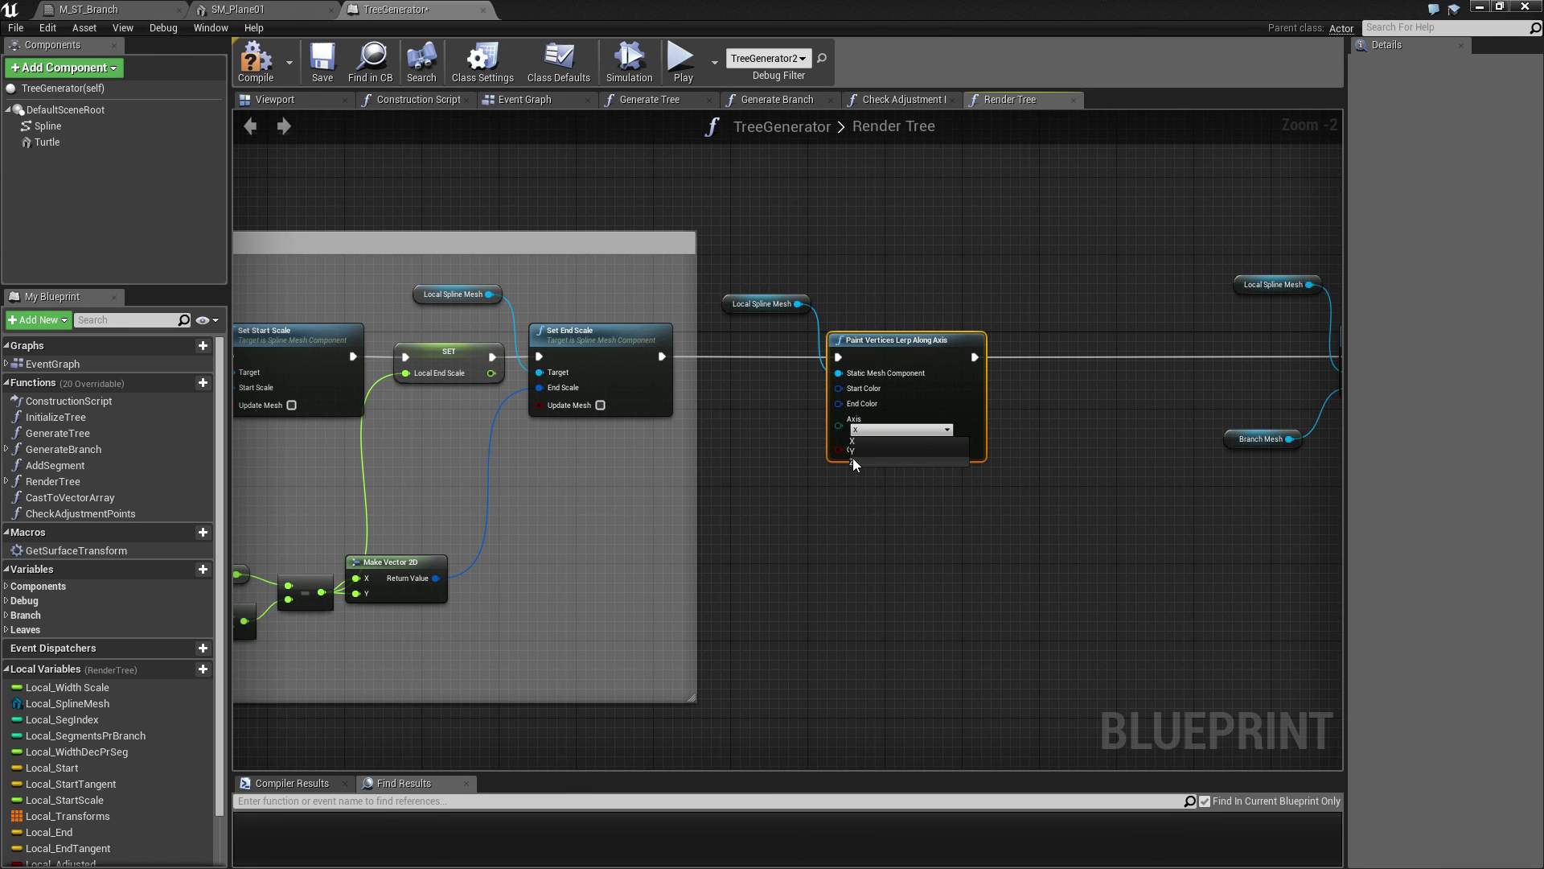
pyautogui.click(856, 460)
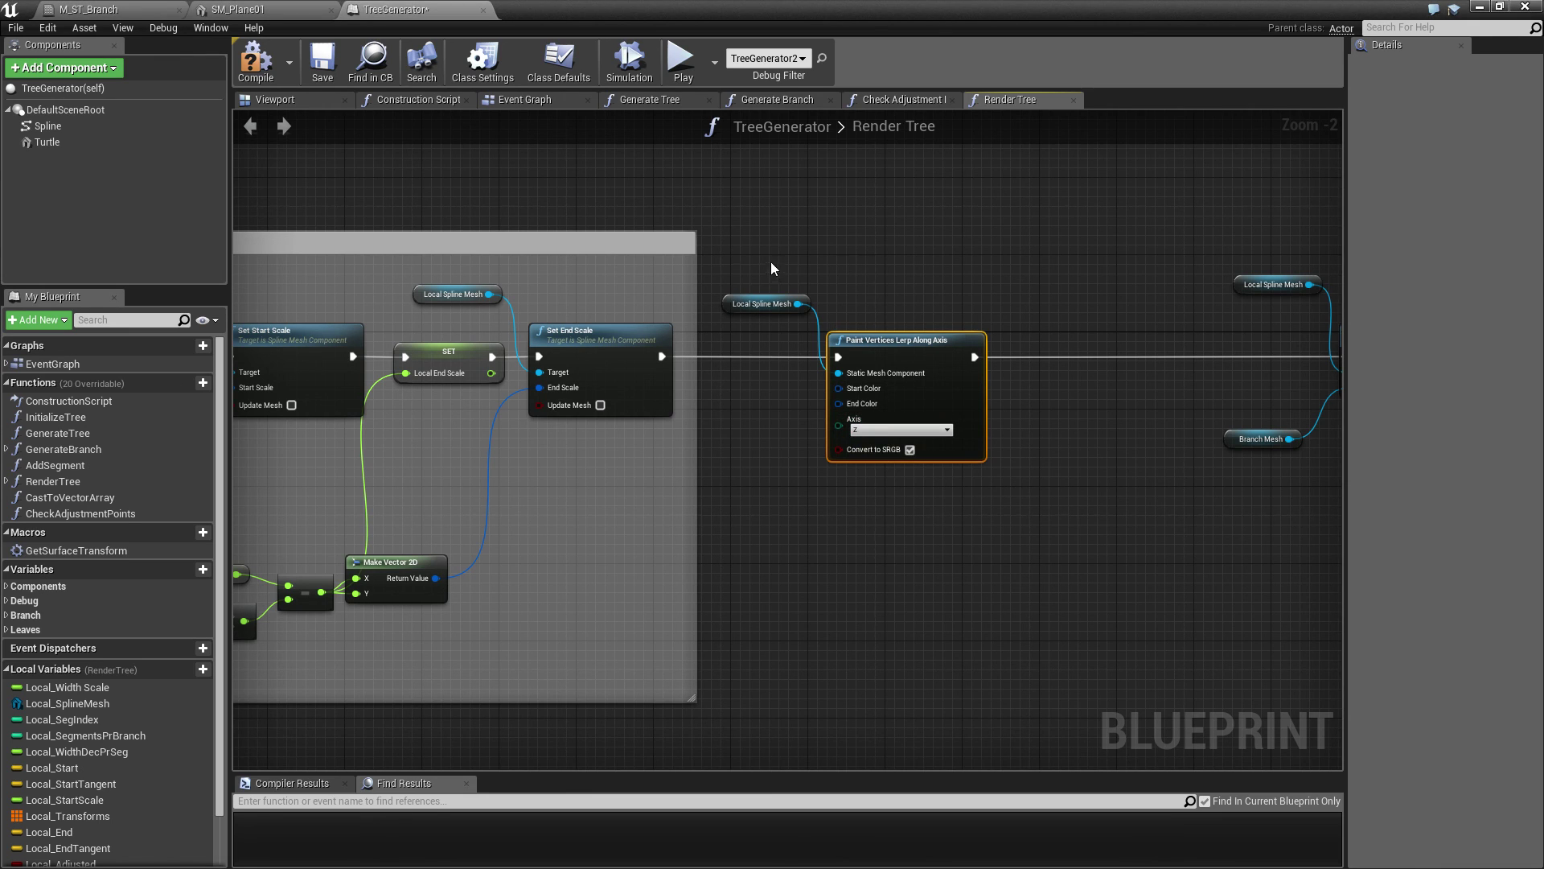
pyautogui.moveTo(770, 263); pyautogui.dragTo(925, 399)
pyautogui.press('Right')
pyautogui.press('Right')
pyautogui.press('Right')
pyautogui.press('Right')
pyautogui.press('Right')
pyautogui.press('Right')
pyautogui.press('Right')
pyautogui.press('Right')
pyautogui.press('Right')
pyautogui.press('Right')
pyautogui.press('Right')
pyautogui.press('Right')
pyautogui.press('Right')
pyautogui.press('Right')
pyautogui.press('Right')
pyautogui.press('Right')
pyautogui.press('Right')
pyautogui.press('Right')
pyautogui.press('Right')
pyautogui.press('Right')
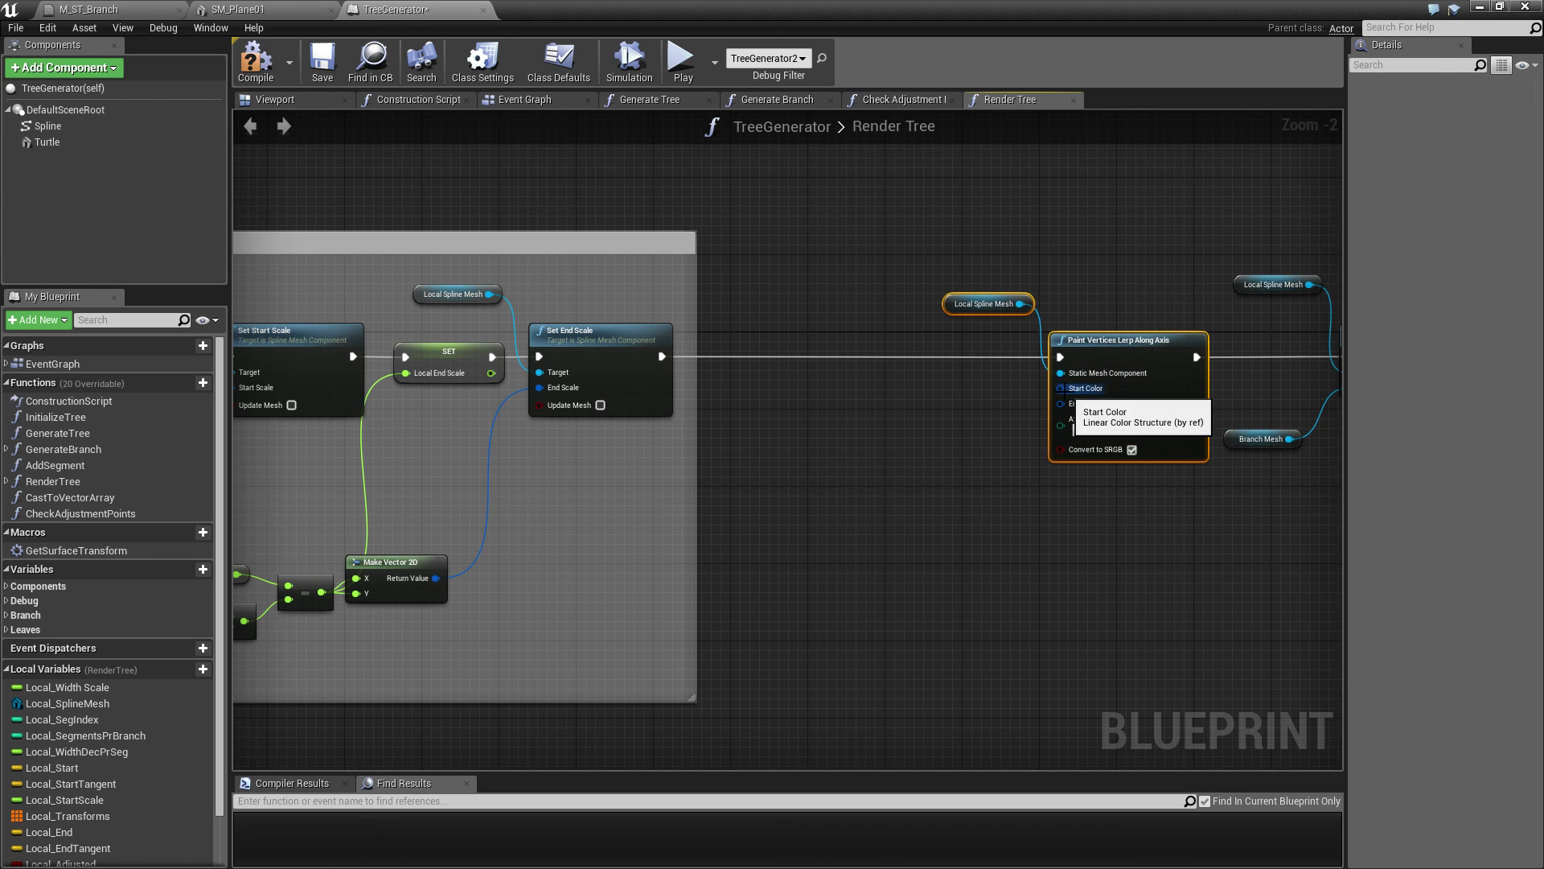
# Step: Feed Start Color and End Color of the vertex paint node from two Make LinearColor nodes stacked one above the other
pyautogui.moveTo(1060, 387); pyautogui.dragTo(933, 378)
pyautogui.click(1065, 572)
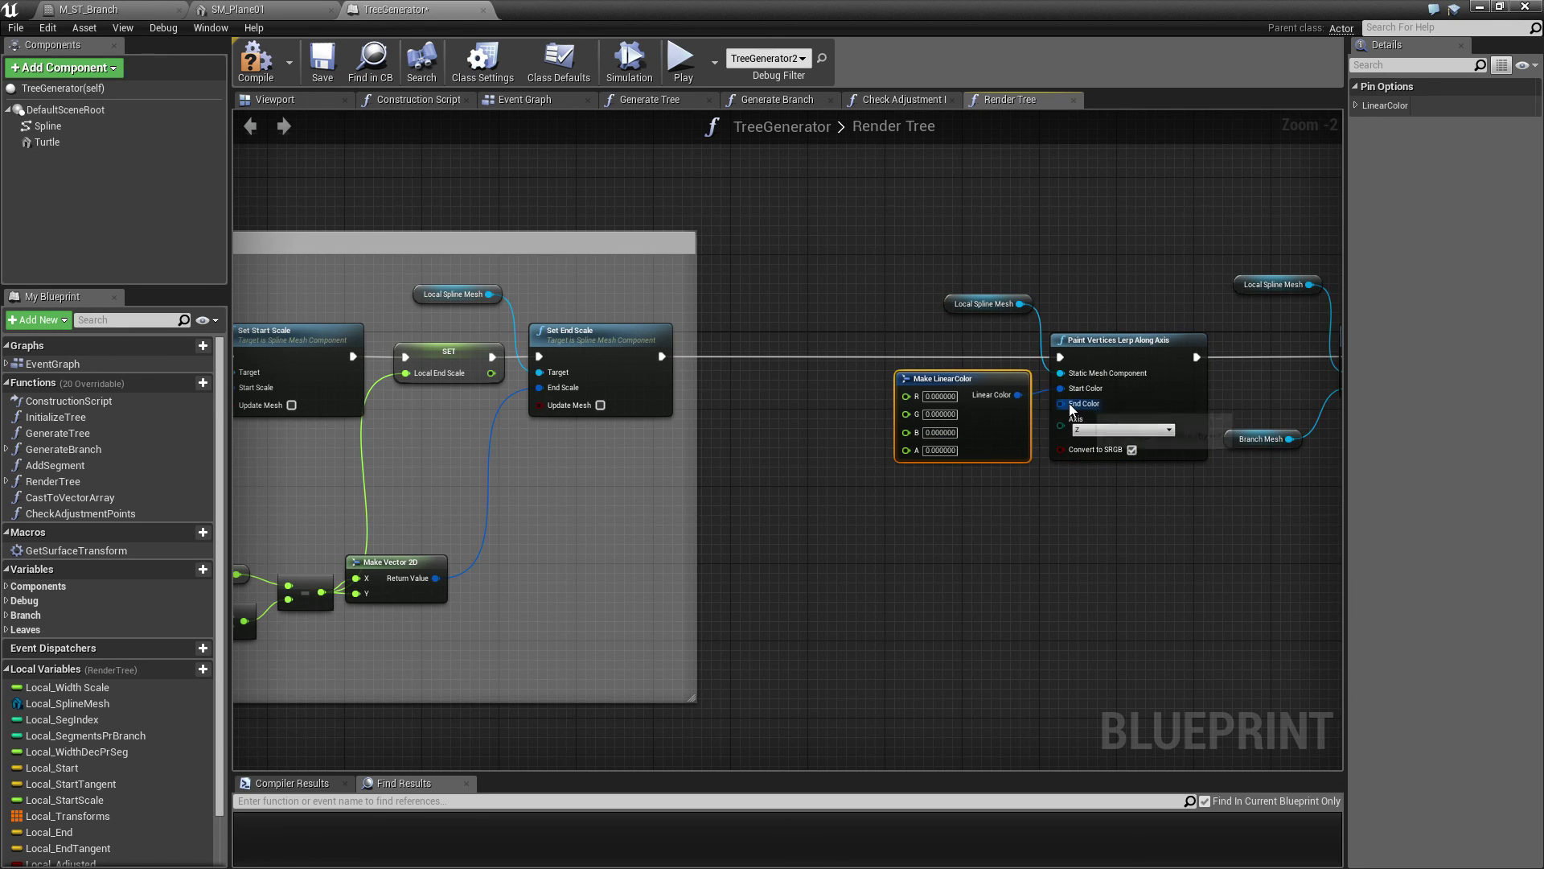
pyautogui.moveTo(1060, 403); pyautogui.dragTo(935, 526)
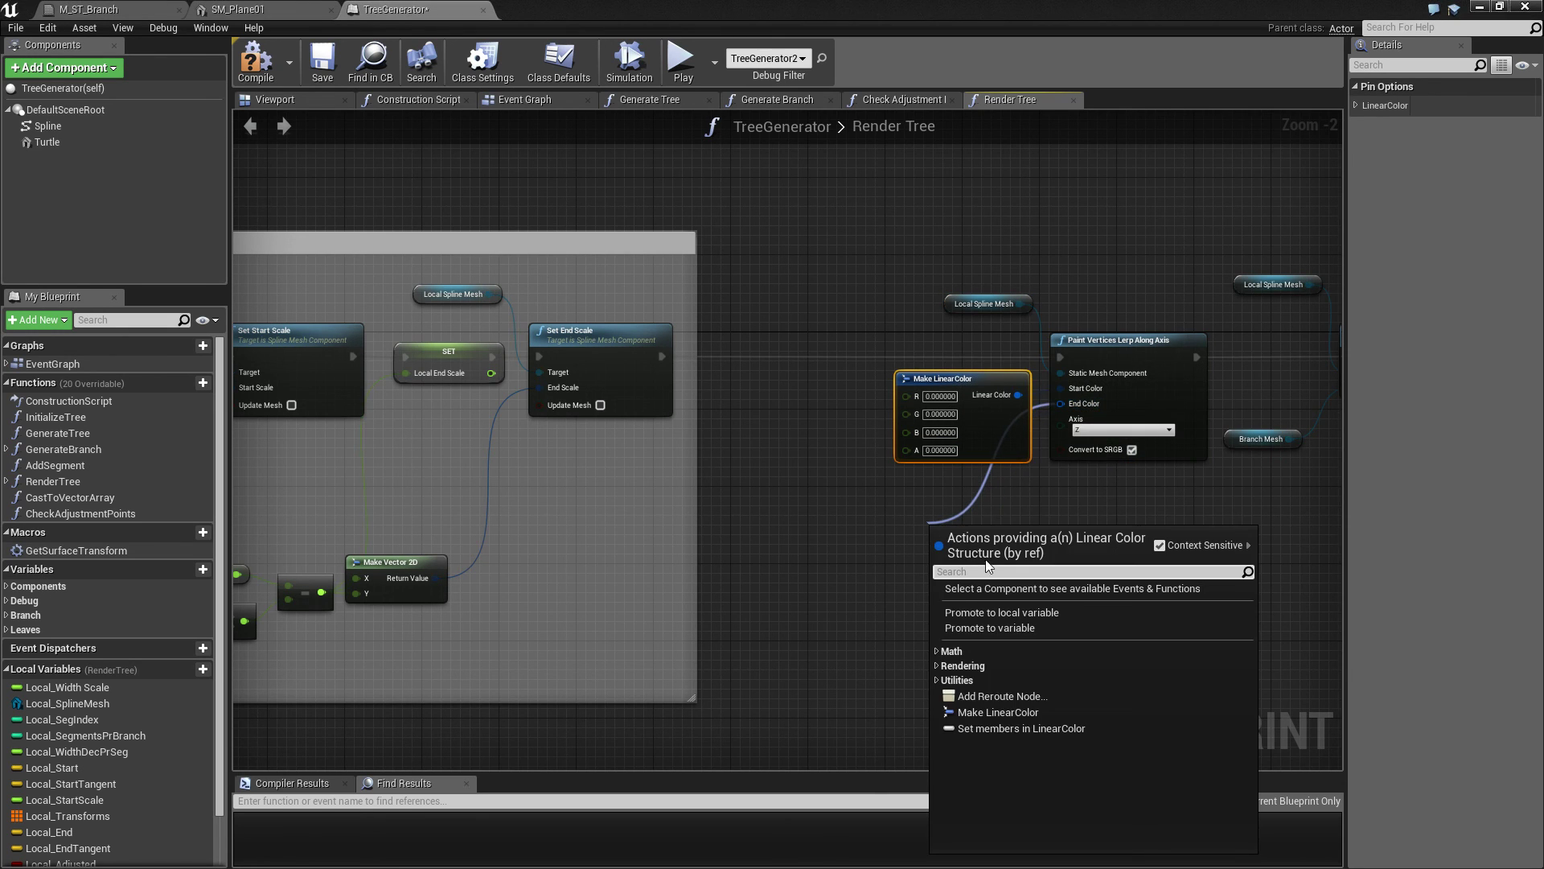
pyautogui.click(997, 711)
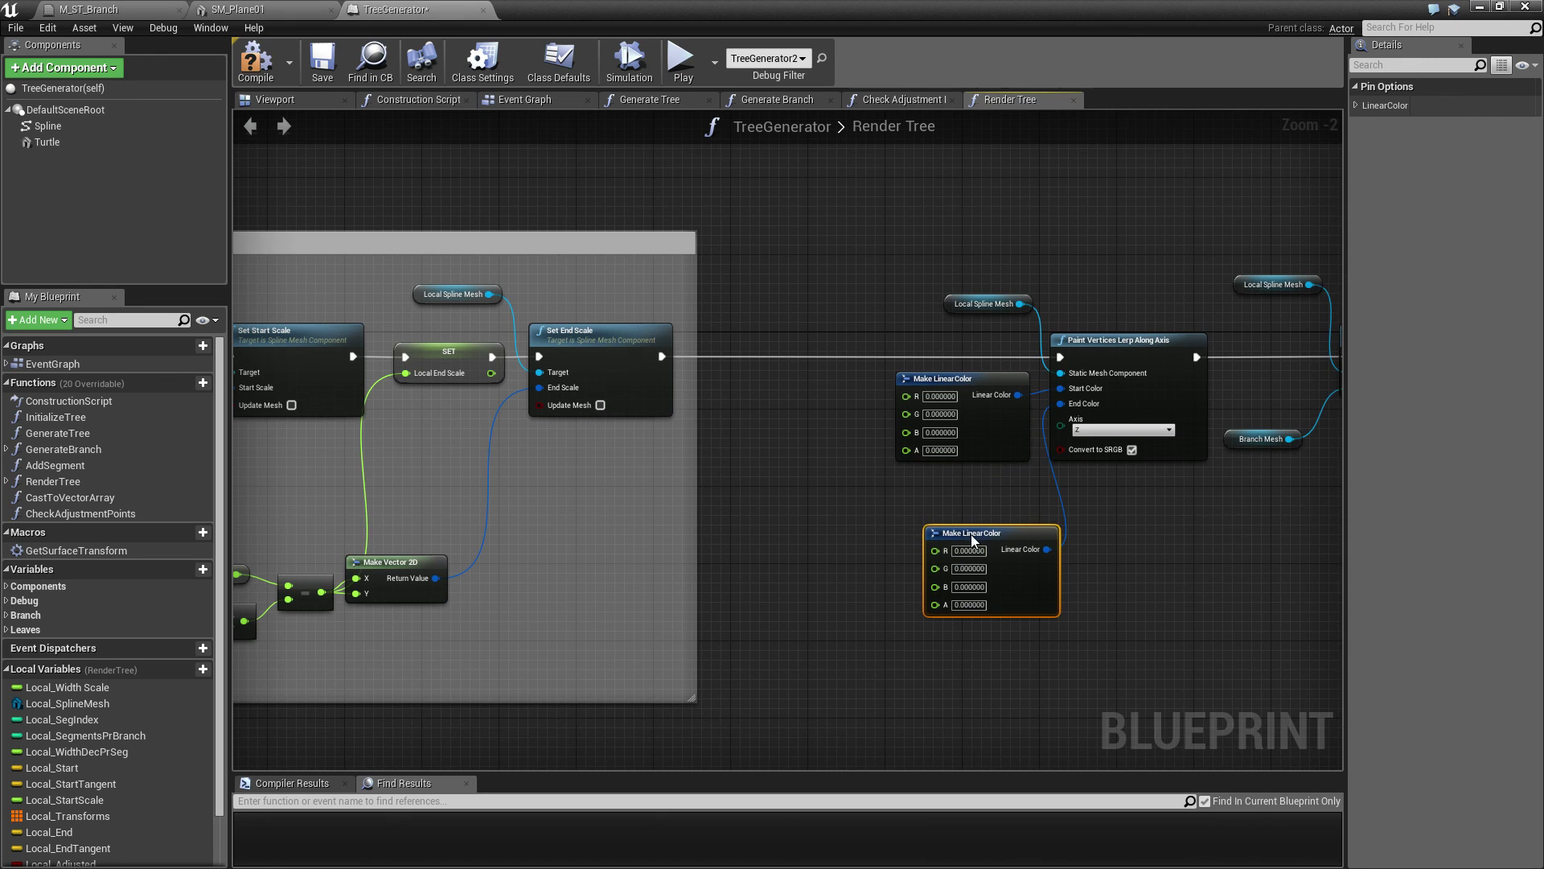
pyautogui.moveTo(968, 540); pyautogui.dragTo(945, 481)
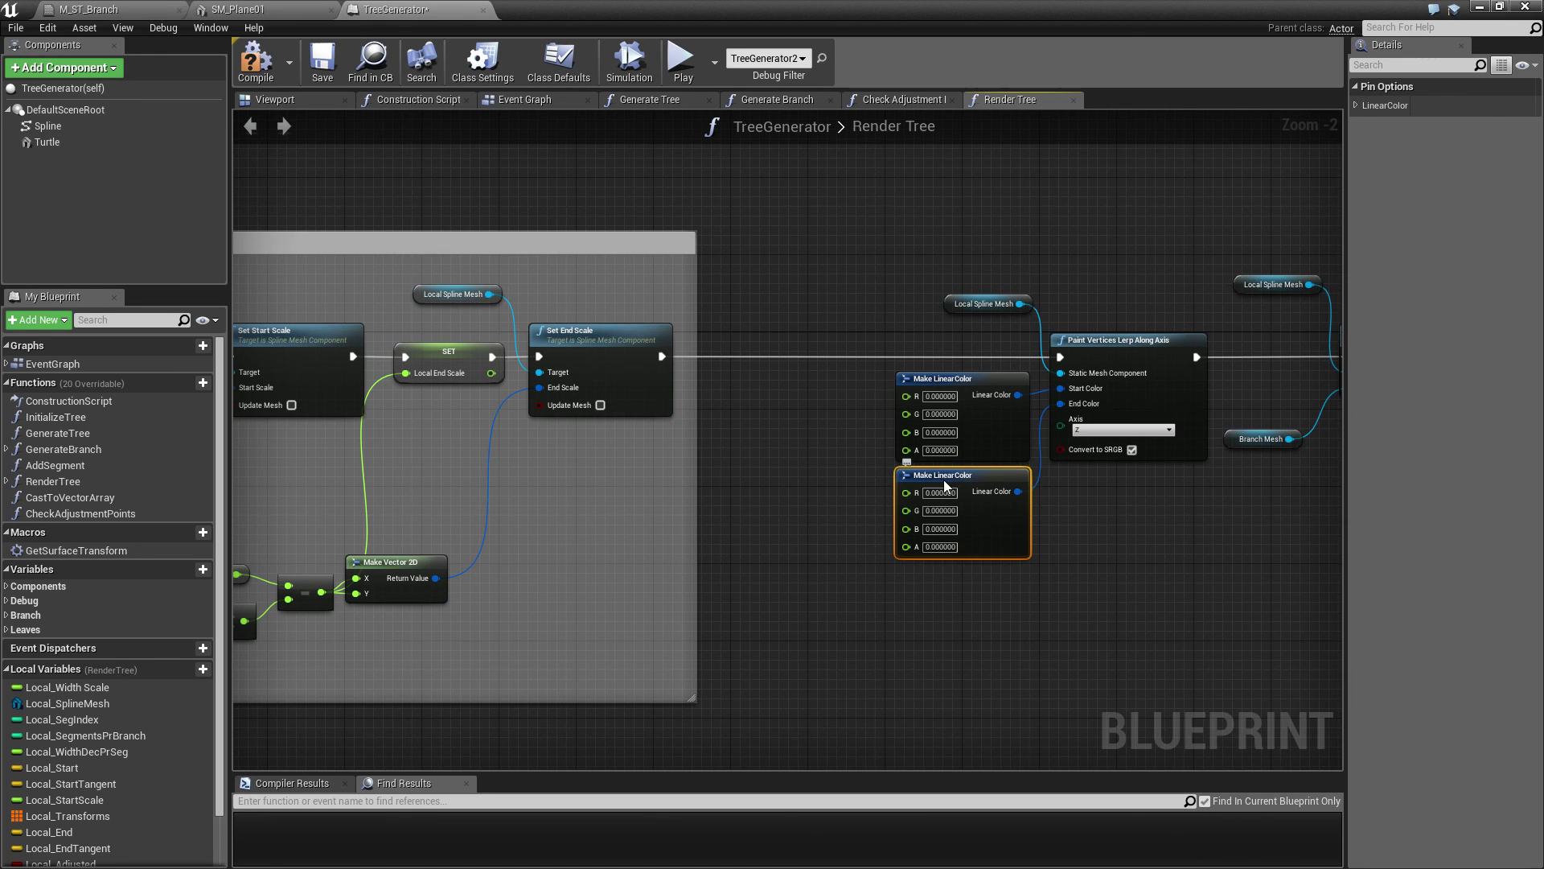
pyautogui.click(1100, 562)
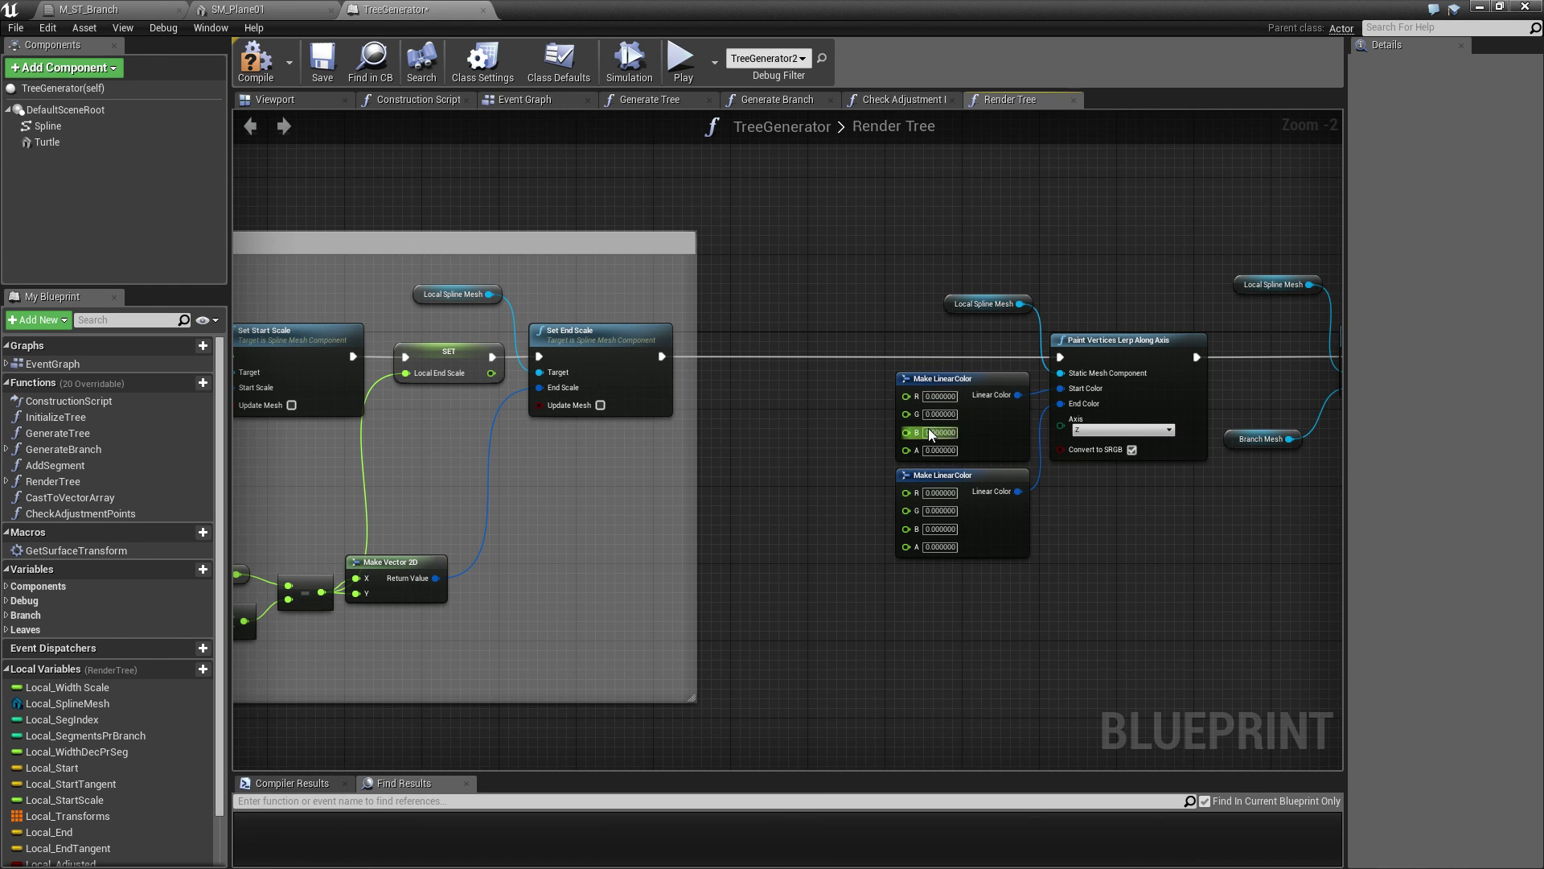
# Step: Add a Local_StartScale getter beside the vertex paint nodes and connect it to R of the Start Color's Make LinearColor
pyautogui.moveTo(272, 508); pyautogui.dragTo(816, 476, button='right')
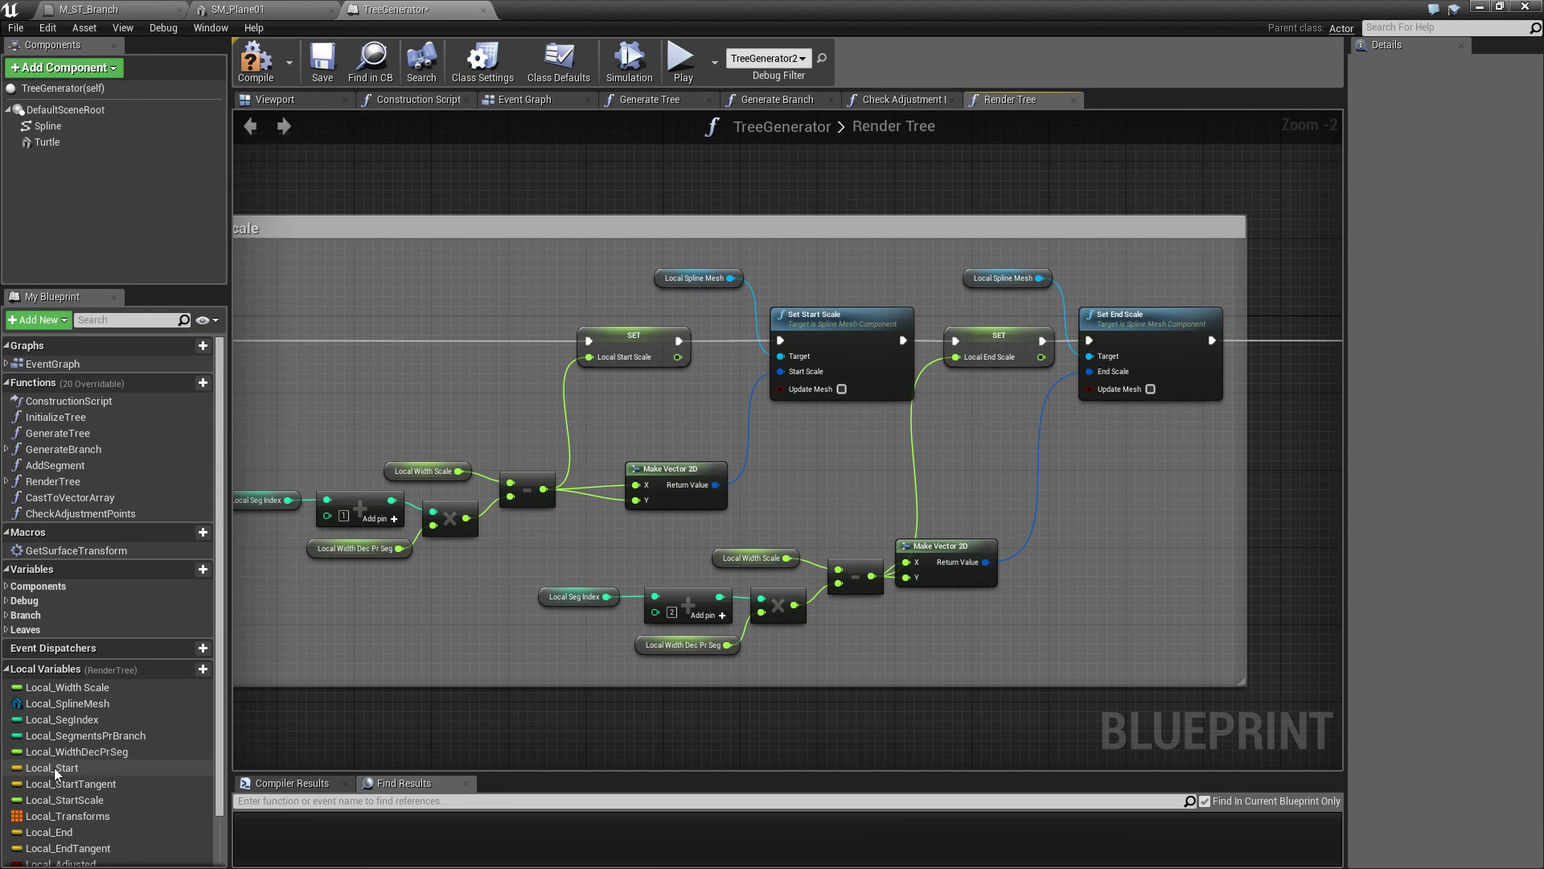
pyautogui.moveTo(60, 805); pyautogui.dragTo(1275, 402)
pyautogui.click(1298, 418)
pyautogui.moveTo(1307, 496); pyautogui.dragTo(935, 441, button='right')
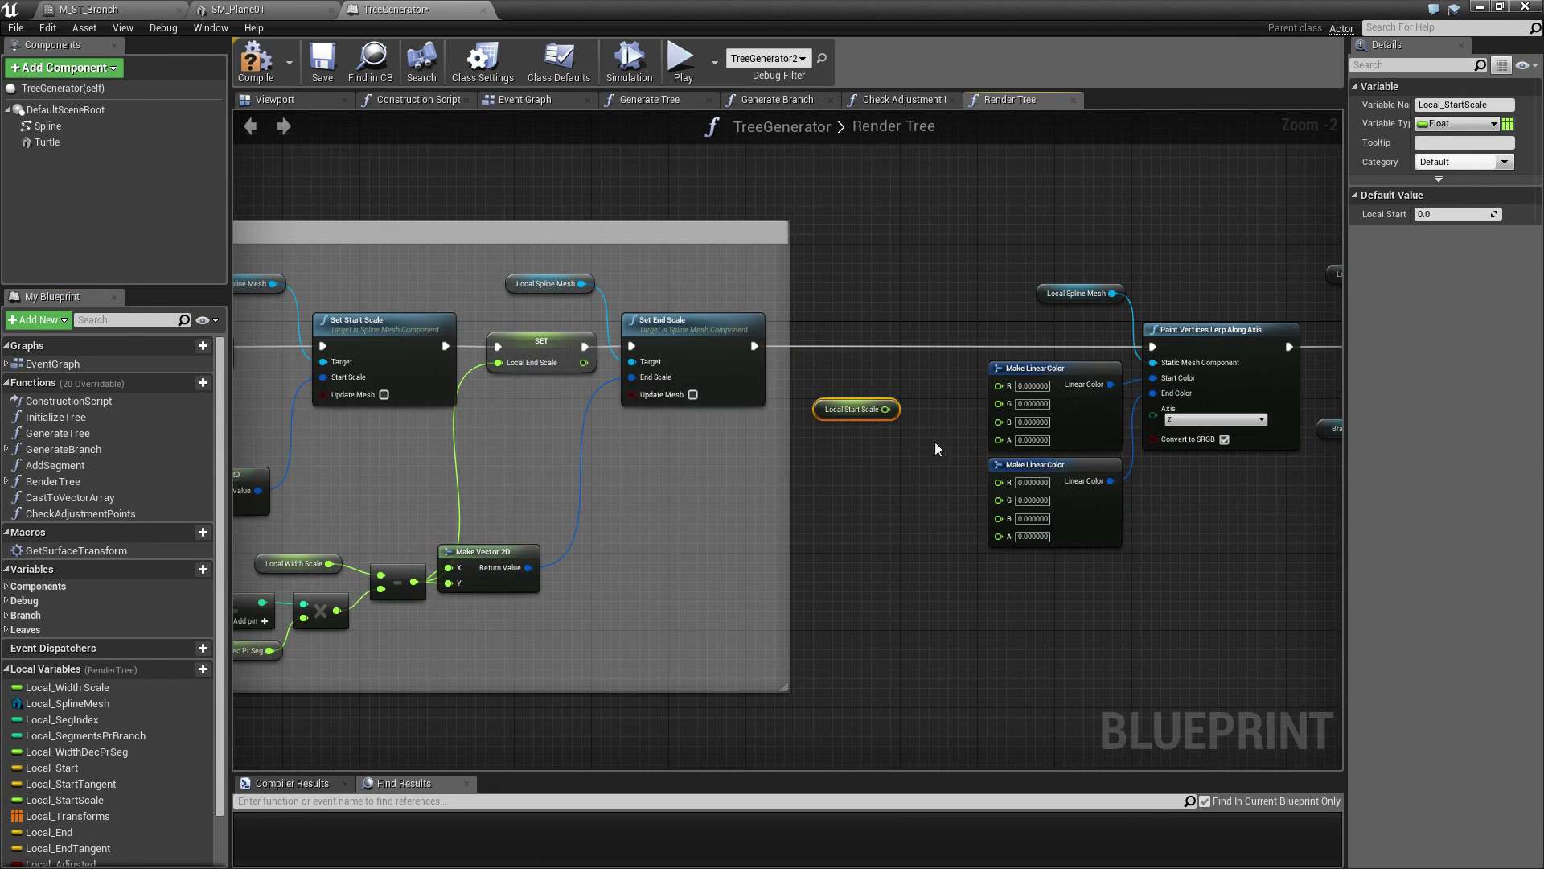
pyautogui.moveTo(844, 408); pyautogui.dragTo(1006, 389)
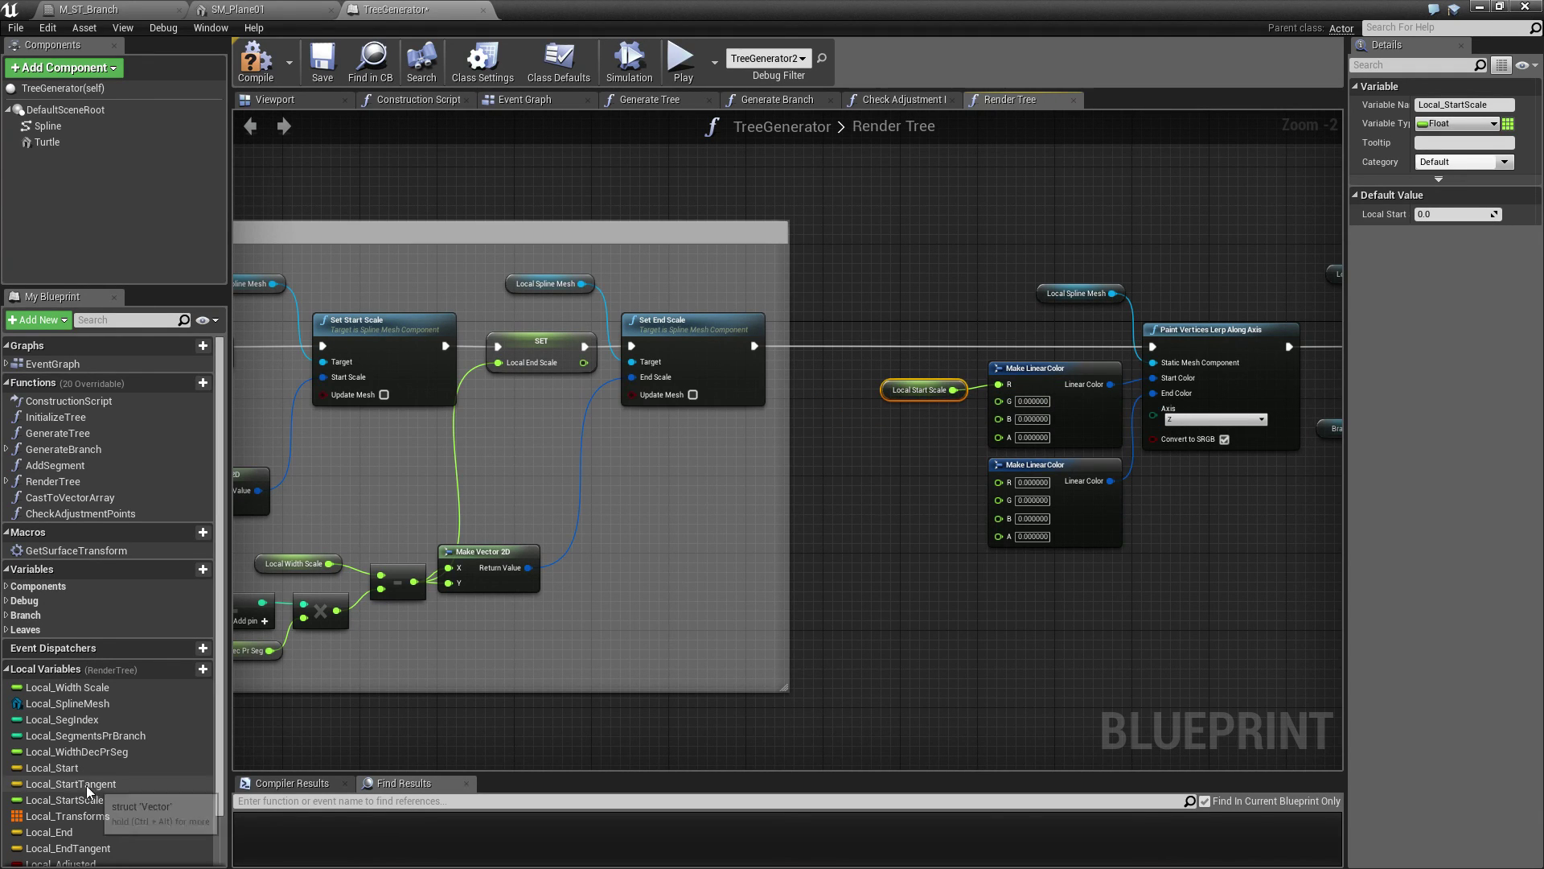
# Step: Connect a Local_EndScale getter to R of the End Color's Make LinearColor and align it under the Local Start Scale getter
pyautogui.scroll(-2, 68, 853)
pyautogui.moveTo(69, 857); pyautogui.dragTo(997, 485)
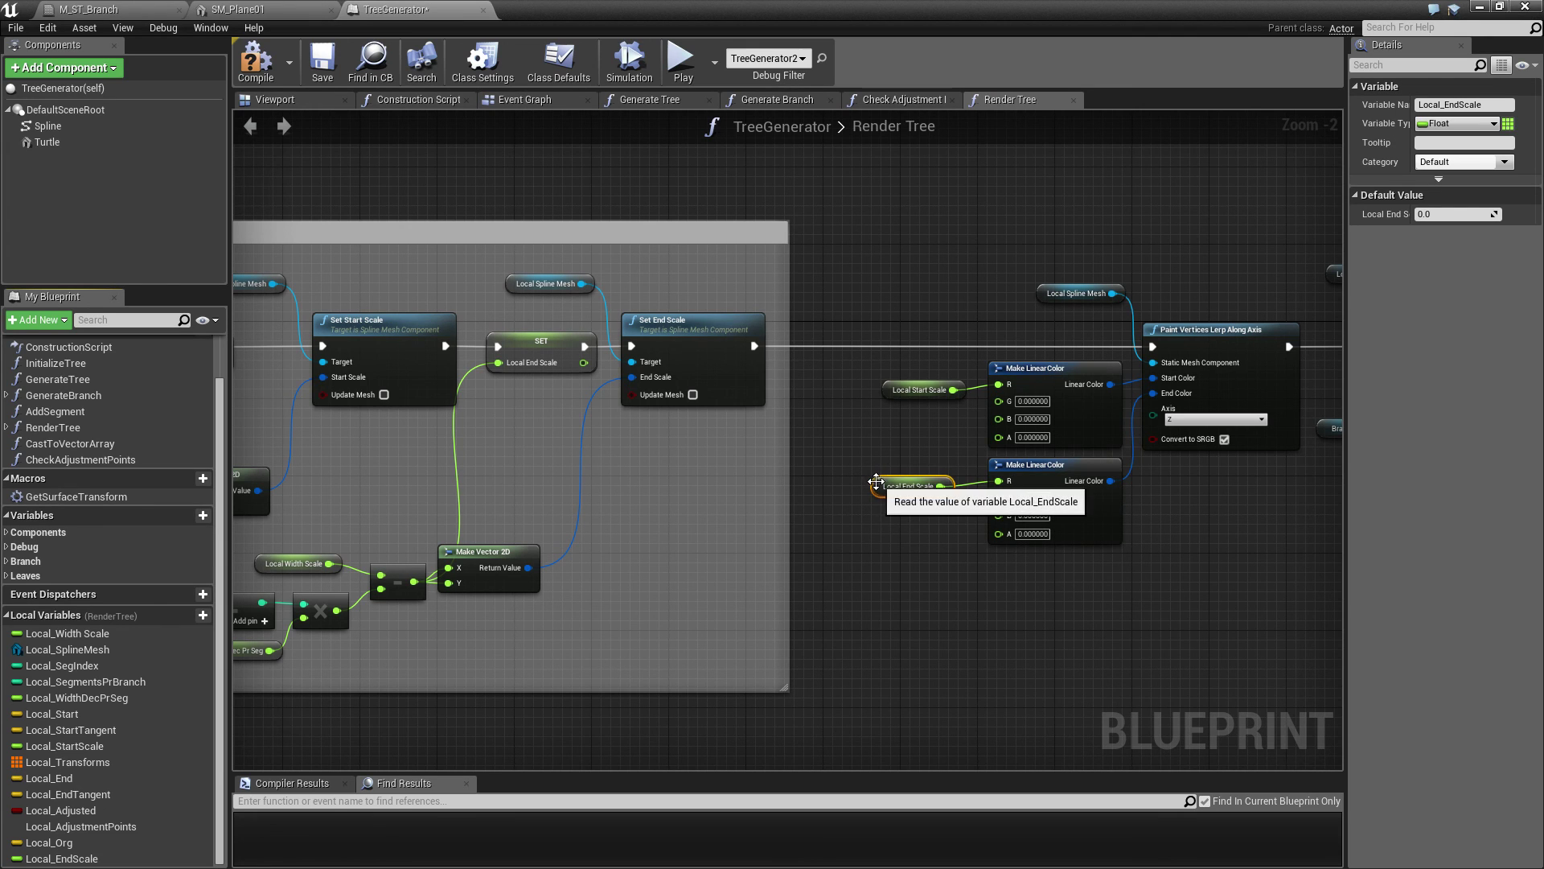
pyautogui.moveTo(893, 483); pyautogui.dragTo(891, 484)
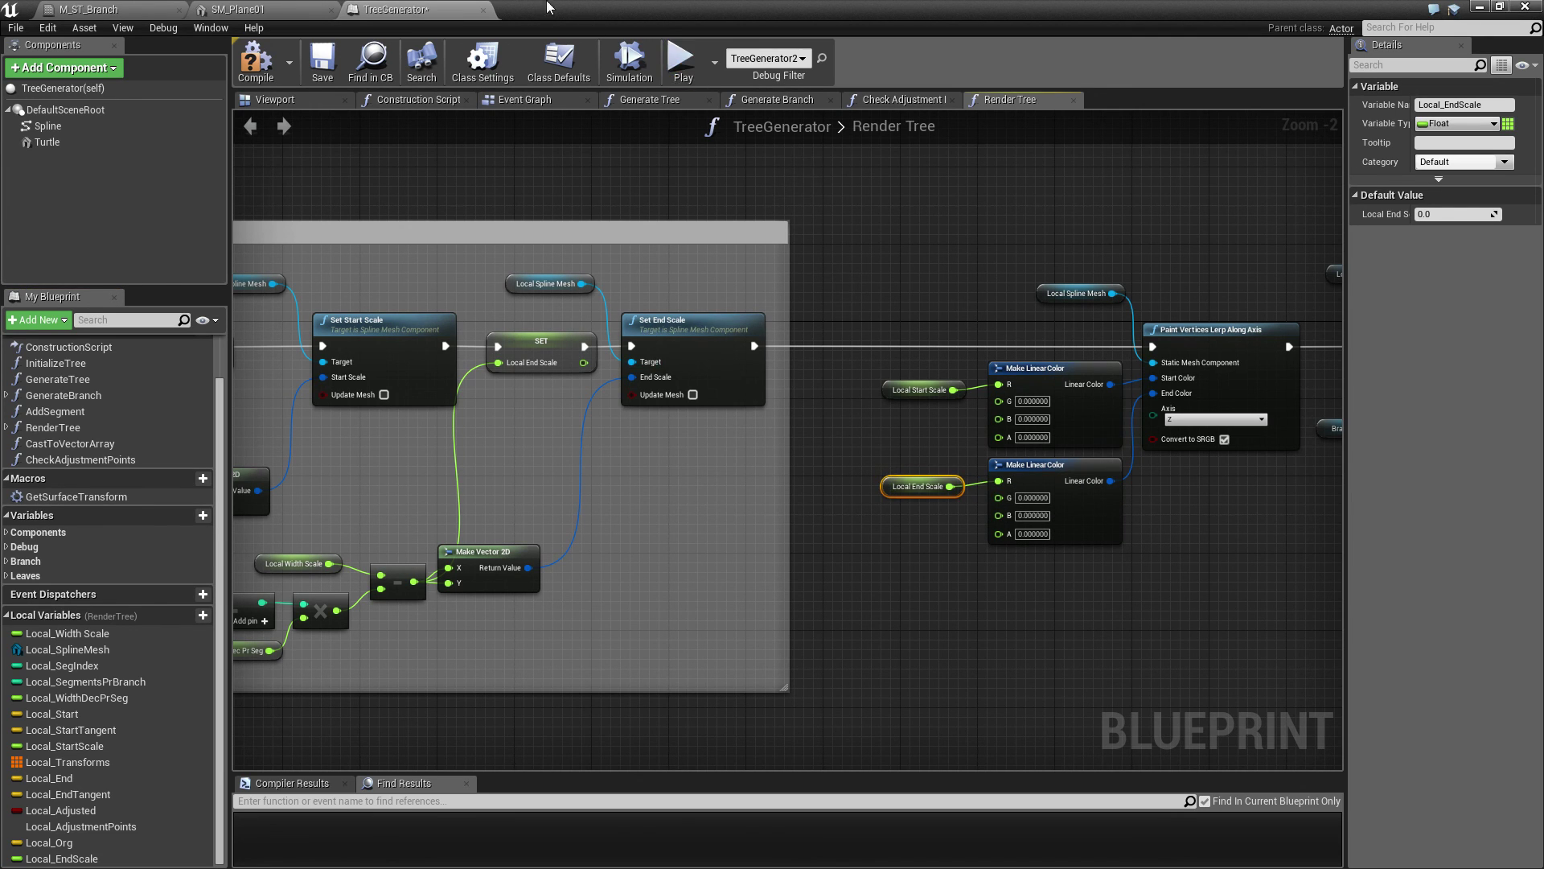
# Step: Compile and save TreeGenerator with its editor window reduced over the level, and maximize the window again
pyautogui.moveTo(702, 4); pyautogui.dragTo(863, 409)
pyautogui.click(601, 489)
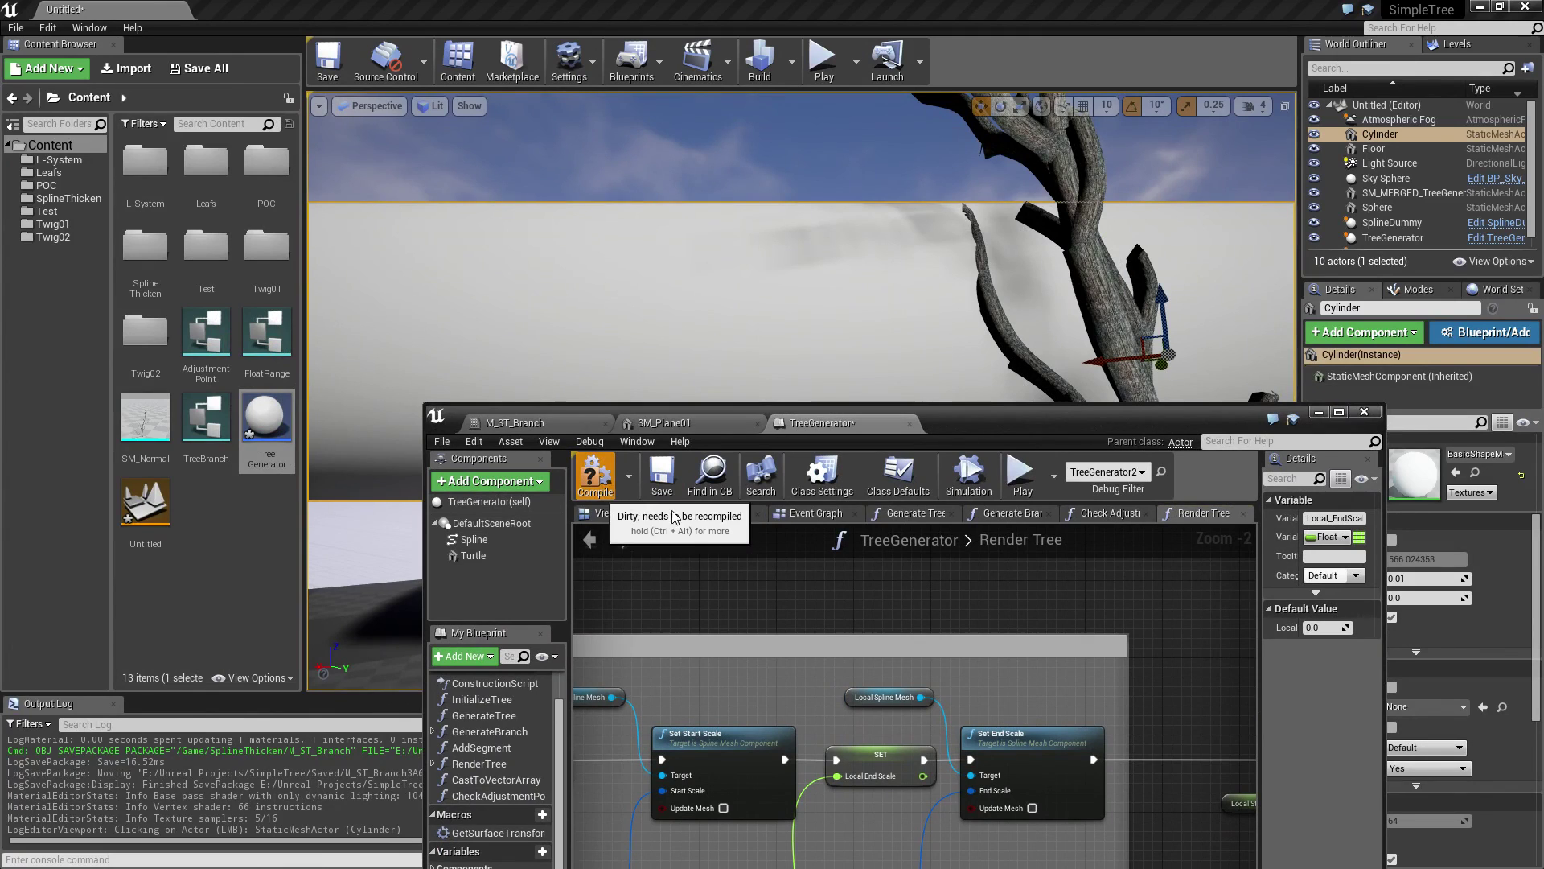
pyautogui.click(595, 475)
pyautogui.click(659, 482)
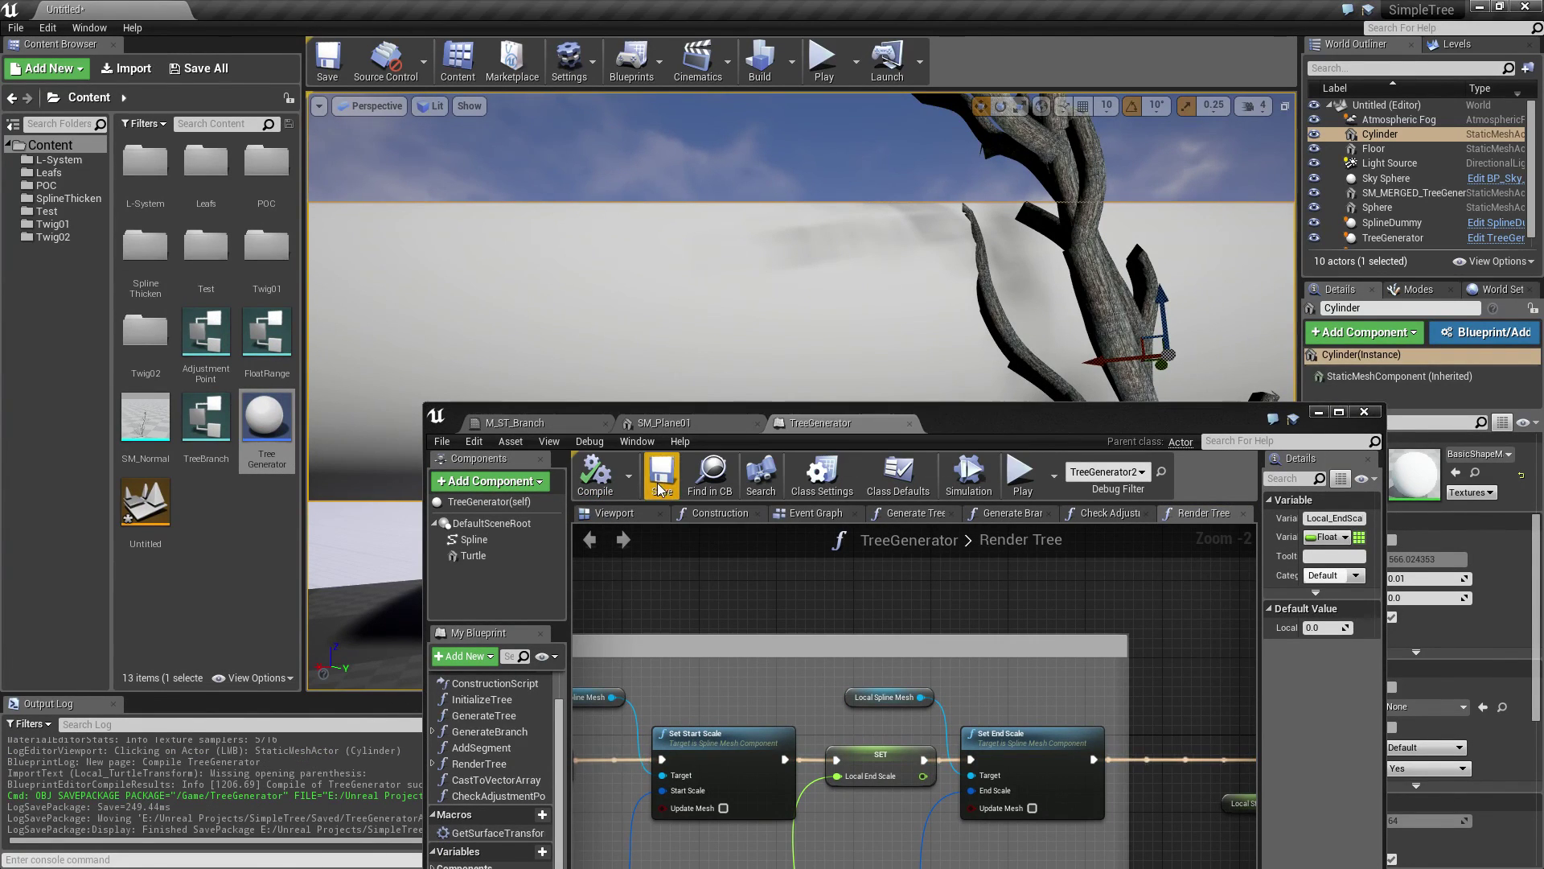
pyautogui.moveTo(1146, 700); pyautogui.dragTo(666, 569, button='right')
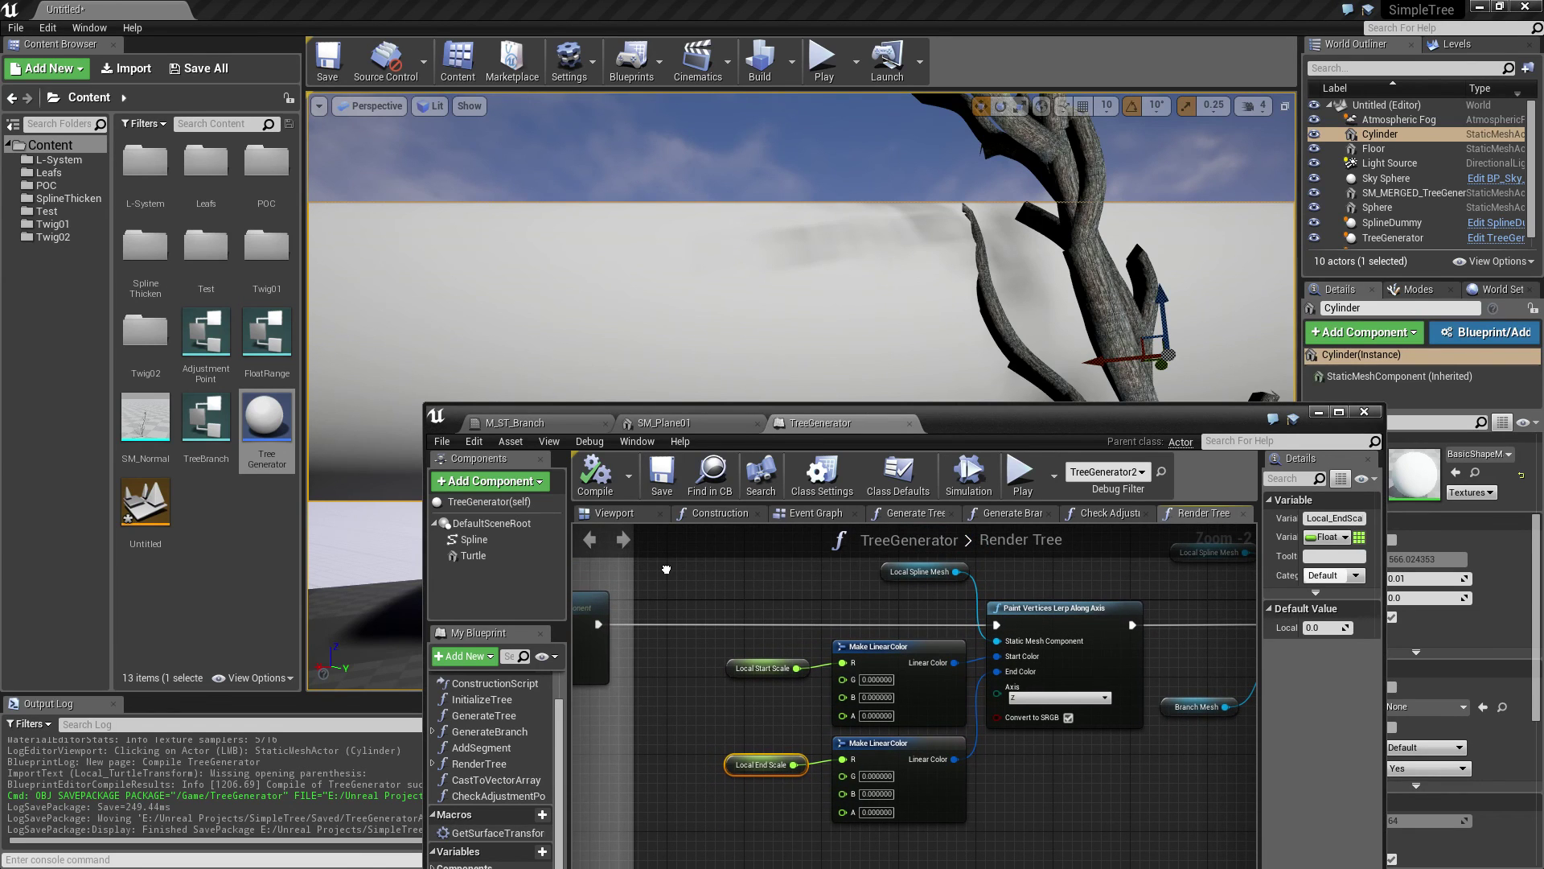
pyautogui.moveTo(1099, 425); pyautogui.dragTo(886, 253)
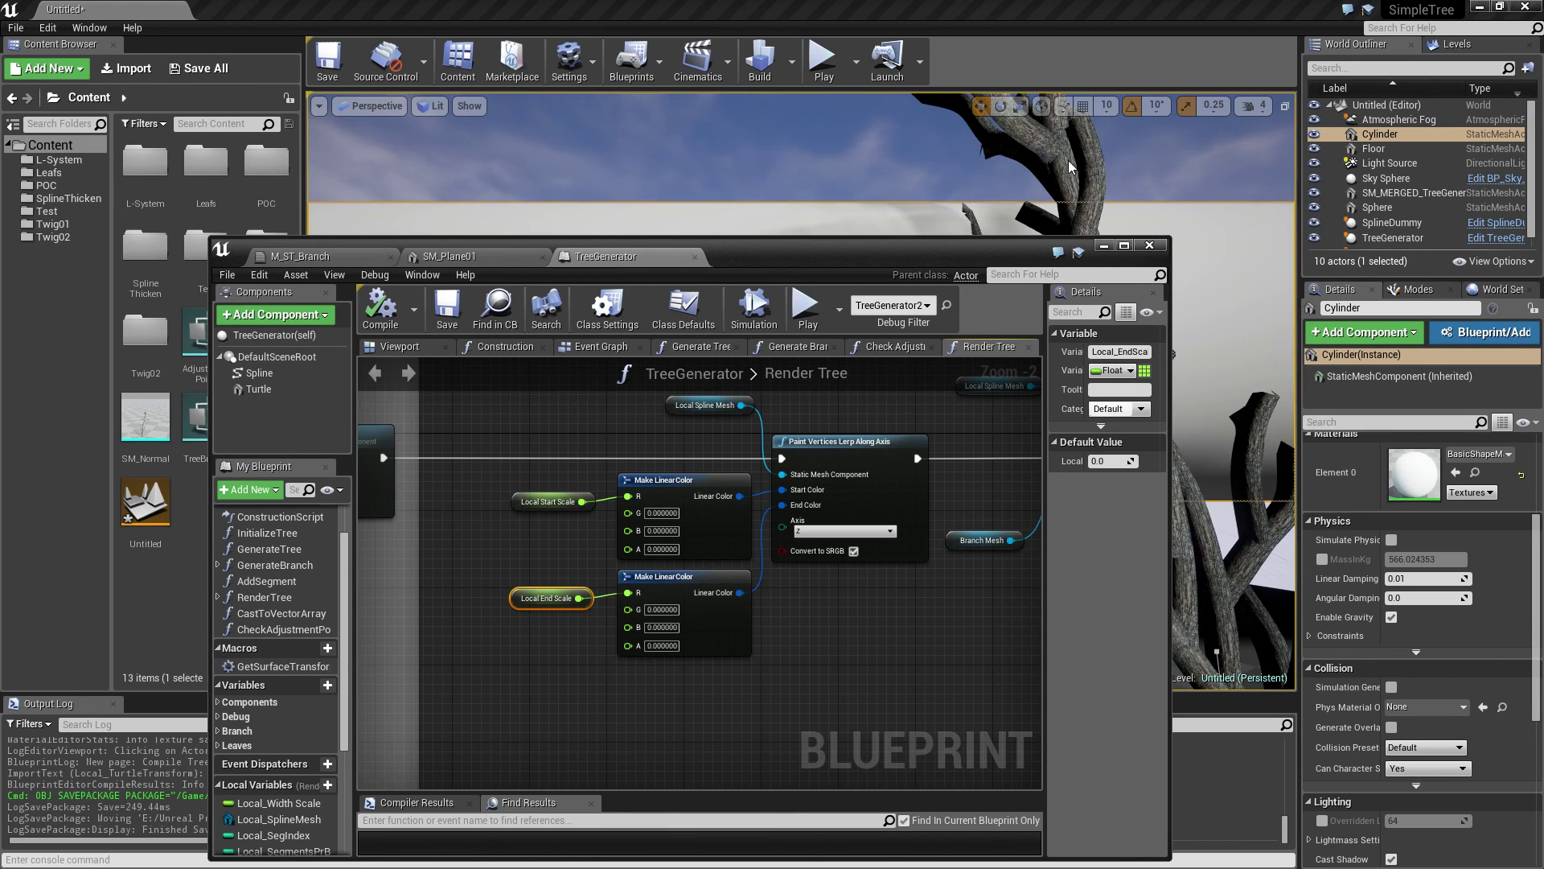
pyautogui.doubleClick(879, 256)
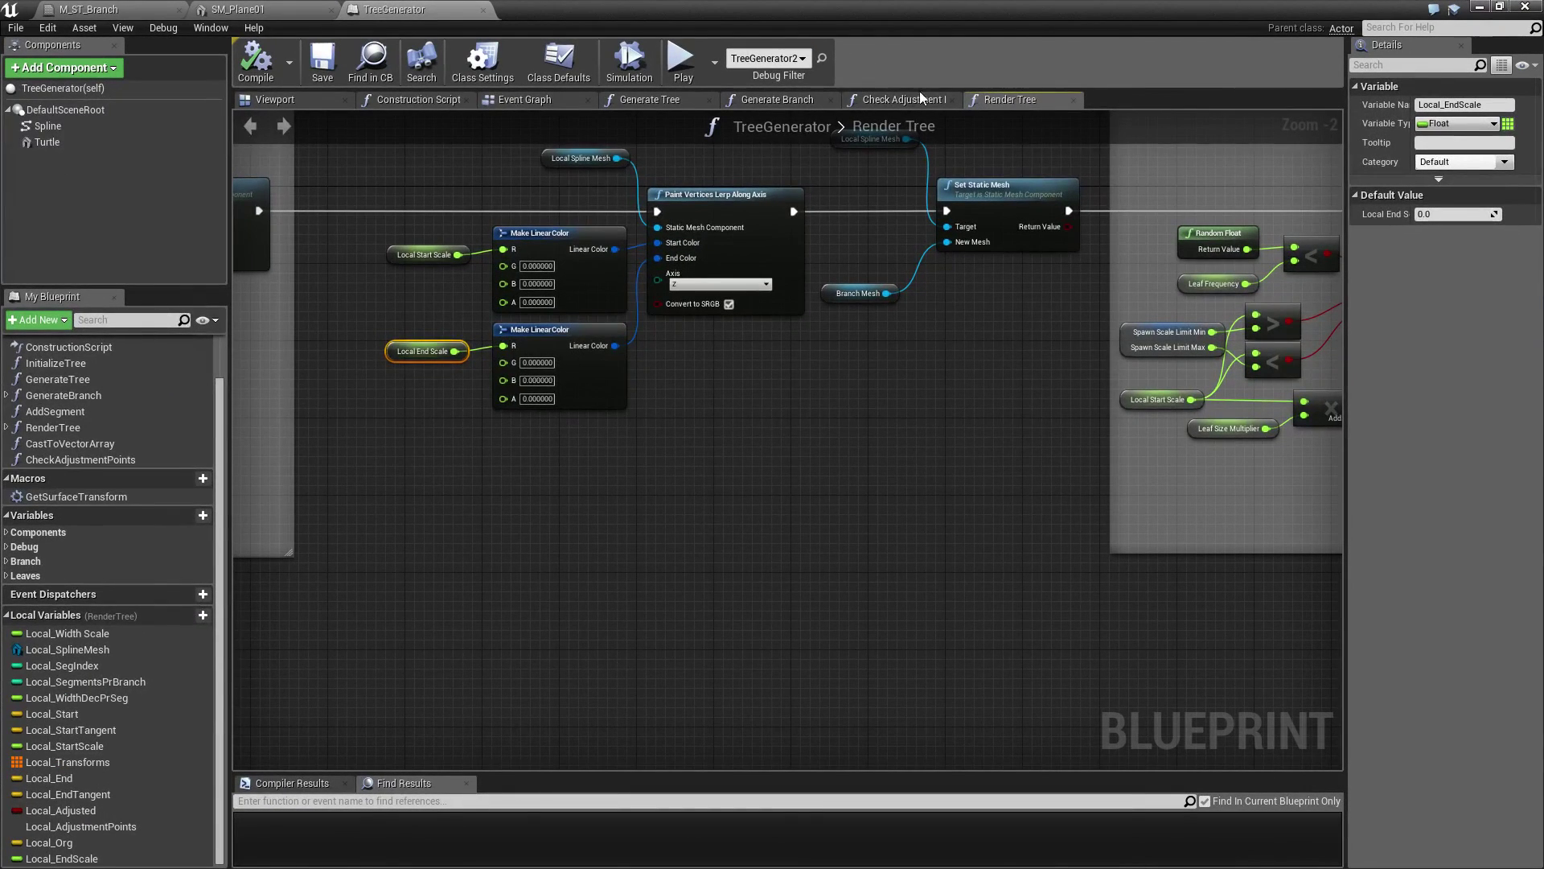
# Step: Add a blueprint variable named BranchMaterial and set its type to a Material reference
pyautogui.click(11, 564)
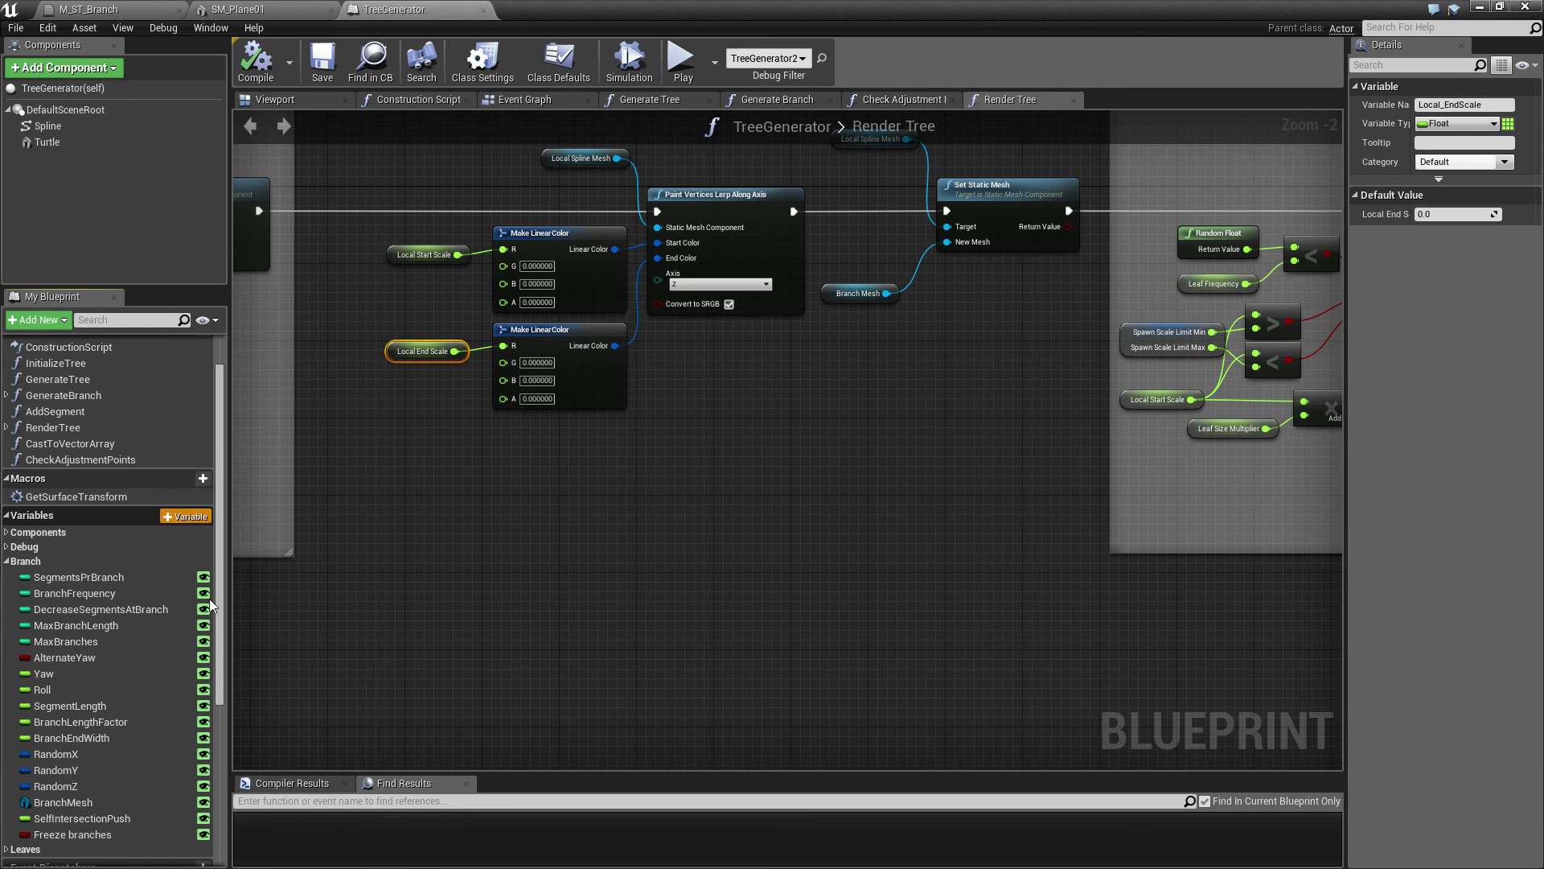
pyautogui.click(186, 516)
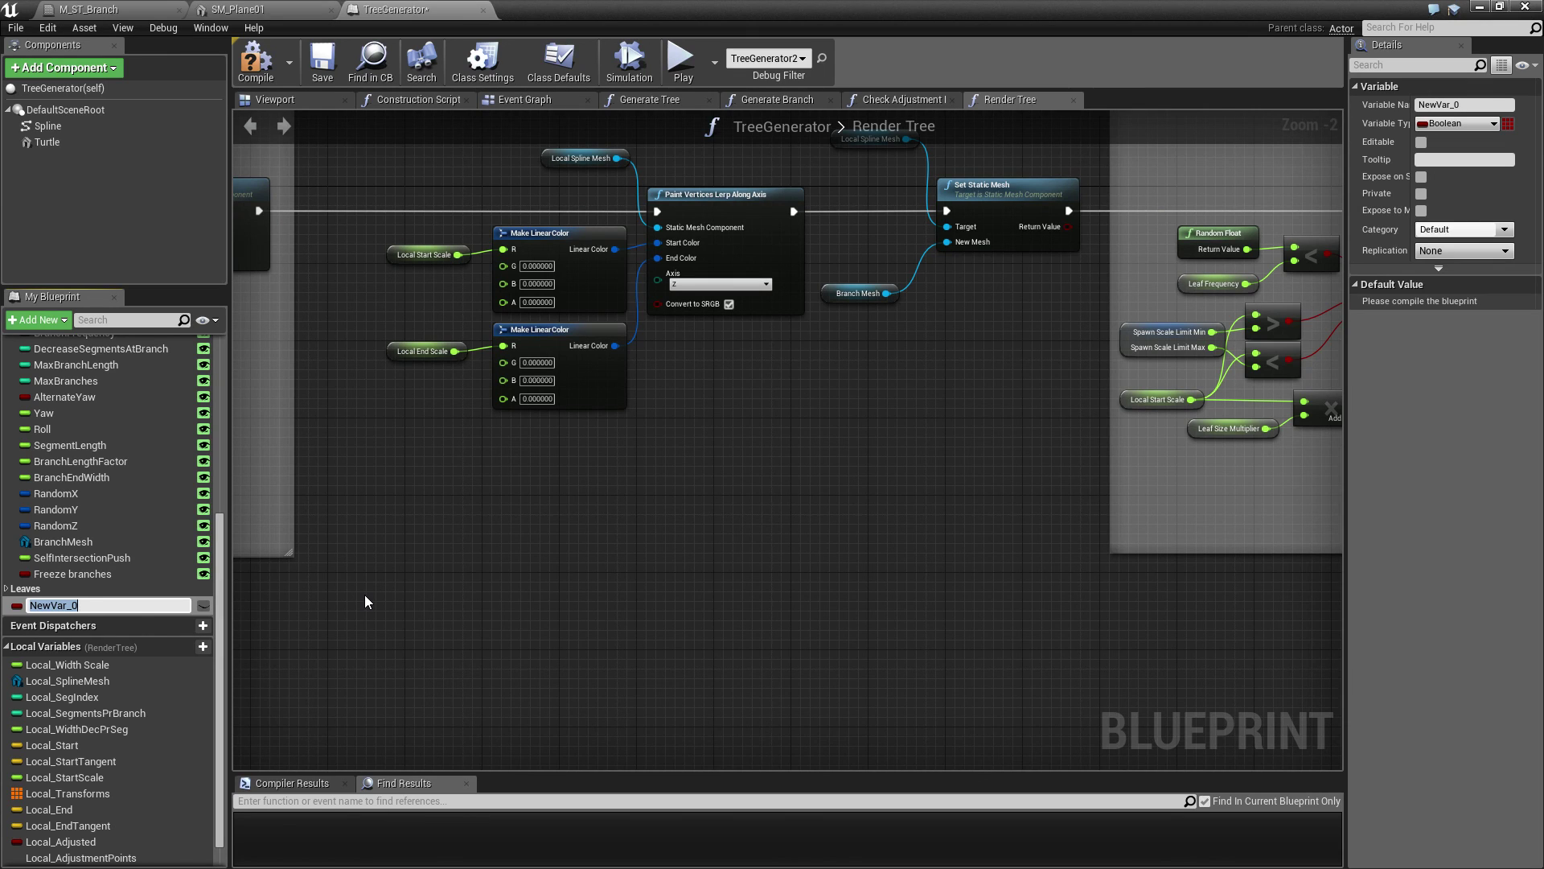
pyautogui.write('BranchMaterial')
pyautogui.press('Return')
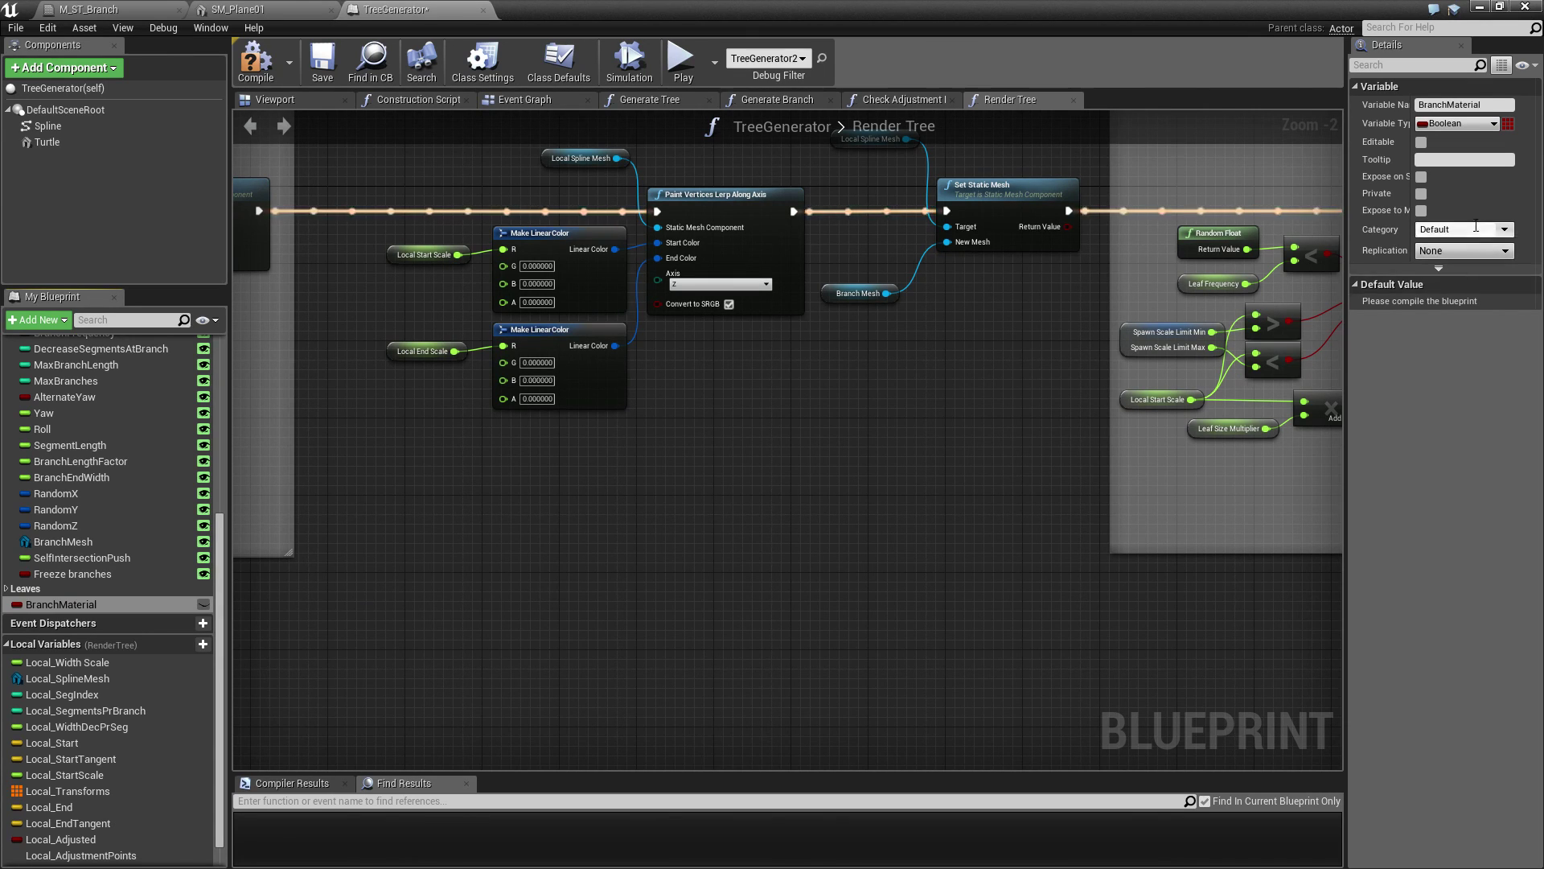
pyautogui.click(1493, 124)
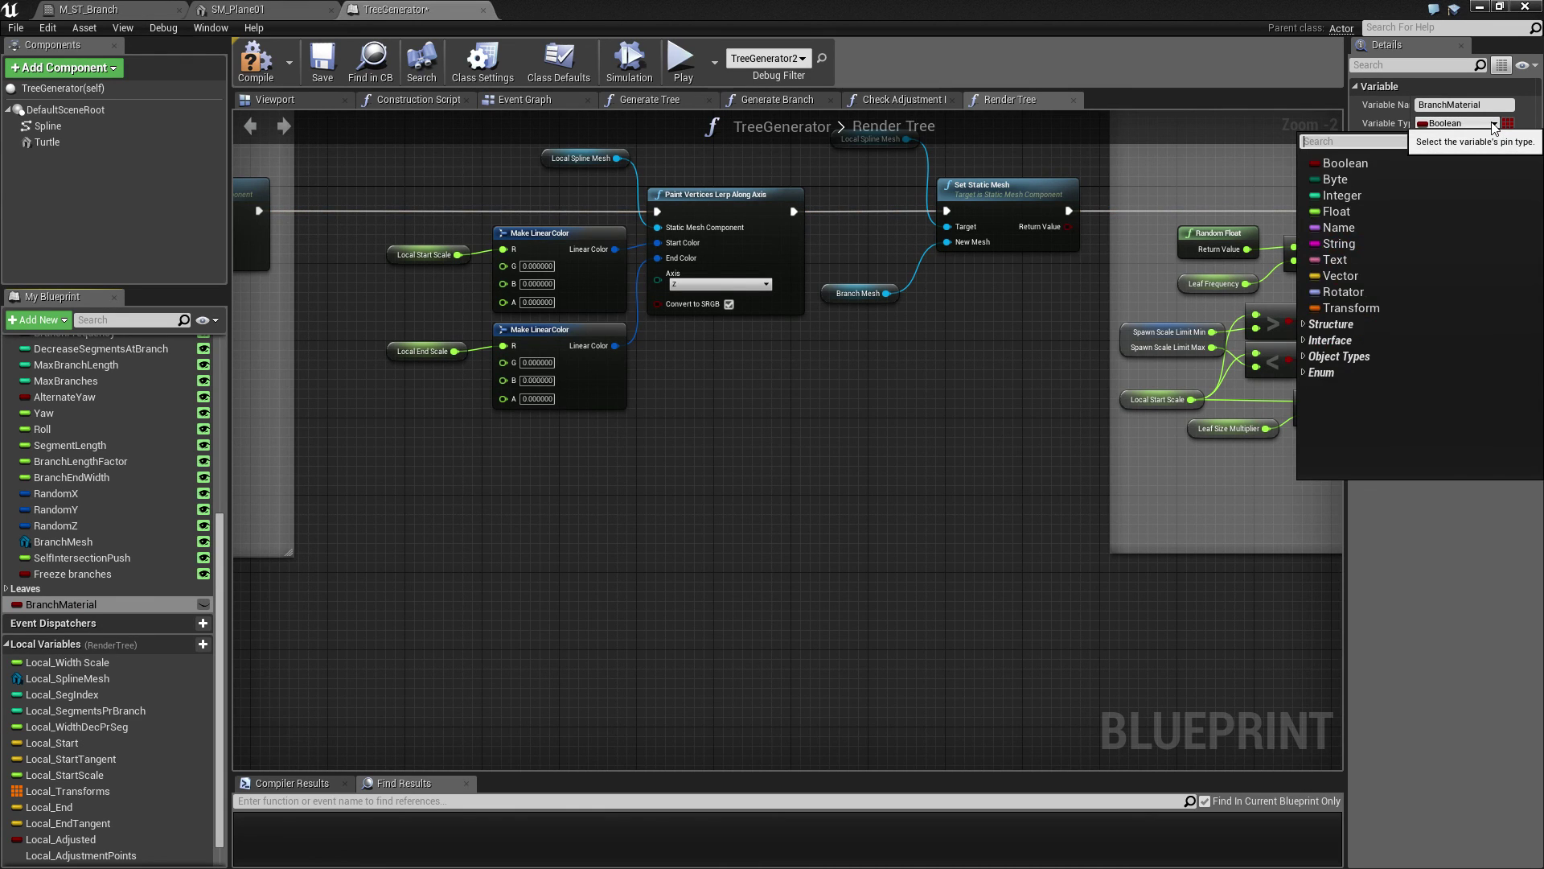
pyautogui.write('material')
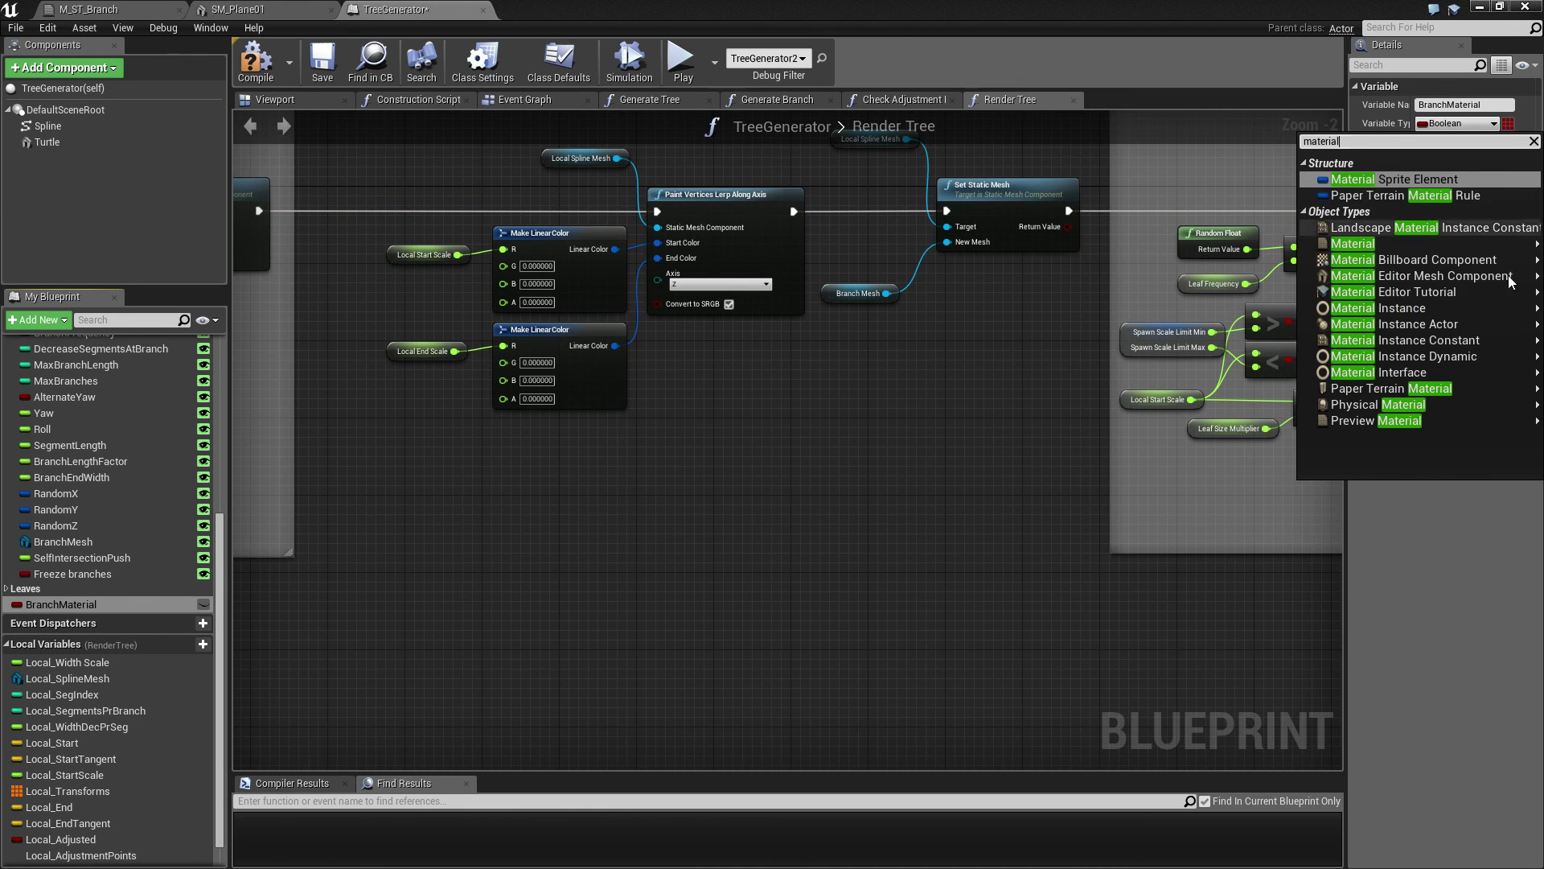
pyautogui.click(1371, 244)
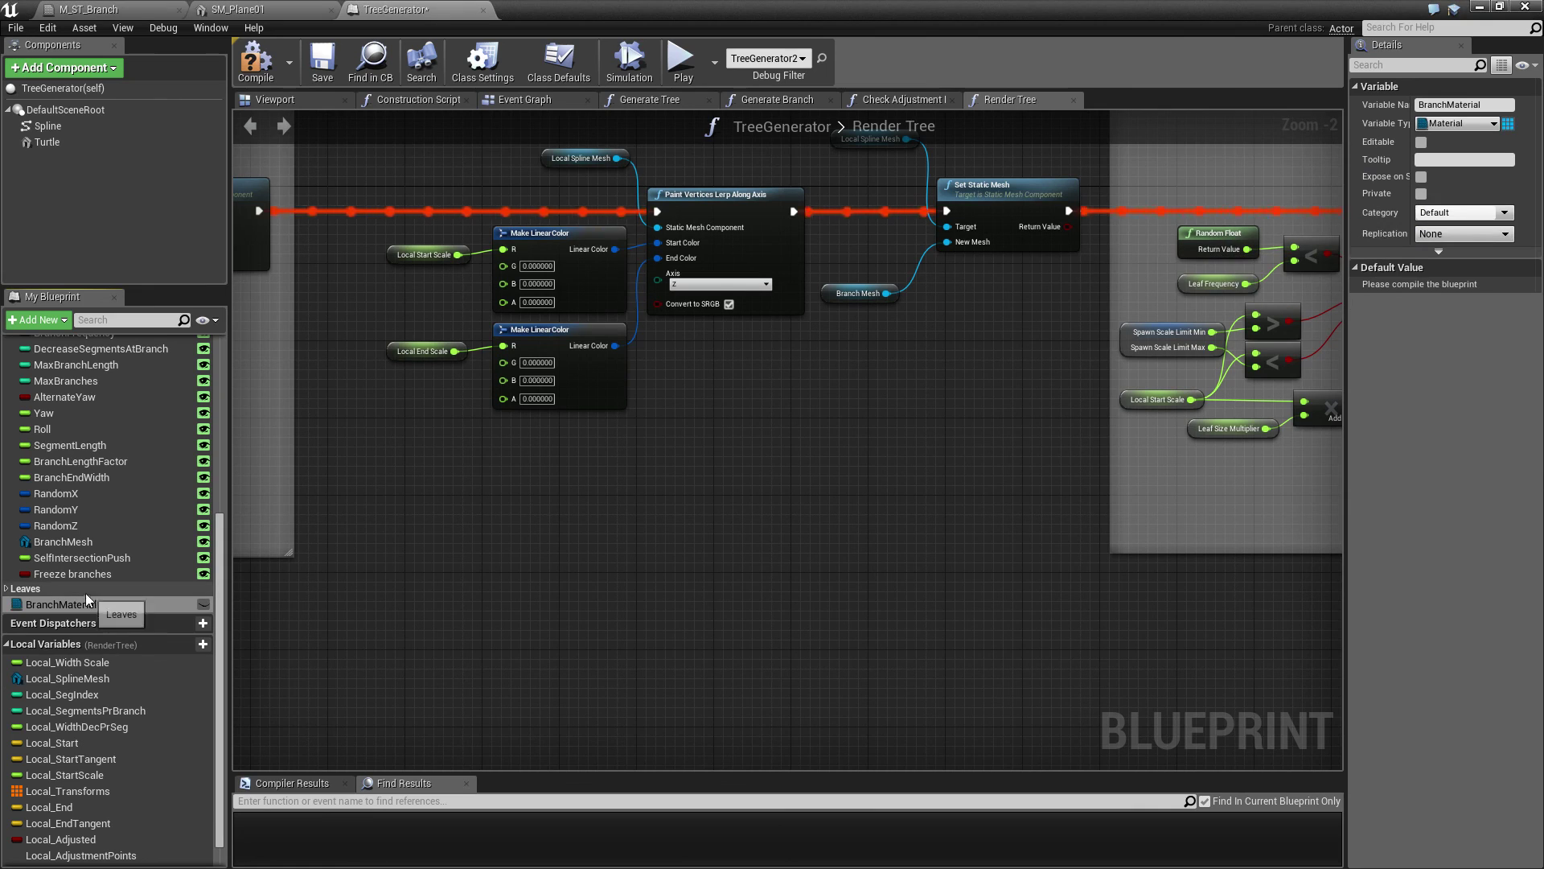
# Step: Assign BranchMaterial to the Branch category and give it the tooltip "Material to use for the Branch Static Mesh"
pyautogui.click(1504, 213)
pyautogui.click(1453, 245)
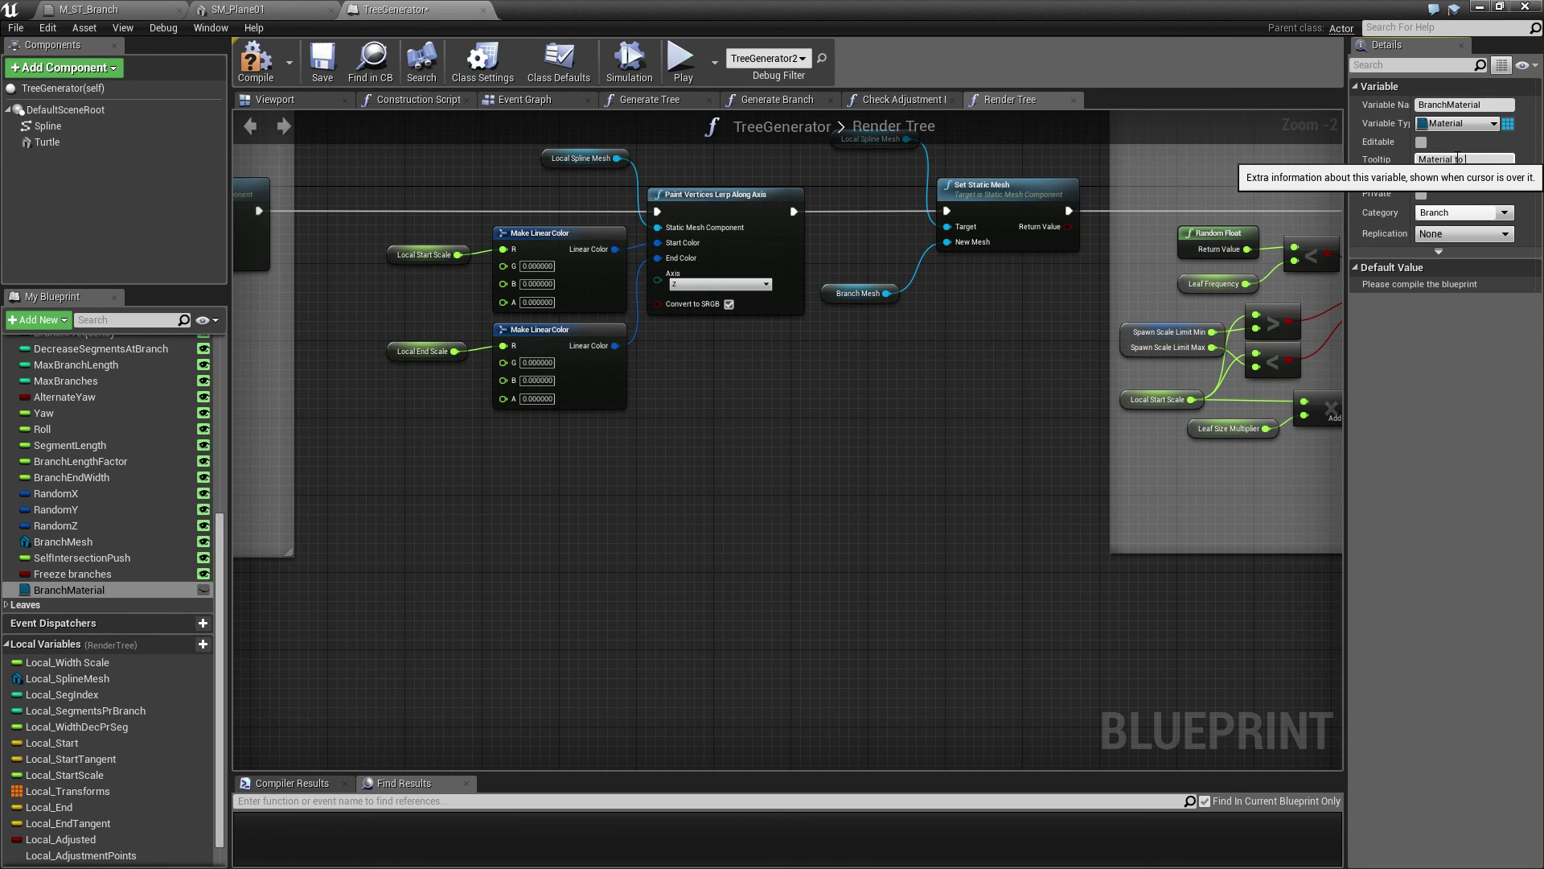
pyautogui.write('Branch Static Mesh')
pyautogui.press('Return')
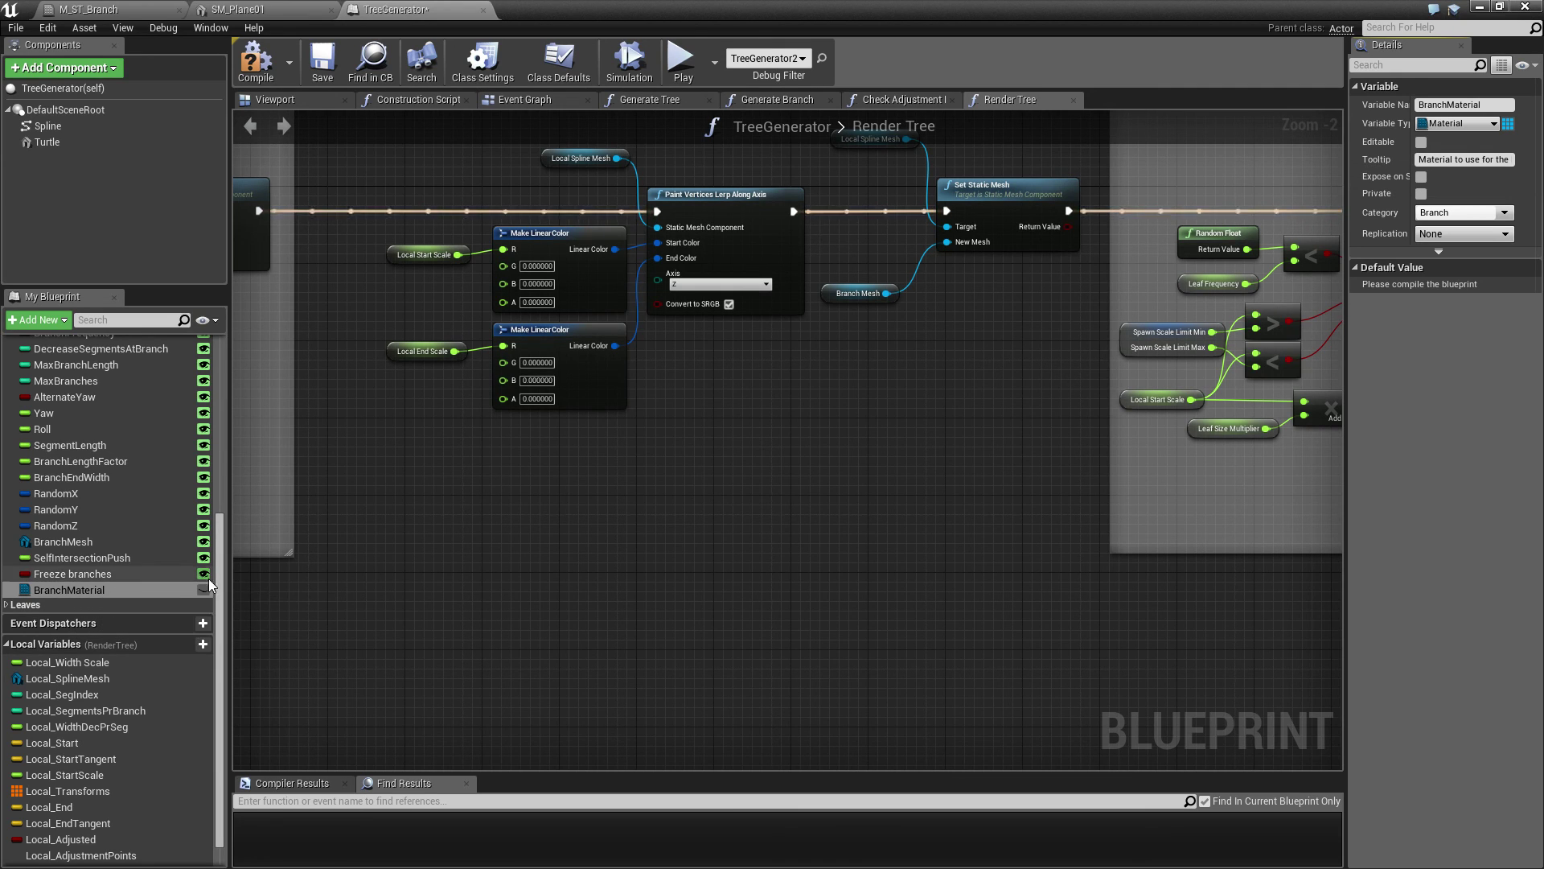
# Step: Make BranchMaterial editable directly below BranchMesh in the variable list, and compile and save TreeGenerator
pyautogui.click(205, 590)
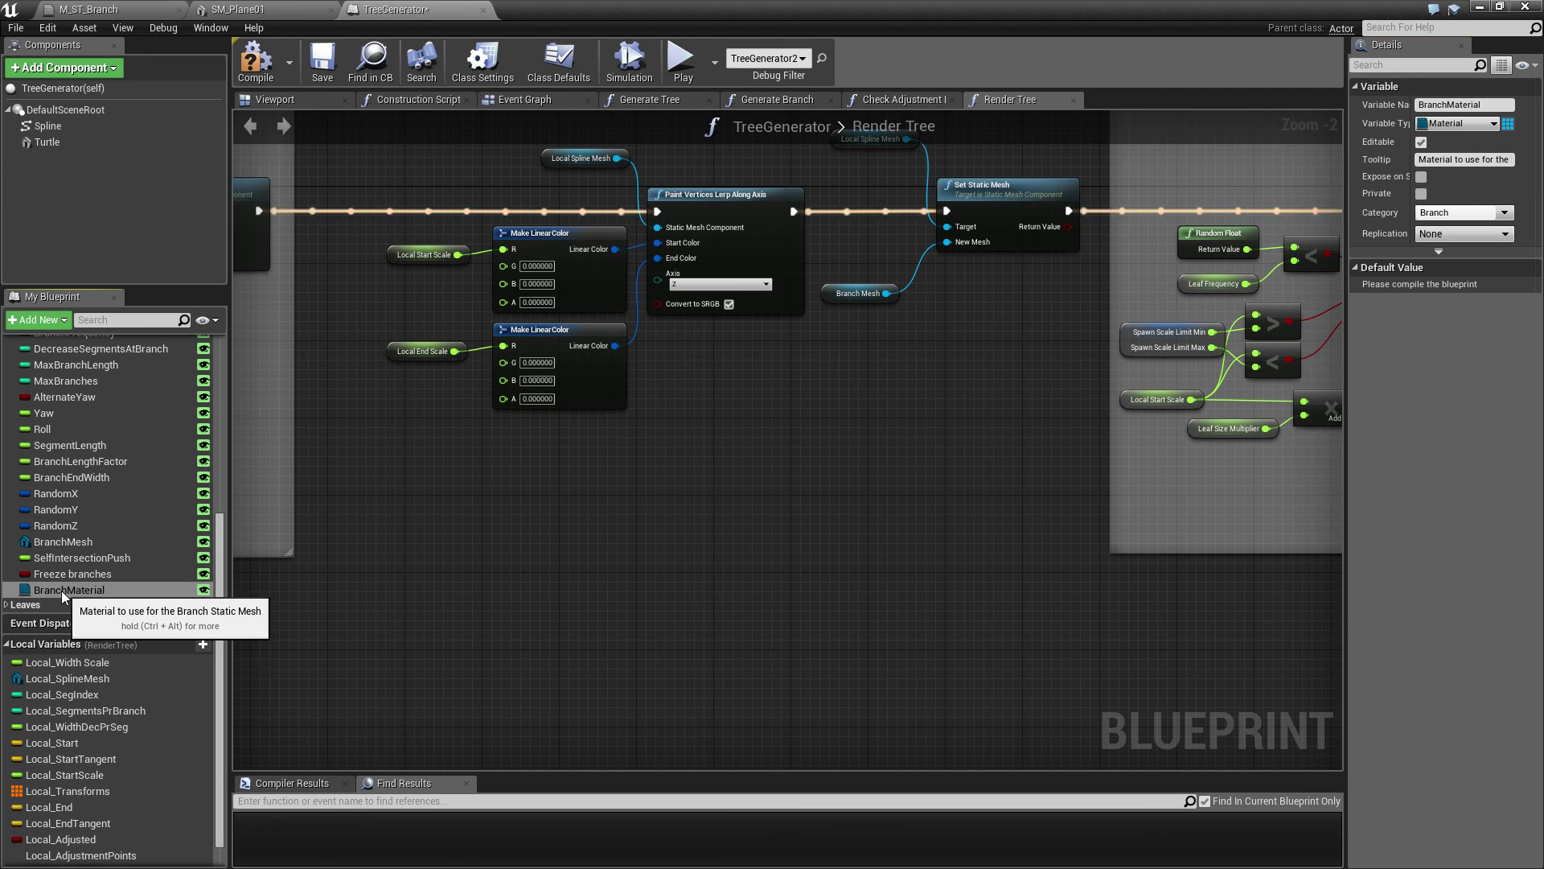
pyautogui.moveTo(70, 592); pyautogui.dragTo(70, 553)
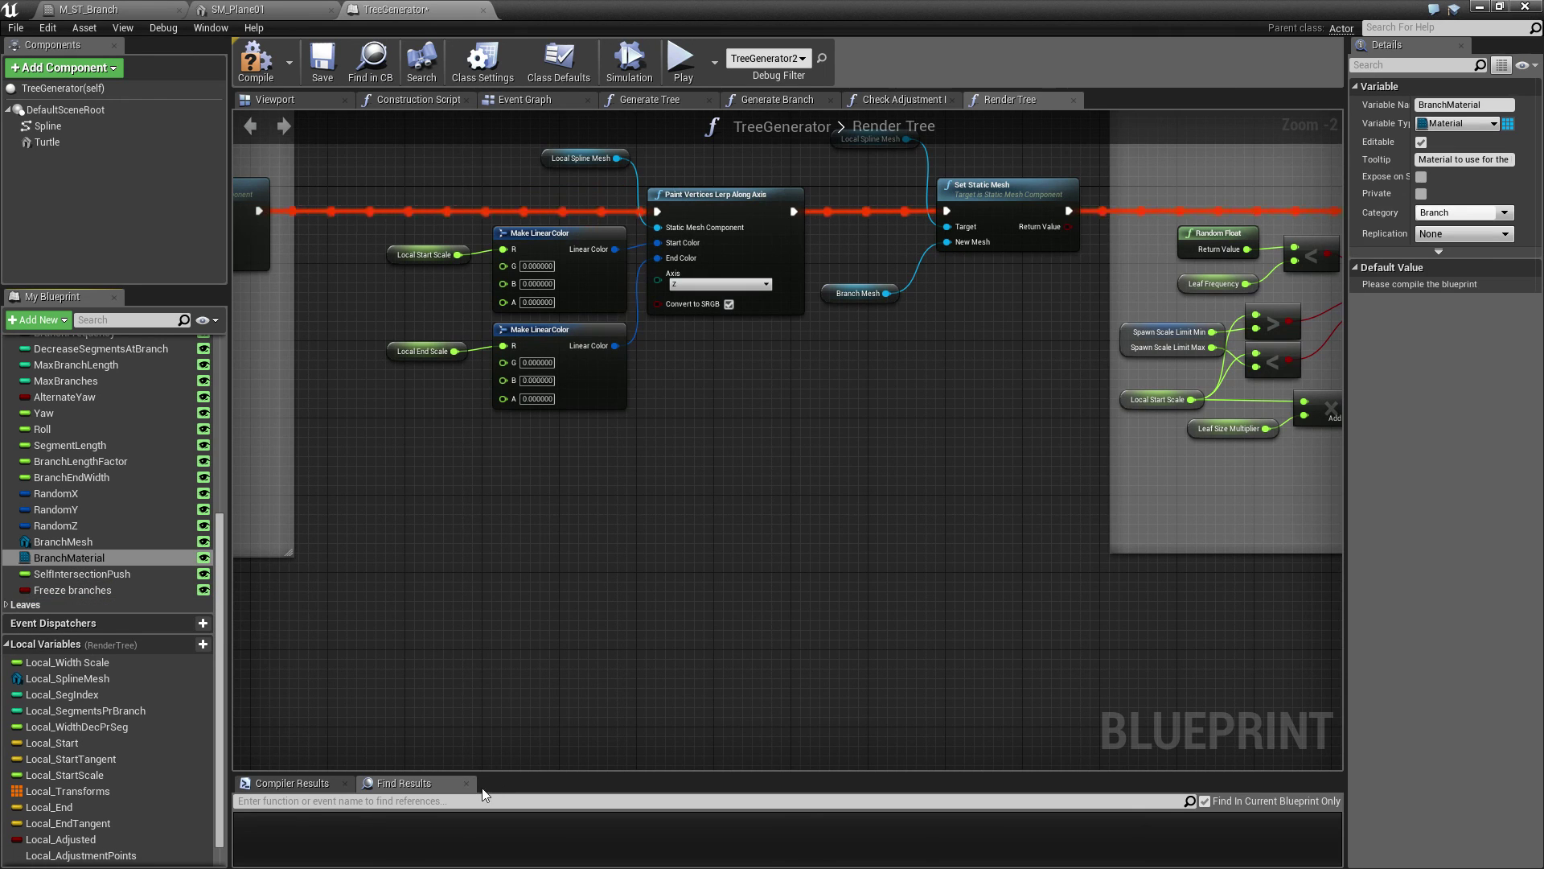
pyautogui.click(319, 74)
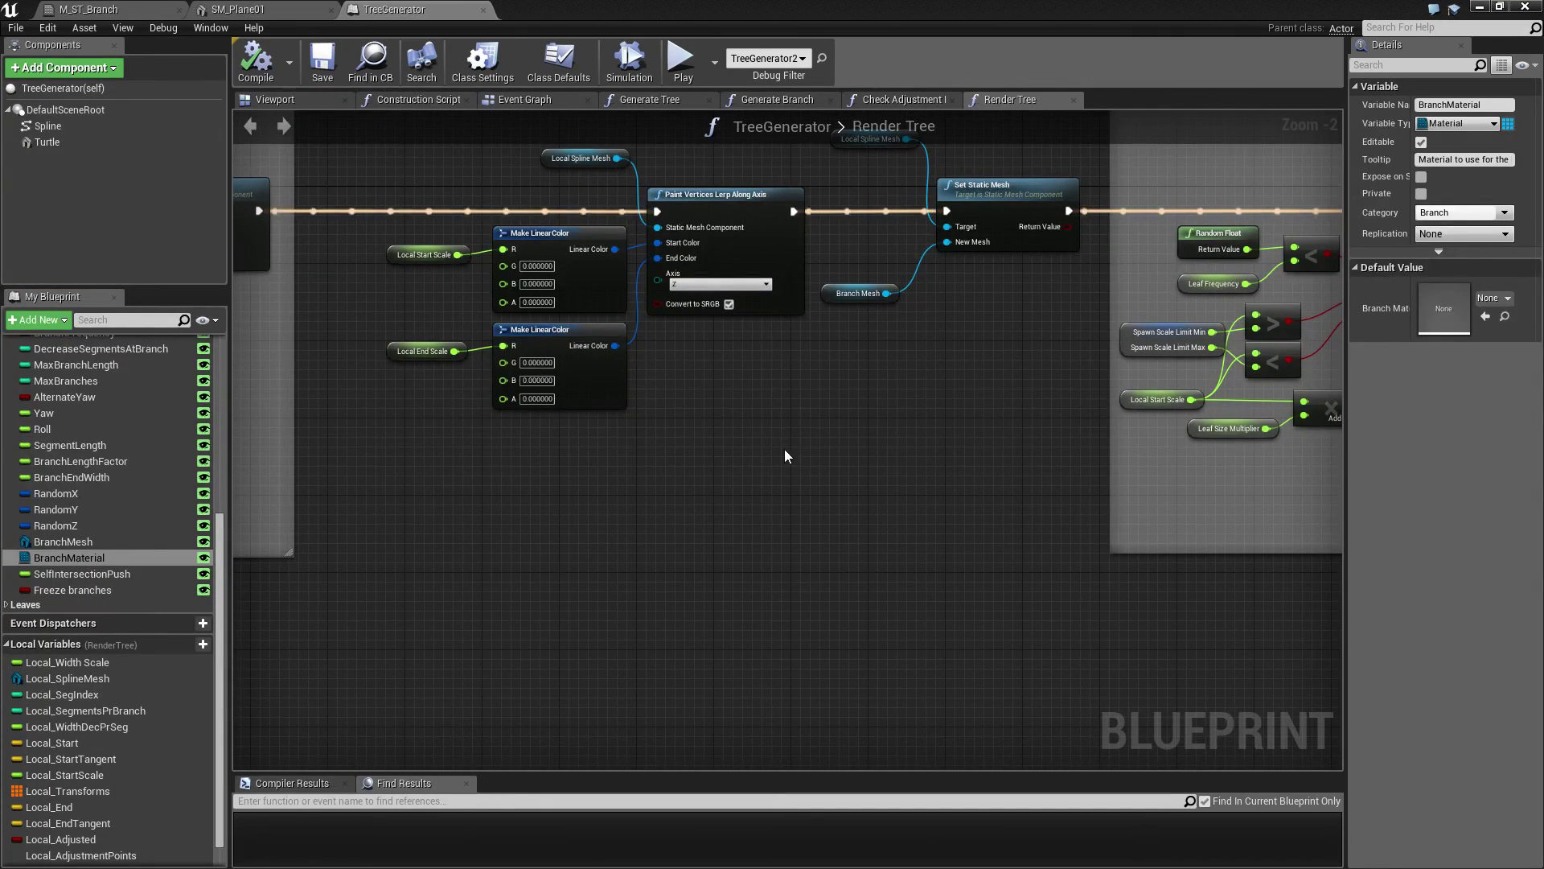
# Step: Shift the Render Tree entry node well away from the Clear node to make room for new nodes between them
pyautogui.scroll(-5, 726, 416)
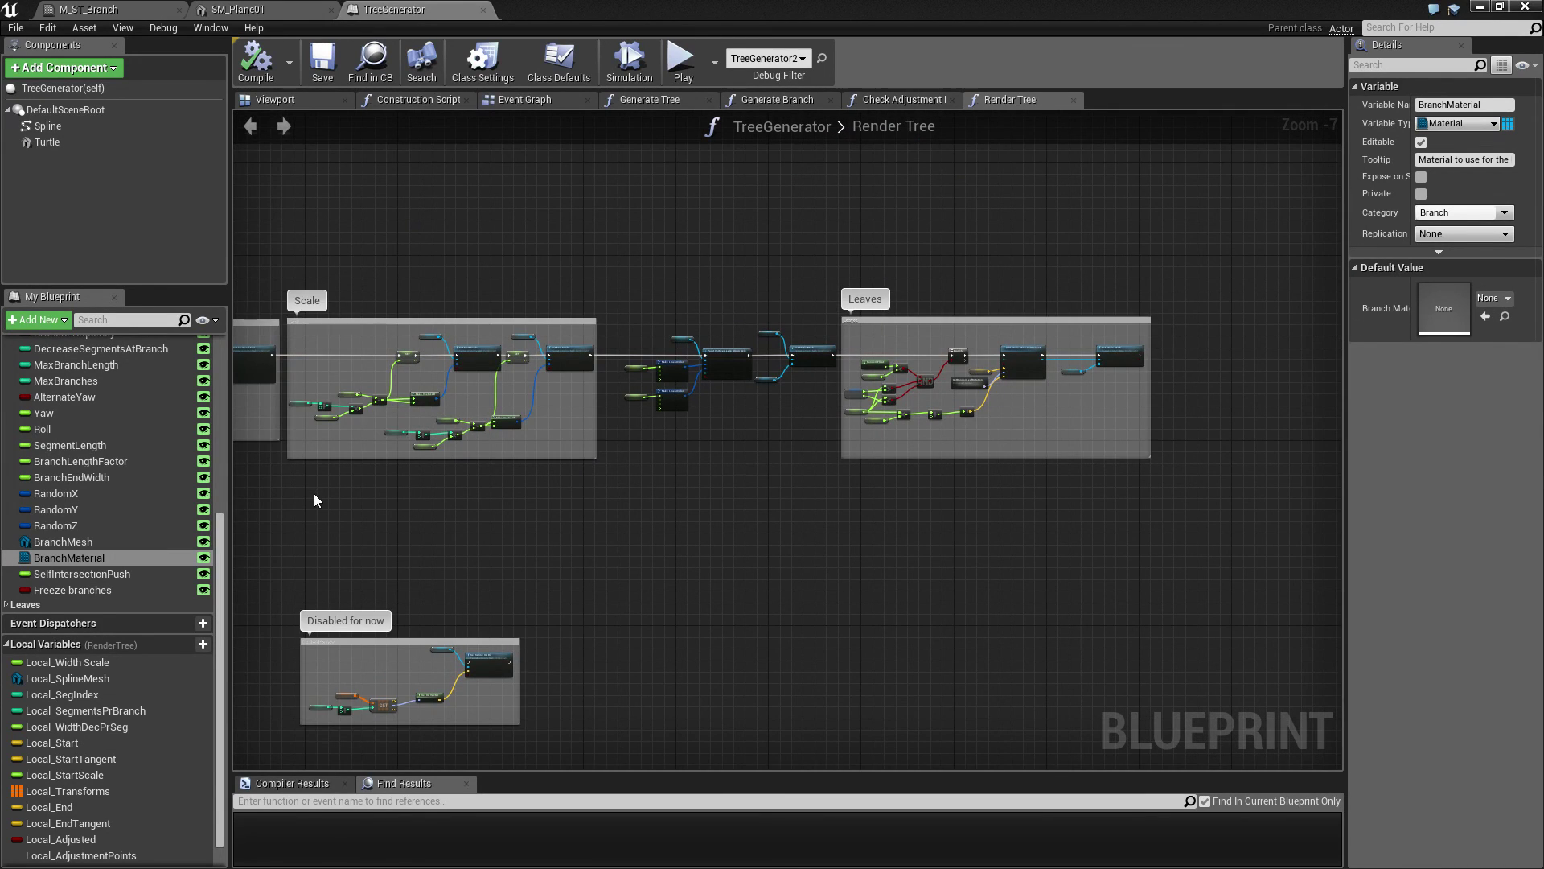
pyautogui.moveTo(314, 494); pyautogui.dragTo(1341, 584, button='right')
pyautogui.moveTo(307, 465); pyautogui.dragTo(698, 466, button='right')
pyautogui.scroll(5, 718, 437)
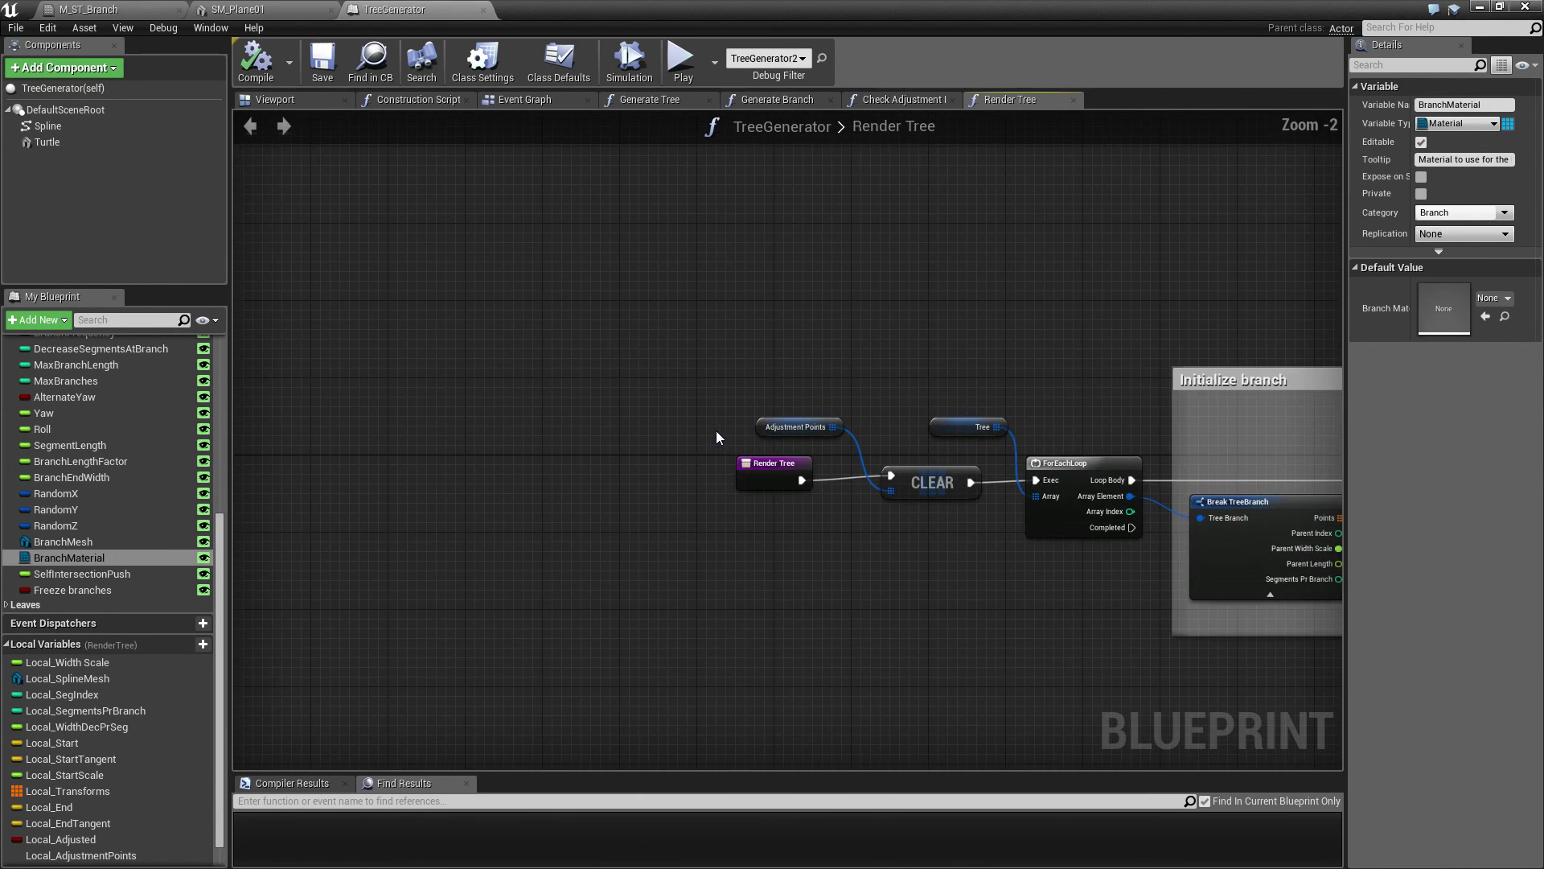
pyautogui.click(764, 469)
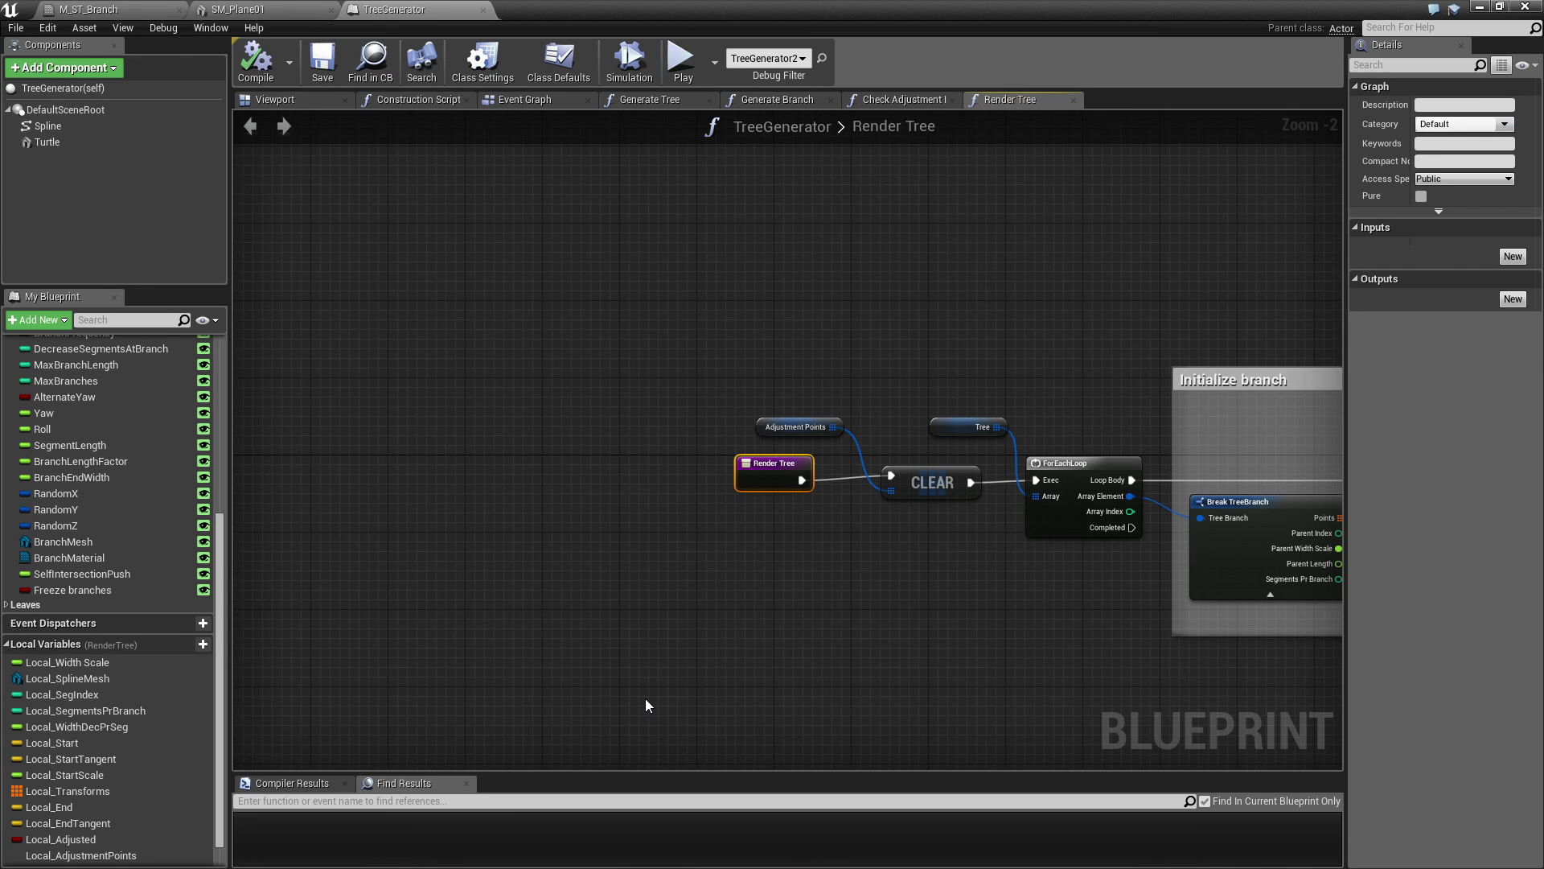
pyautogui.press('Left')
pyautogui.press('Left')
pyautogui.press('Left')
pyautogui.press('Left')
pyautogui.press('Left')
pyautogui.press('Left')
pyautogui.press('Left')
pyautogui.press('Left')
pyautogui.press('Left')
pyautogui.press('Left')
pyautogui.press('Left')
pyautogui.press('Left')
pyautogui.press('Left')
pyautogui.press('Left')
pyautogui.press('Left')
pyautogui.press('Left')
pyautogui.press('Left')
pyautogui.press('Left')
pyautogui.press('Left')
pyautogui.press('Left')
pyautogui.press('Left')
pyautogui.press('Left')
pyautogui.press('Left')
pyautogui.press('Left')
pyautogui.press('Left')
pyautogui.press('Left')
pyautogui.press('Left')
pyautogui.press('Left')
pyautogui.press('Left')
pyautogui.press('Left')
pyautogui.press('Left')
pyautogui.press('Left')
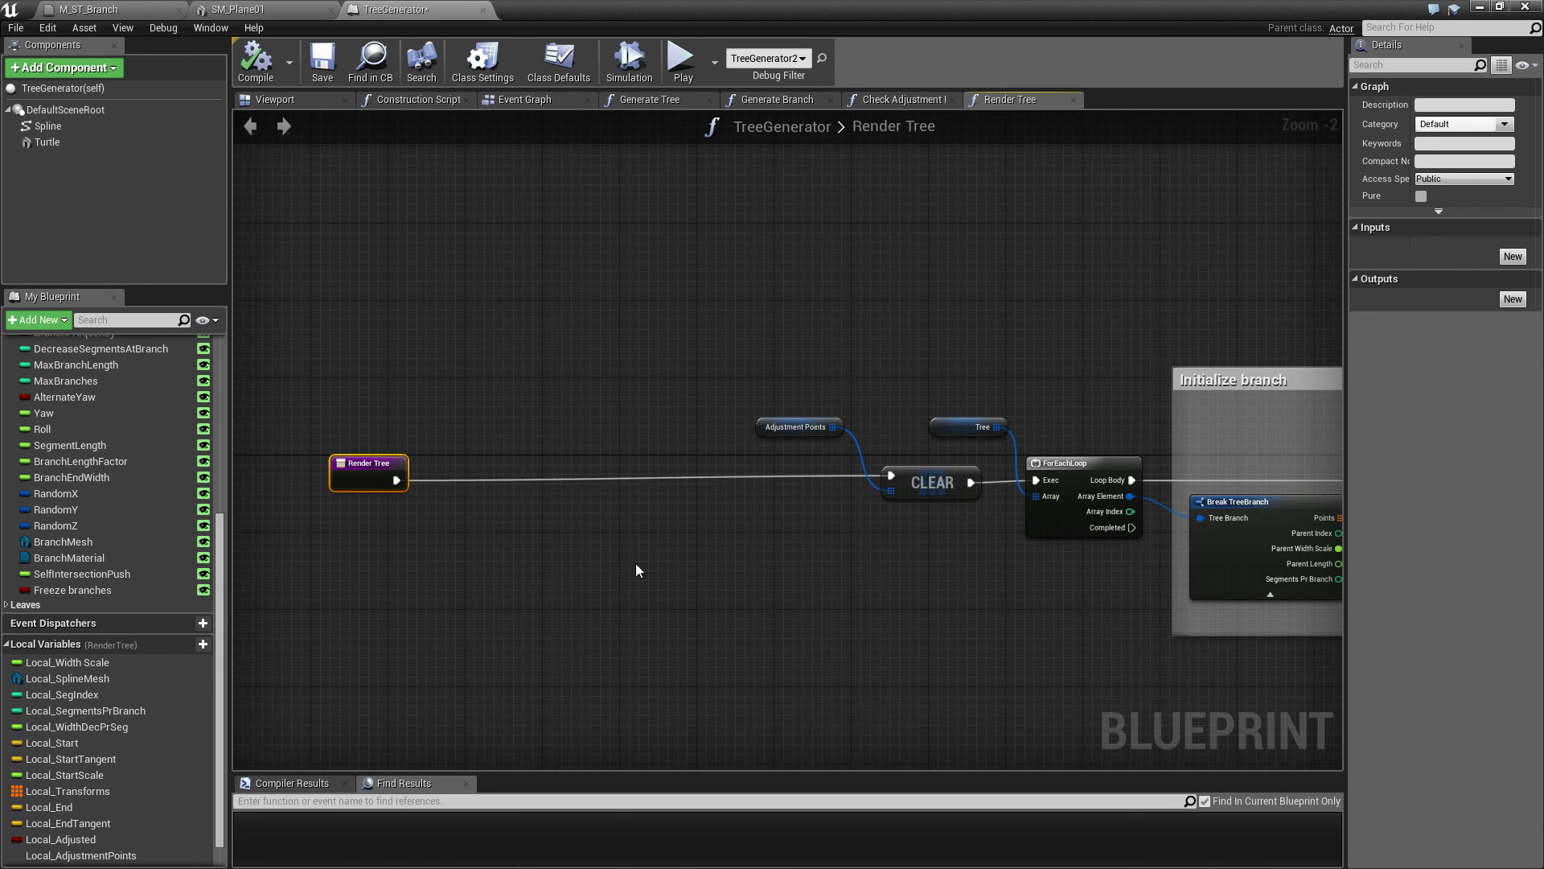
# Step: Add a BranchMaterial getter above the Render Tree entry node and create a Create Dynamic Material Instance node from its output
pyautogui.moveTo(370, 583); pyautogui.dragTo(734, 565, button='right')
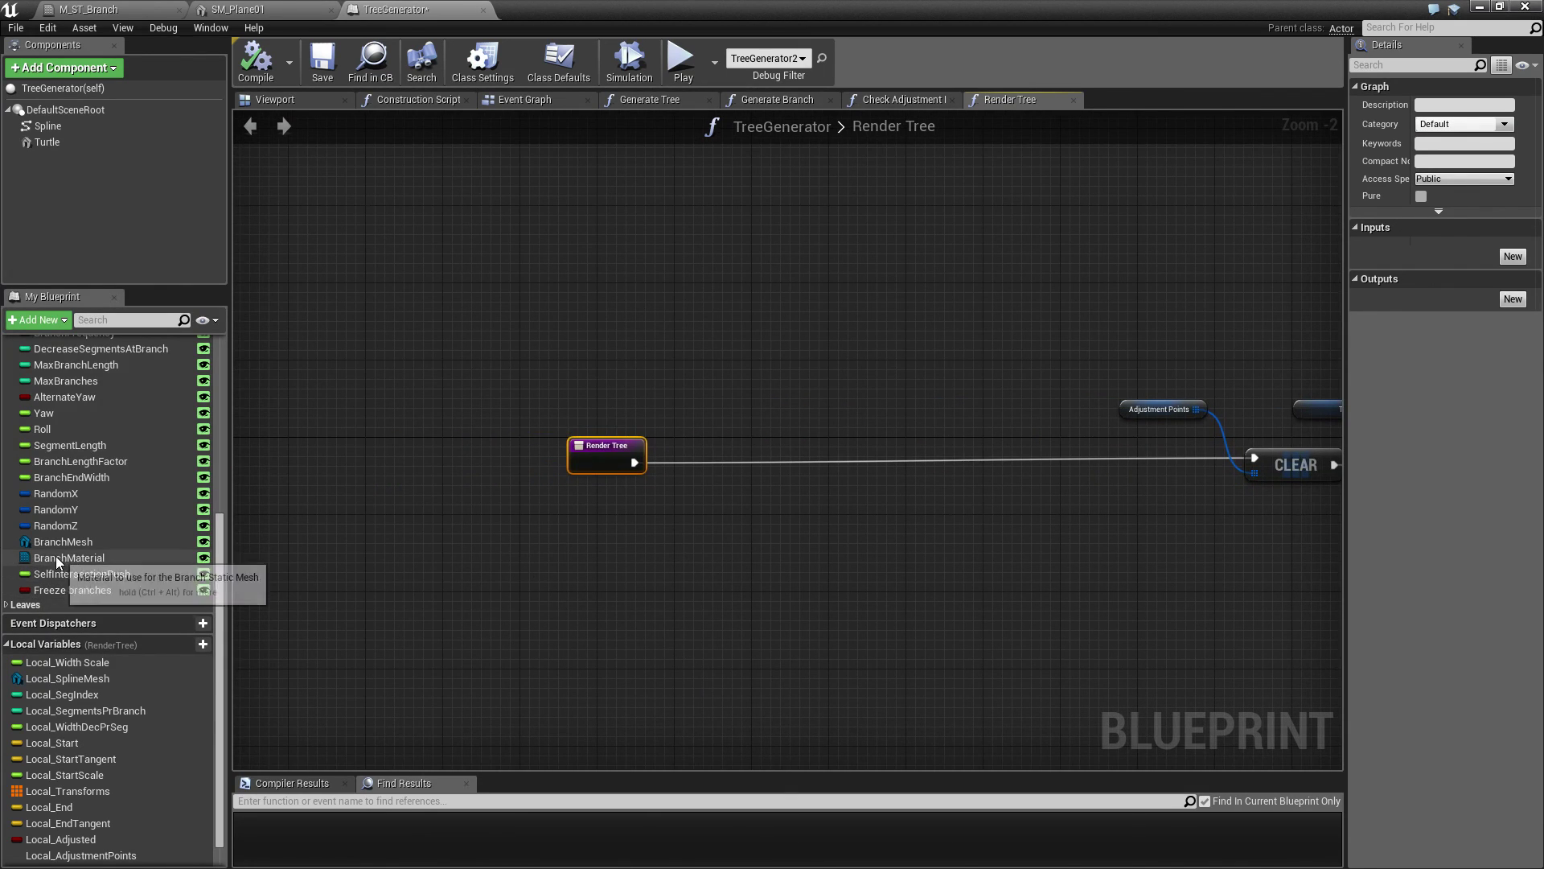
pyautogui.moveTo(55, 557); pyautogui.dragTo(715, 431)
pyautogui.click(631, 411)
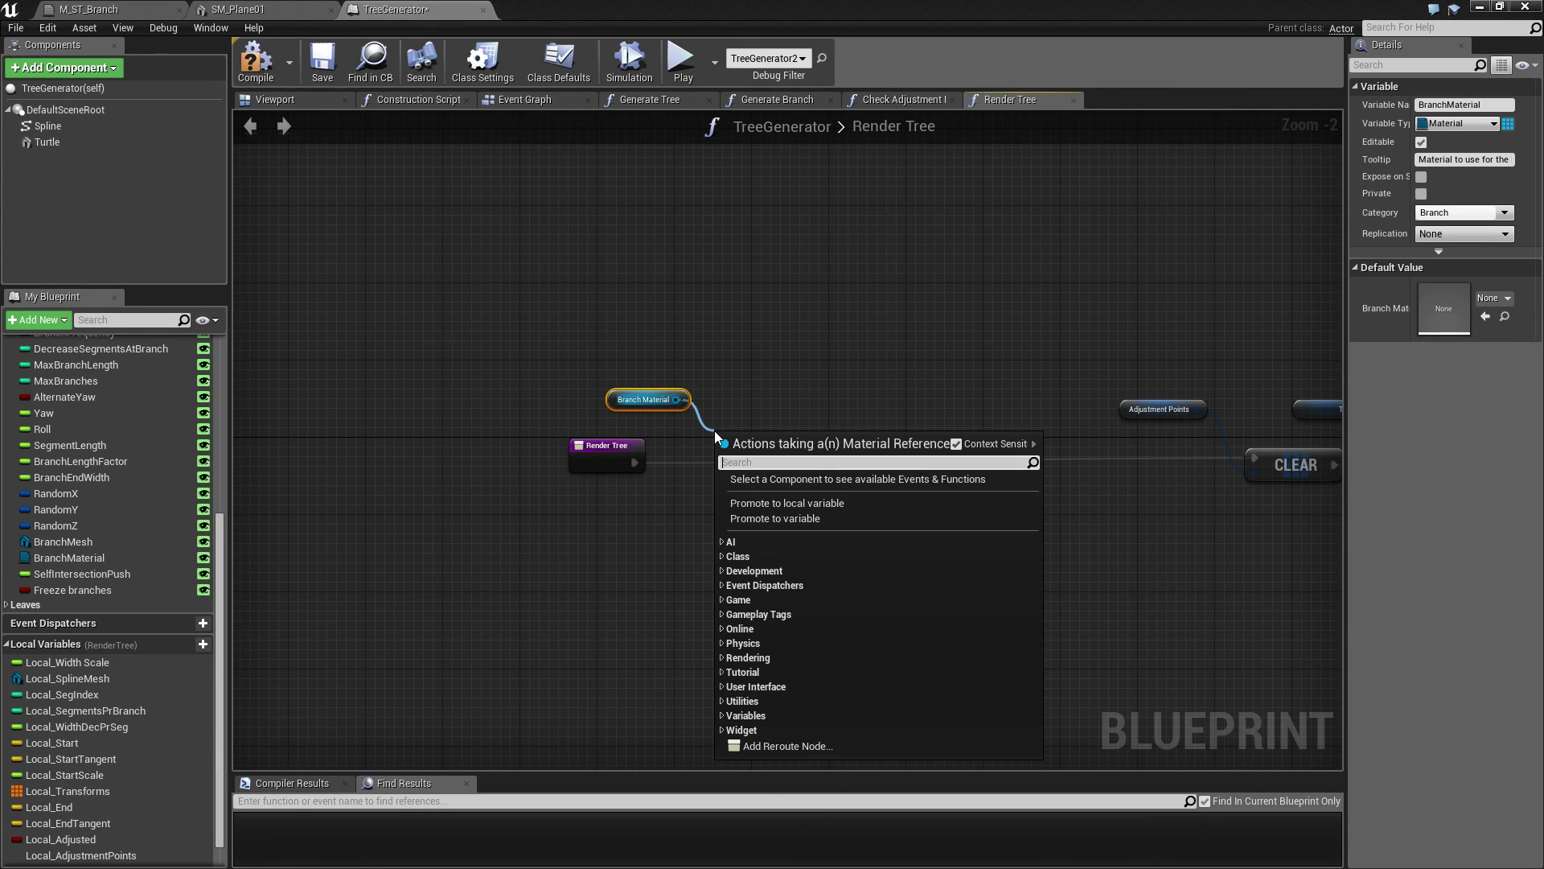
pyautogui.write('get')
pyautogui.press('BackSpace')
pyautogui.press('BackSpace')
pyautogui.press('BackSpace')
pyautogui.write('cr')
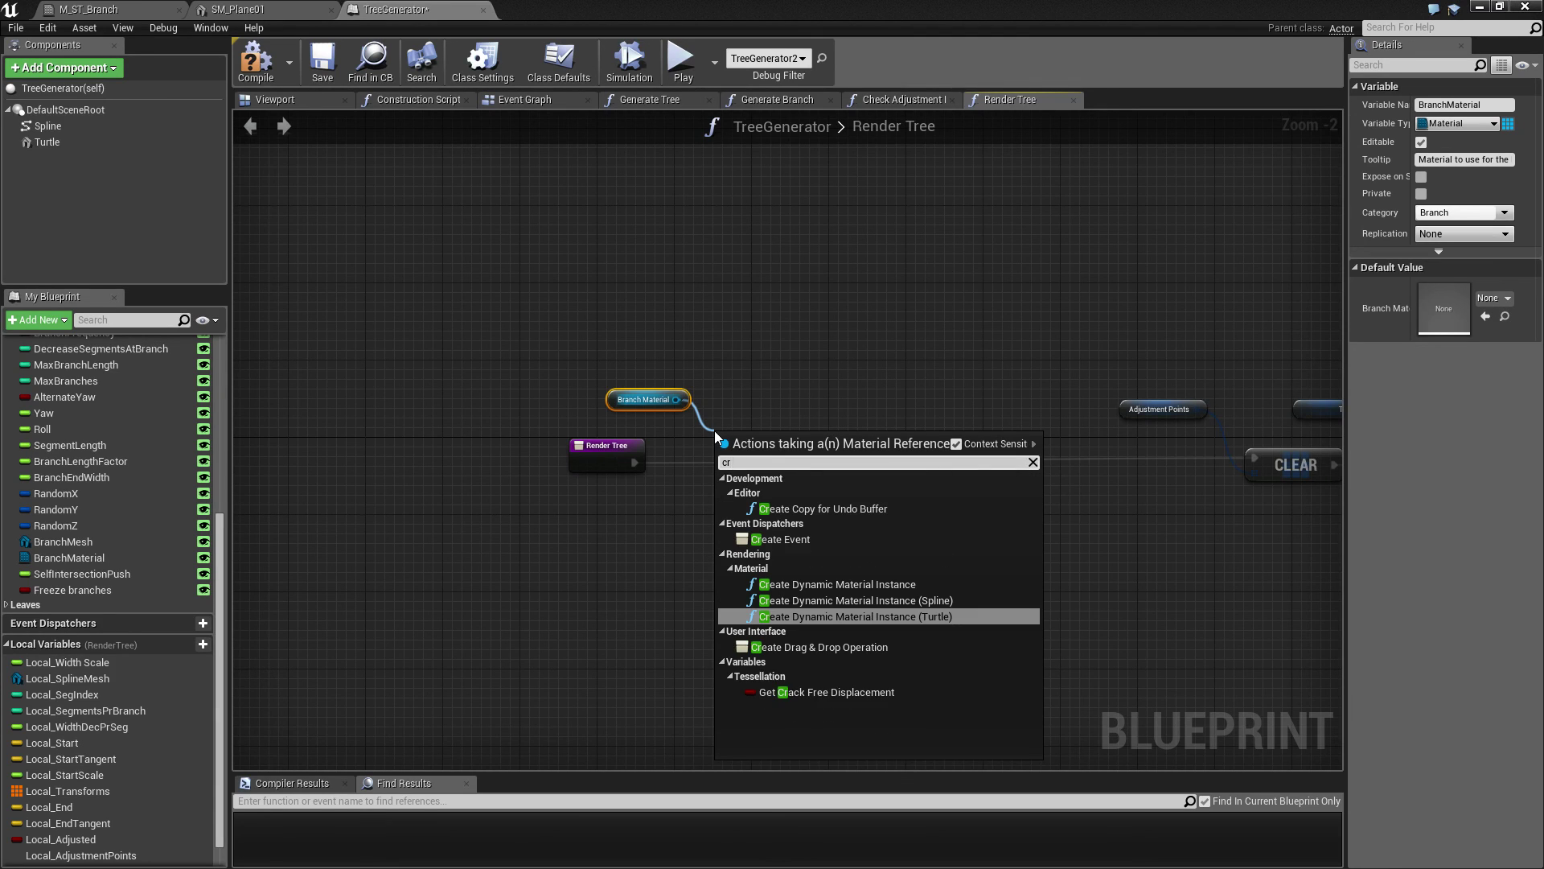
pyautogui.write('eate')
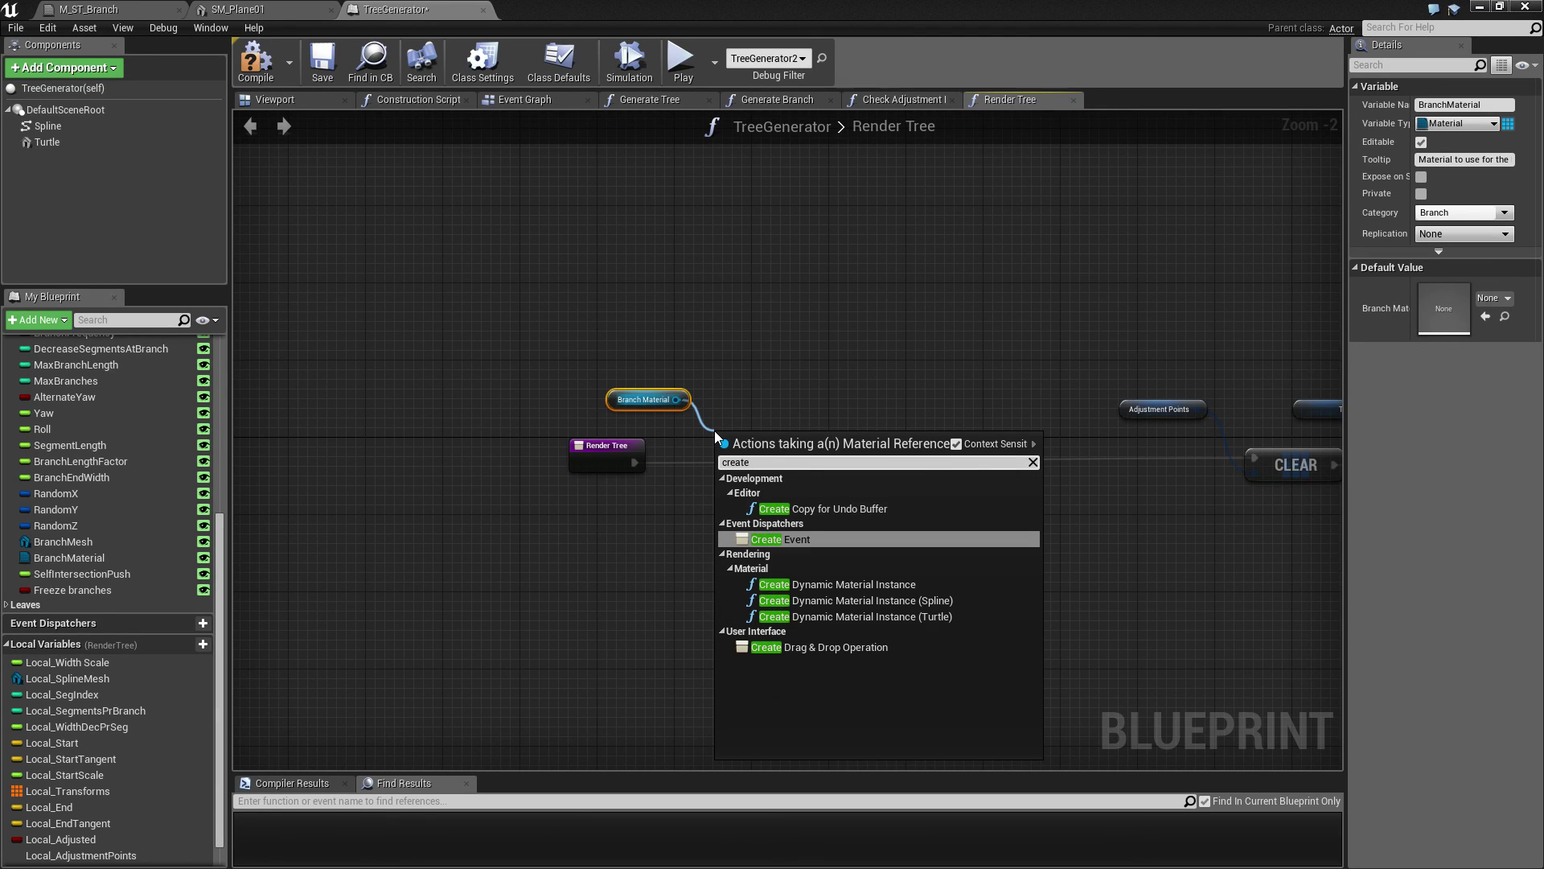
pyautogui.click(848, 584)
pyautogui.moveTo(783, 436); pyautogui.dragTo(783, 446)
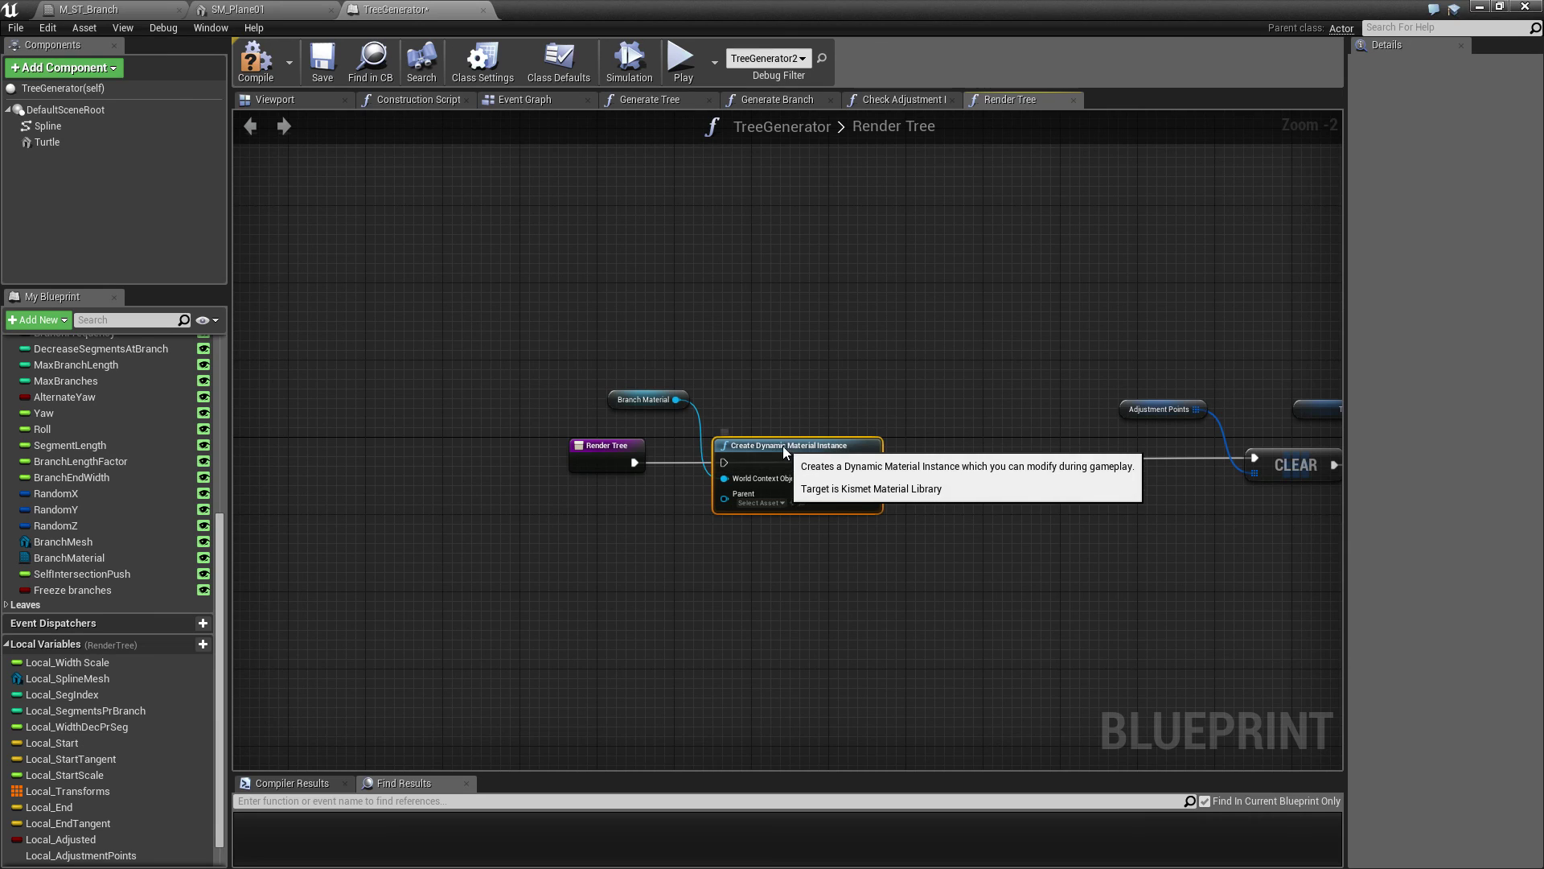
# Step: Connect the Render Tree execution output to Create Dynamic Material Instance and feed its Parent from a second BranchMaterial getter
pyautogui.moveTo(633, 463); pyautogui.dragTo(725, 463)
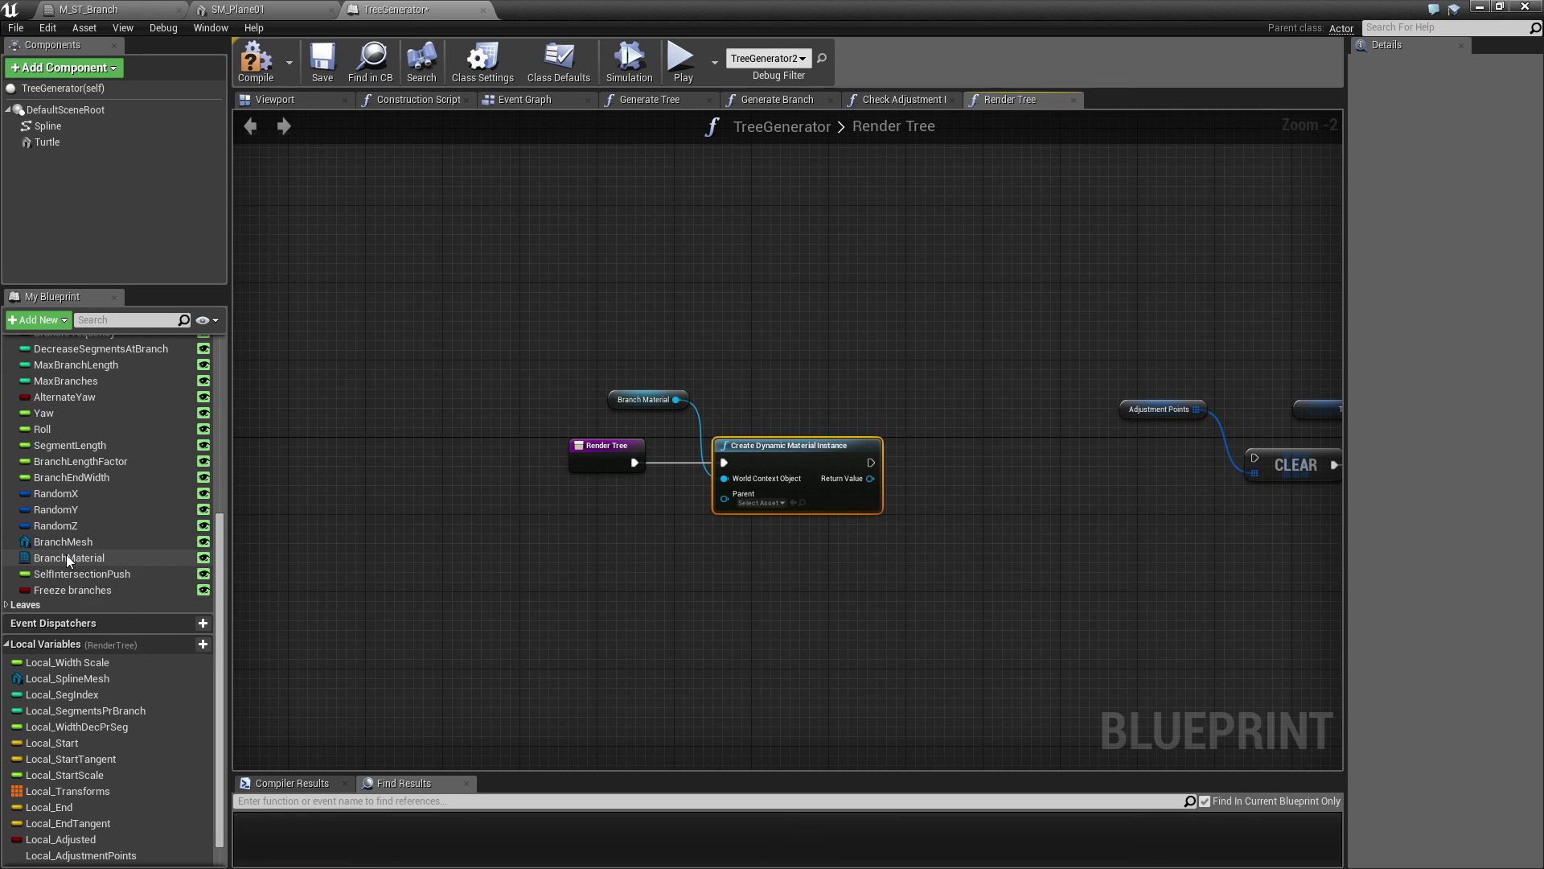
pyautogui.moveTo(66, 557); pyautogui.dragTo(723, 498)
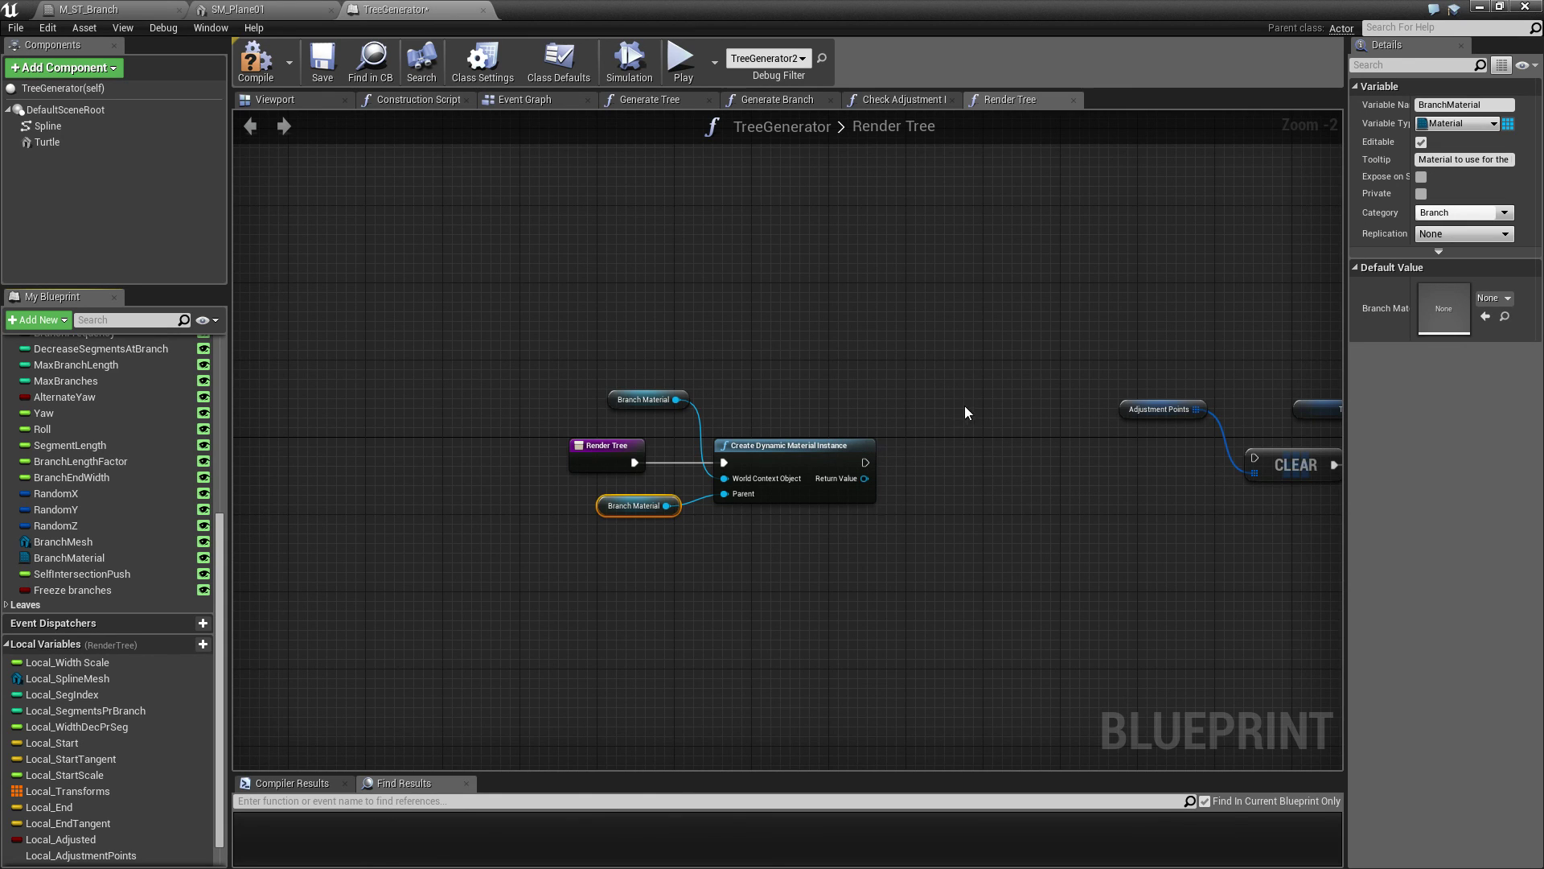
# Step: Promote the dynamic material instance's Return Value to a local variable named Local_DynBranchMat
pyautogui.moveTo(804, 574); pyautogui.dragTo(630, 564, button='right')
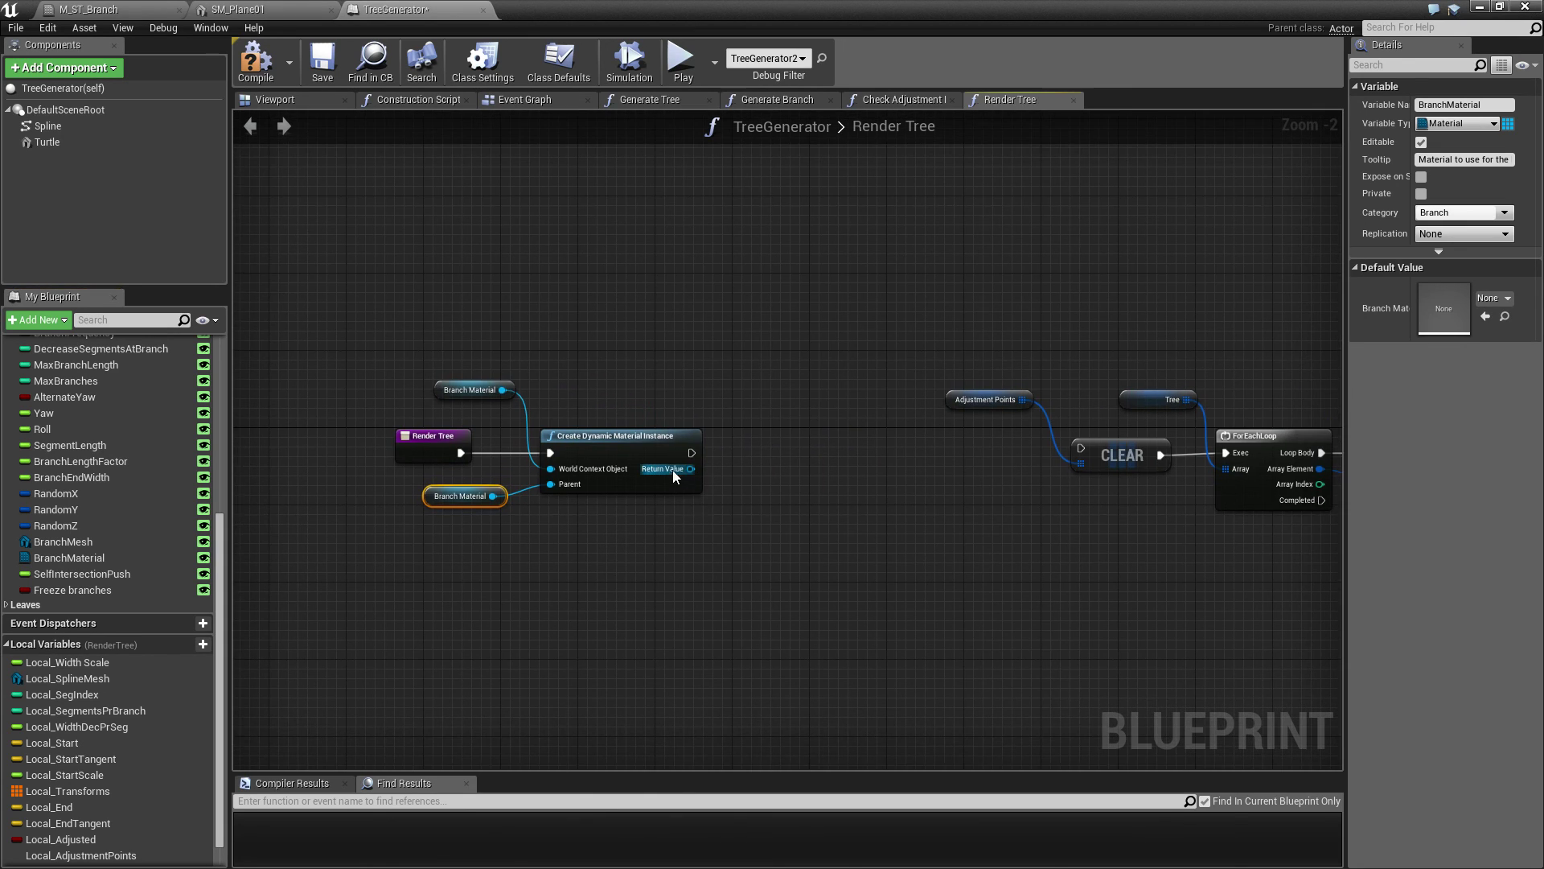
pyautogui.moveTo(691, 468); pyautogui.dragTo(751, 463)
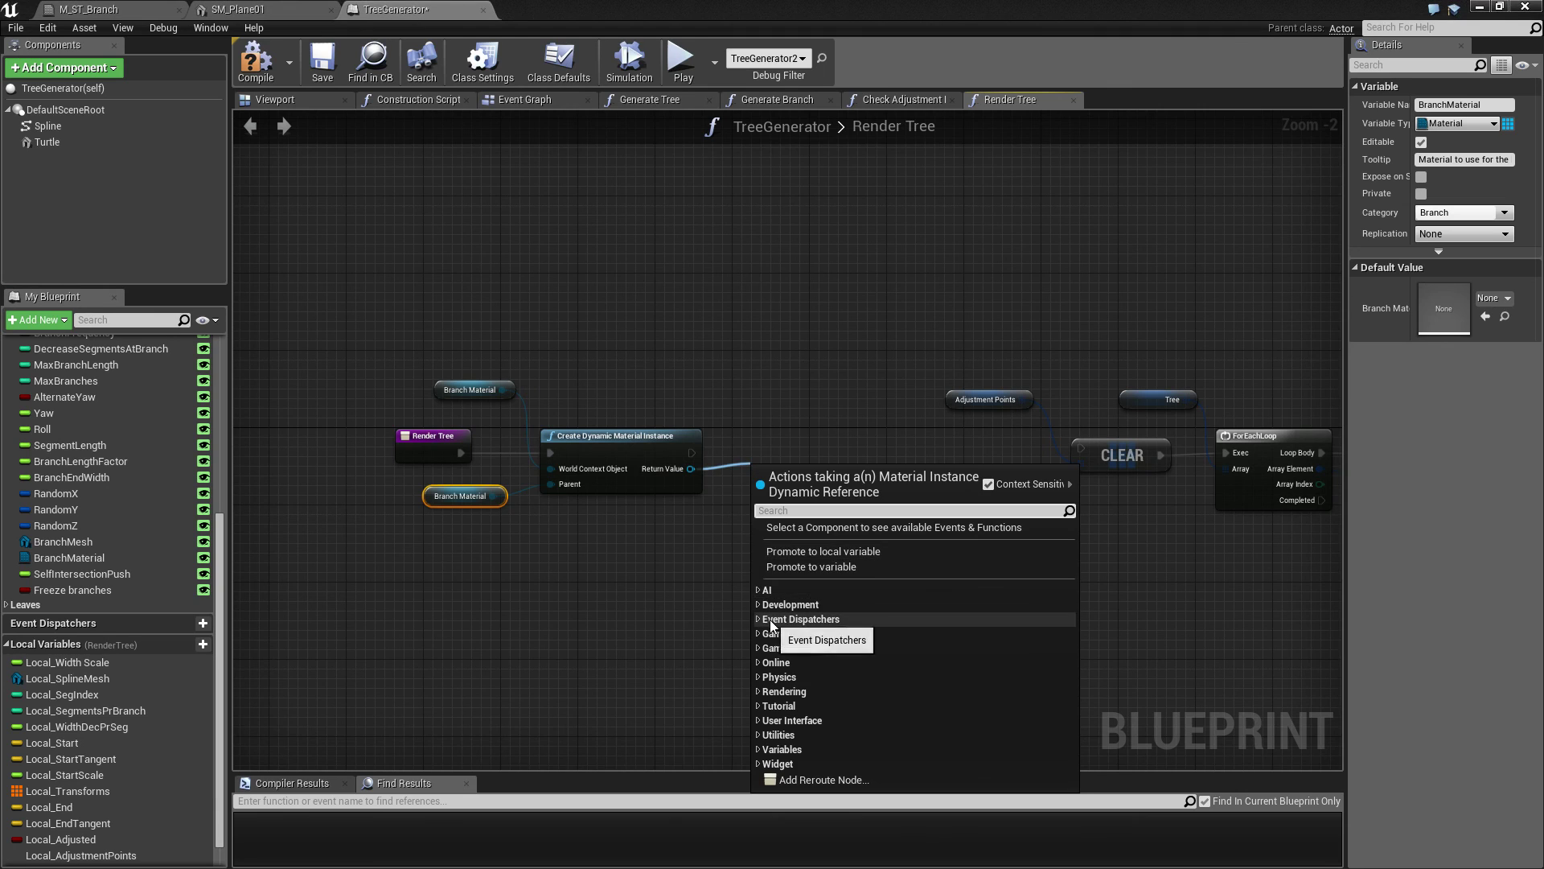
pyautogui.click(833, 551)
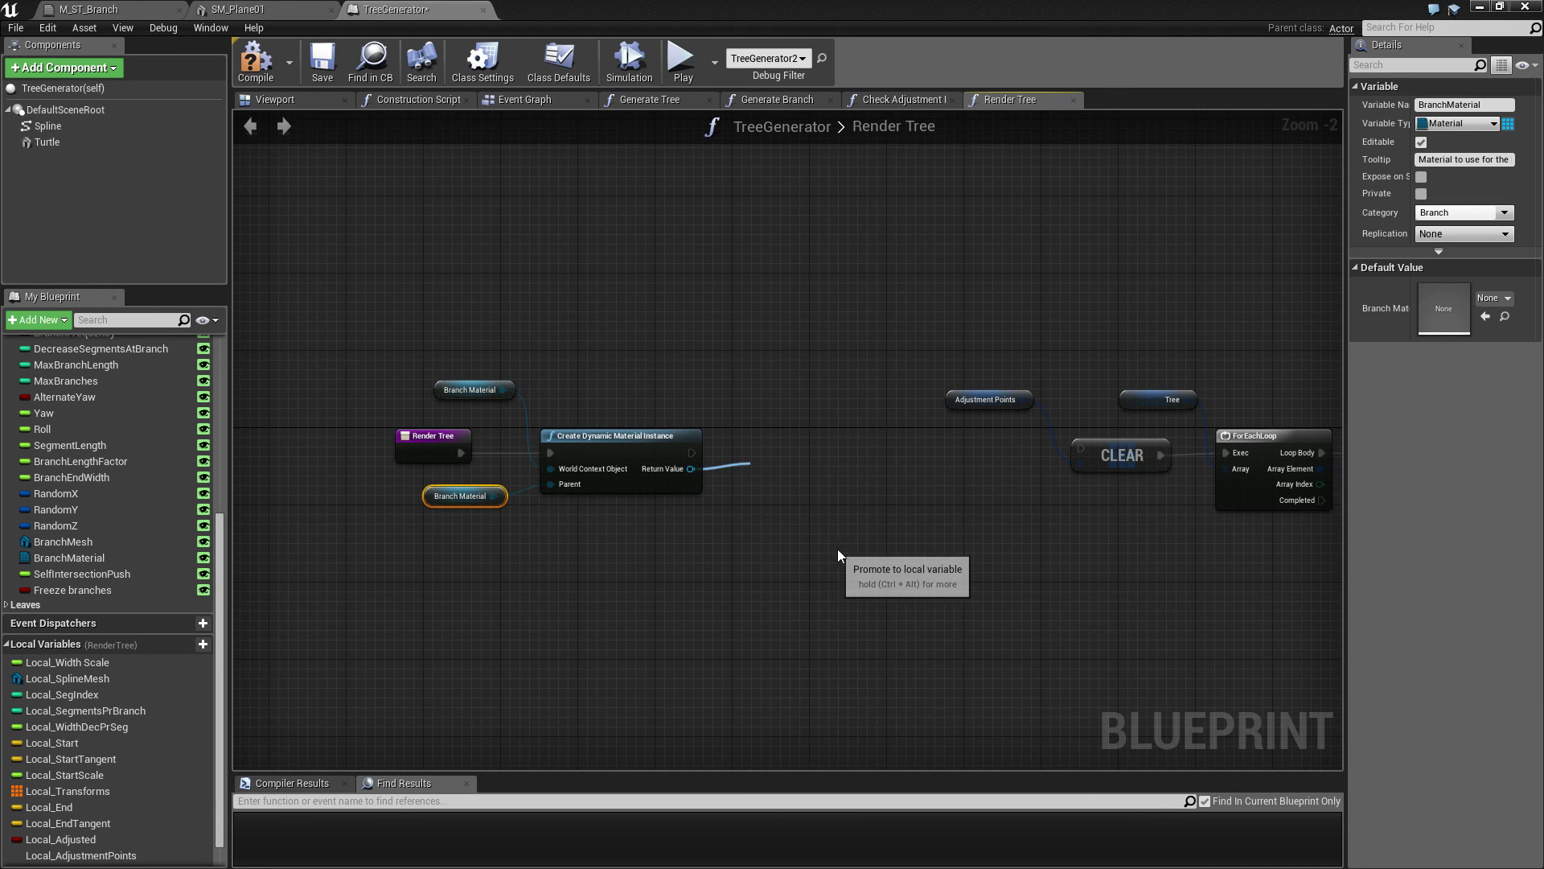
pyautogui.moveTo(795, 460); pyautogui.dragTo(784, 450)
pyautogui.click(48, 858)
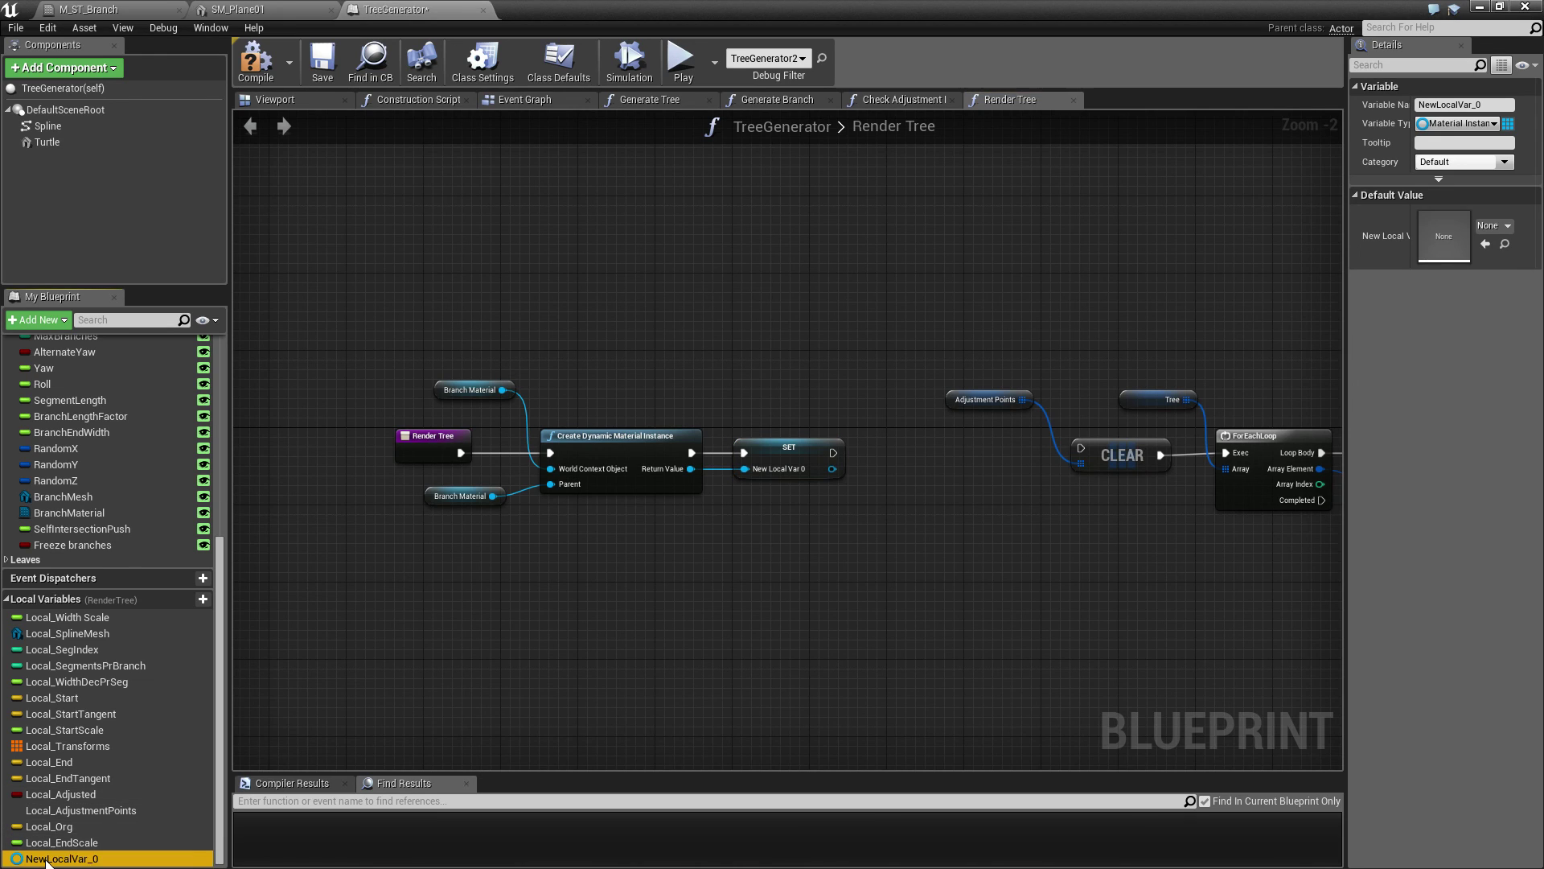
pyautogui.click(60, 858)
pyautogui.write('Local_Dyn')
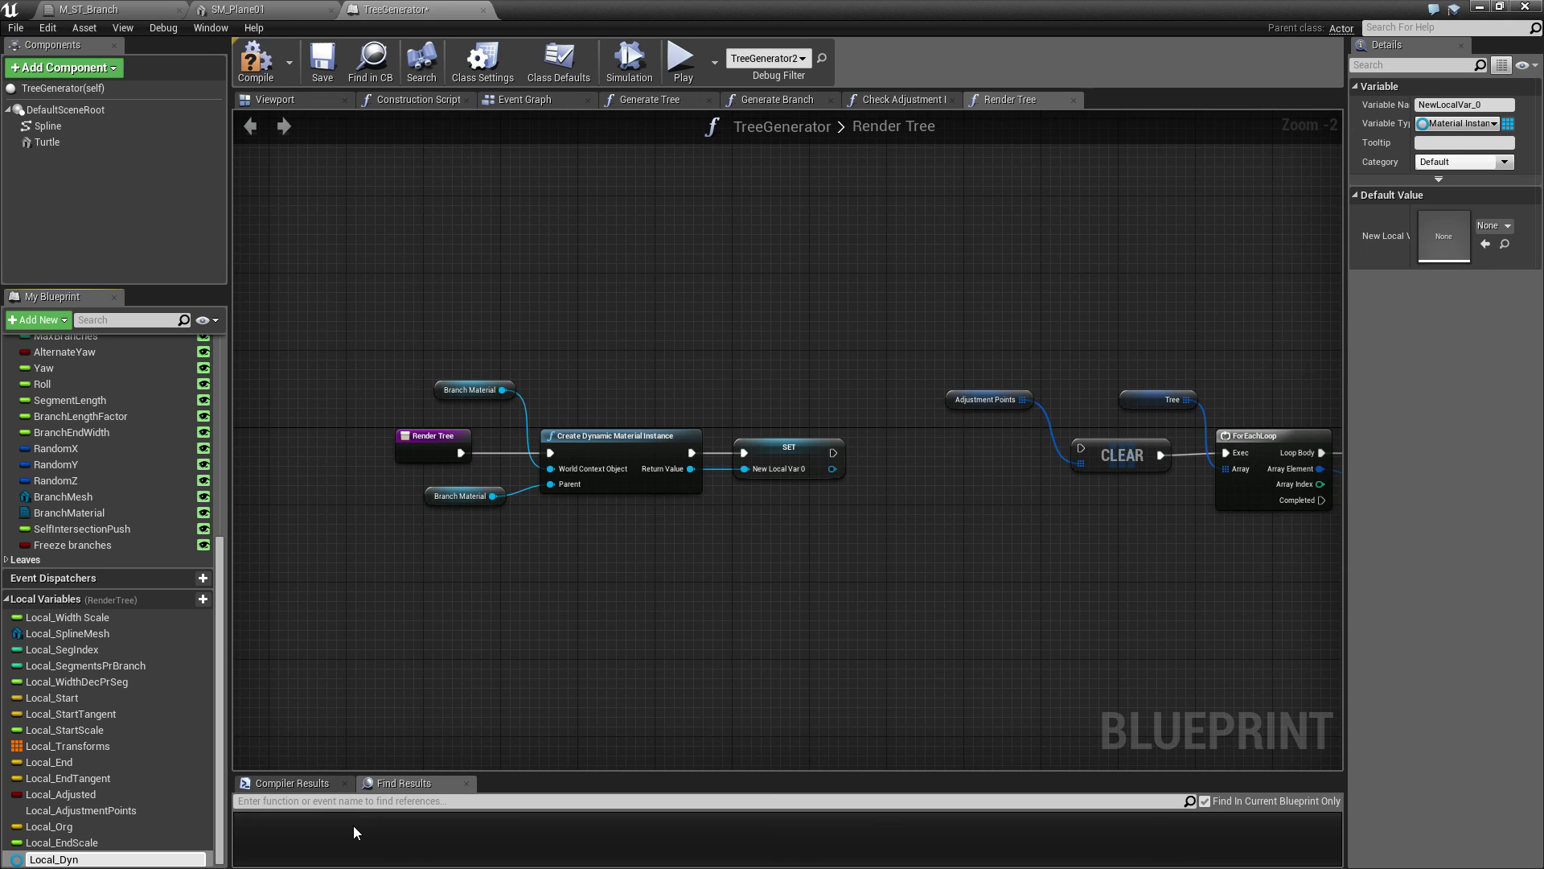
pyautogui.write('ranchMat')
pyautogui.press('Return')
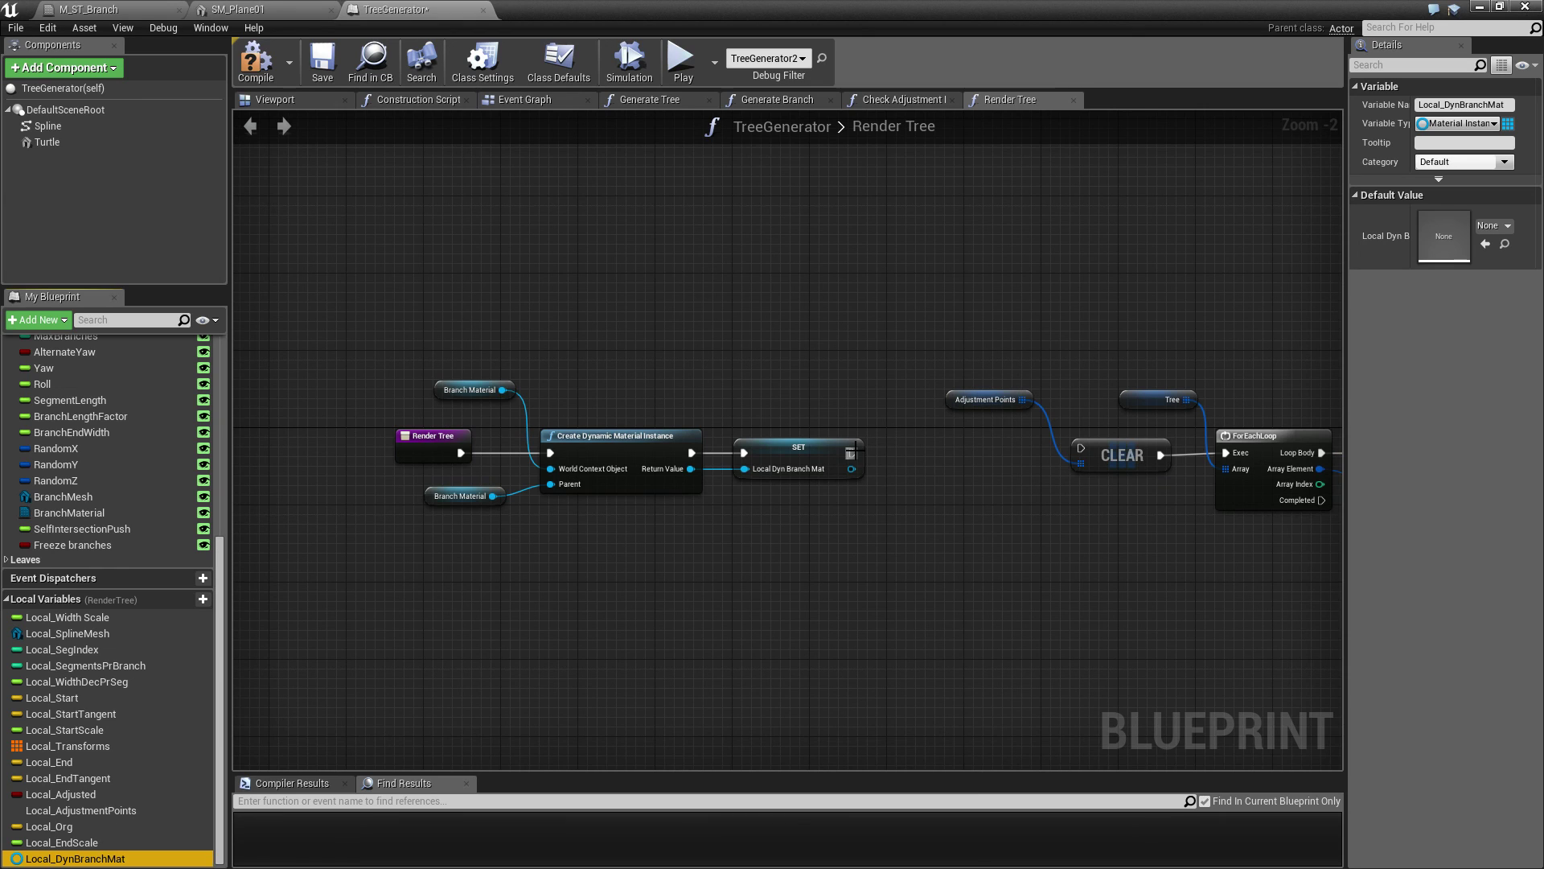
# Step: Connect the Local_DynBranchMat setter to the Clear node and frame the material nodes in a comment titled "Initialize Materials"
pyautogui.moveTo(853, 452); pyautogui.dragTo(1081, 448)
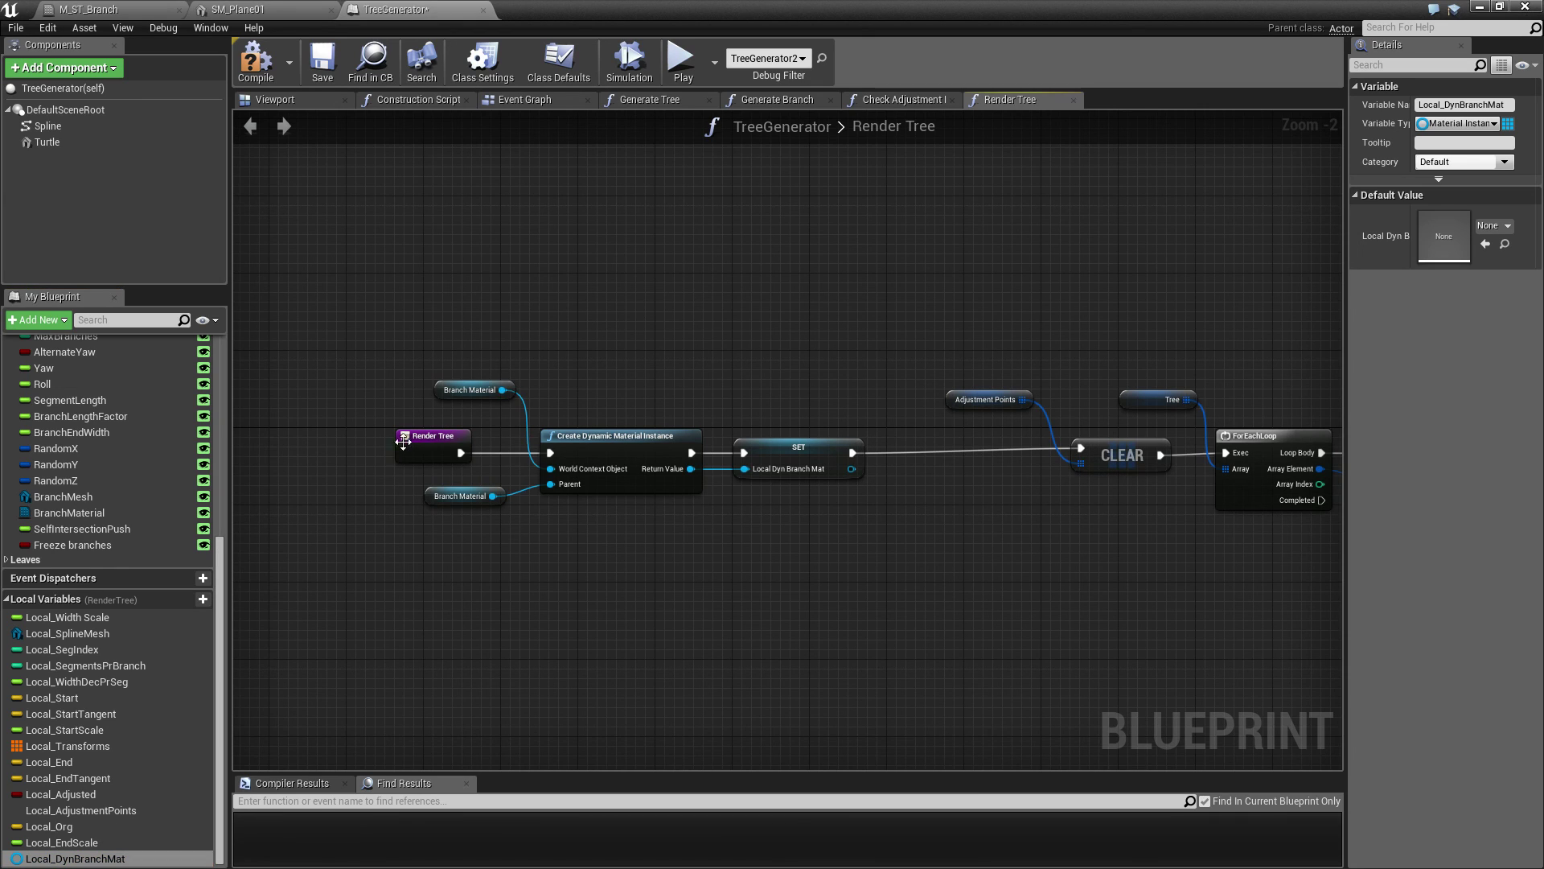
pyautogui.moveTo(403, 441); pyautogui.dragTo(346, 441)
pyautogui.moveTo(471, 360); pyautogui.dragTo(830, 572)
pyautogui.write('cIn')
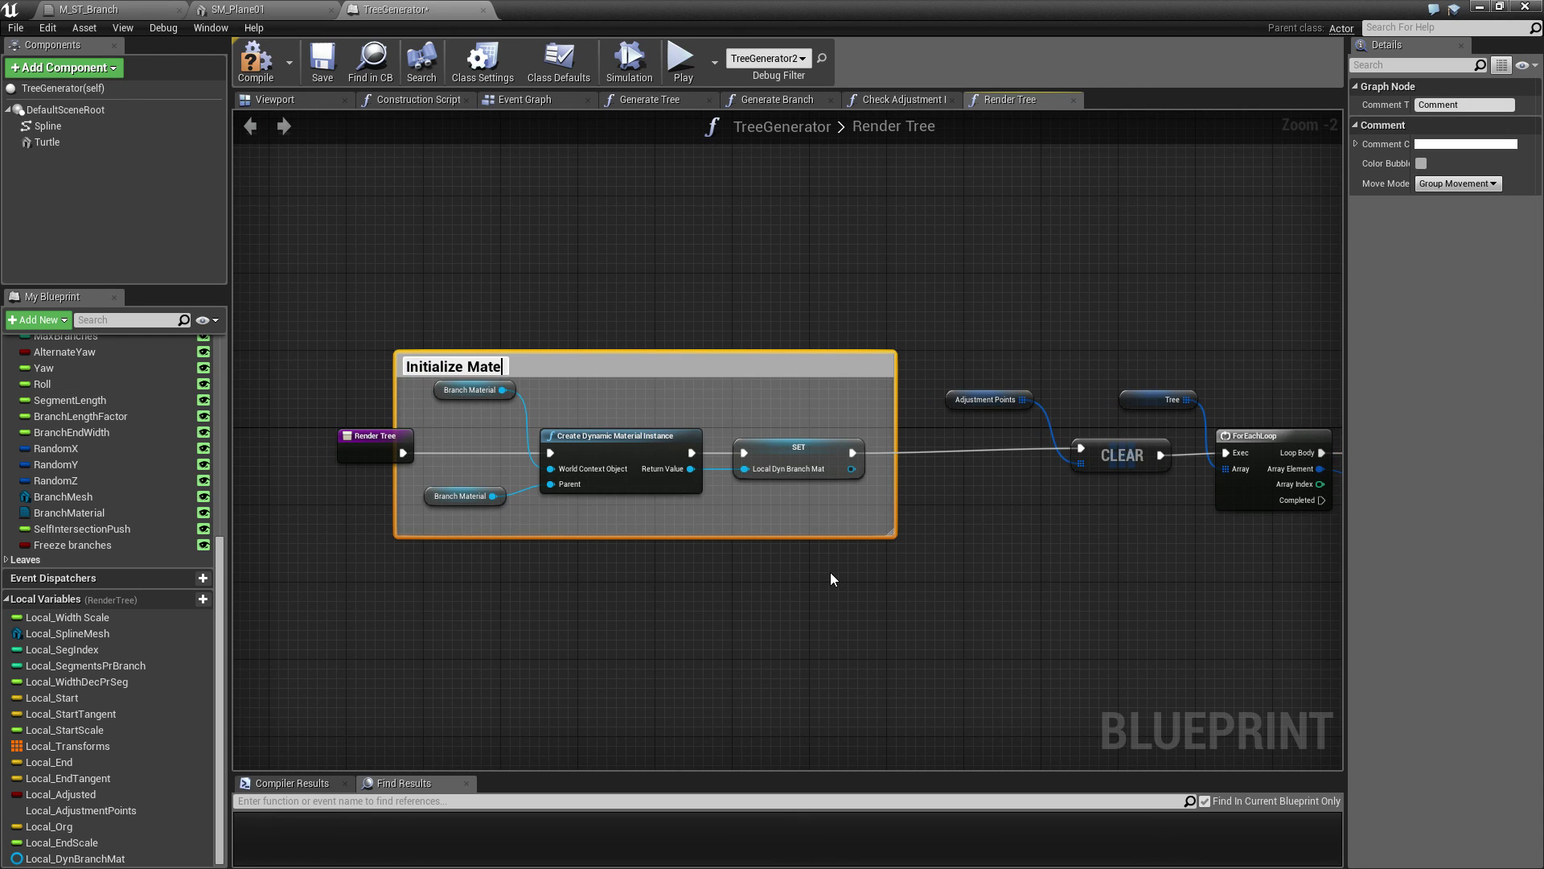
pyautogui.write('itialize Materials')
pyautogui.press('Return')
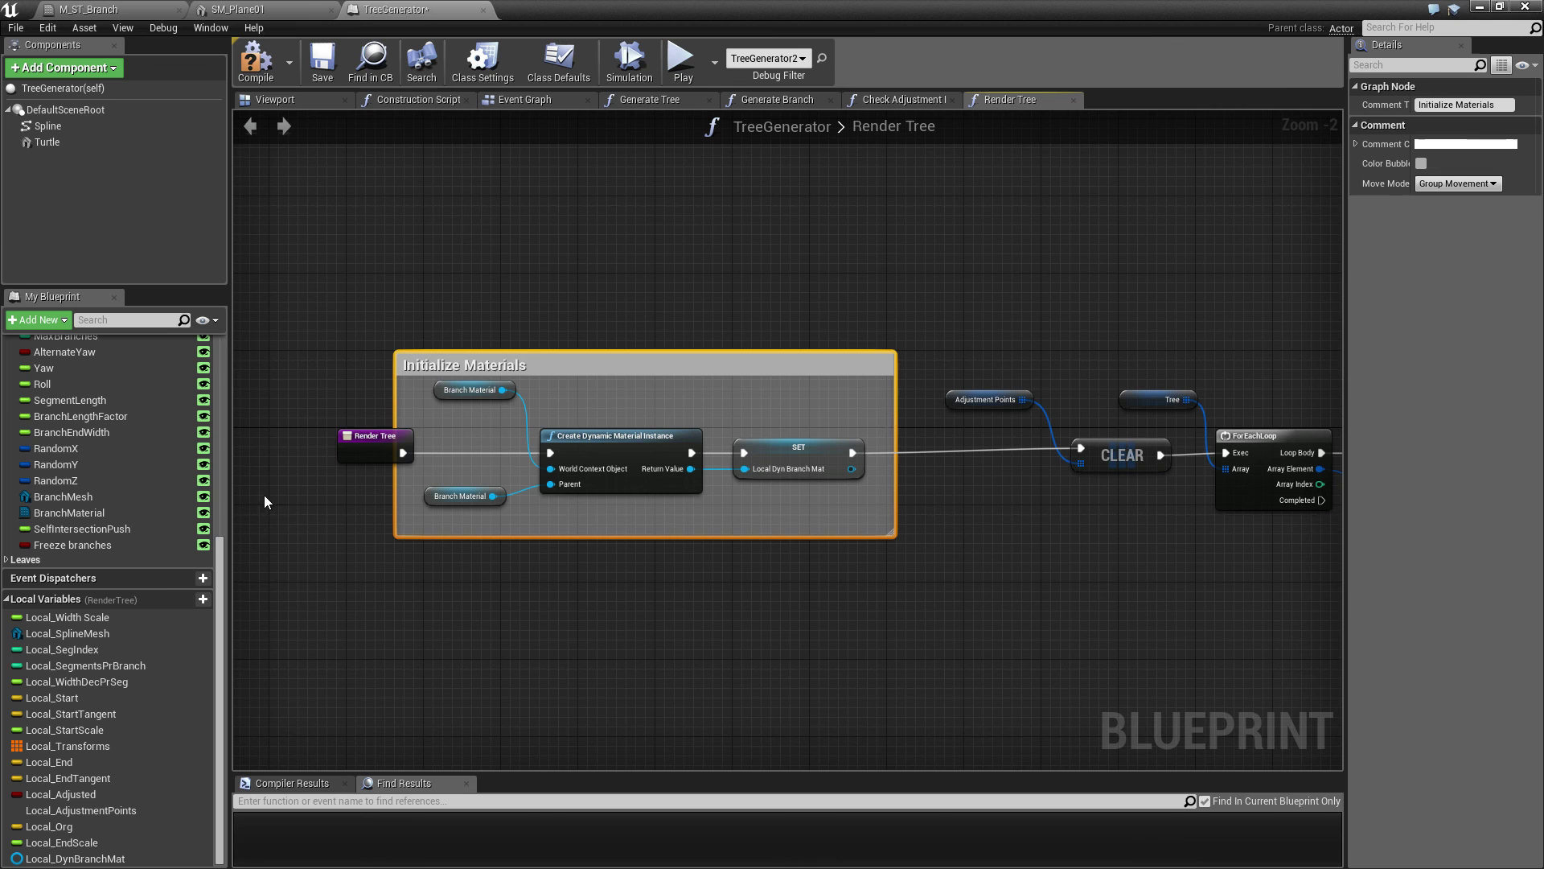
pyautogui.click(374, 442)
# Step: Place a Local_SplineMesh getter between Set End Scale and Paint Vertices Lerp Along Axis and create a Set Material node from it
pyautogui.scroll(-5, 1037, 561)
pyautogui.moveTo(1161, 609); pyautogui.dragTo(274, 530, button='right')
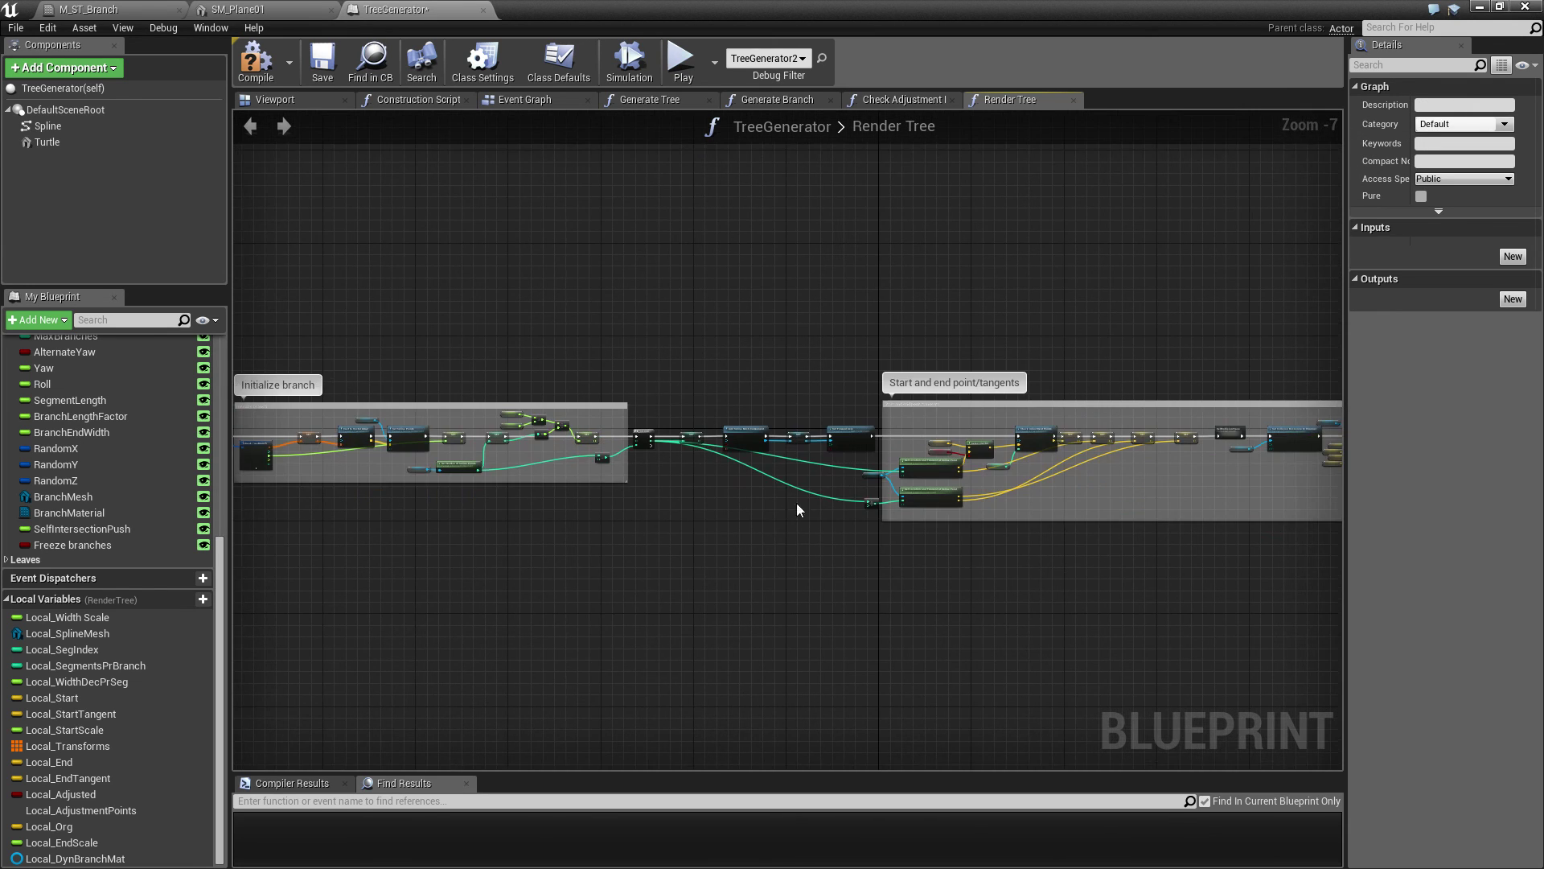
pyautogui.moveTo(796, 504); pyautogui.dragTo(234, 439, button='right')
pyautogui.scroll(-4, 954, 495)
pyautogui.moveTo(954, 495); pyautogui.dragTo(698, 488, button='right')
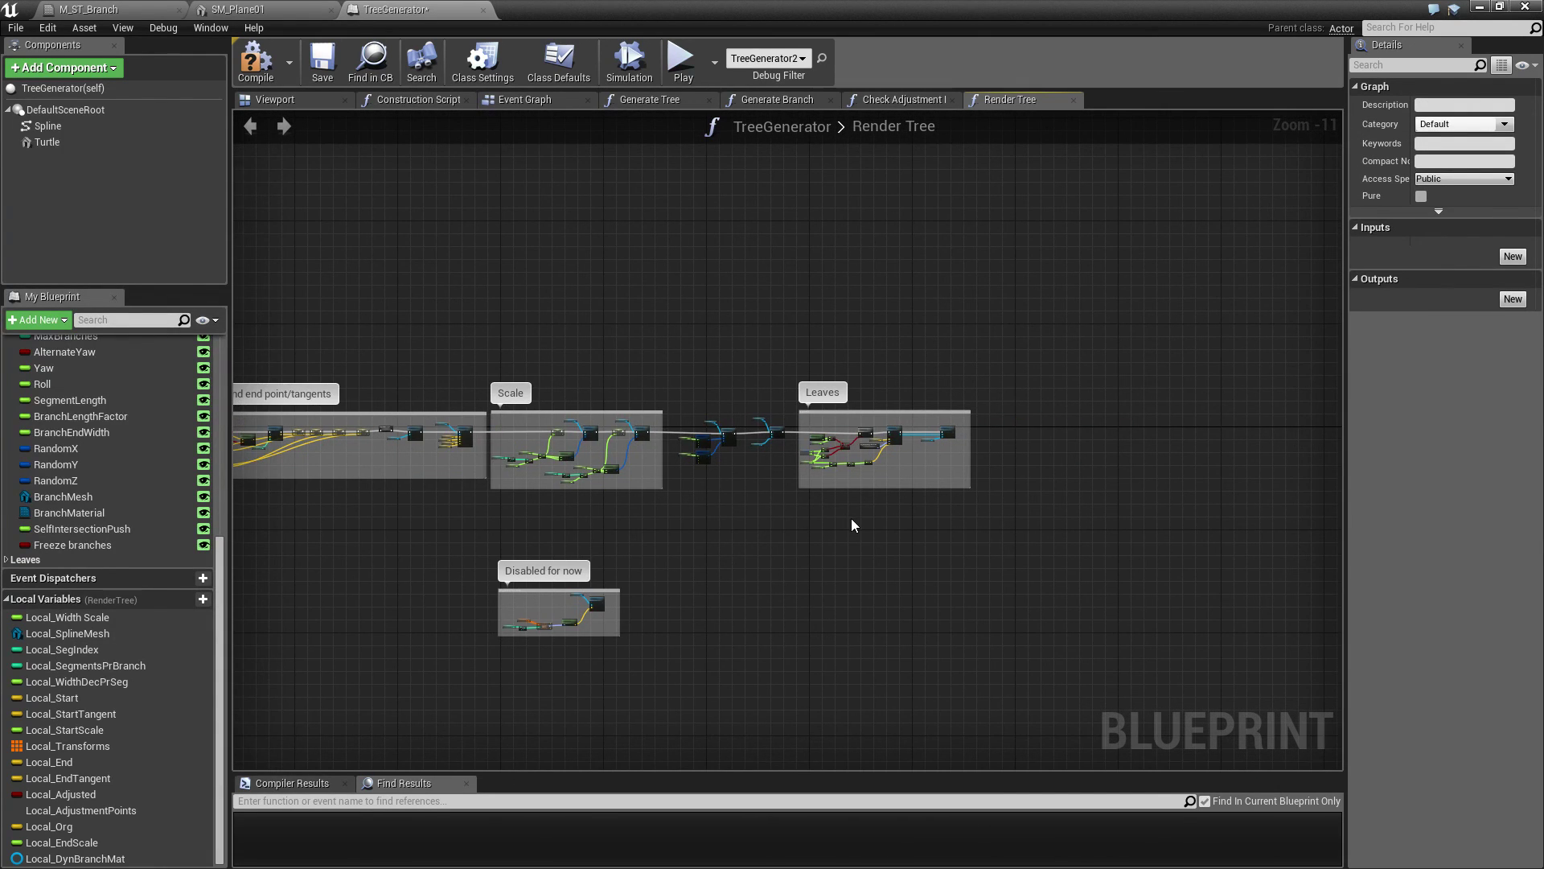
pyautogui.scroll(9, 776, 418)
pyautogui.moveTo(574, 610); pyautogui.dragTo(907, 569, button='right')
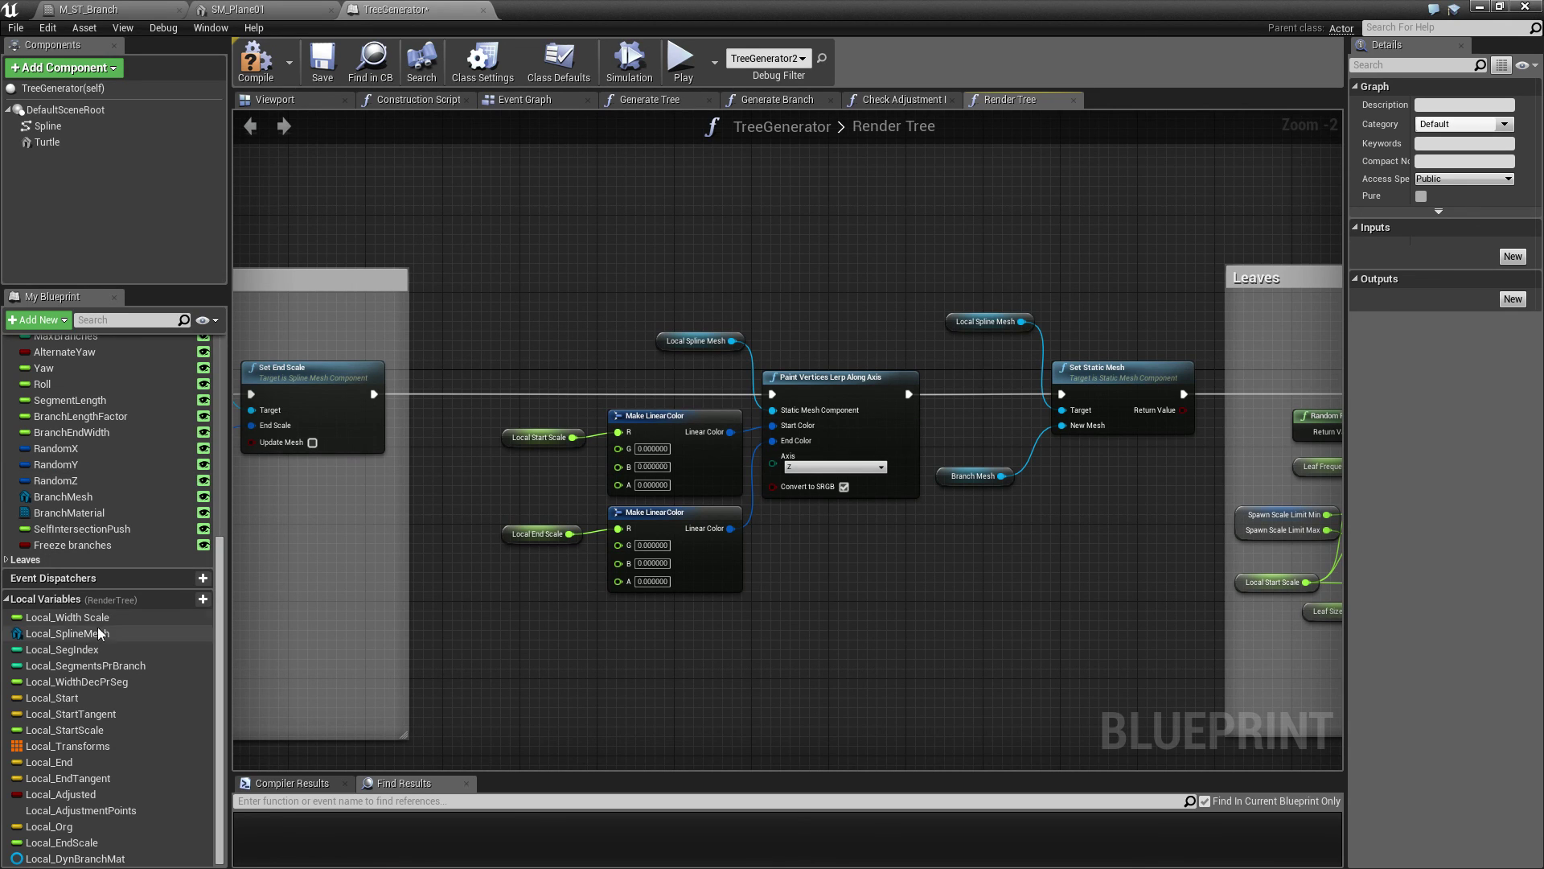
pyautogui.moveTo(68, 633); pyautogui.dragTo(534, 355)
pyautogui.click(447, 355)
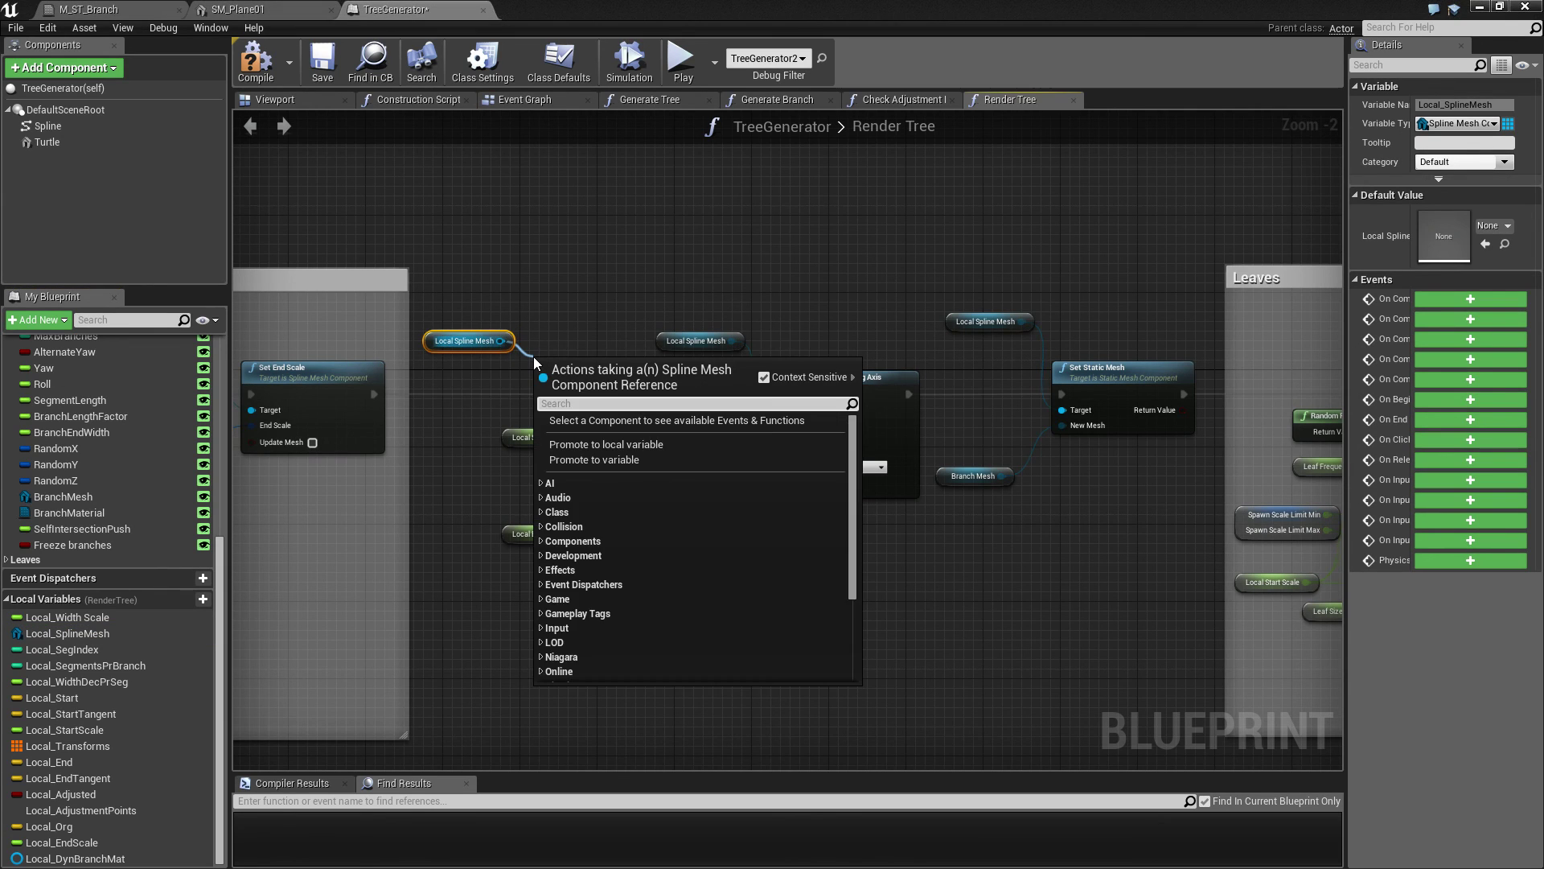
pyautogui.write('set material')
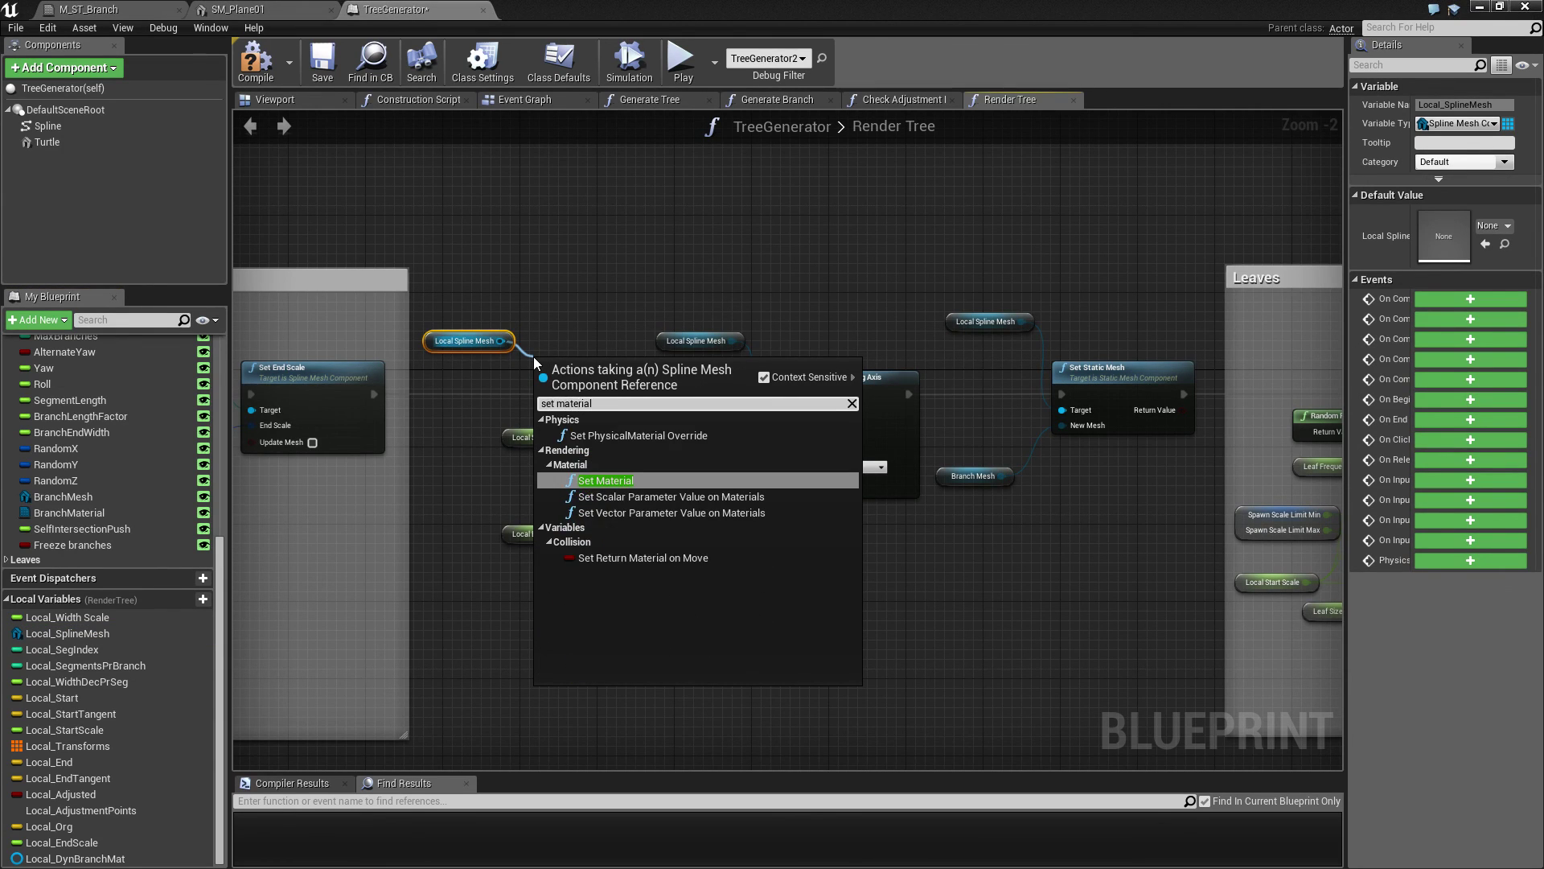
pyautogui.press('Return')
# Step: Wire Set Material's execution between Set End Scale and Paint Vertices Lerp Along Axis, and move it with its getter above the chain
pyautogui.moveTo(373, 394); pyautogui.dragTo(541, 394)
pyautogui.moveTo(653, 394); pyautogui.dragTo(771, 394)
pyautogui.scroll(-3, 679, 446)
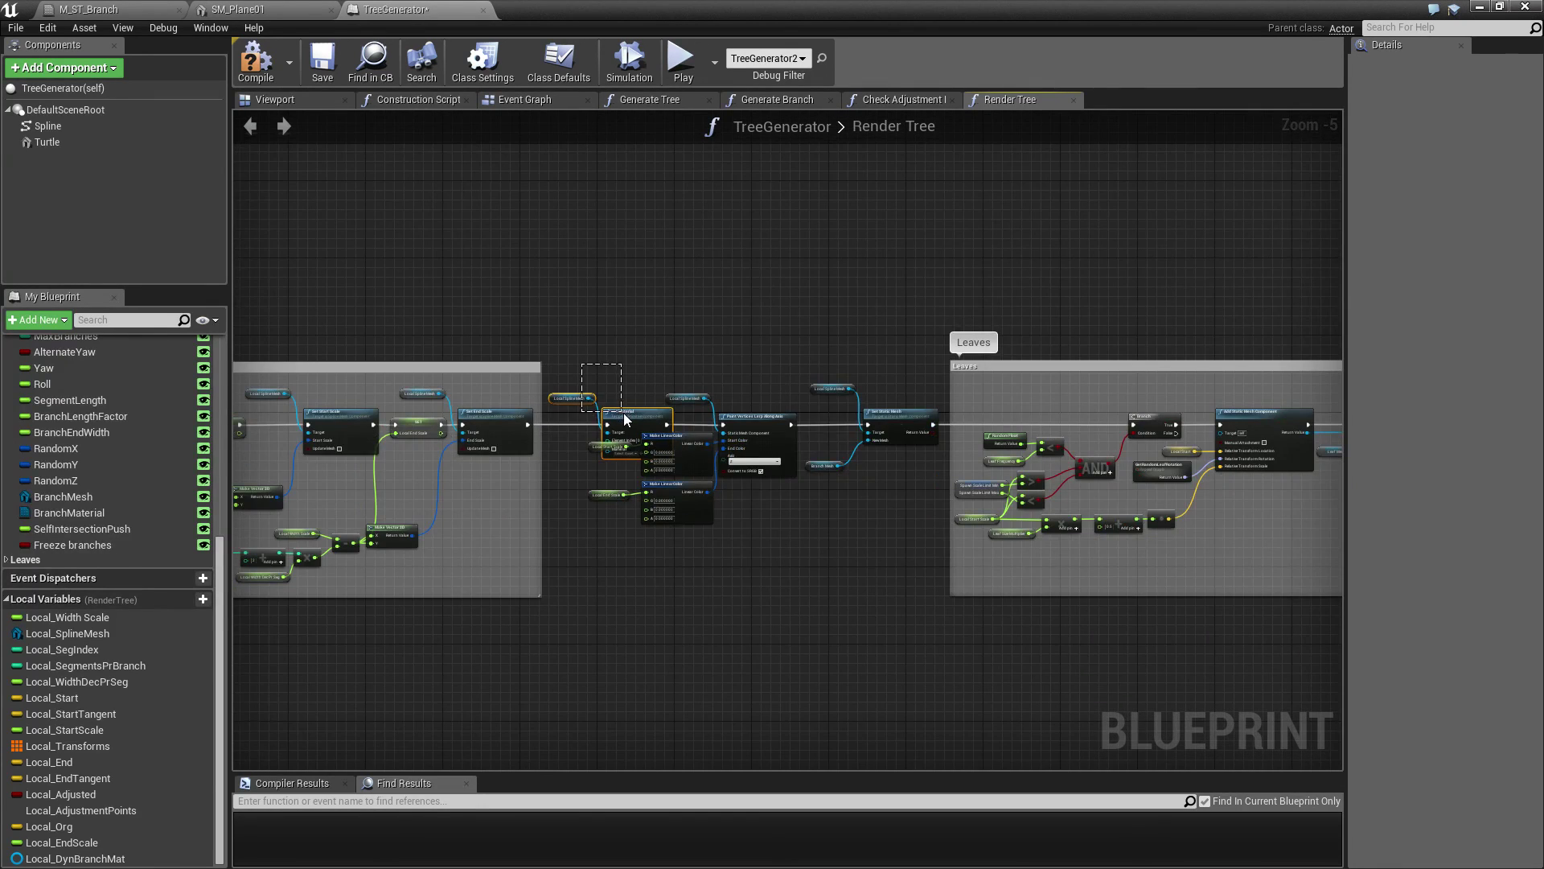
pyautogui.moveTo(624, 413); pyautogui.dragTo(571, 306)
pyautogui.scroll(-5, 717, 326)
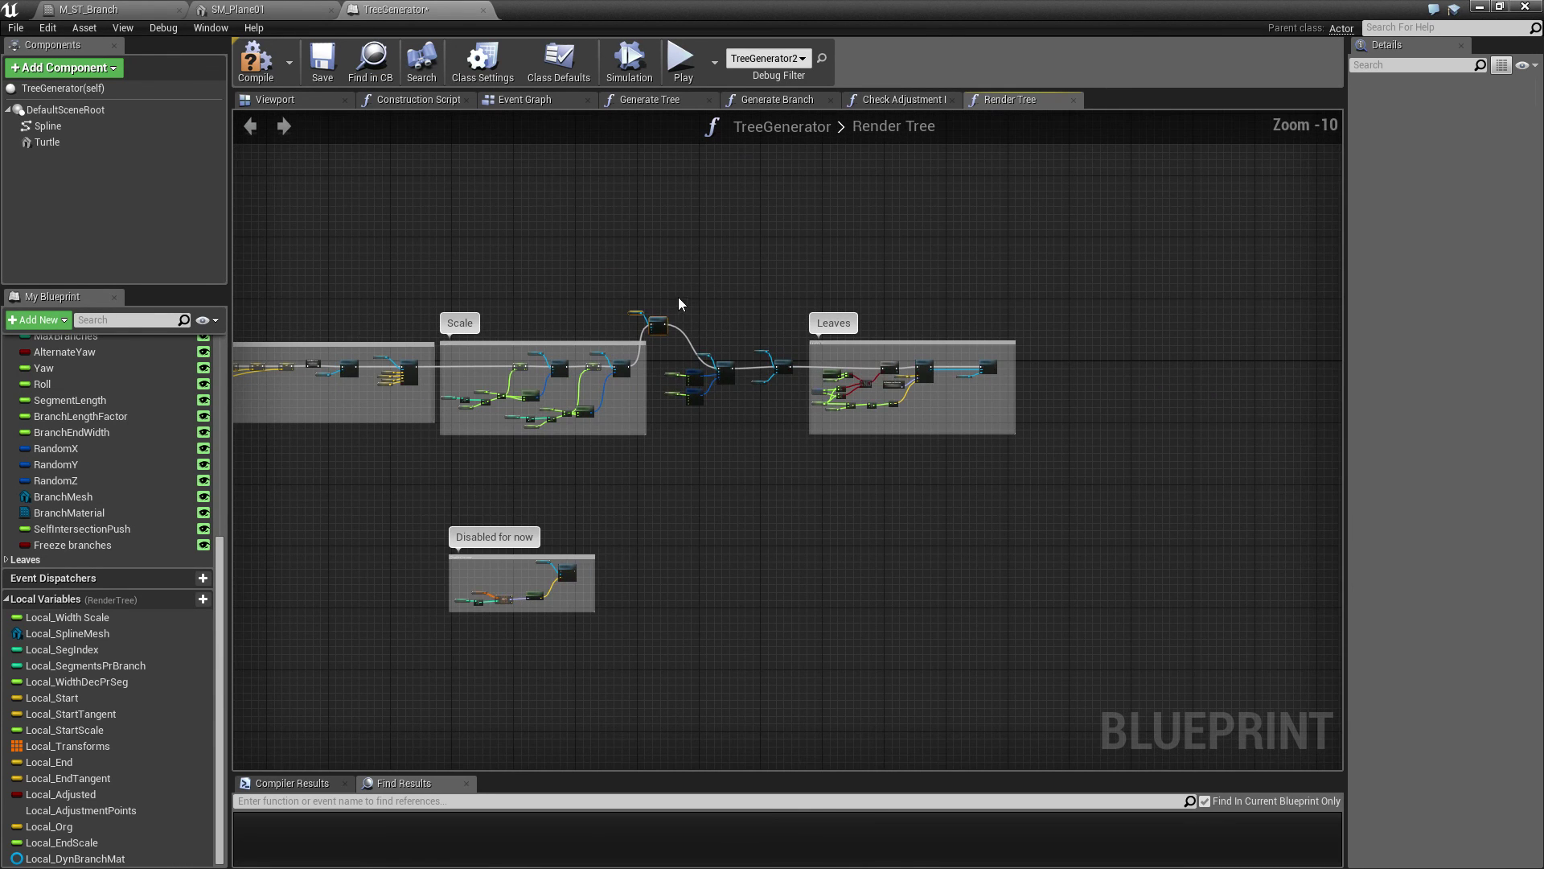
# Step: Shift the vertex painting, Set Static Mesh and Leaves nodes slightly to the right, away from the Scale group
pyautogui.moveTo(682, 301); pyautogui.dragTo(1070, 476)
pyautogui.press('Right')
pyautogui.press('Right')
pyautogui.press('Right')
pyautogui.press('Right')
pyautogui.press('Right')
pyautogui.press('Right')
pyautogui.press('Right')
pyautogui.press('Right')
pyautogui.press('Right')
pyautogui.press('Right')
pyautogui.press('Right')
pyautogui.press('Right')
pyautogui.press('Right')
pyautogui.press('Right')
pyautogui.press('Right')
pyautogui.press('Right')
pyautogui.press('Right')
pyautogui.press('Right')
pyautogui.press('Right')
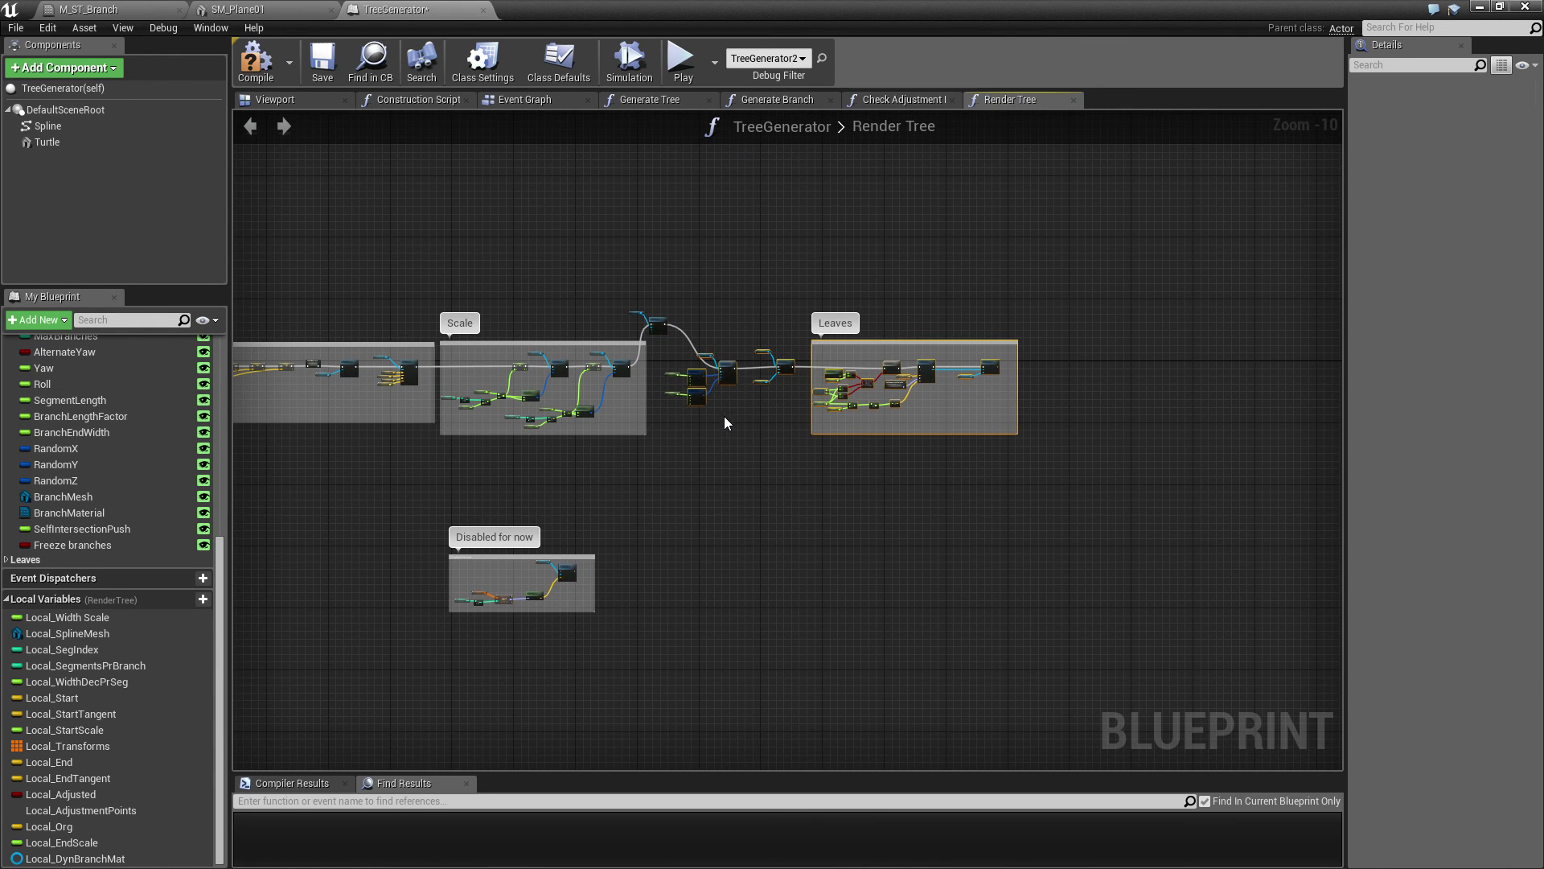
# Step: Move the Local Start Scale and Local End Scale getters close to their Make LinearColor nodes
pyautogui.scroll(8, 668, 390)
pyautogui.moveTo(676, 305); pyautogui.dragTo(767, 462)
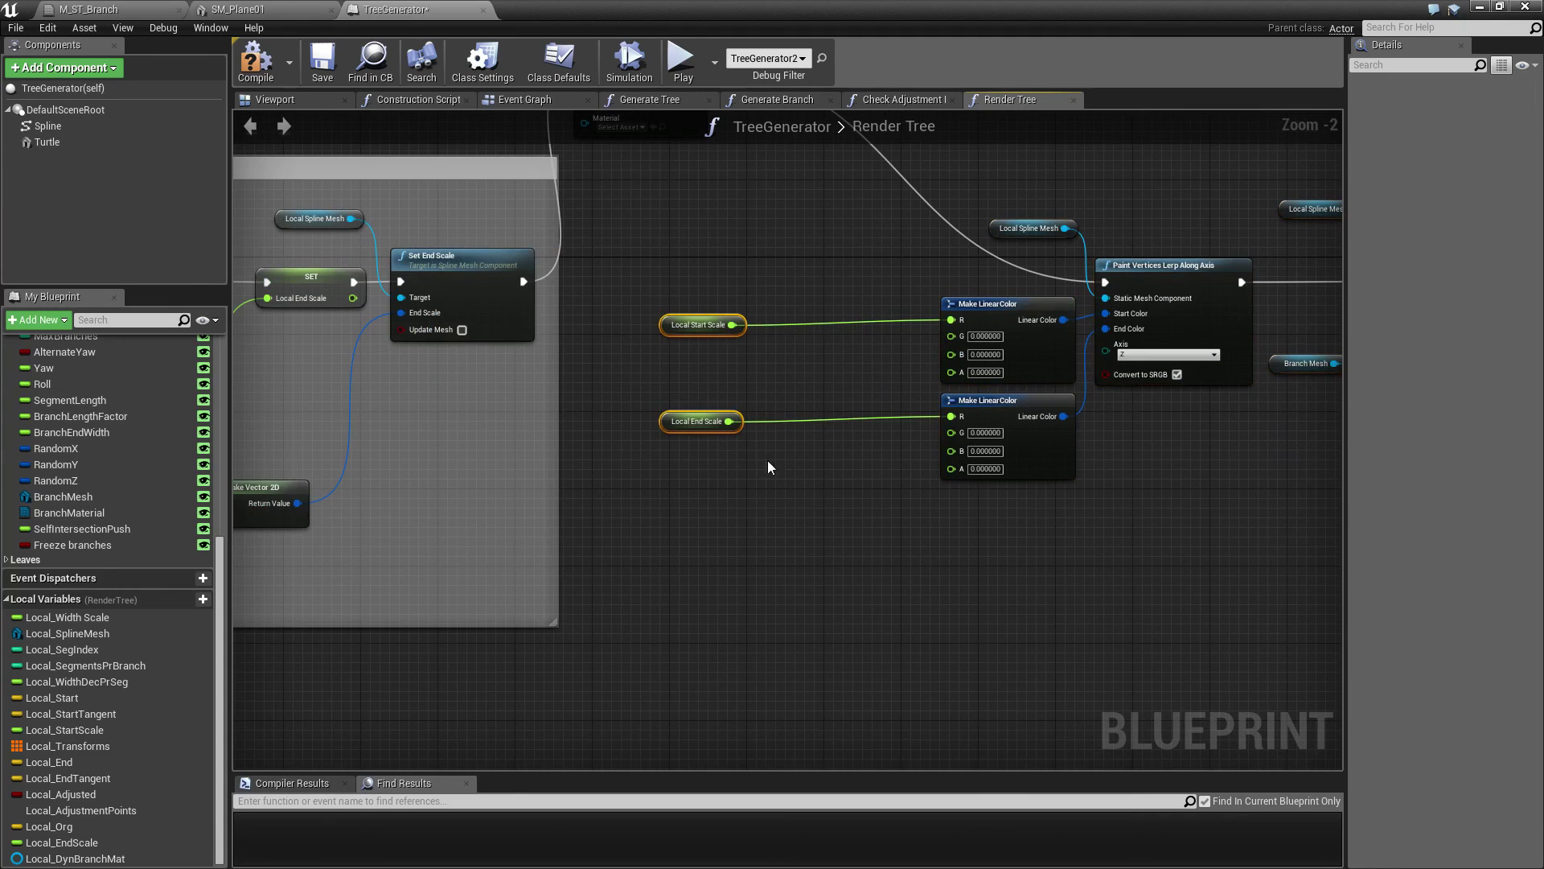
pyautogui.press('Right')
pyautogui.press('Right')
pyautogui.press('Right')
pyautogui.press('Right')
pyautogui.press('Right')
pyautogui.press('Right')
pyautogui.press('Right')
pyautogui.press('Right')
pyautogui.press('Right')
pyautogui.press('Right')
pyautogui.press('Right')
pyautogui.press('Right')
pyautogui.press('Right')
pyautogui.press('Right')
pyautogui.press('Right')
pyautogui.press('Right')
pyautogui.press('Right')
pyautogui.press('Right')
pyautogui.press('Right')
pyautogui.press('Right')
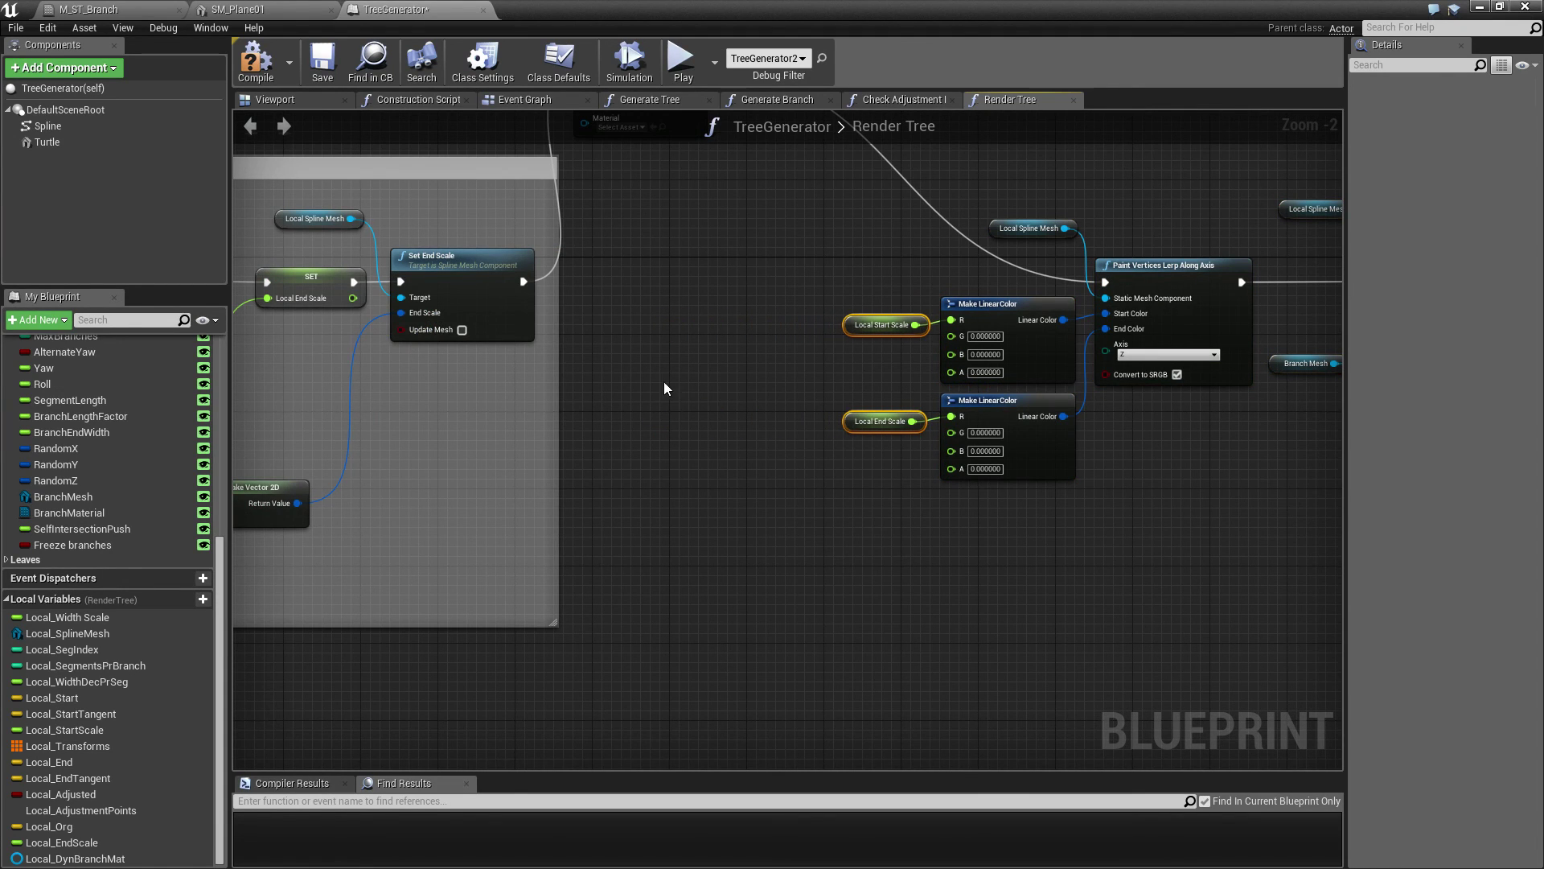
# Step: Align Set Material and its getter with the execution line after Set End Scale and feed its Material from Local_DynBranchMat
pyautogui.moveTo(692, 359); pyautogui.dragTo(705, 653, button='right')
pyautogui.moveTo(492, 265); pyautogui.dragTo(673, 391)
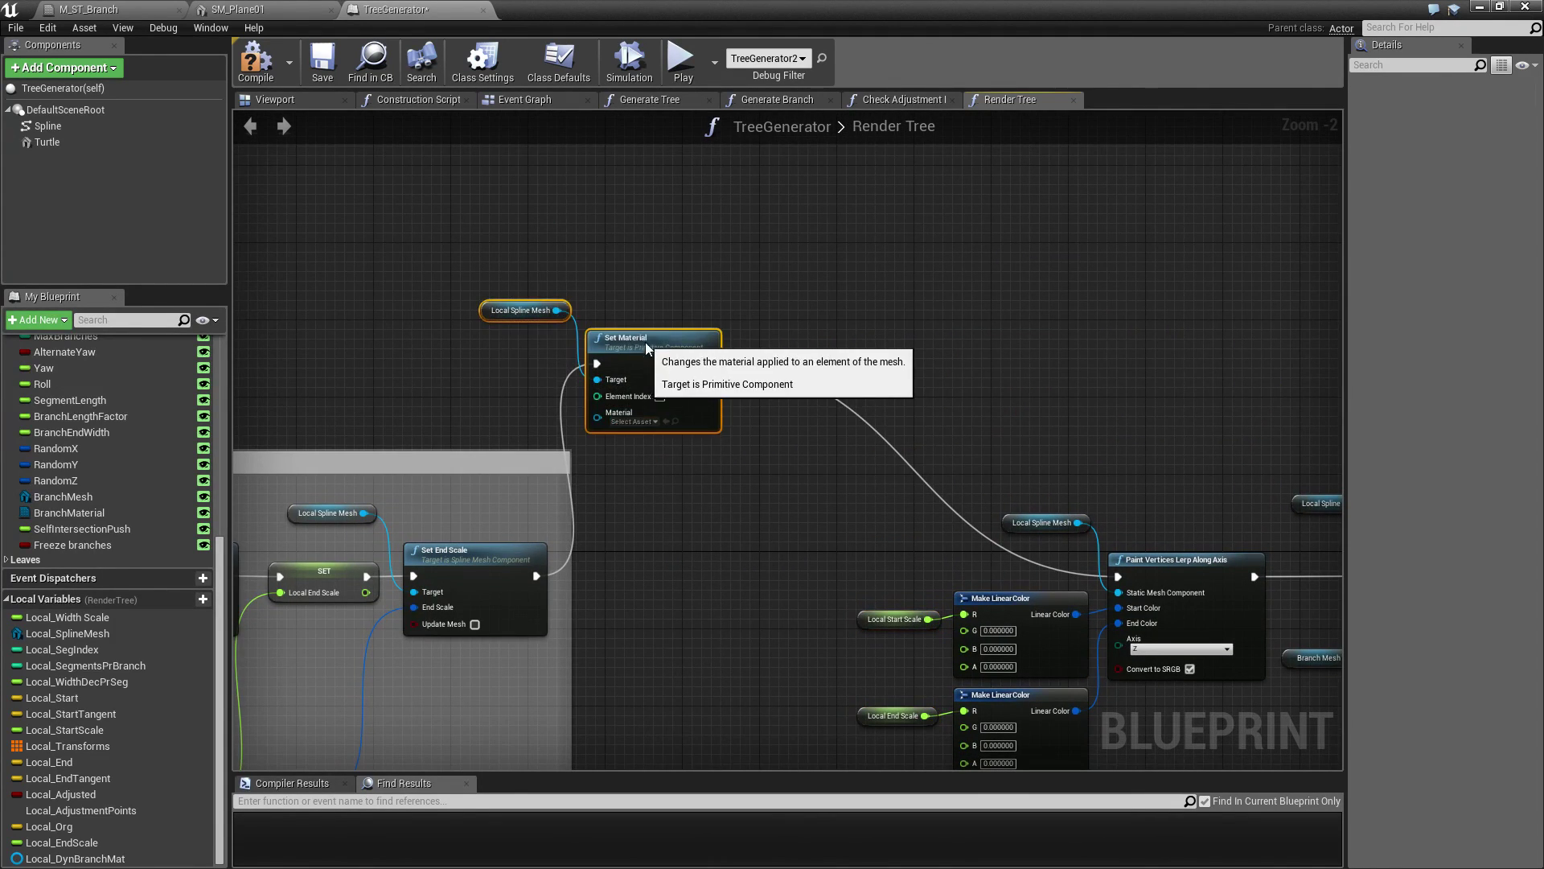
pyautogui.moveTo(645, 341); pyautogui.dragTo(756, 555)
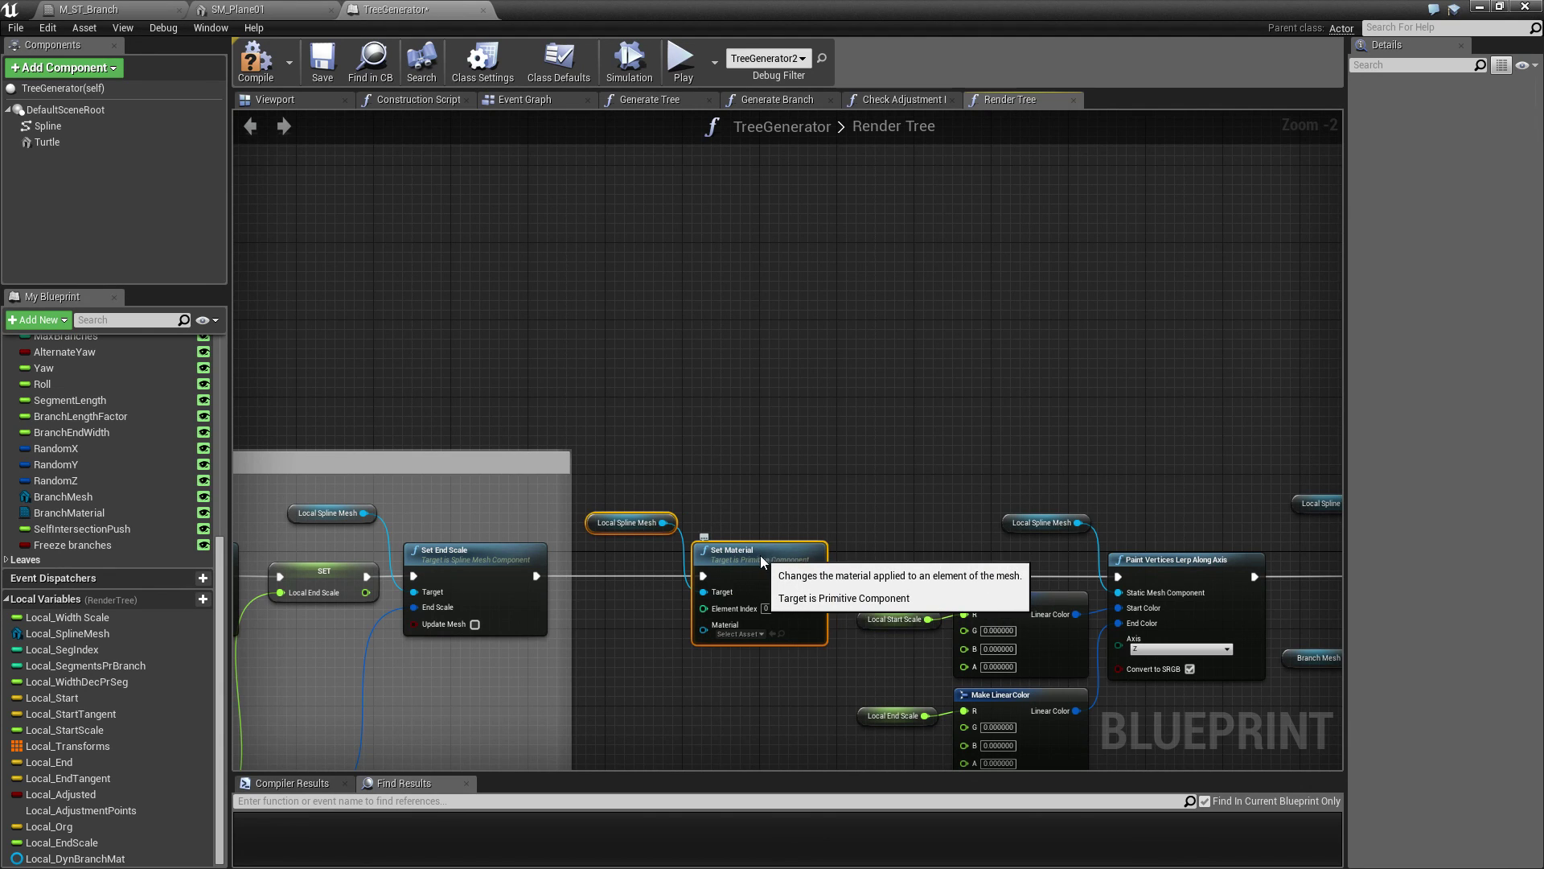
pyautogui.moveTo(748, 677); pyautogui.dragTo(769, 562, button='right')
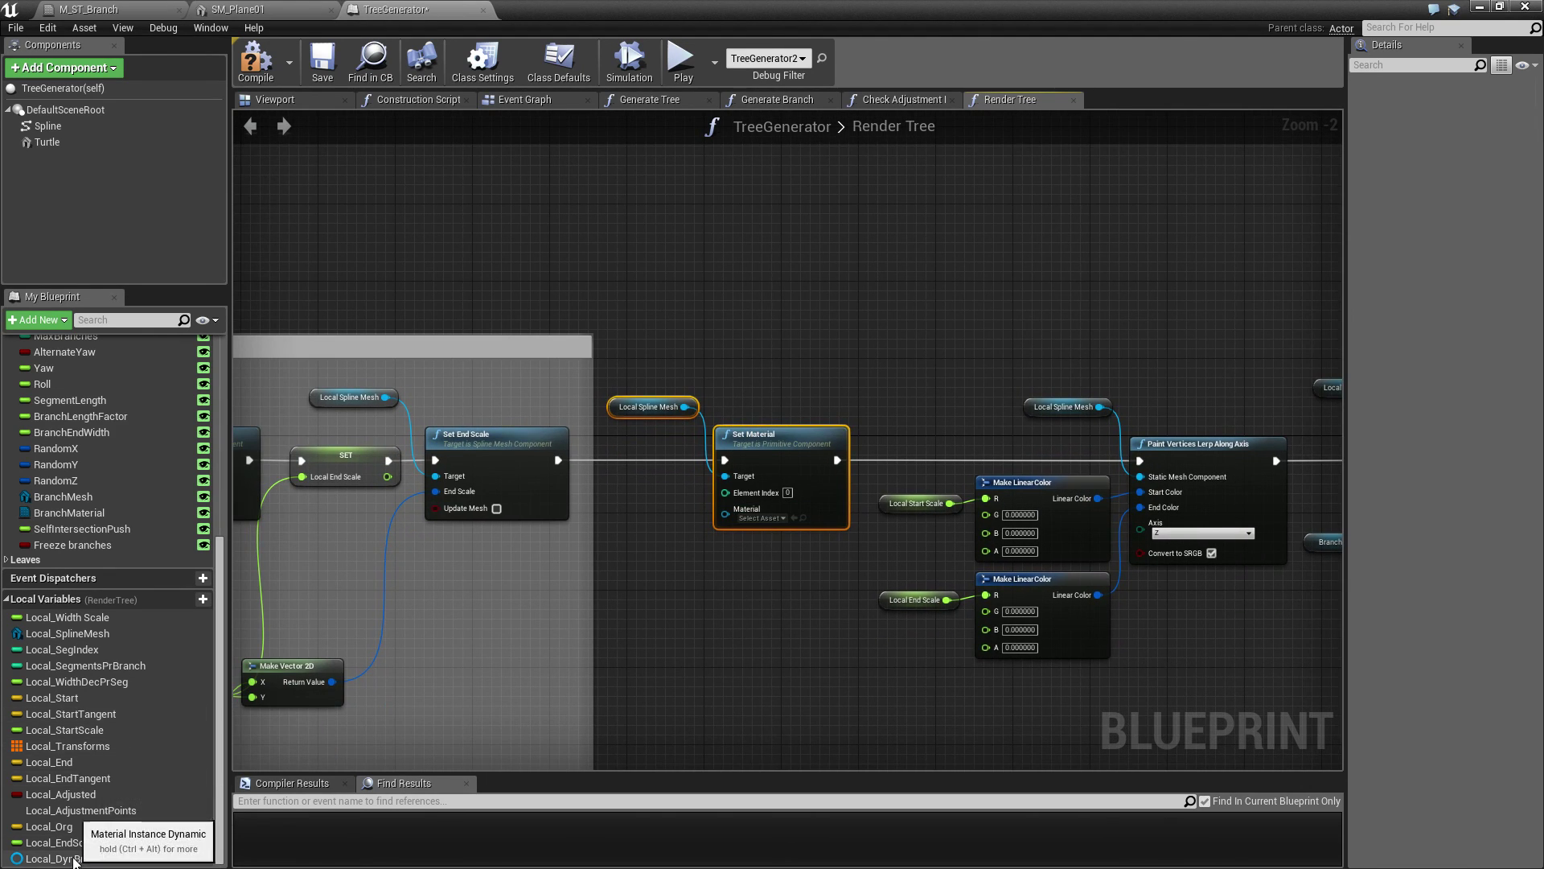
pyautogui.moveTo(79, 859); pyautogui.dragTo(724, 518)
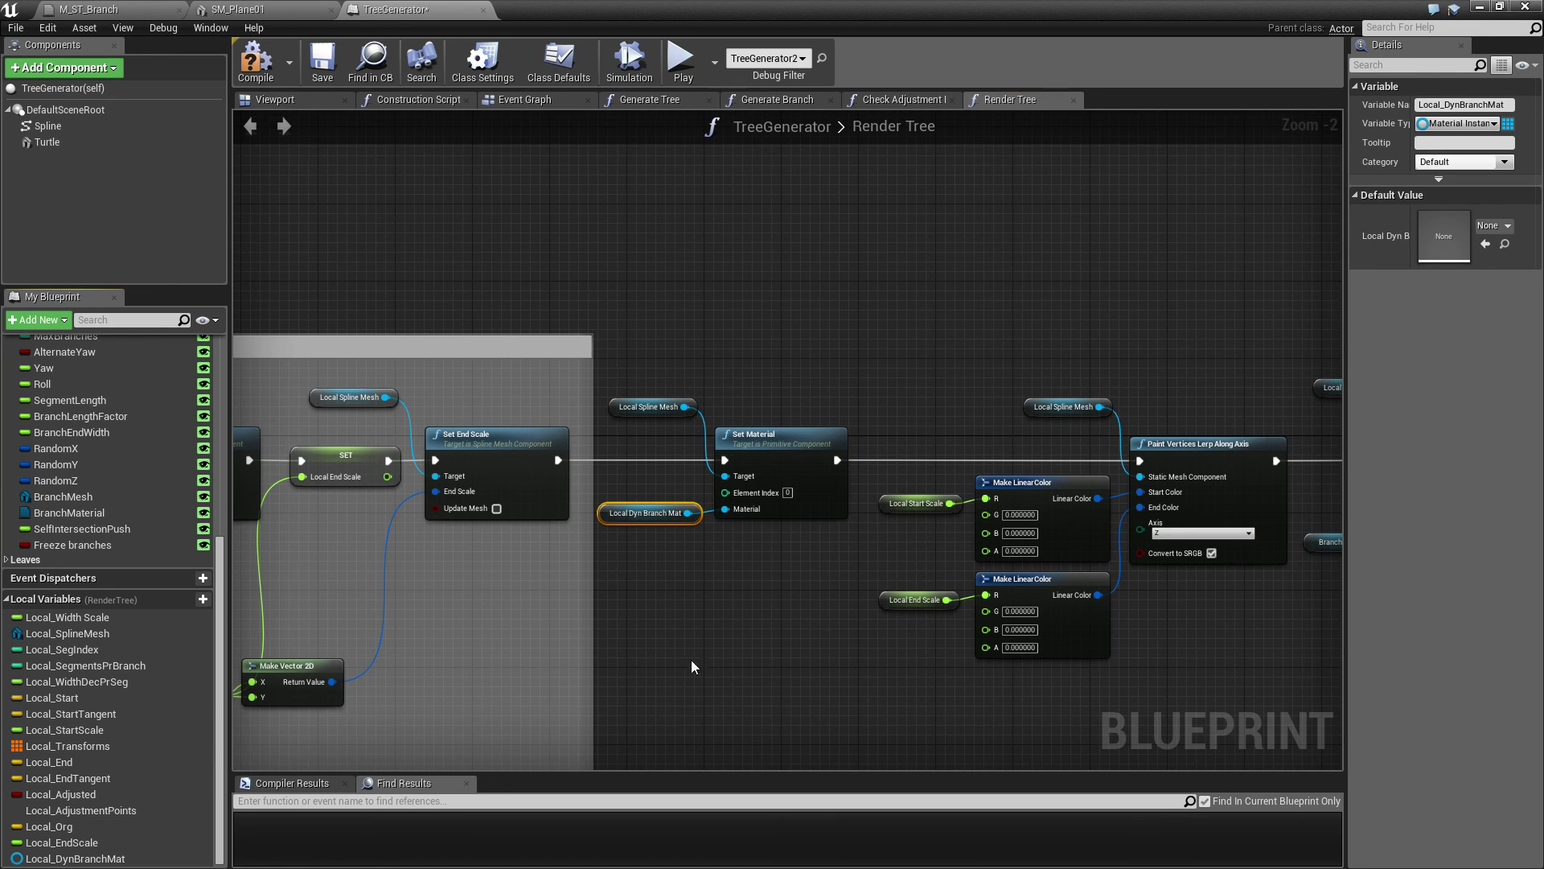
# Step: Assign M_ST_Branch as the Branch Material of the TreeGenerator2 actor in the level and compile the TreeGenerator blueprint
pyautogui.doubleClick(606, 8)
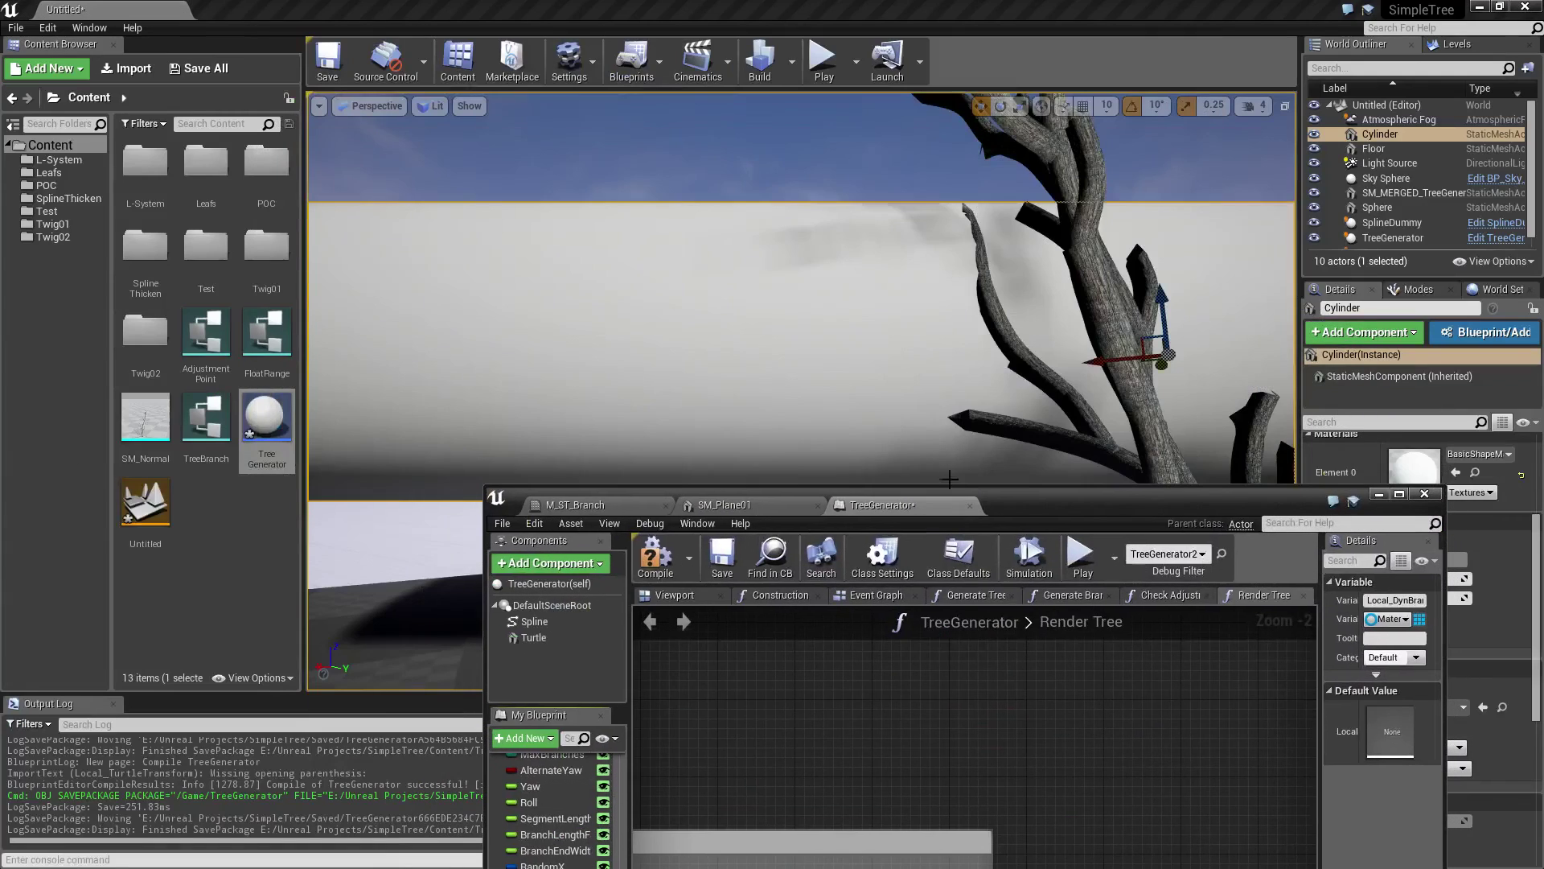
pyautogui.moveTo(1168, 508); pyautogui.dragTo(837, 451)
pyautogui.click(1148, 414)
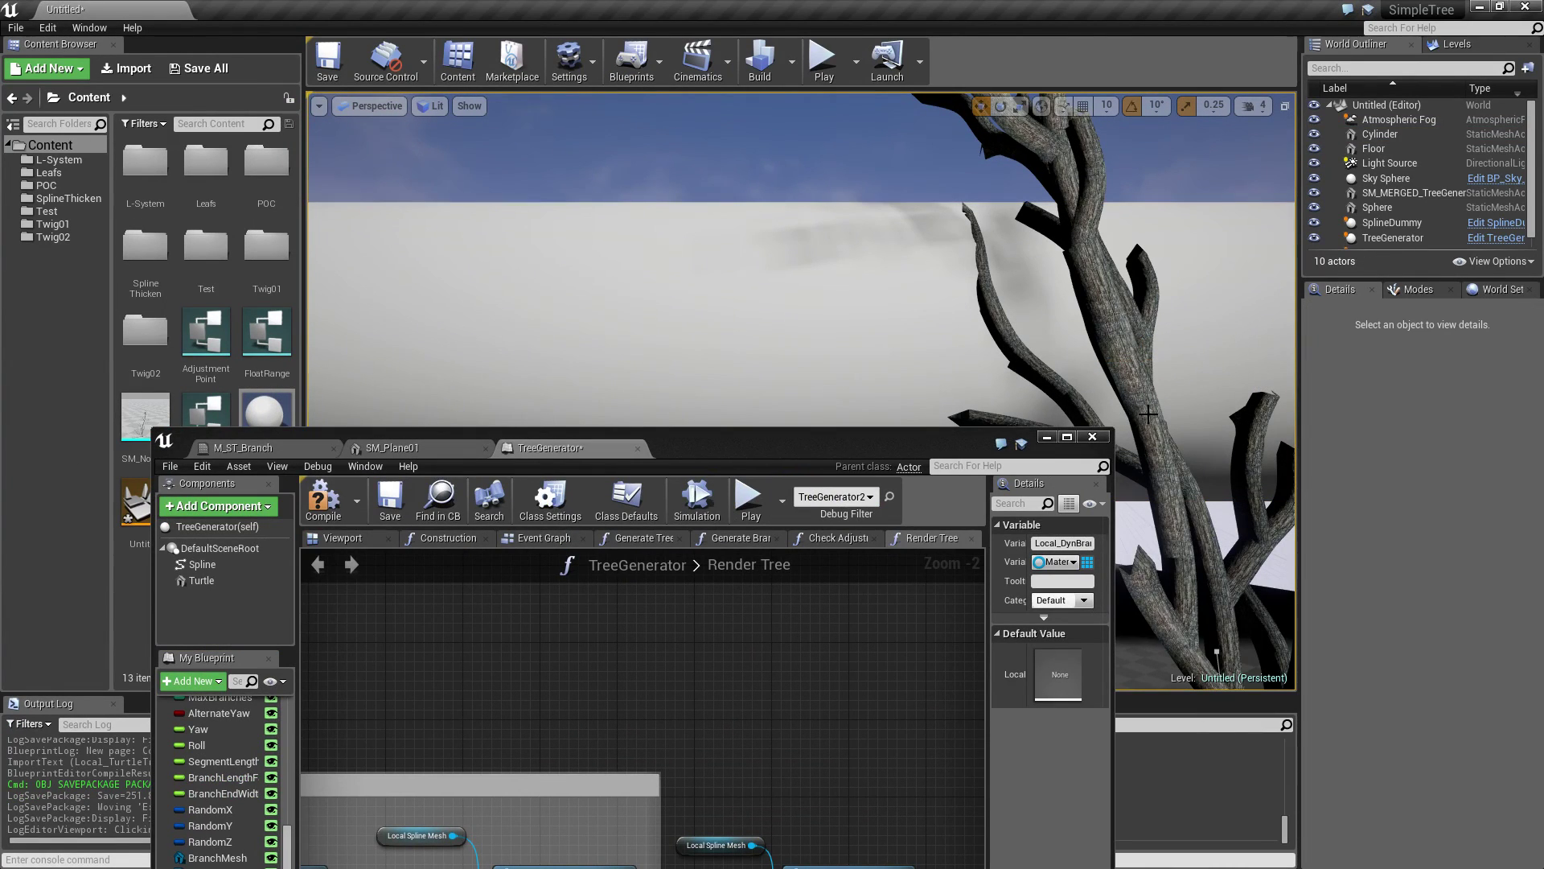
pyautogui.click(1148, 414)
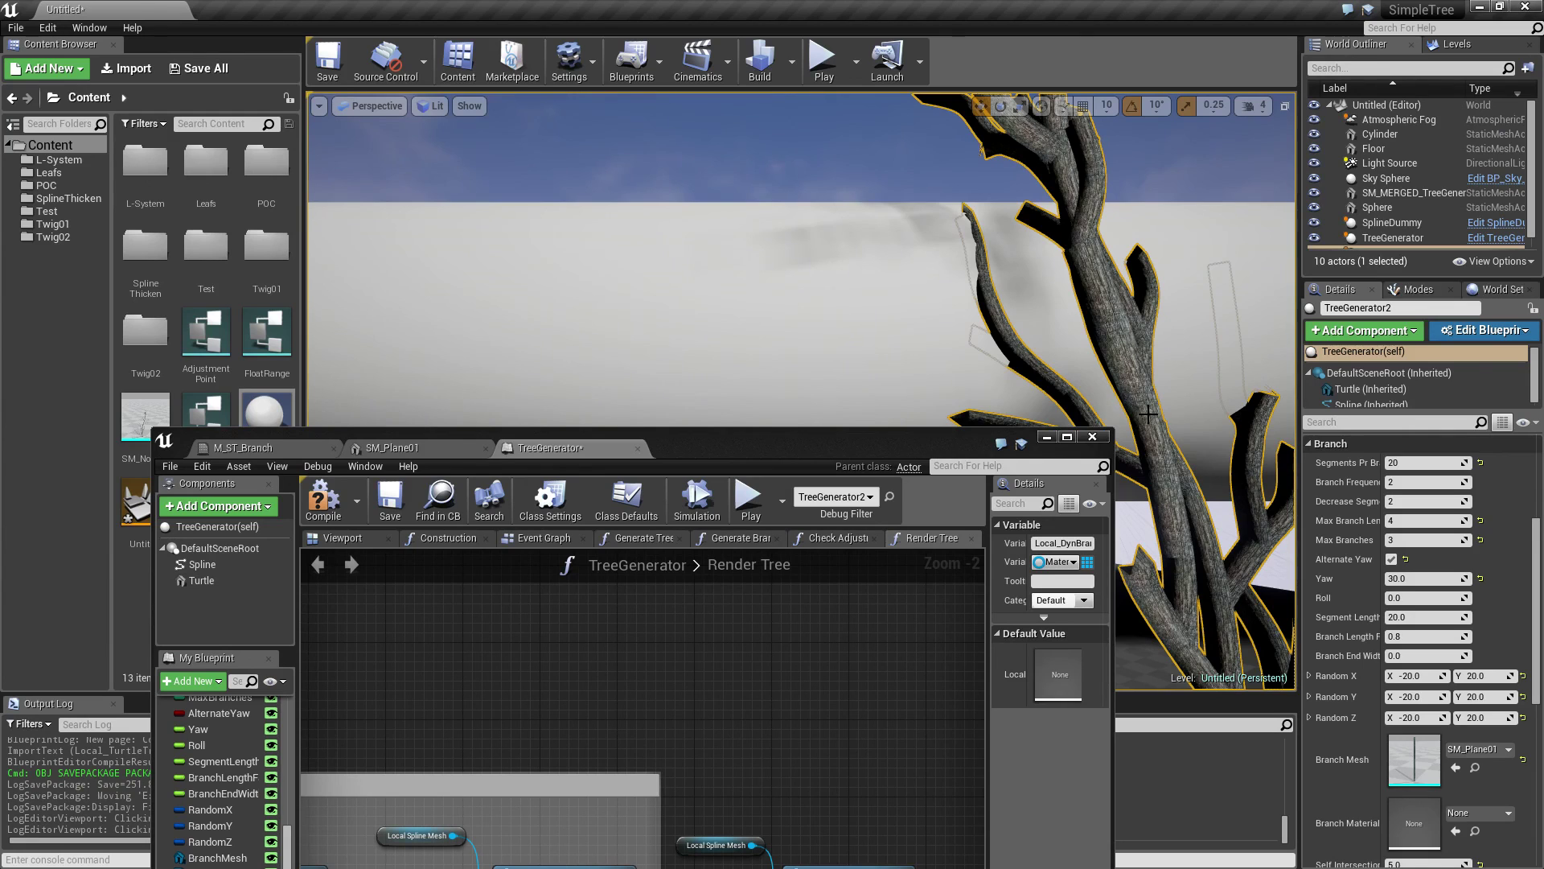
pyautogui.click(1472, 814)
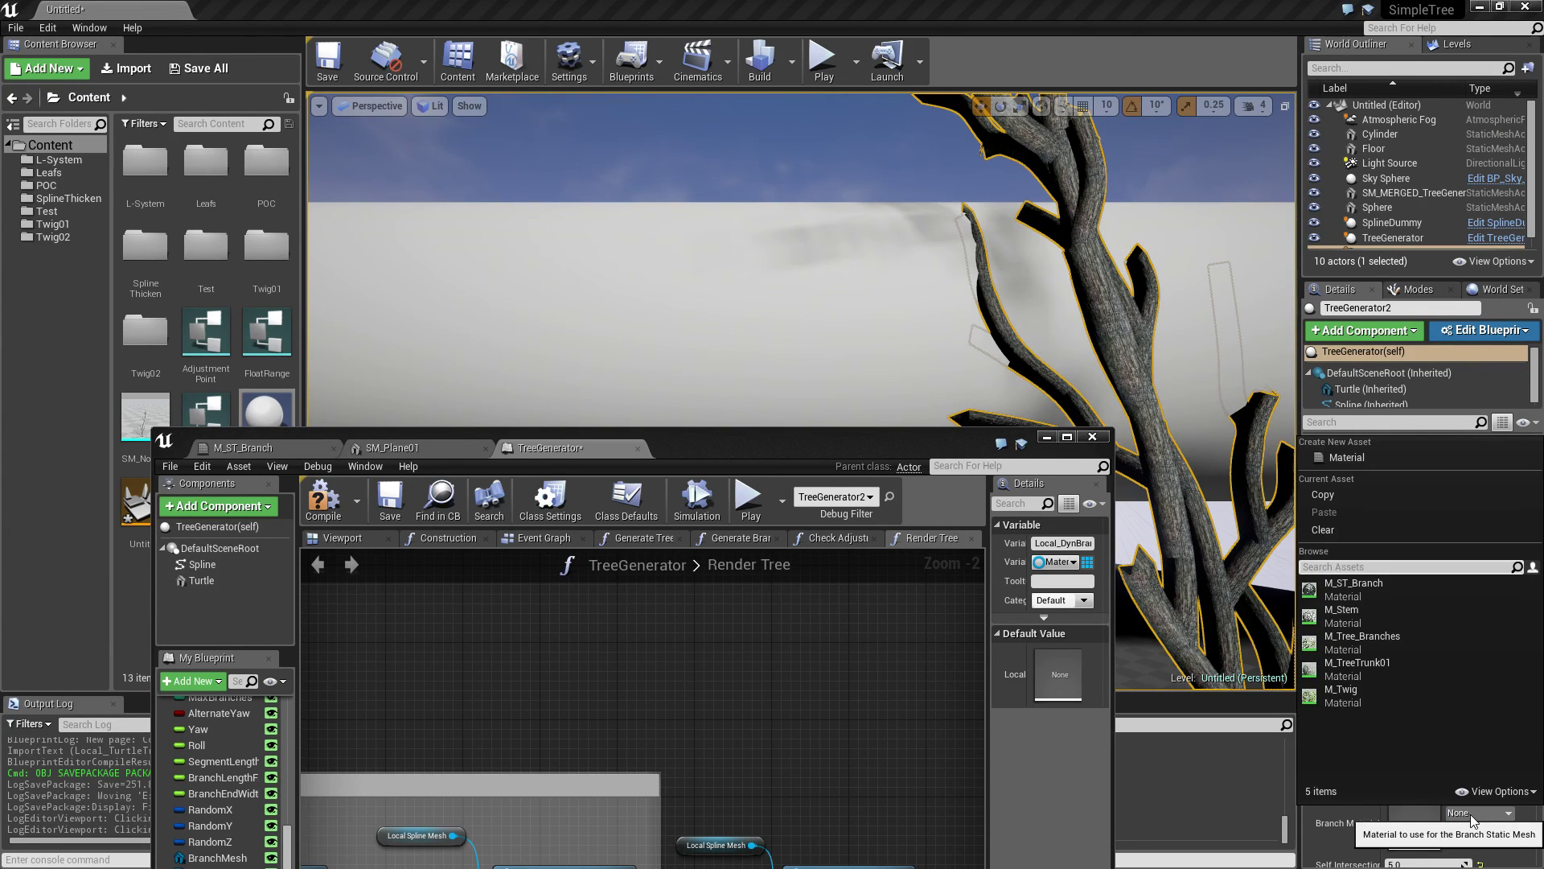
pyautogui.click(1394, 593)
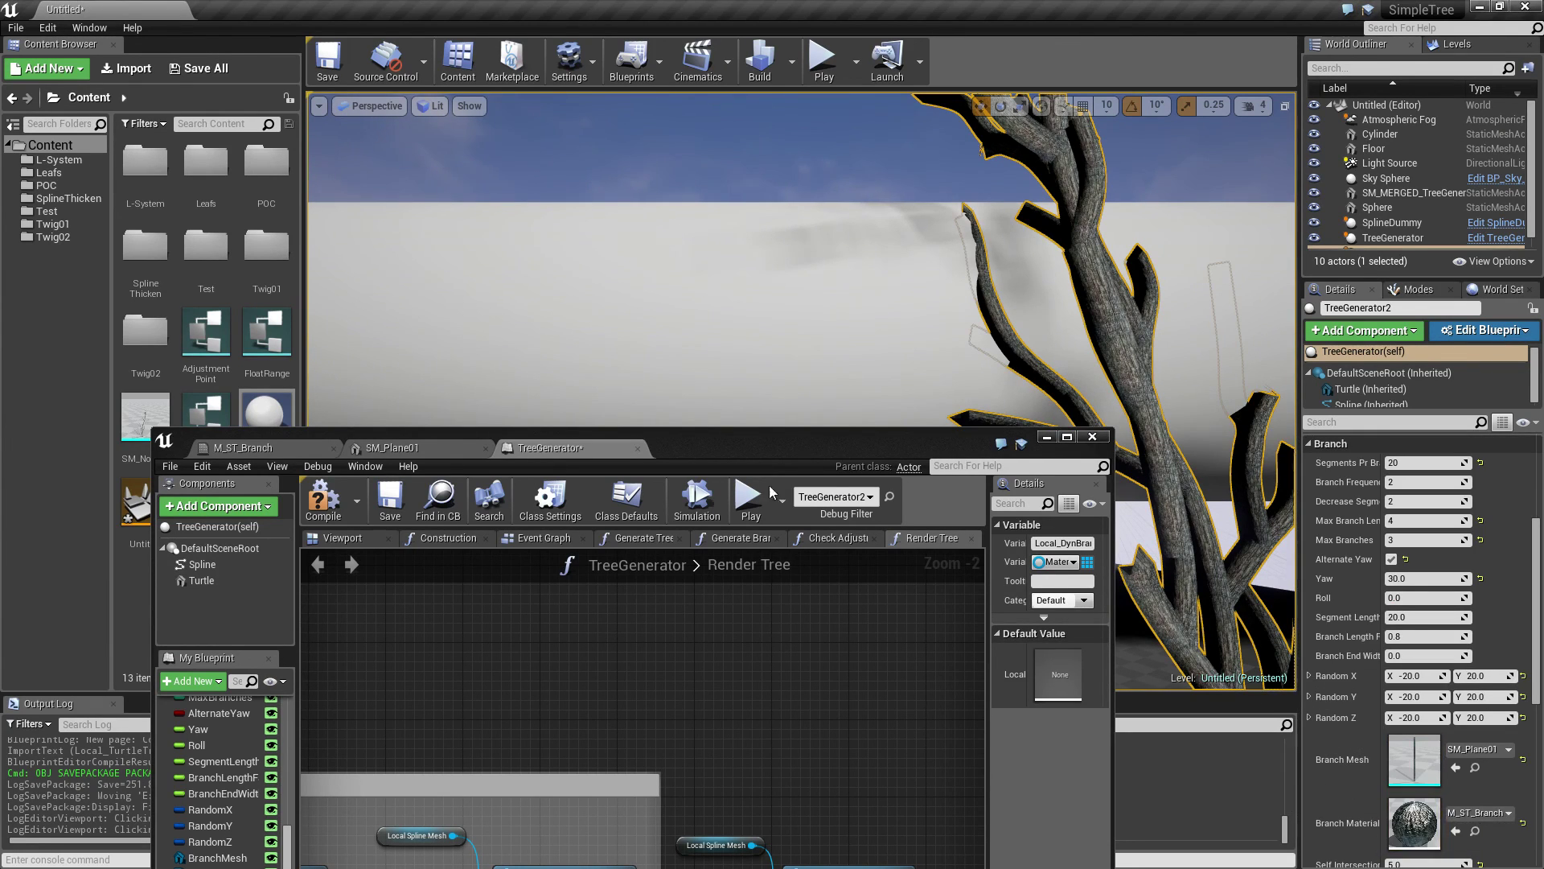
pyautogui.moveTo(726, 456); pyautogui.dragTo(801, 328)
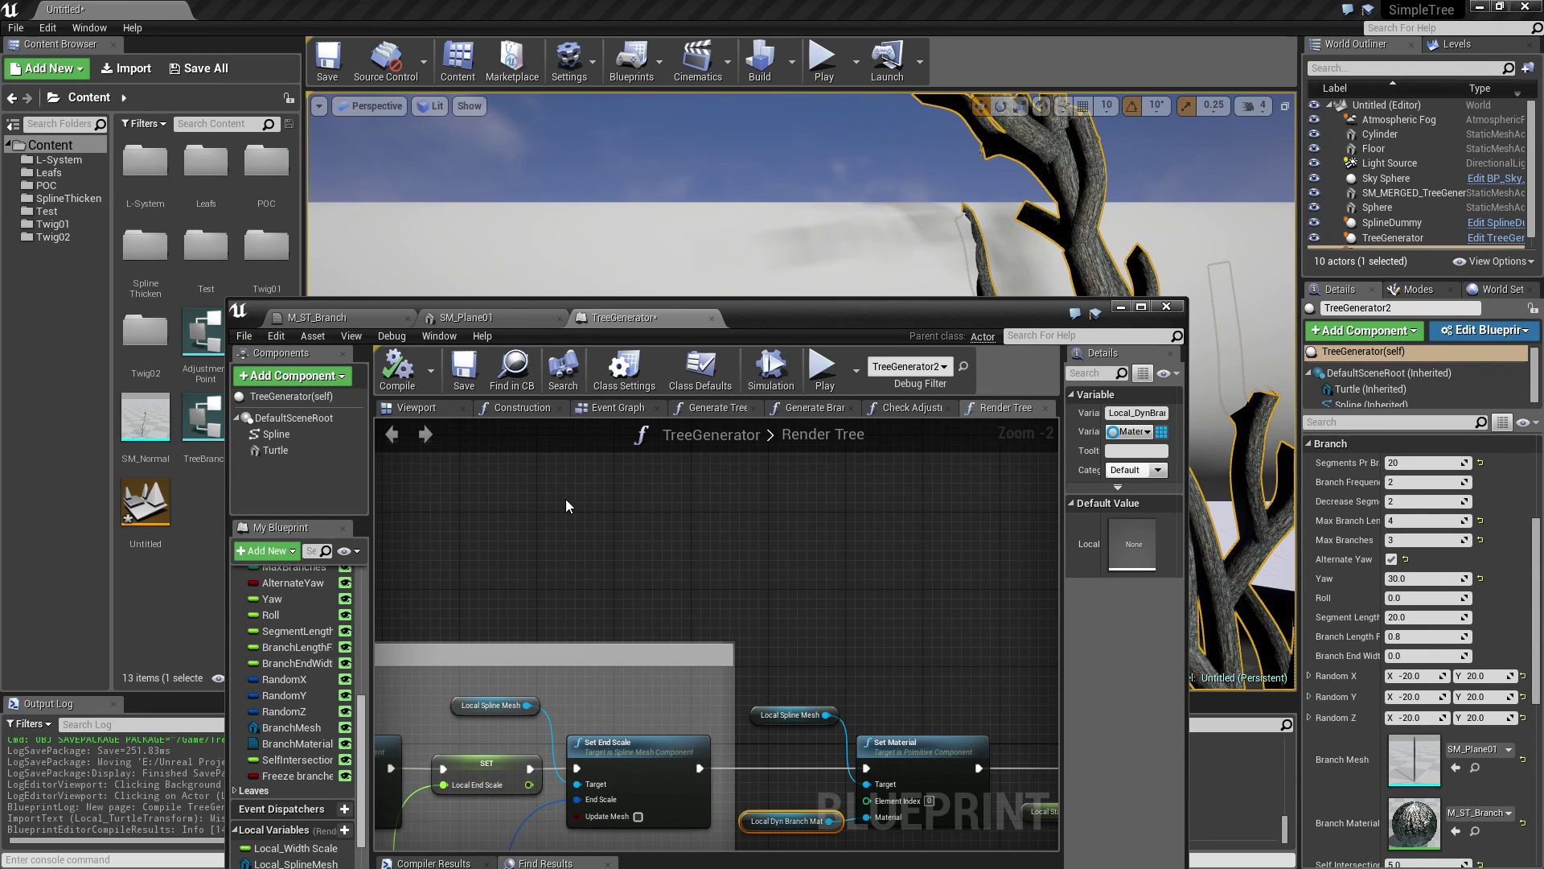
# Step: Check the width inputs of SplineThicken in M_ST_Branch, save the material, and return to the TreeGenerator Render Tree graph
pyautogui.click(349, 321)
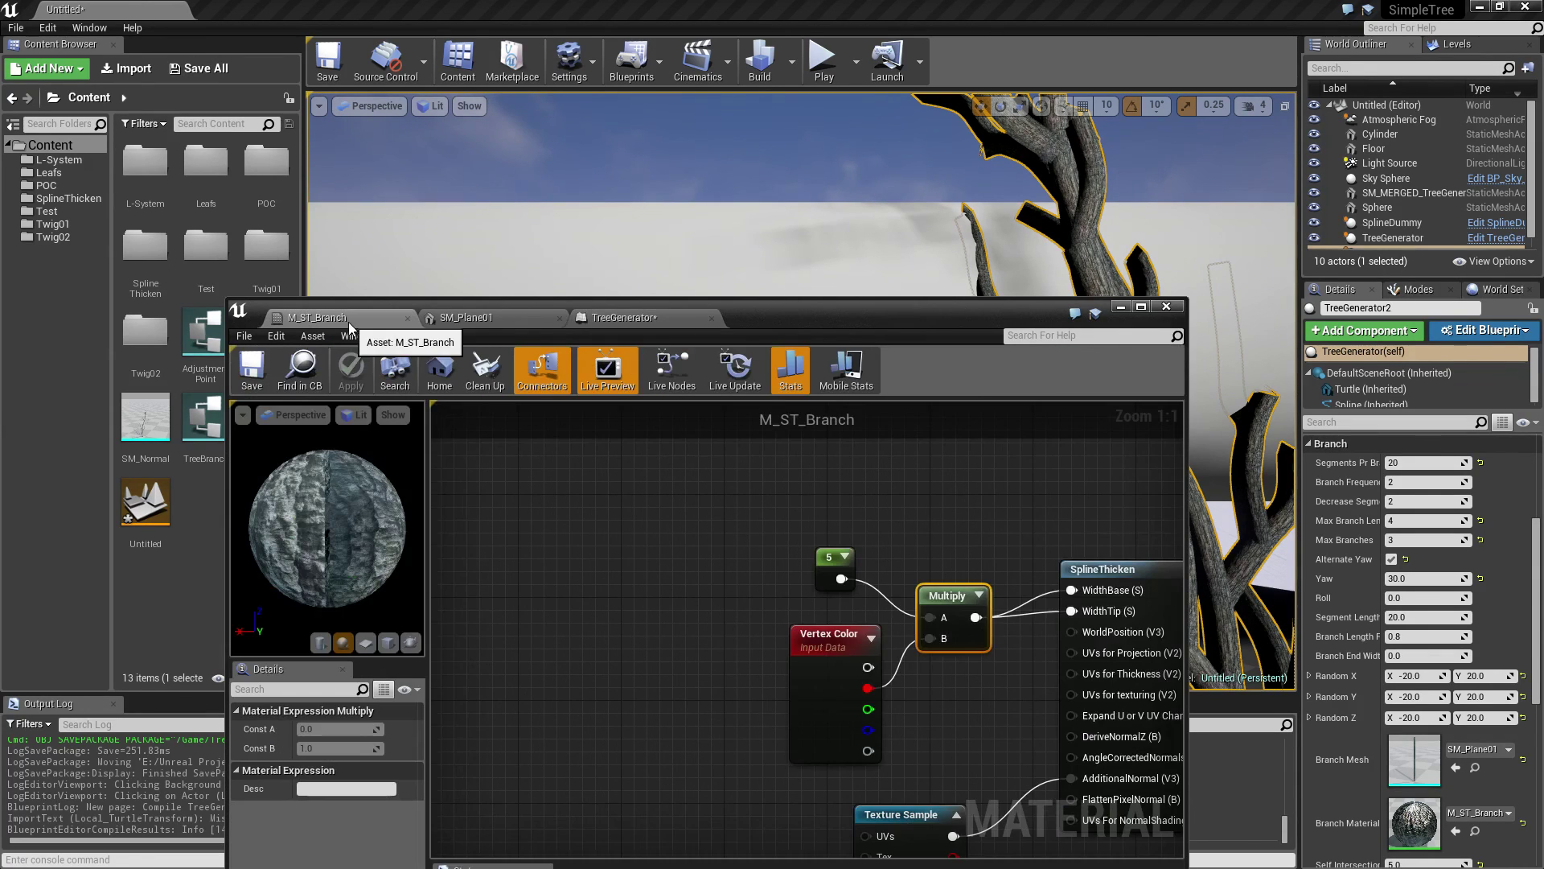
pyautogui.moveTo(730, 630); pyautogui.dragTo(637, 523, button='right')
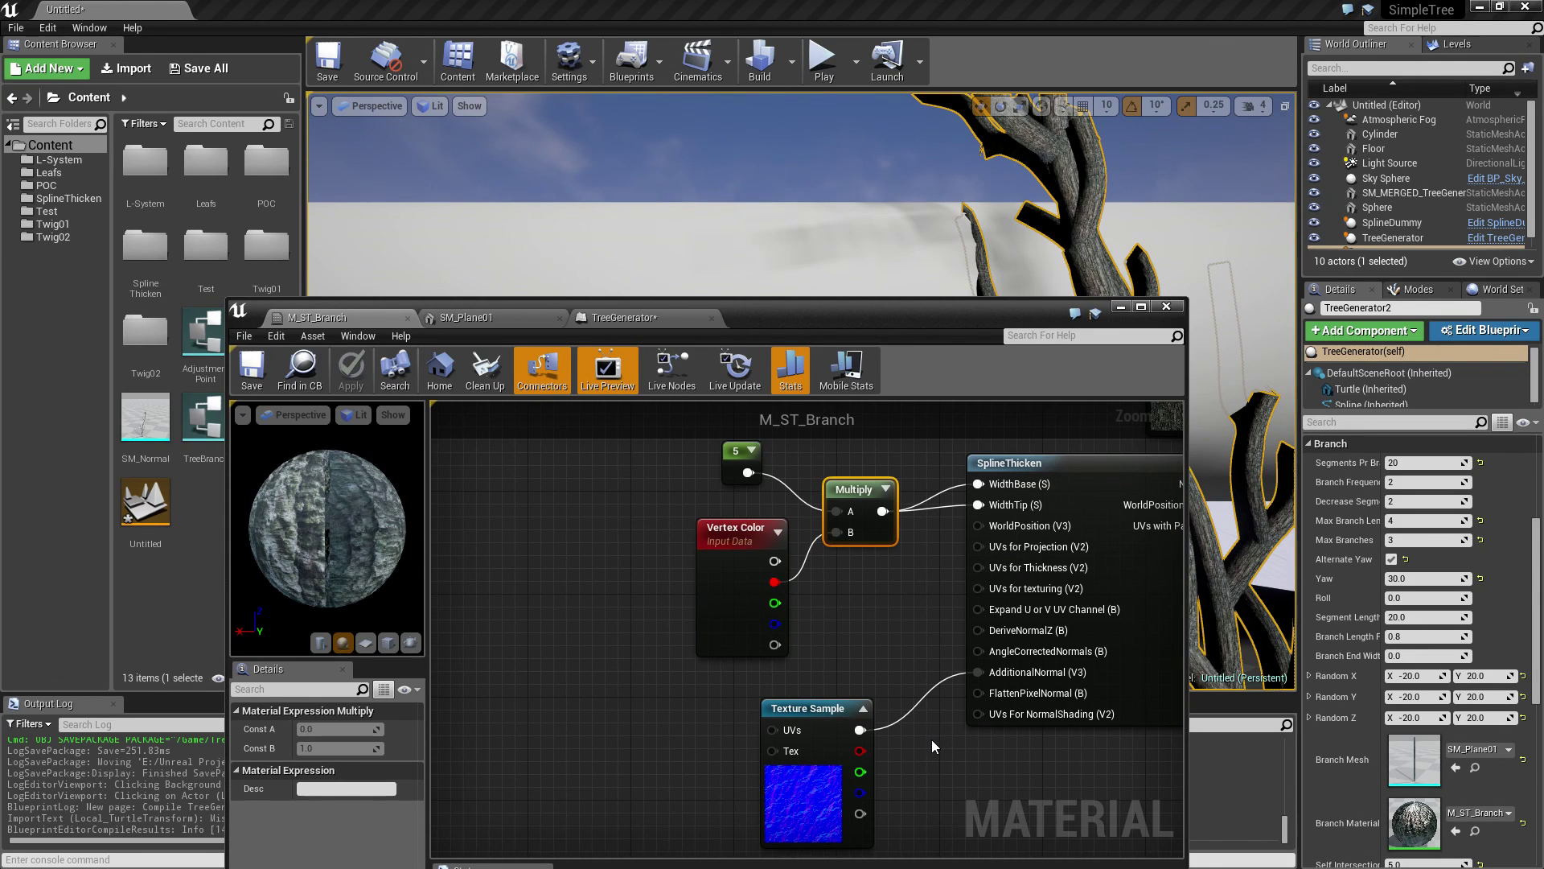
pyautogui.moveTo(808, 613); pyautogui.dragTo(650, 646, button='right')
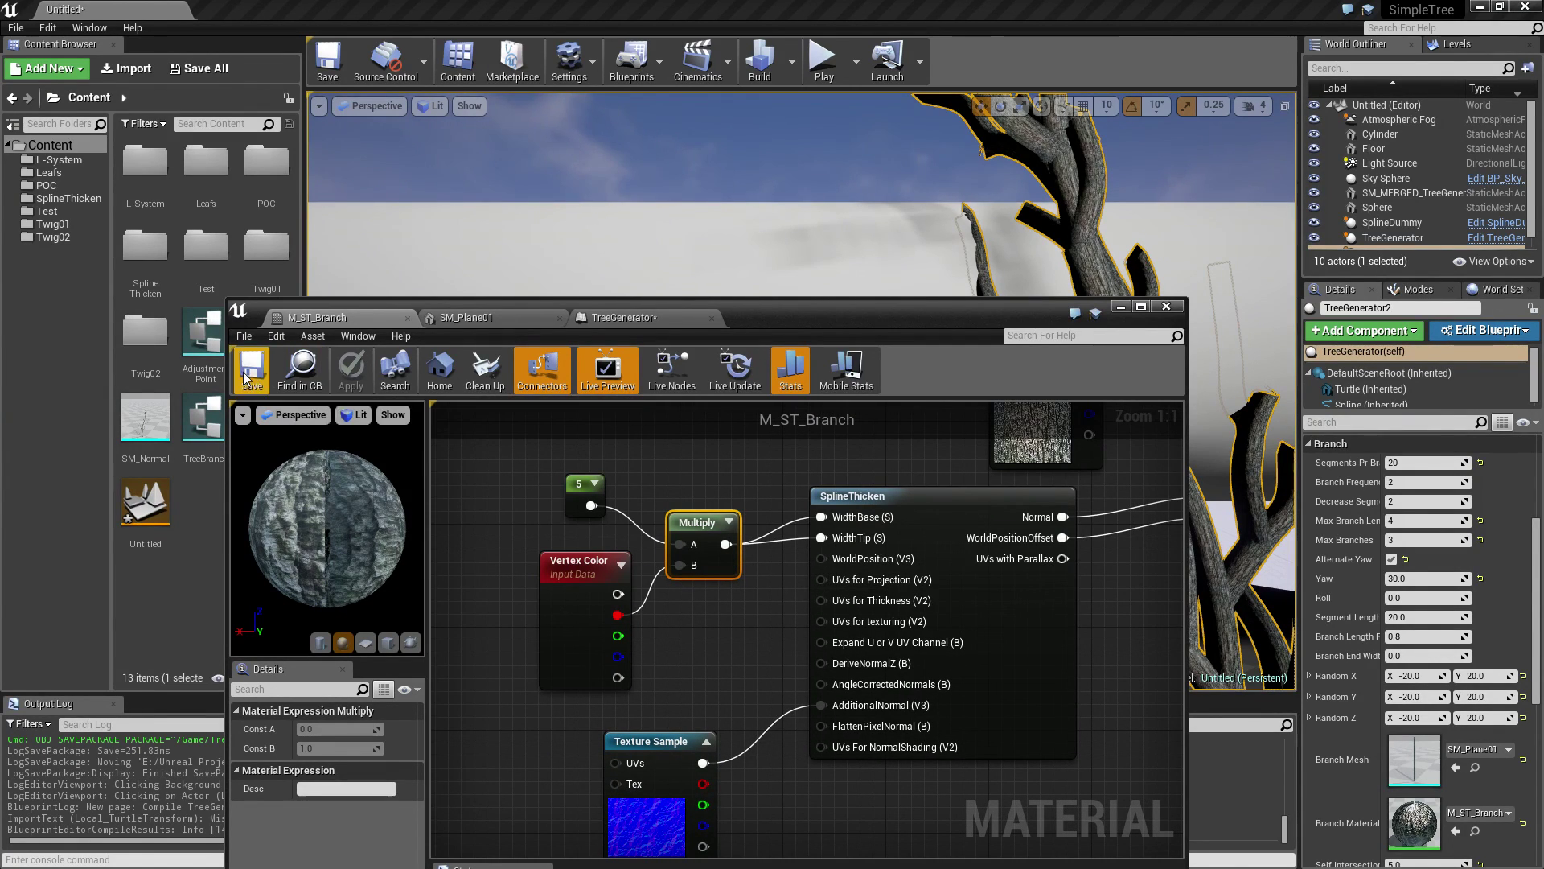
pyautogui.click(261, 388)
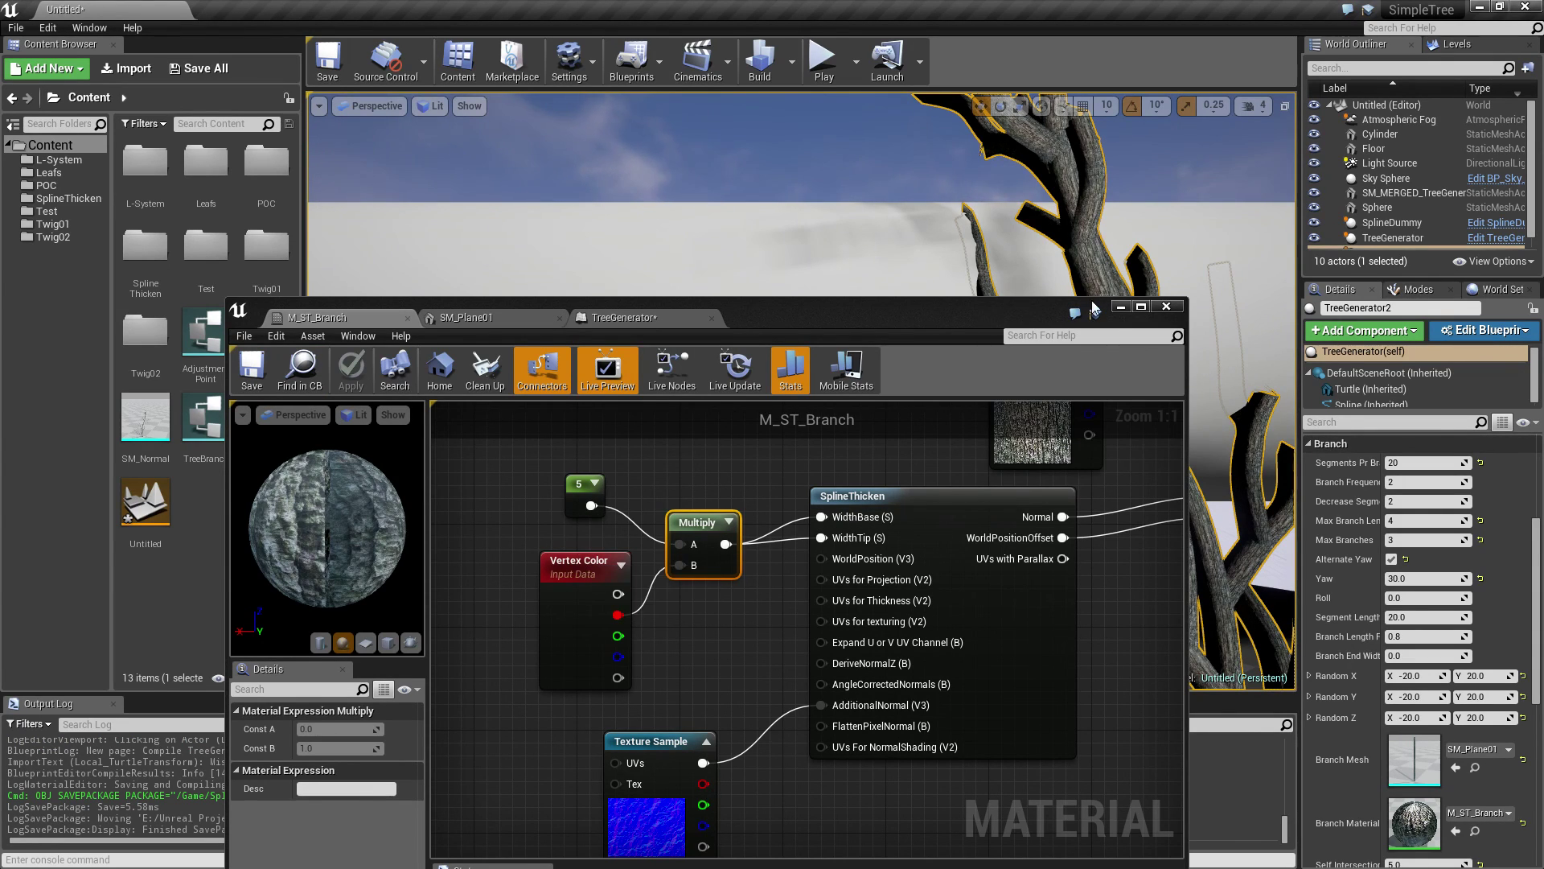
pyautogui.click(1120, 307)
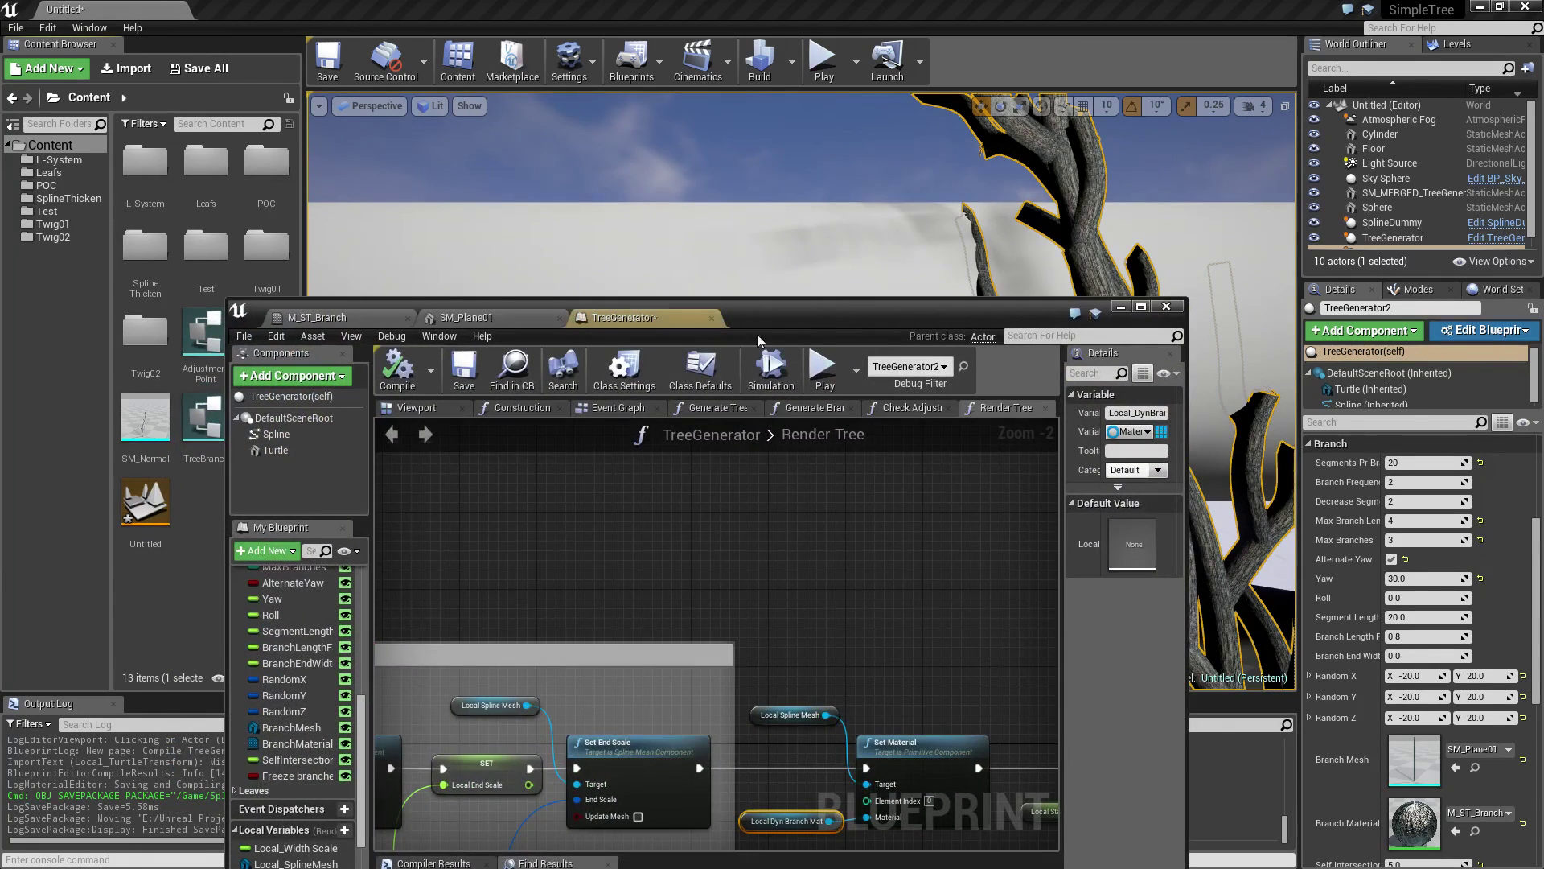
pyautogui.doubleClick(872, 317)
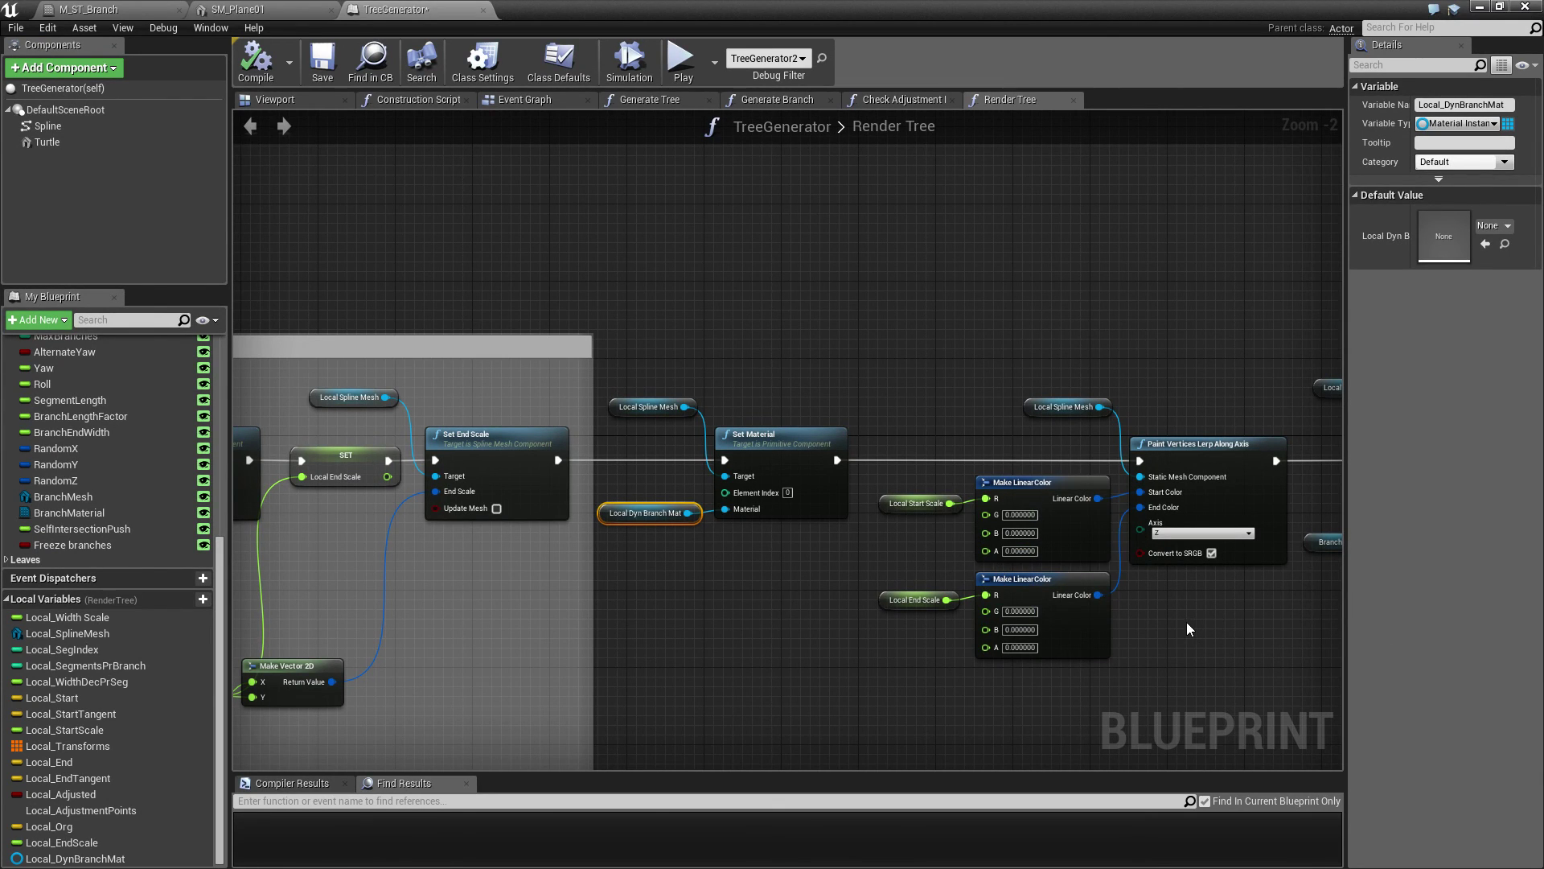
pyautogui.moveTo(1176, 615); pyautogui.dragTo(877, 595, button='right')
pyautogui.moveTo(643, 339)
pyautogui.mouseDown()
pyautogui.moveTo(993, 723)
pyautogui.moveTo(832, 633)
pyautogui.mouseUp()
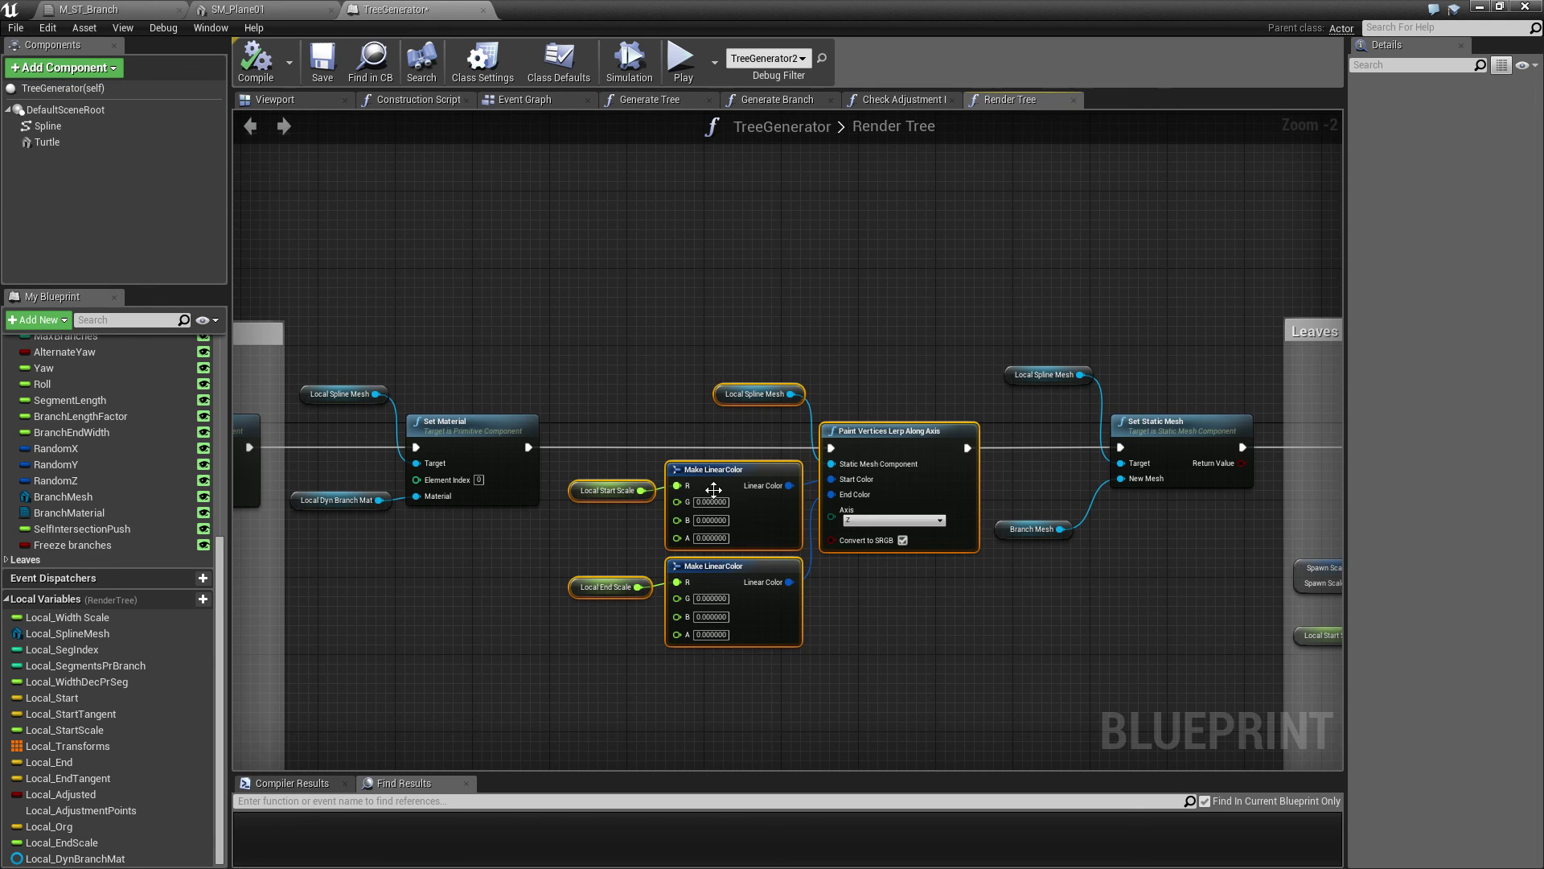
pyautogui.press('Delete')
pyautogui.hotkey('ctrl', 'z')
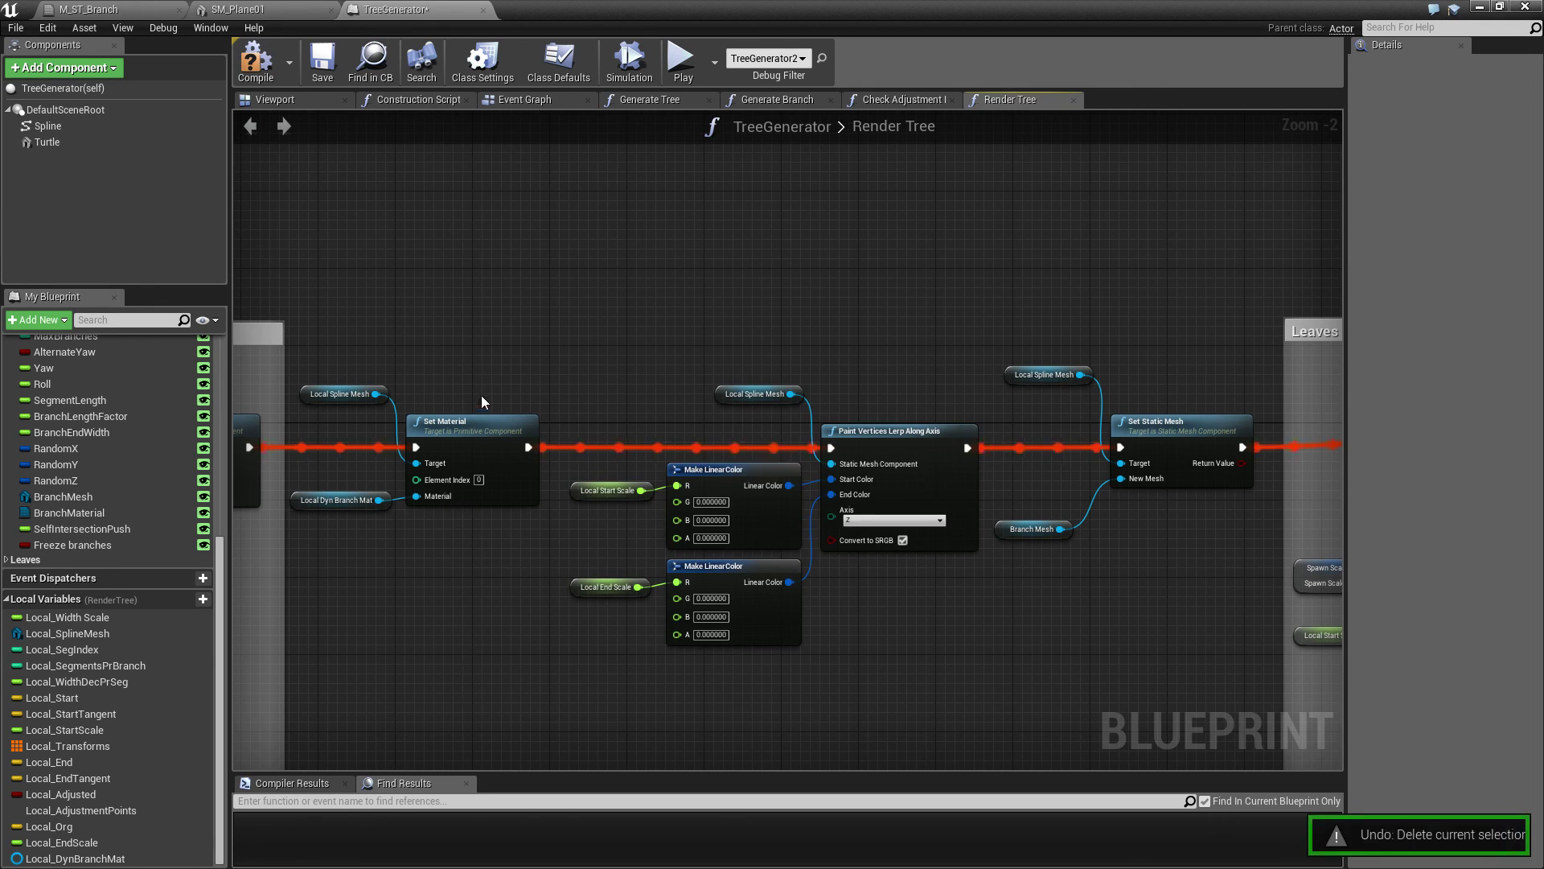
# Step: Cut the Set Material and Paint Vertices Lerp Along Axis node groups and connect Set End Scale directly to Set Static Mesh
pyautogui.moveTo(347, 298)
pyautogui.mouseDown()
pyautogui.moveTo(740, 591)
pyautogui.moveTo(896, 673)
pyautogui.moveTo(735, 652)
pyautogui.mouseUp()
pyautogui.press('Delete')
pyautogui.moveTo(249, 447); pyautogui.dragTo(1170, 448)
# Step: Move Set Static Mesh with its Local Spline Mesh and Branch Mesh getters next to the end of the Scale group
pyautogui.moveTo(1041, 314); pyautogui.dragTo(1253, 568)
pyautogui.press('Left')
pyautogui.moveTo(1151, 551); pyautogui.dragTo(485, 620)
pyautogui.press('Left')
pyautogui.press('Left')
pyautogui.press('Left')
pyautogui.press('Left')
pyautogui.press('Left')
pyautogui.press('Left')
pyautogui.press('Left')
pyautogui.press('Left')
pyautogui.press('Left')
pyautogui.press('Left')
pyautogui.press('Left')
pyautogui.press('Left')
pyautogui.press('Left')
pyautogui.press('Left')
pyautogui.press('Left')
pyautogui.press('Left')
pyautogui.press('Left')
pyautogui.press('Left')
pyautogui.press('Left')
pyautogui.press('Left')
pyautogui.press('Right')
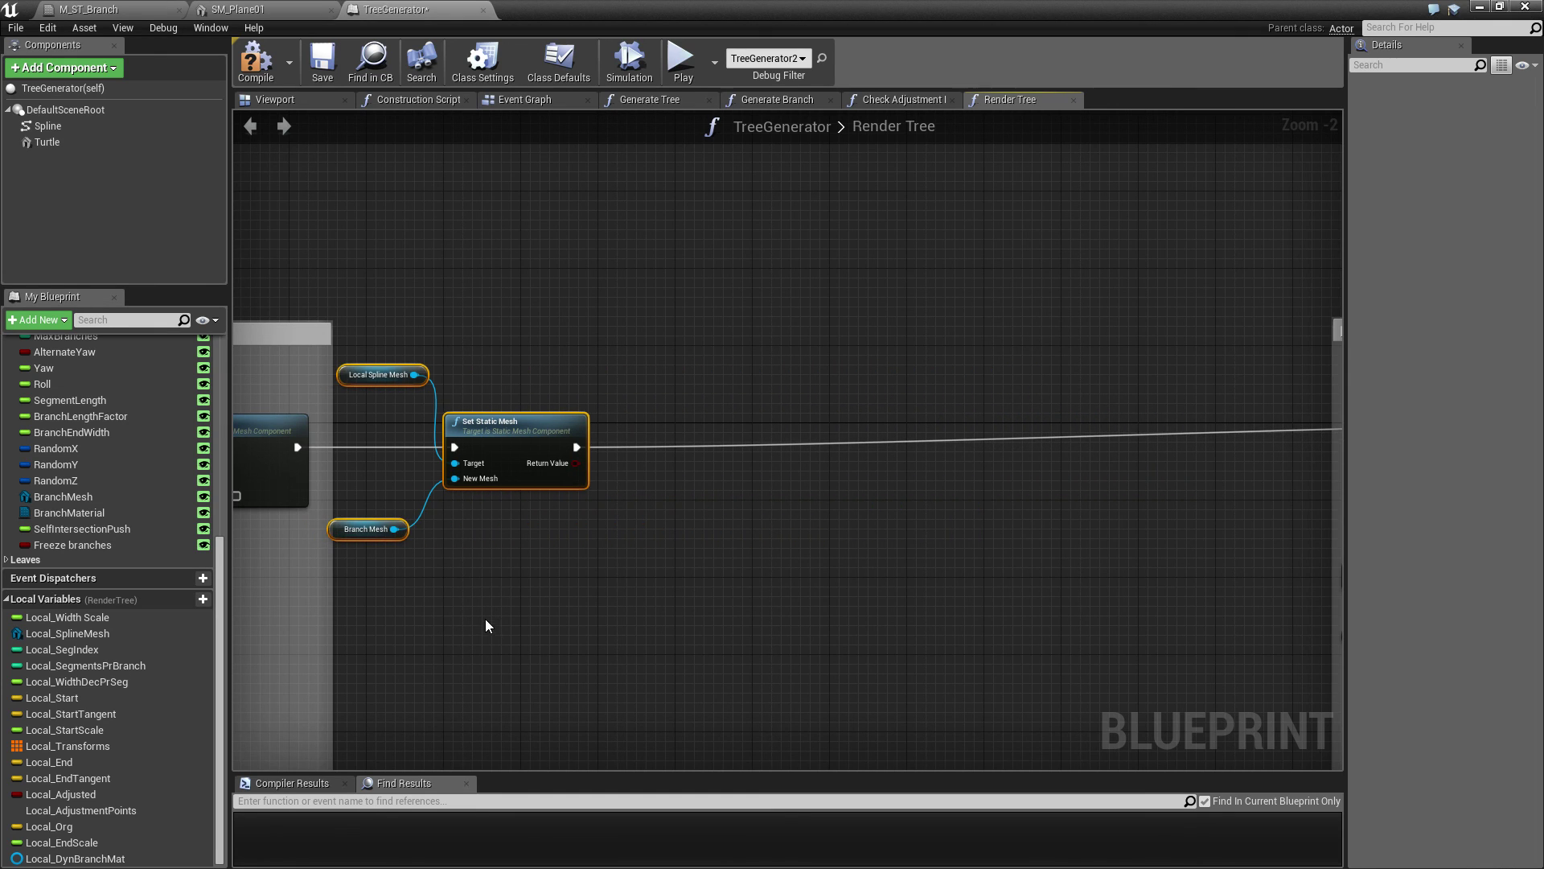
# Step: Paste the cut material and vertex painting nodes after Set Static Mesh and align them with the execution line
pyautogui.click(696, 566)
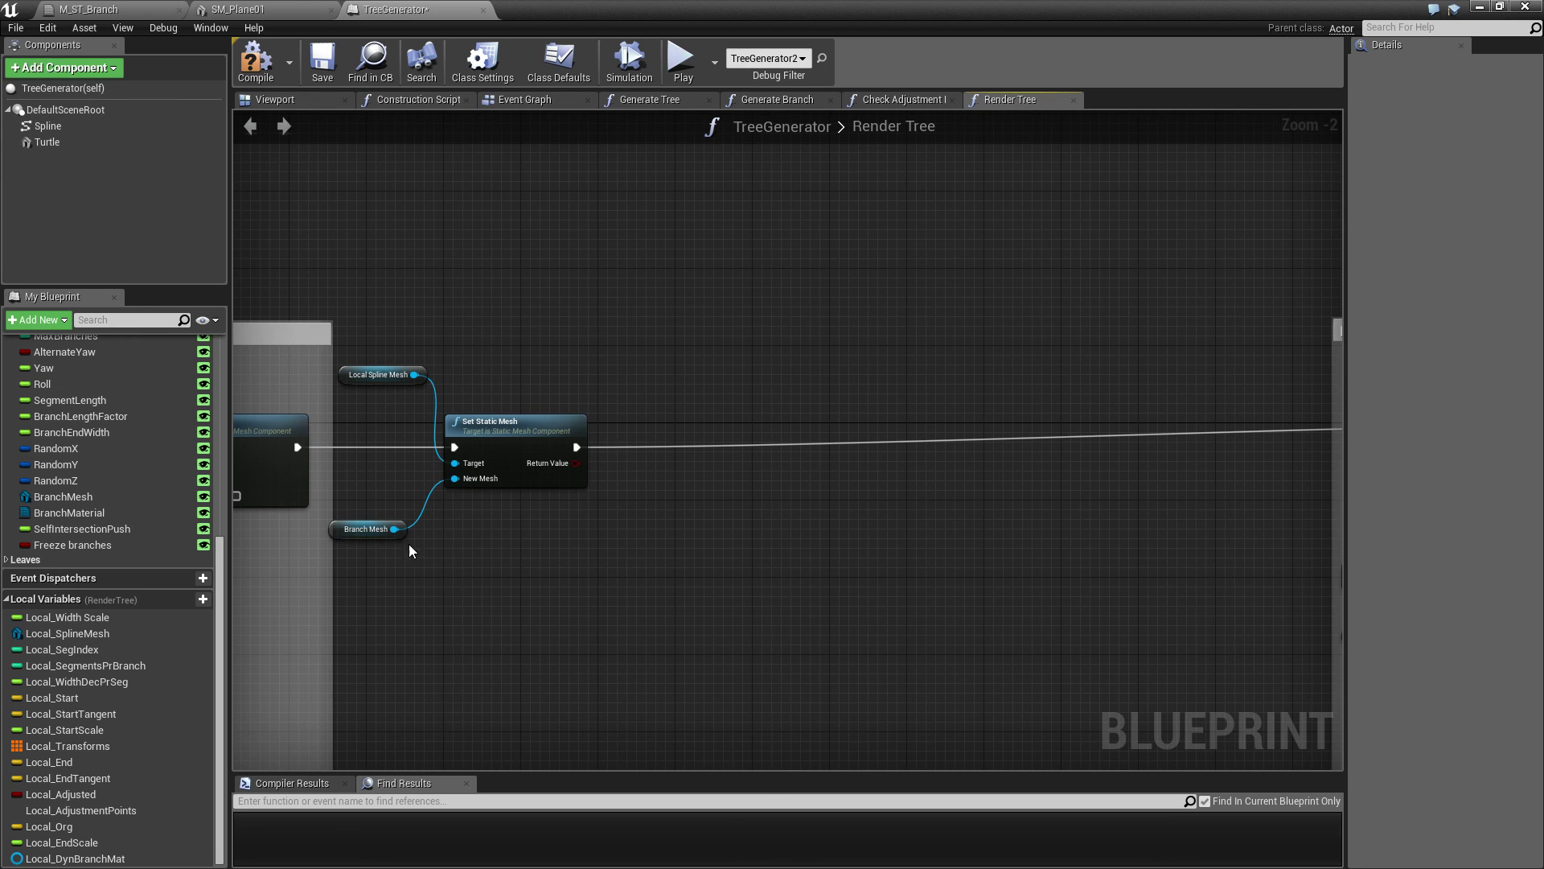
pyautogui.hotkey('ctrl', 'v')
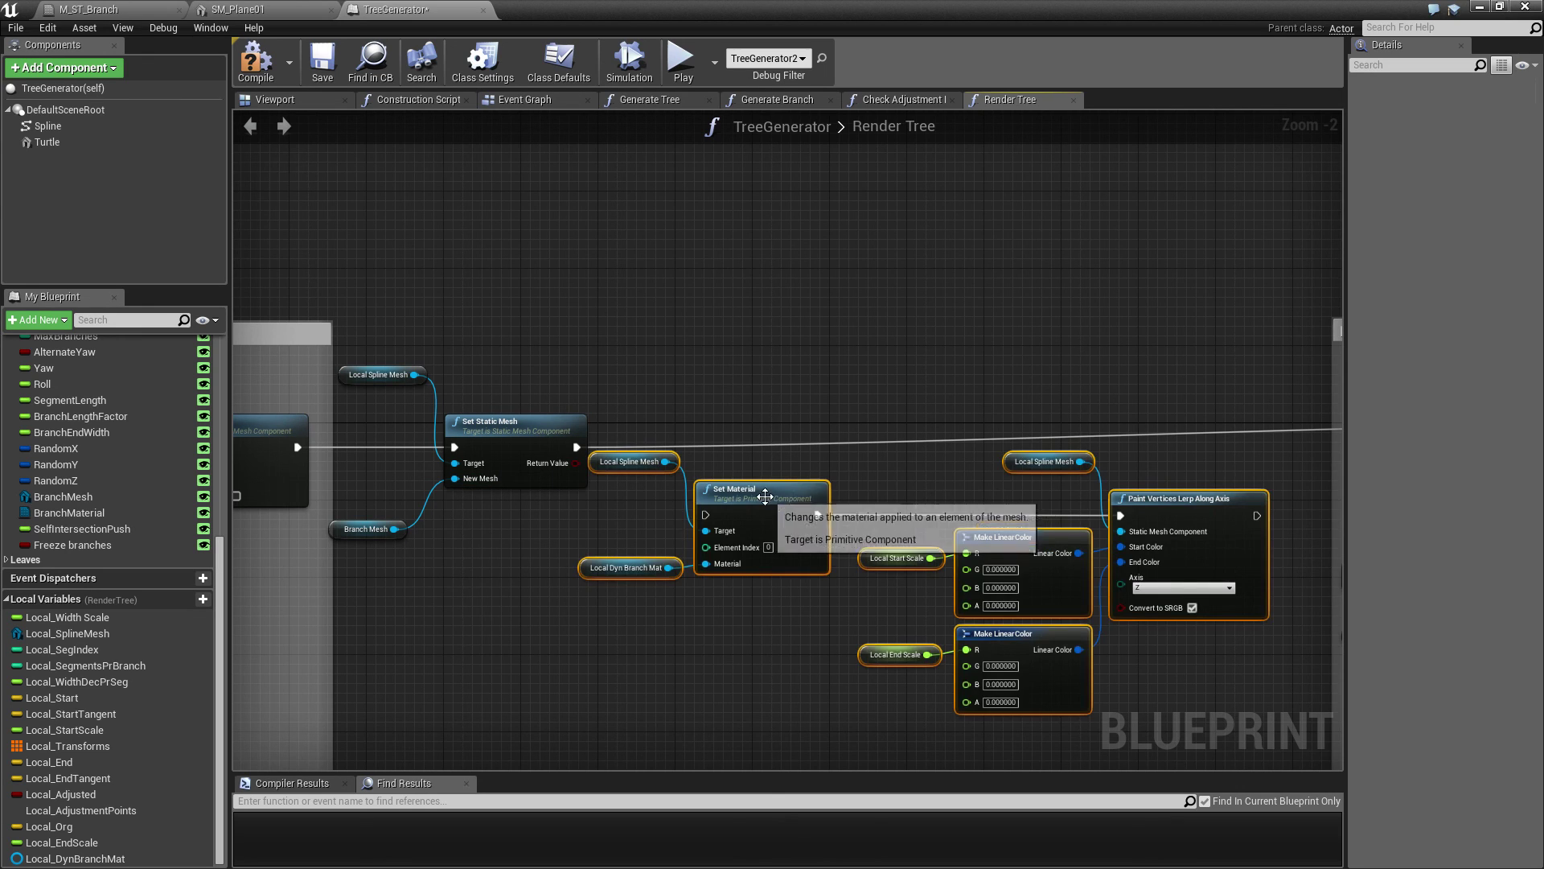
pyautogui.moveTo(766, 494)
pyautogui.mouseDown()
pyautogui.moveTo(800, 441)
pyautogui.moveTo(773, 432)
pyautogui.mouseUp()
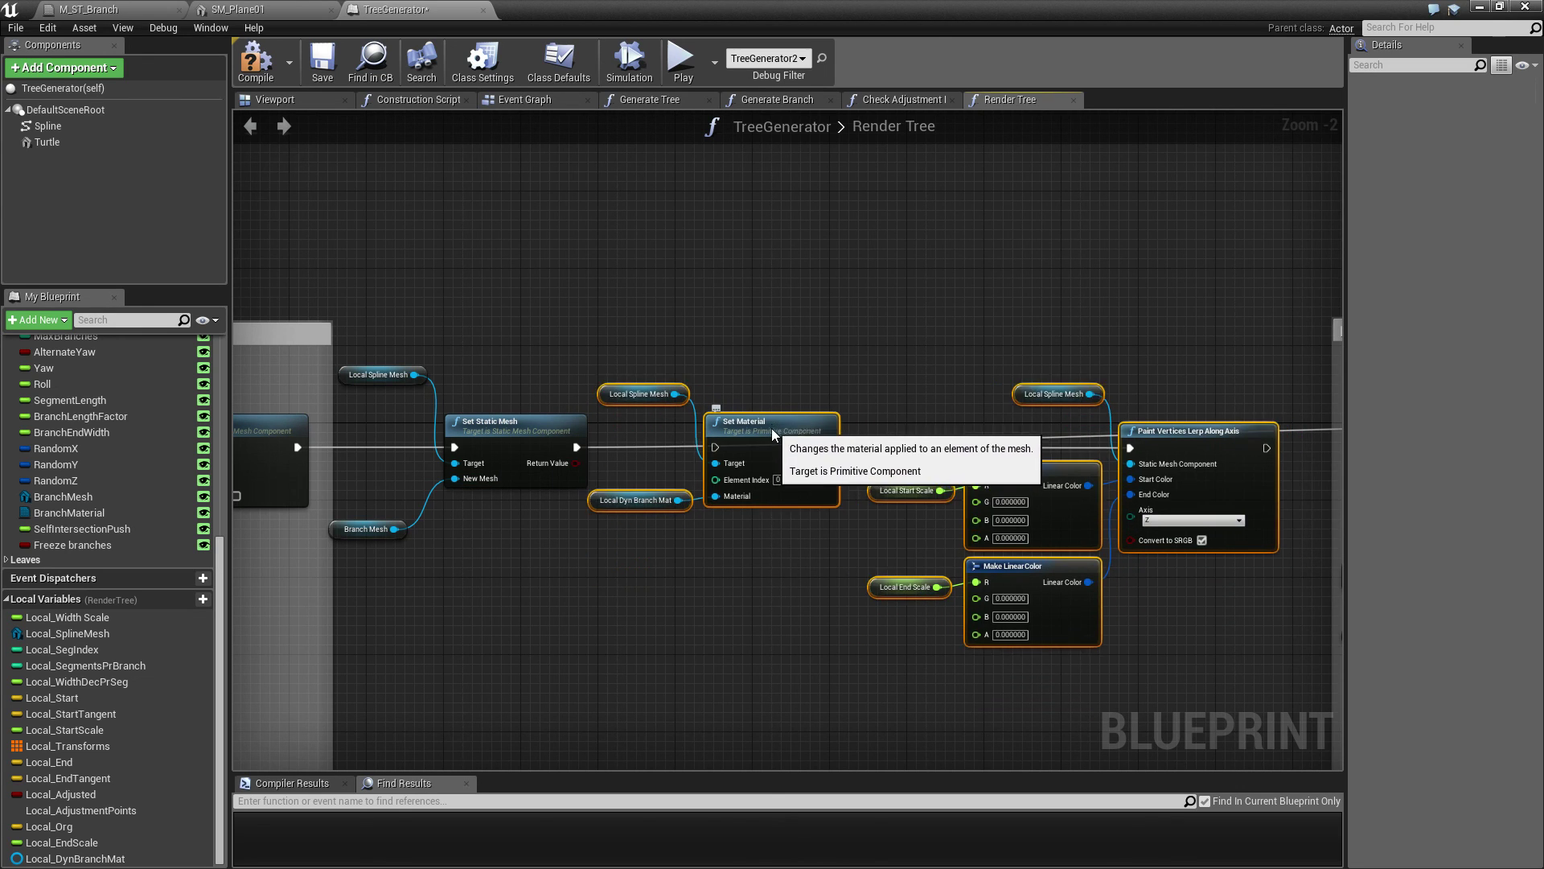
# Step: Connect Set Static Mesh's execution to Set Material and Paint Vertices Lerp Along Axis's output to the Branch node in Leaves
pyautogui.moveTo(575, 447); pyautogui.dragTo(721, 446)
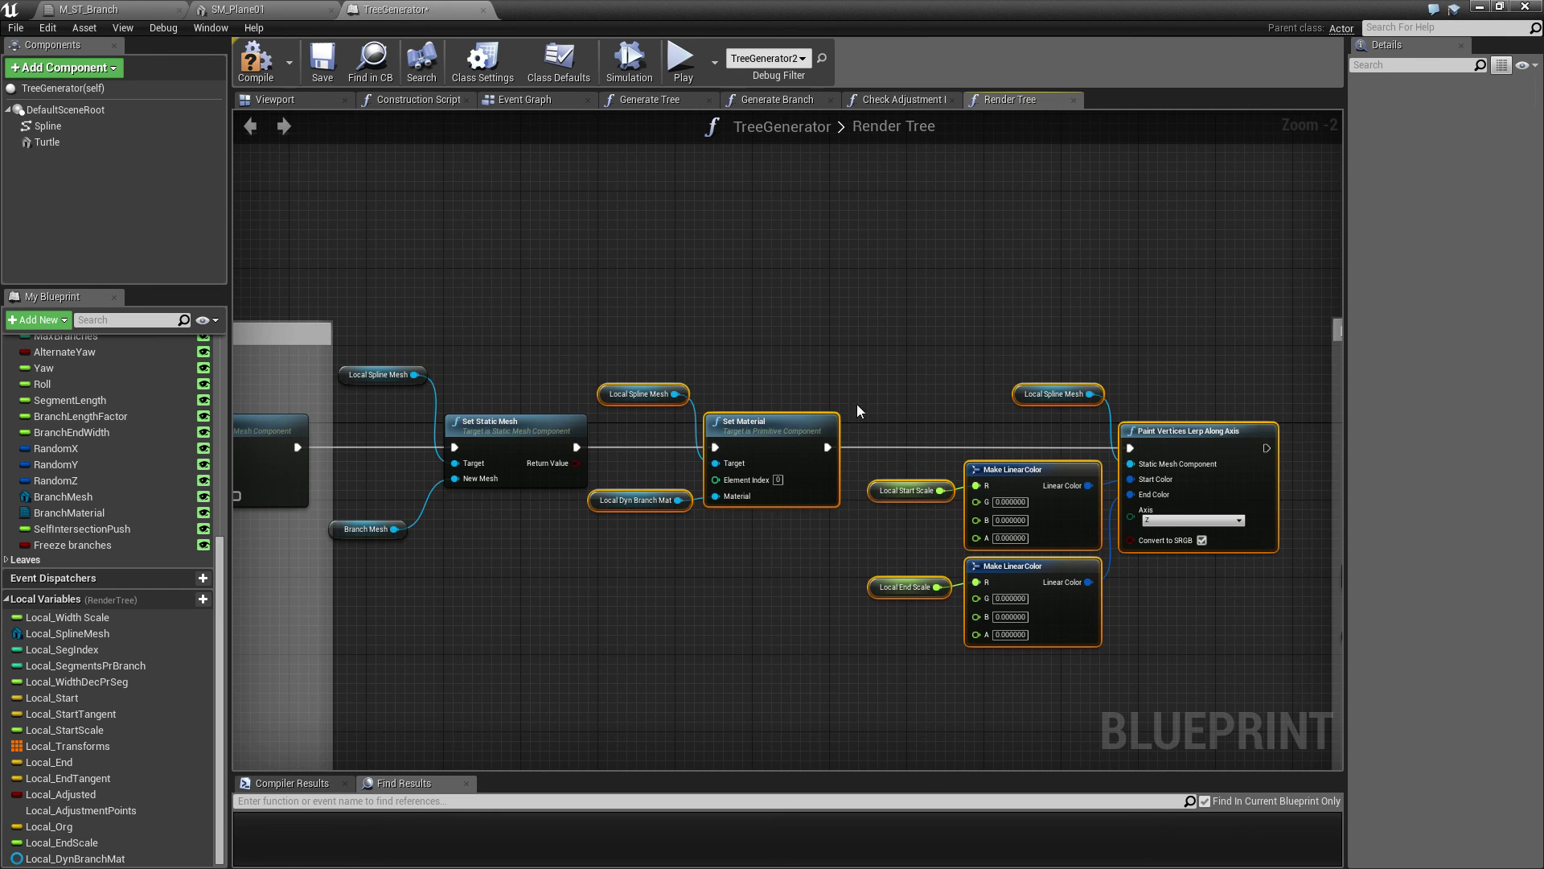
pyautogui.moveTo(1129, 406); pyautogui.dragTo(791, 376, button='right')
pyautogui.moveTo(971, 416); pyautogui.dragTo(688, 413, button='right')
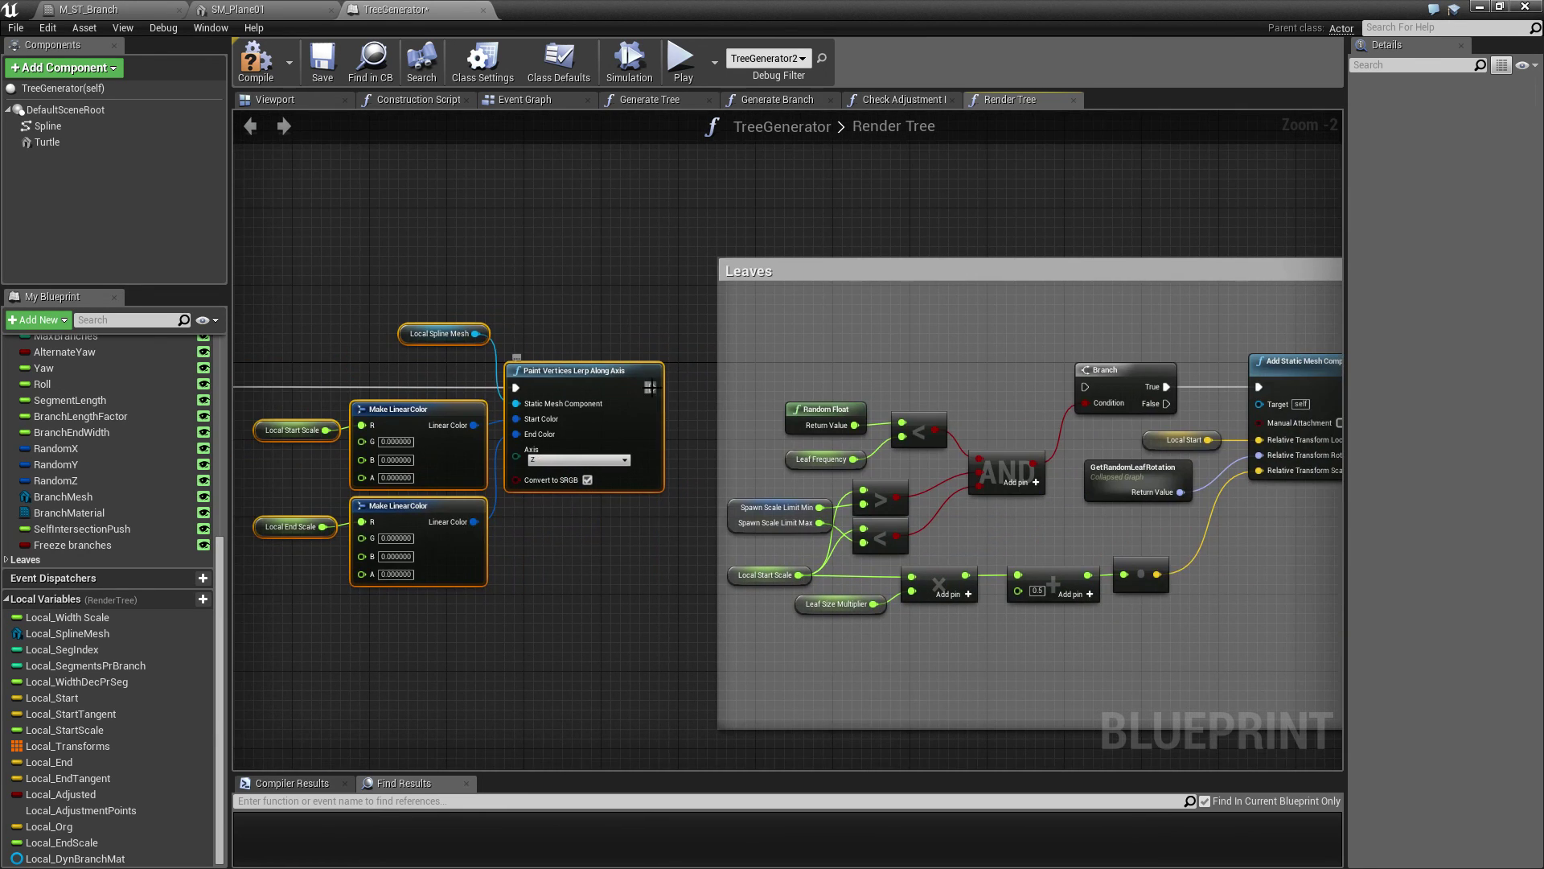
pyautogui.moveTo(650, 387)
pyautogui.mouseDown()
pyautogui.moveTo(983, 407)
pyautogui.moveTo(1085, 387)
pyautogui.mouseUp()
pyautogui.moveTo(386, 647)
pyautogui.mouseDown(button='right')
pyautogui.moveTo(1089, 622)
pyautogui.moveTo(1380, 584)
pyautogui.mouseUp(button='right')
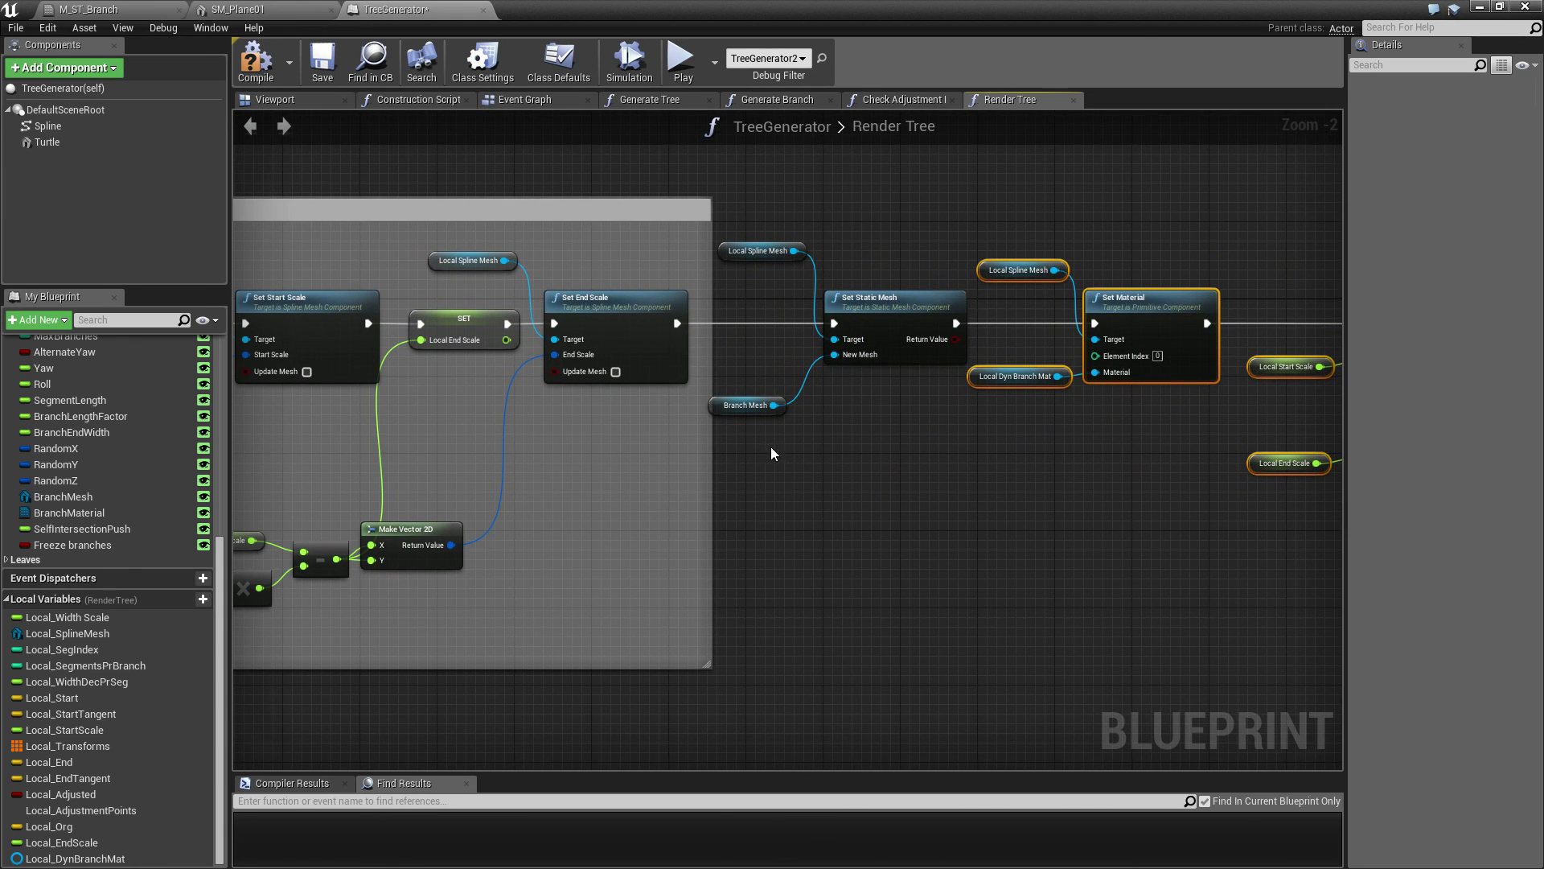
# Step: Tidy the Branch Mesh and Local Spline Mesh getters beside Set Static Mesh and lower the Local Dyn Branch Mat getter beside Set Material
pyautogui.click(764, 396)
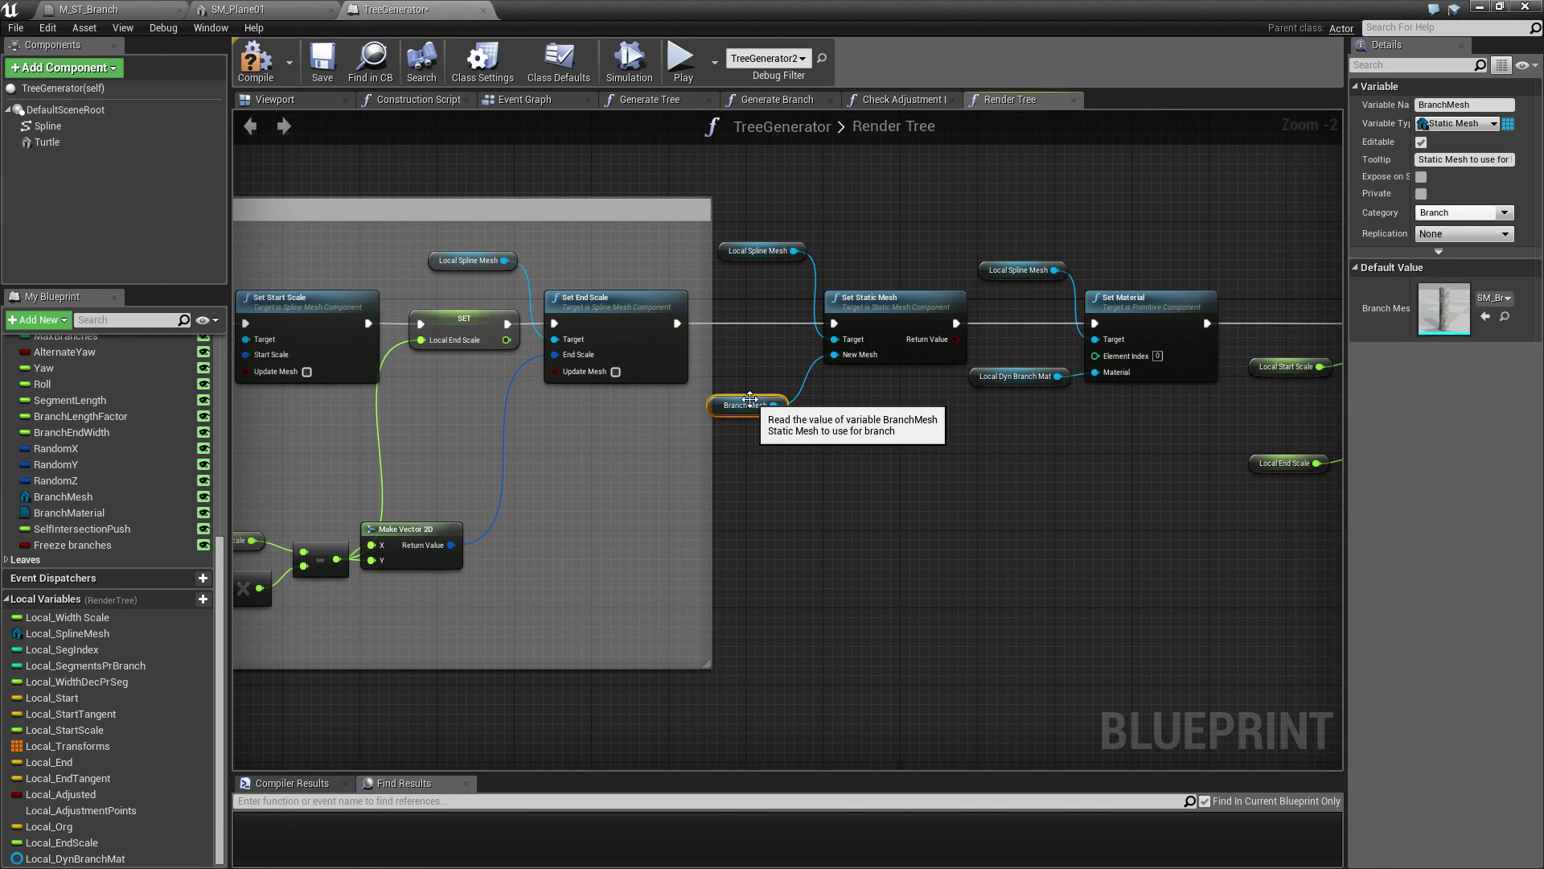
pyautogui.moveTo(752, 404); pyautogui.dragTo(761, 375)
pyautogui.click(755, 244)
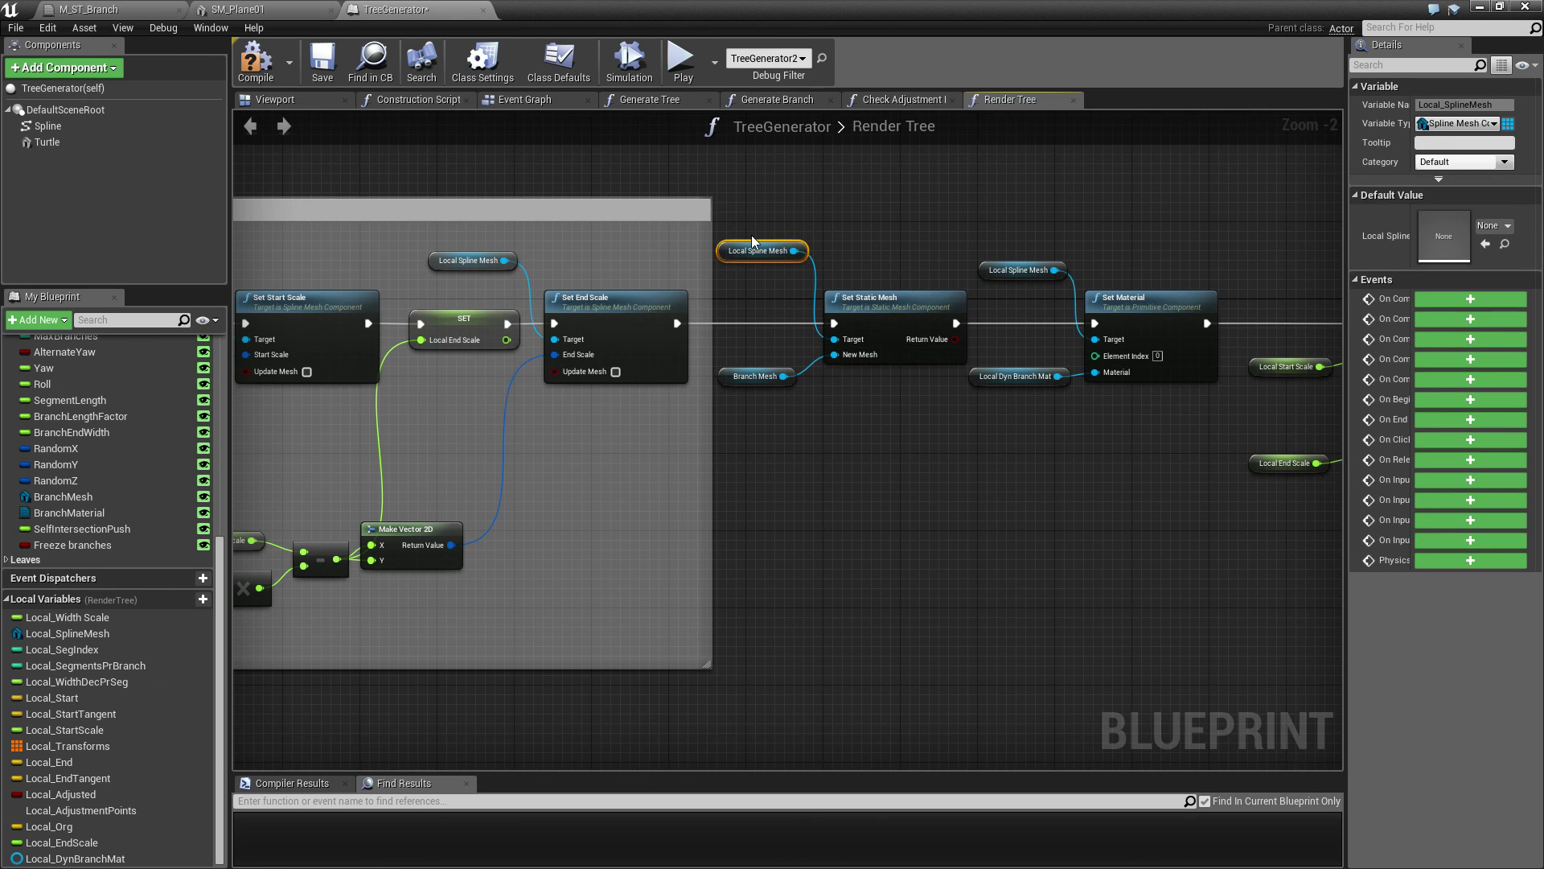
pyautogui.moveTo(757, 240); pyautogui.dragTo(757, 279)
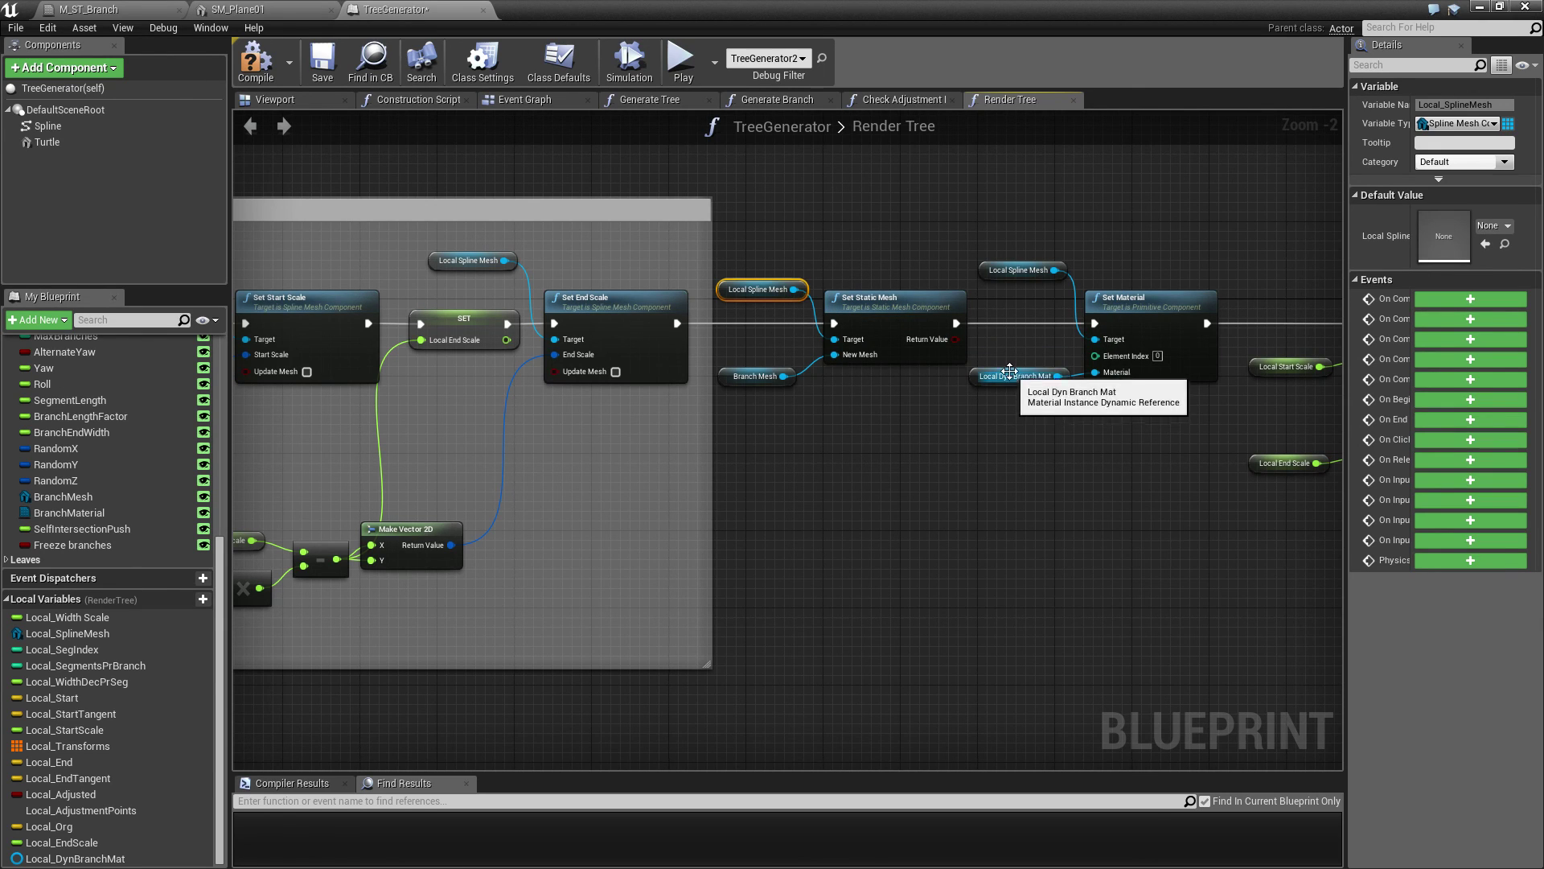
pyautogui.moveTo(1016, 377); pyautogui.dragTo(1015, 387)
pyautogui.moveTo(1137, 501); pyautogui.dragTo(848, 515, button='right')
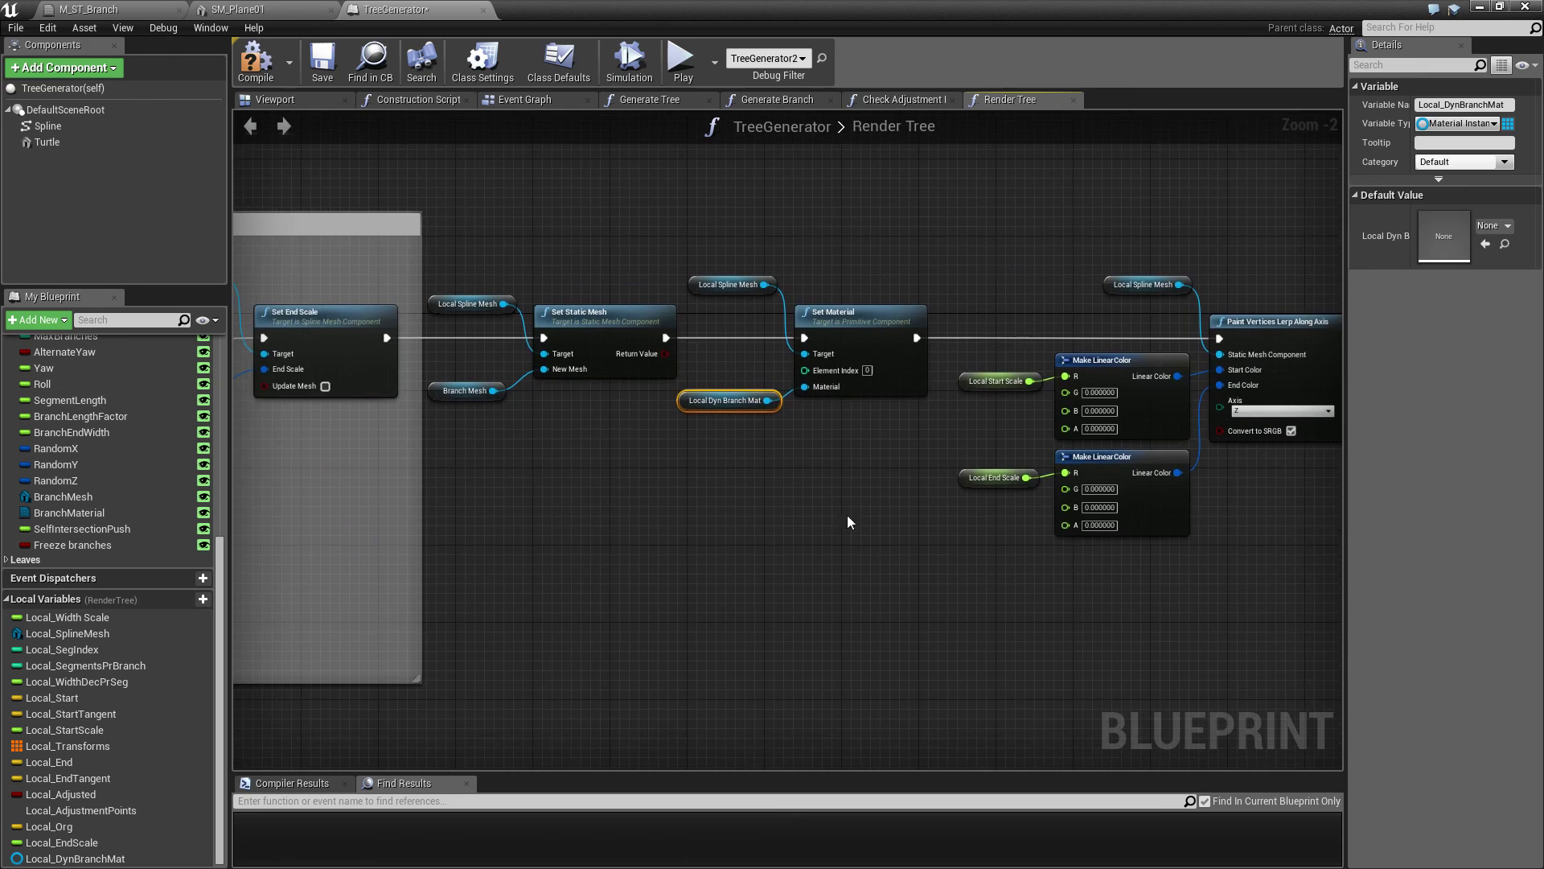
# Step: Return to the level and select the generated TreeGenerator2 tree in the viewport
pyautogui.doubleClick(1046, 7)
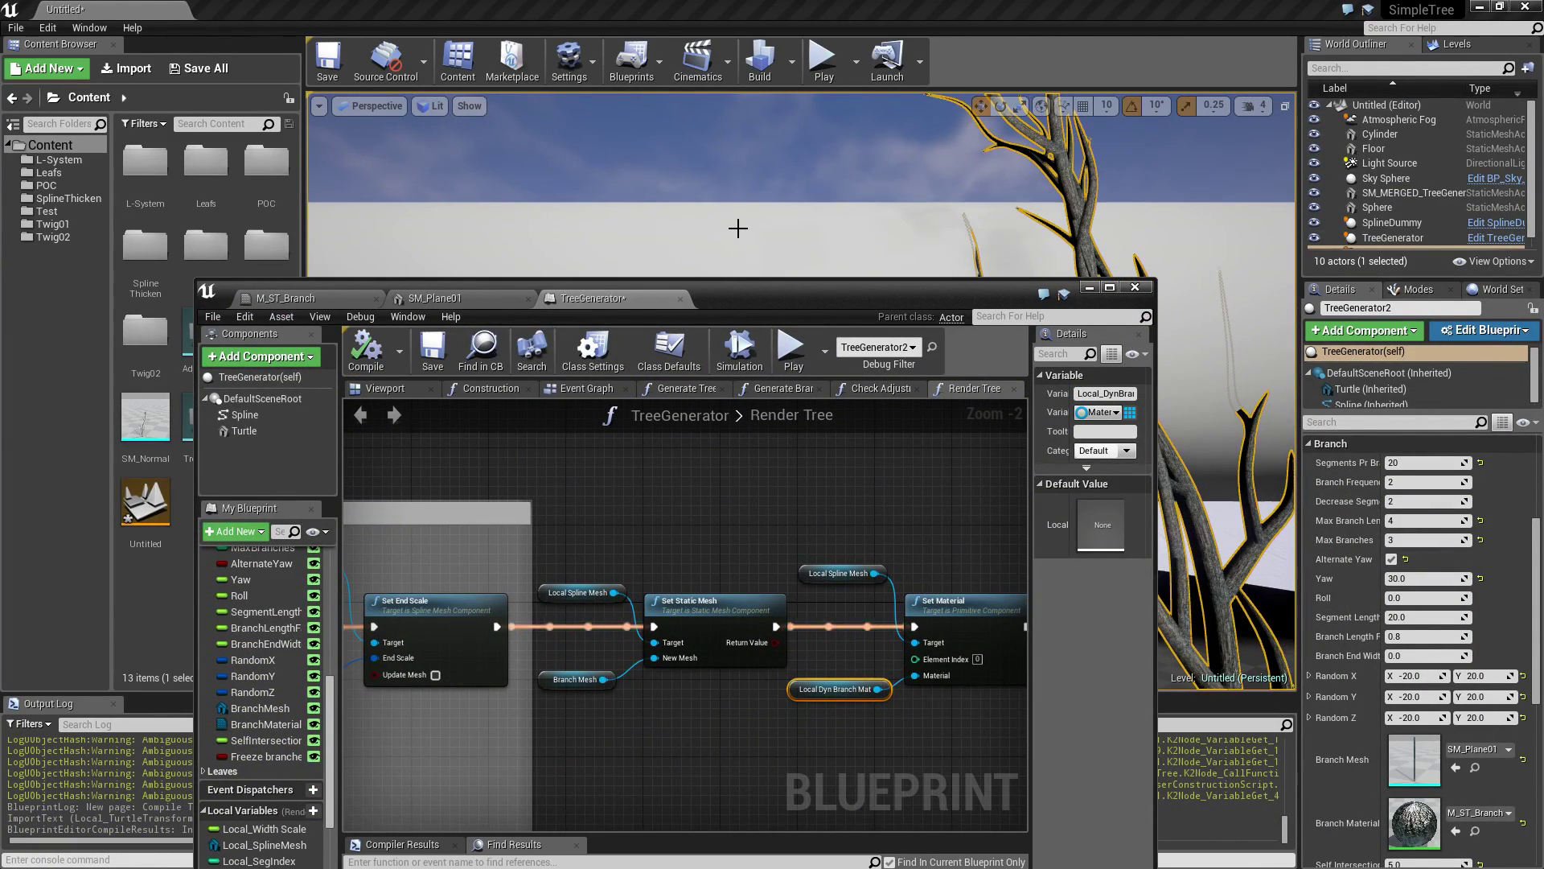
pyautogui.click(1089, 287)
pyautogui.moveTo(749, 407); pyautogui.dragTo(812, 410, button='right')
pyautogui.moveTo(621, 421); pyautogui.dragTo(756, 334, button='right')
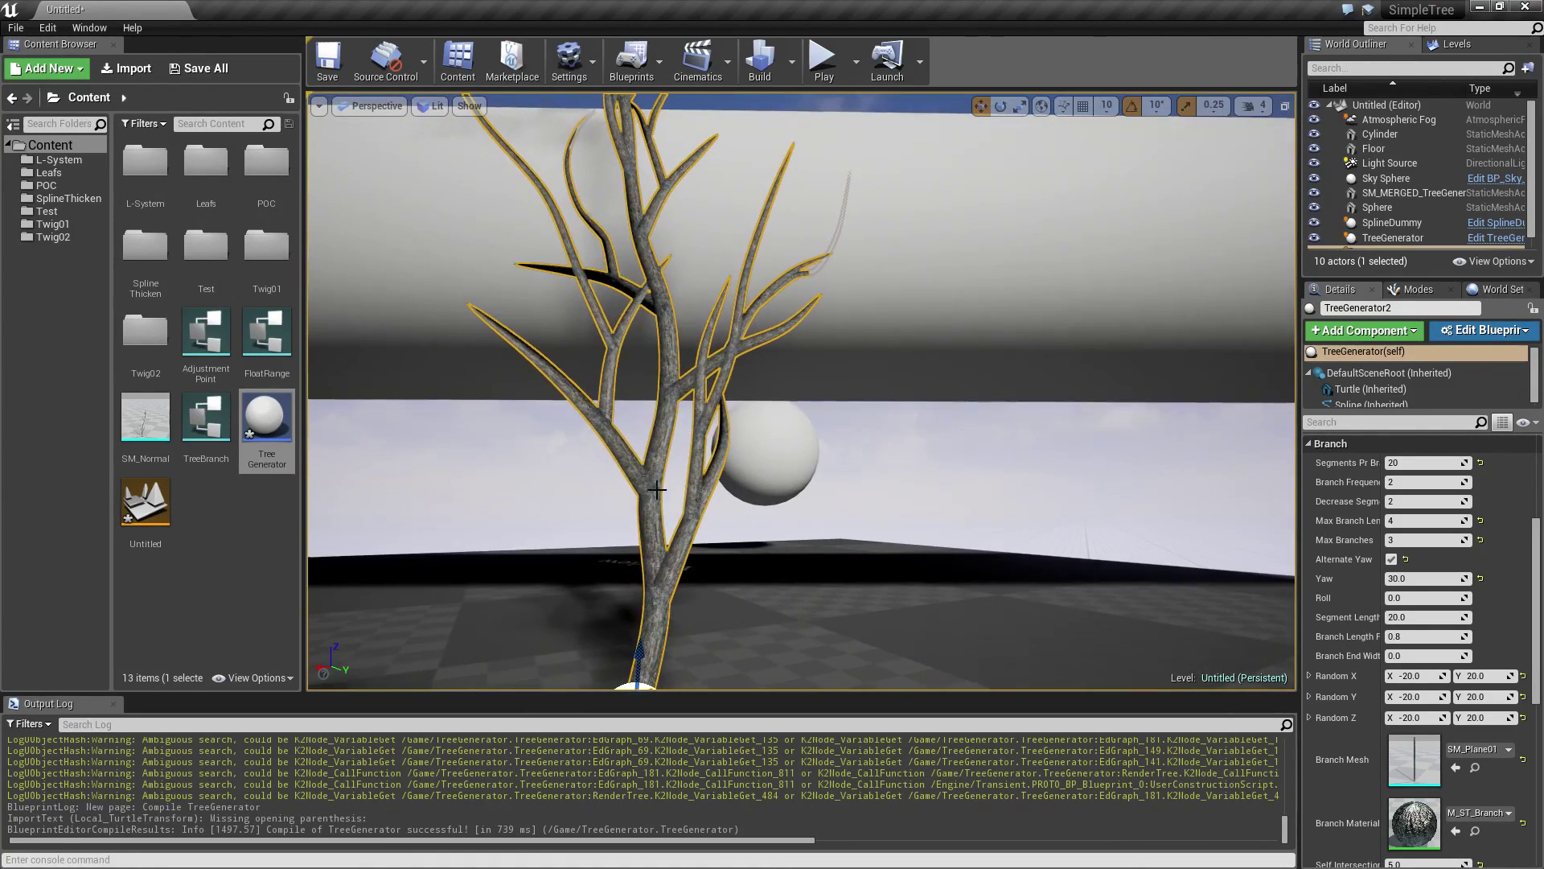
pyautogui.click(661, 610)
pyautogui.moveTo(746, 455); pyautogui.dragTo(455, 261, button='right')
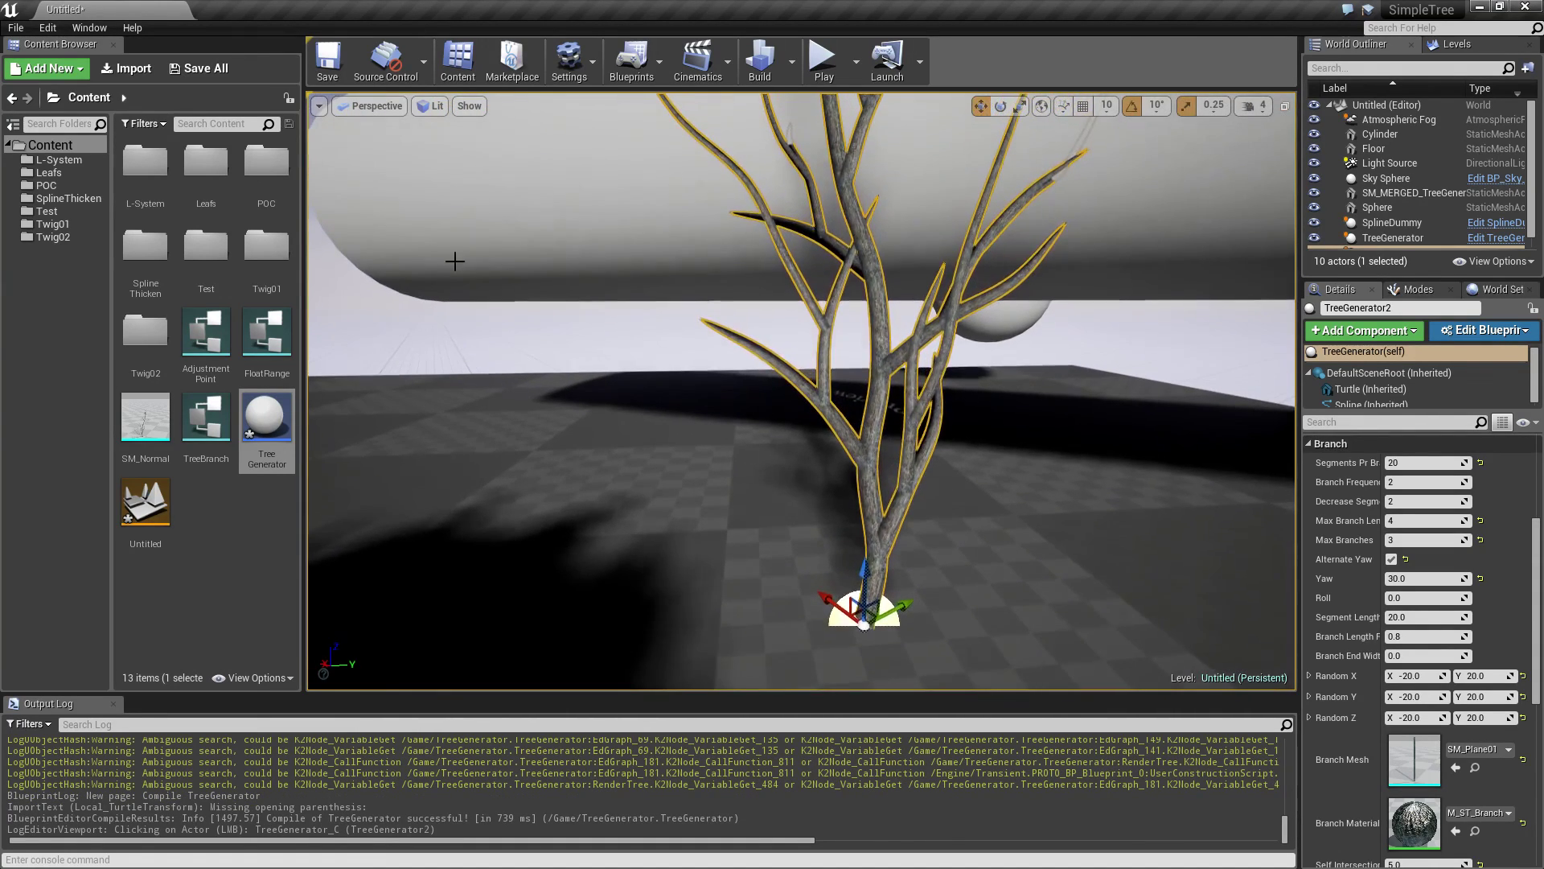
# Step: Merge TreeGenerator2's mesh components into a static mesh named SM_SplineThicken in Content, then dismiss the merge dialog, autosave message and message log
pyautogui.click(89, 29)
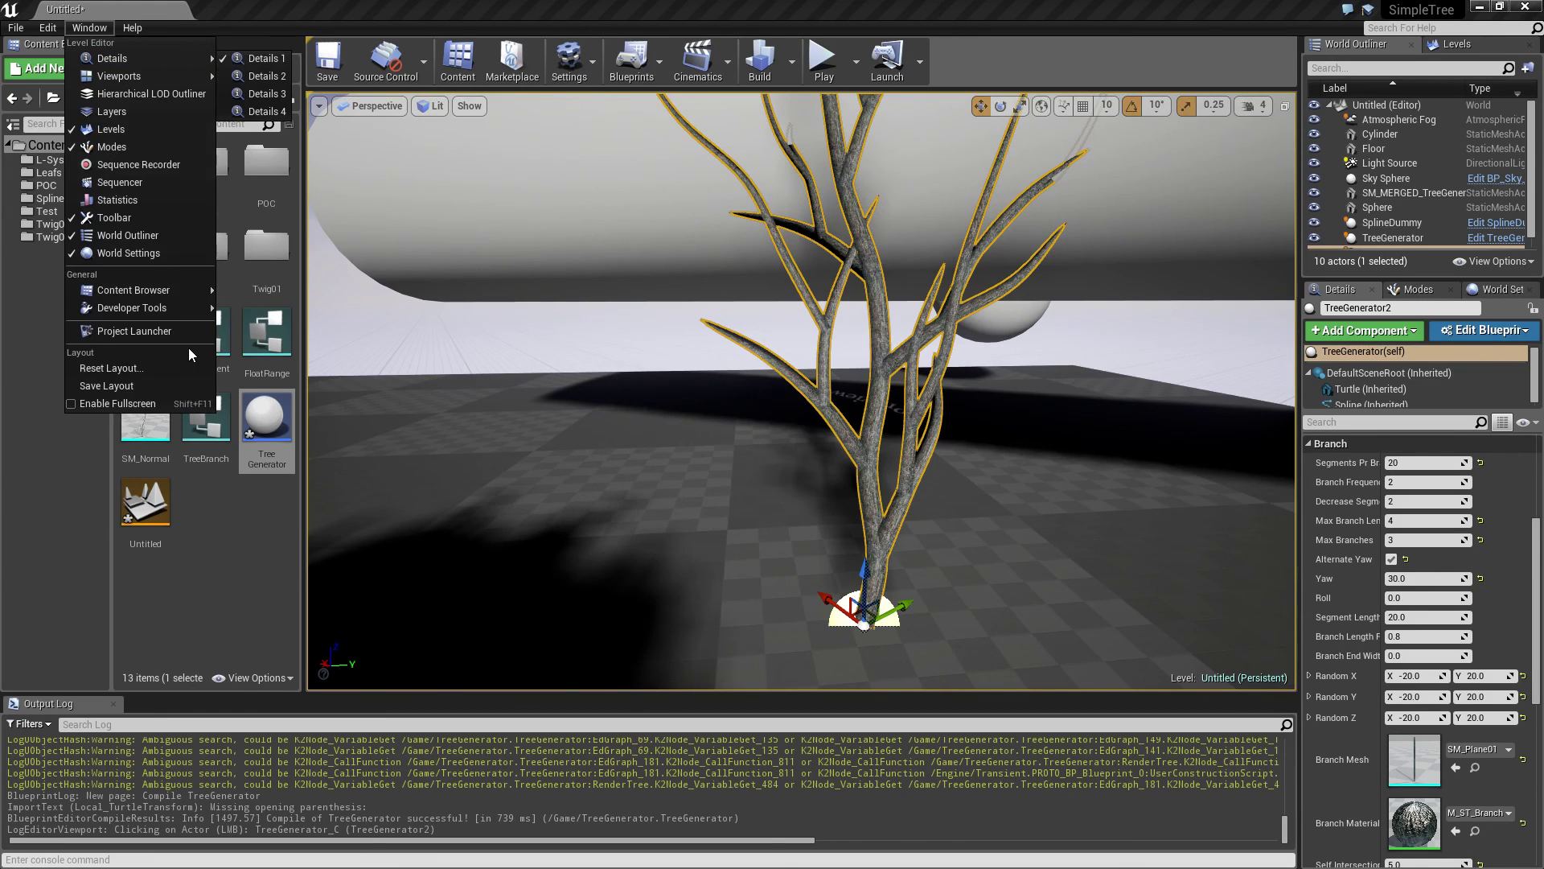
pyautogui.moveTo(135, 308)
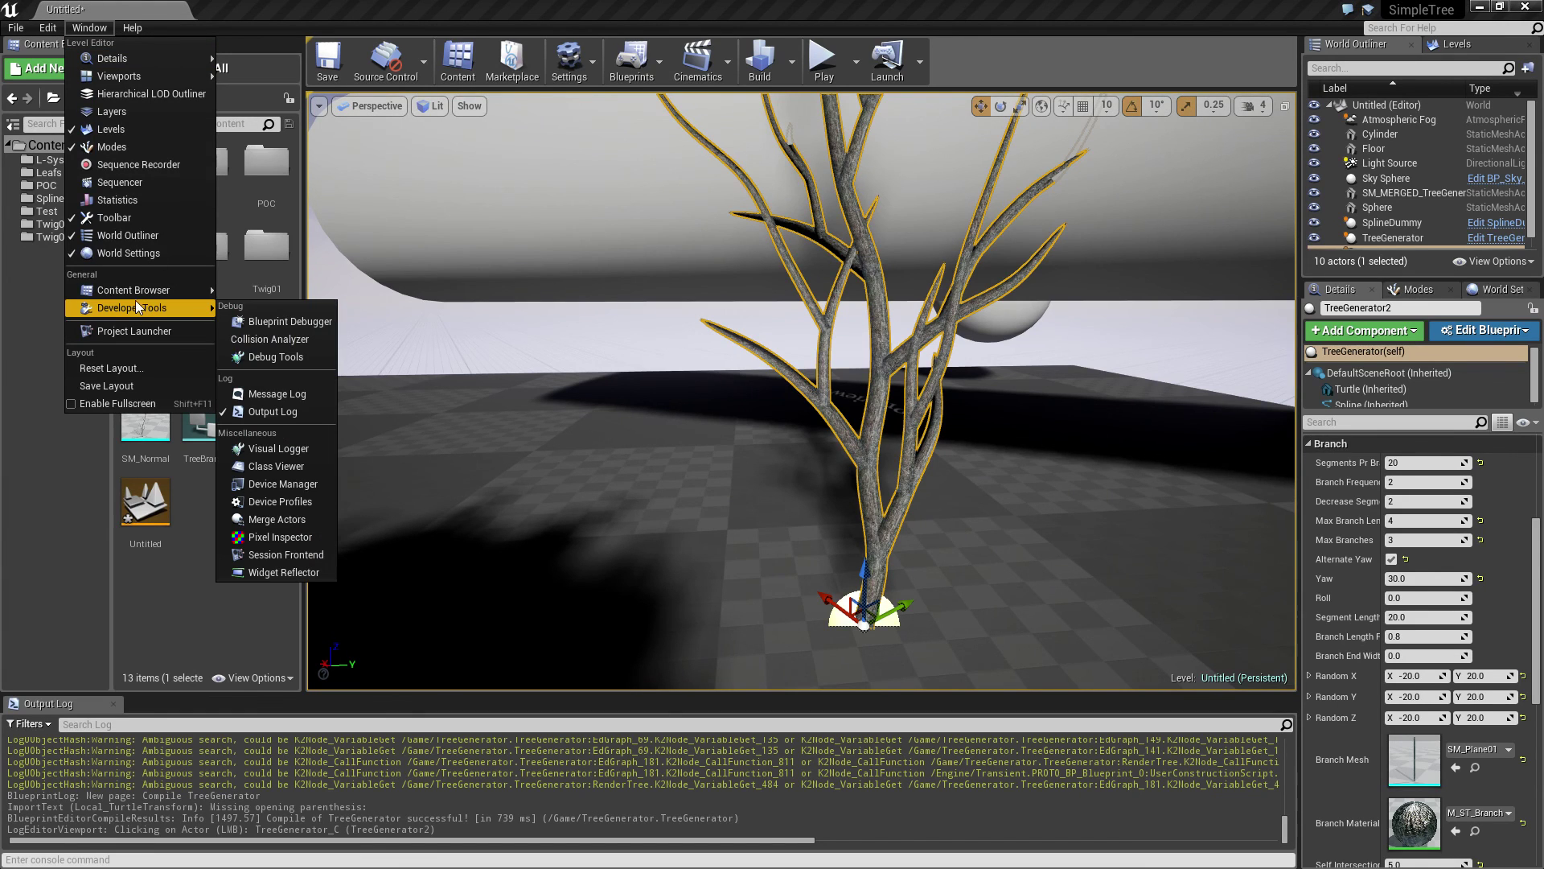
pyautogui.click(254, 521)
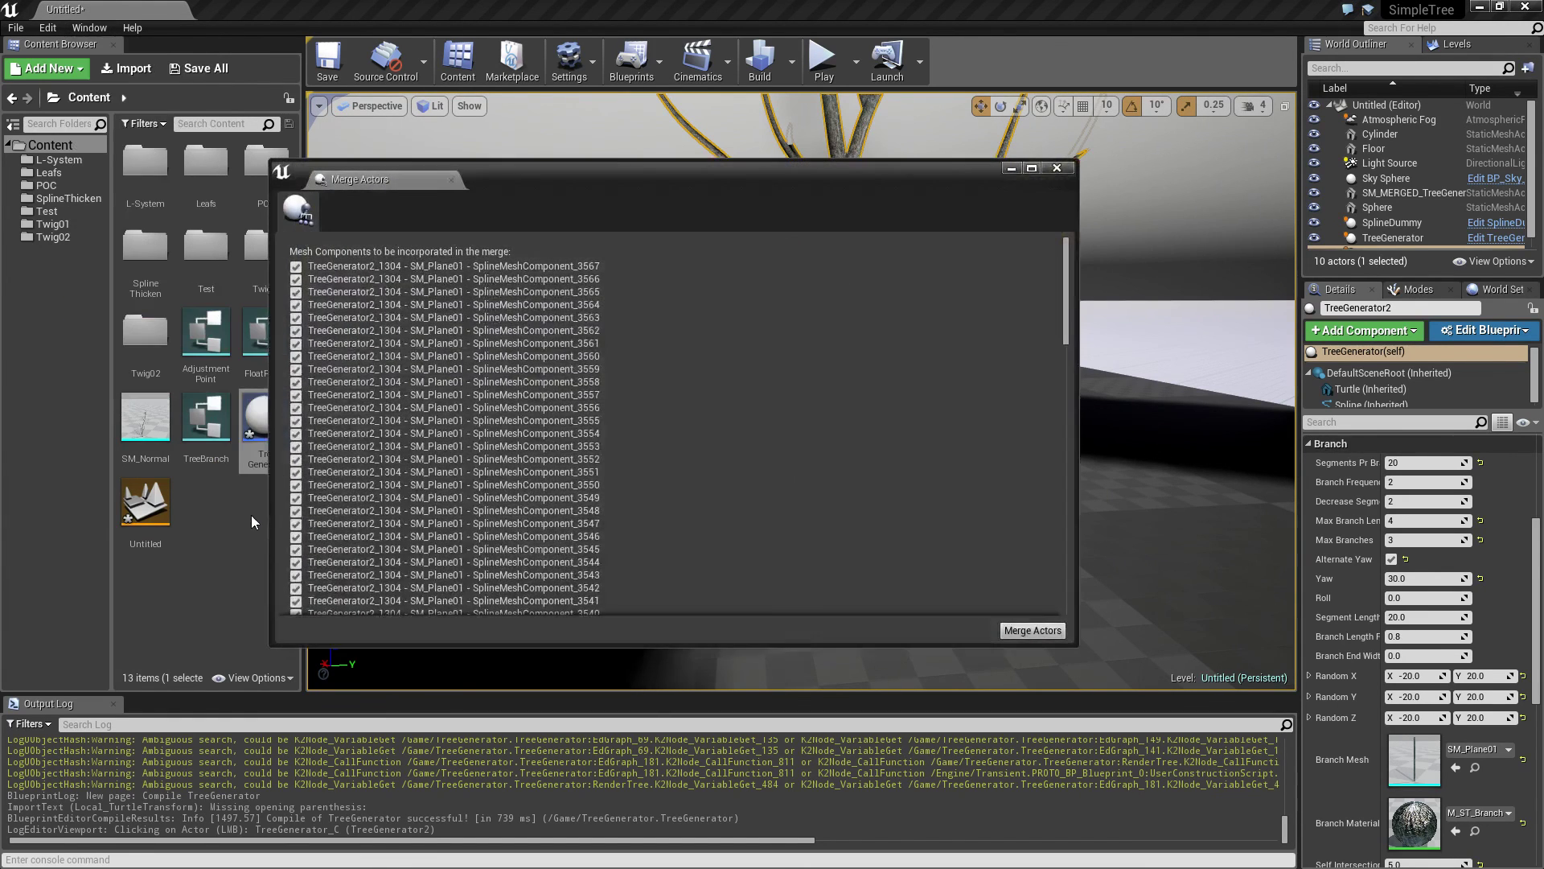
pyautogui.click(1017, 627)
pyautogui.write('SM_SplineTh')
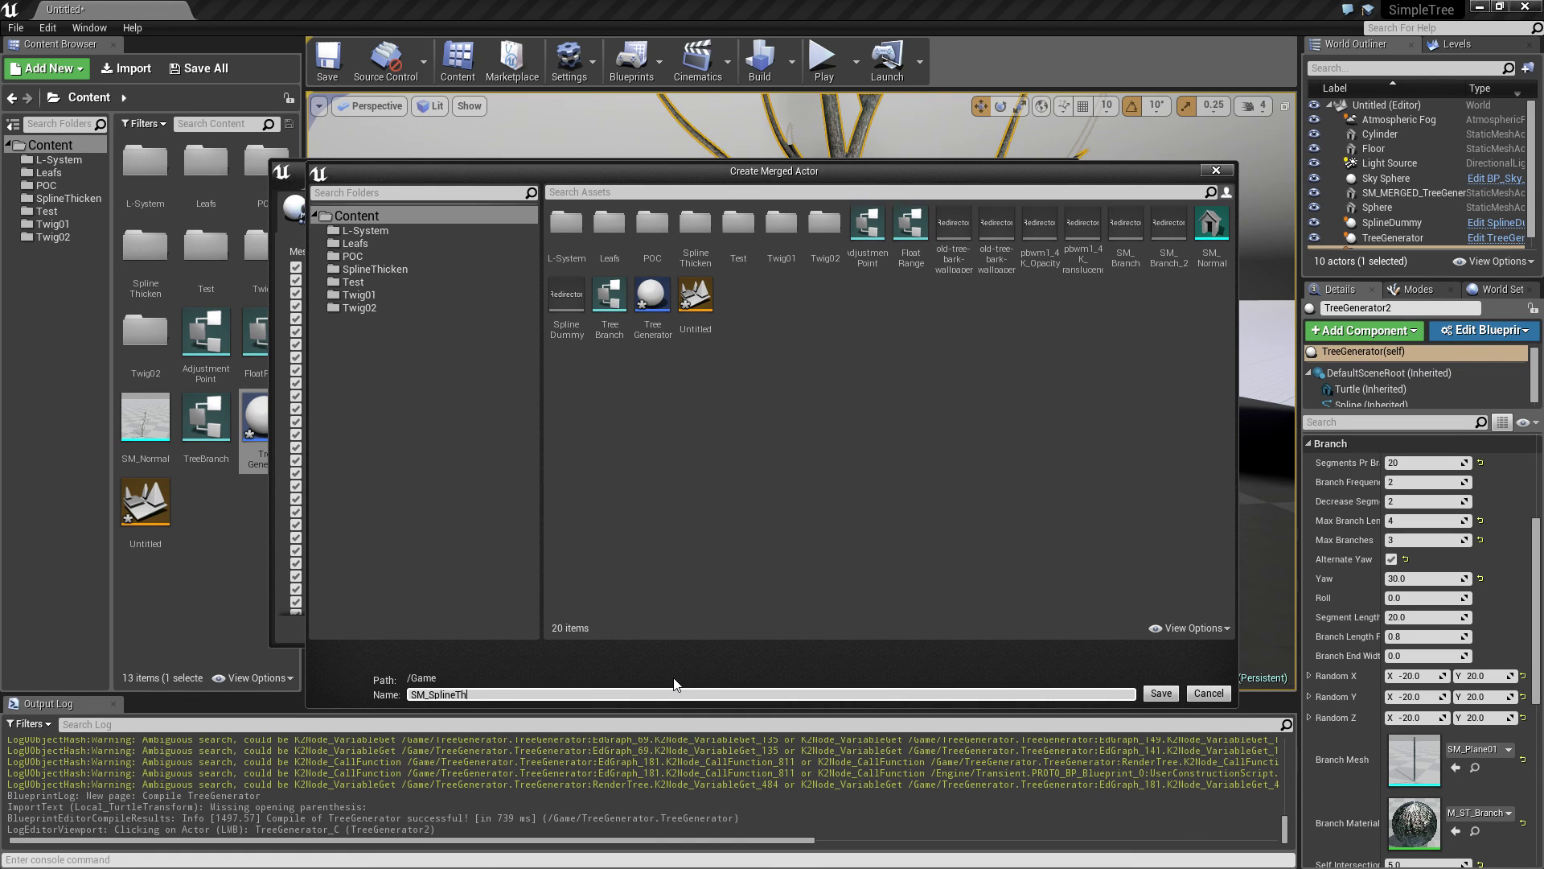
pyautogui.write('n')
pyautogui.press('Return')
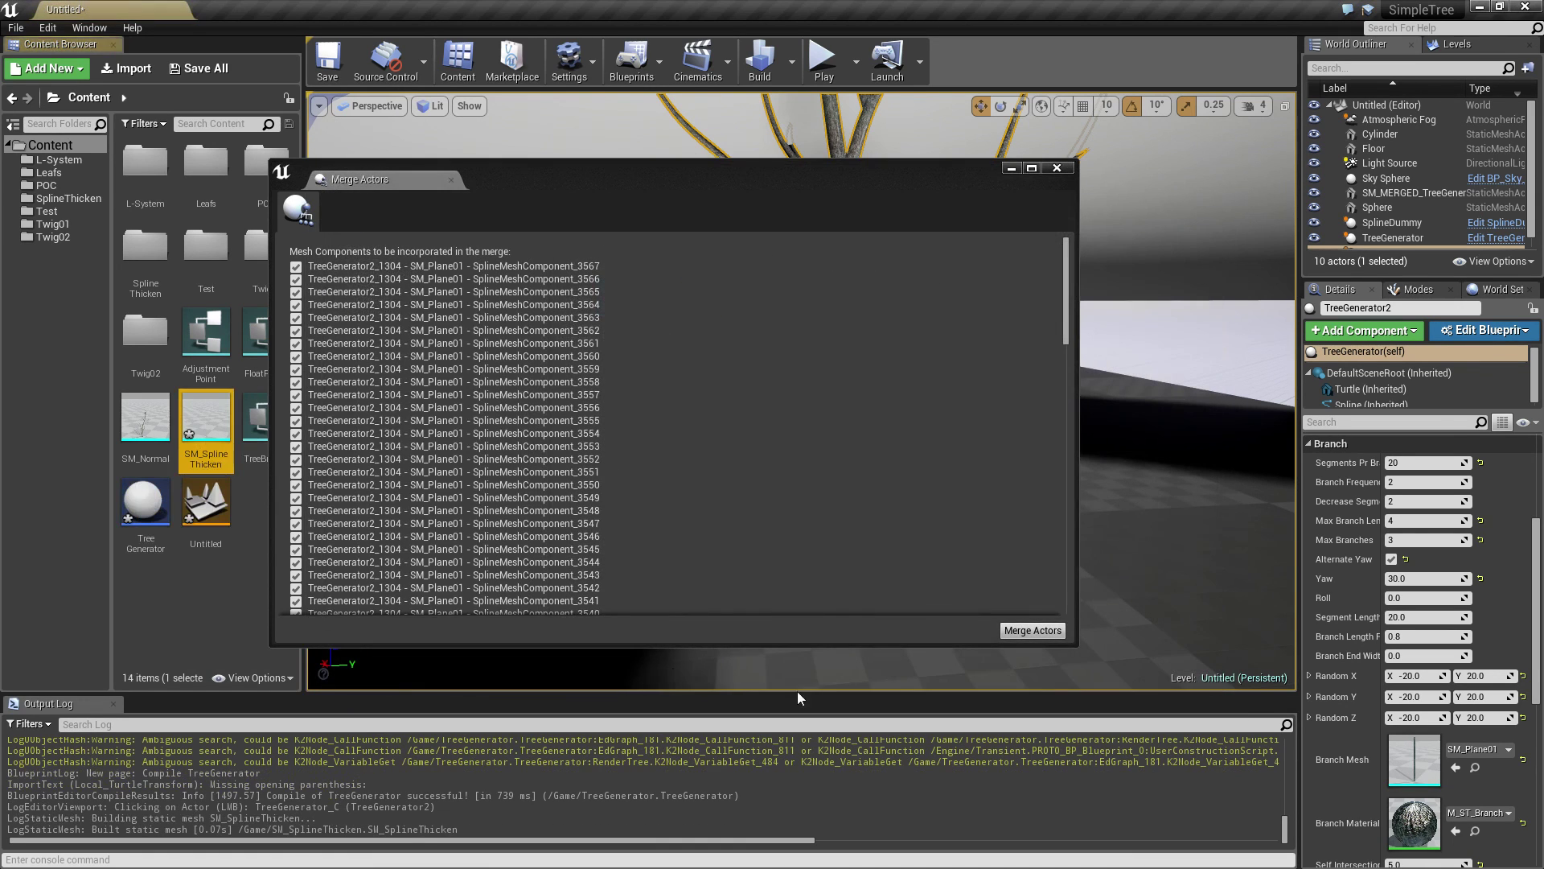
pyautogui.click(1057, 168)
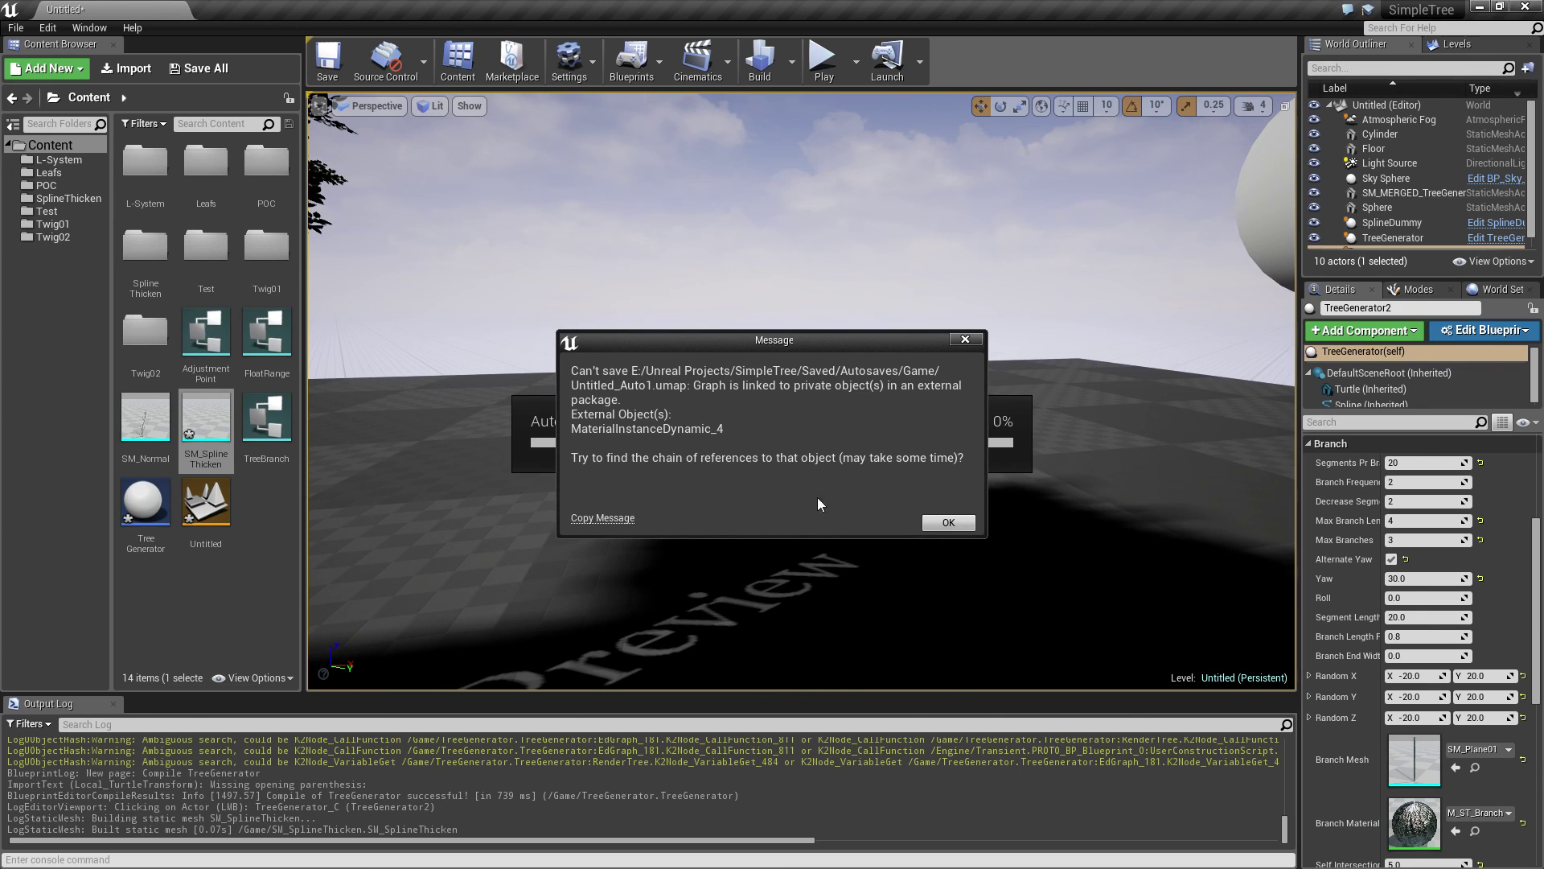
pyautogui.click(951, 522)
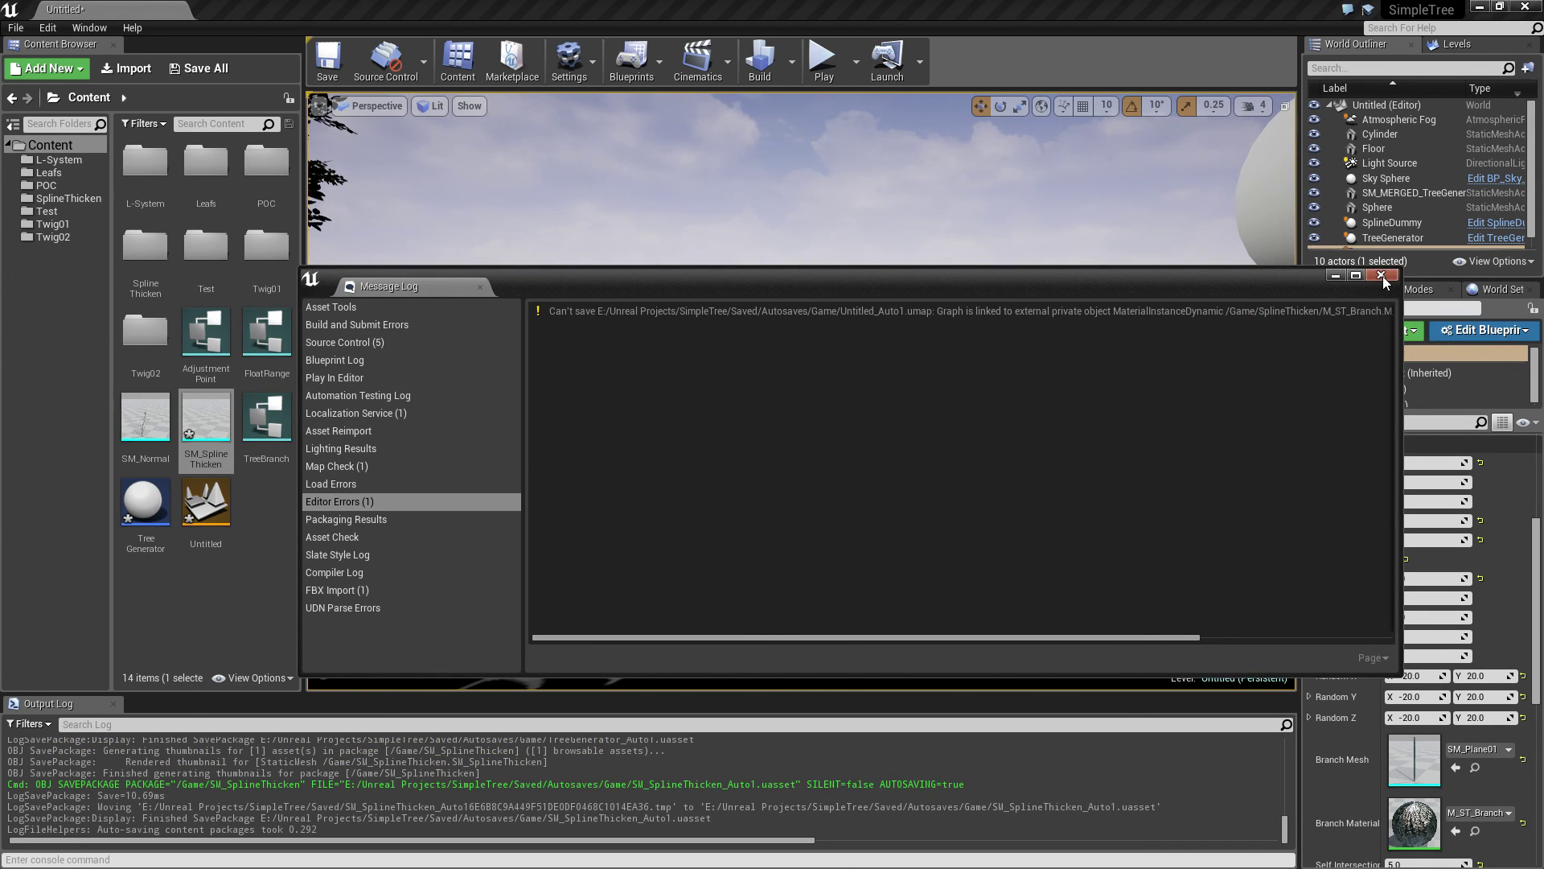
pyautogui.click(1383, 276)
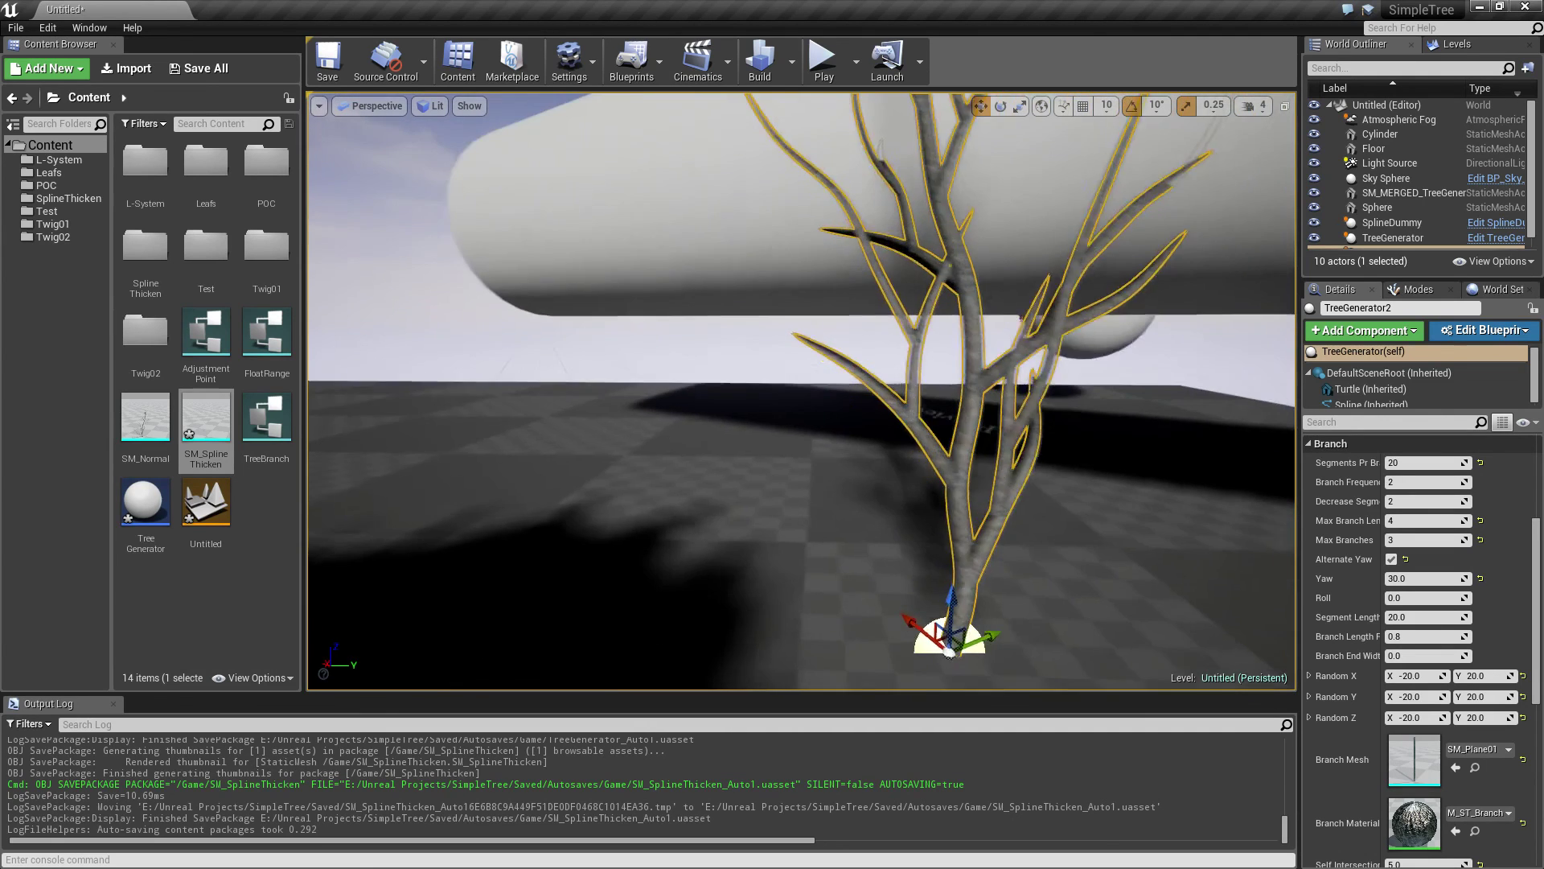
# Step: Place the SM_SplineThicken mesh on an open area of the floor in the level
pyautogui.moveTo(801, 391); pyautogui.dragTo(475, 476, button='right')
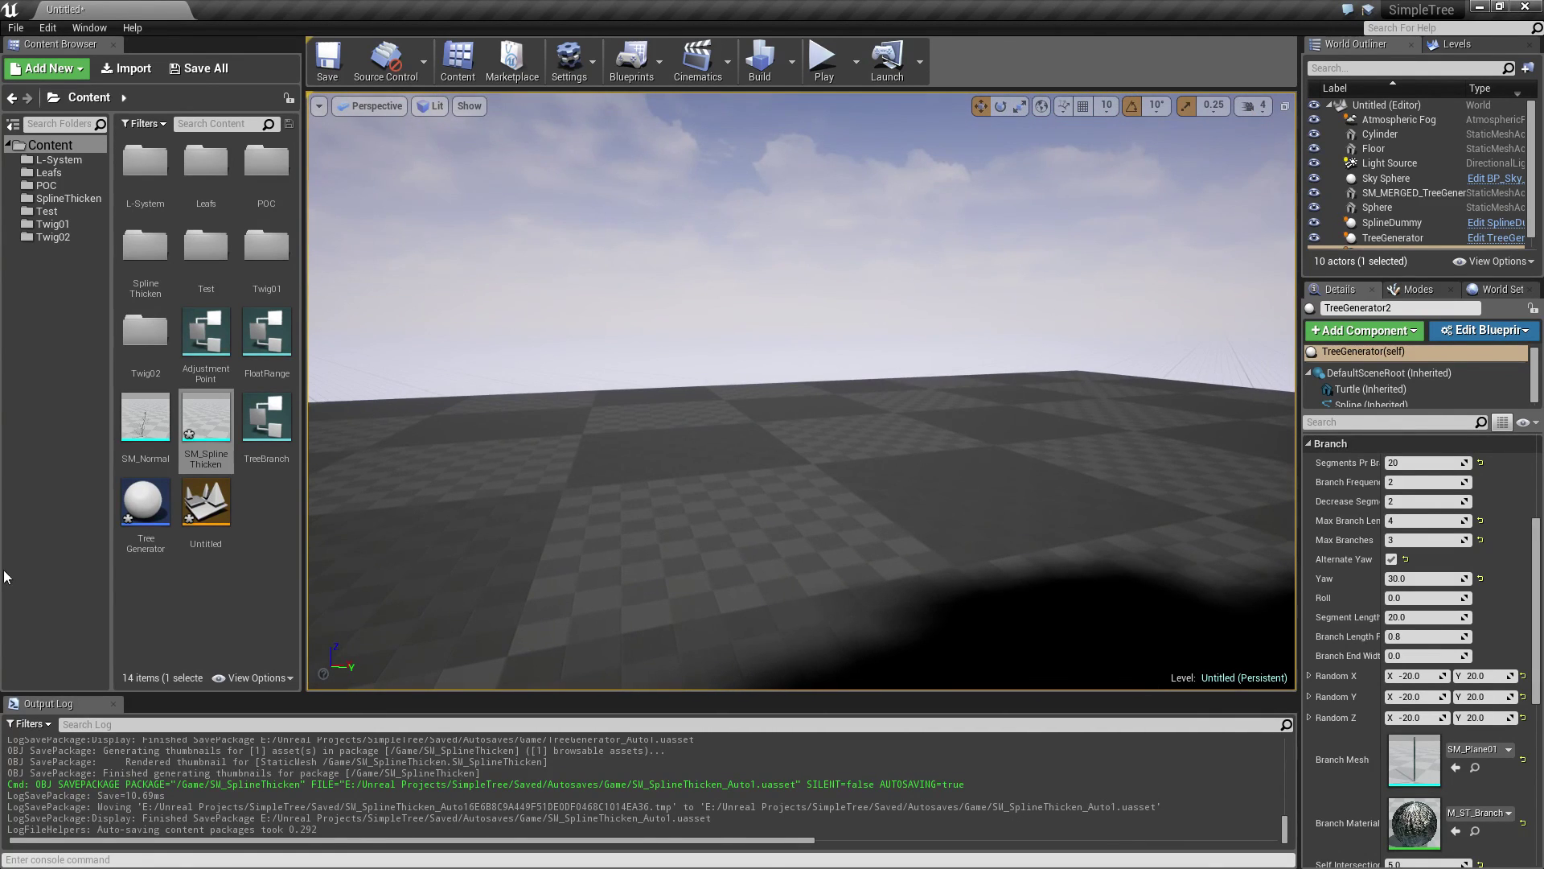
pyautogui.moveTo(206, 418); pyautogui.dragTo(806, 489)
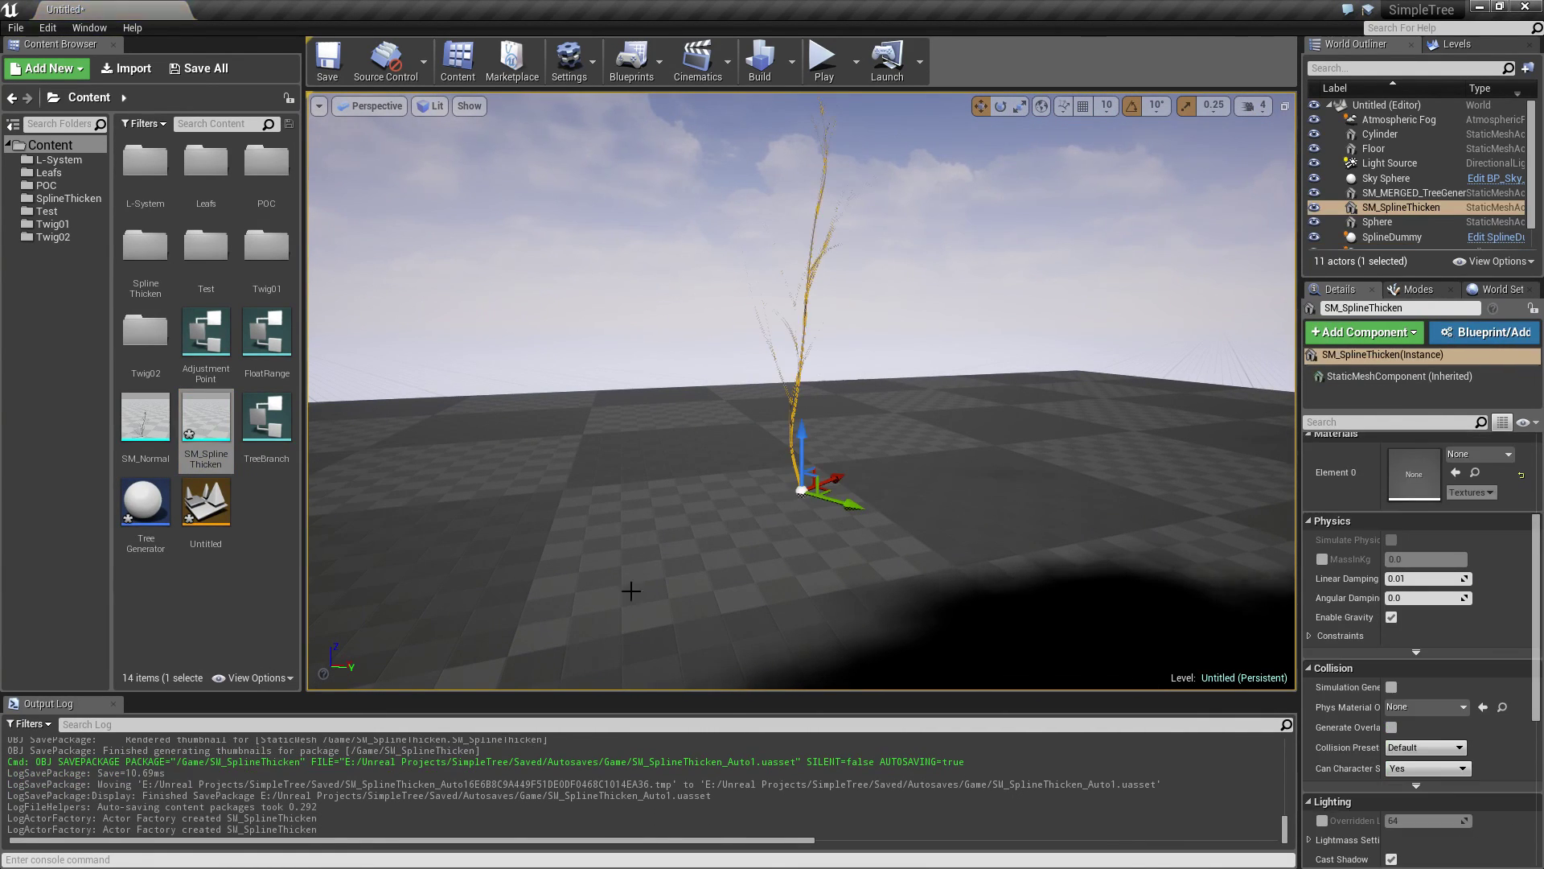
pyautogui.press('w')
pyautogui.moveTo(624, 499); pyautogui.dragTo(764, 500, button='right')
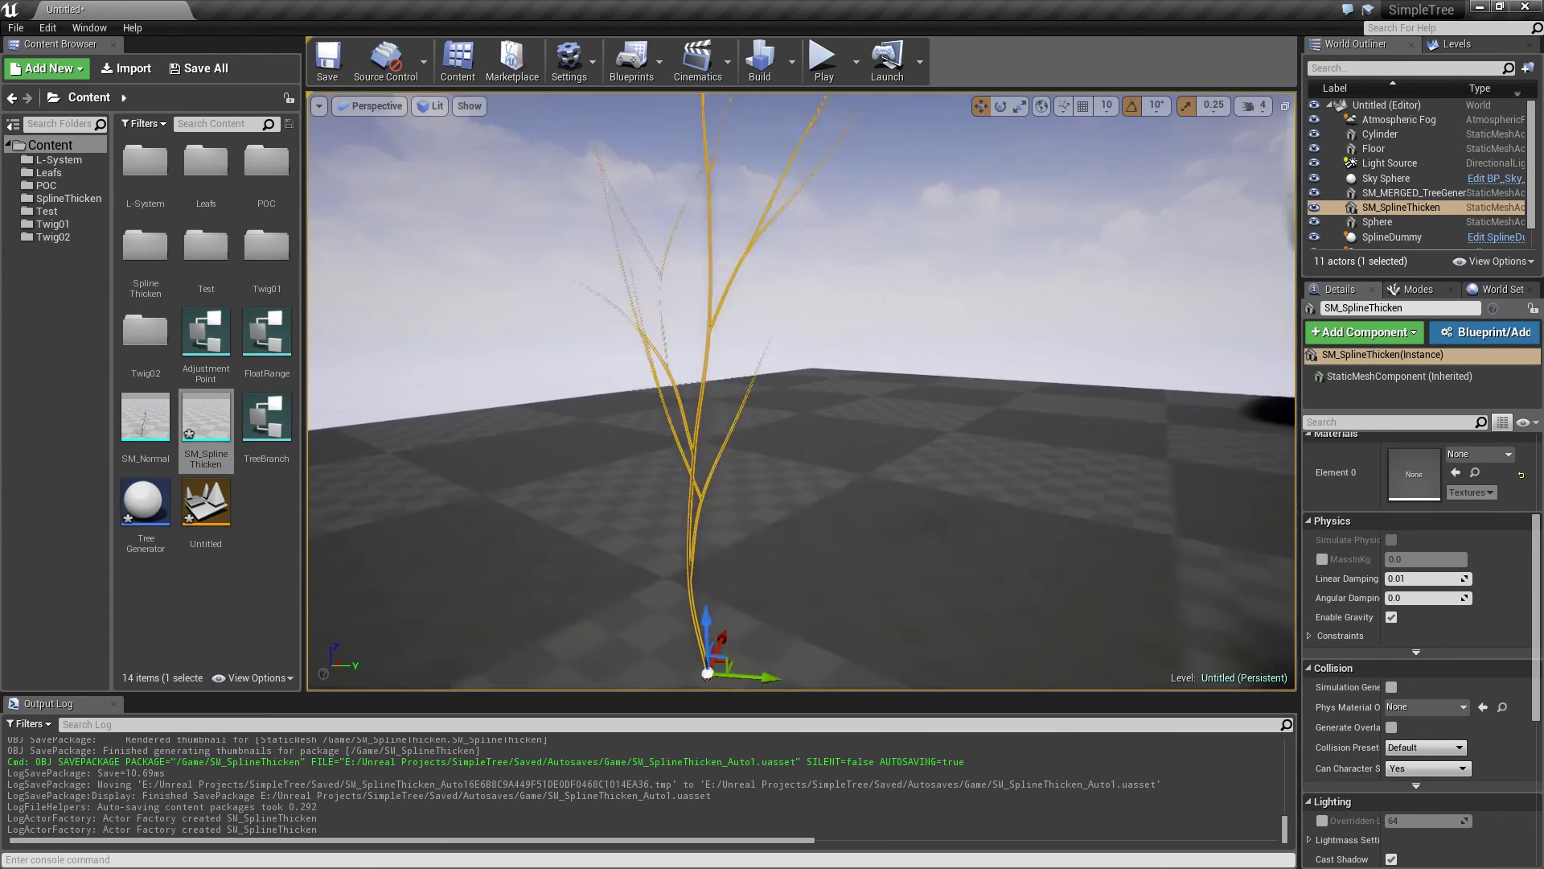
pyautogui.scroll(4, 738, 450)
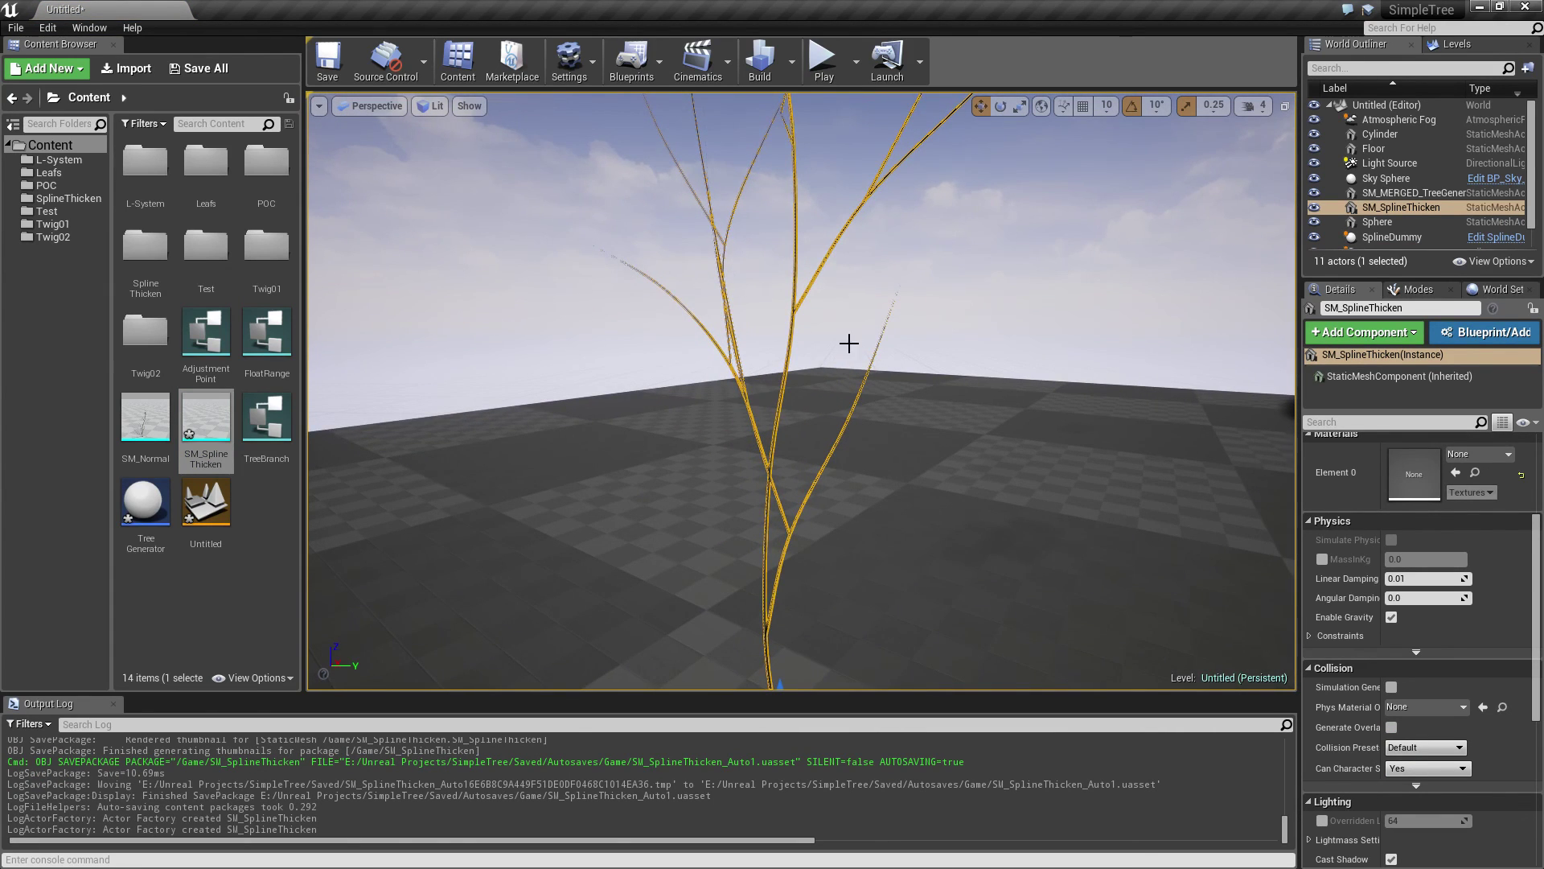
# Step: Assign the M_ST_Branch material to Element 0 of the placed SM_SplineThicken mesh
pyautogui.click(1466, 452)
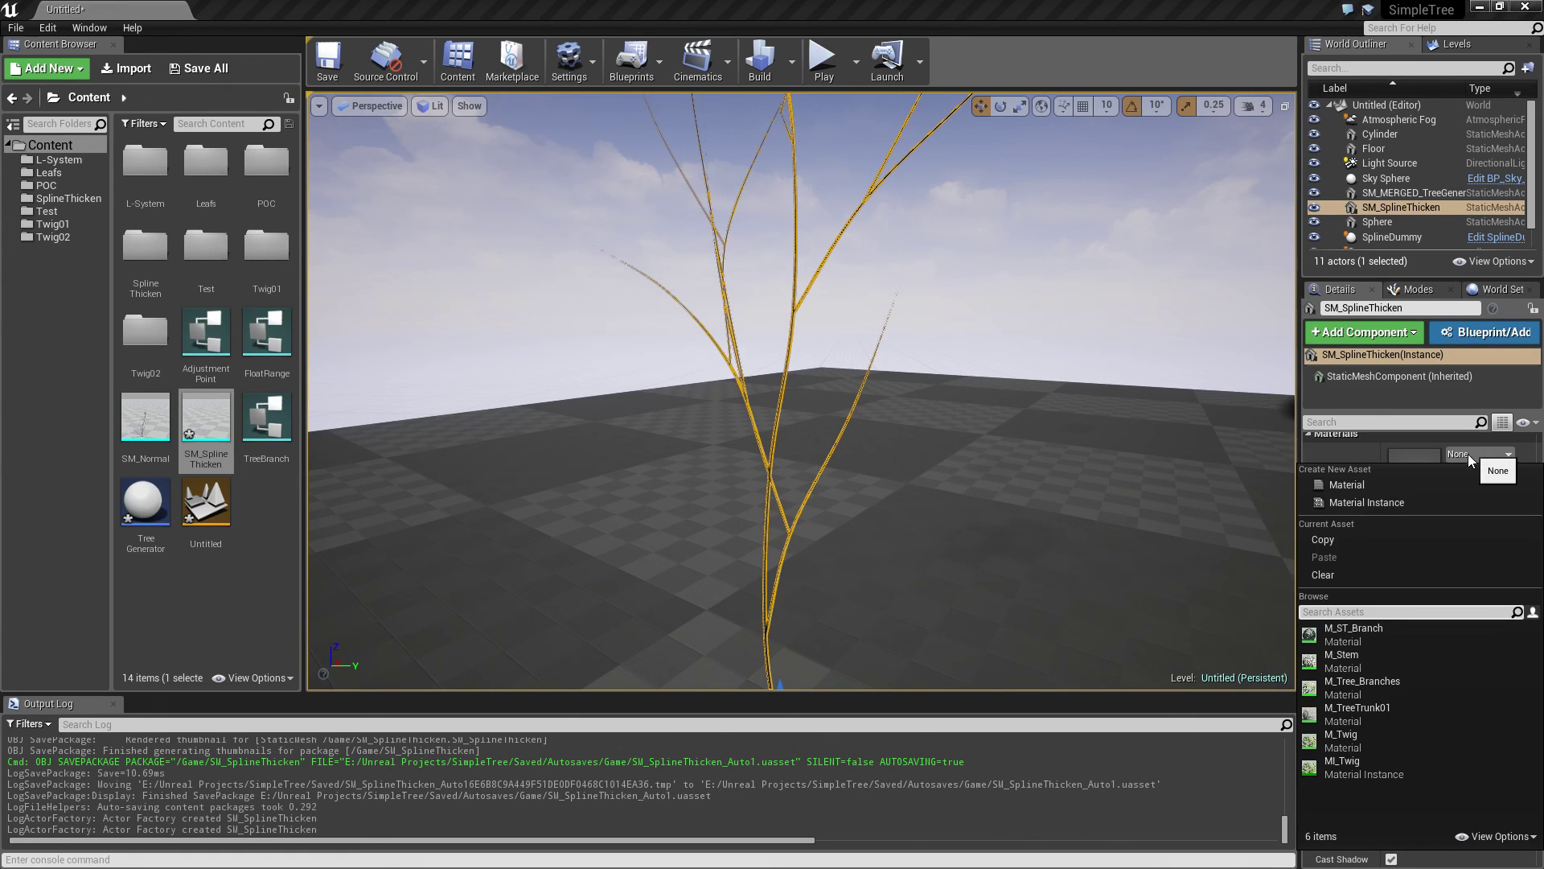
pyautogui.click(1397, 632)
pyautogui.moveTo(664, 569); pyautogui.dragTo(664, 378, button='right')
pyautogui.moveTo(665, 539); pyautogui.dragTo(666, 571, button='right')
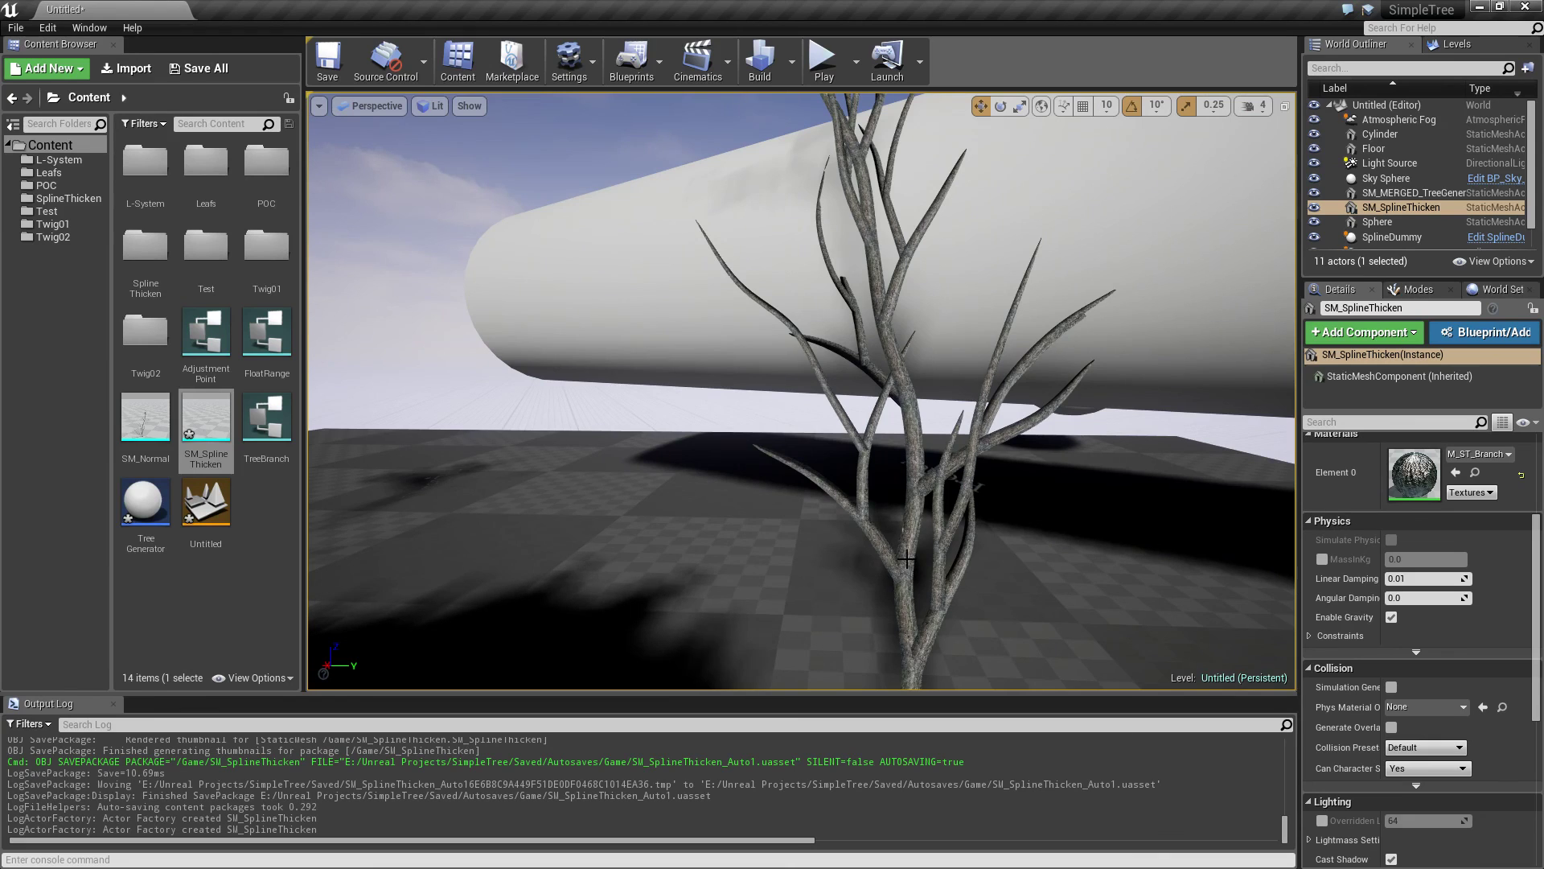
# Step: Merge TreeGenerator2 again with Bake Vertex Data enabled, saving over the existing SM_SplineThicken mesh
pyautogui.click(917, 523)
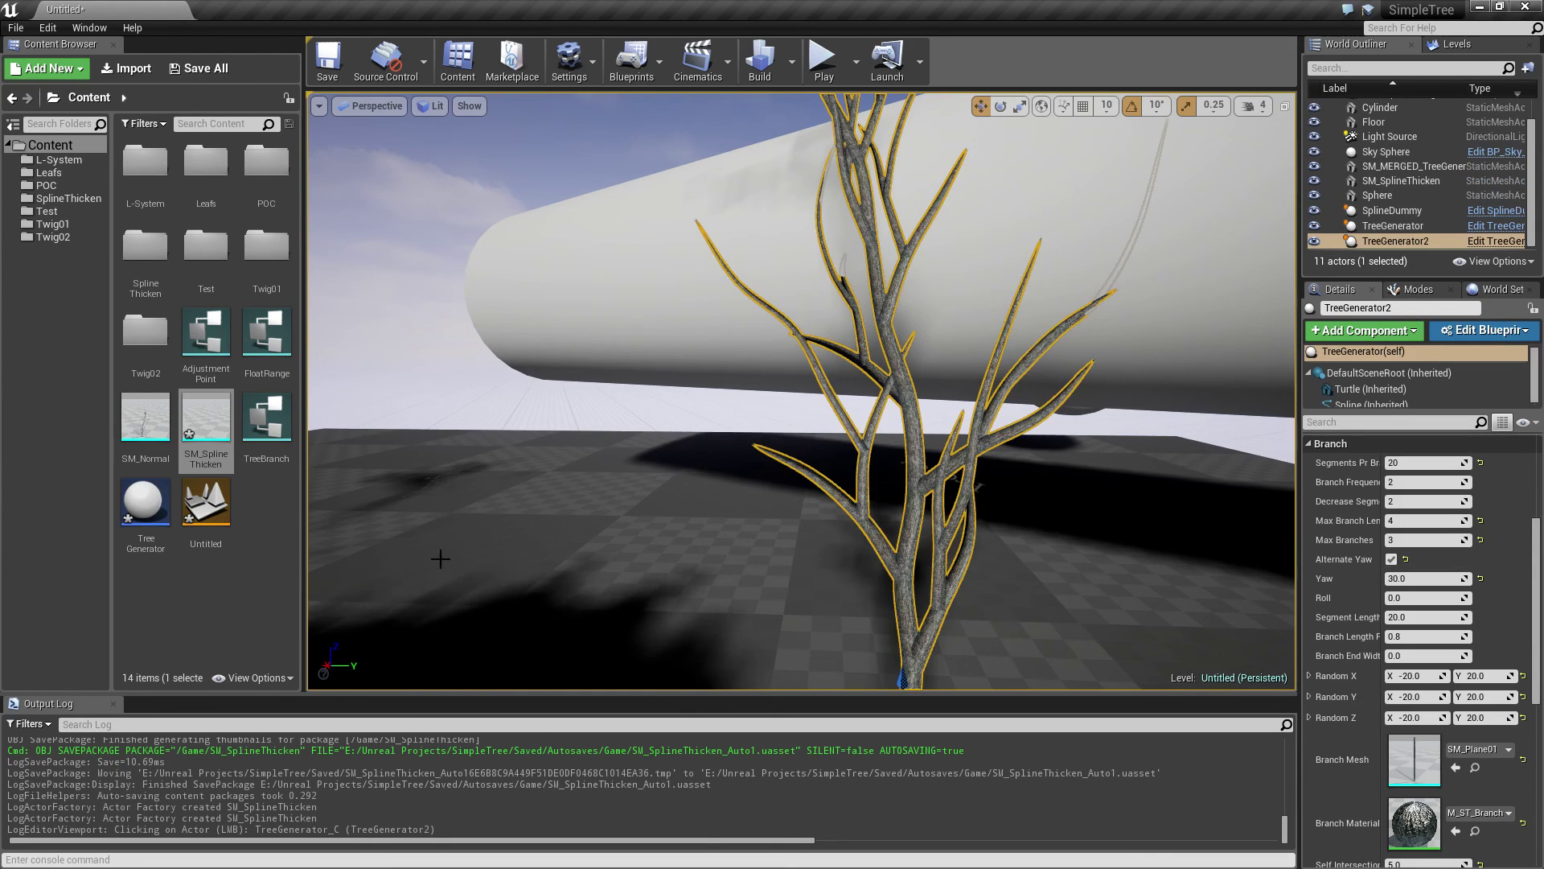
pyautogui.click(90, 28)
pyautogui.moveTo(201, 309)
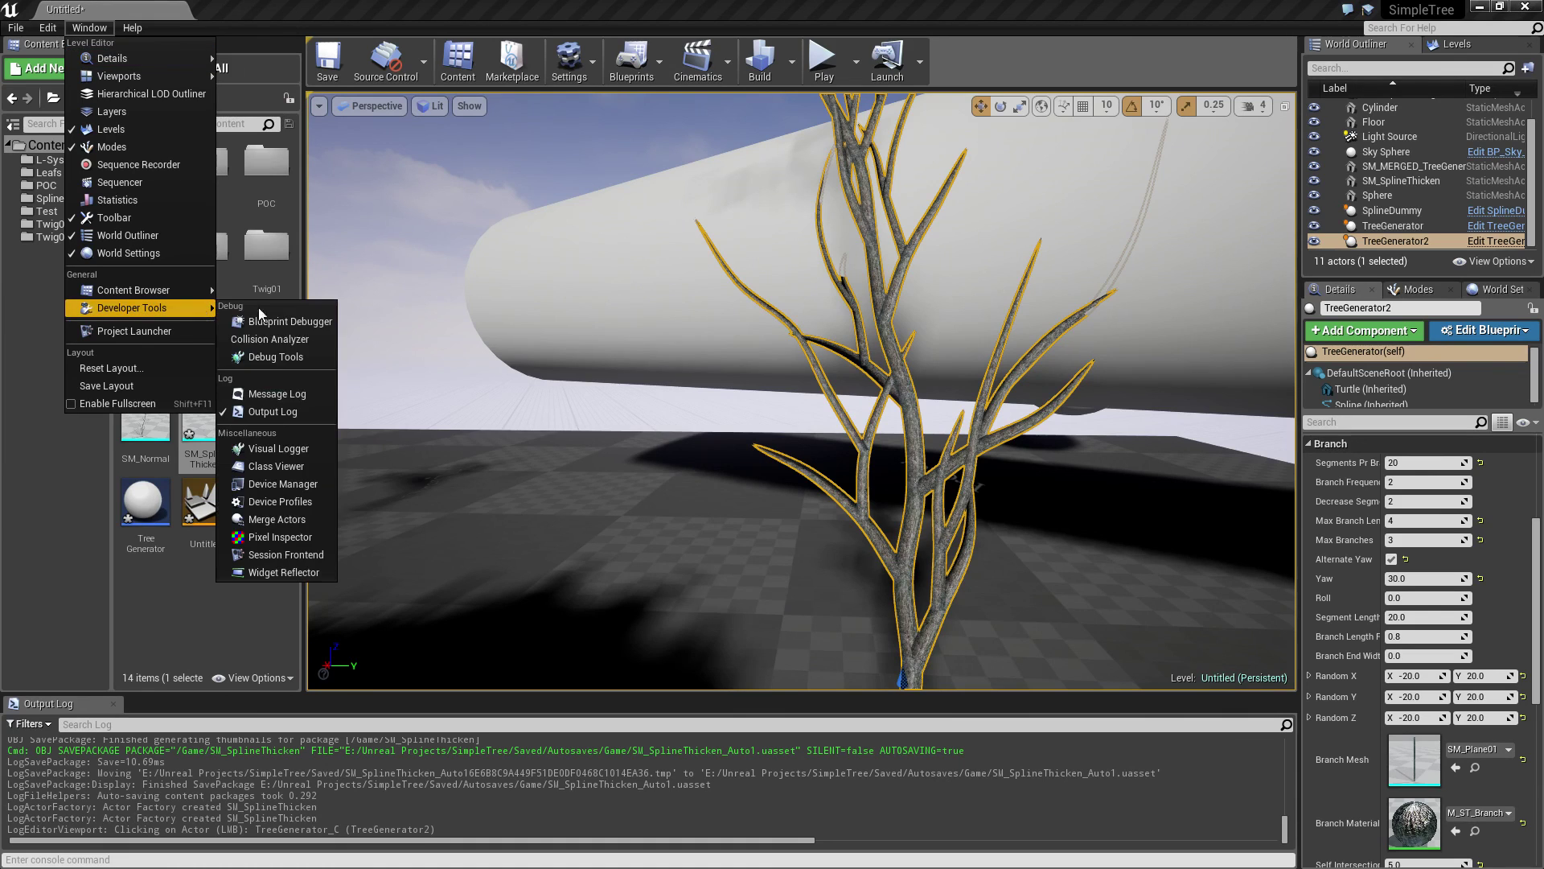
pyautogui.click(282, 520)
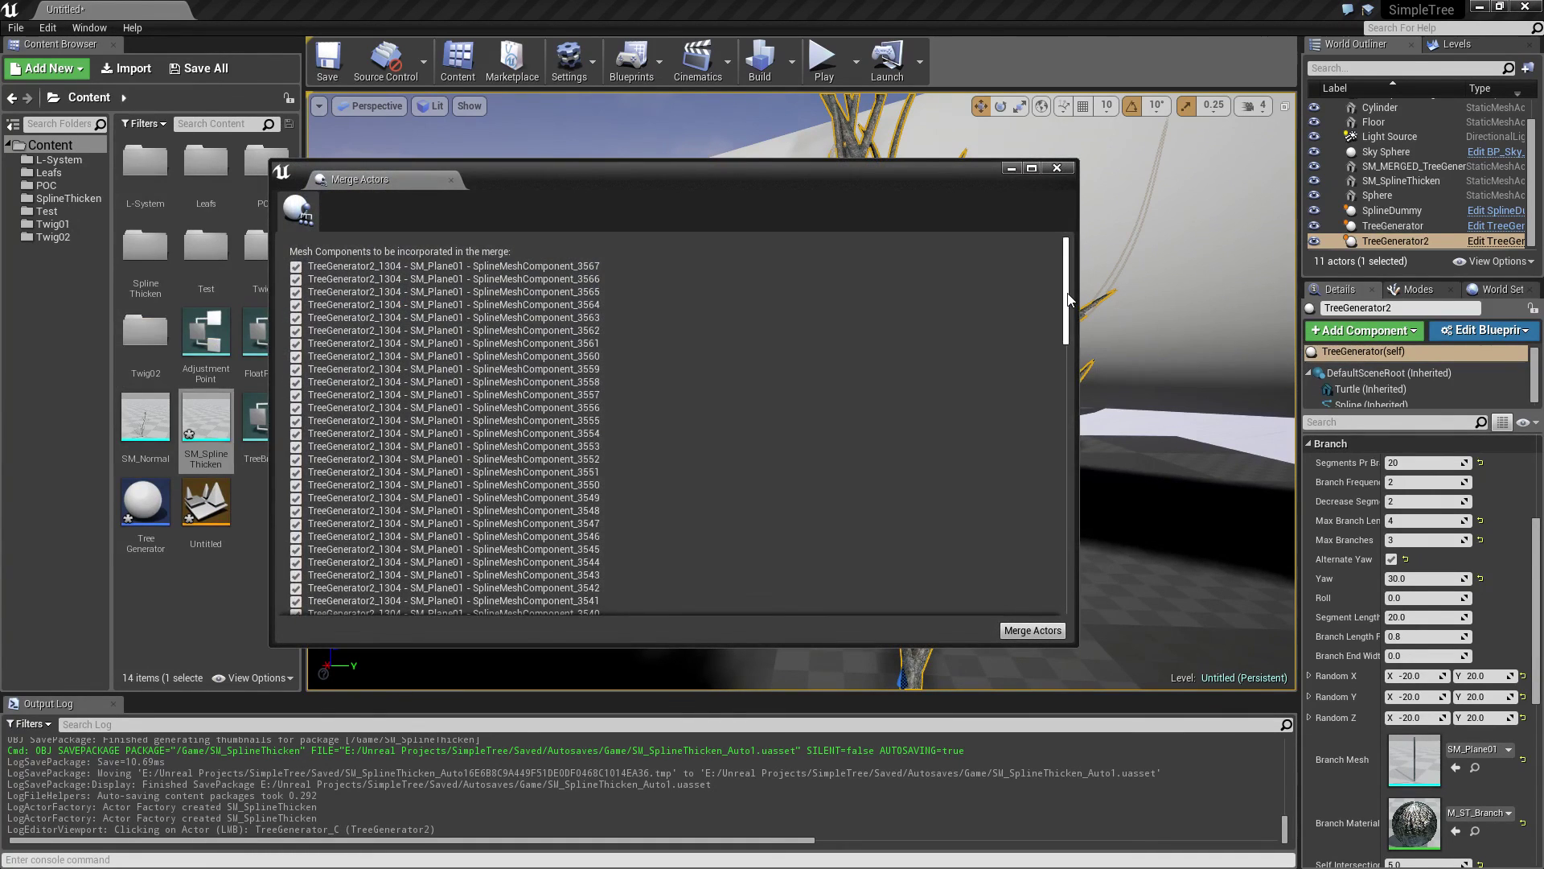
pyautogui.moveTo(1067, 302); pyautogui.dragTo(1046, 573)
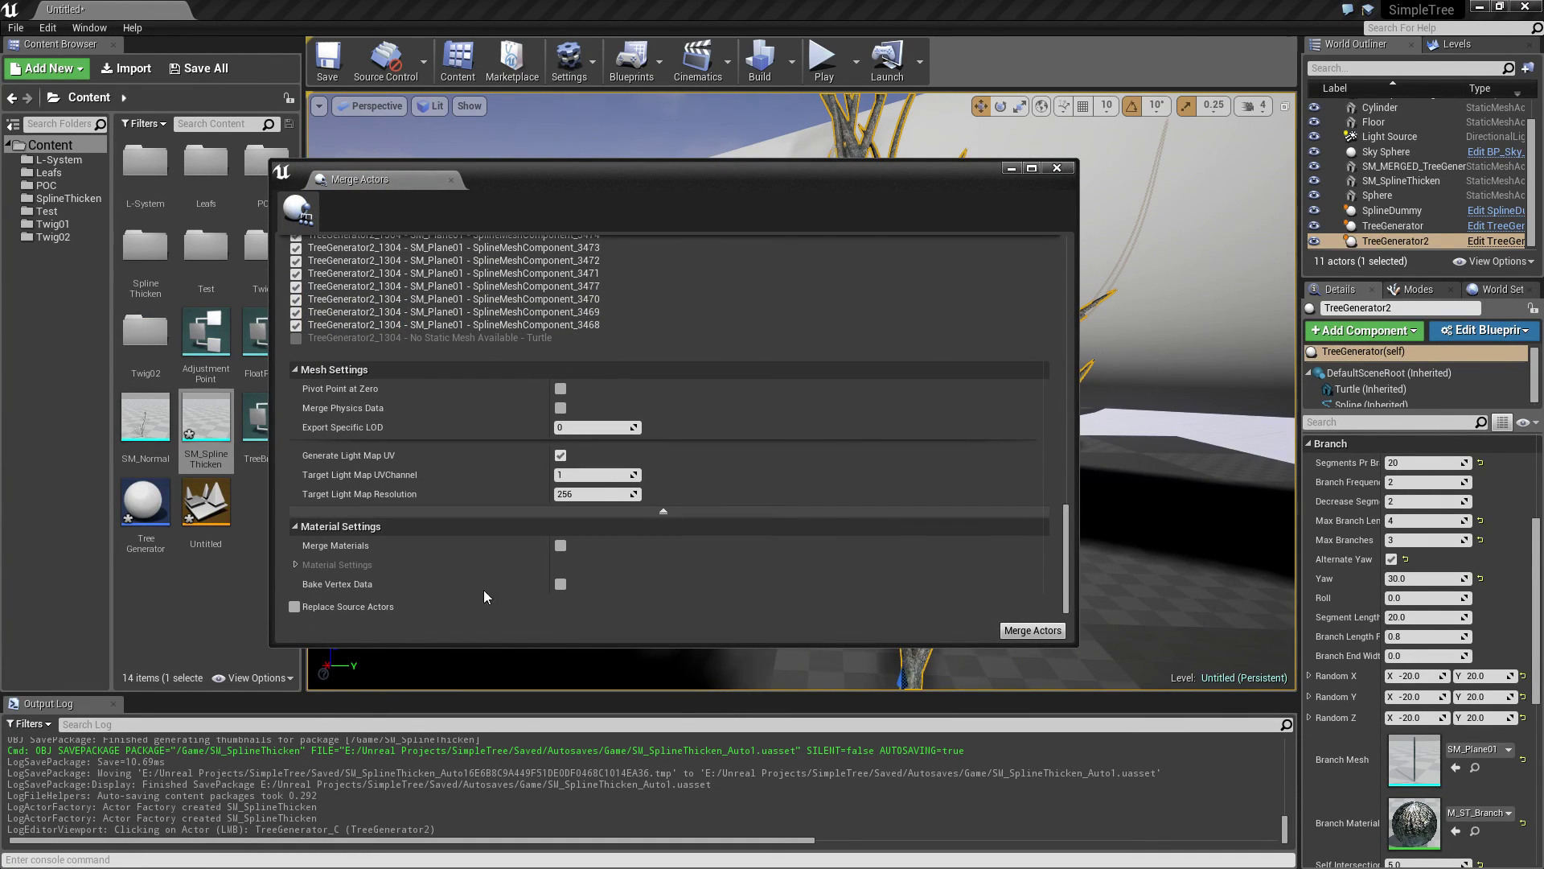
pyautogui.click(561, 584)
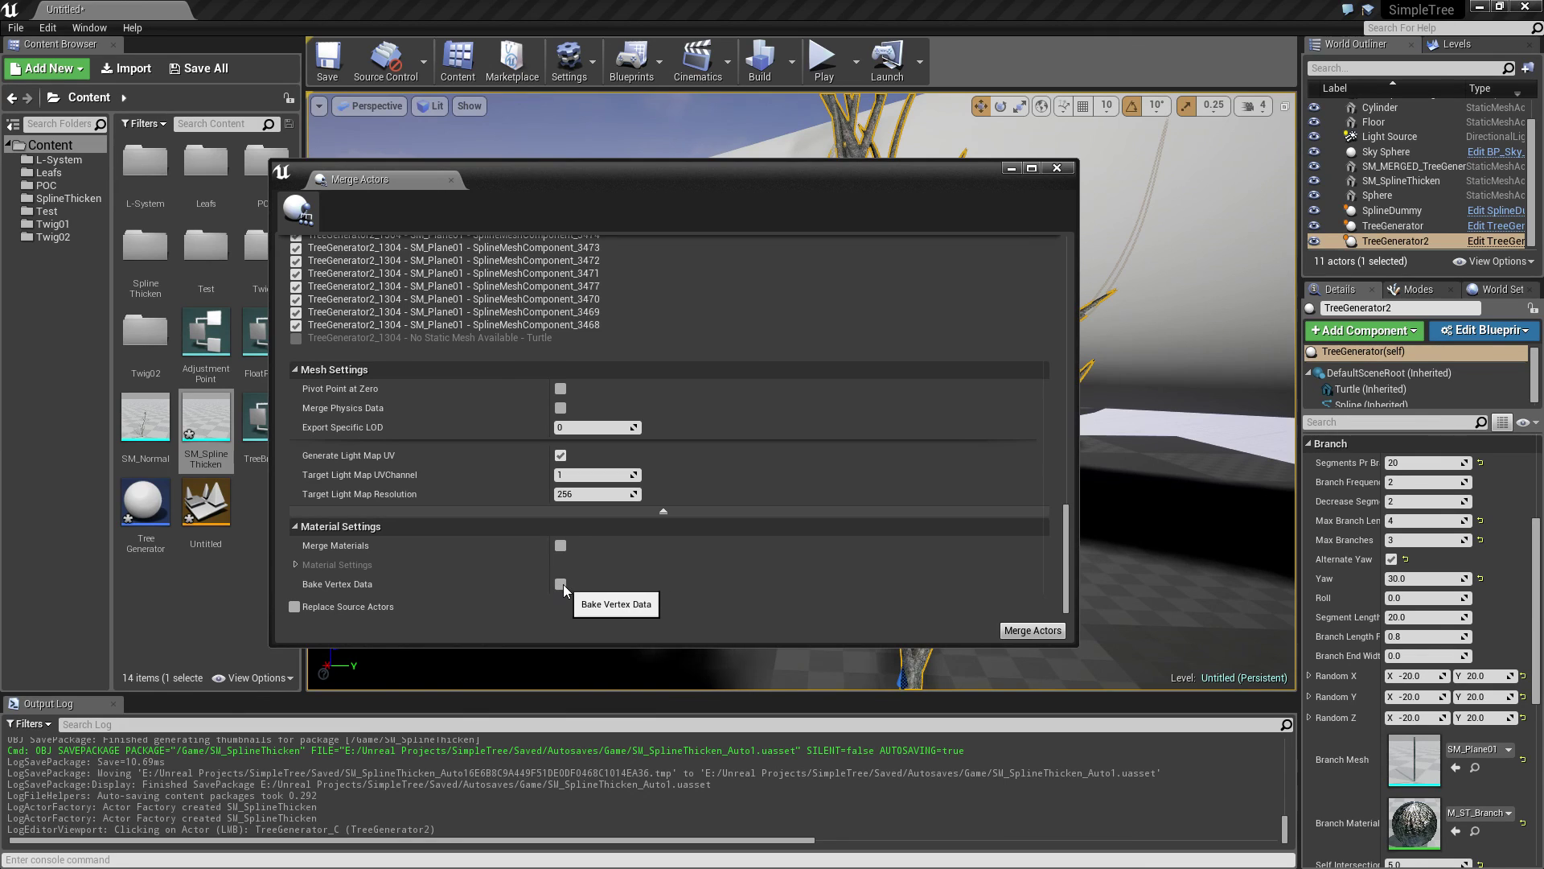
pyautogui.click(1064, 631)
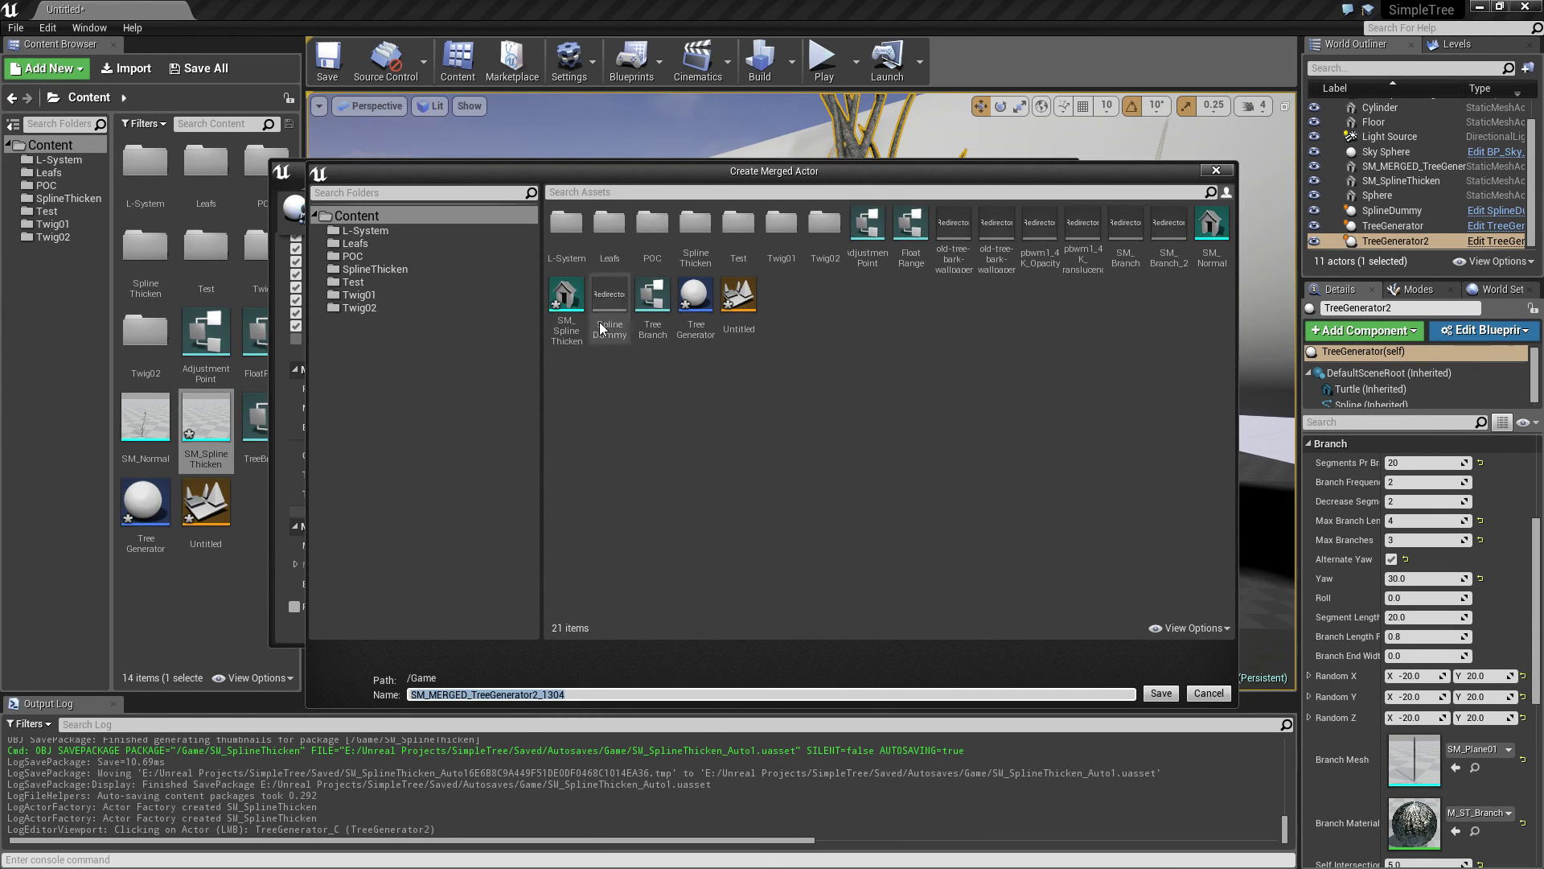
pyautogui.click(566, 299)
pyautogui.click(1161, 693)
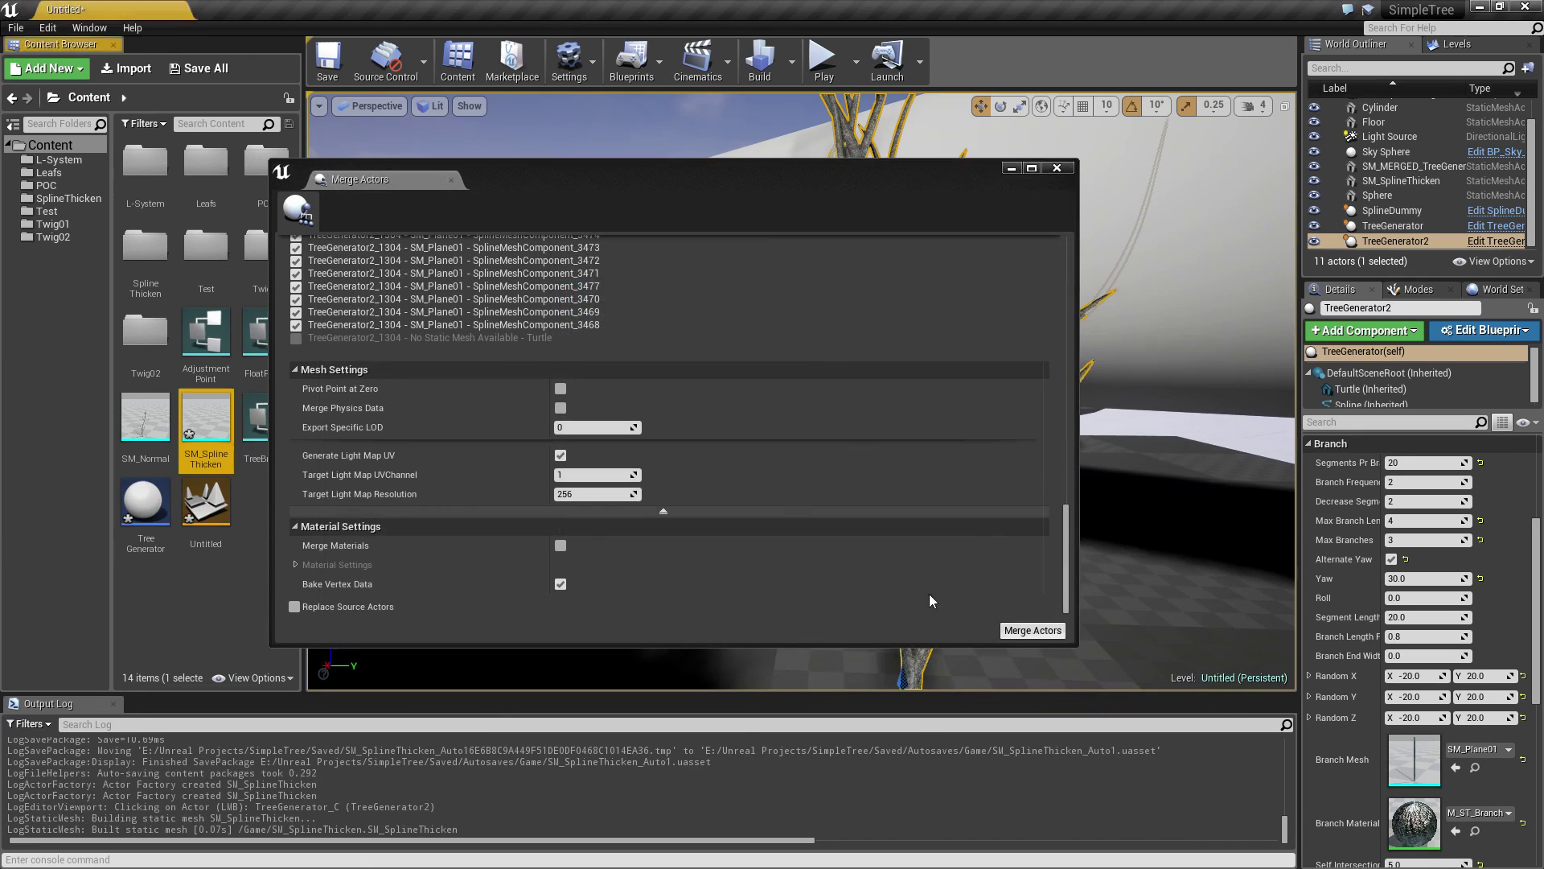
pyautogui.click(1057, 168)
# Step: Examine the merged tree in the level and compare the triangle and vertex counts of SM_SplineThicken and SM_Normal
pyautogui.moveTo(1057, 167); pyautogui.dragTo(1017, 124, button='right')
pyautogui.moveTo(1034, 624)
pyautogui.mouseDown(button='right')
pyautogui.moveTo(1062, 623)
pyautogui.moveTo(990, 629)
pyautogui.moveTo(1034, 639)
pyautogui.mouseUp(button='right')
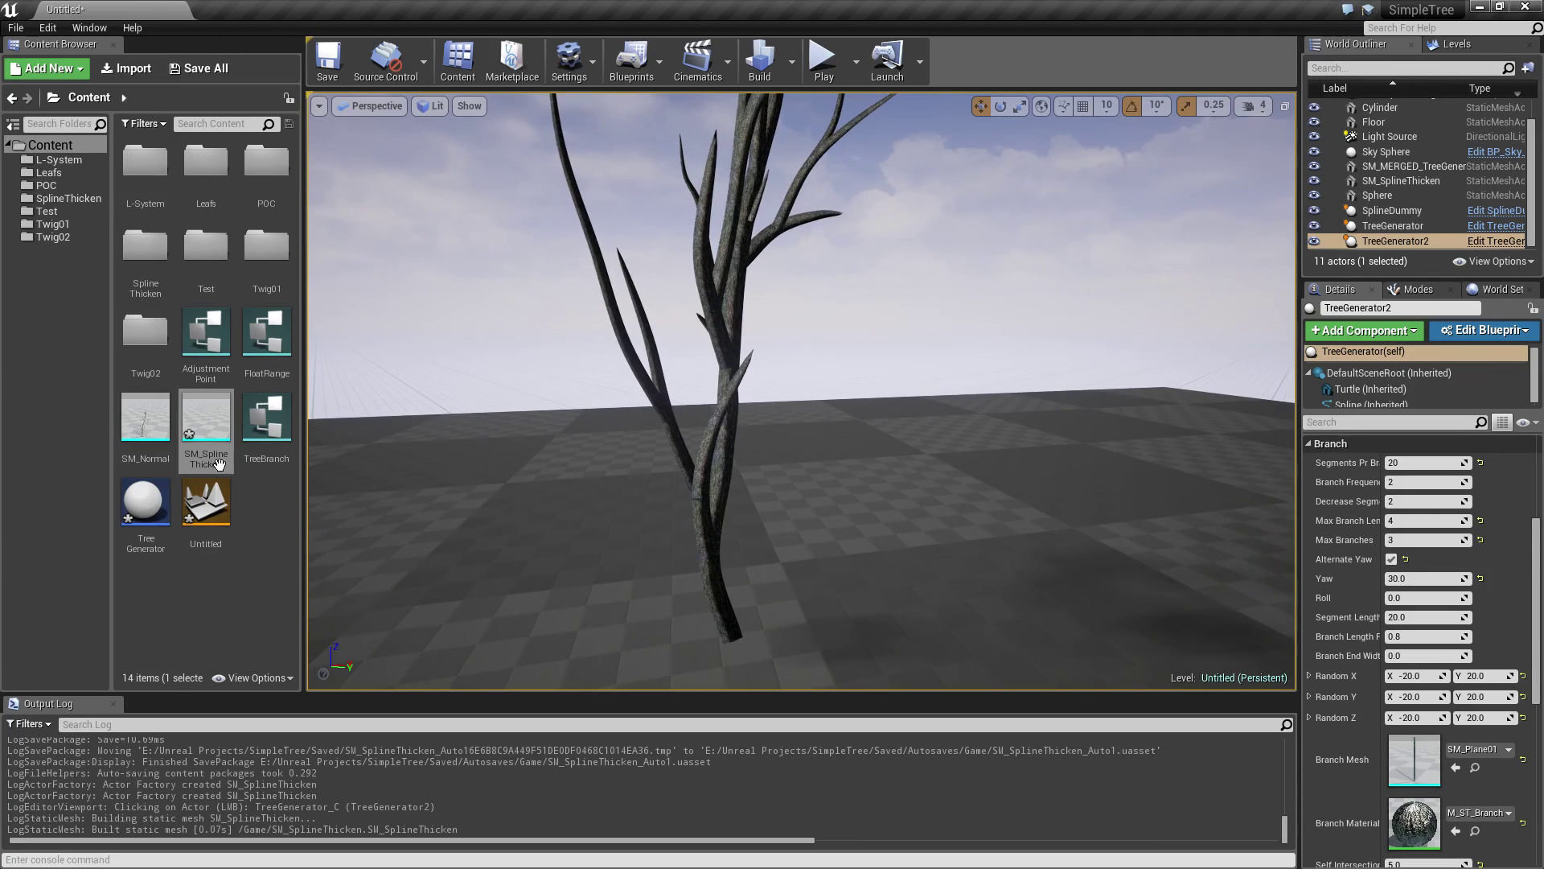
pyautogui.doubleClick(204, 428)
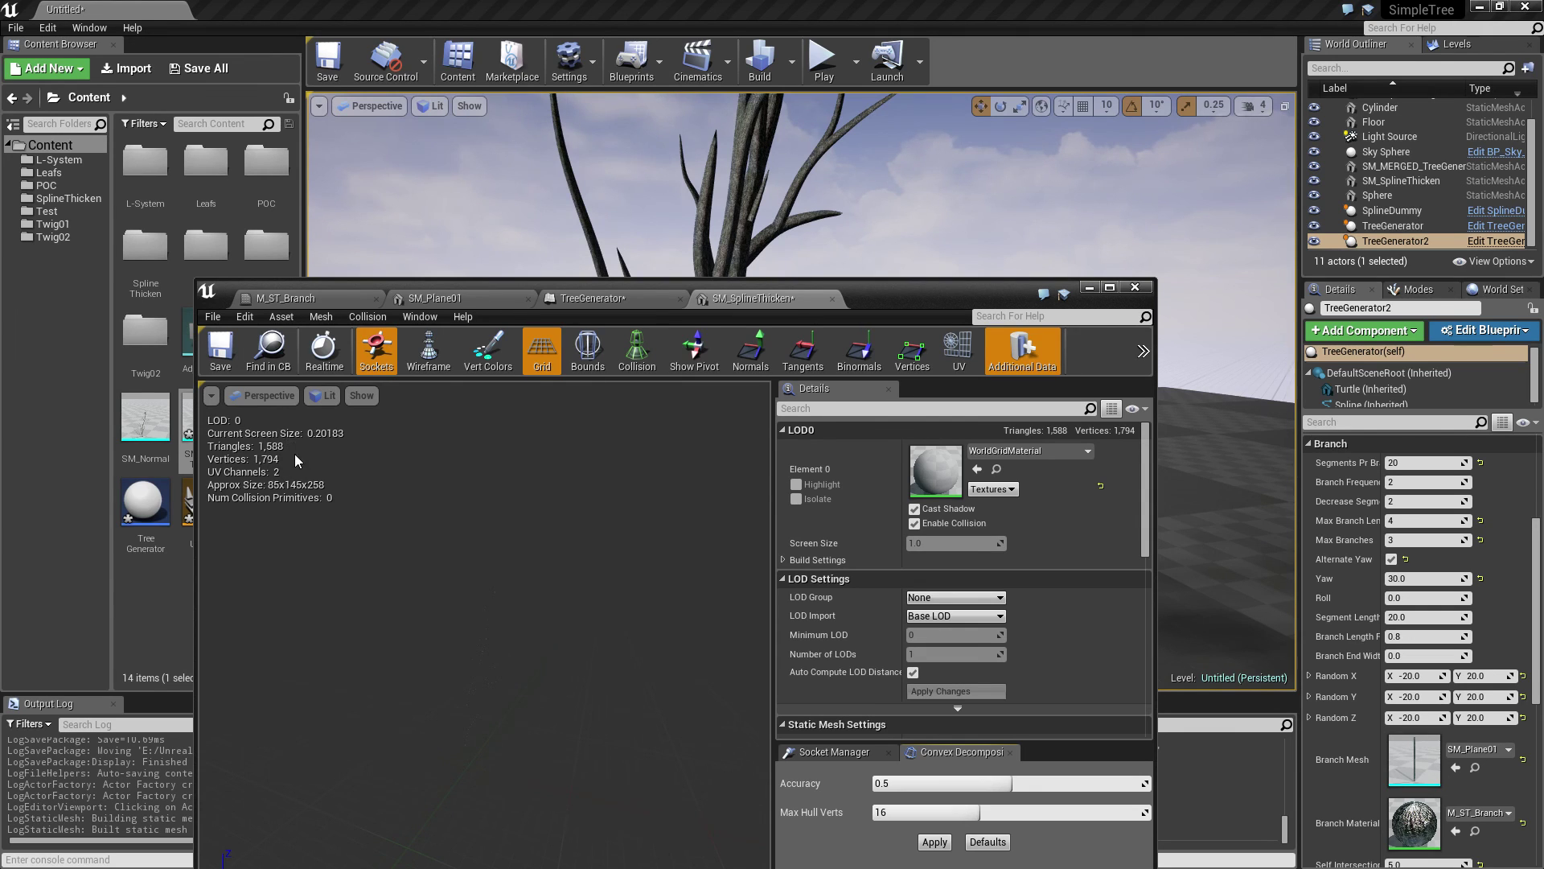
pyautogui.doubleClick(136, 427)
pyautogui.scroll(6, 438, 649)
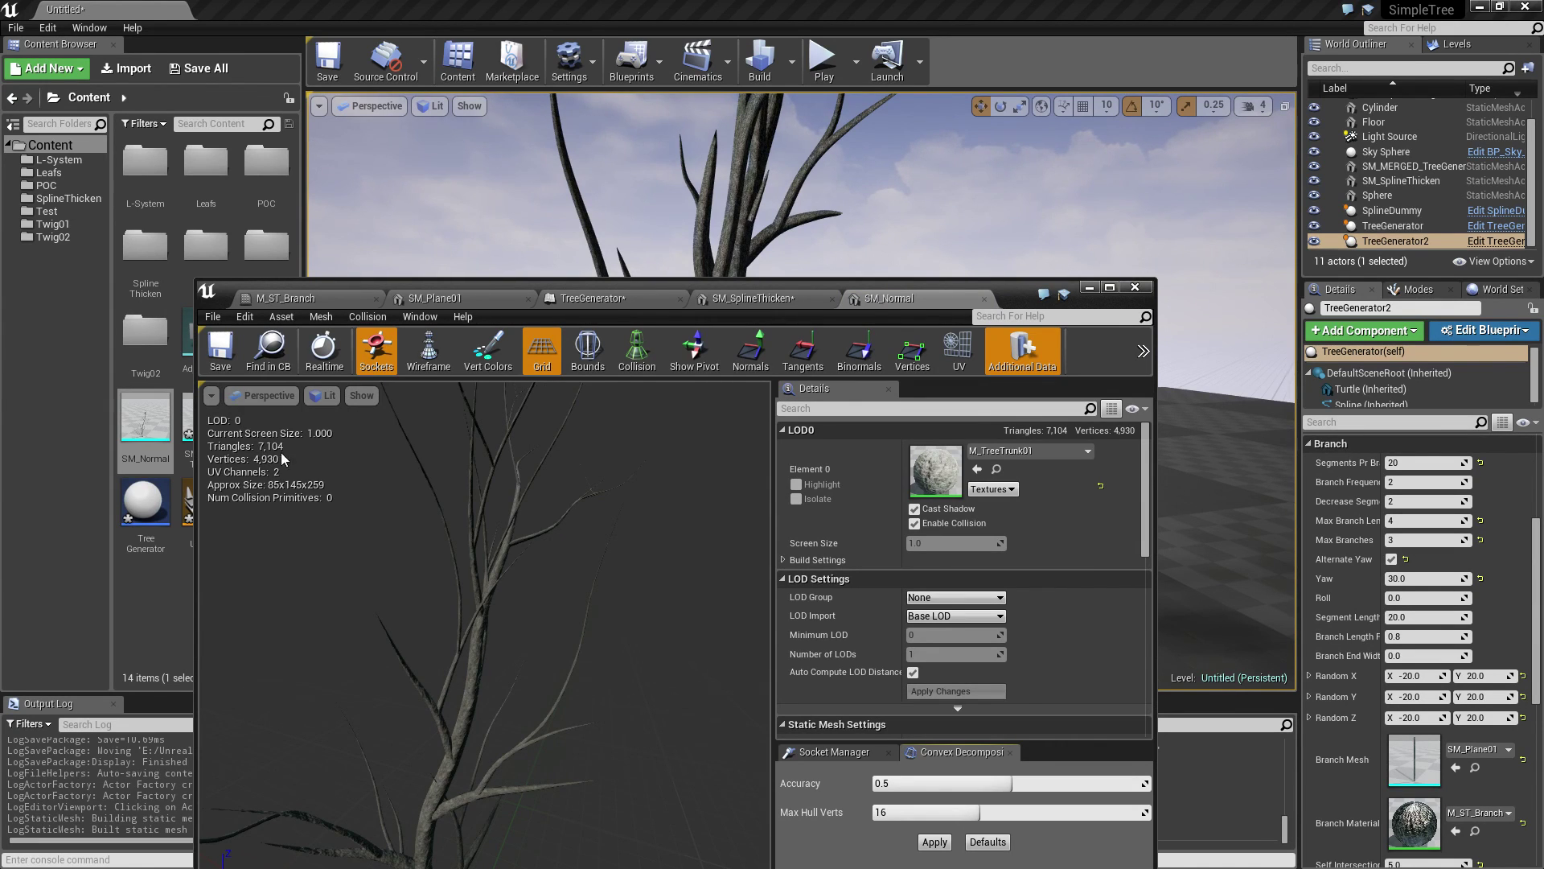
pyautogui.click(985, 299)
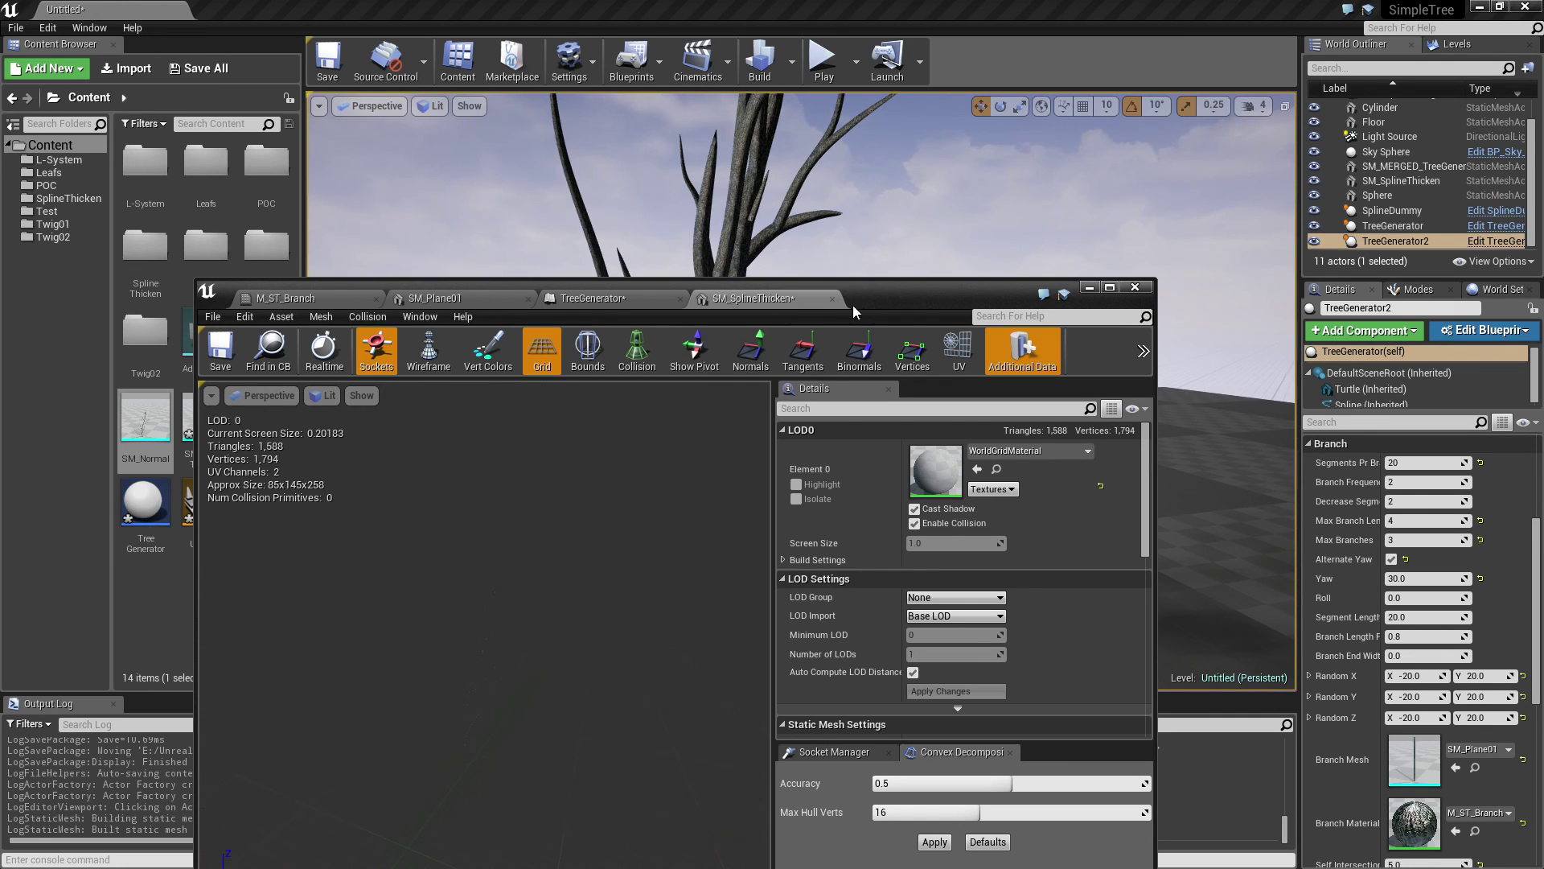
pyautogui.click(833, 299)
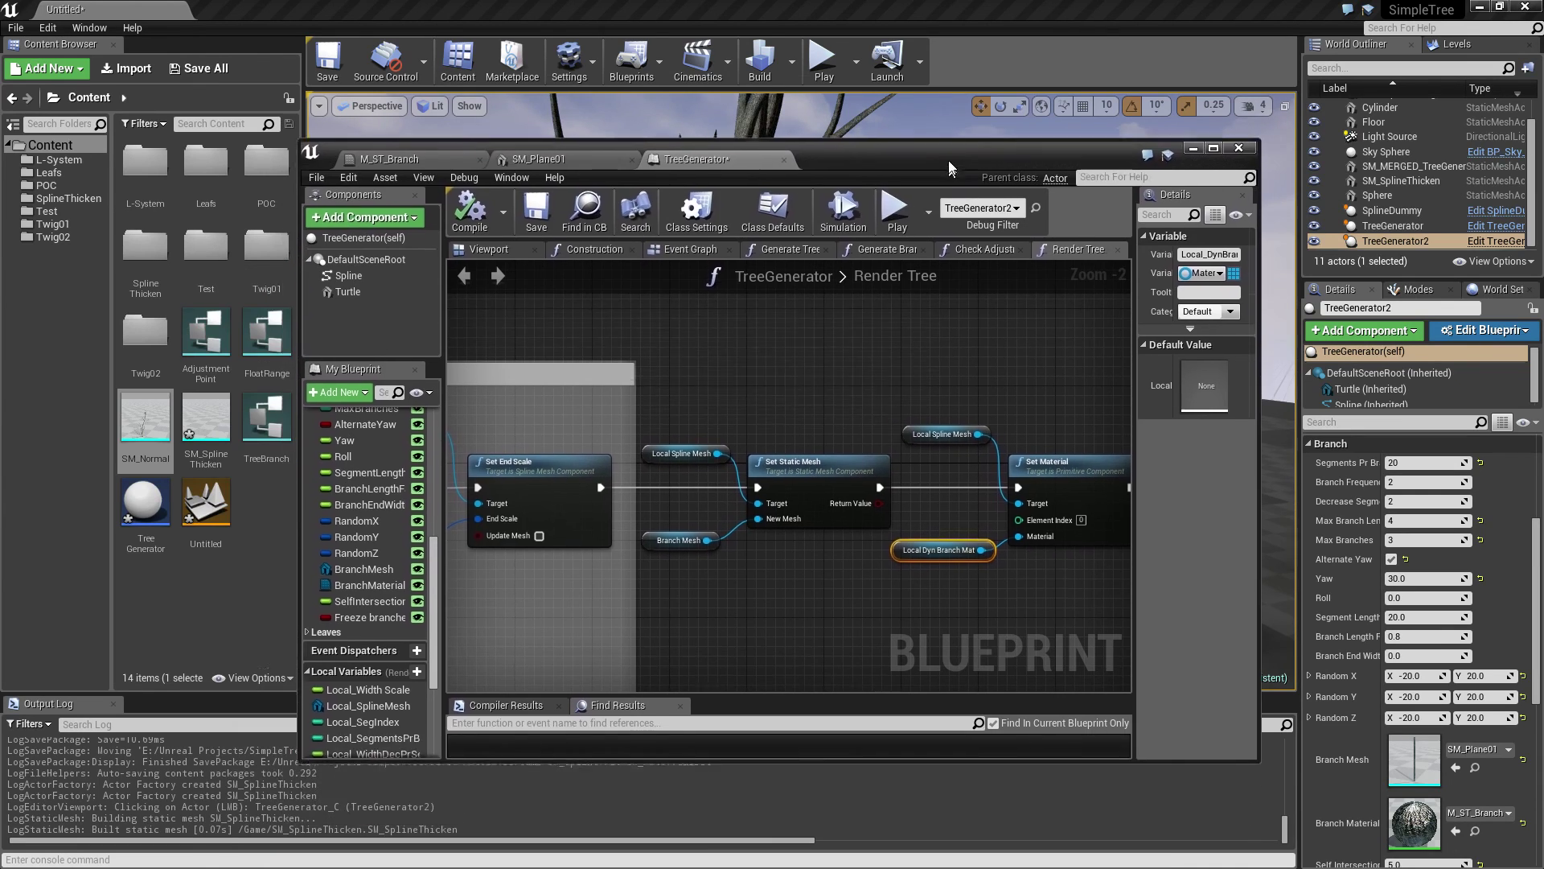
# Step: Examine the vertex-painting nodes in TreeGenerator's Render Tree graph and the constant multiplied with Vertex Color in the M_ST_Branch material
pyautogui.doubleClick(850, 308)
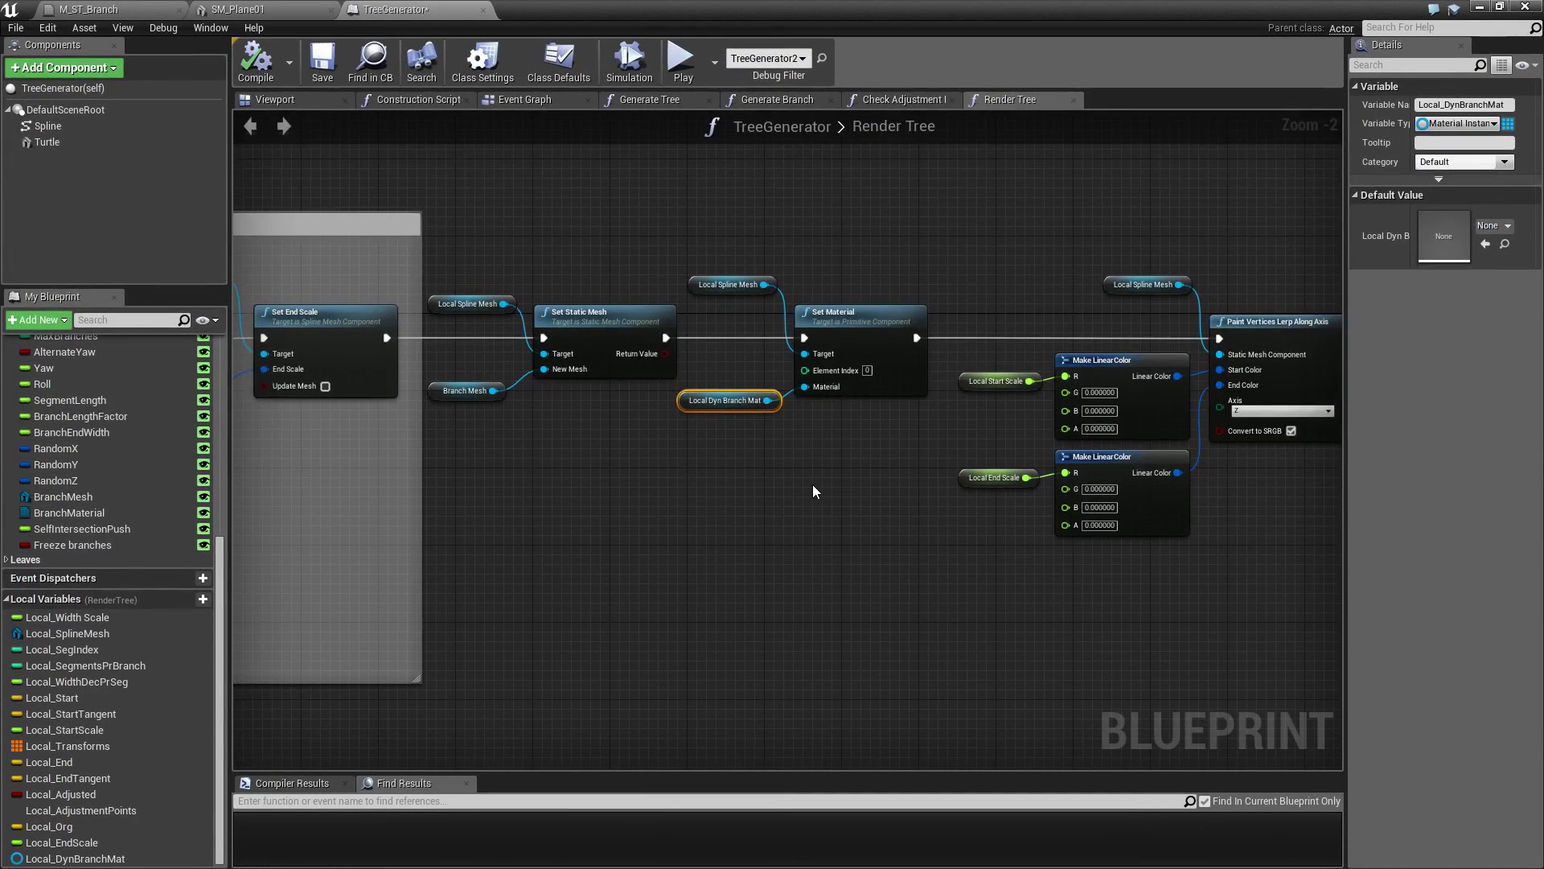
pyautogui.moveTo(1058, 429); pyautogui.dragTo(644, 421, button='right')
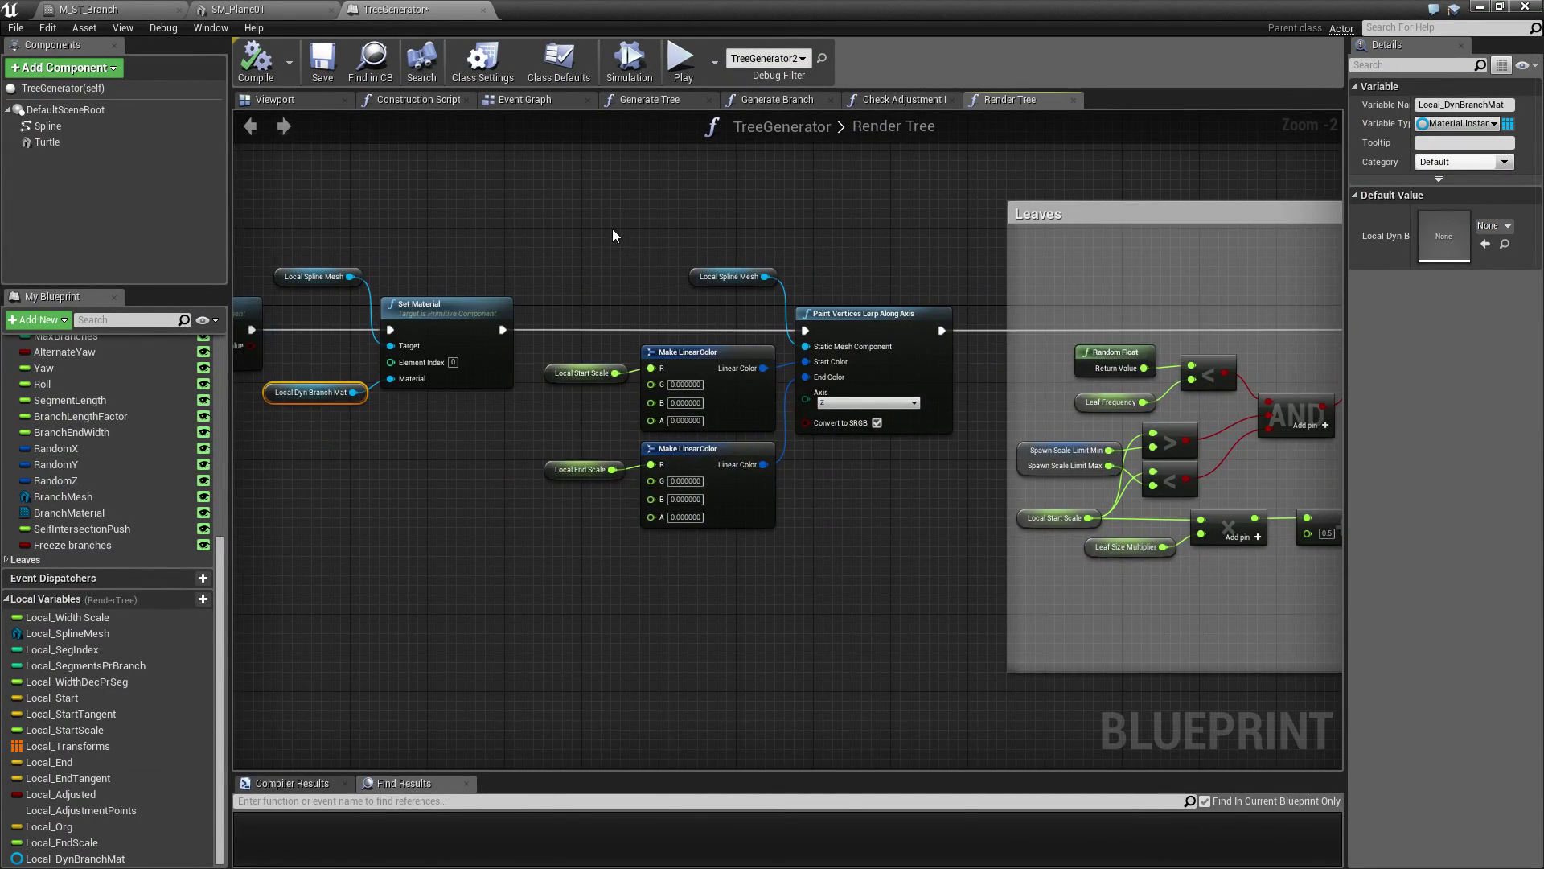
pyautogui.moveTo(611, 229)
pyautogui.mouseDown()
pyautogui.moveTo(795, 529)
pyautogui.moveTo(912, 610)
pyautogui.mouseUp()
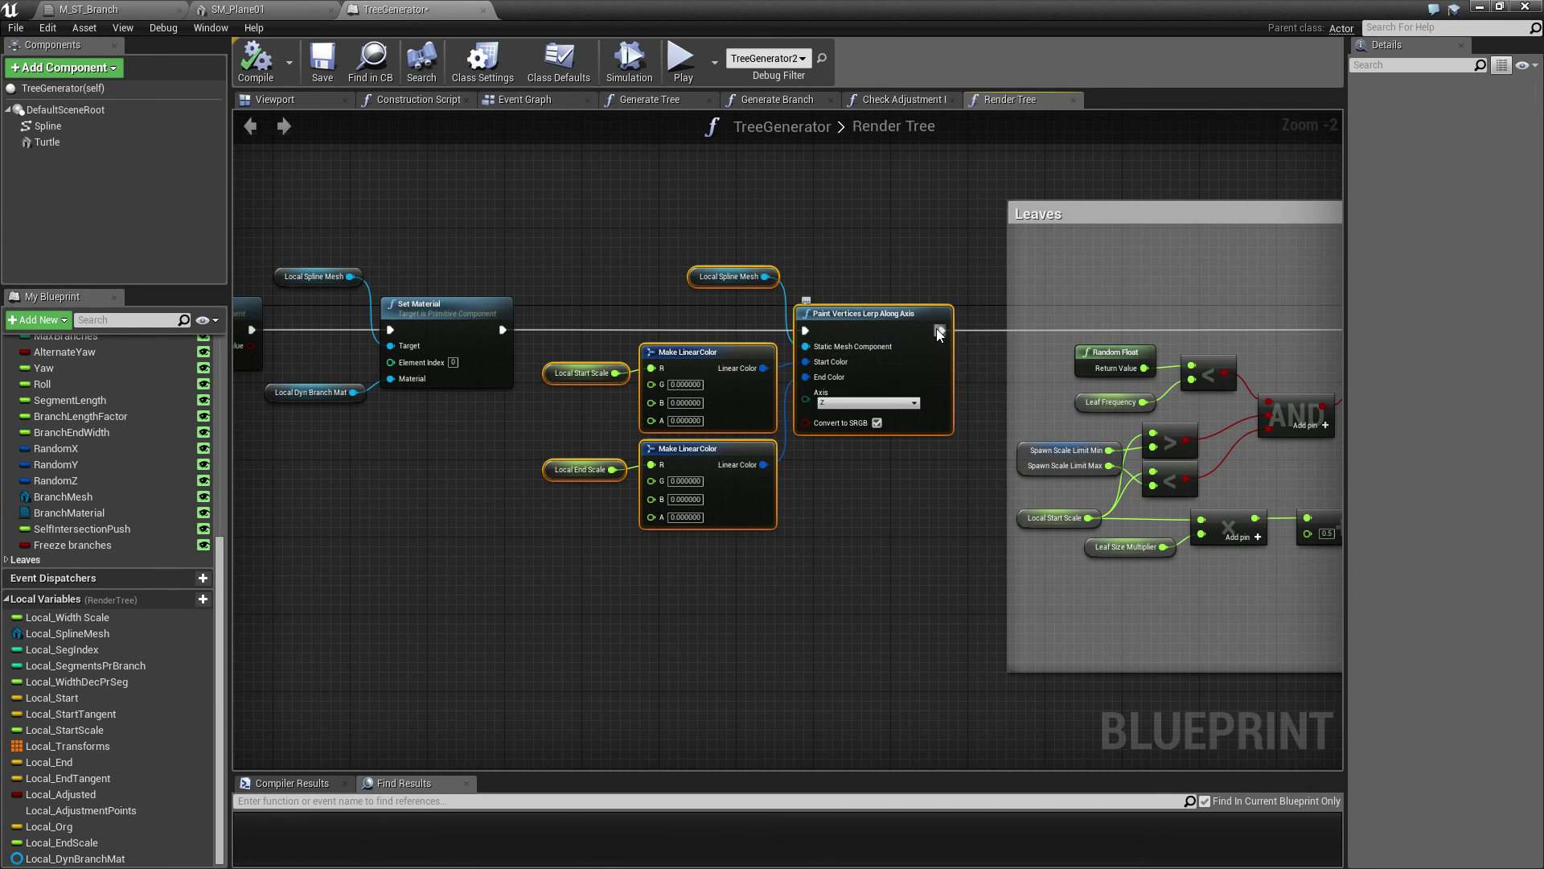
pyautogui.moveTo(944, 555); pyautogui.dragTo(581, 219)
pyautogui.moveTo(652, 385); pyautogui.dragTo(592, 407)
pyautogui.click(535, 419)
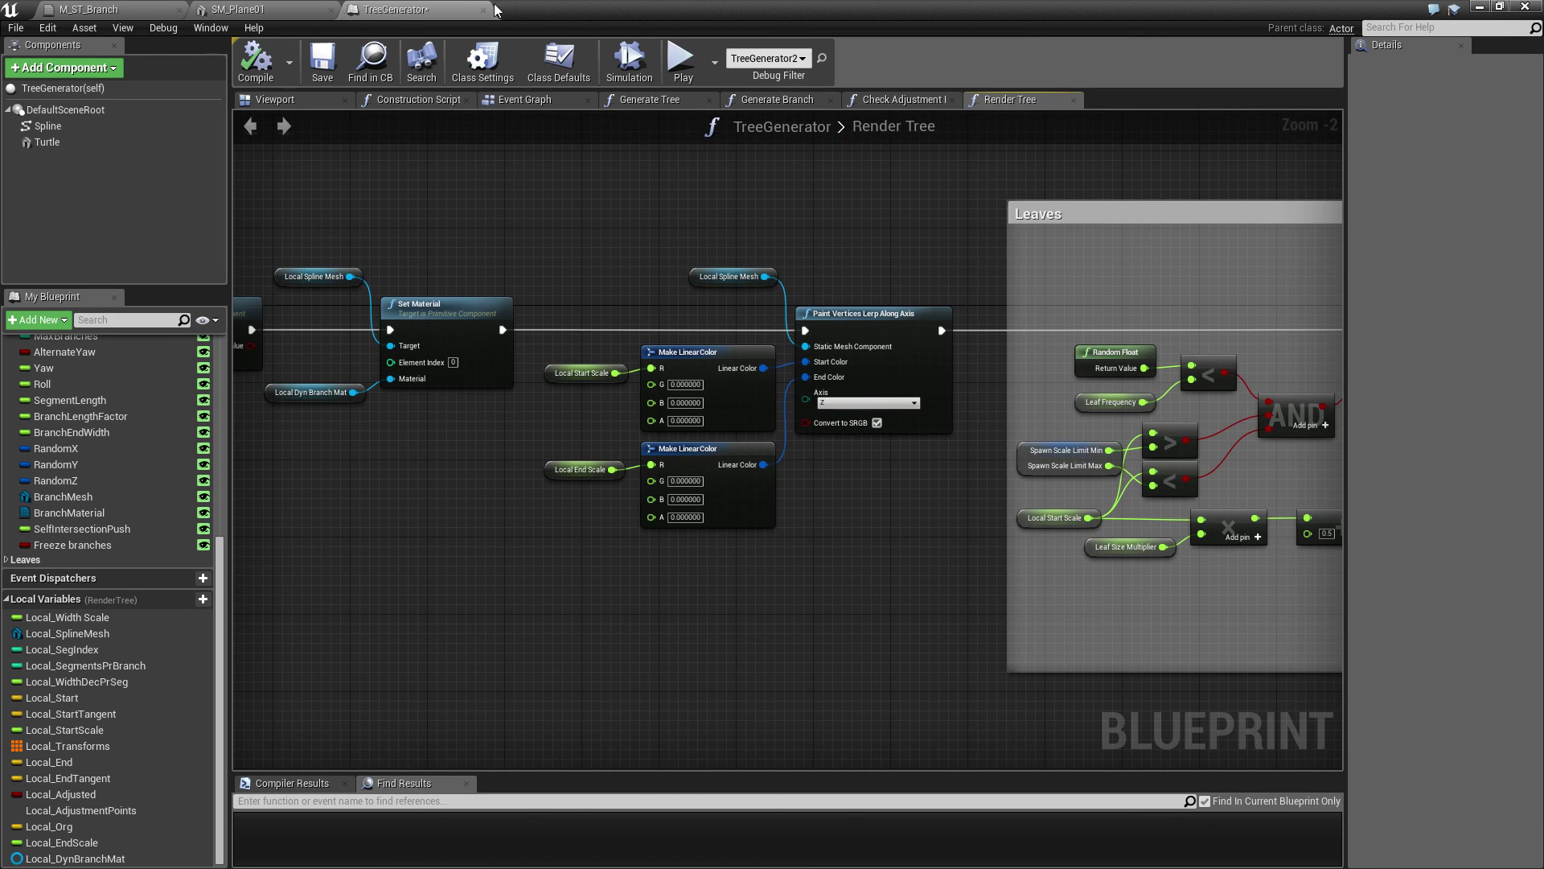
pyautogui.click(148, 10)
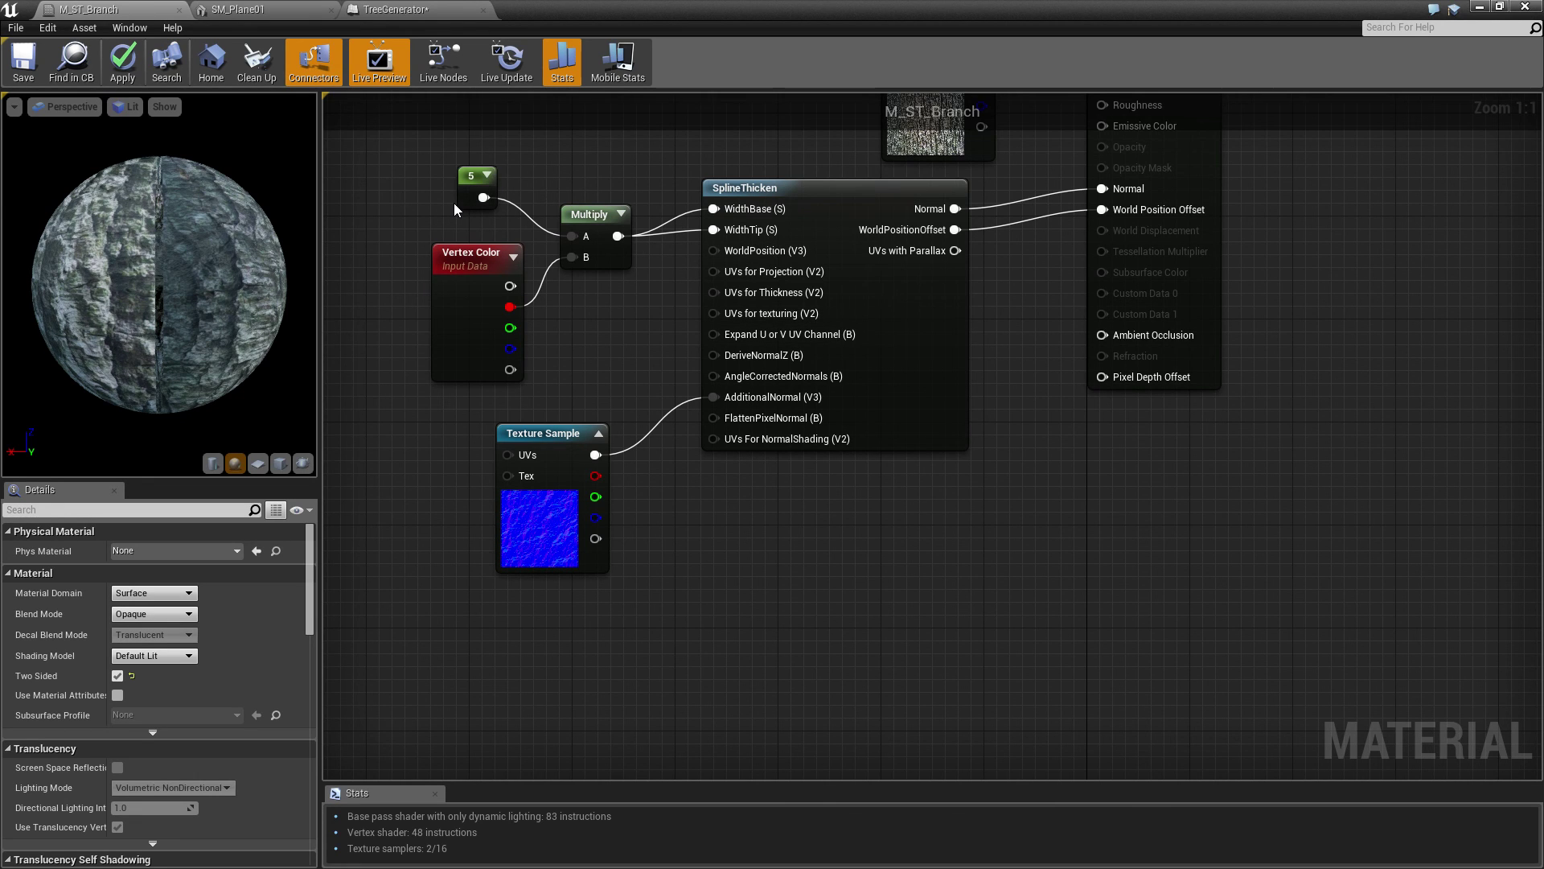
pyautogui.moveTo(457, 201); pyautogui.dragTo(818, 368, button='right')
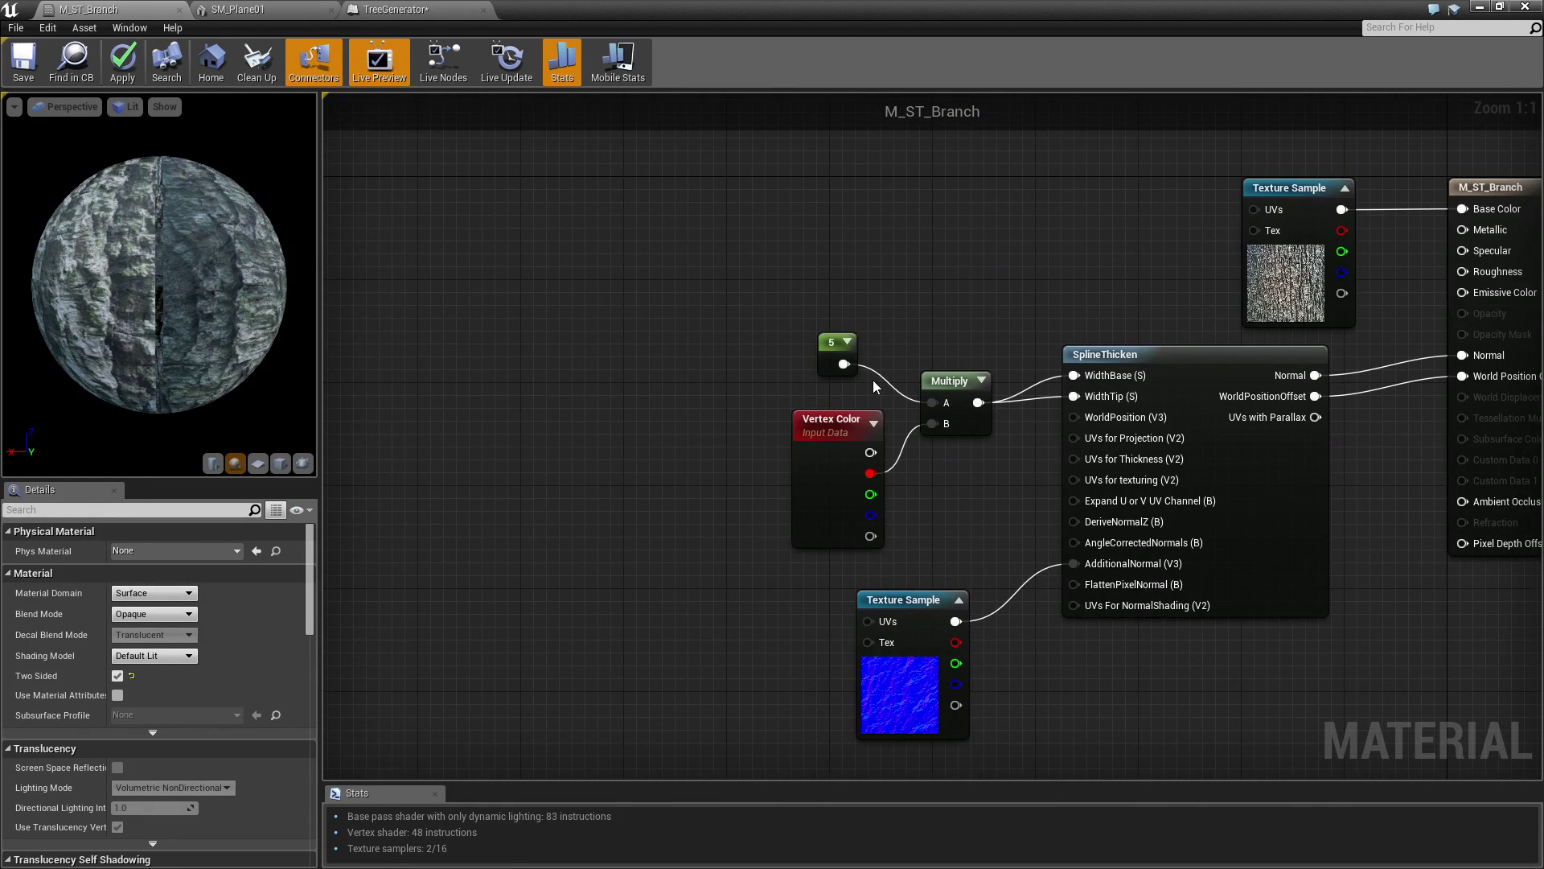
pyautogui.click(825, 350)
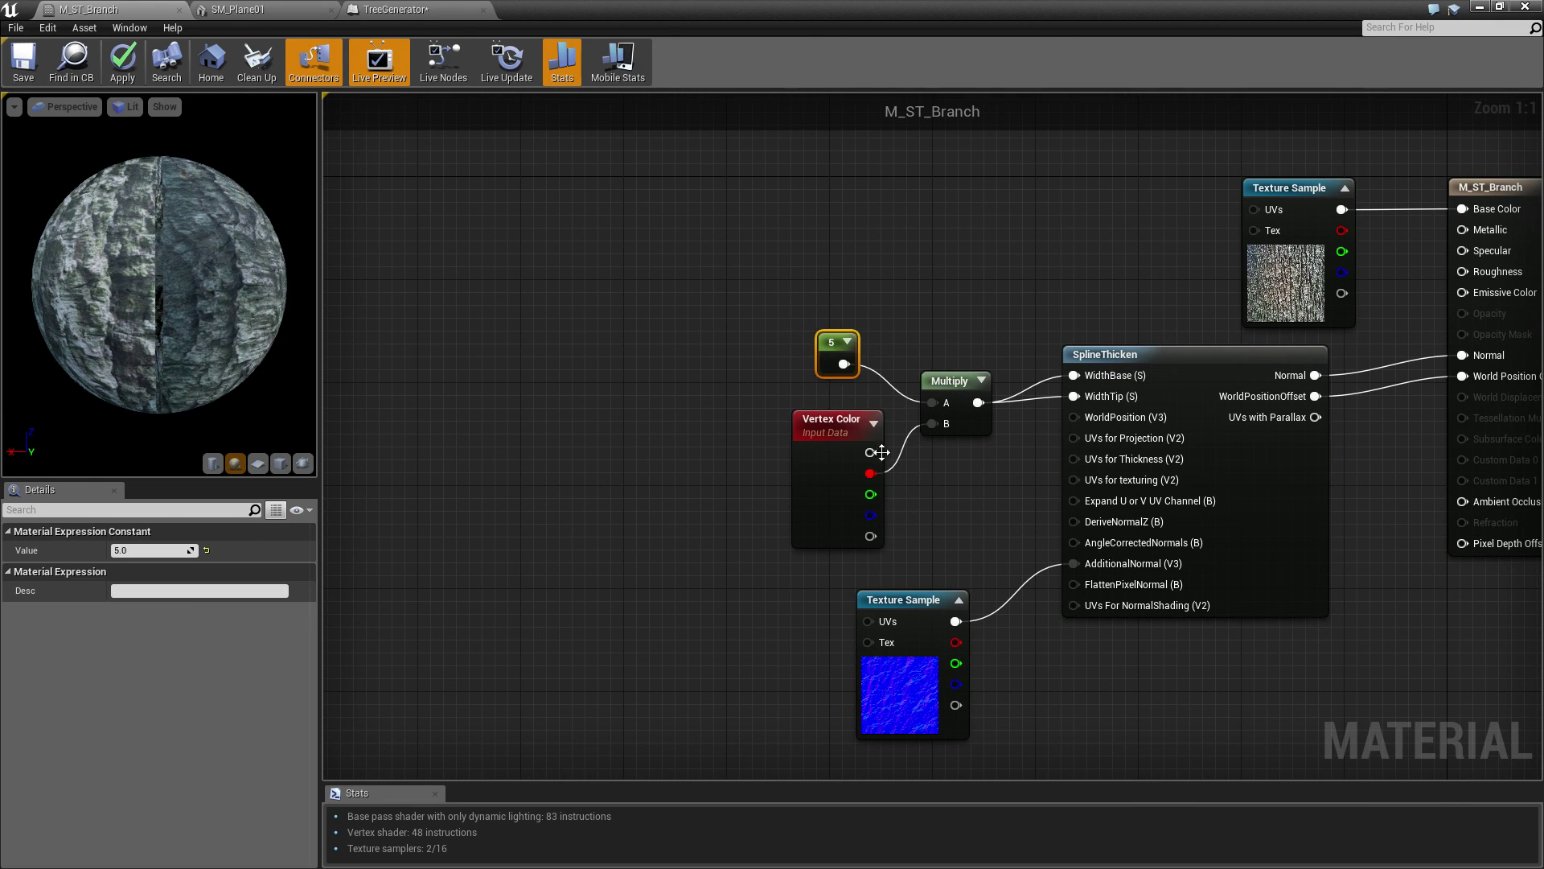
pyautogui.rightClick(829, 347)
pyautogui.click(568, 186)
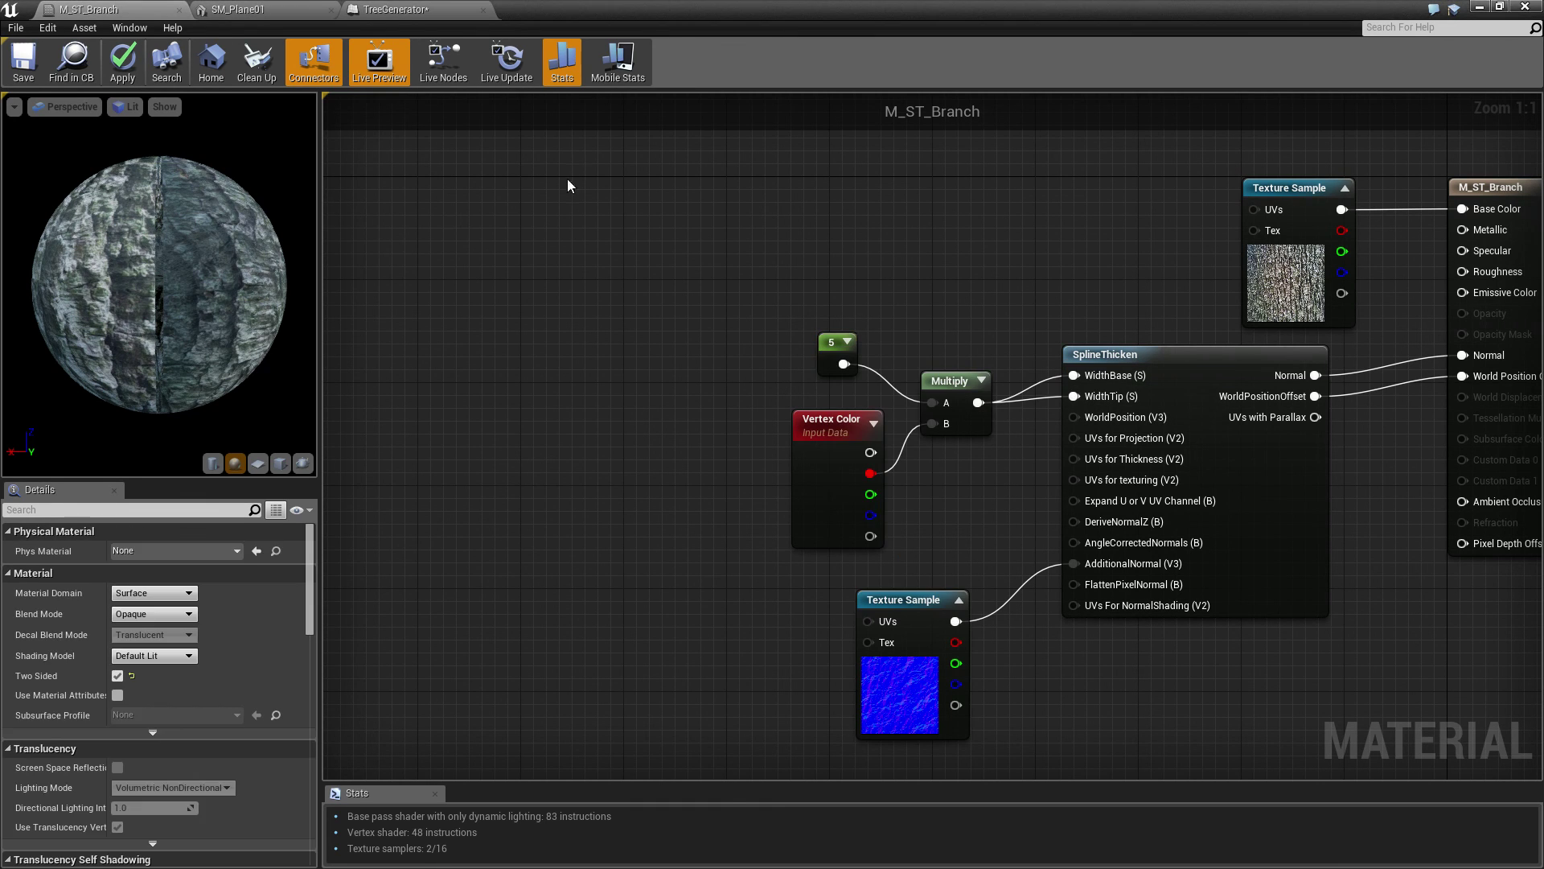
# Step: Try scaling the TreeGenerator2 actor uniformly in the level and undo the scaling
pyautogui.click(1479, 8)
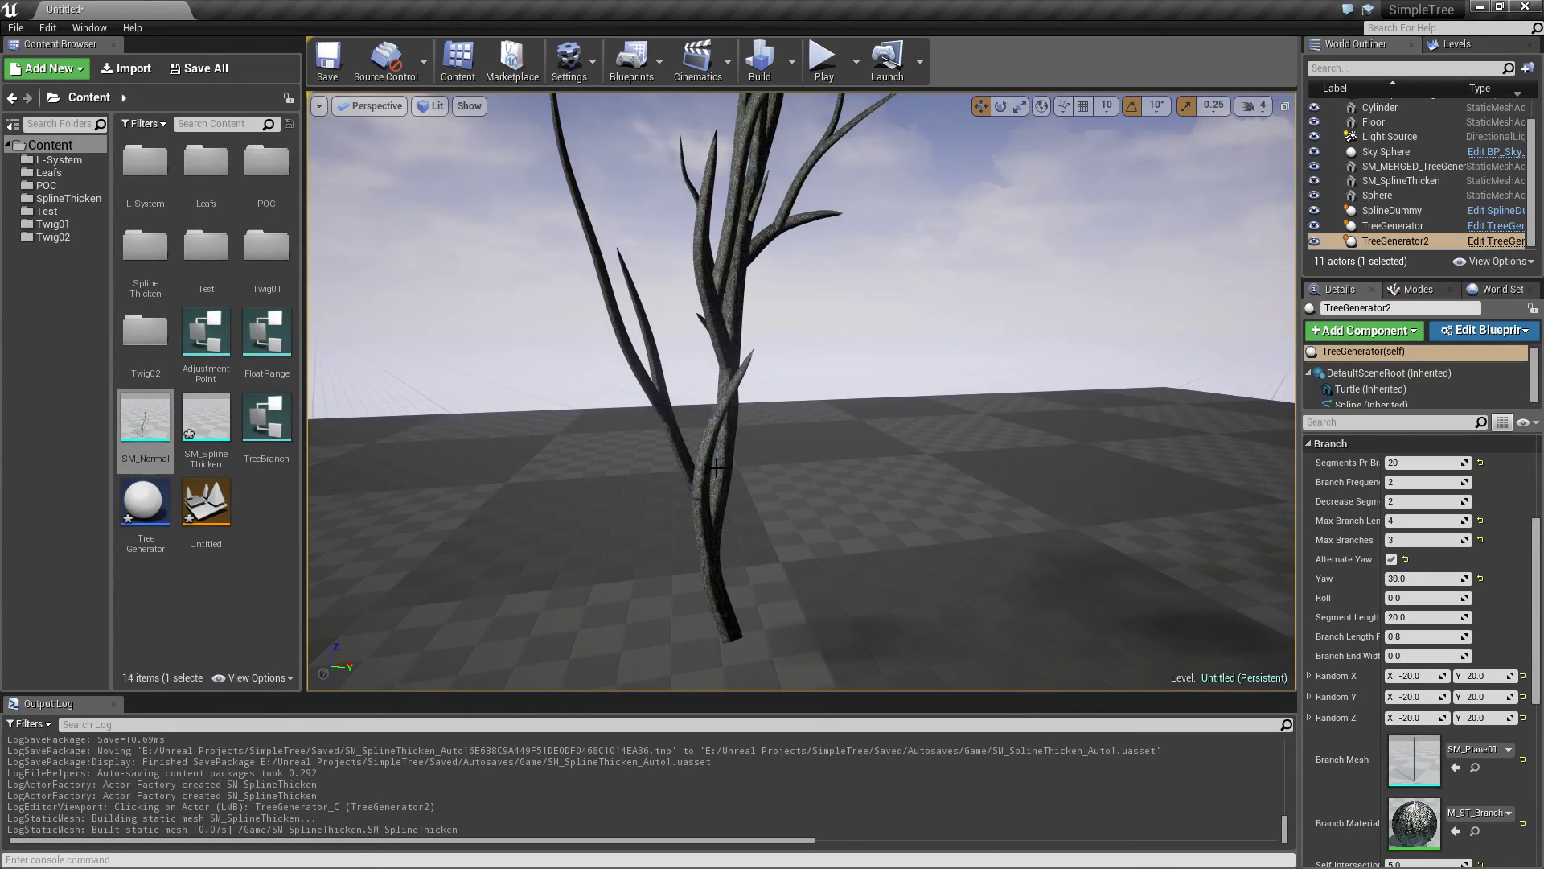
pyautogui.click(739, 453)
pyautogui.press('e')
pyautogui.press('r')
pyautogui.moveTo(738, 638)
pyautogui.mouseDown()
pyautogui.moveTo(737, 575)
pyautogui.moveTo(737, 621)
pyautogui.mouseUp()
pyautogui.moveTo(691, 539); pyautogui.dragTo(663, 563, button='right')
pyautogui.click(663, 563)
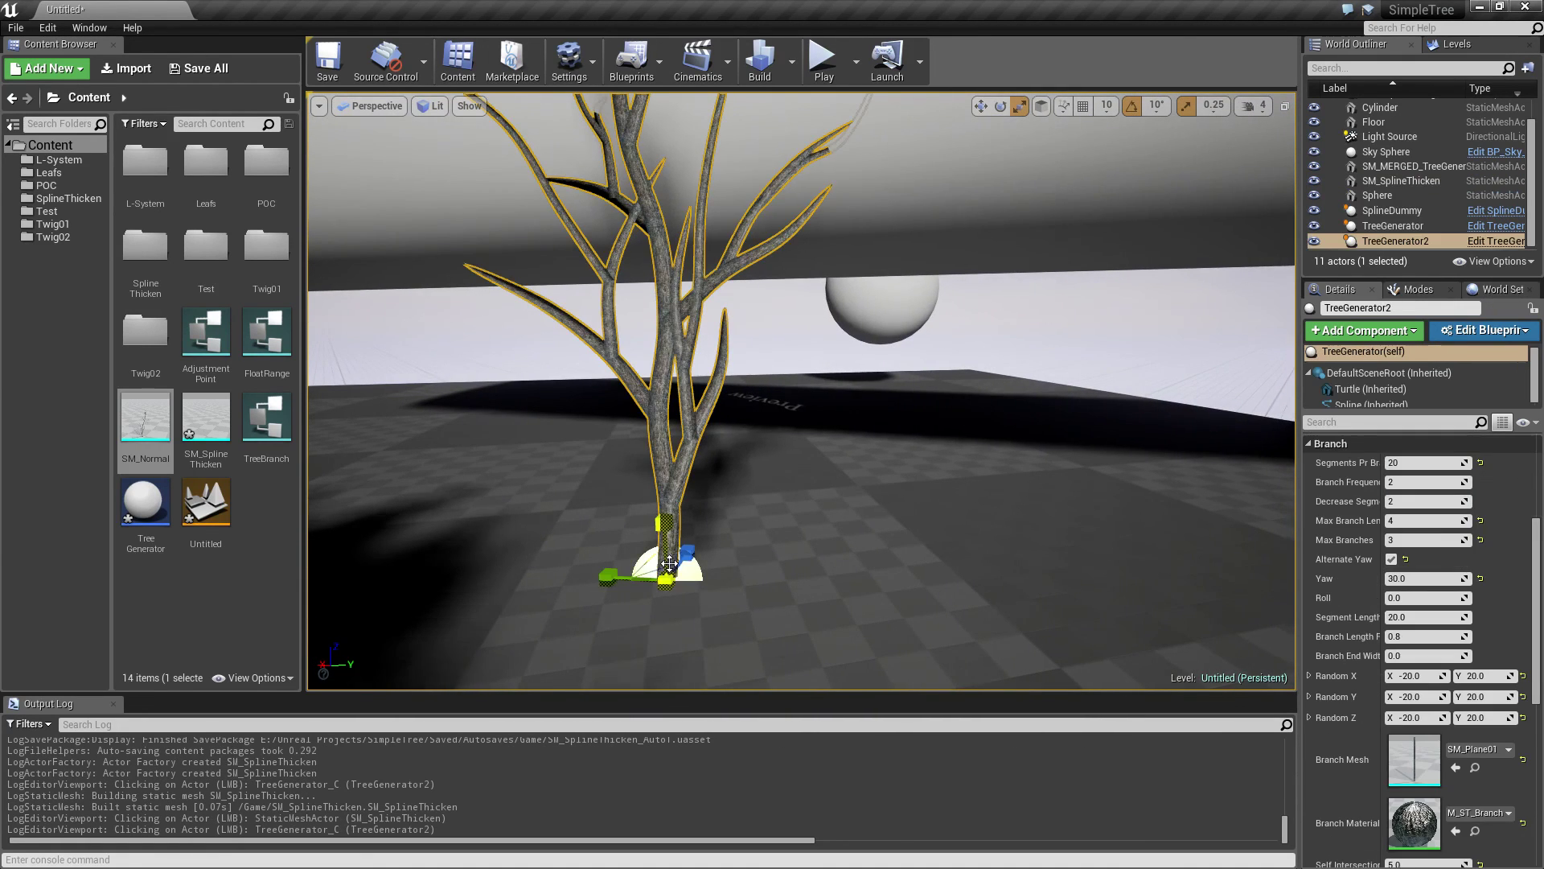
pyautogui.moveTo(665, 577)
pyautogui.mouseDown()
pyautogui.moveTo(665, 527)
pyautogui.moveTo(666, 611)
pyautogui.moveTo(665, 563)
pyautogui.moveTo(666, 578)
pyautogui.mouseUp()
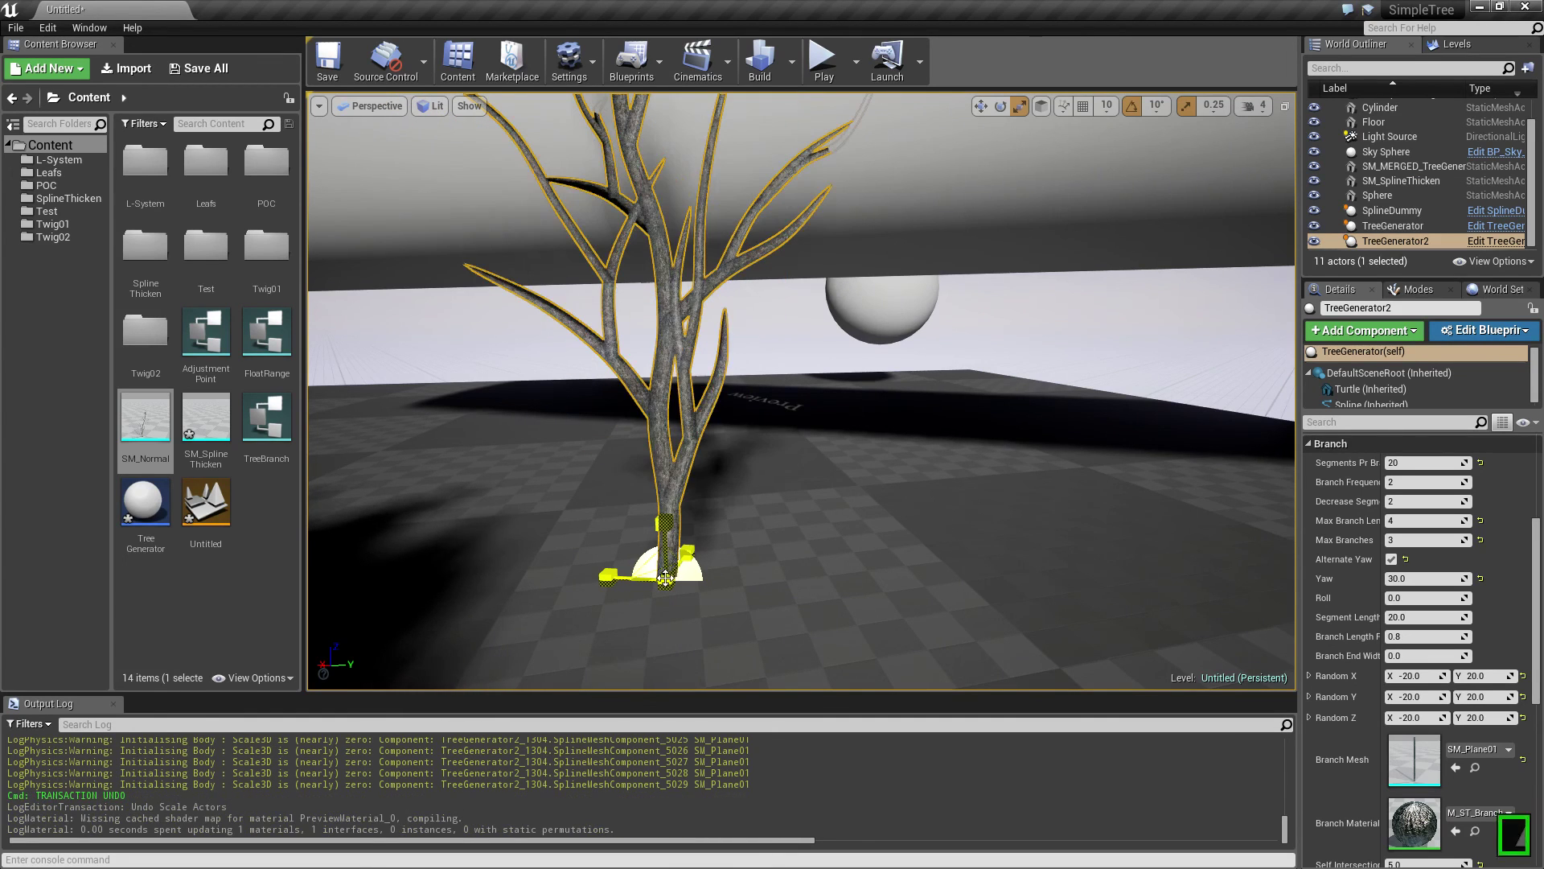
pyautogui.hotkey('ctrl', 'z')
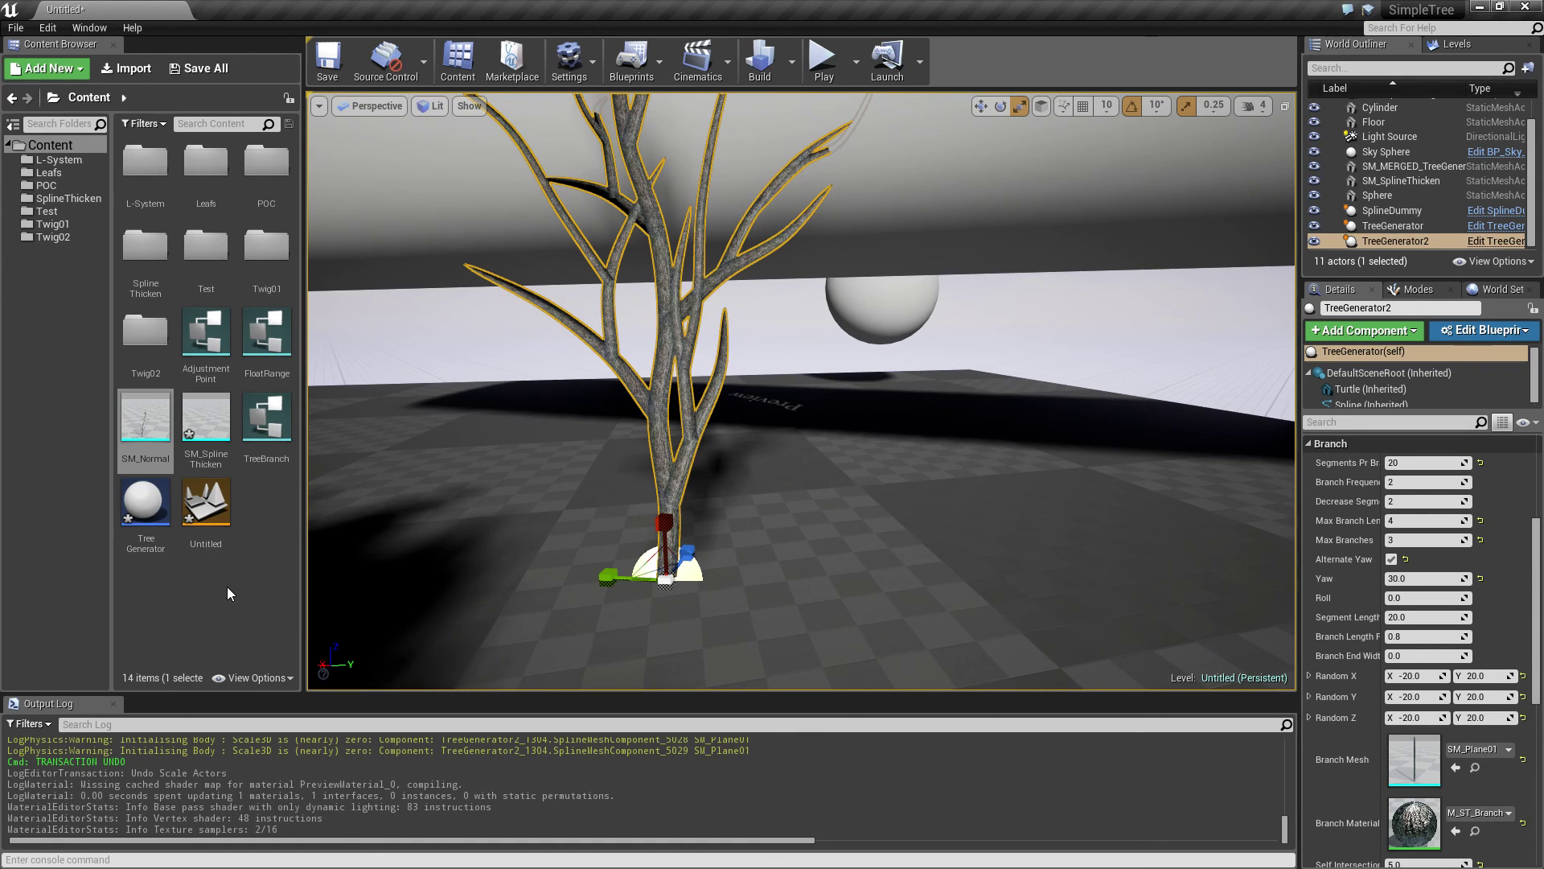
# Step: Convert the constant 5 feeding the Multiply node in M_ST_Branch to a parameter named Thickness and save the material
pyautogui.doubleClick(161, 513)
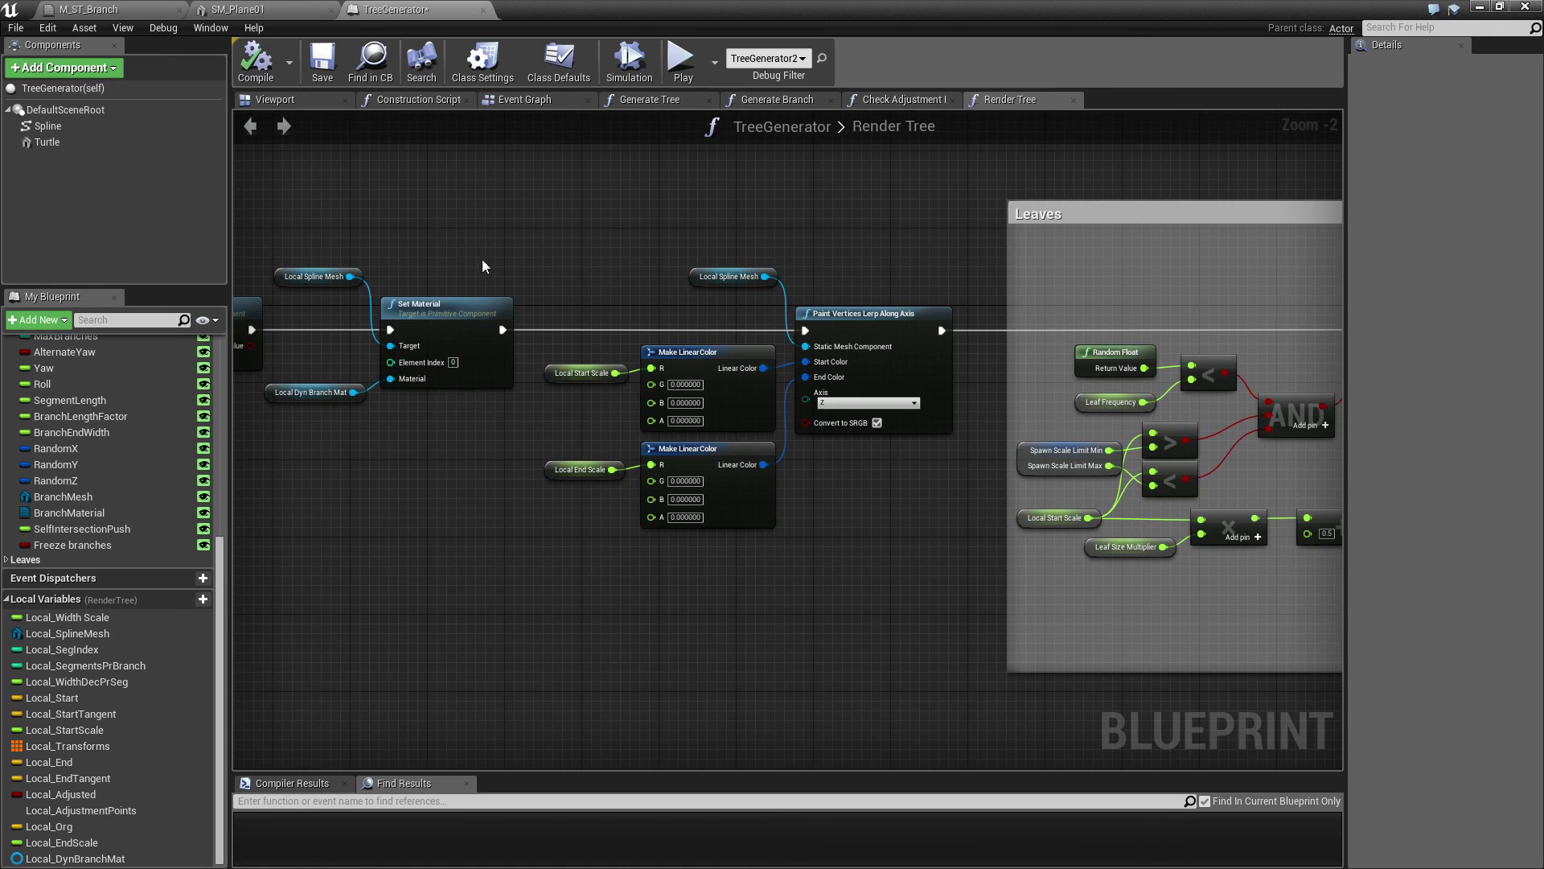
pyautogui.moveTo(309, 243); pyautogui.dragTo(431, 487)
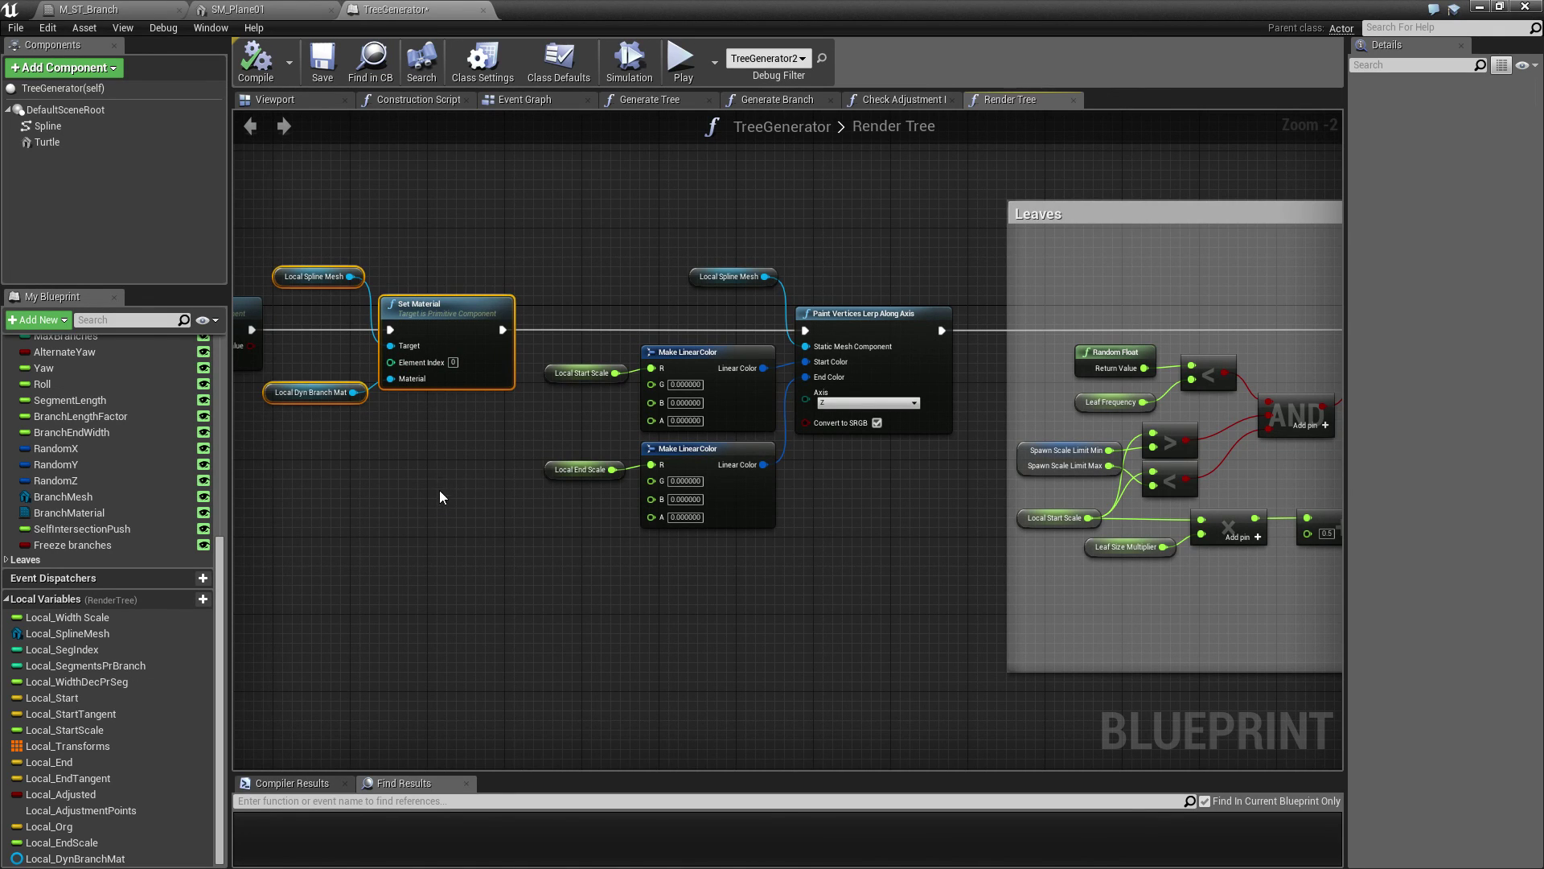
pyautogui.click(127, 9)
pyautogui.click(824, 343)
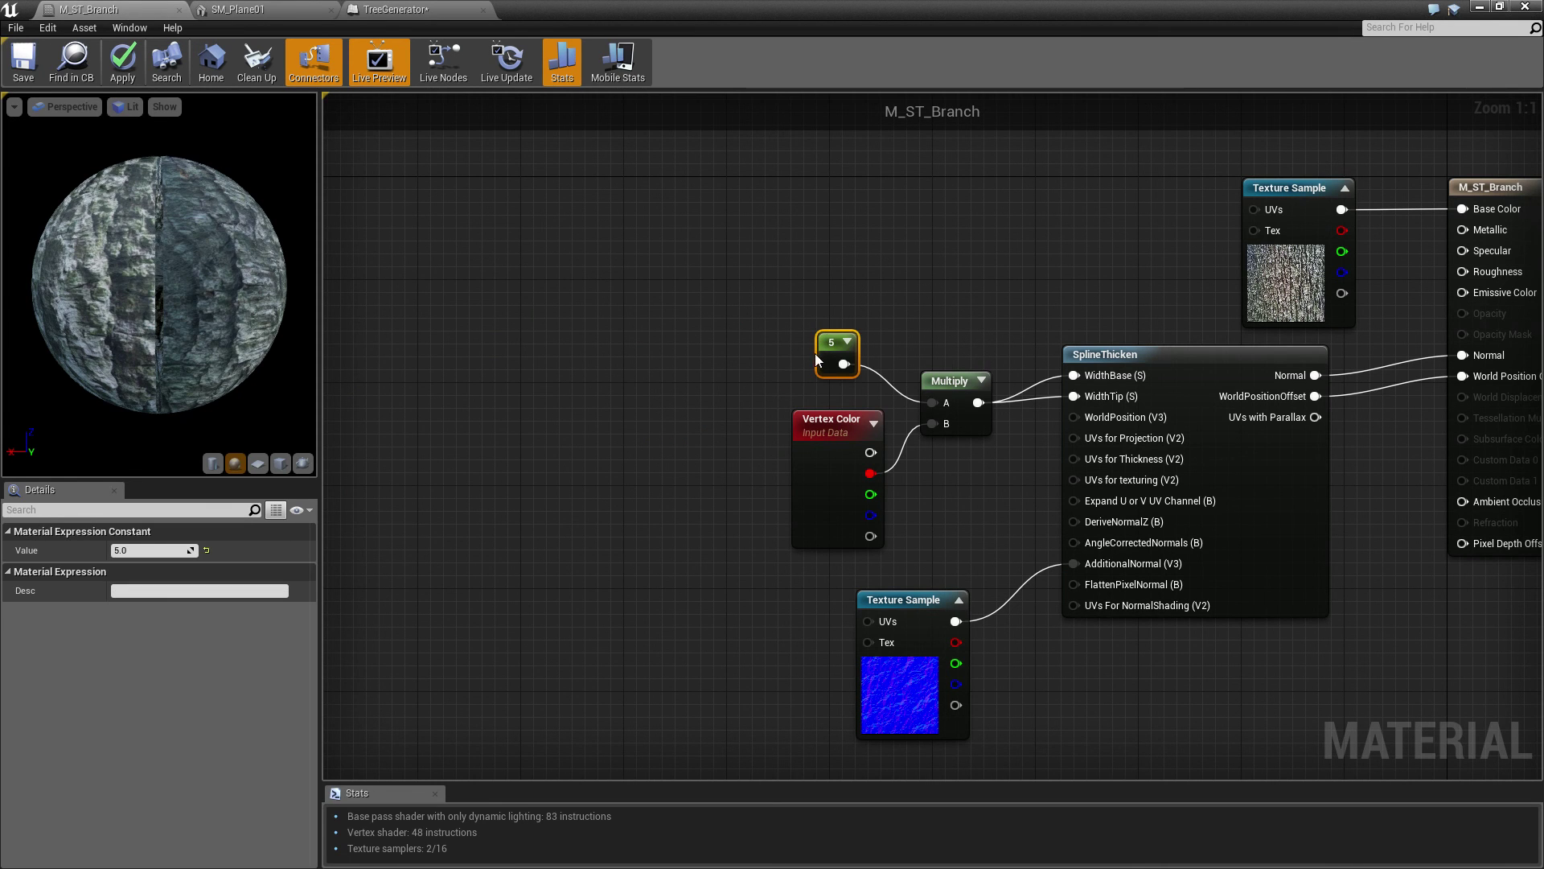
pyautogui.rightClick(826, 343)
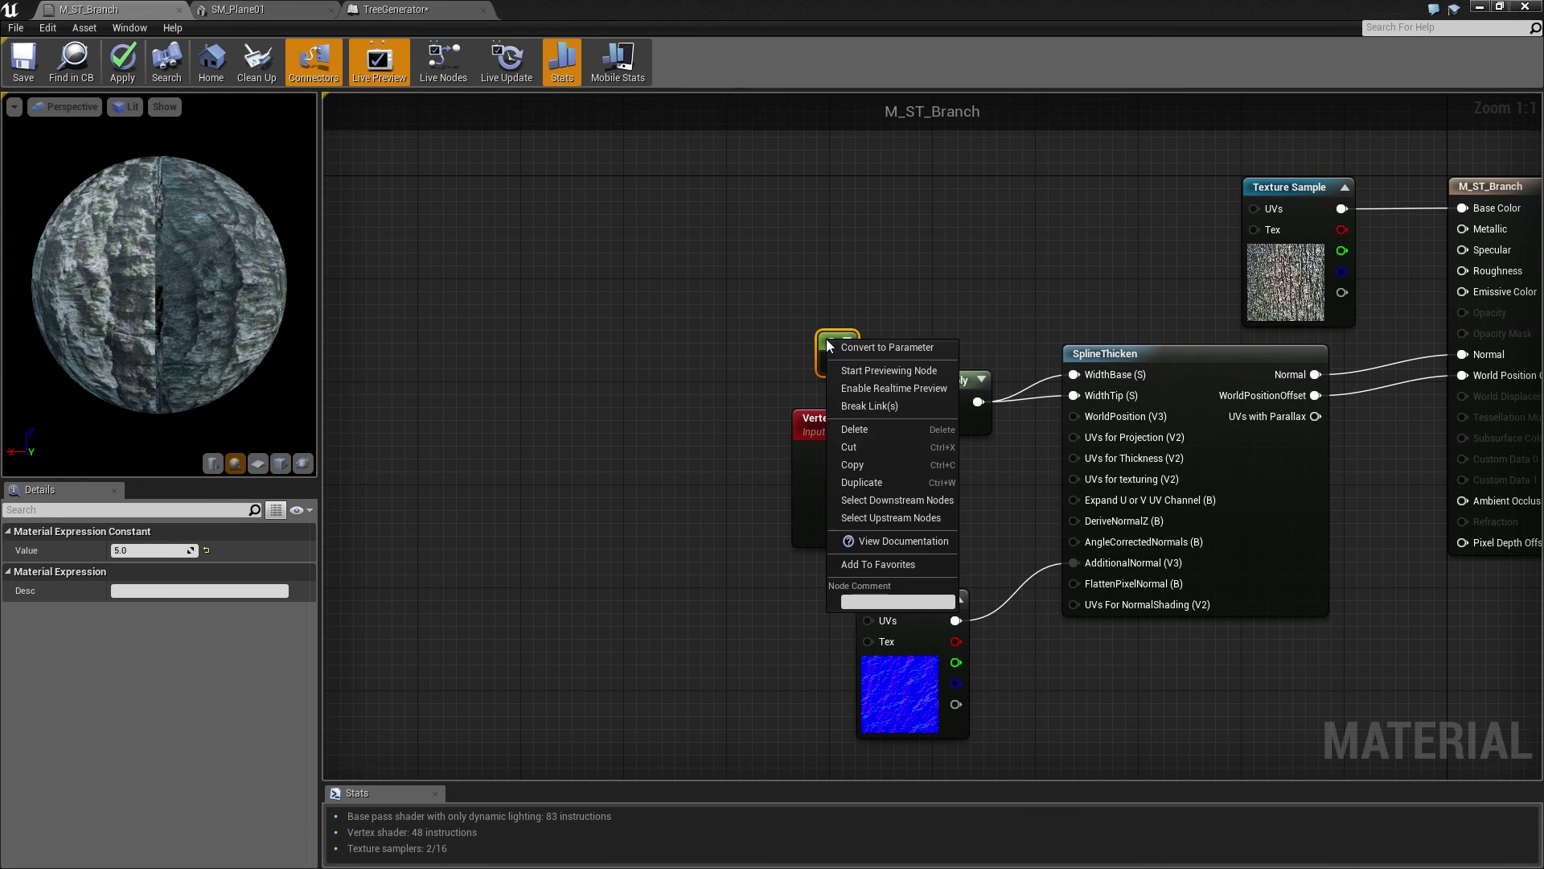
pyautogui.click(900, 350)
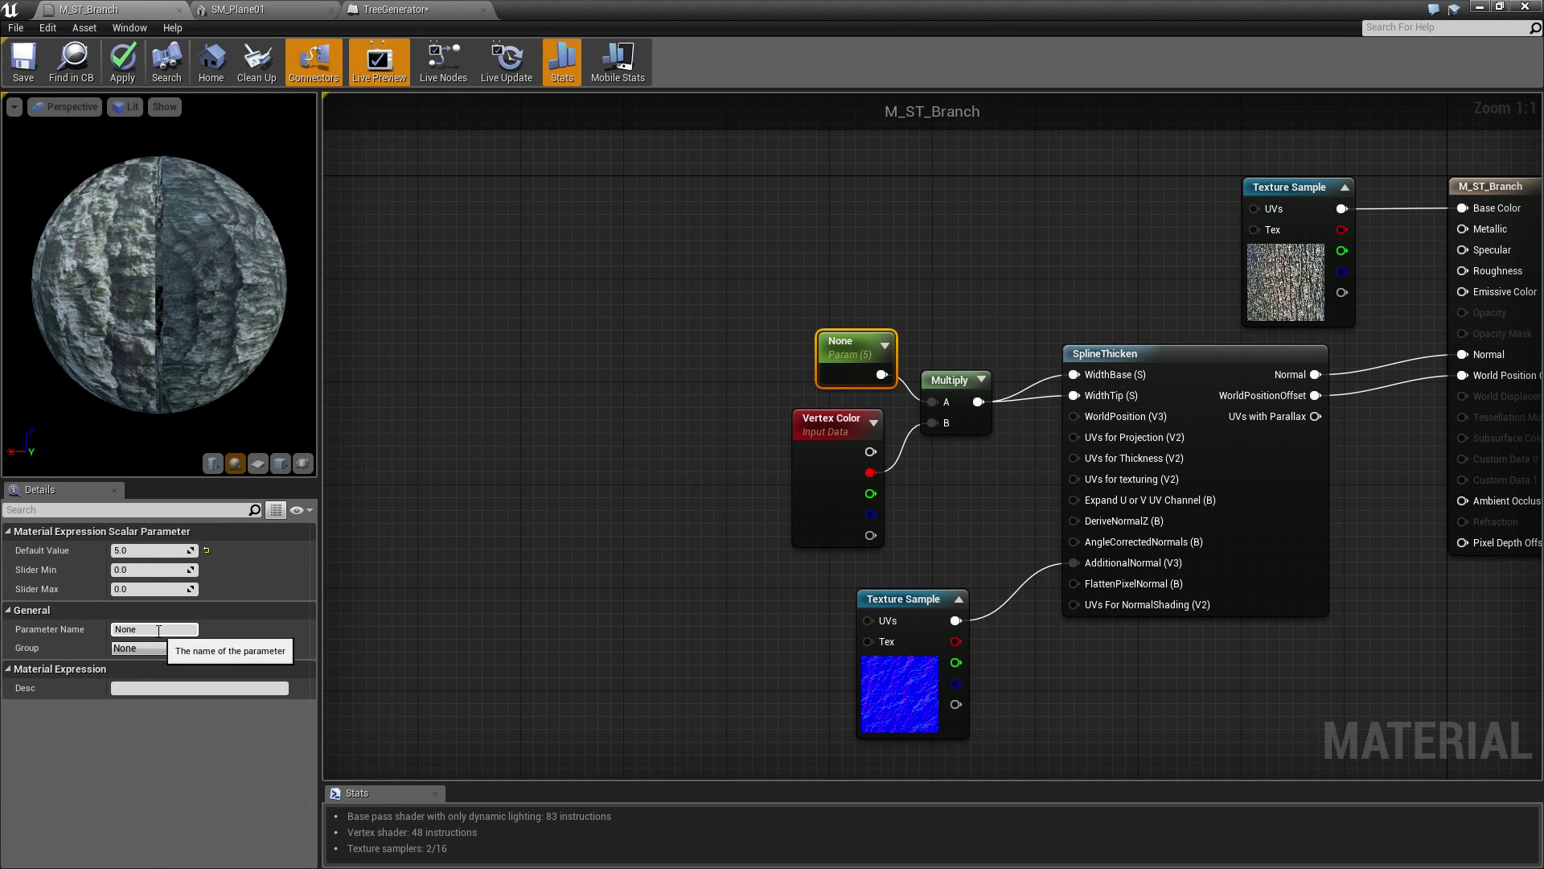
pyautogui.click(159, 629)
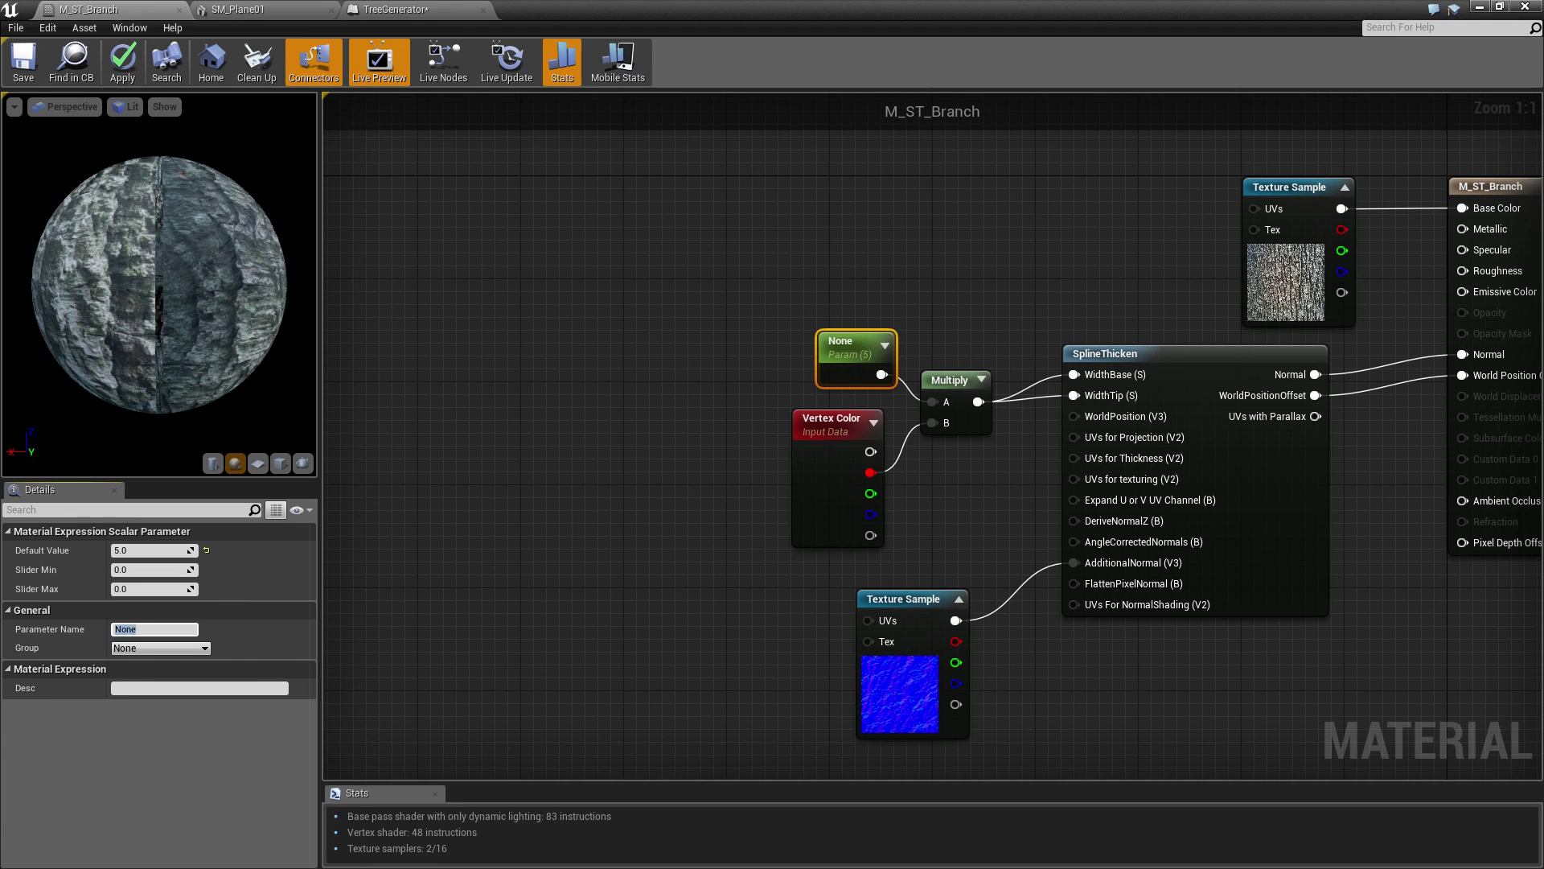
pyautogui.write('Thickness')
pyautogui.press('Return')
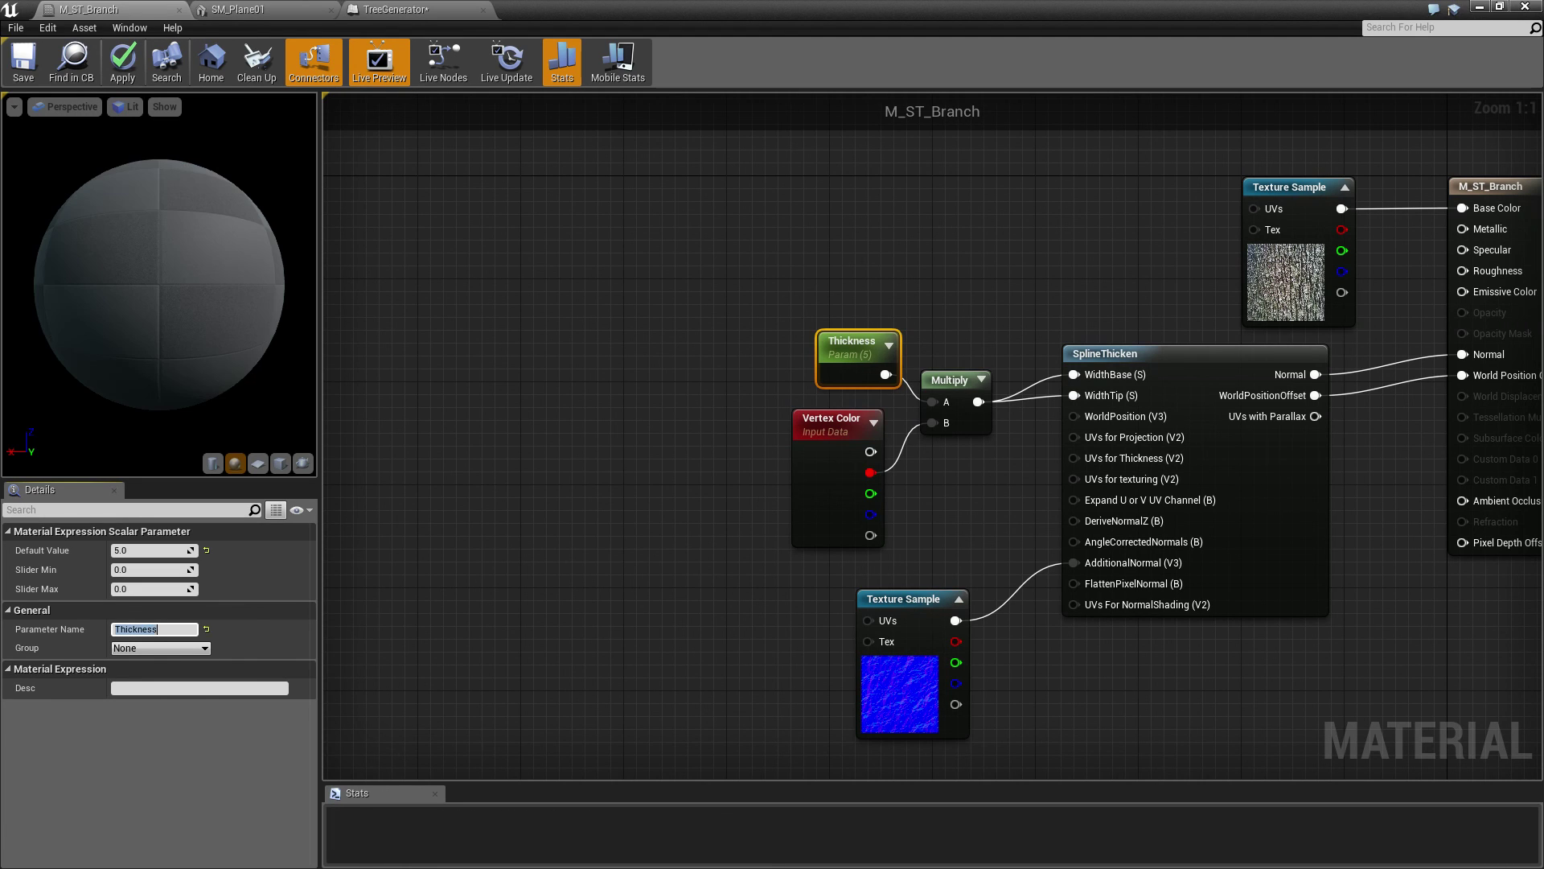
pyautogui.moveTo(850, 346); pyautogui.dragTo(823, 344)
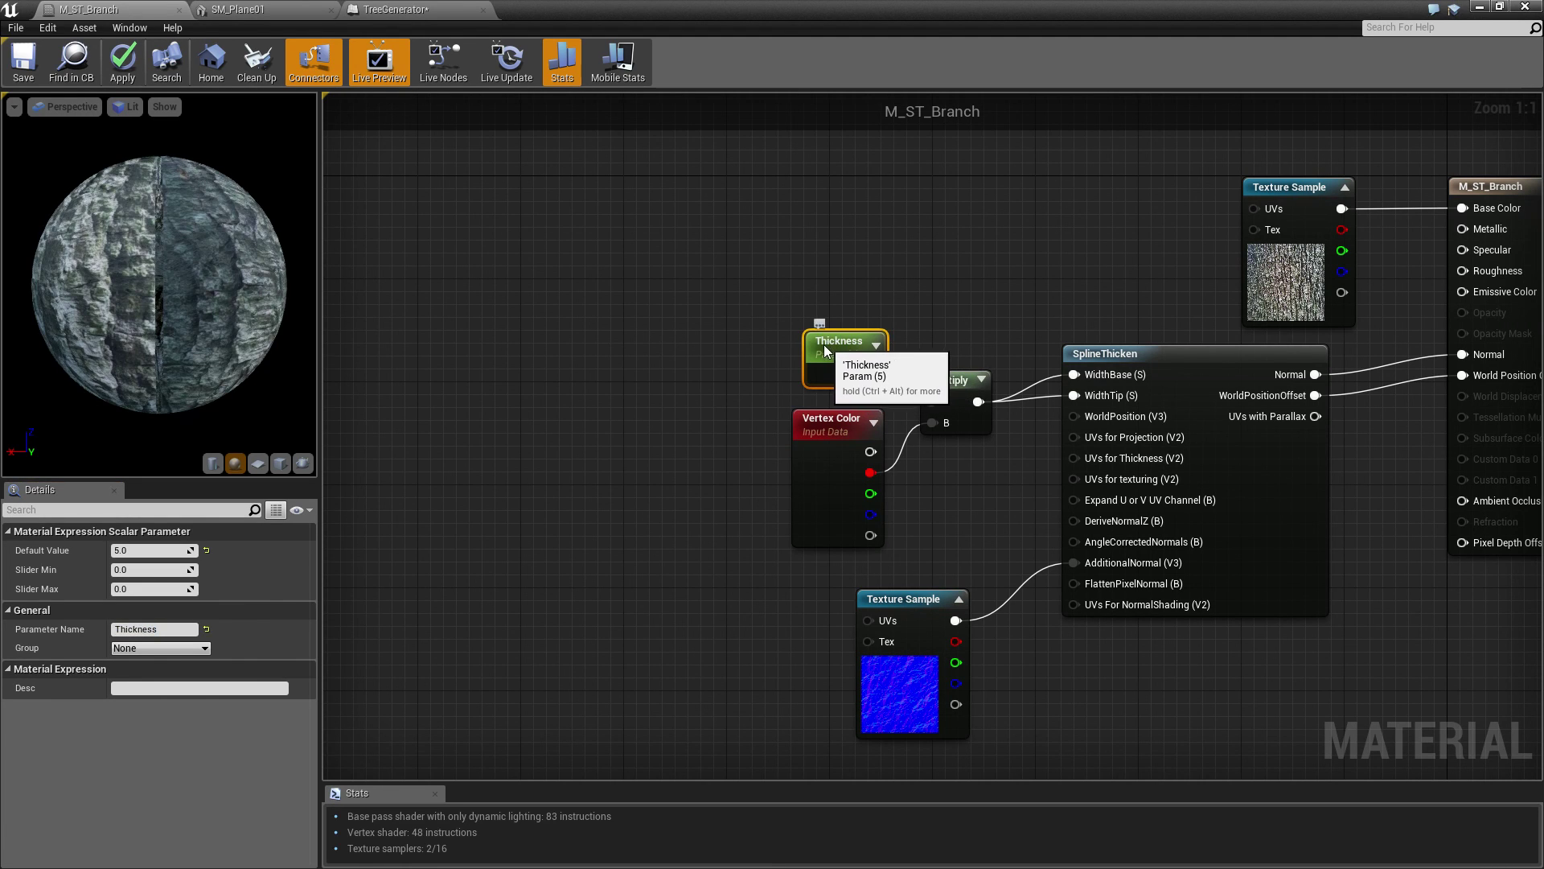
pyautogui.click(16, 63)
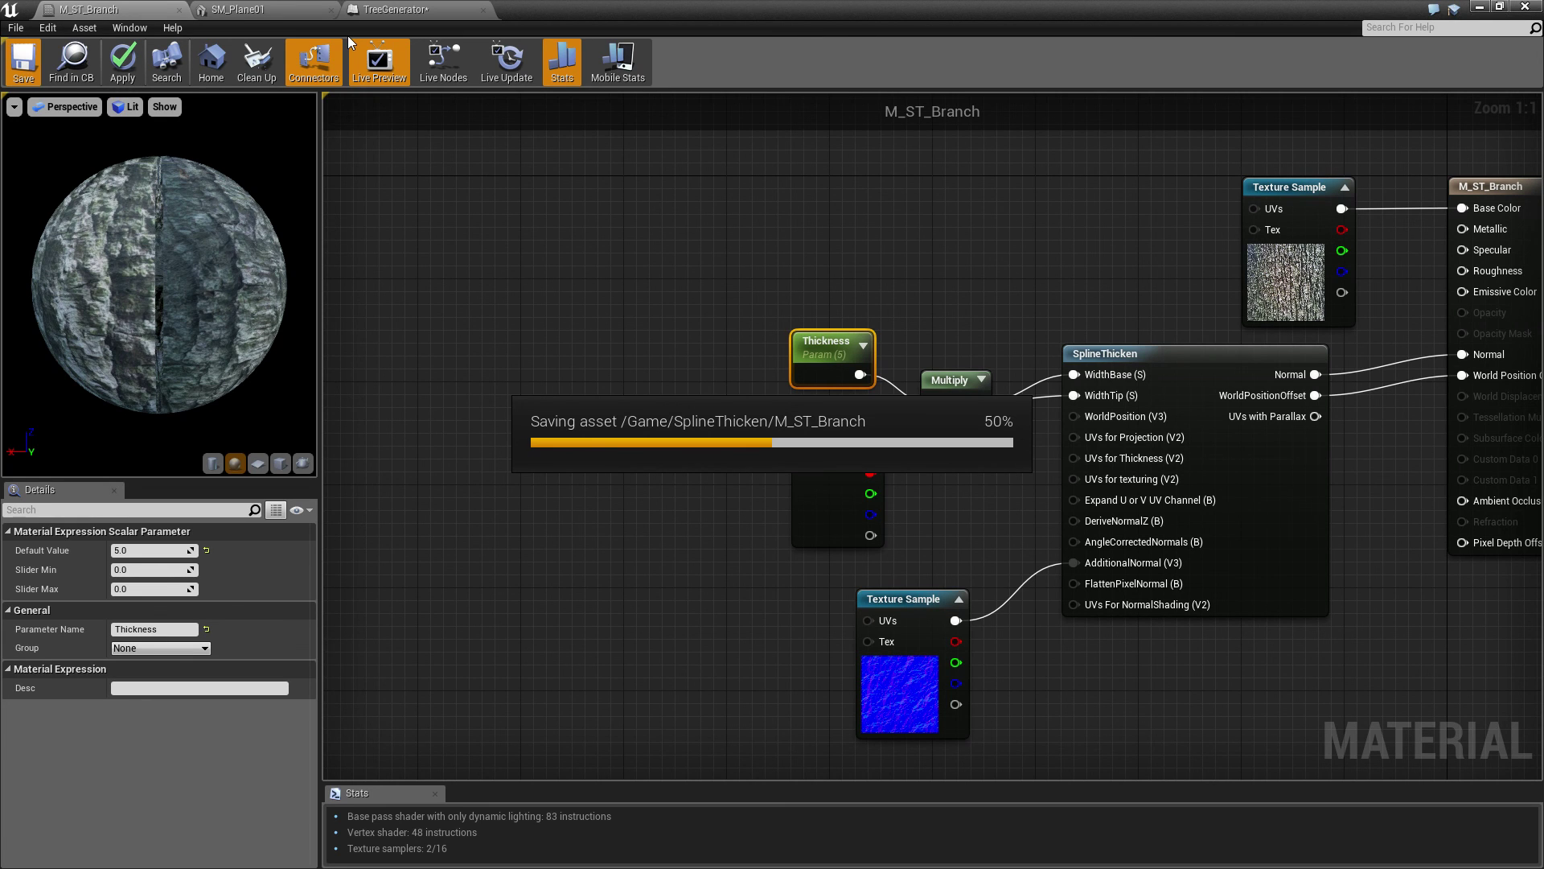
# Step: Move the Render Tree entry node and the Initialize Materials group away from the Clear node to free up space between them
pyautogui.click(396, 10)
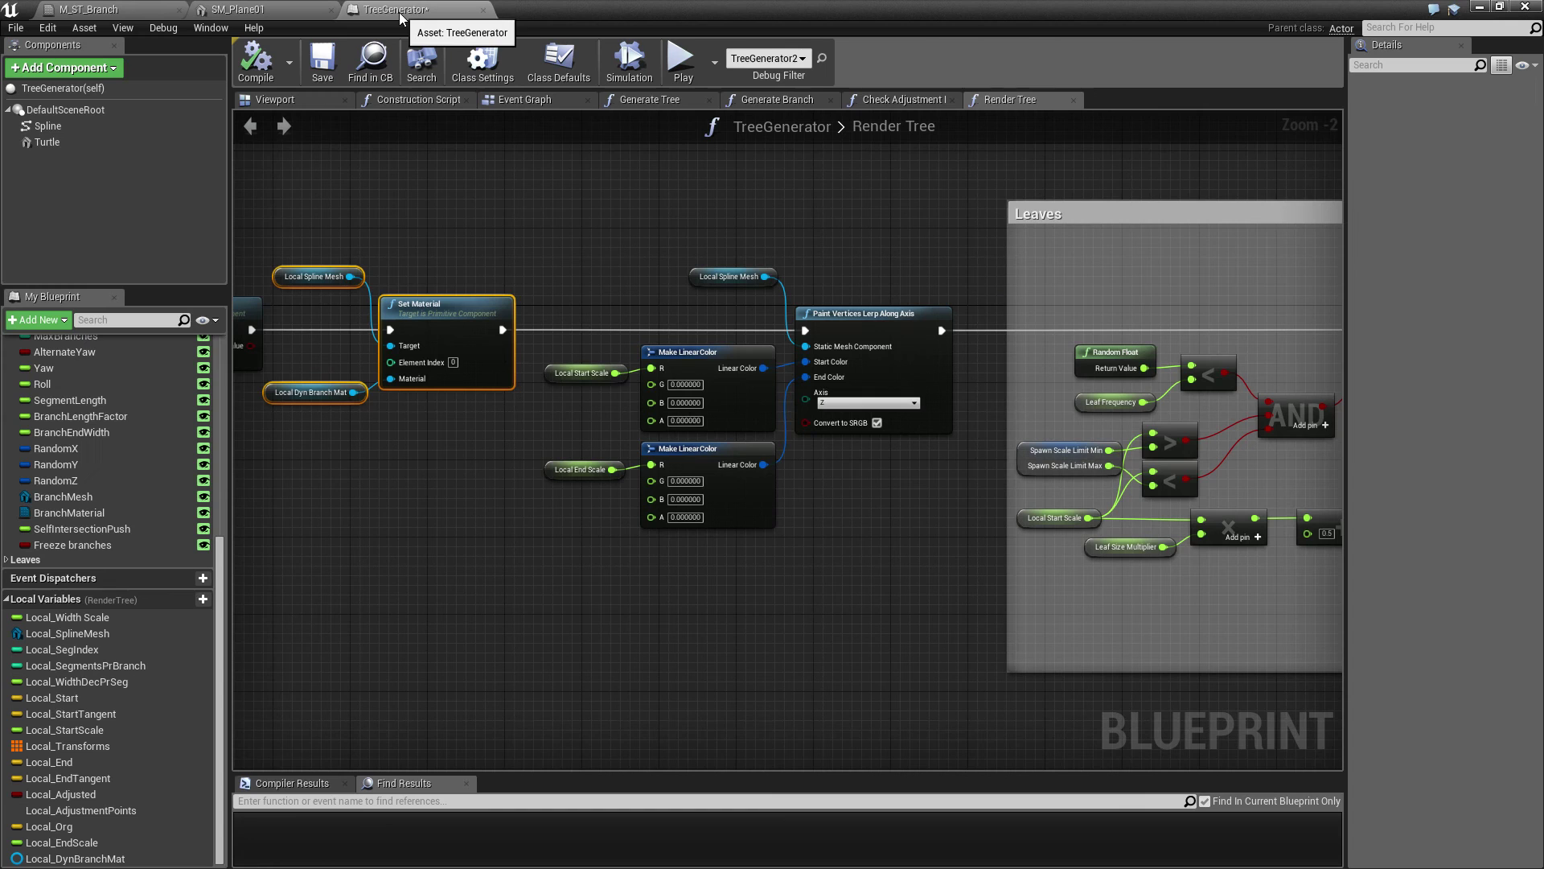
pyautogui.scroll(-6, 420, 452)
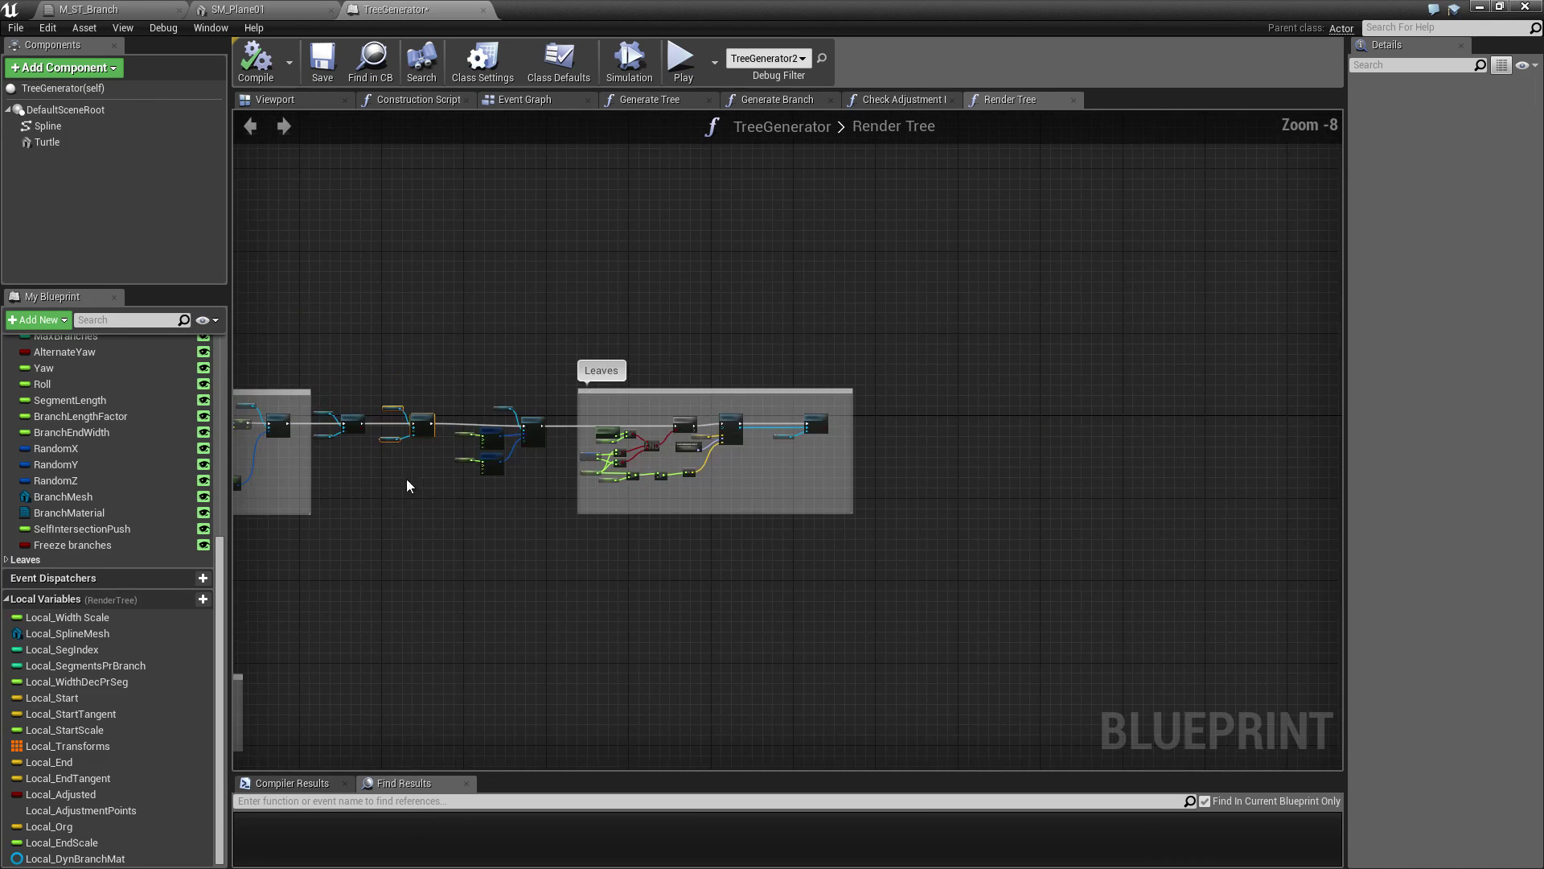
pyautogui.moveTo(331, 538); pyautogui.dragTo(1341, 529, button='right')
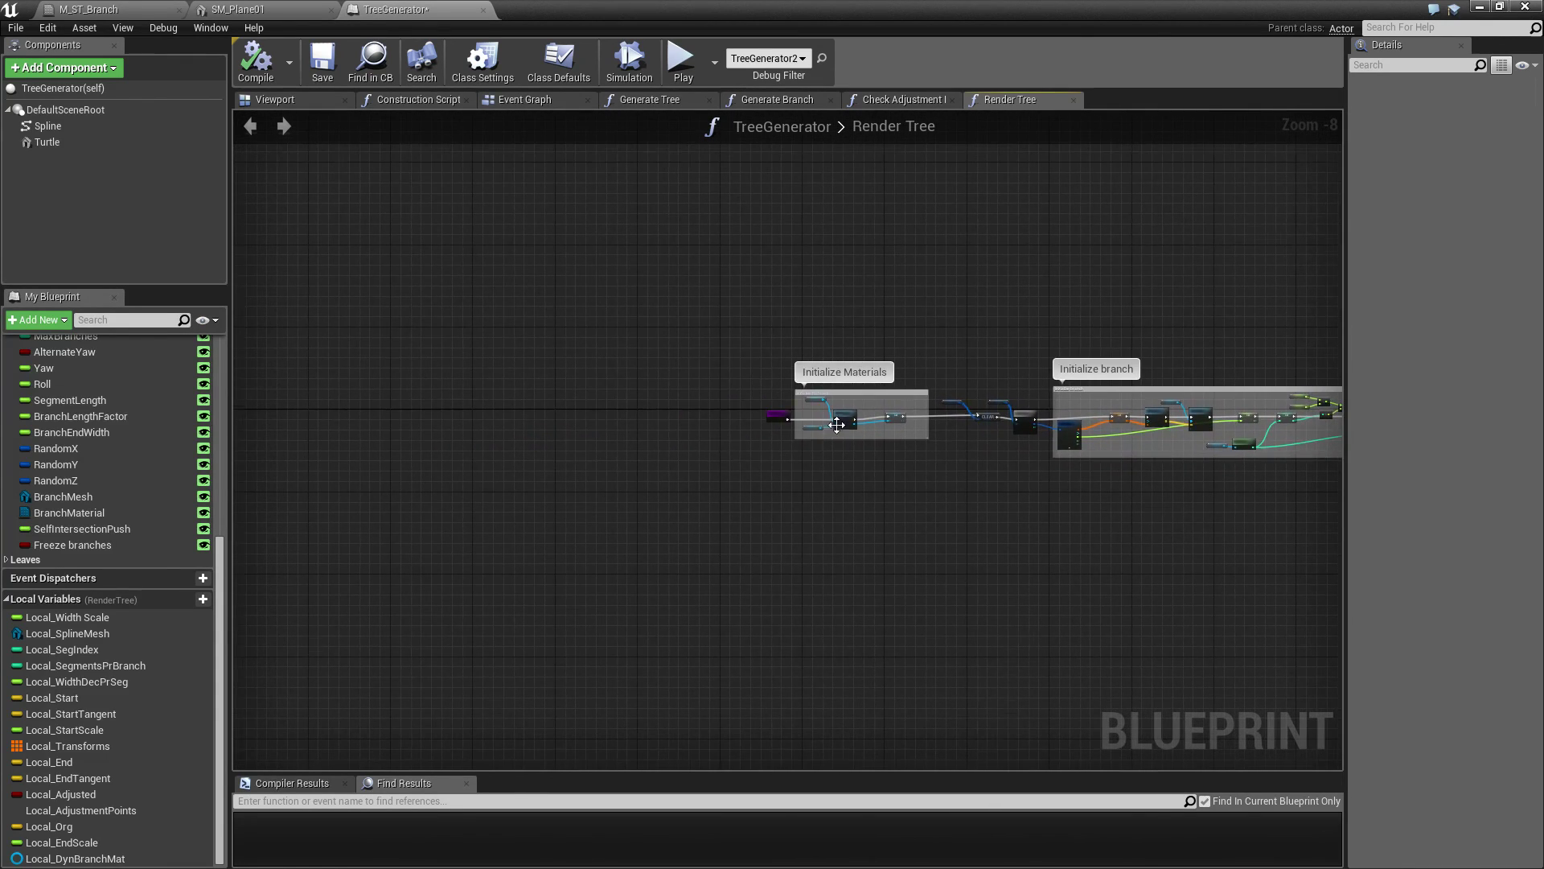
pyautogui.scroll(6, 837, 425)
pyautogui.moveTo(1100, 483); pyautogui.dragTo(875, 448, button='right')
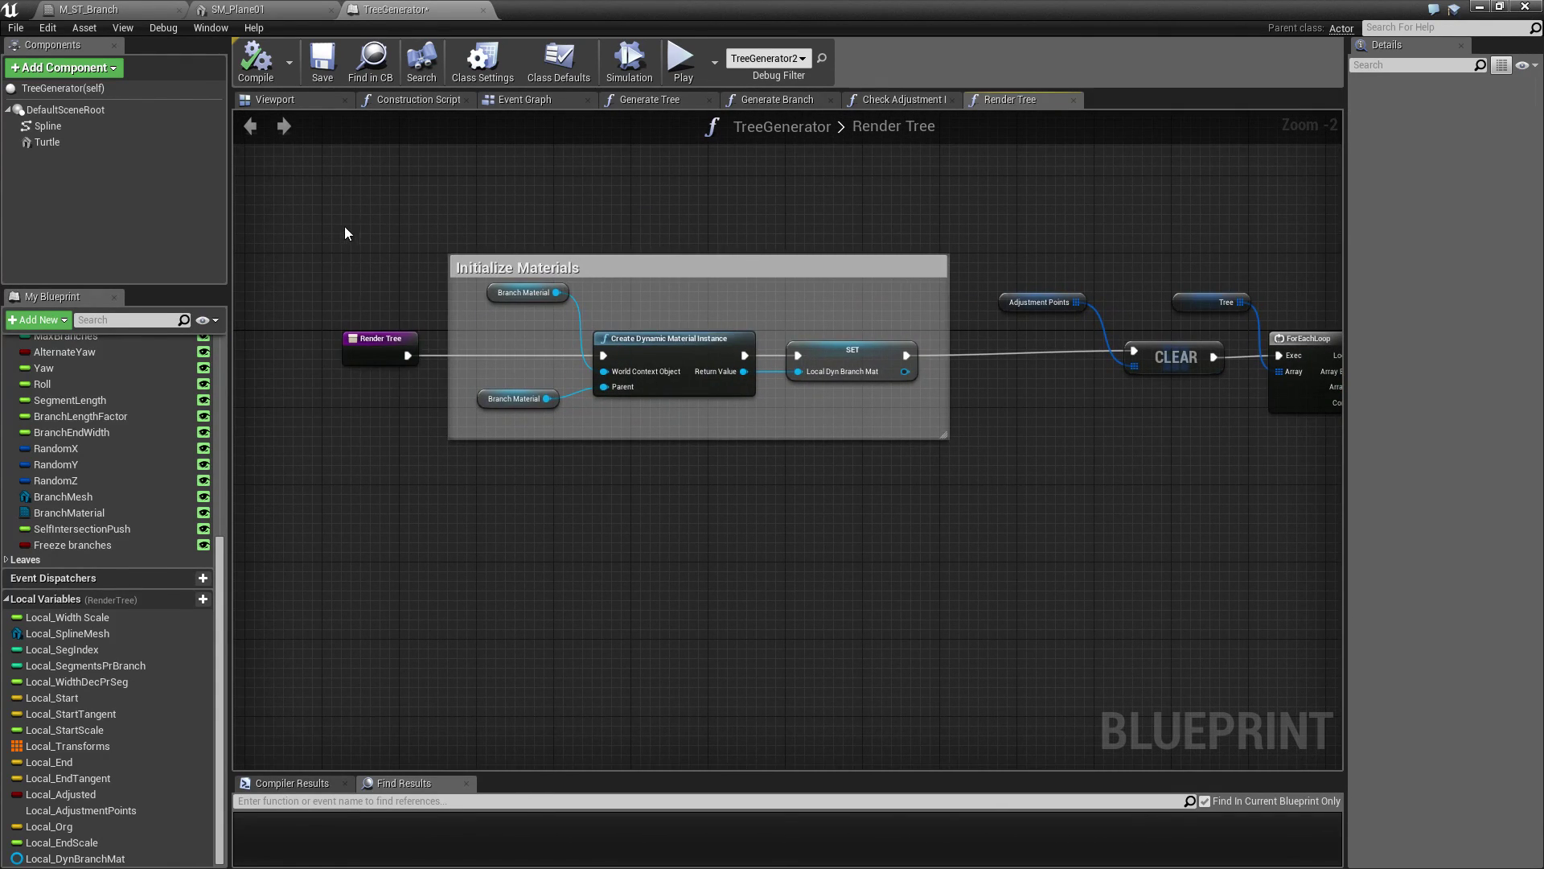
pyautogui.moveTo(346, 233); pyautogui.dragTo(841, 529)
pyautogui.press('Left')
pyautogui.press('Left')
pyautogui.press('Left')
pyautogui.press('Left')
pyautogui.press('Left')
pyautogui.press('Left')
pyautogui.press('Left')
pyautogui.press('Left')
pyautogui.press('Left')
pyautogui.press('Left')
pyautogui.press('Left')
pyautogui.press('Left')
pyautogui.press('Left')
pyautogui.press('Left')
pyautogui.press('Left')
pyautogui.press('Left')
pyautogui.press('Left')
pyautogui.press('Left')
pyautogui.press('Left')
pyautogui.press('Left')
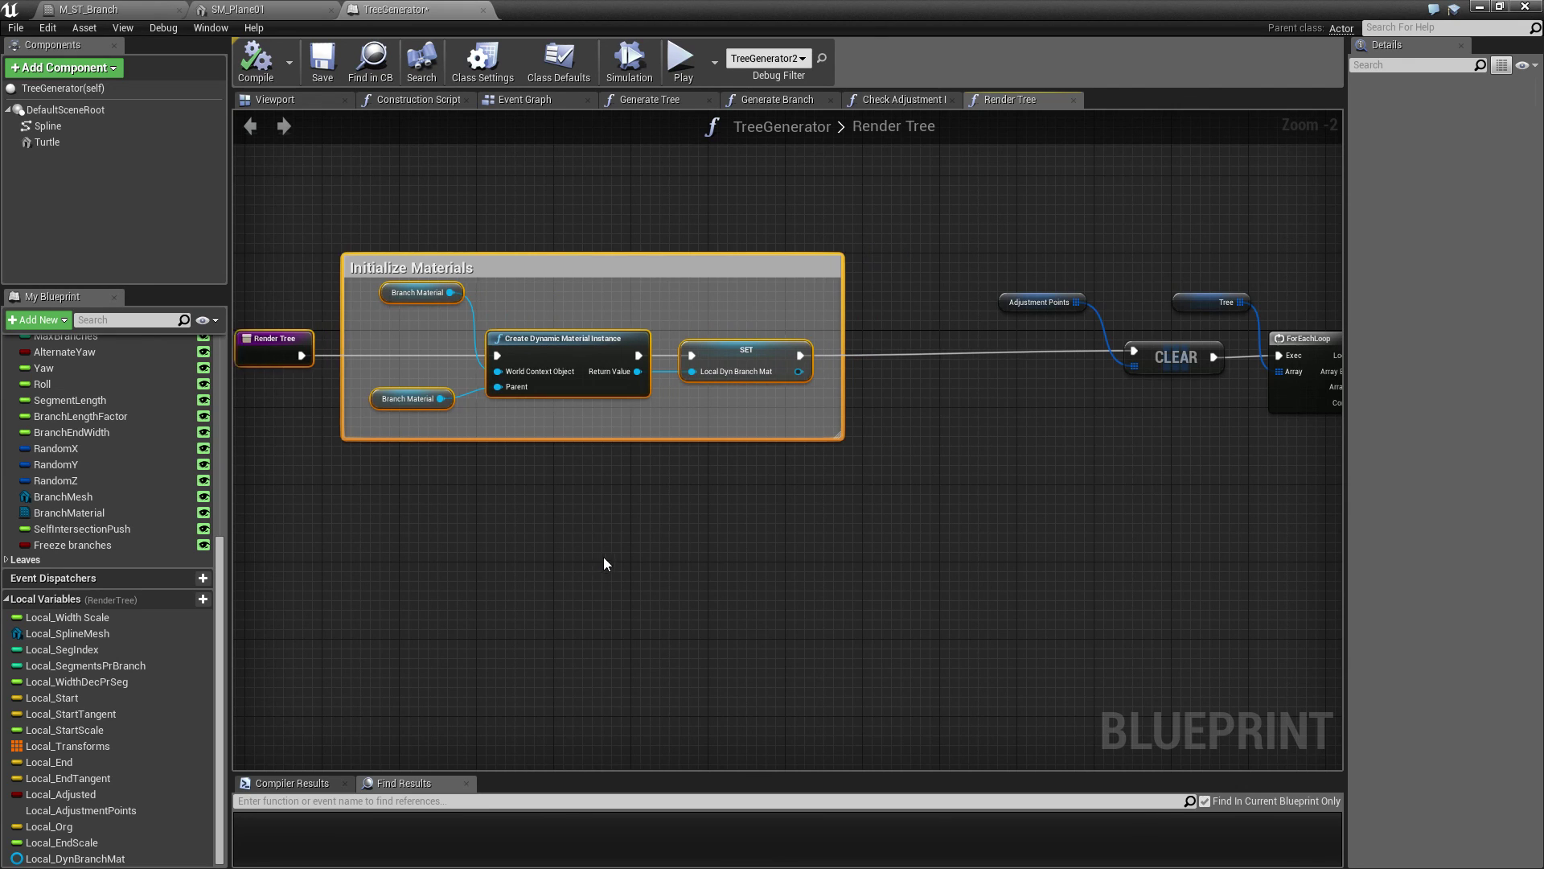
pyautogui.press('Left')
pyautogui.press('Left')
pyautogui.press('Left')
pyautogui.press('Left')
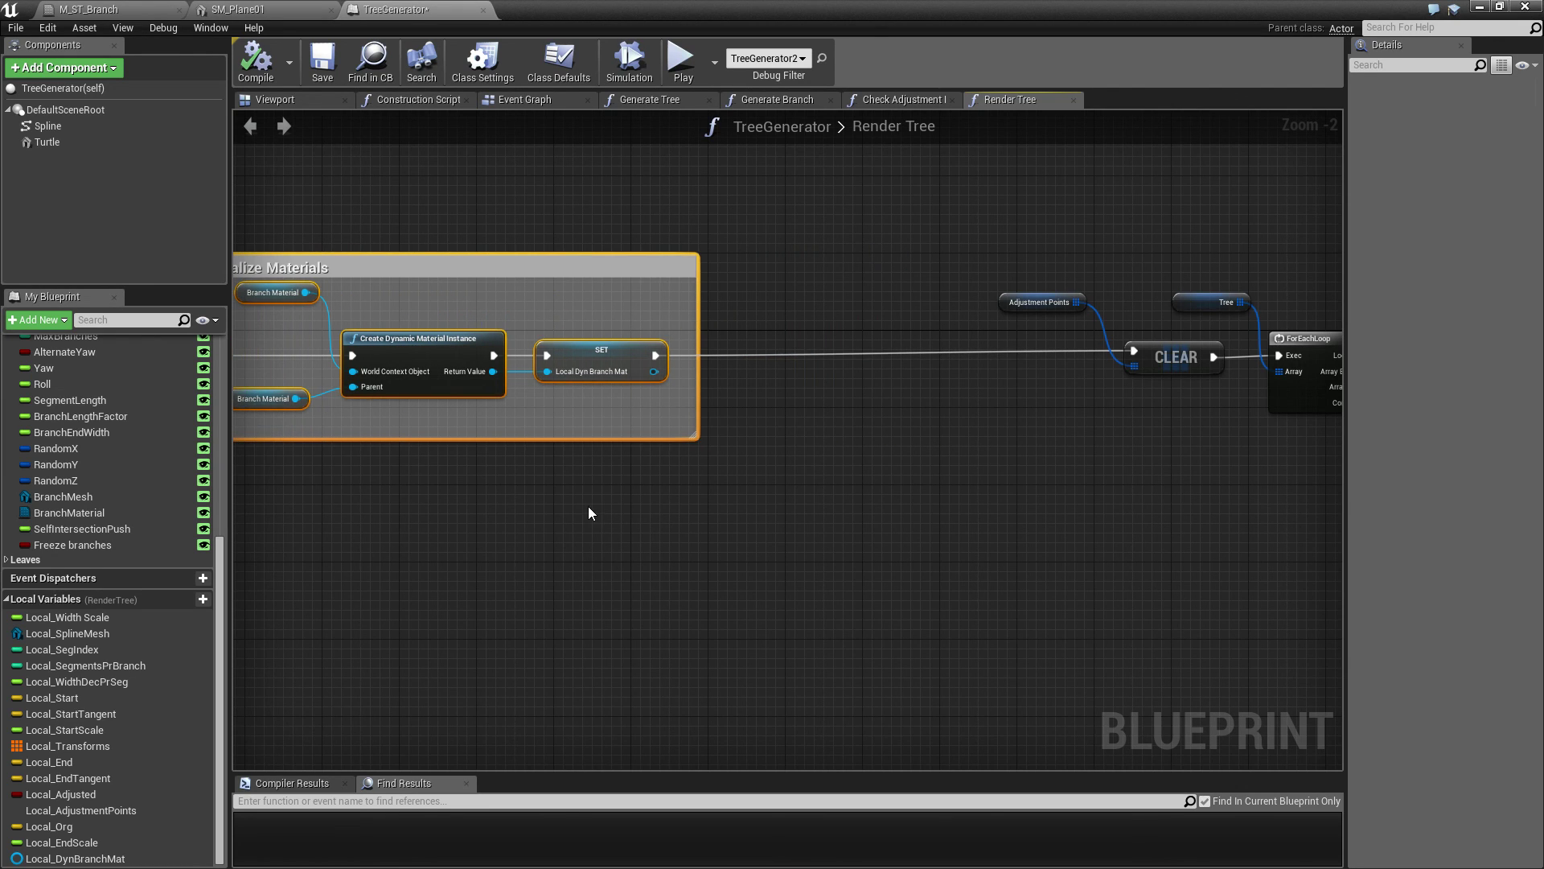
pyautogui.click(587, 505)
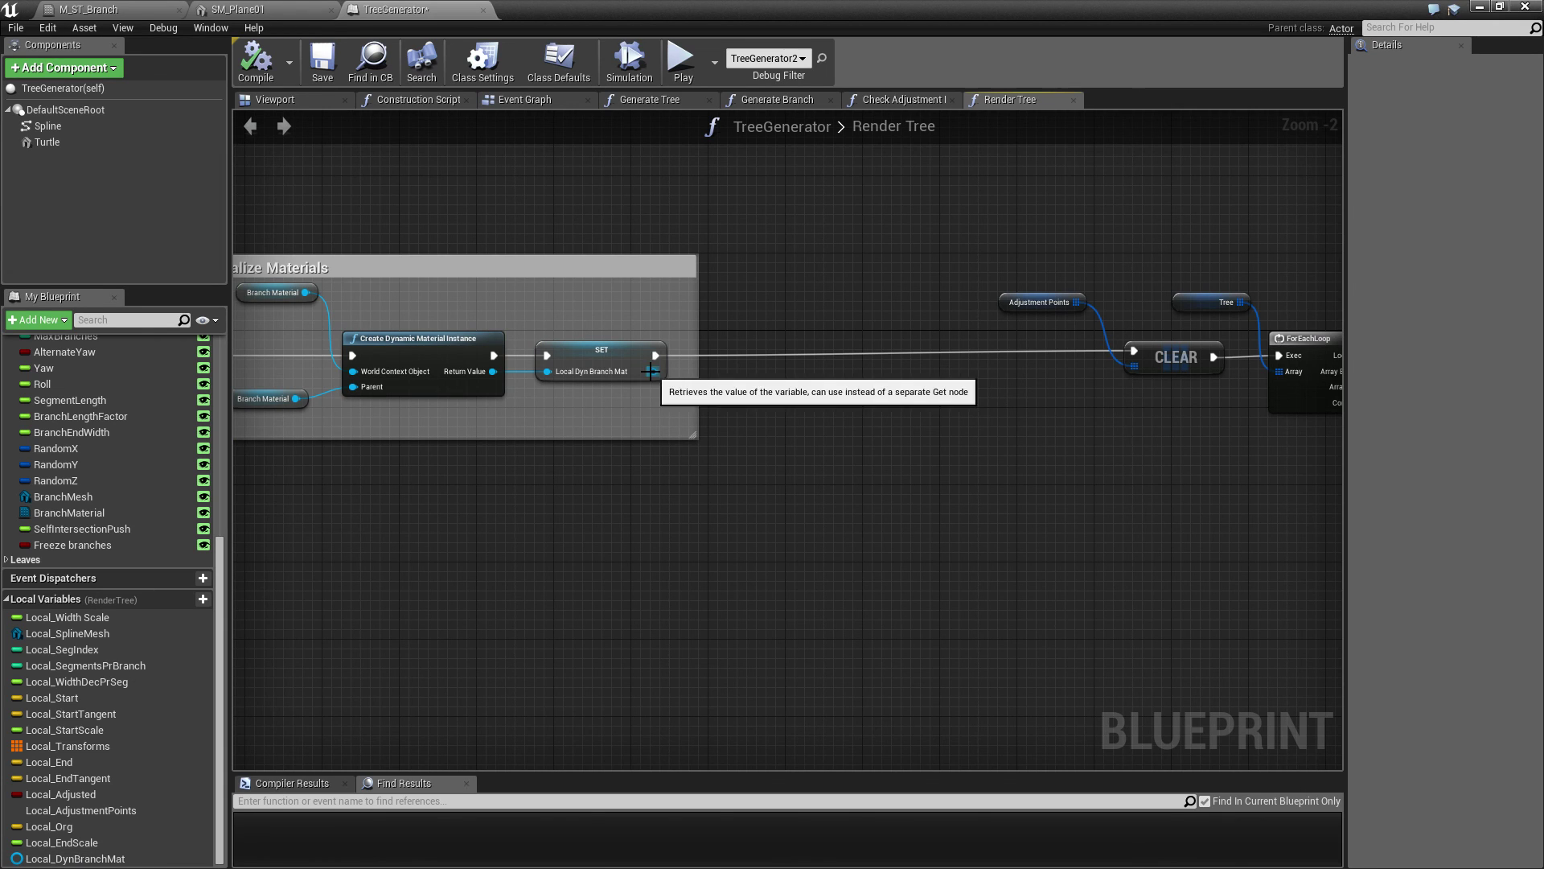
# Step: Add a Set Scalar Parameter Value node targeting Local Dyn Branch Mat, wired between SET and Clear and enclosed in the Initialize Materials comment
pyautogui.moveTo(654, 371); pyautogui.dragTo(746, 365)
pyautogui.write('set')
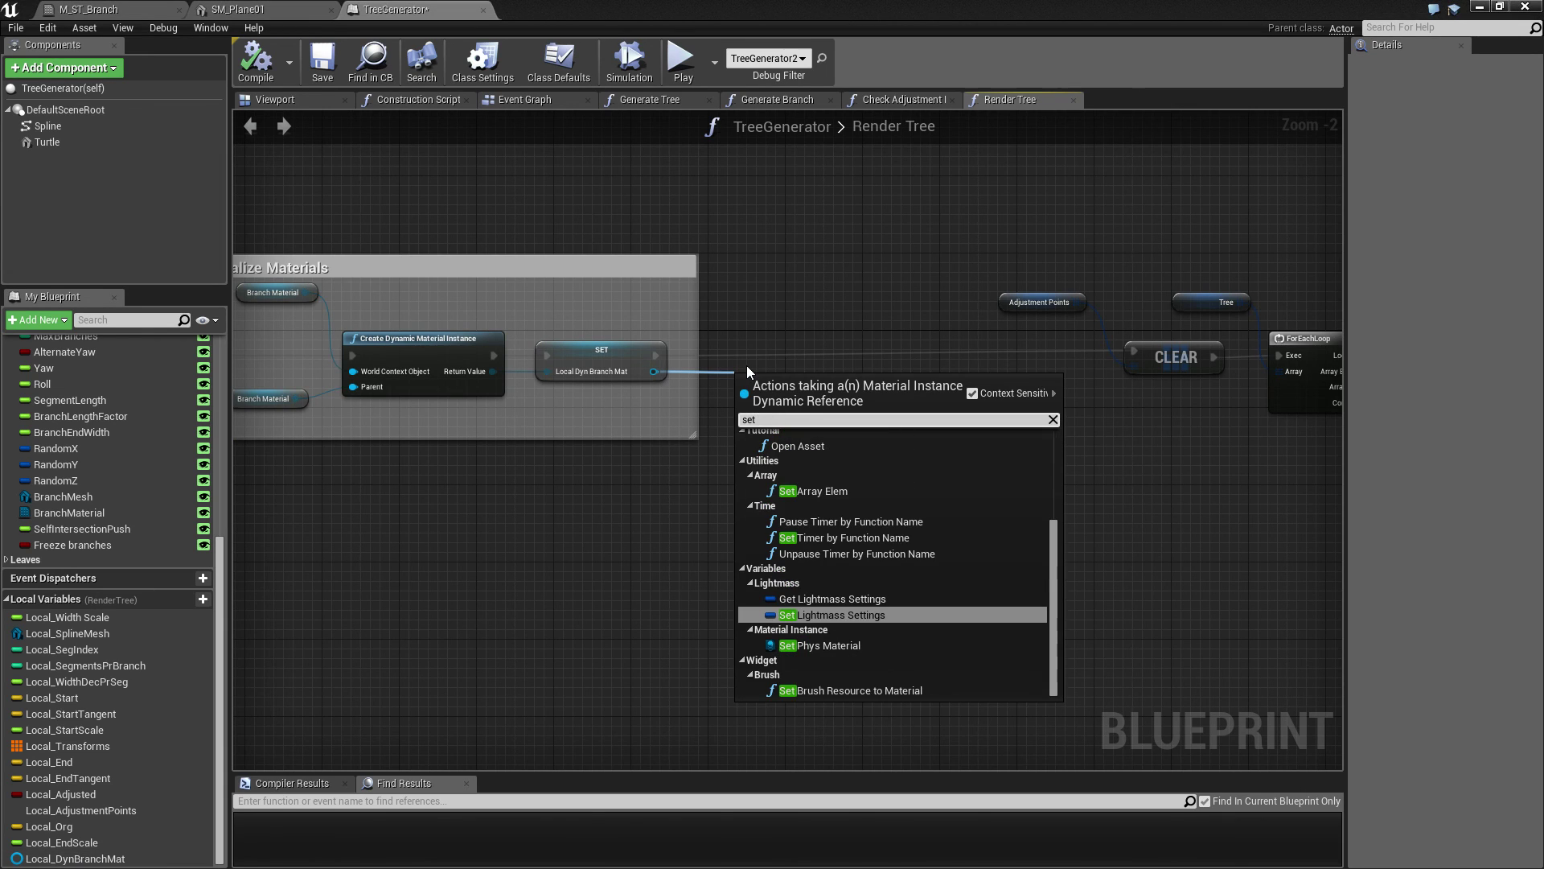
pyautogui.write(' dyna')
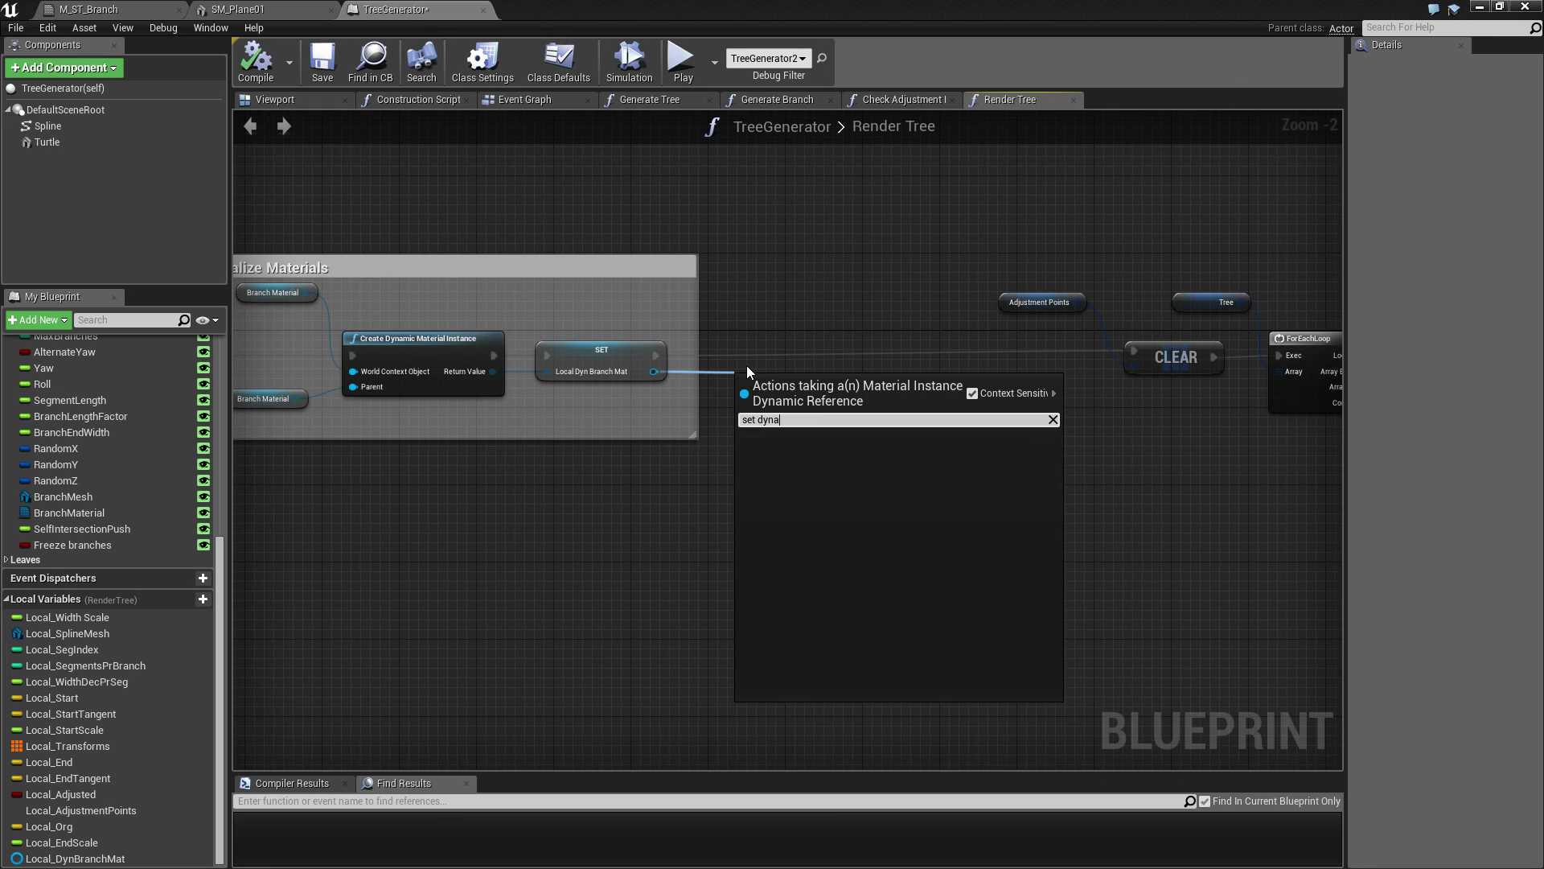
pyautogui.press('BackSpace')
pyautogui.press('BackSpace')
pyautogui.press('BackSpace')
pyautogui.press('BackSpace')
pyautogui.press('BackSpace')
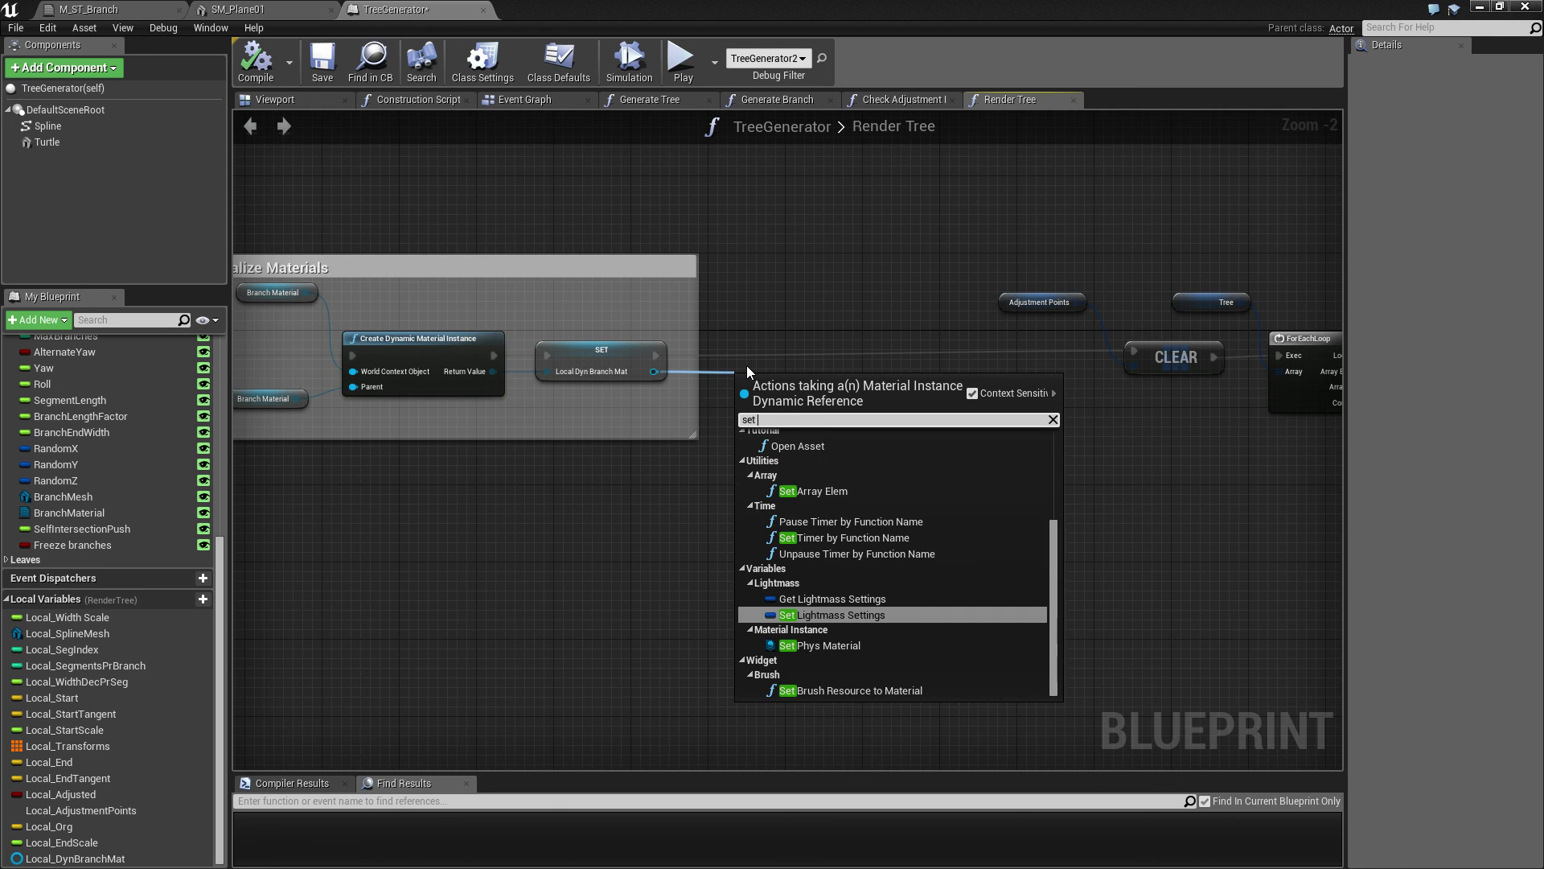
pyautogui.write('p')
pyautogui.press('Up')
pyautogui.press('Up')
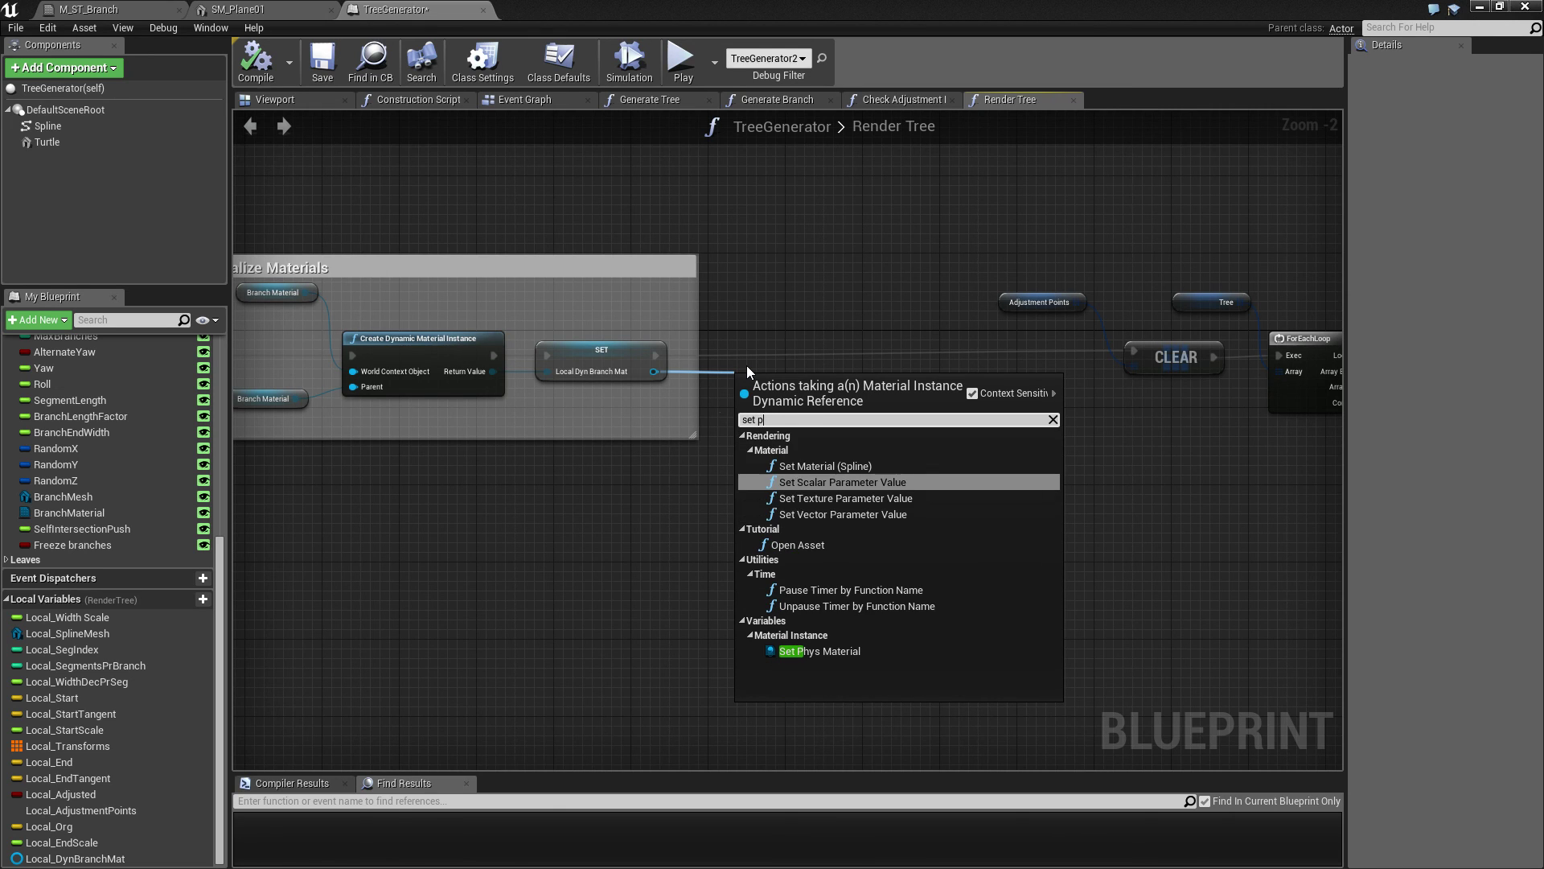
pyautogui.press('Return')
pyautogui.moveTo(780, 390); pyautogui.dragTo(765, 343)
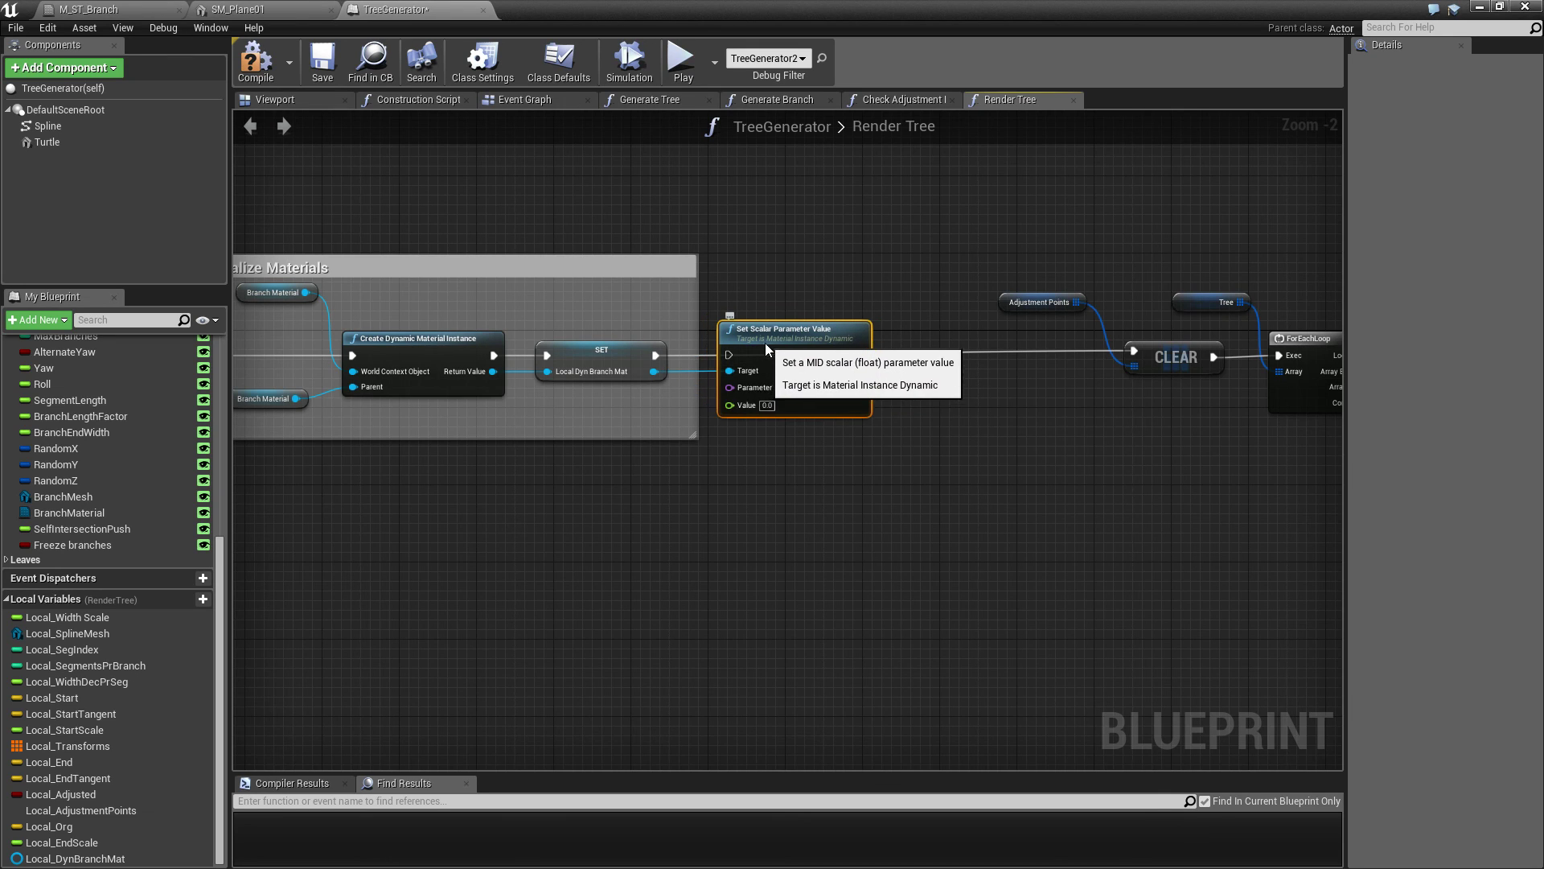
pyautogui.moveTo(652, 355); pyautogui.dragTo(1135, 354)
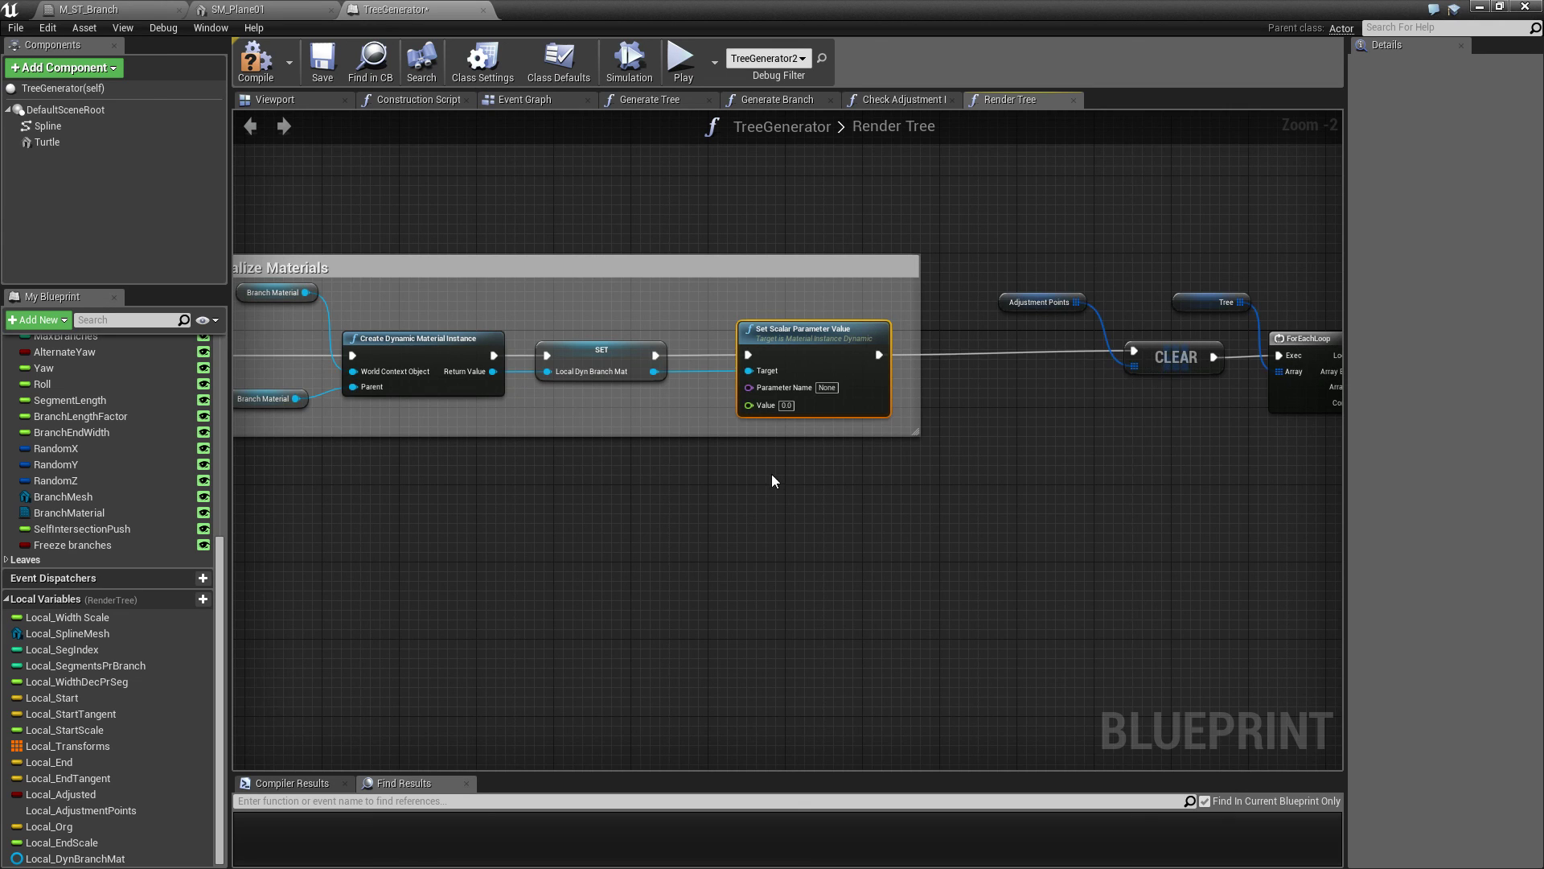
# Step: Set the Set Scalar Parameter Value node's parameter name to Thickness and extend the Initialize Materials comment slightly downward
pyautogui.moveTo(716, 477); pyautogui.dragTo(937, 480, button='right')
pyautogui.click(1055, 394)
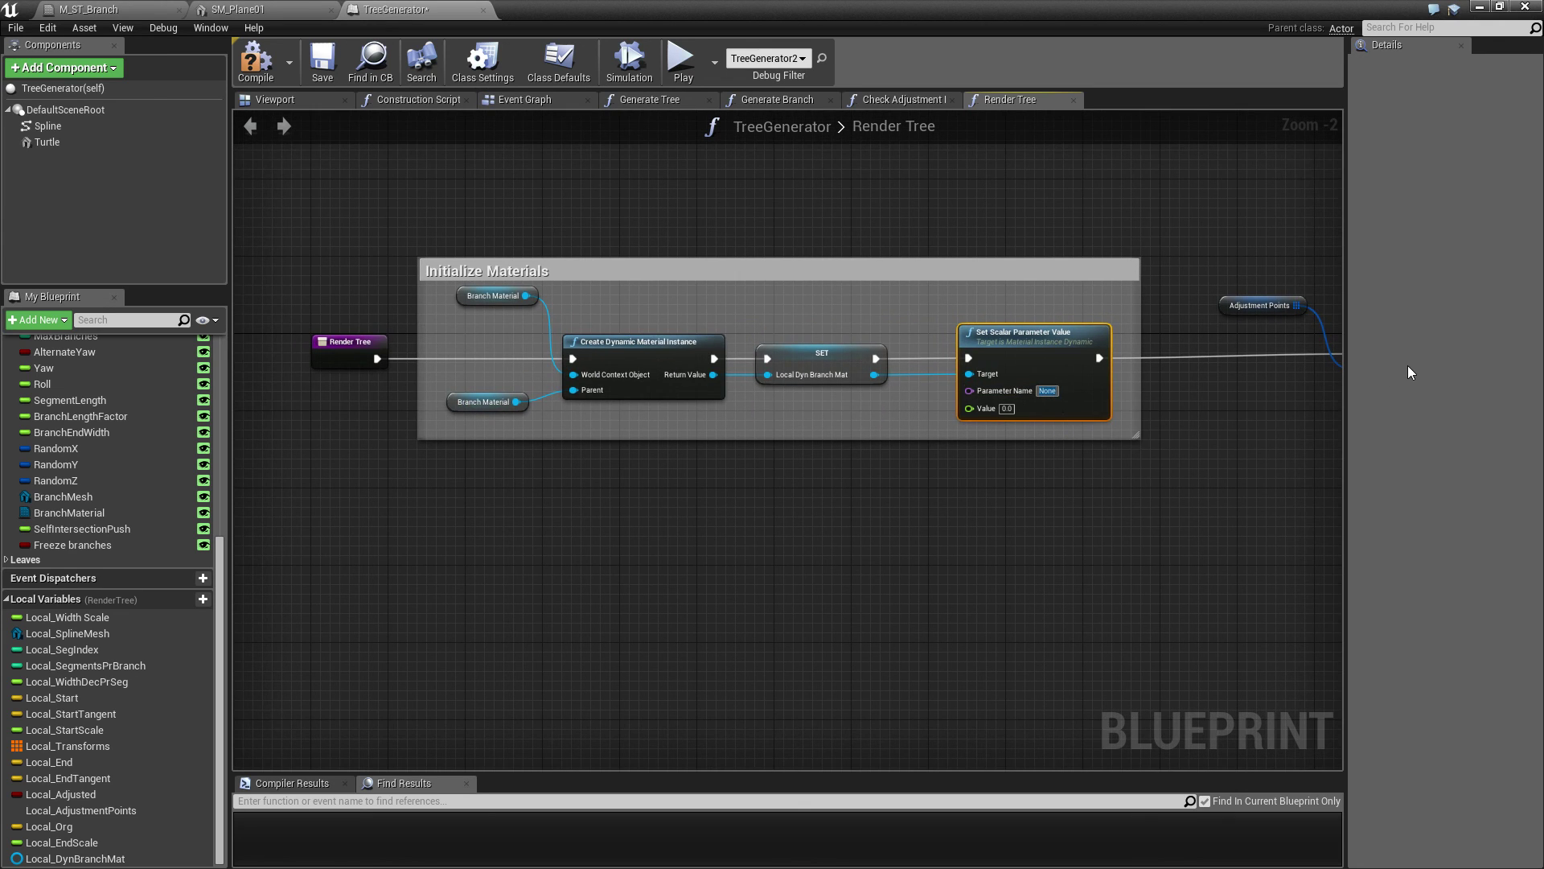
pyautogui.write('Thickness')
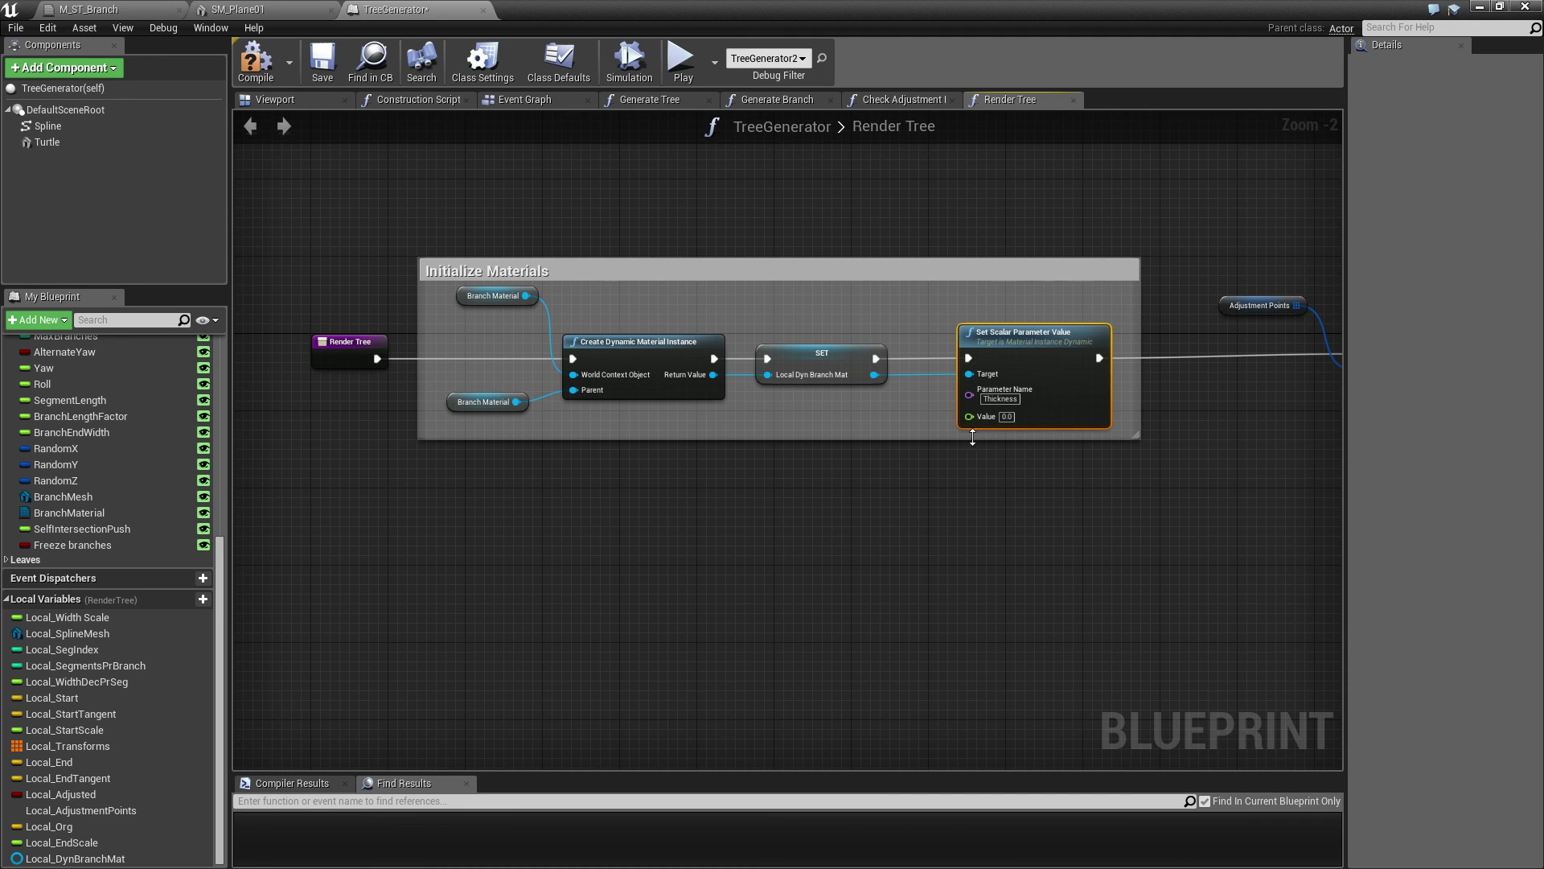
pyautogui.moveTo(974, 439); pyautogui.dragTo(975, 458)
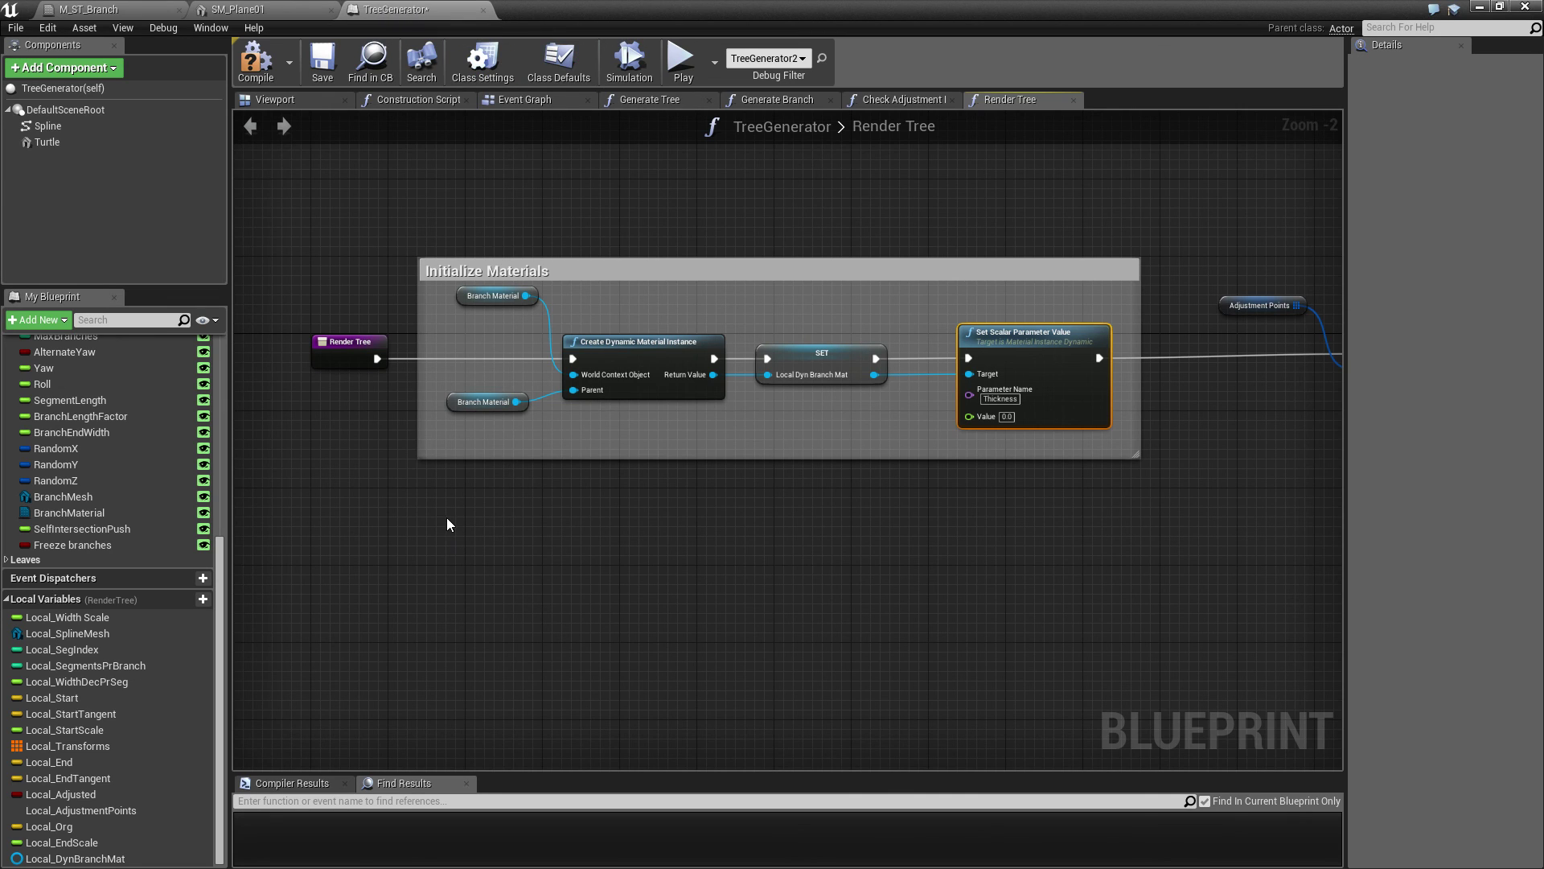
# Step: Add a Get Actor Scale 3D node below the Initialize Materials comment
pyautogui.rightClick(469, 522)
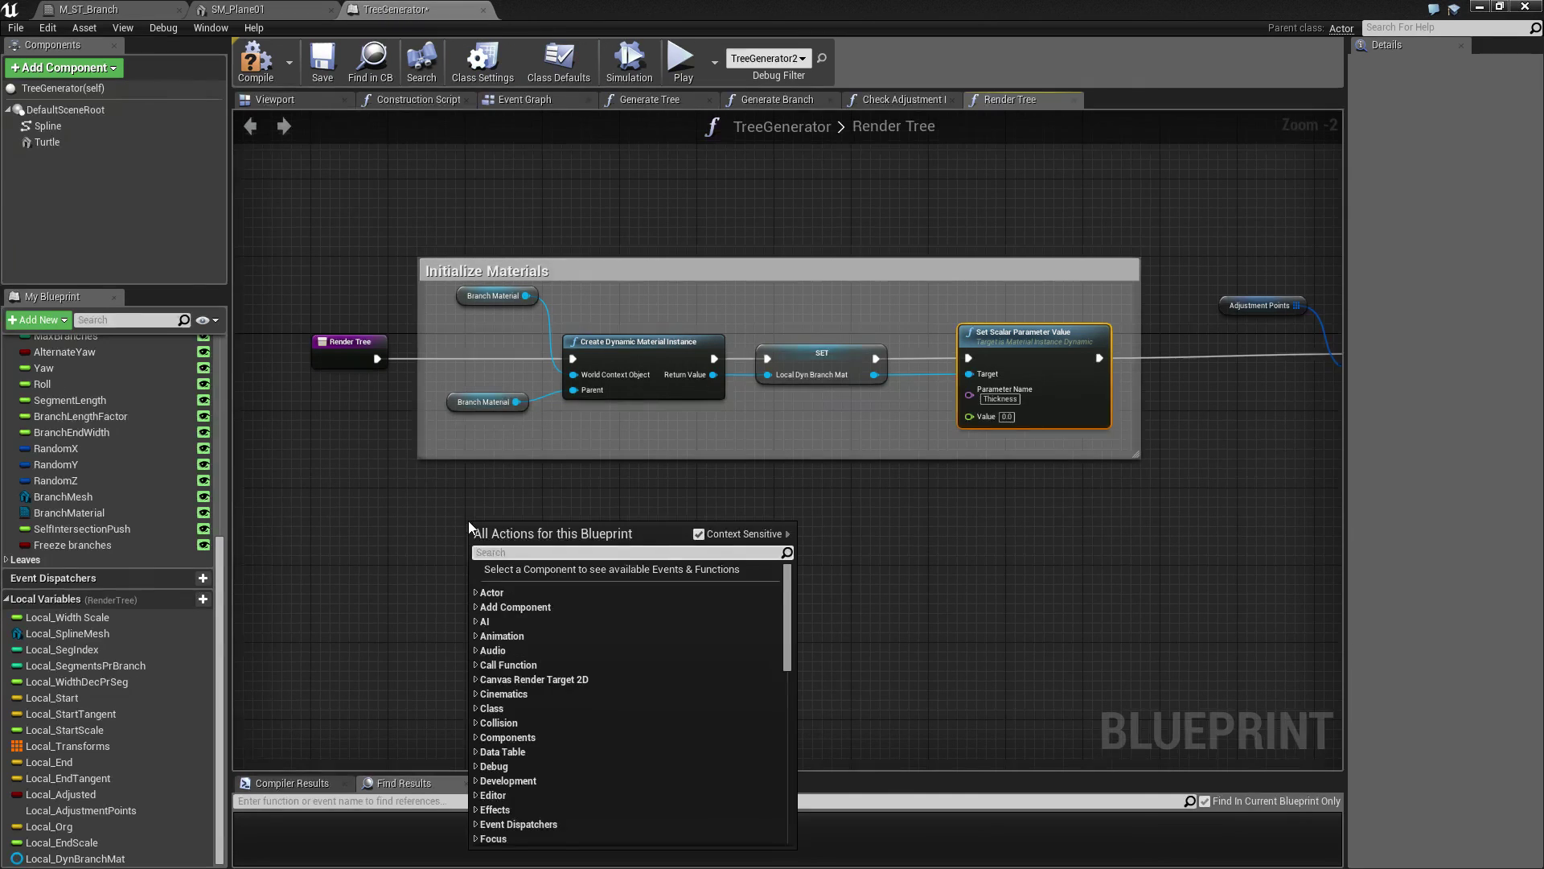
pyautogui.write('get')
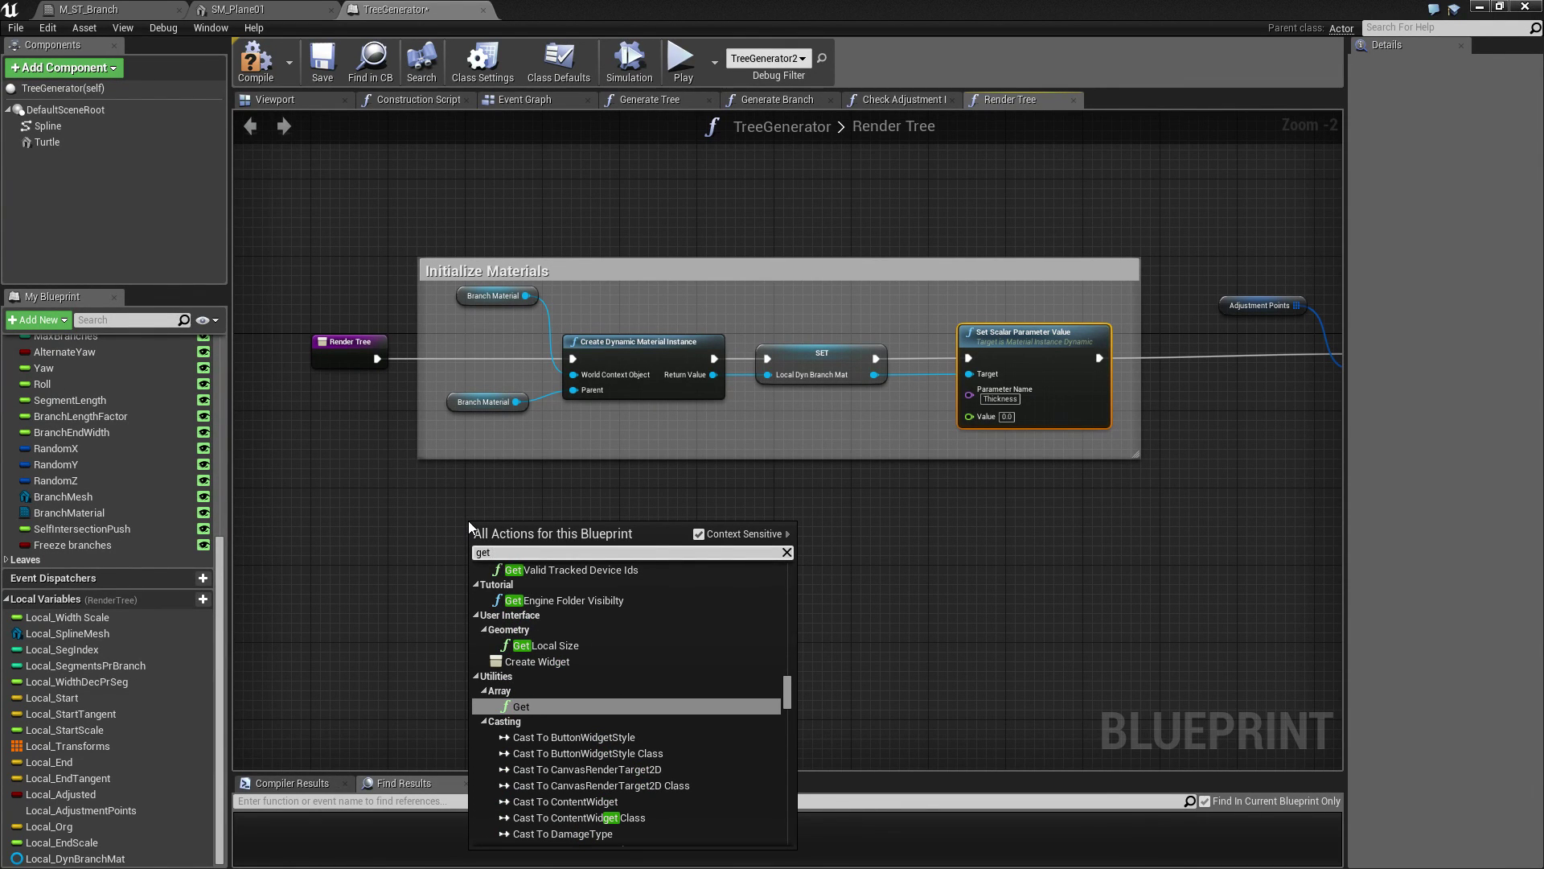
pyautogui.write(' scale')
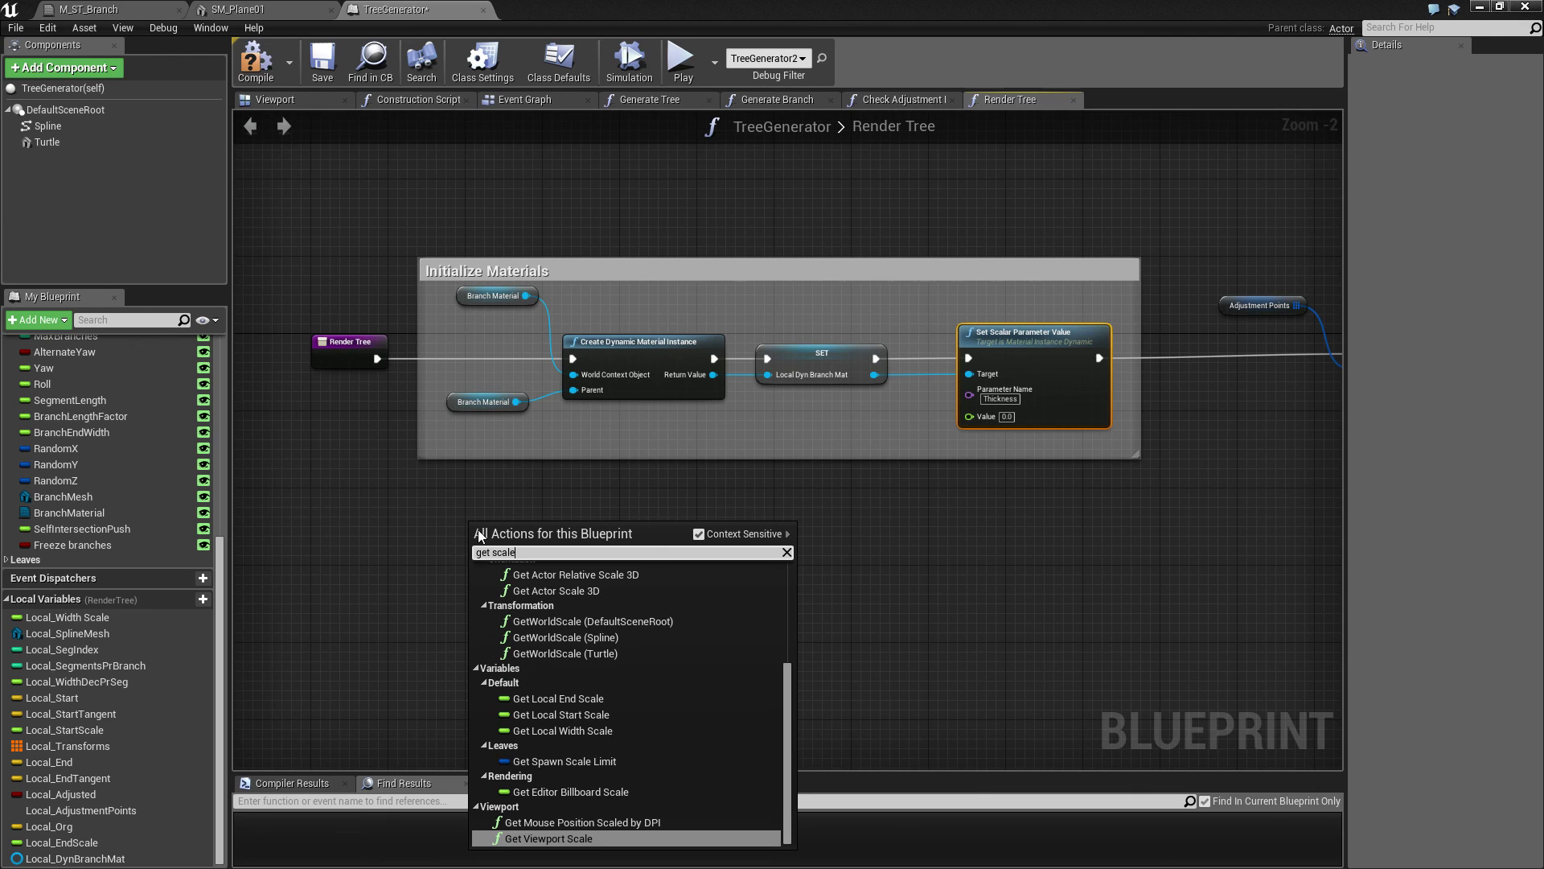
pyautogui.press('BackSpace')
pyautogui.press('BackSpace')
pyautogui.press('BackSpace')
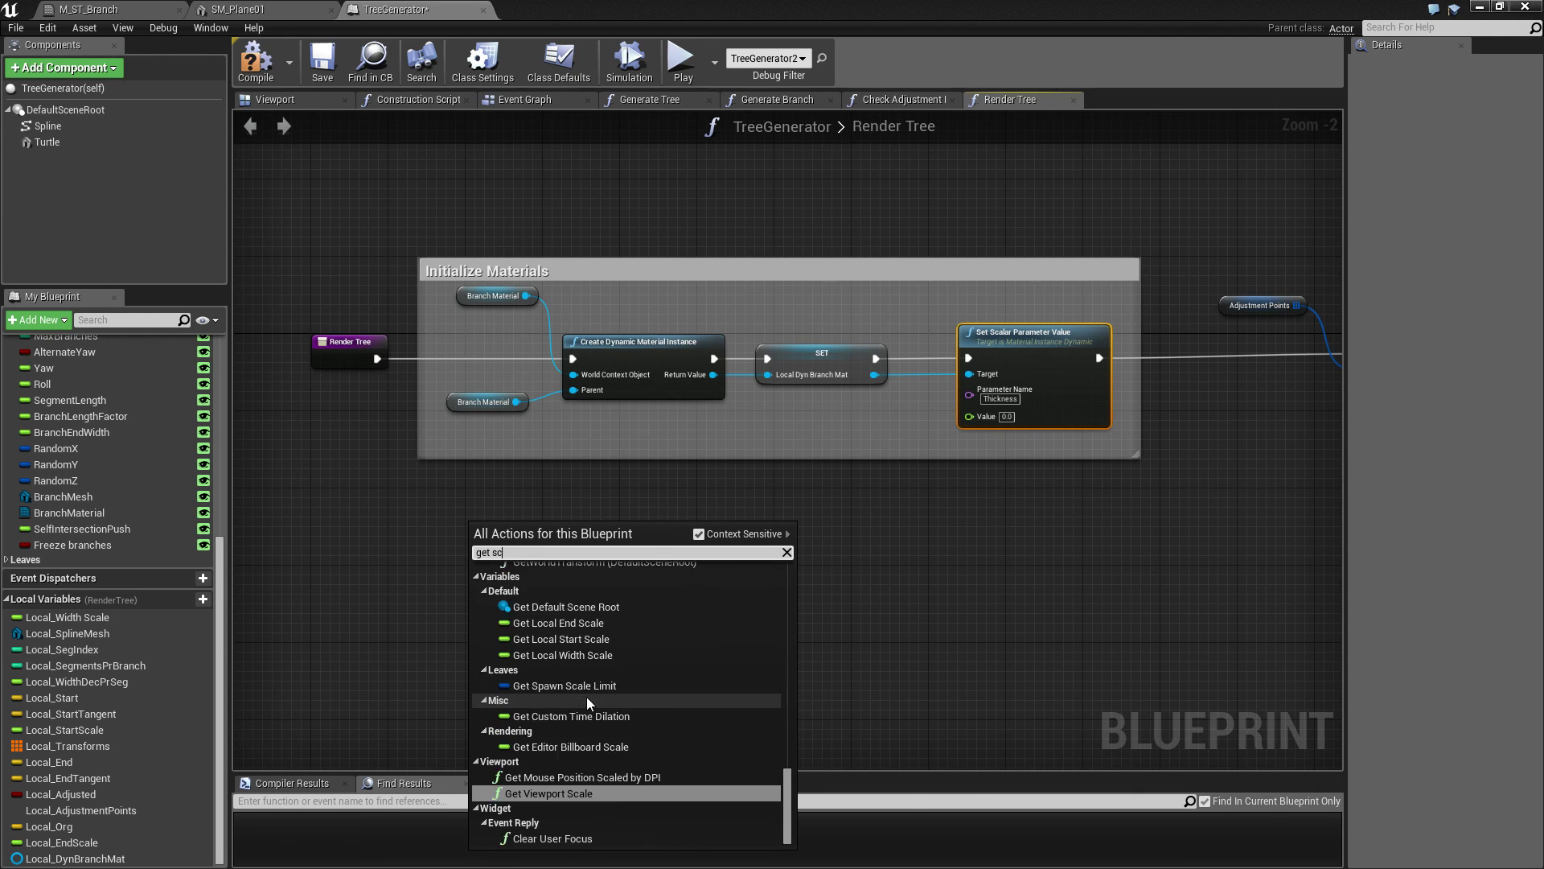
pyautogui.press('BackSpace')
pyautogui.press('BackSpace')
pyautogui.write('actor scale')
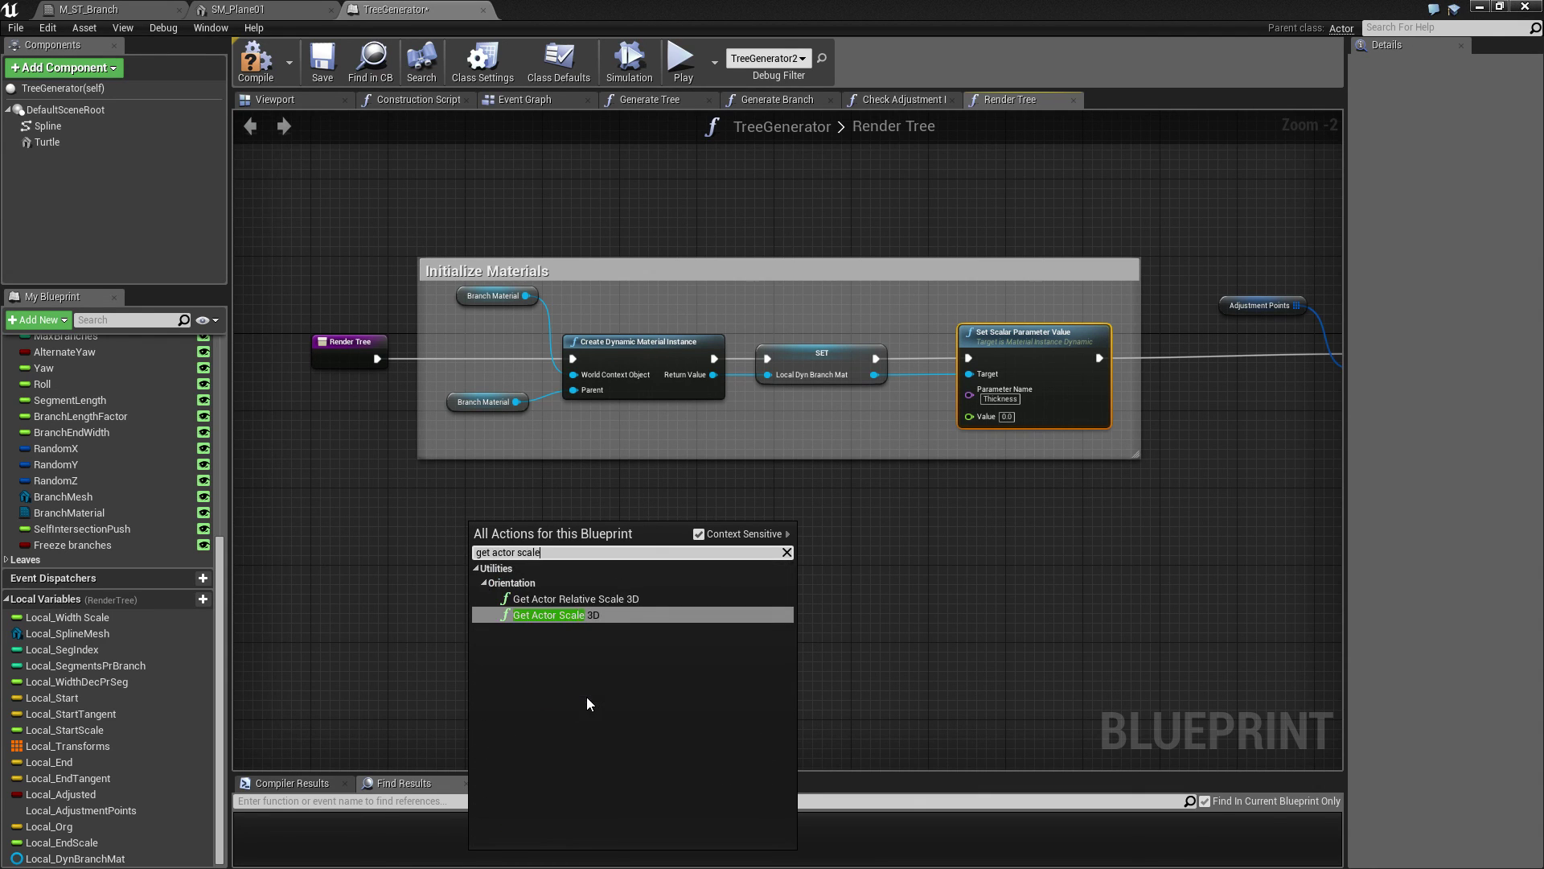
pyautogui.press('Return')
pyautogui.moveTo(515, 527); pyautogui.dragTo(556, 512)
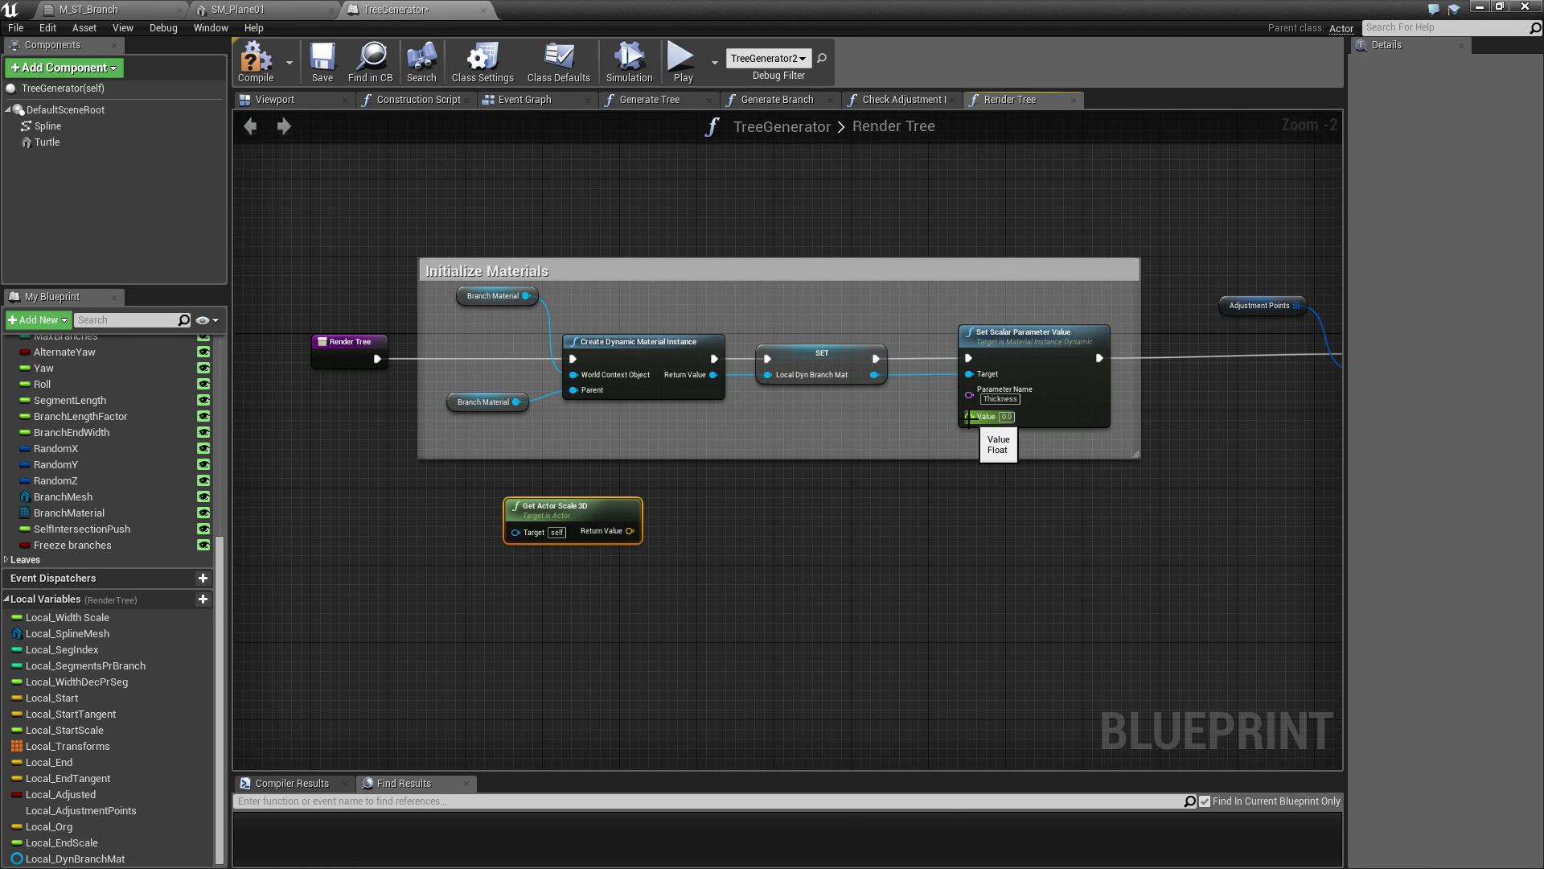
# Step: Feed the actor scale into a new VectorLength node and align it beside Get Actor Scale 3D
pyautogui.moveTo(625, 537); pyautogui.dragTo(682, 524)
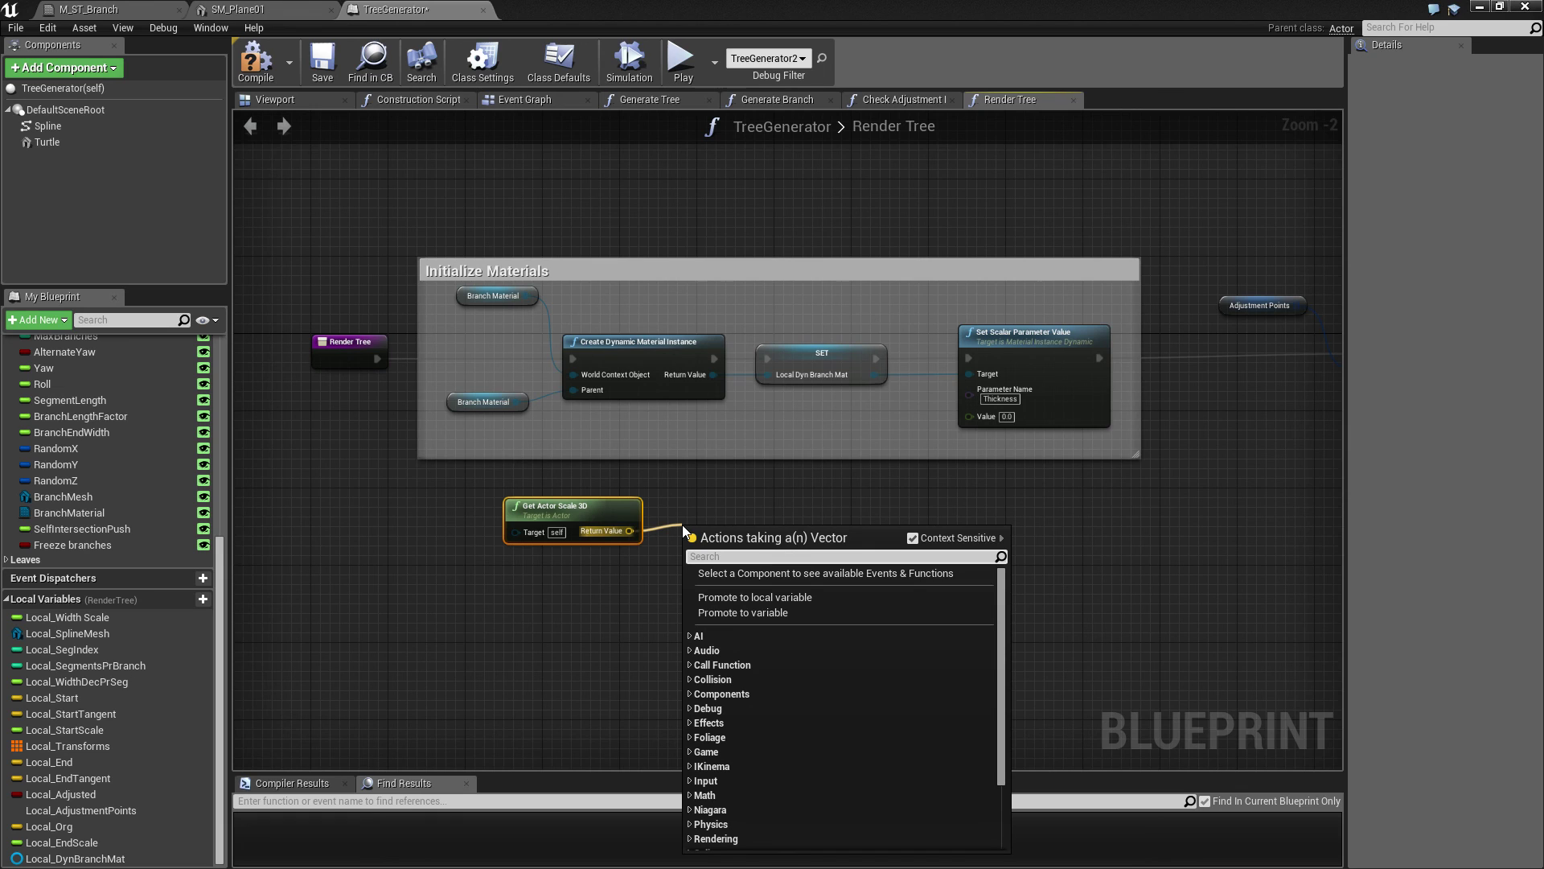
pyautogui.write('vectorle')
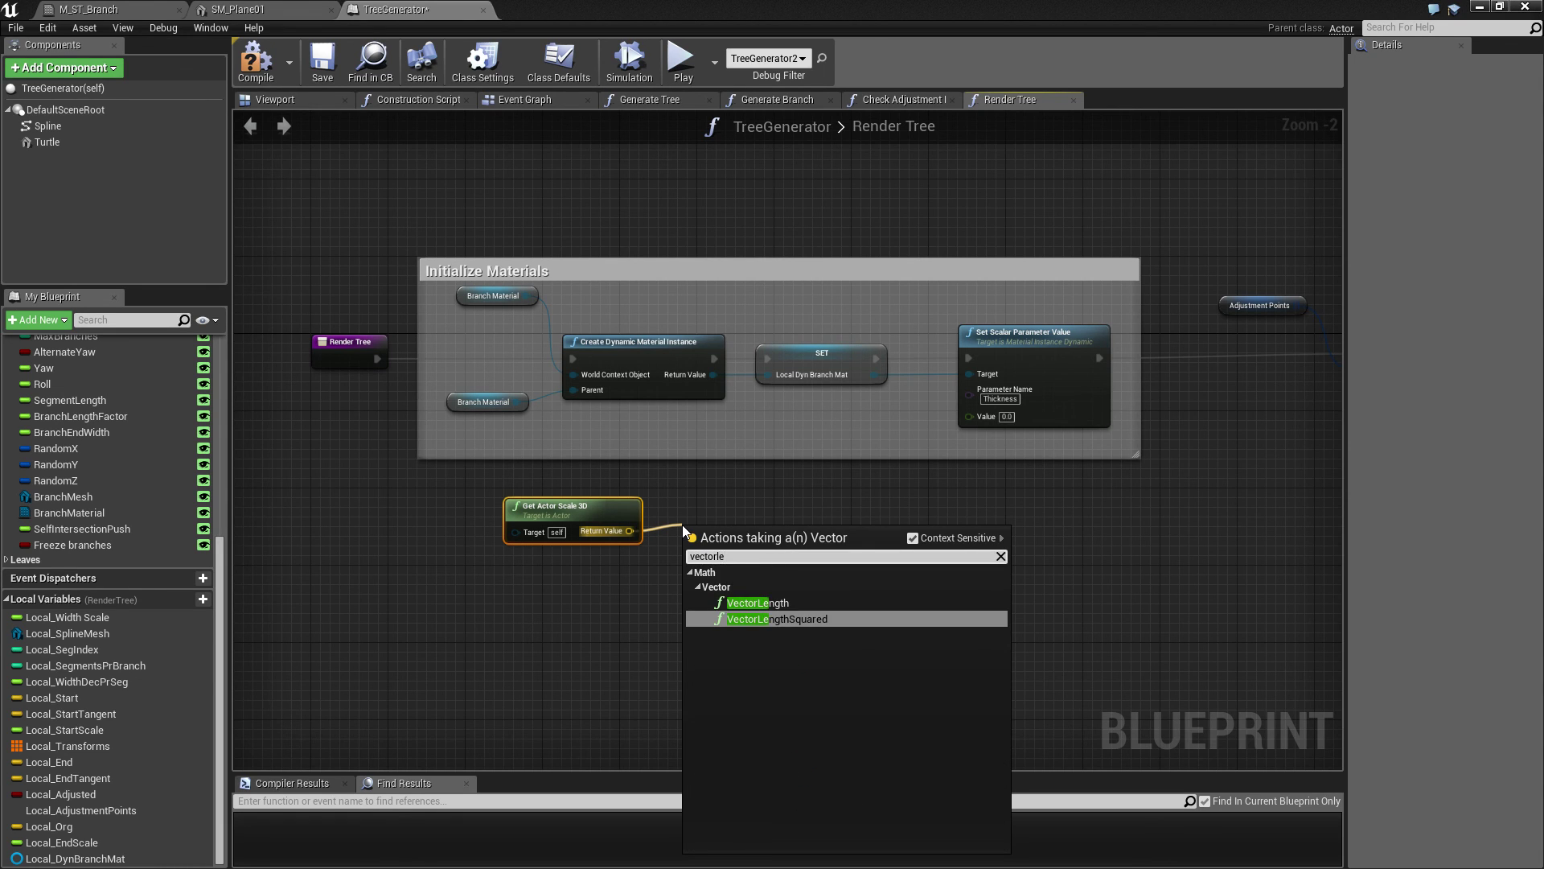
pyautogui.press('Up')
pyautogui.press('Return')
pyautogui.moveTo(709, 536); pyautogui.dragTo(690, 517)
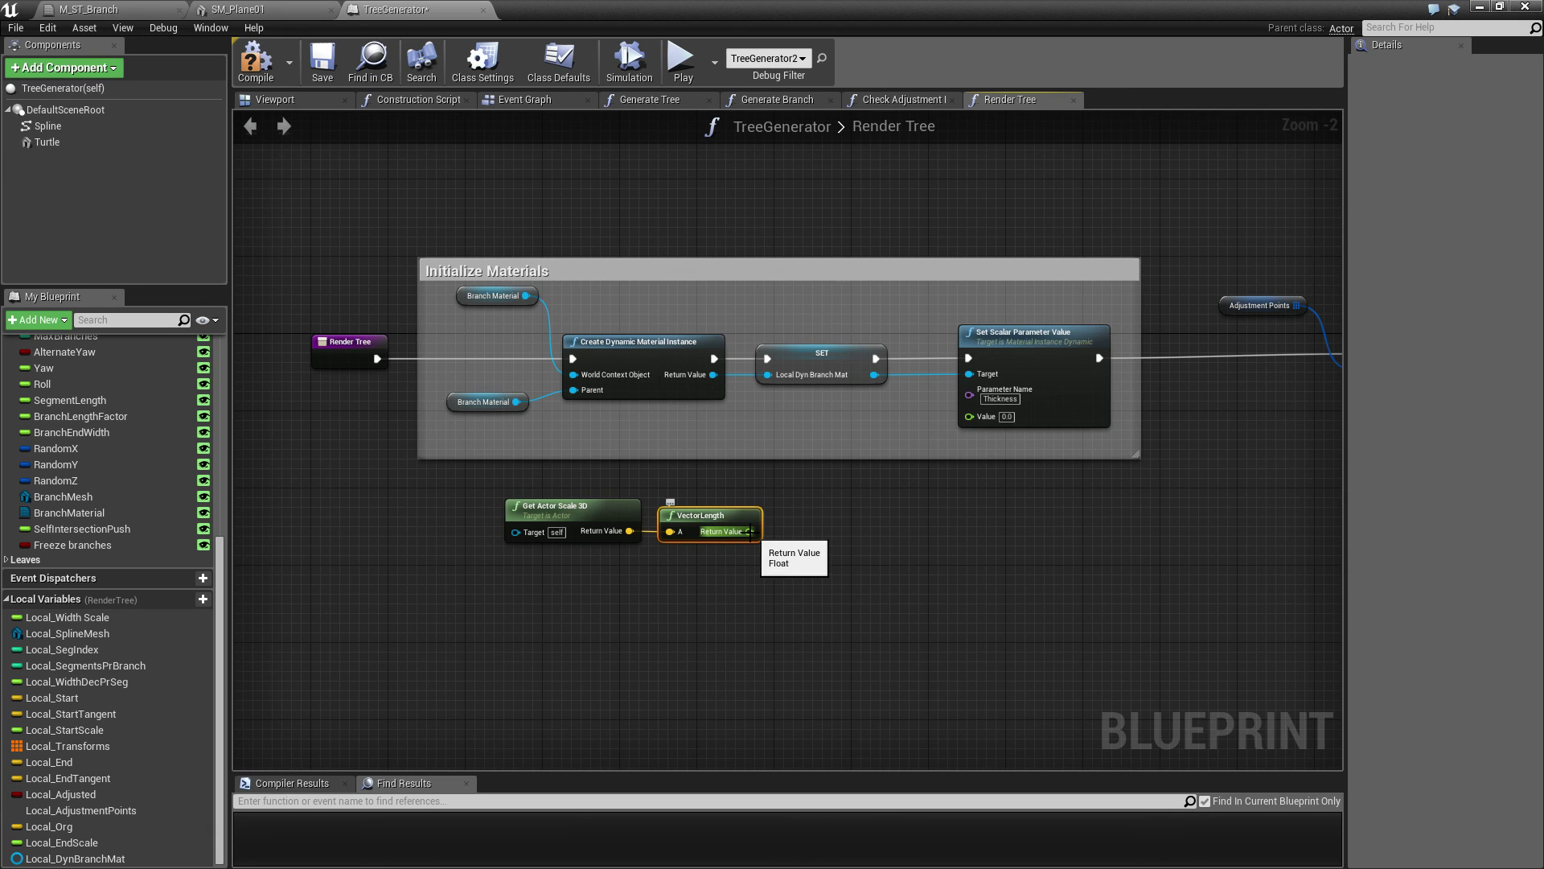
# Step: Multiply the vector length by 3 with a float * float node and wire the product into the Thickness parameter's Value
pyautogui.moveTo(751, 532); pyautogui.dragTo(799, 530)
pyautogui.write('*')
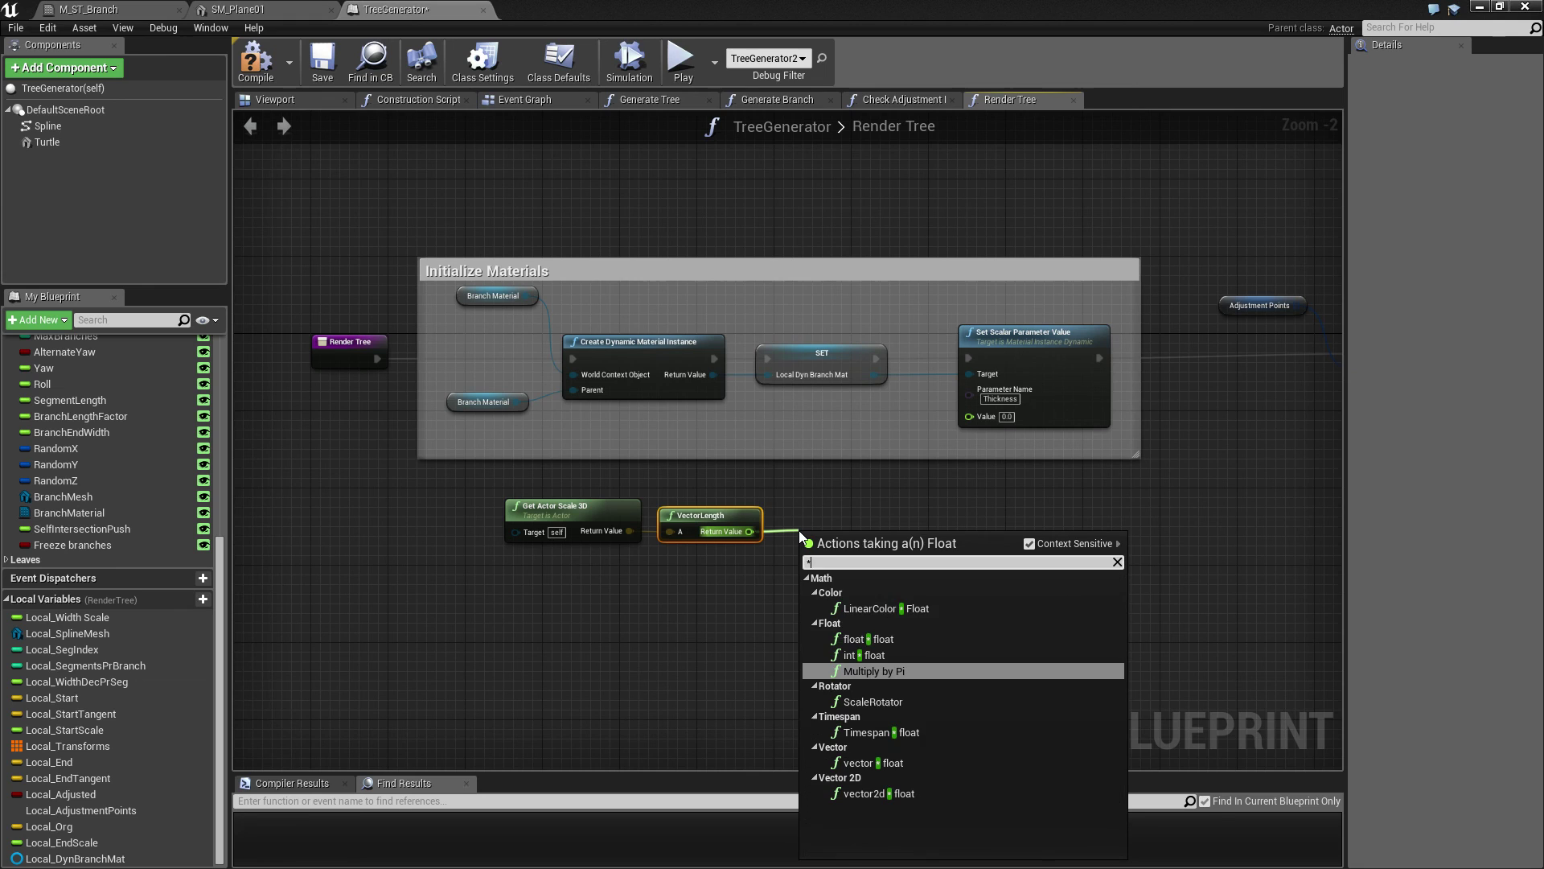
pyautogui.click(885, 638)
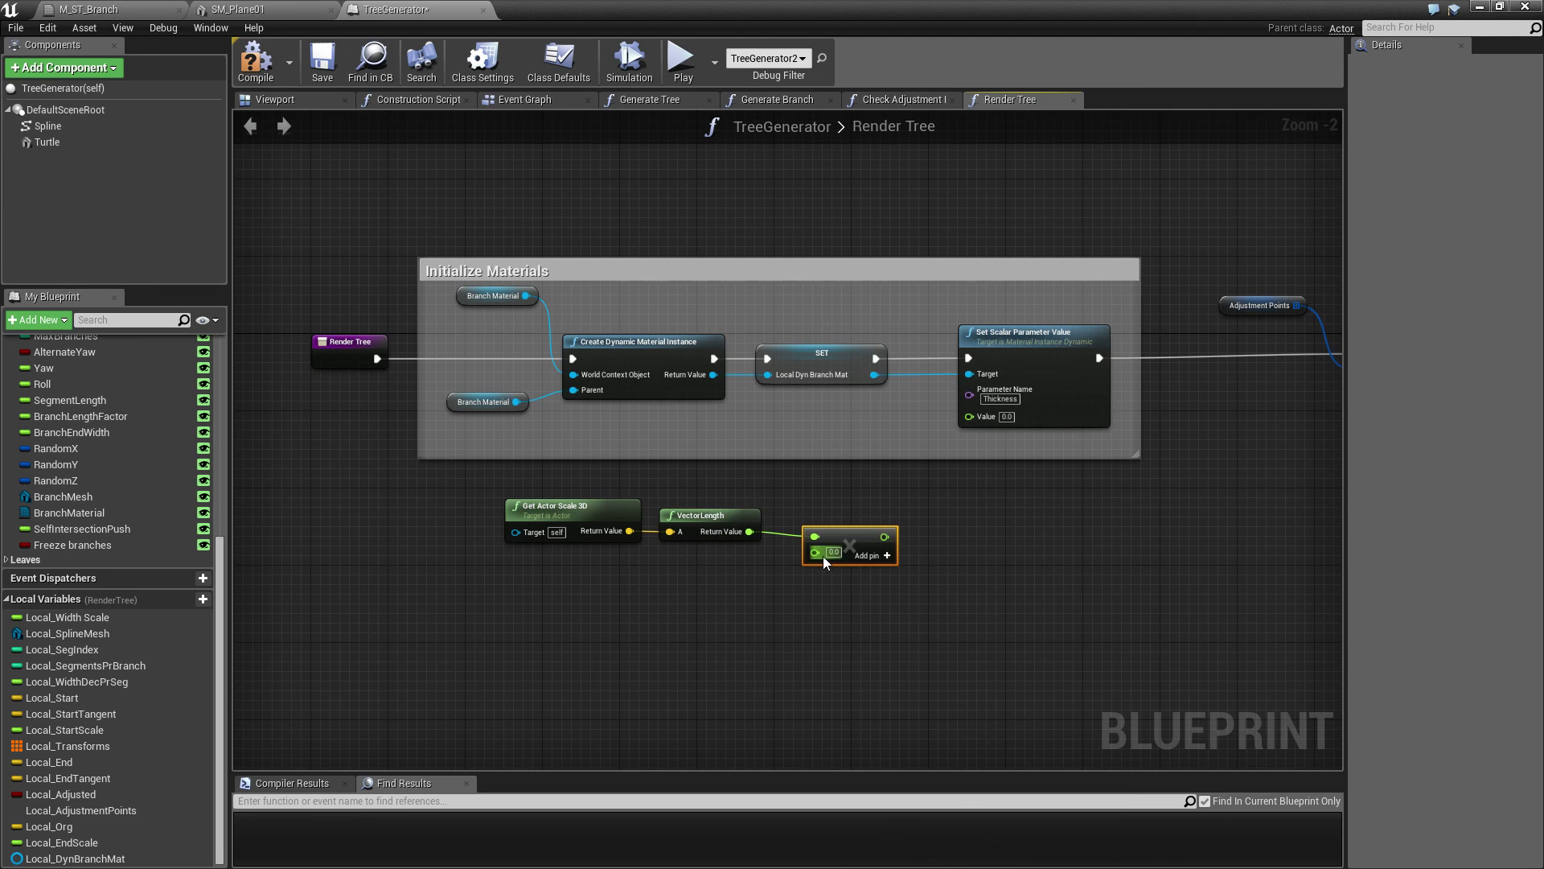
pyautogui.write('3')
pyautogui.press('Return')
pyautogui.moveTo(880, 537); pyautogui.dragTo(969, 416)
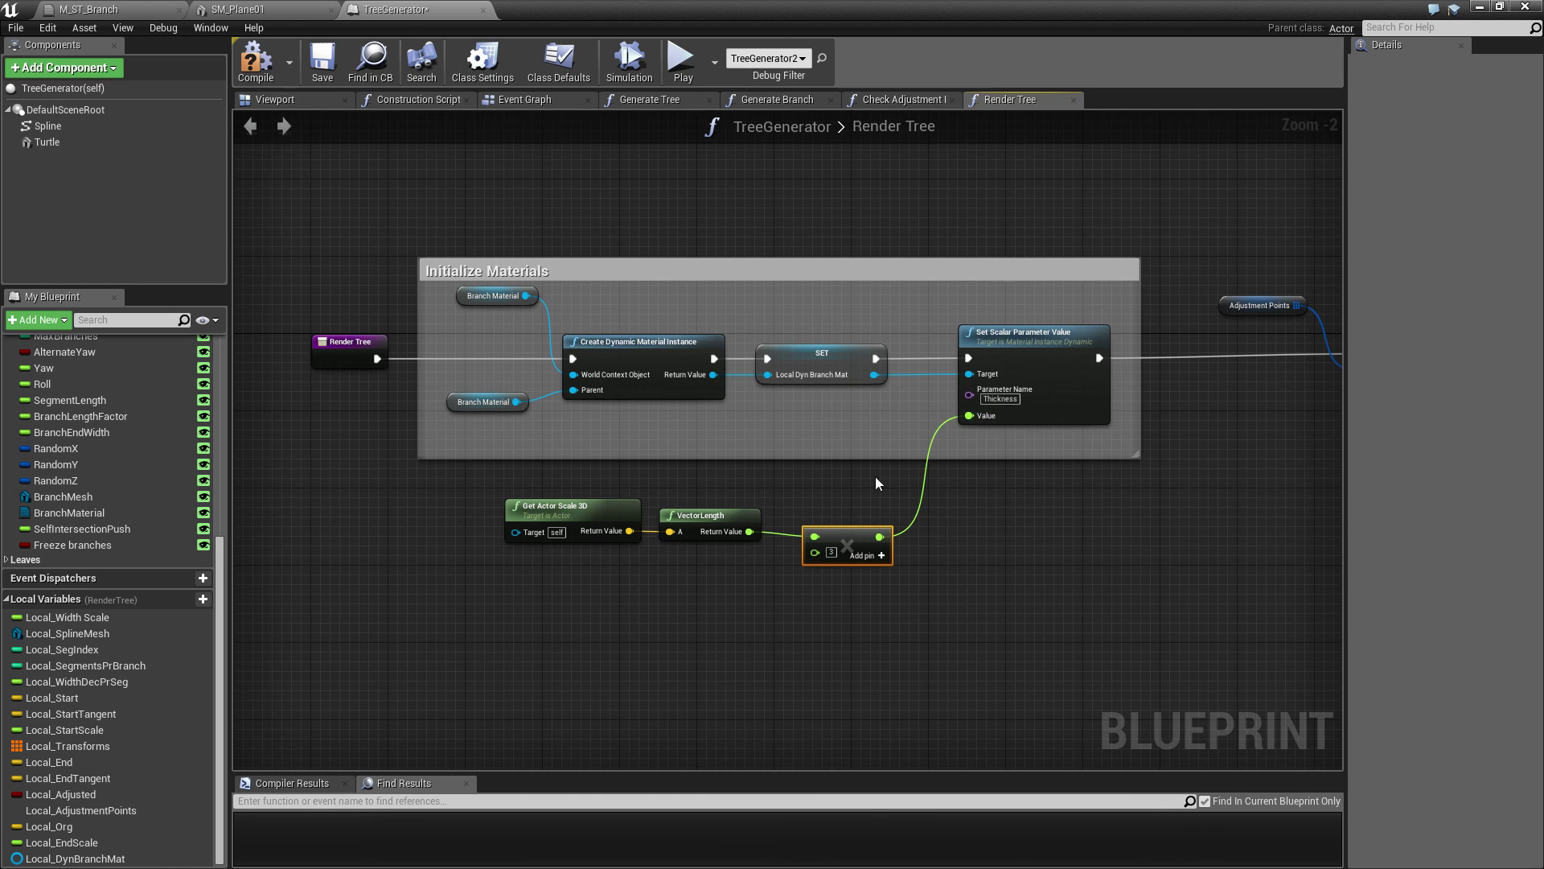
pyautogui.moveTo(836, 538); pyautogui.dragTo(818, 506)
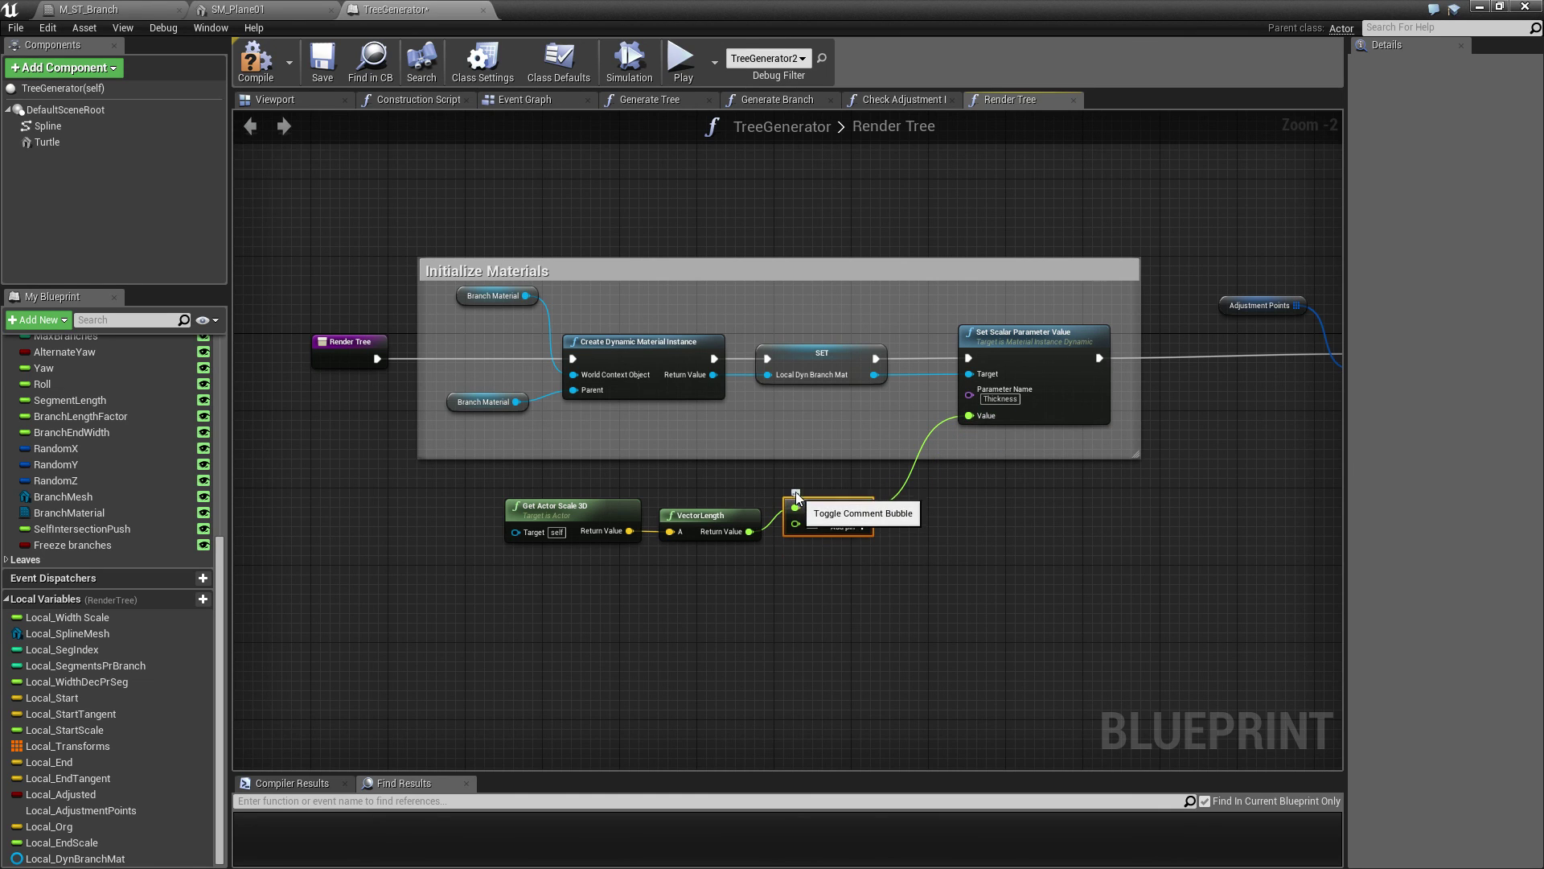
# Step: Label the new Multiply node with the comment HARDCODED
pyautogui.click(796, 492)
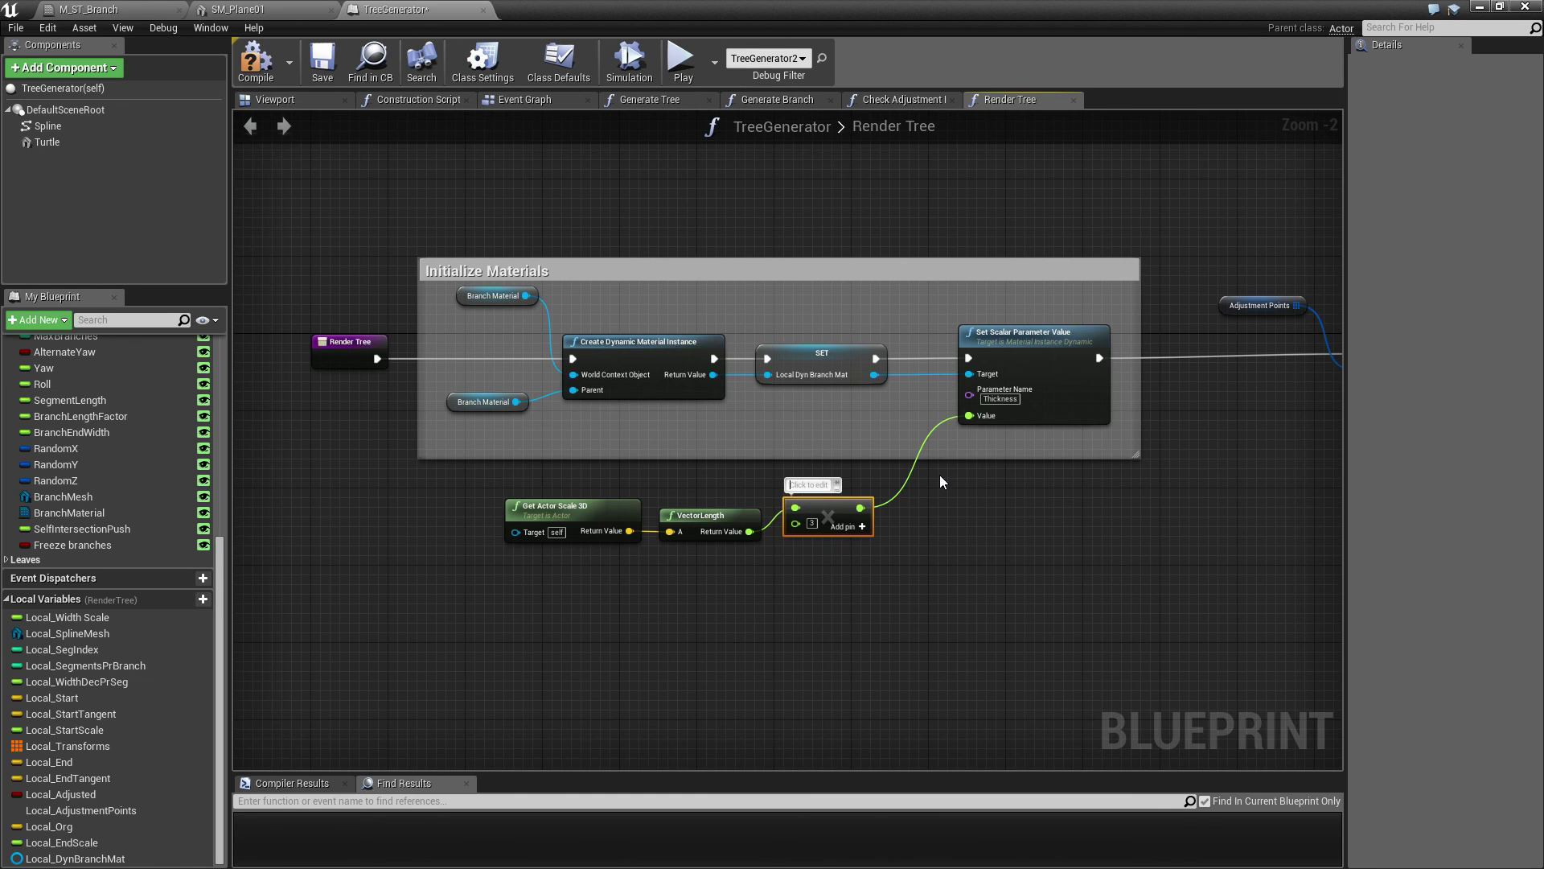
pyautogui.write('HARDCODED')
pyautogui.press('Return')
# Step: Resize the Initialize Materials comment to enclose the scale, length and Multiply nodes, and move those three nodes up inside it
pyautogui.moveTo(767, 459); pyautogui.dragTo(768, 568)
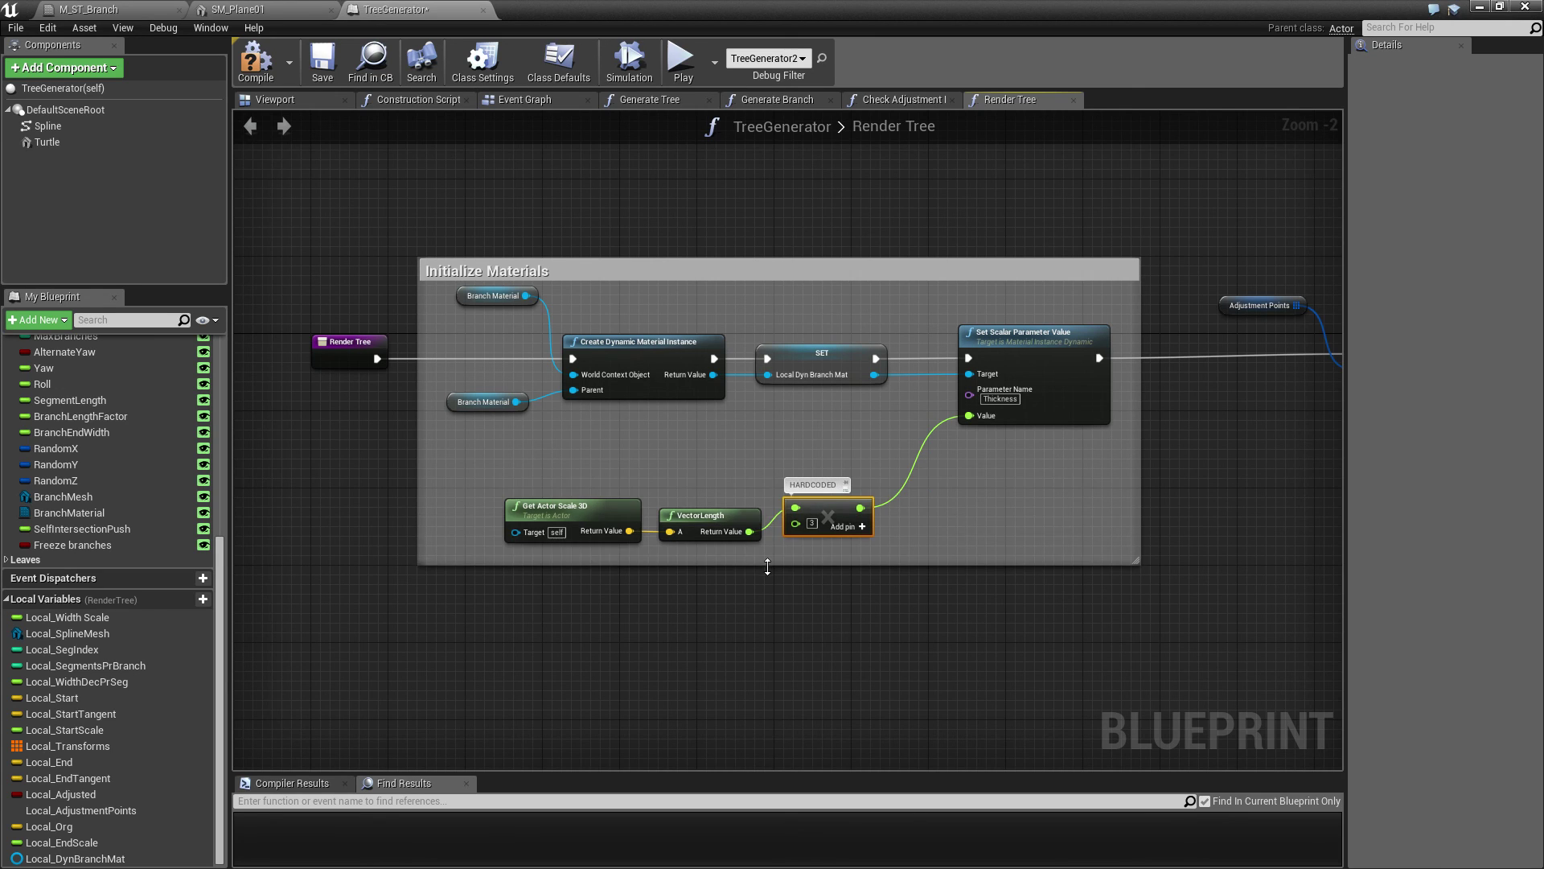
pyautogui.moveTo(626, 499); pyautogui.dragTo(785, 527)
pyautogui.press('Up')
pyautogui.press('Up')
pyautogui.press('Up')
pyautogui.press('Up')
pyautogui.press('Up')
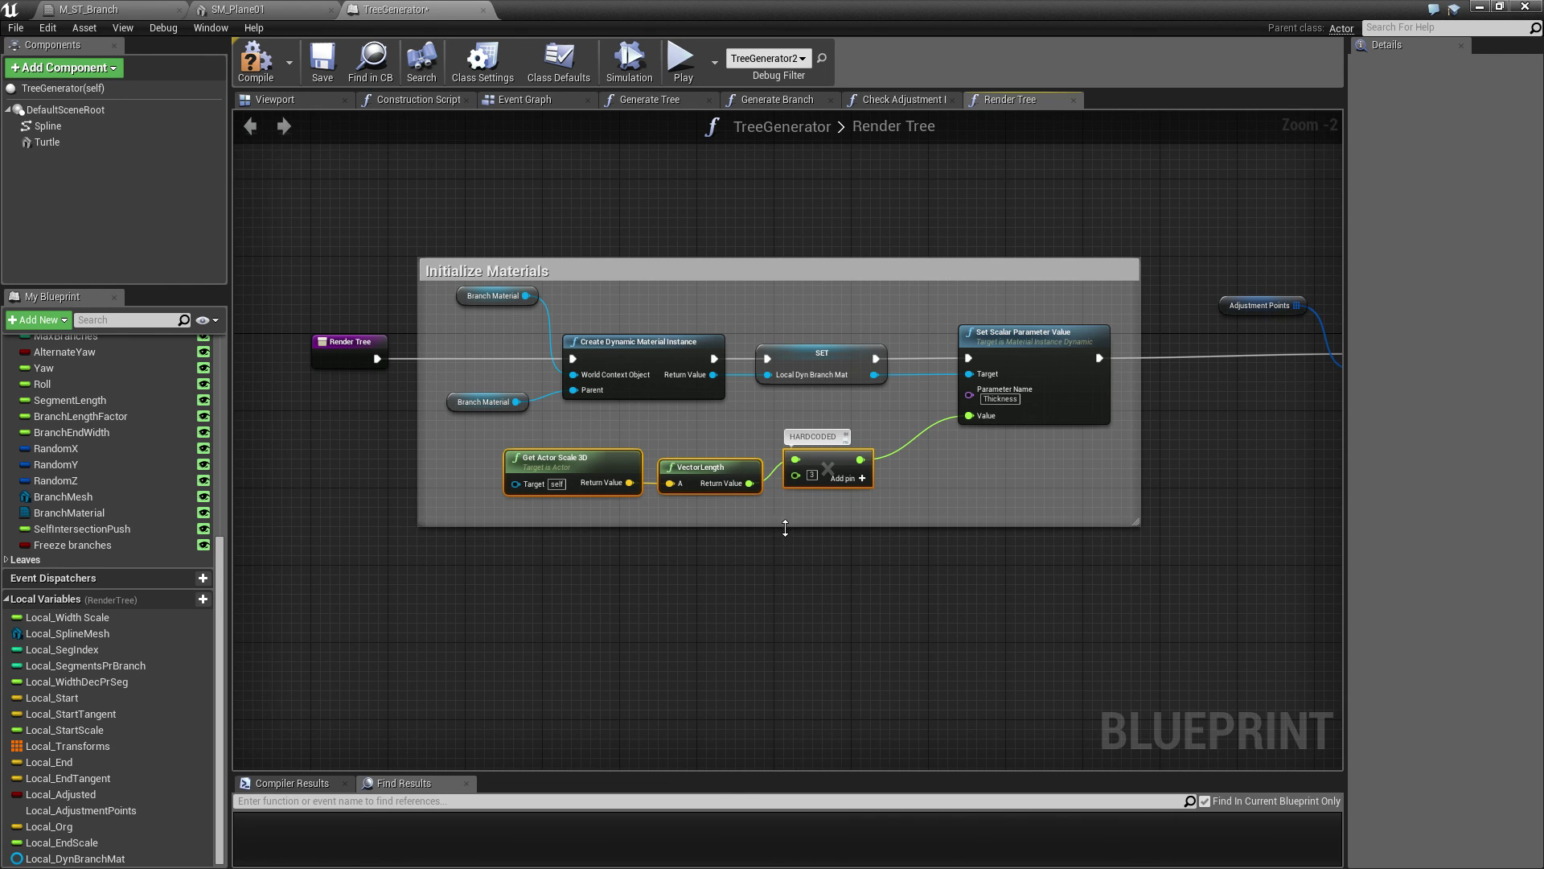
pyautogui.click(805, 582)
pyautogui.scroll(-2, 1141, 576)
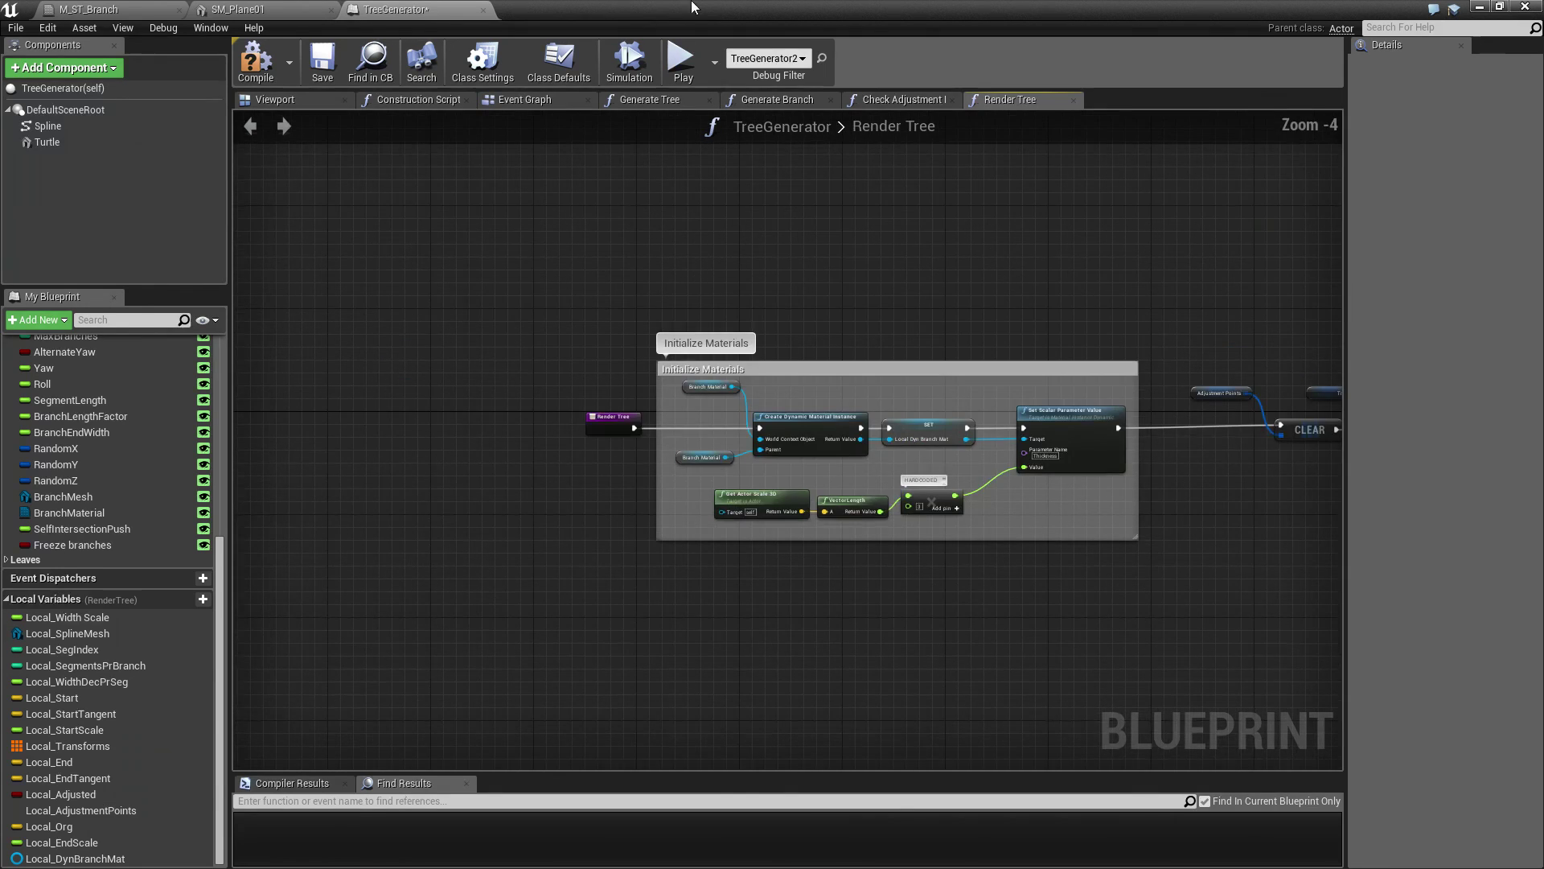
# Step: Compile the TreeGenerator blueprint and inspect the tree's branches in the level viewport
pyautogui.moveTo(695, 8); pyautogui.dragTo(866, 432)
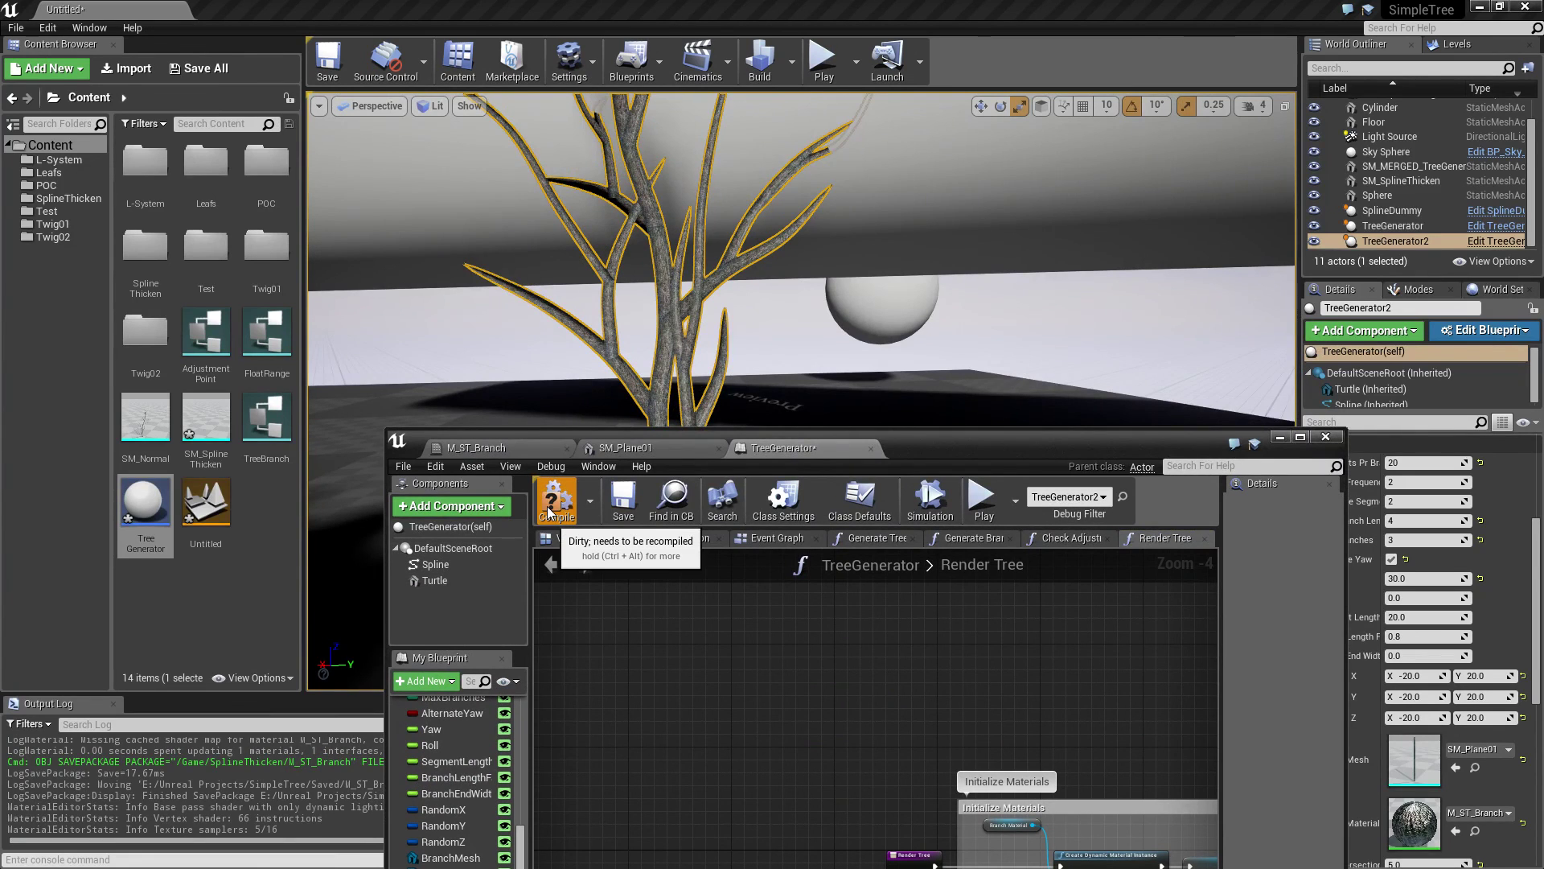
pyautogui.click(550, 513)
pyautogui.moveTo(849, 311); pyautogui.dragTo(775, 233, button='right')
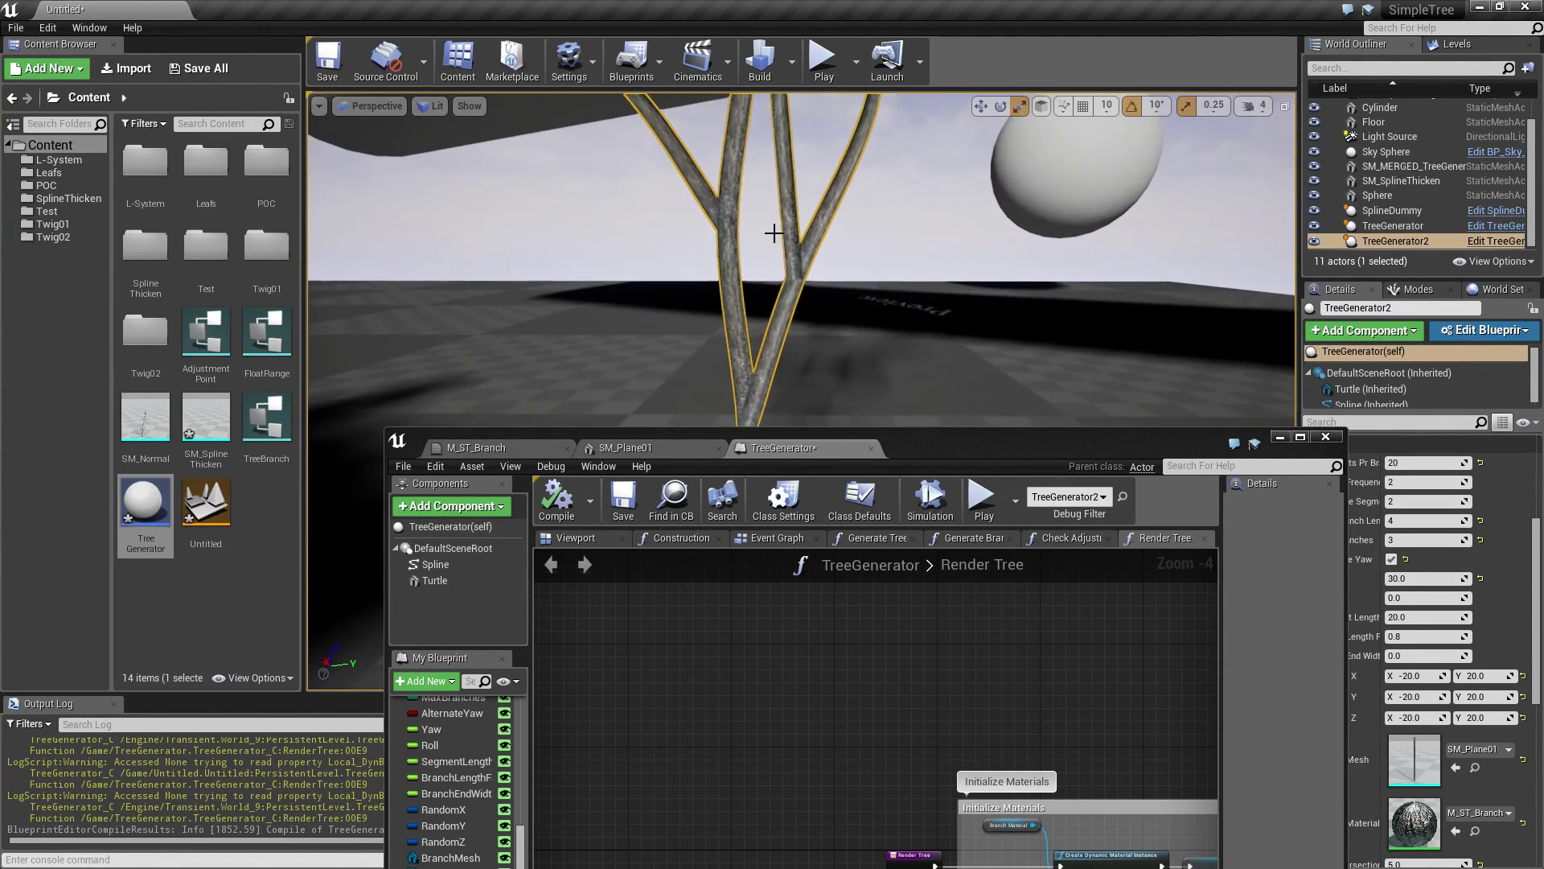
# Step: Set the hardcoded multiplier to 4 and recompile the TreeGenerator blueprint with the tree in view
pyautogui.moveTo(981, 444); pyautogui.dragTo(782, 135)
pyautogui.scroll(-1, 605, 562)
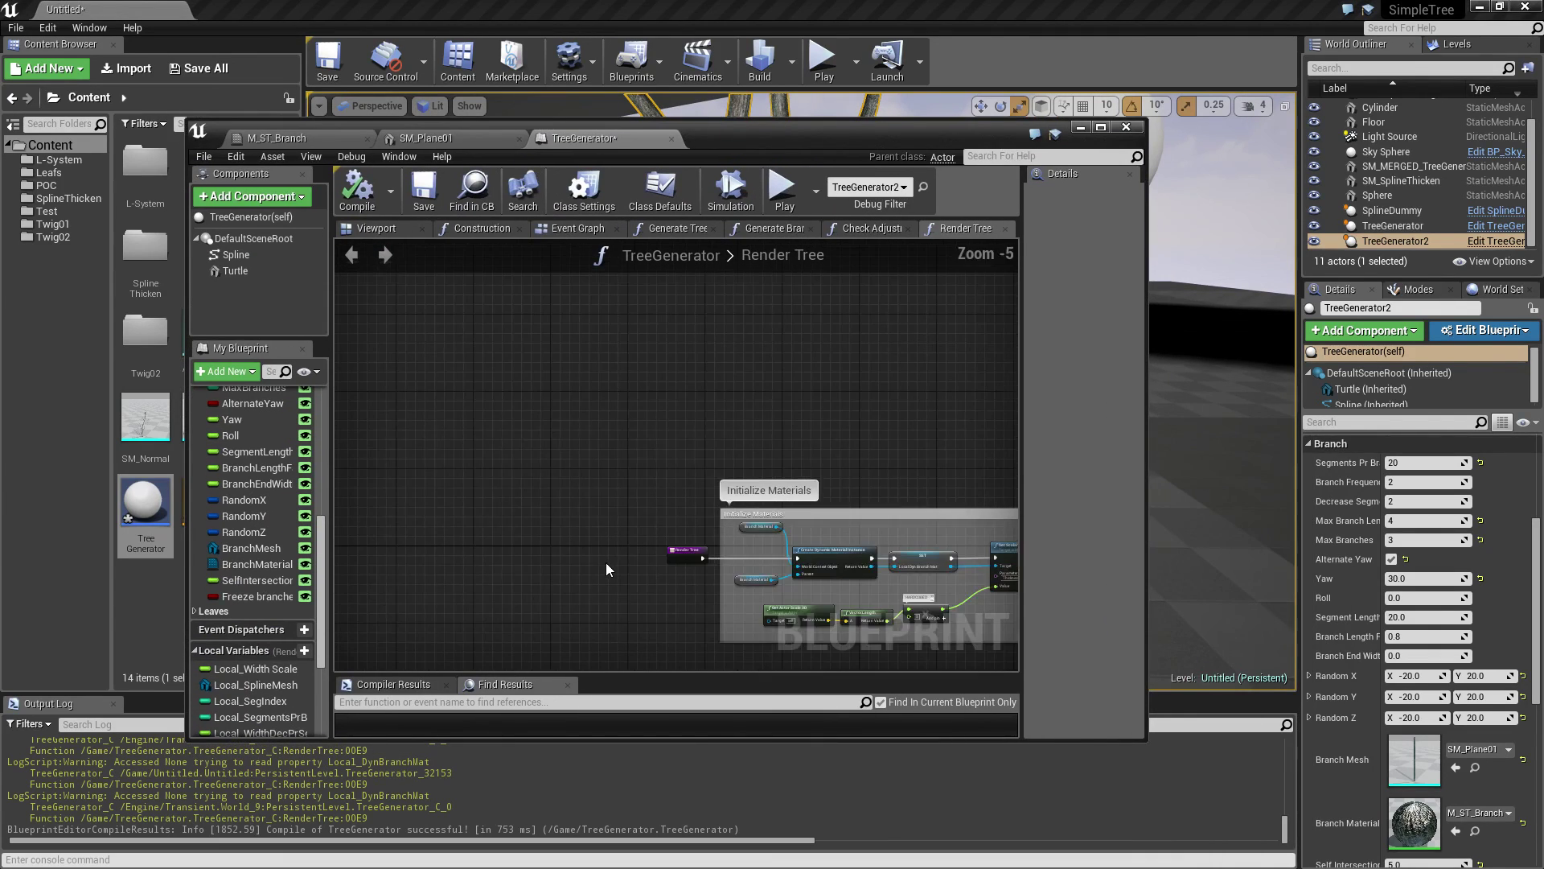
pyautogui.moveTo(618, 572); pyautogui.dragTo(613, 379, button='right')
pyautogui.scroll(5, 891, 412)
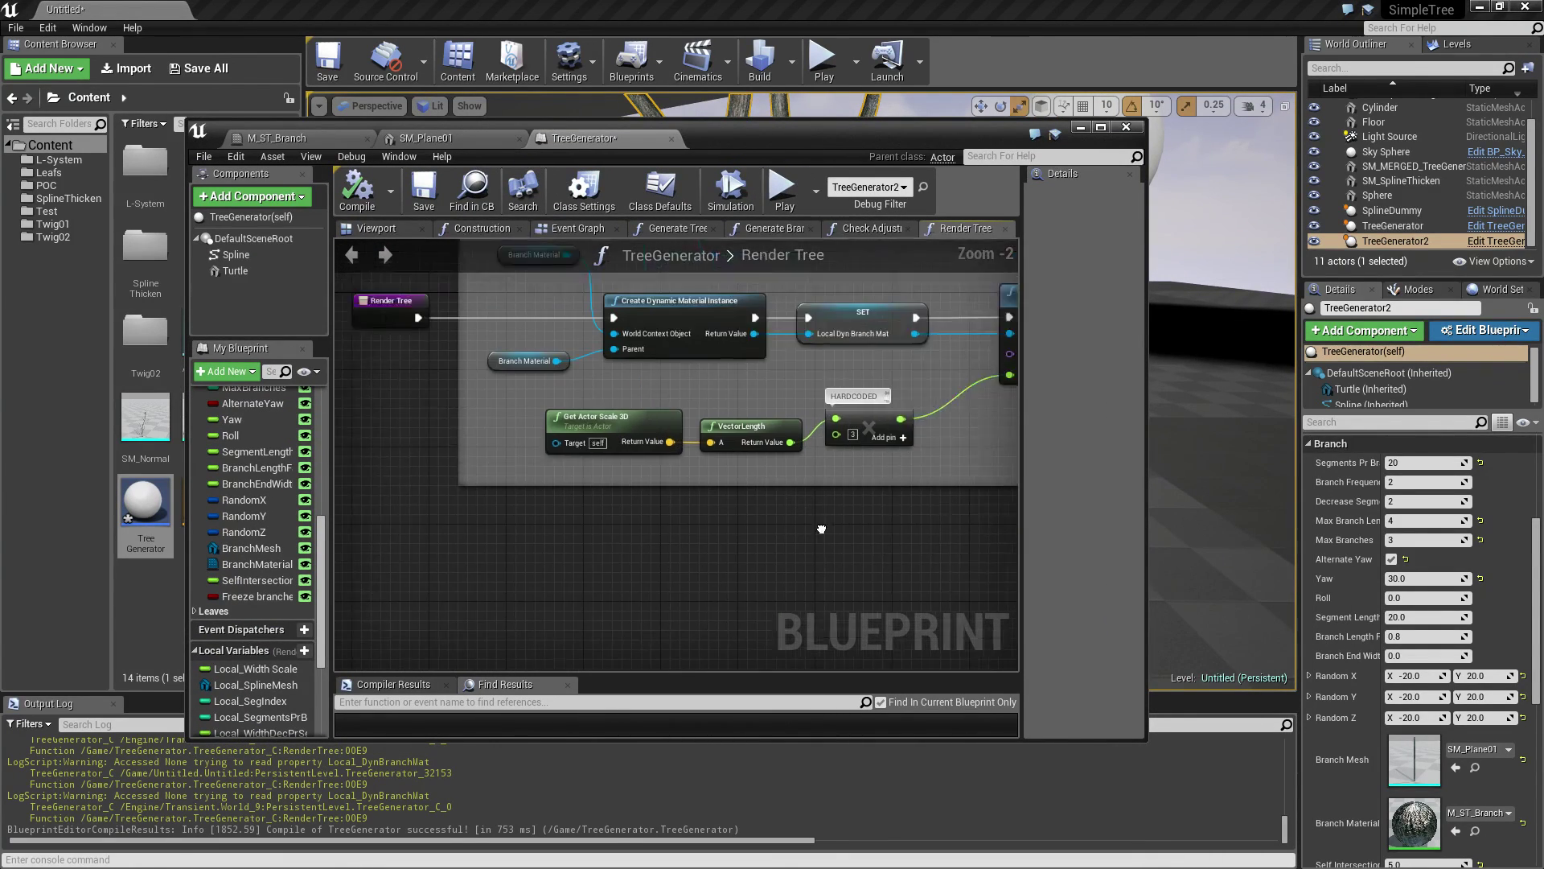
pyautogui.click(797, 456)
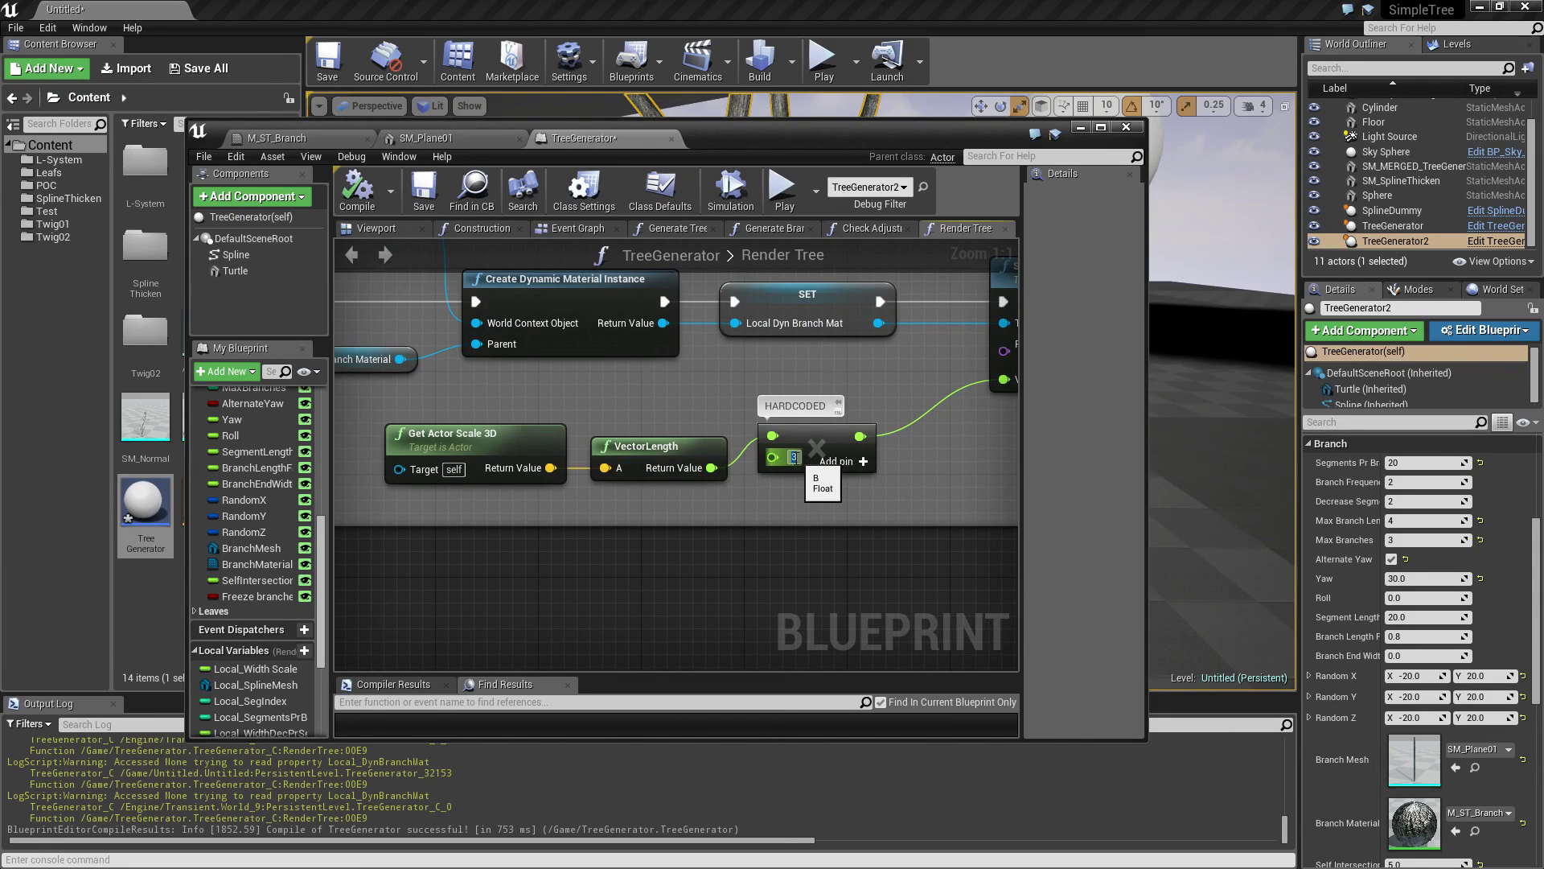
pyautogui.moveTo(803, 150); pyautogui.dragTo(897, 532)
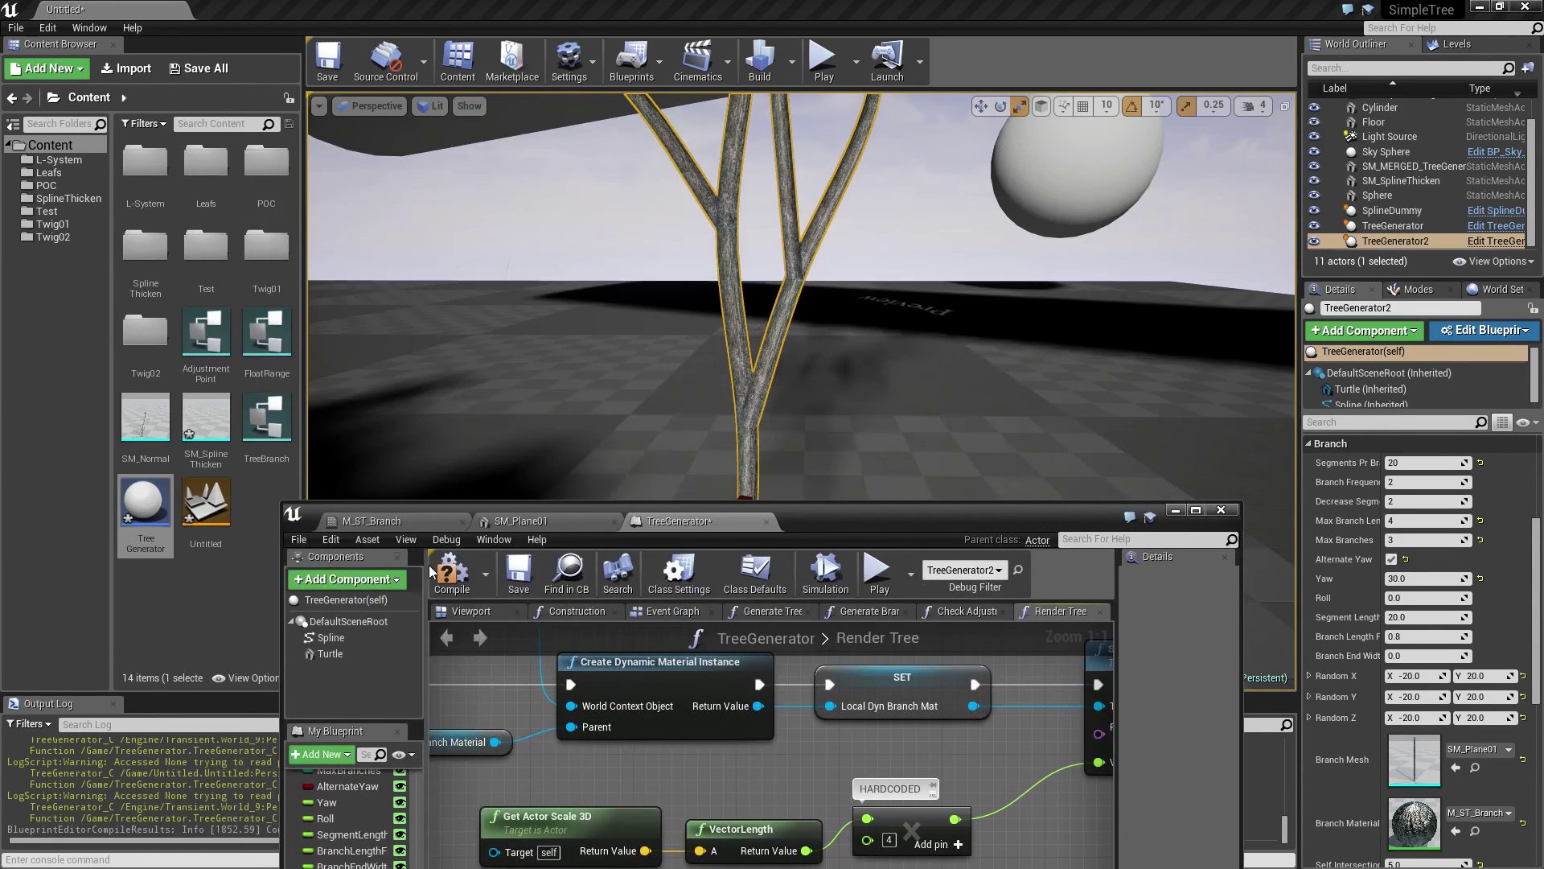
pyautogui.click(449, 589)
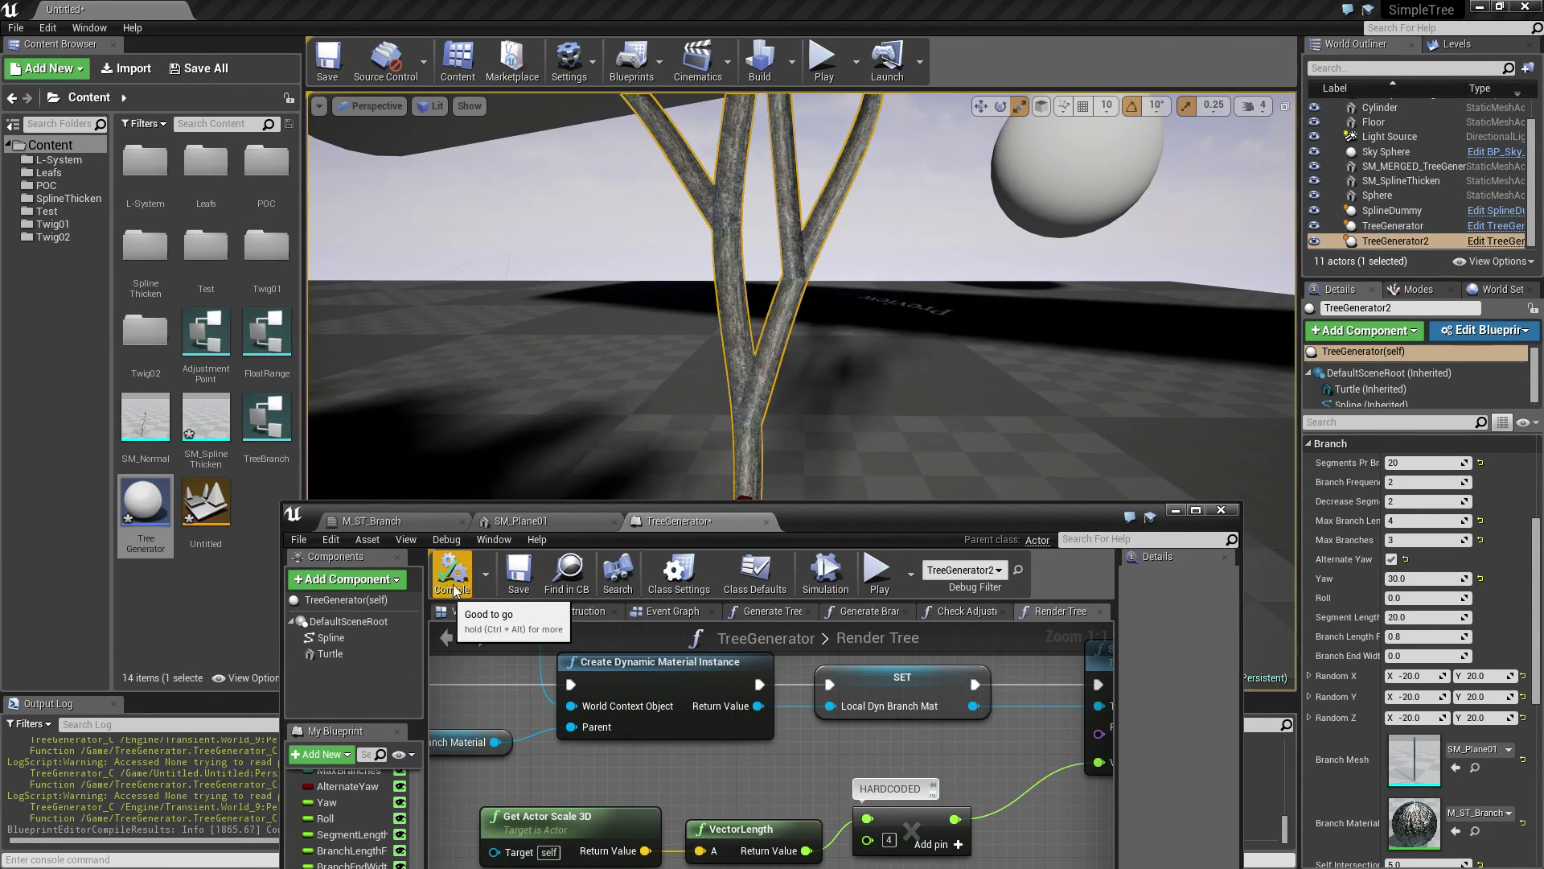
# Step: Minimize the blueprint editor, scale TreeGenerator2 uniformly in the level, and check its branch thickness from several viewpoints
pyautogui.click(1175, 509)
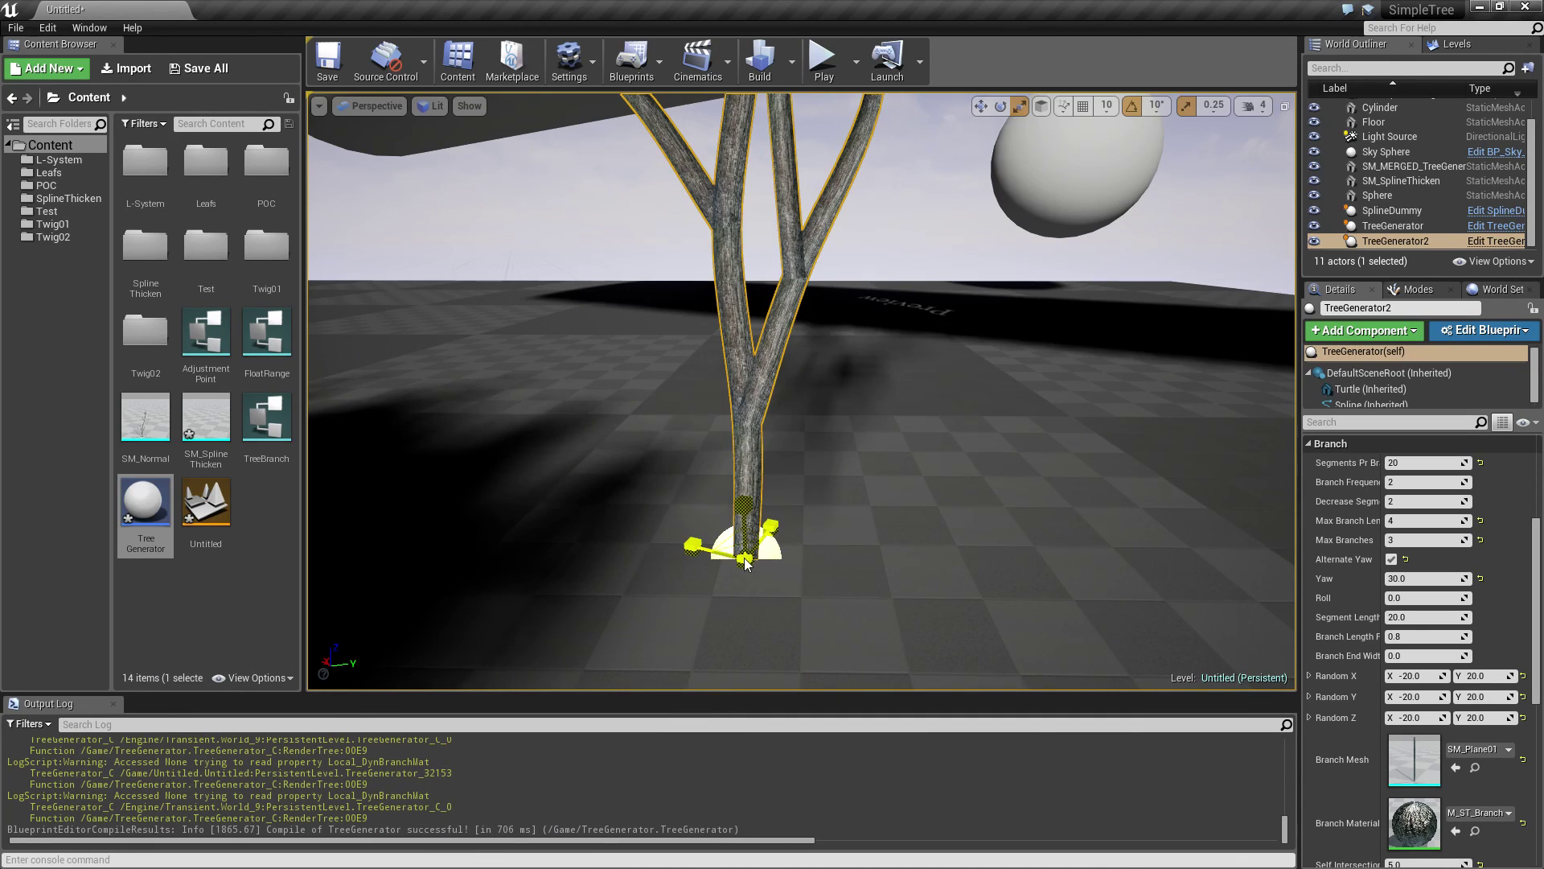
pyautogui.moveTo(747, 558); pyautogui.dragTo(825, 483)
pyautogui.moveTo(824, 483); pyautogui.dragTo(849, 406, button='right')
pyautogui.press('s')
pyautogui.press('w')
pyautogui.moveTo(727, 650)
pyautogui.mouseDown()
pyautogui.moveTo(659, 696)
pyautogui.moveTo(780, 611)
pyautogui.moveTo(700, 668)
pyautogui.moveTo(724, 648)
pyautogui.mouseUp()
pyautogui.click(618, 494)
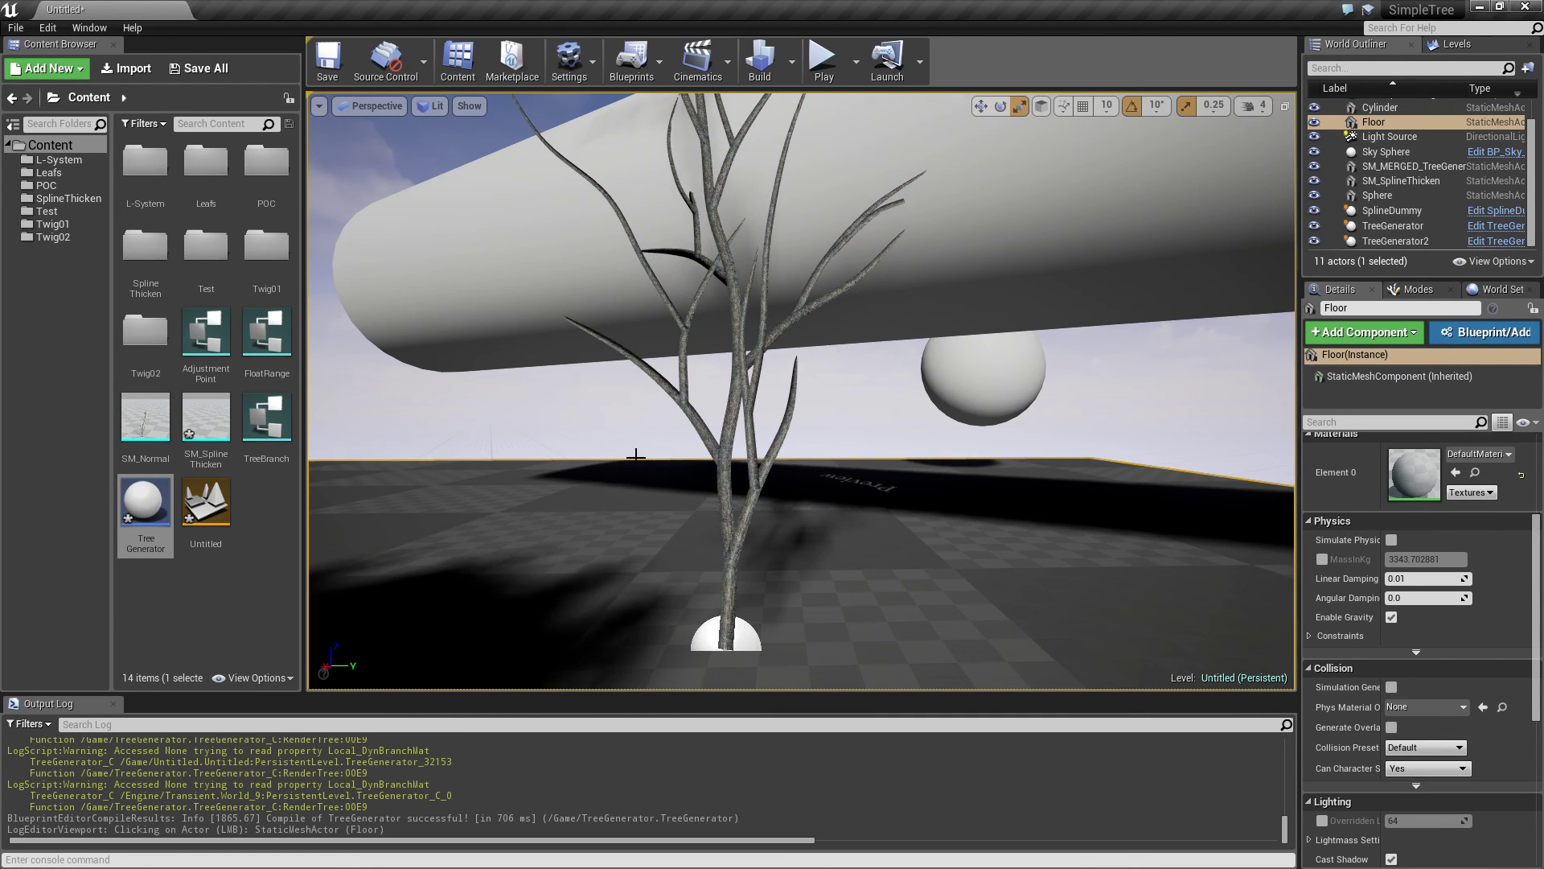
pyautogui.moveTo(539, 450); pyautogui.dragTo(868, 249, button='right')
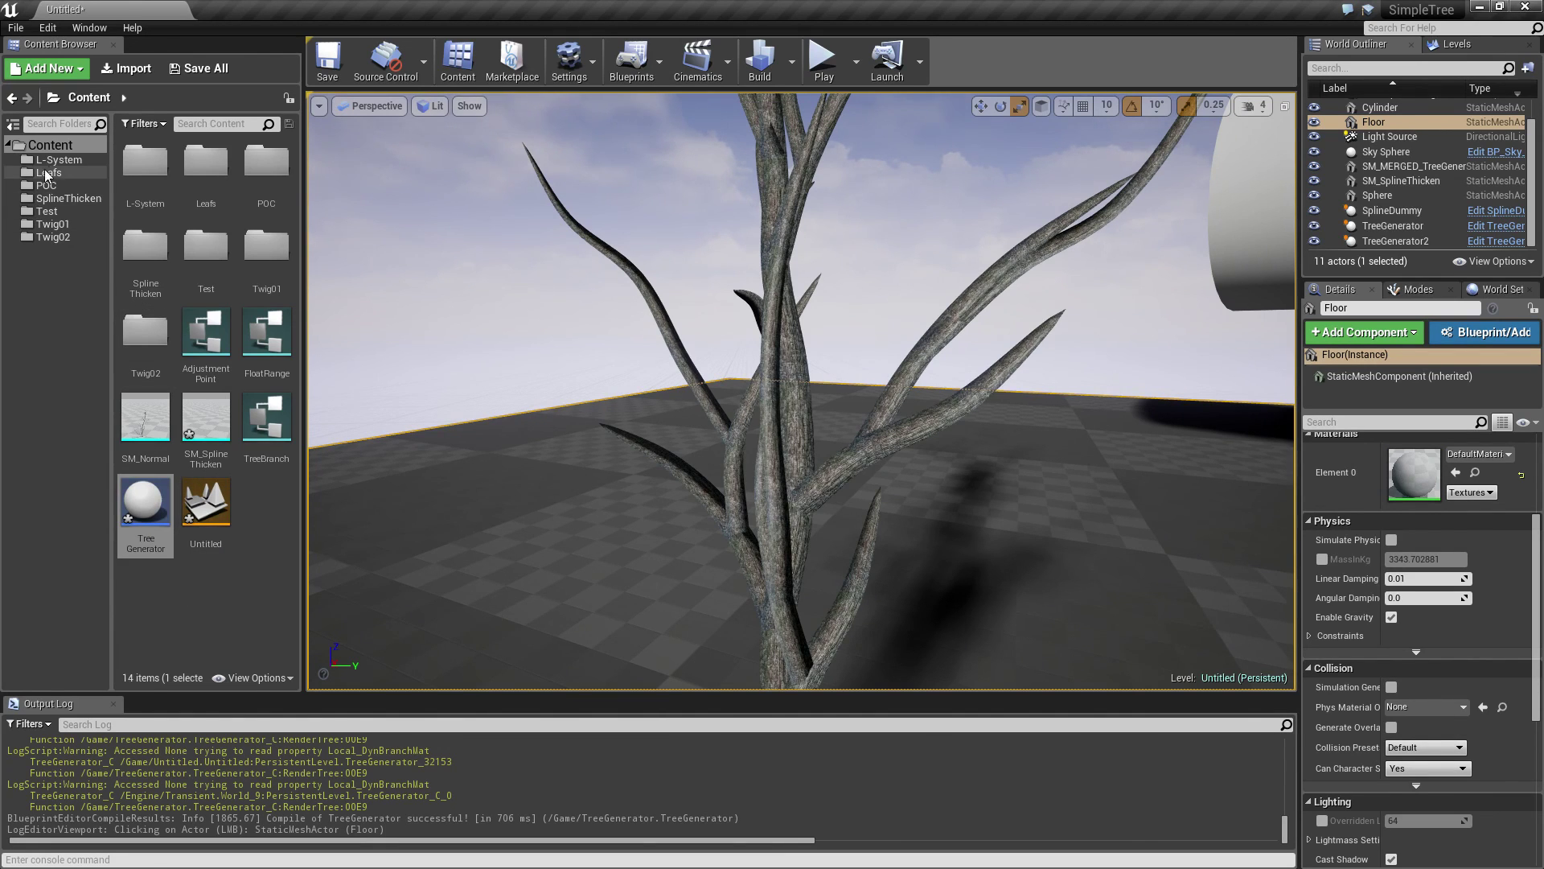
# Step: Open the M_ST_Branch material from the SplineThicken folder and place its editor window below the tree
pyautogui.click(80, 199)
pyautogui.doubleClick(143, 161)
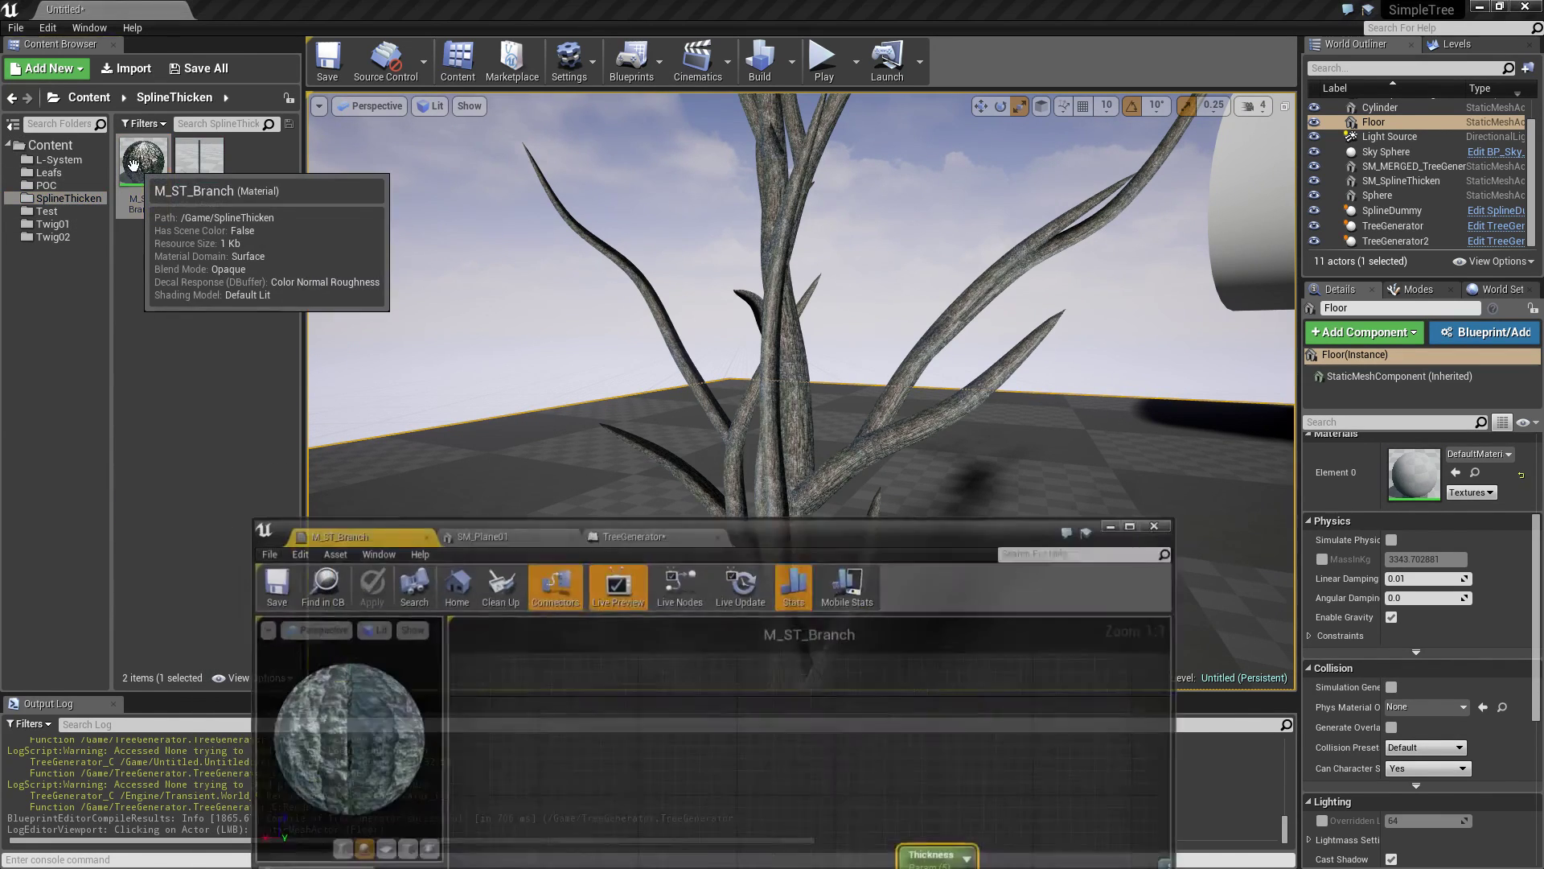
pyautogui.moveTo(890, 525)
pyautogui.mouseDown()
pyautogui.moveTo(935, 99)
pyautogui.moveTo(928, 335)
pyautogui.moveTo(895, 546)
pyautogui.mouseUp()
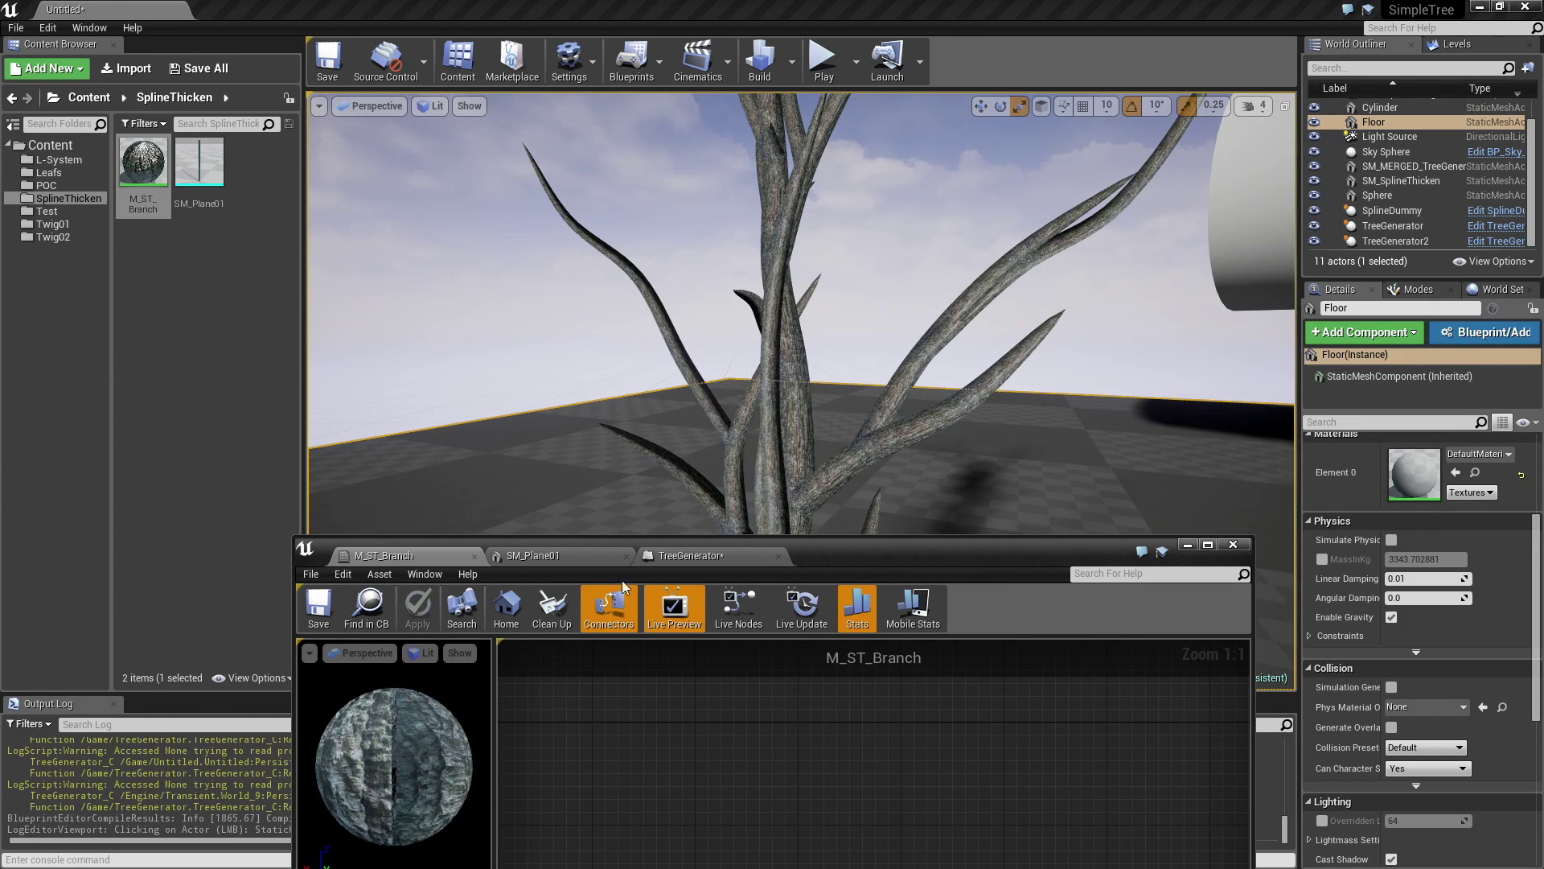
# Step: Look up the Material Parameter Collection asset type among the Materials & Textures assets that can be created in the Content folder
pyautogui.click(33, 143)
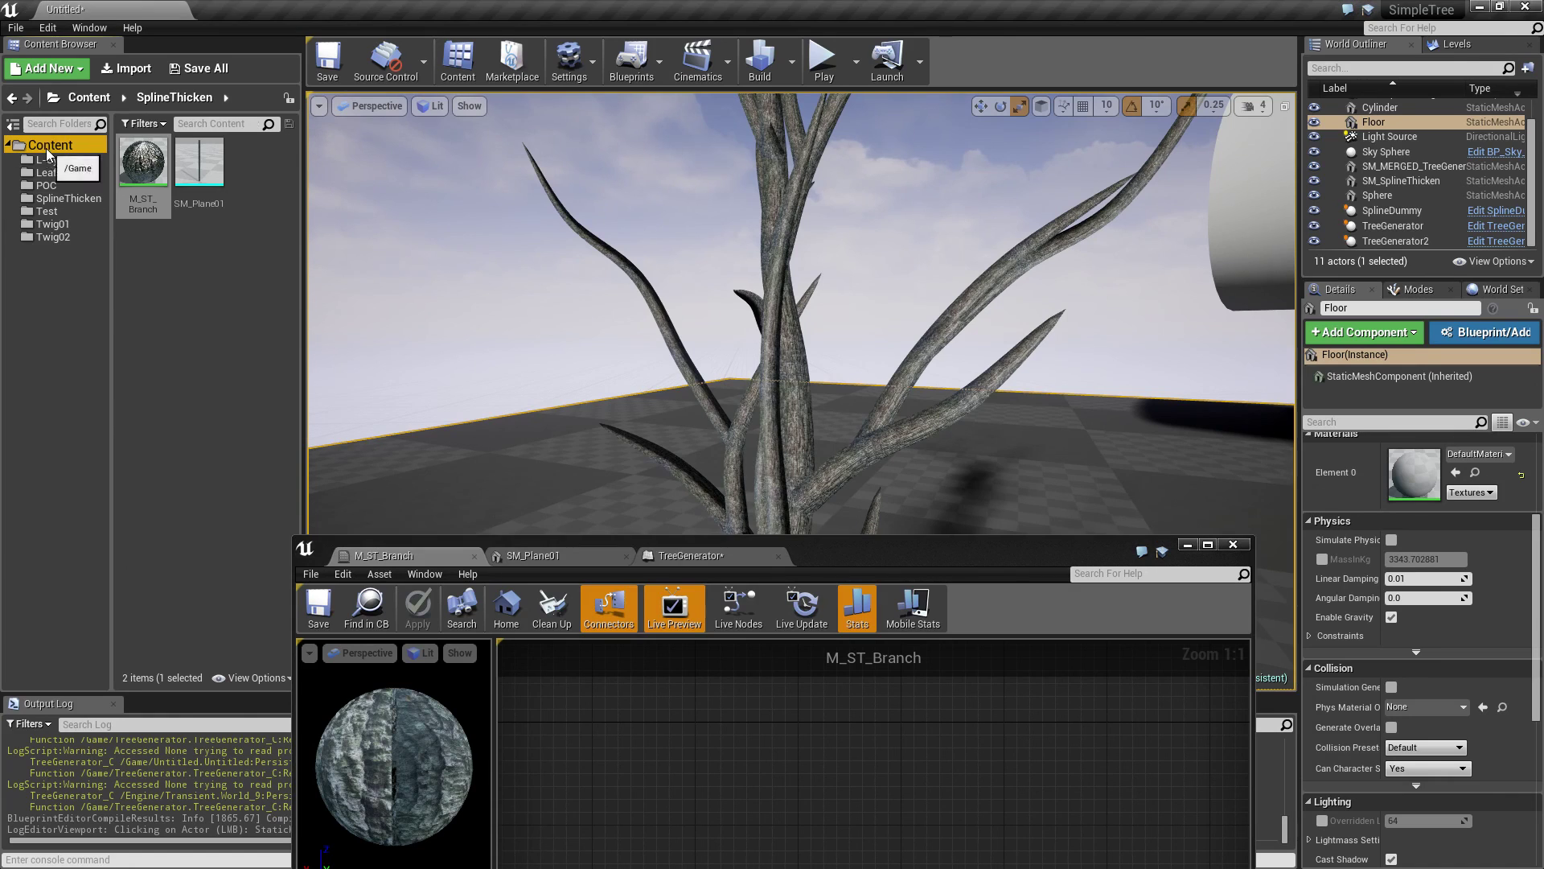
pyautogui.rightClick(276, 519)
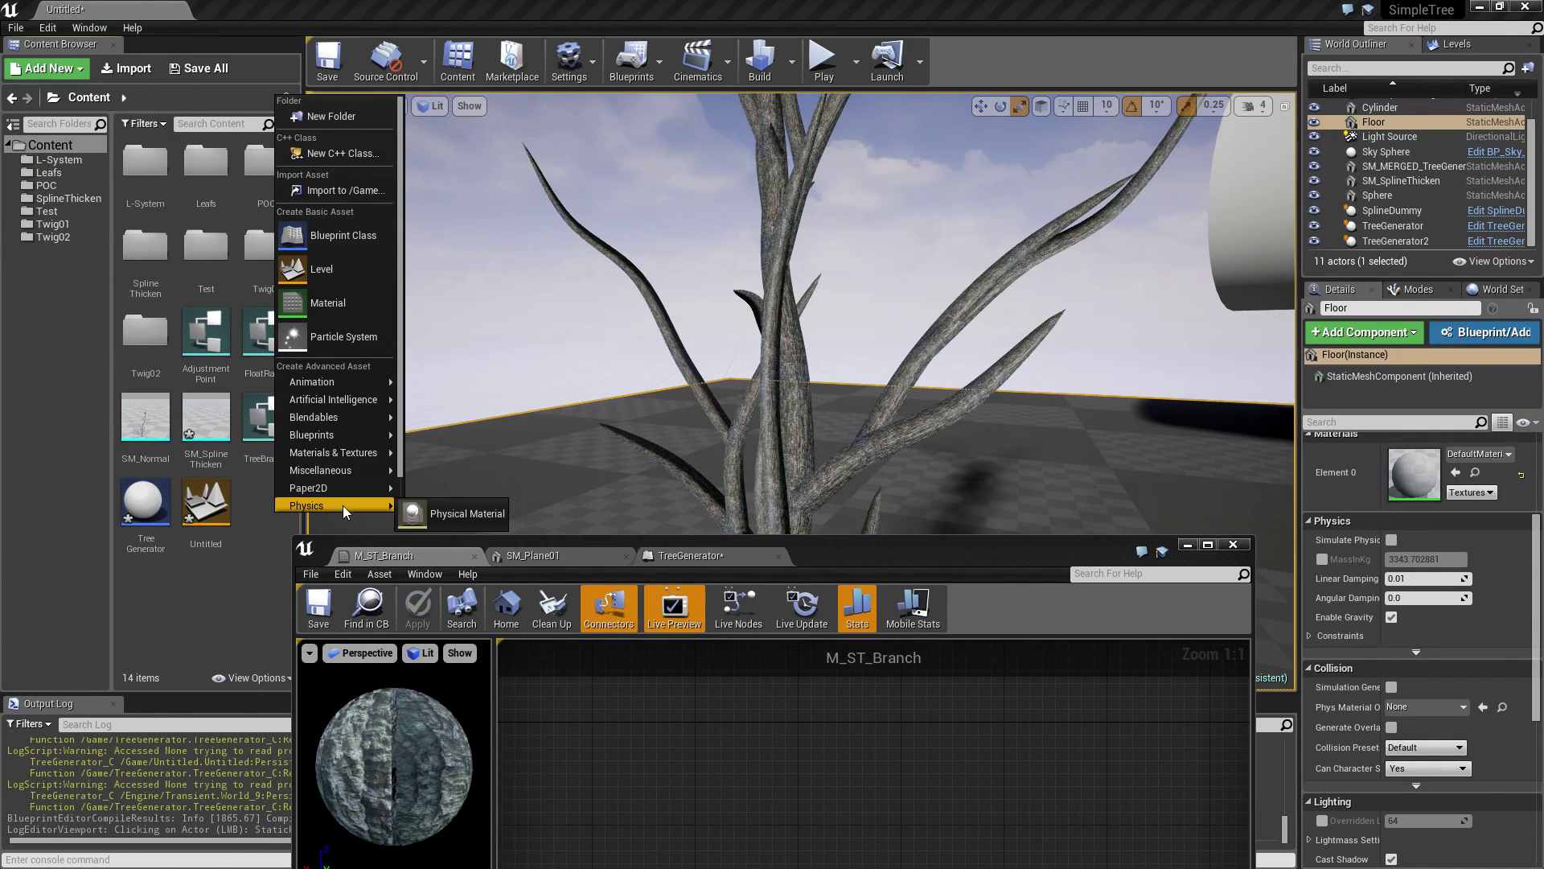
pyautogui.moveTo(330, 450)
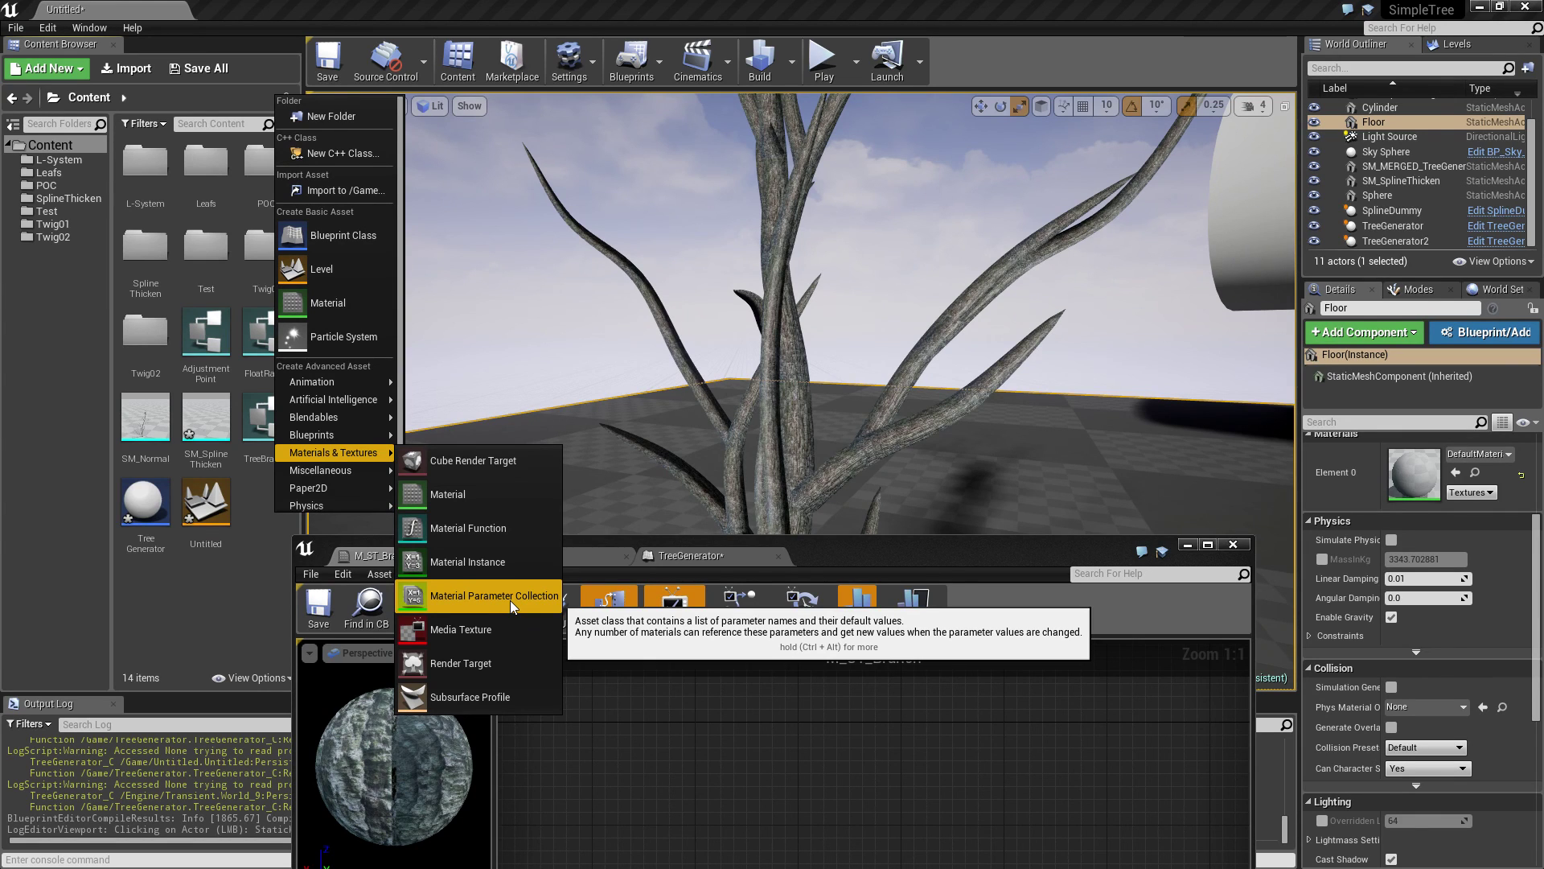
pyautogui.click(911, 554)
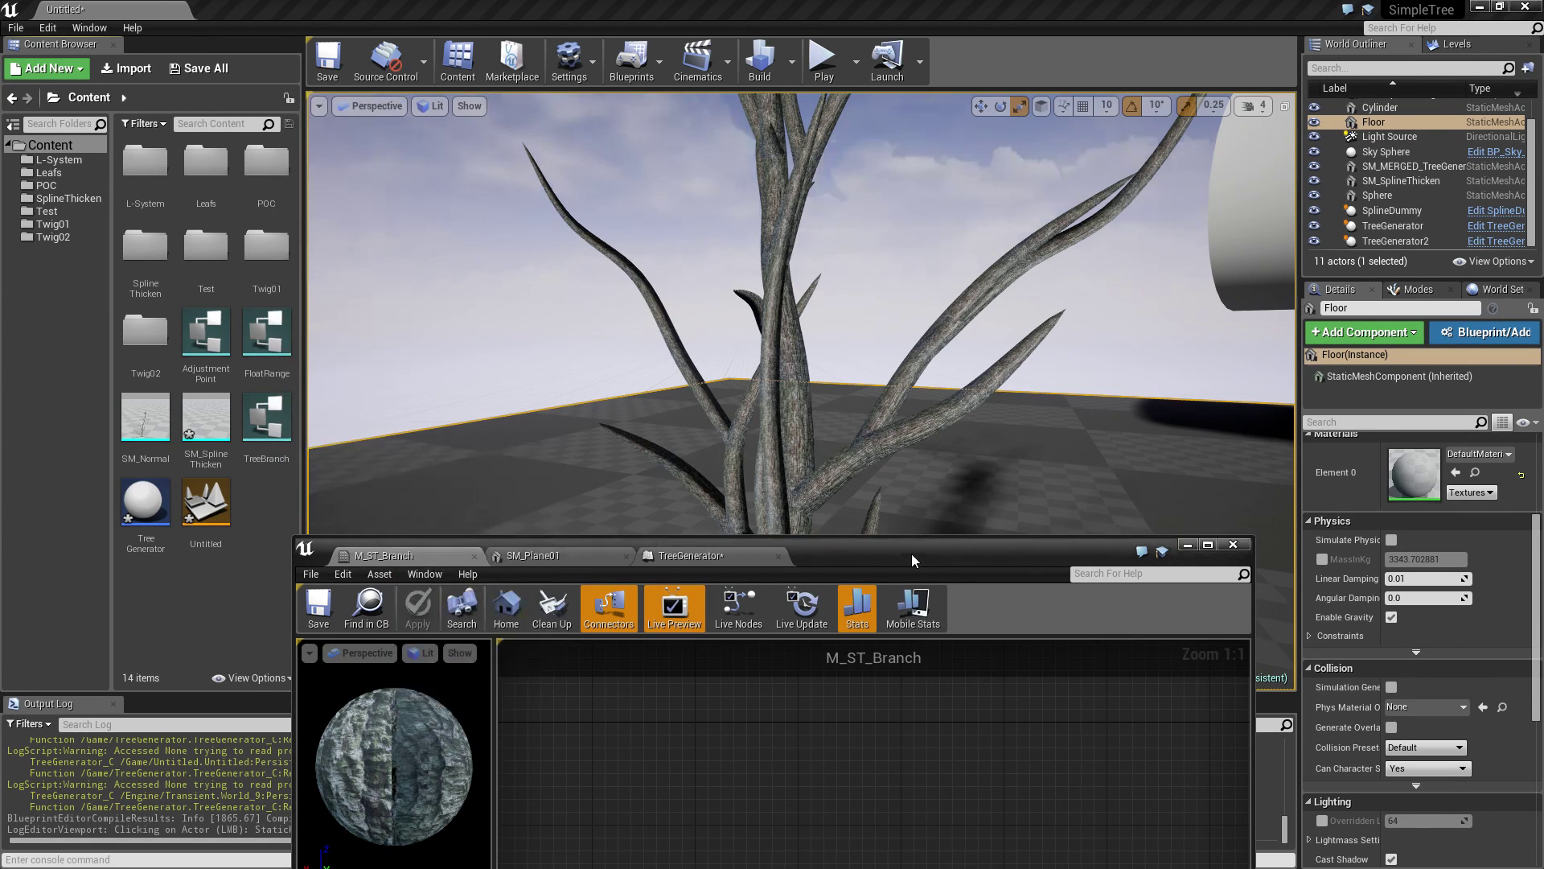
# Step: Minimize the material editor and show the level viewport in fullscreen Wireframe mode
pyautogui.moveTo(514, 415); pyautogui.dragTo(748, 447, button='right')
pyautogui.moveTo(499, 475); pyautogui.dragTo(504, 433)
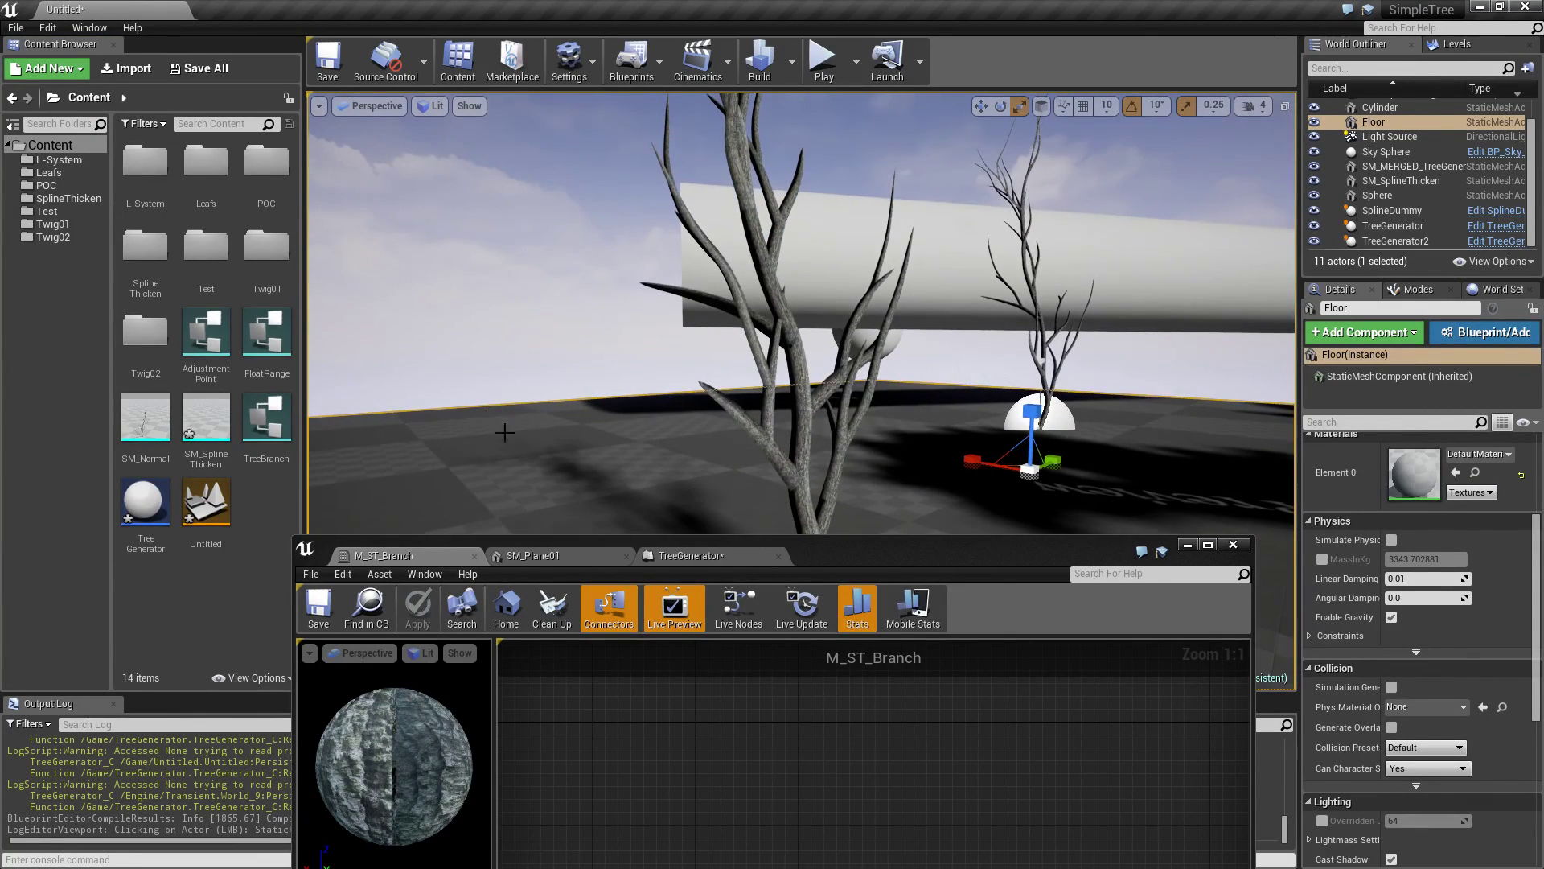
pyautogui.click(1188, 545)
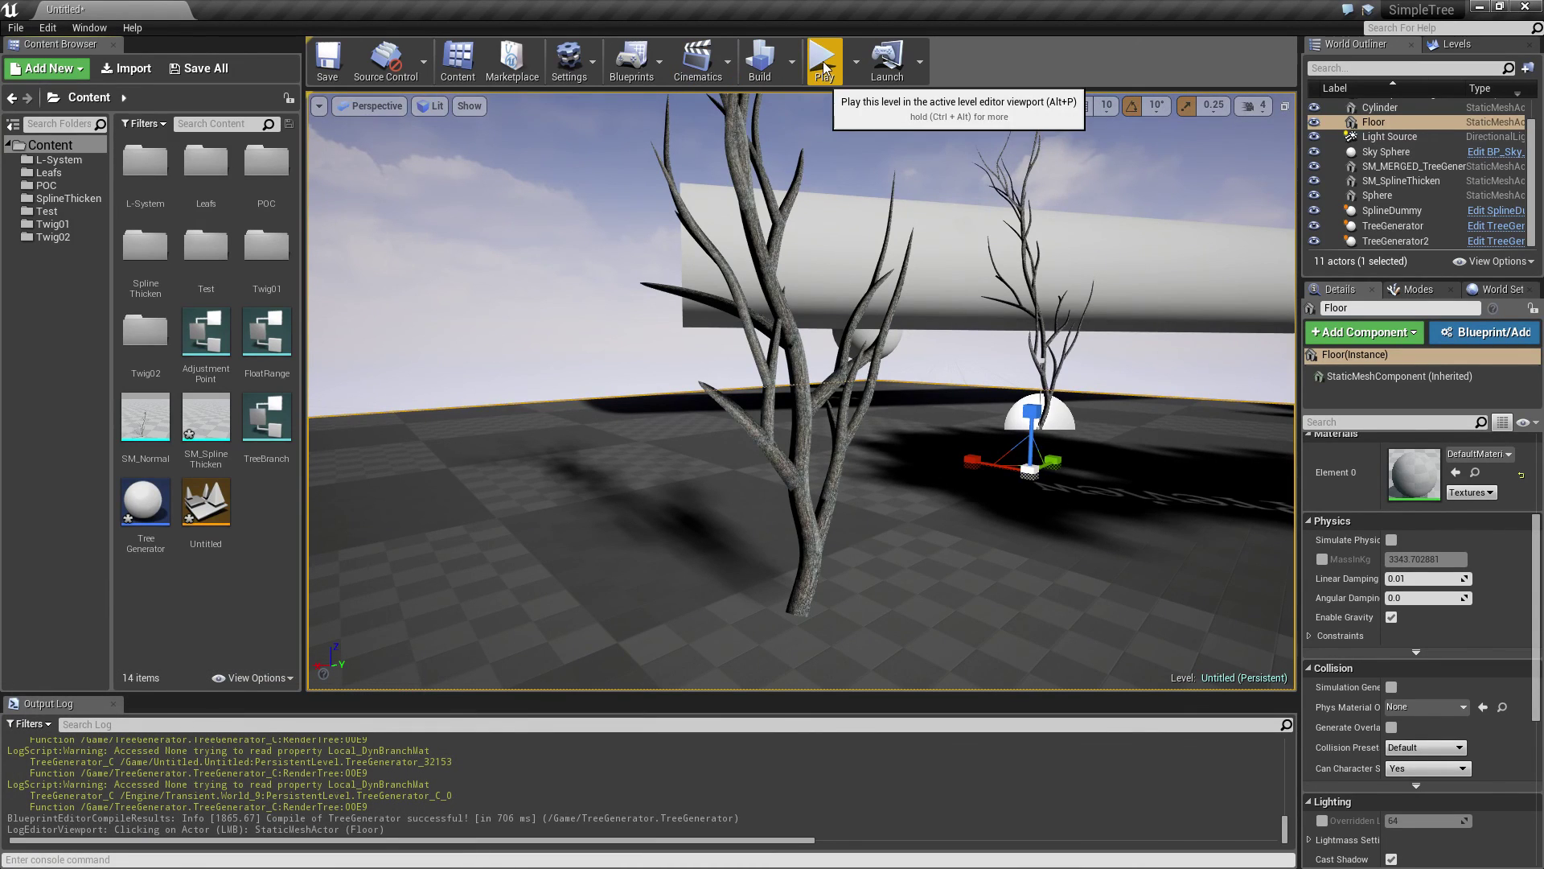
pyautogui.click(430, 106)
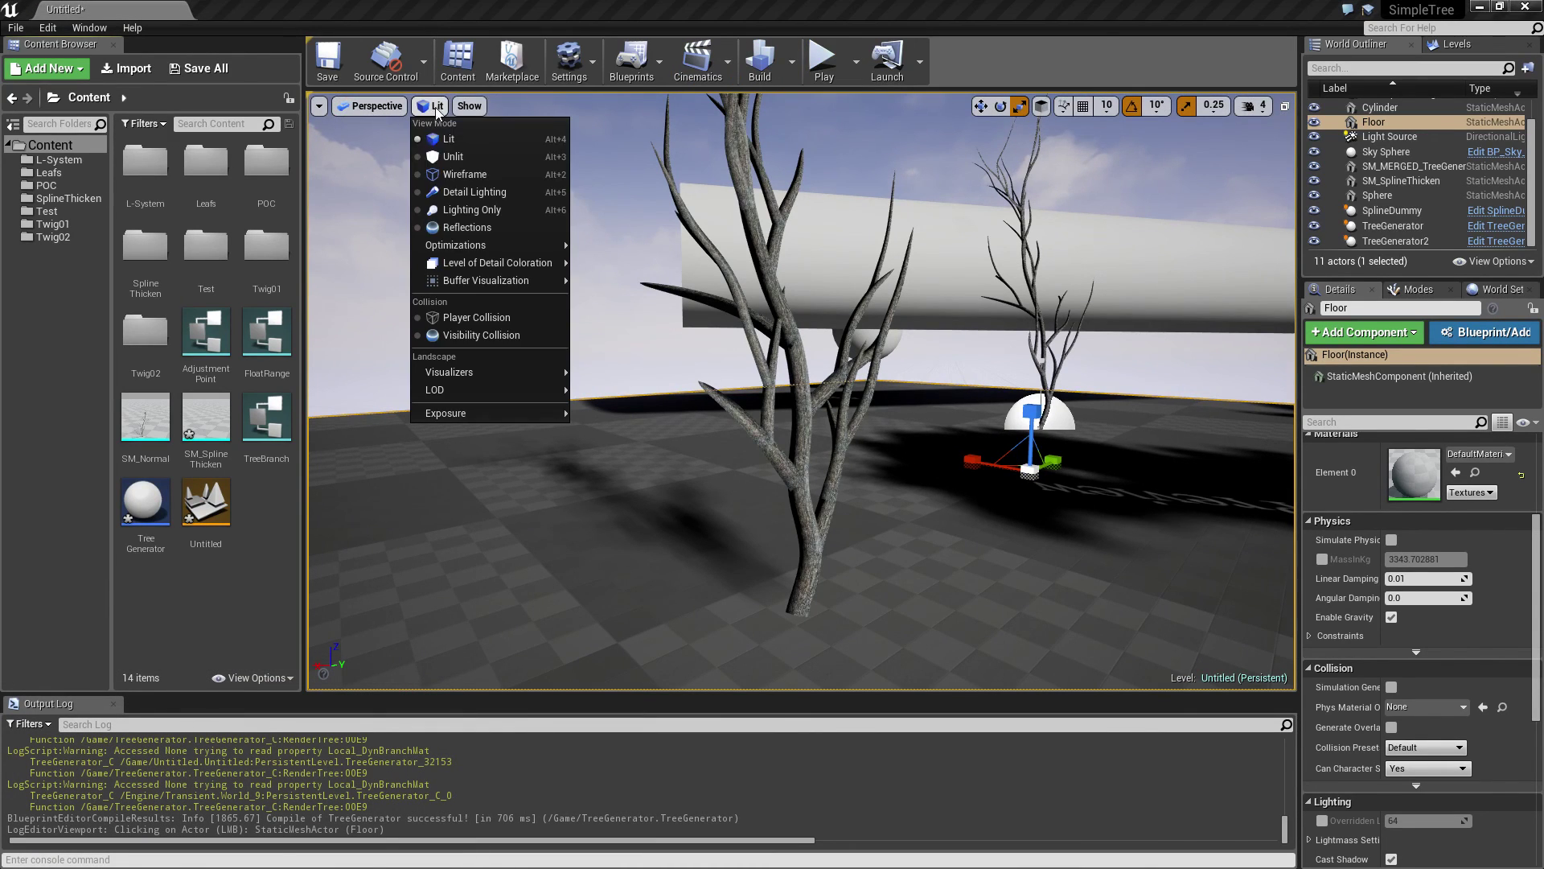
pyautogui.click(456, 178)
pyautogui.hotkey('alt', '2')
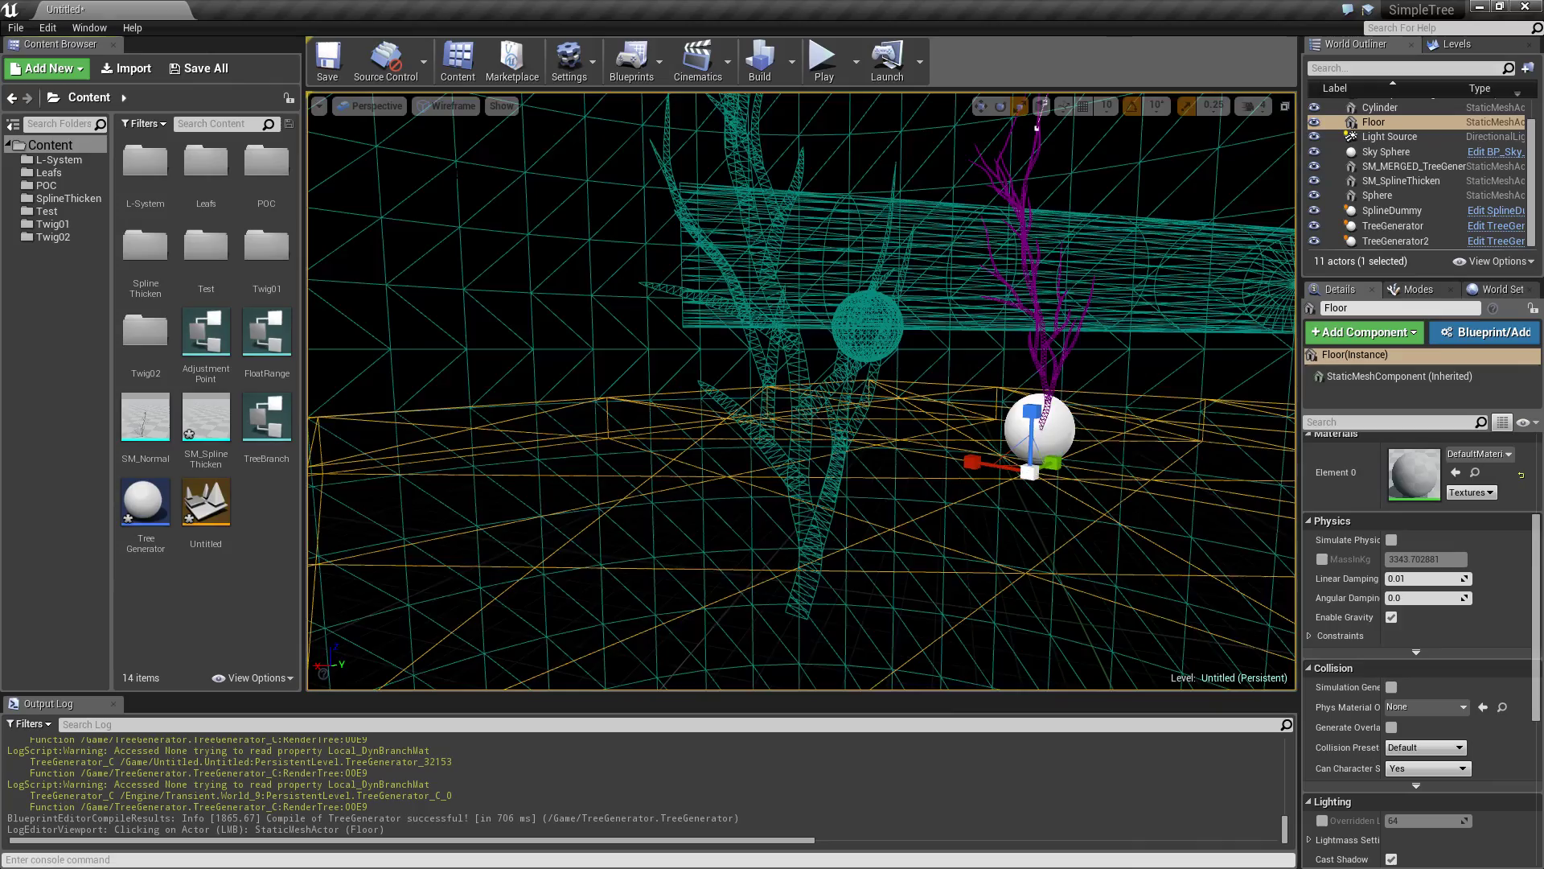
pyautogui.click(629, 279)
pyautogui.press('F11')
# Step: Examine the wireframe density of the tree branches from several viewpoints
pyautogui.moveTo(653, 419)
pyautogui.mouseDown(button='right')
pyautogui.moveTo(1046, 438)
pyautogui.moveTo(547, 451)
pyautogui.moveTo(588, 491)
pyautogui.moveTo(619, 471)
pyautogui.moveTo(603, 443)
pyautogui.moveTo(765, 410)
pyautogui.moveTo(724, 403)
pyautogui.moveTo(651, 424)
pyautogui.mouseUp(button='right')
pyautogui.press('a')
pyautogui.press('w')
pyautogui.press('d')
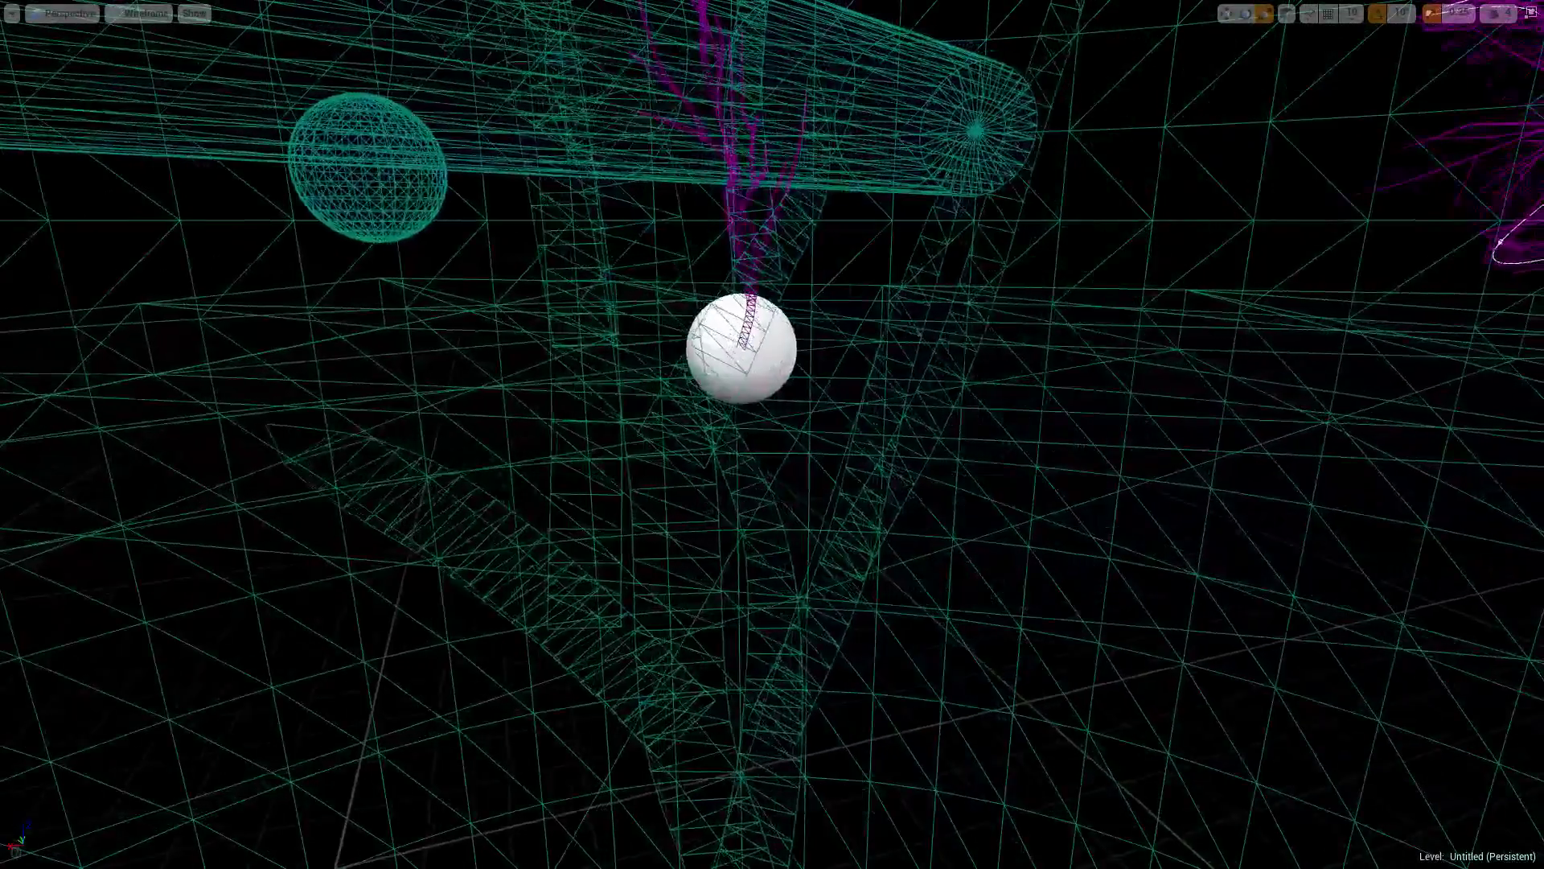
pyautogui.press('a')
pyautogui.press('d')
pyautogui.press('a')
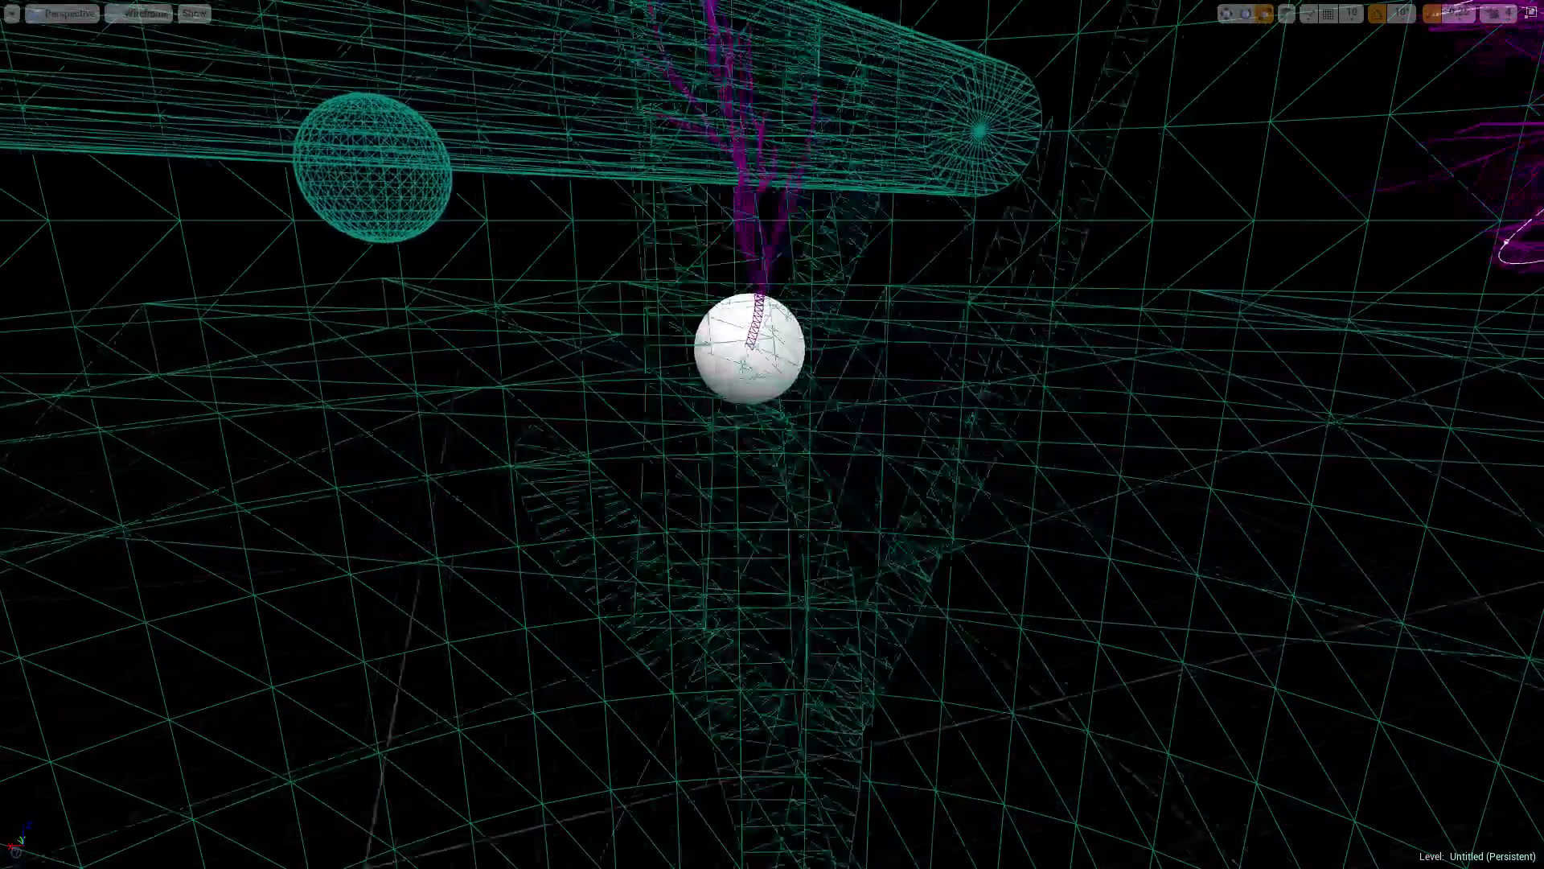
pyautogui.moveTo(652, 425); pyautogui.dragTo(651, 425, button='right')
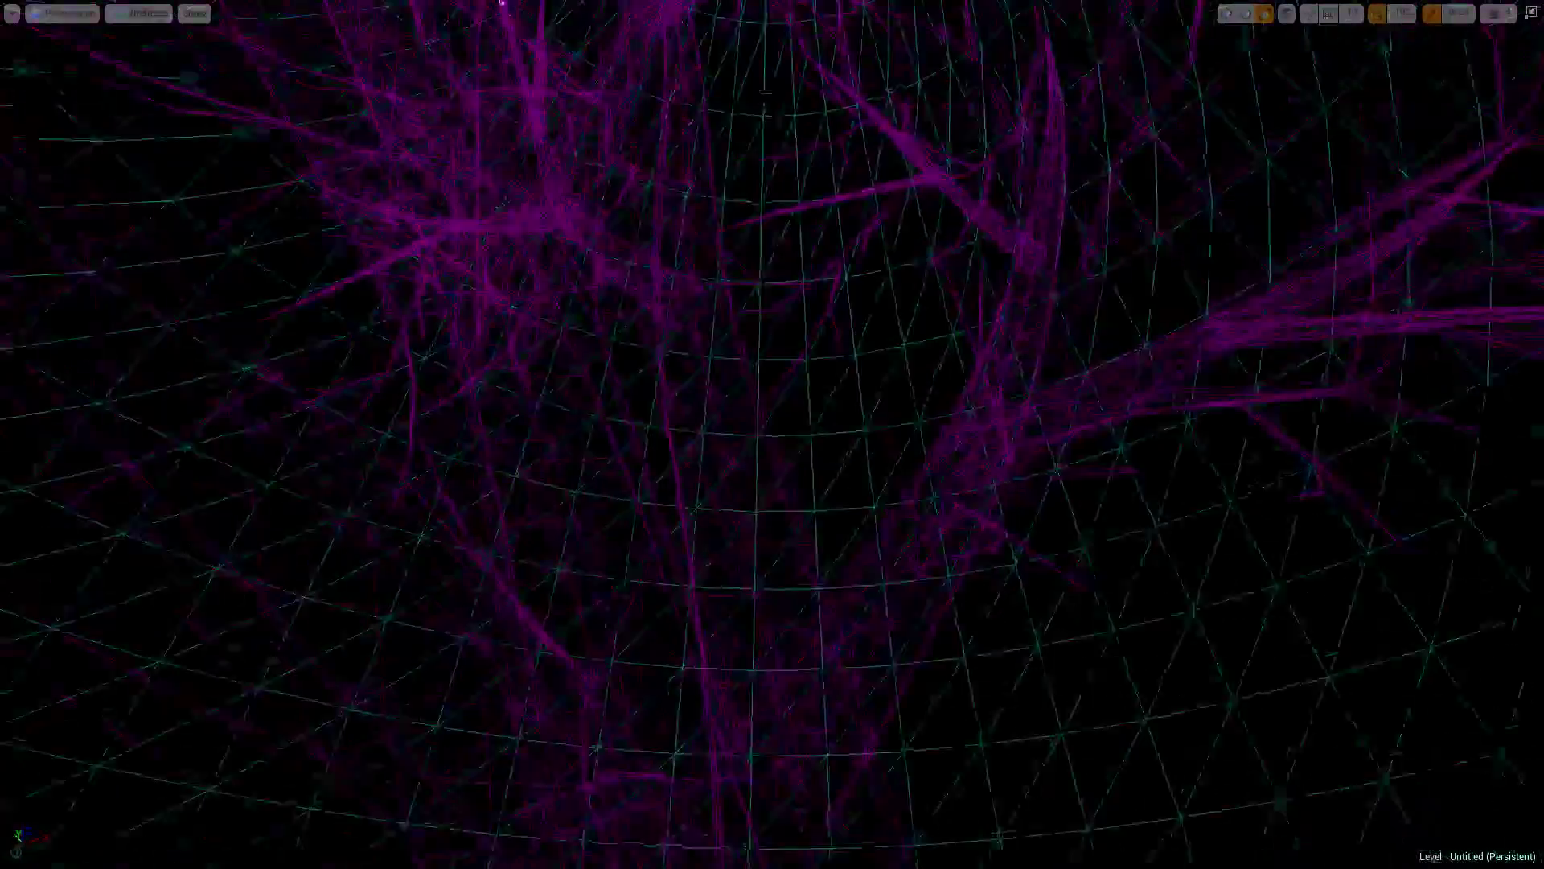
pyautogui.moveTo(651, 425); pyautogui.dragTo(652, 424, button='right')
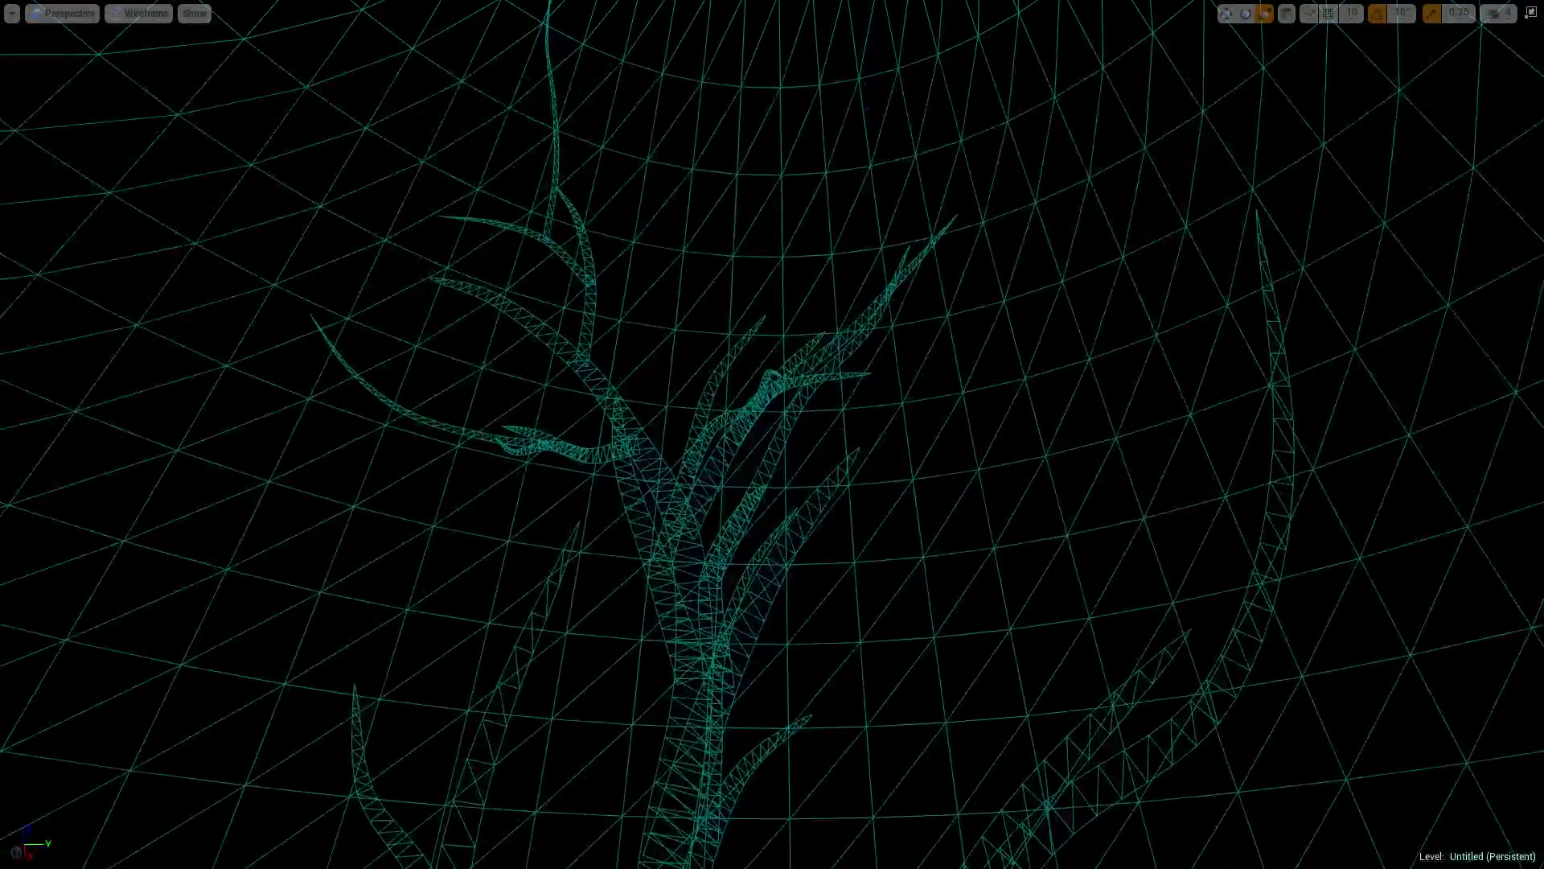
# Step: Leave the fullscreen viewport, switch back to Lit mode, and inspect TreeGenerator2's branches up close
pyautogui.press('F11')
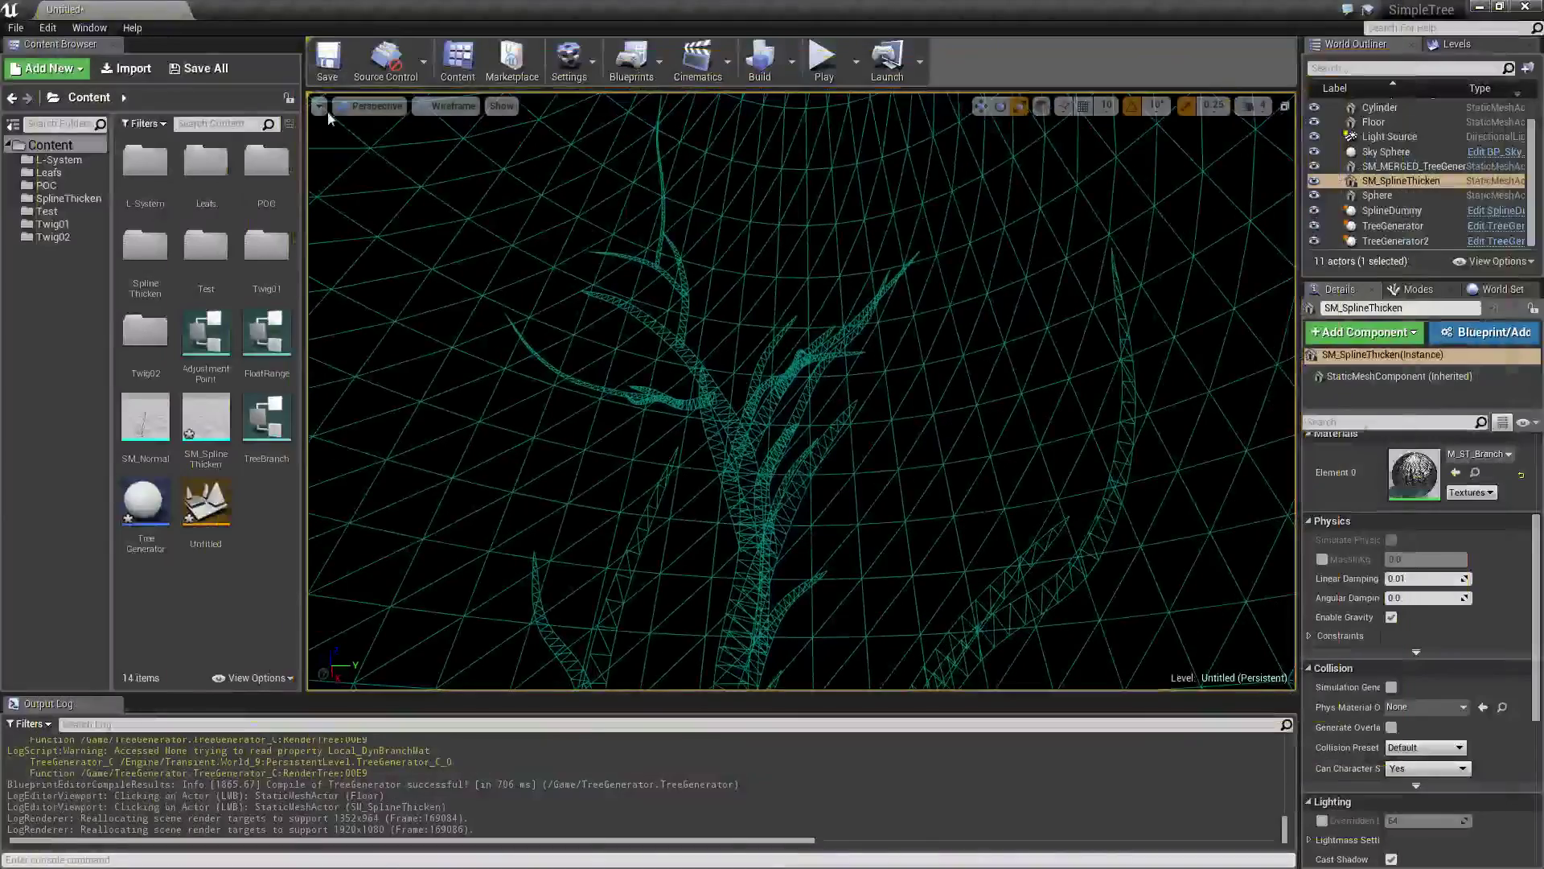
pyautogui.click(447, 106)
pyautogui.click(468, 145)
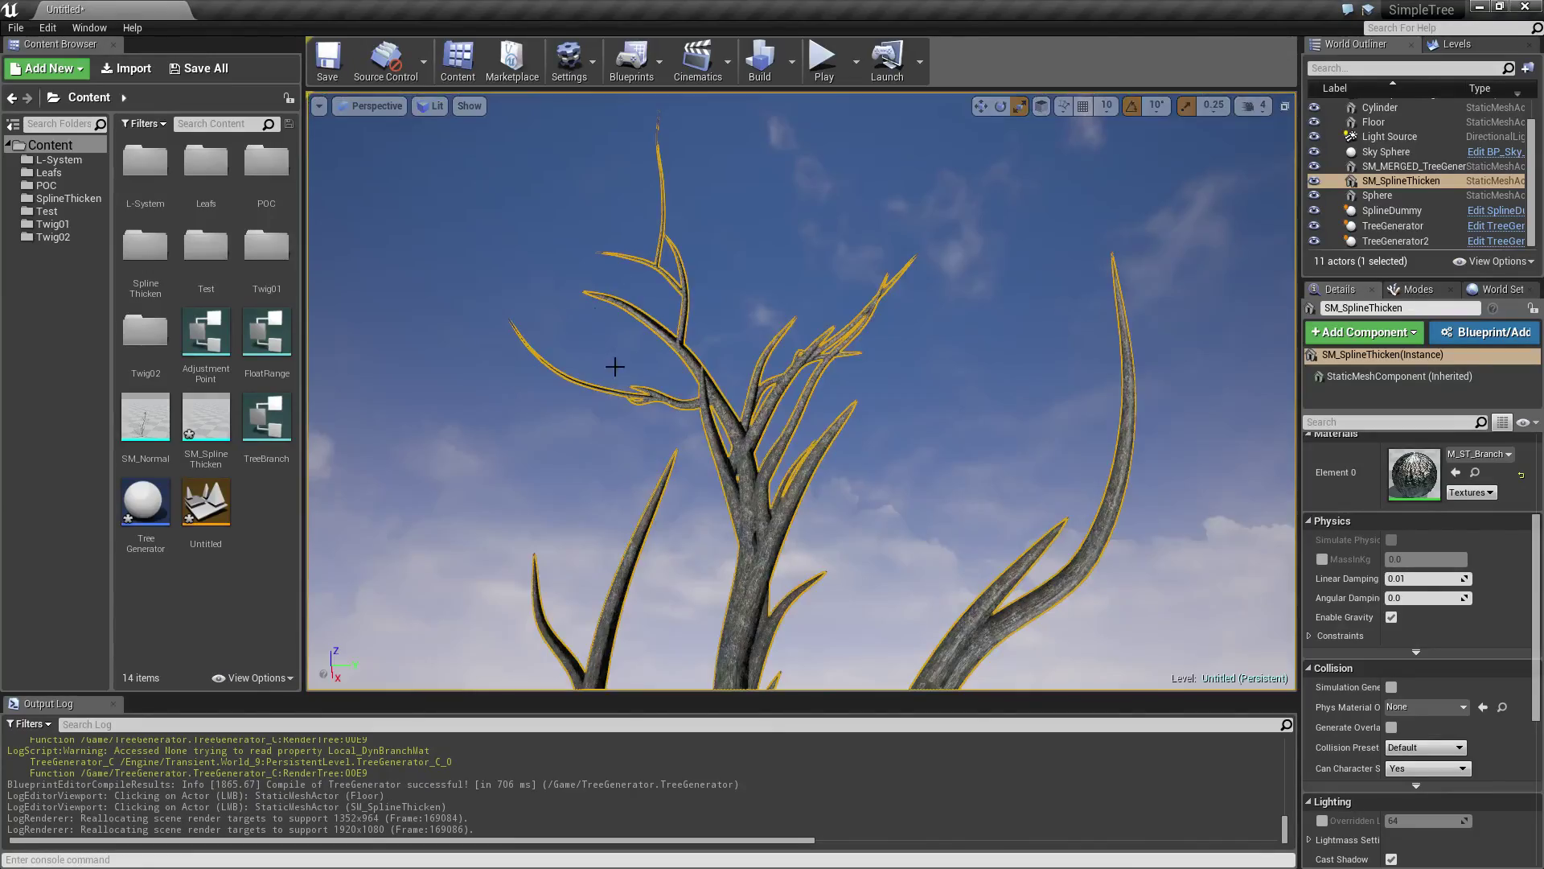
pyautogui.moveTo(614, 365); pyautogui.dragTo(535, 309, button='right')
pyautogui.press('d')
pyautogui.moveTo(704, 411); pyautogui.dragTo(607, 291, button='right')
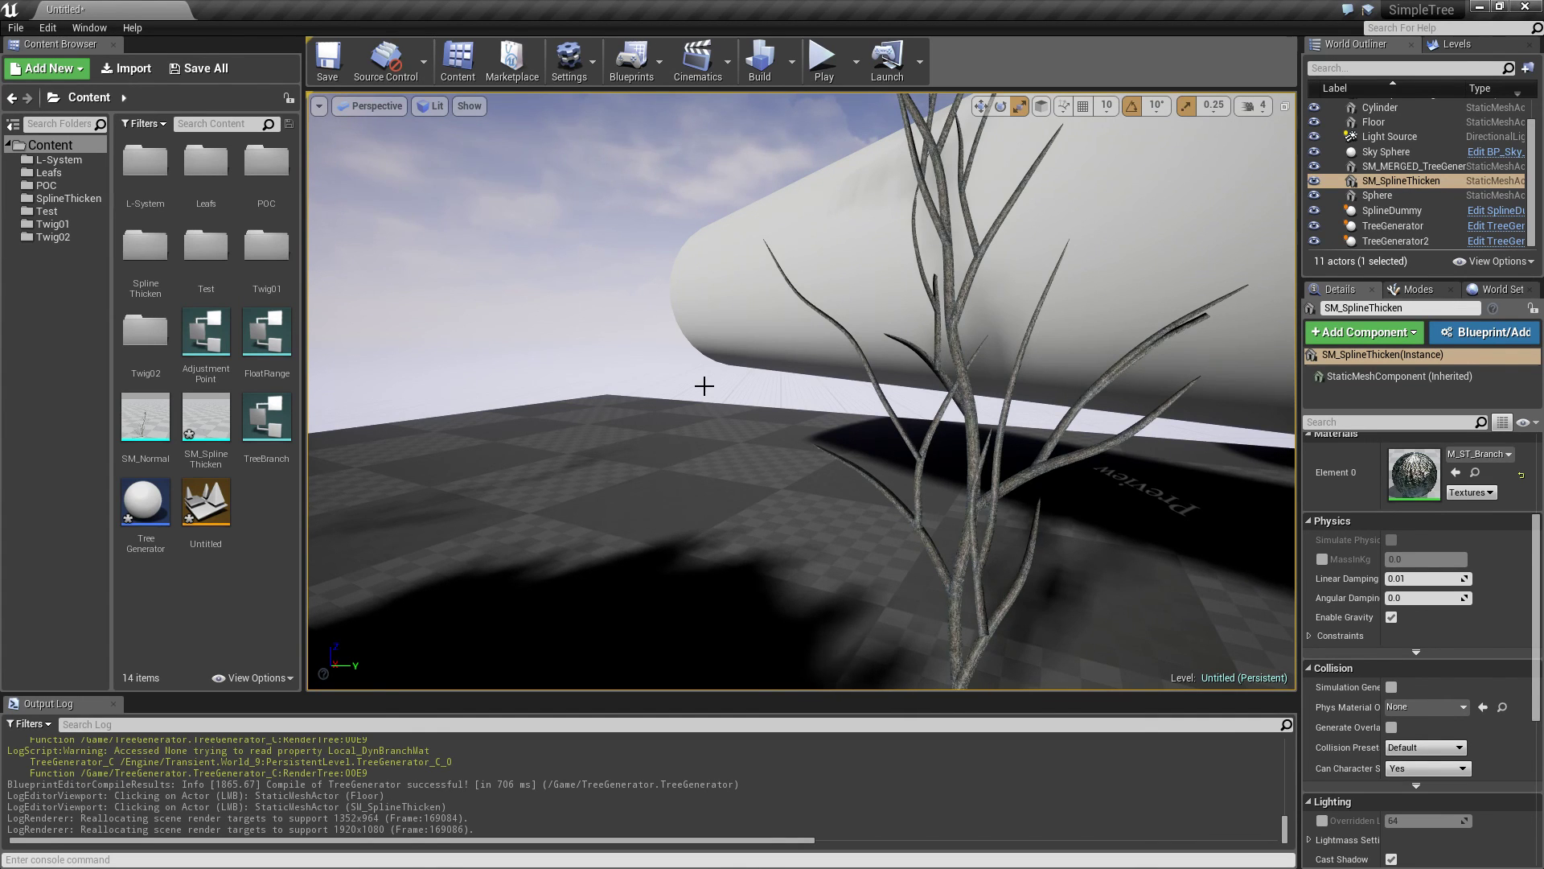
pyautogui.moveTo(534, 393); pyautogui.dragTo(627, 402, button='right')
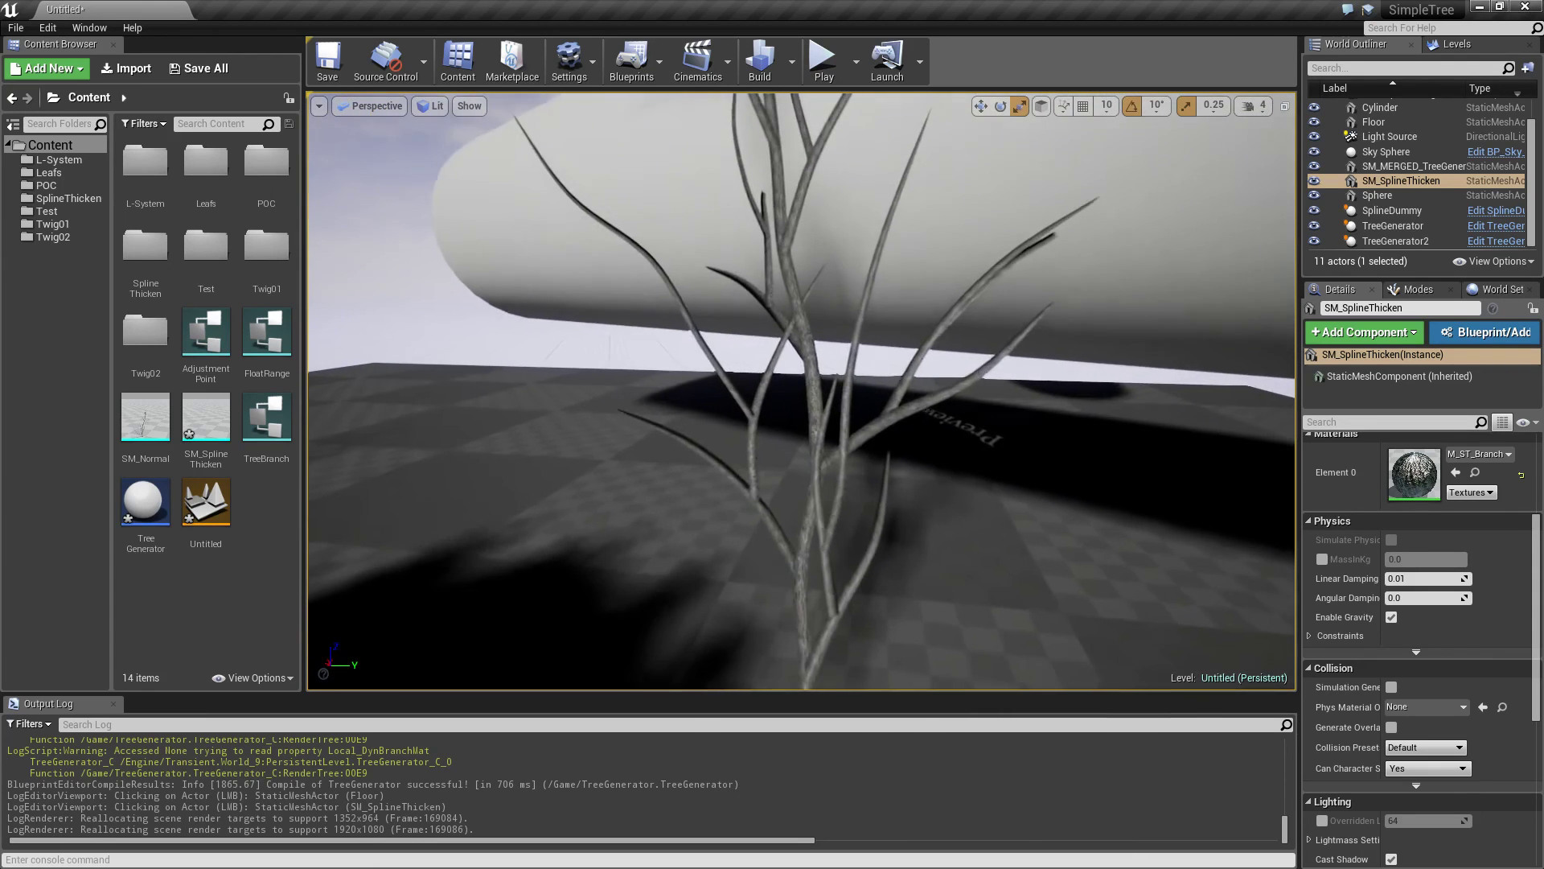
pyautogui.press('w')
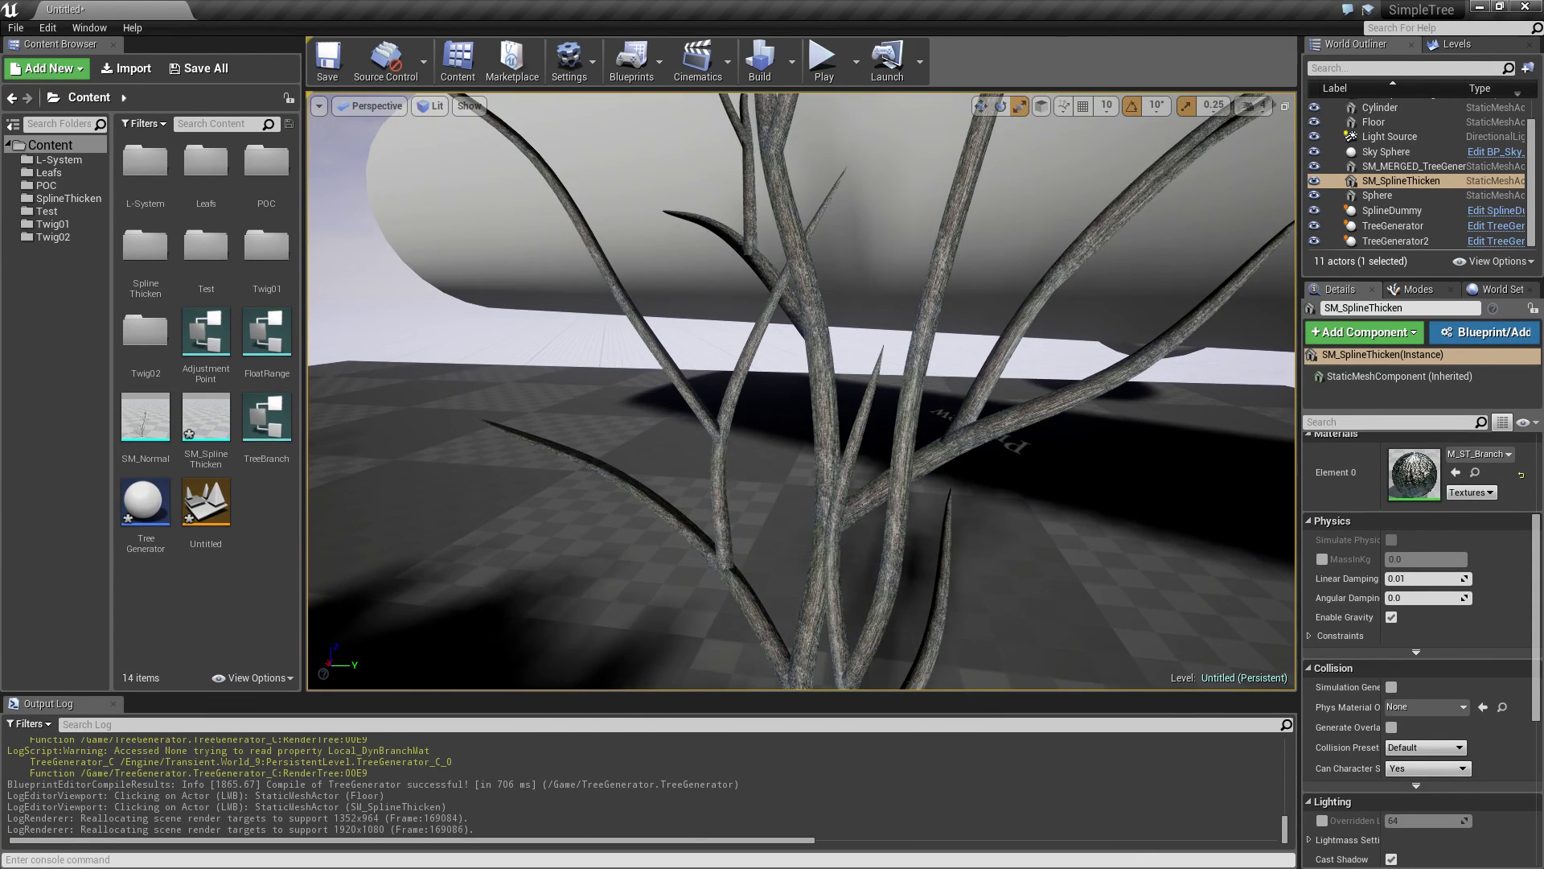
# Step: Assign the SM_Branch static mesh and the M_Stem material to the SM_SplineThicken actor
pyautogui.scroll(1, 1469, 581)
pyautogui.scroll(5, 1469, 581)
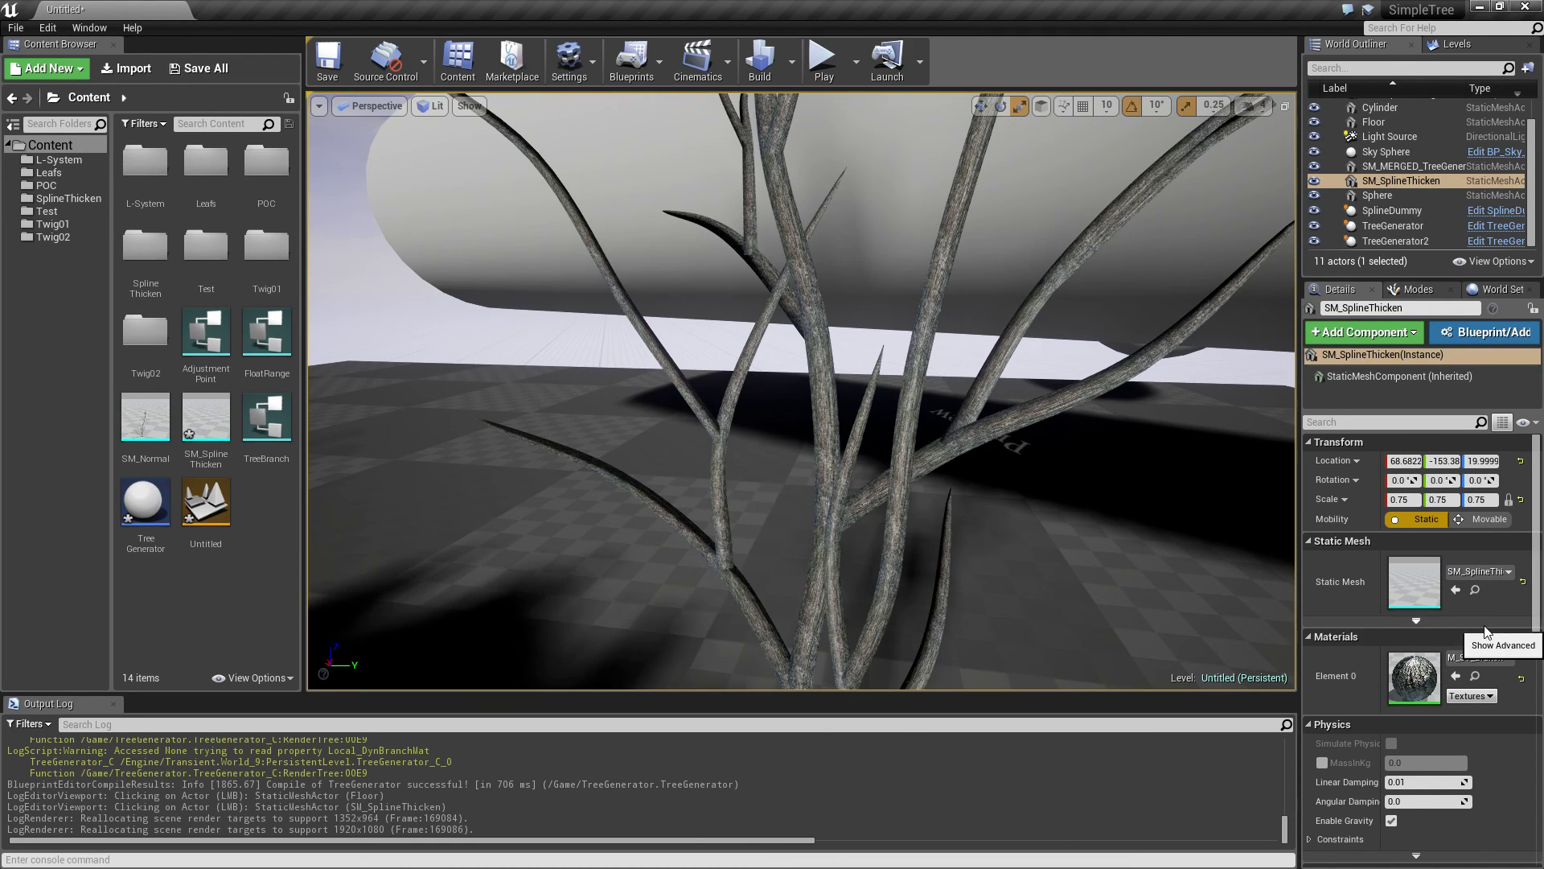
pyautogui.click(1482, 573)
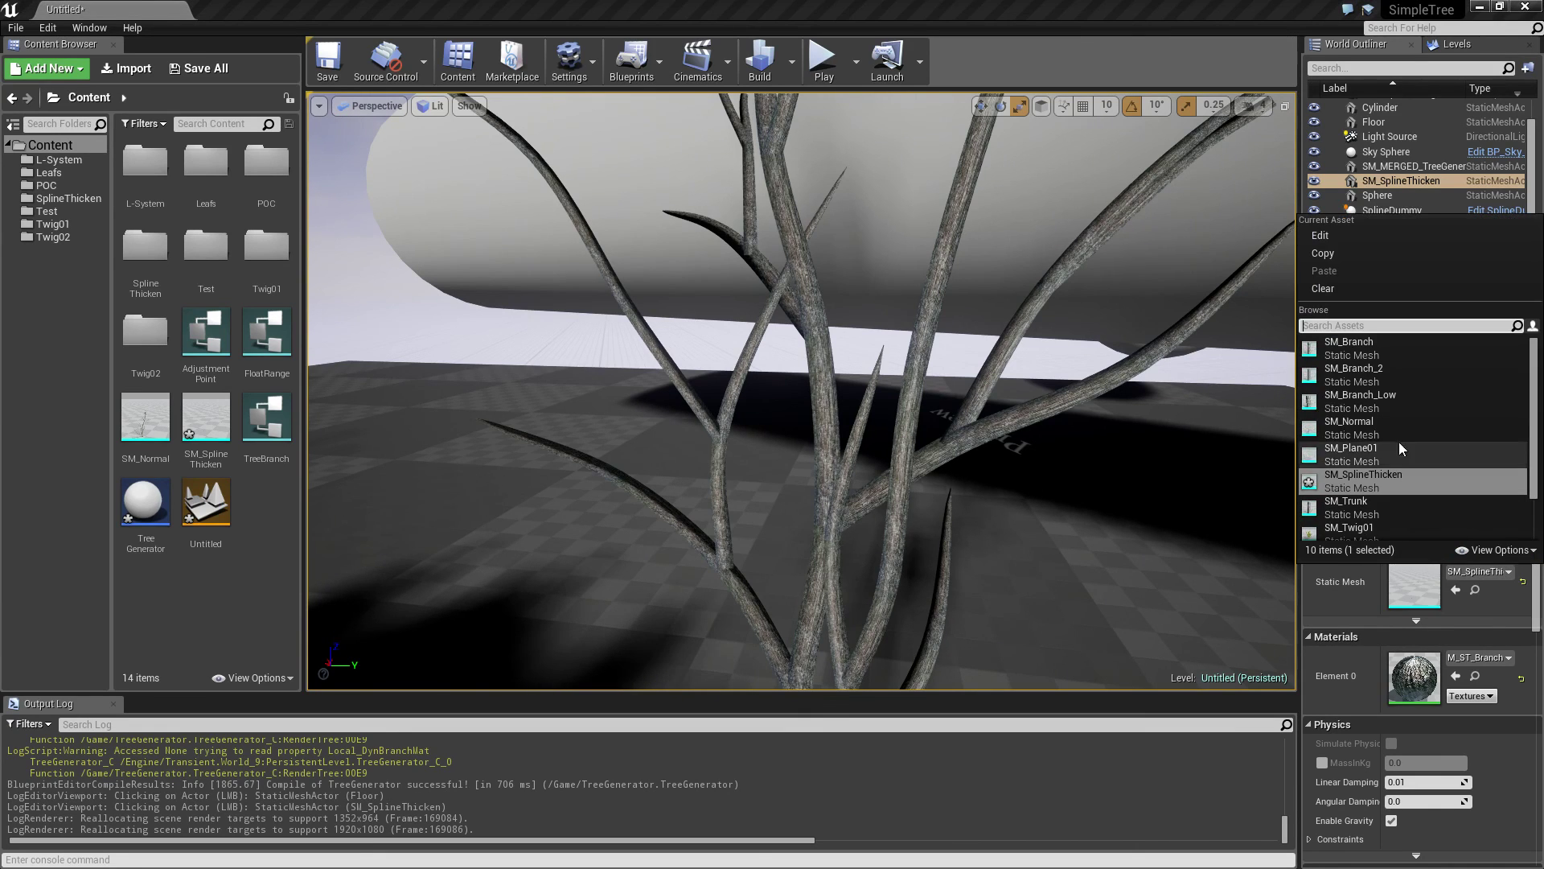
pyautogui.click(1355, 344)
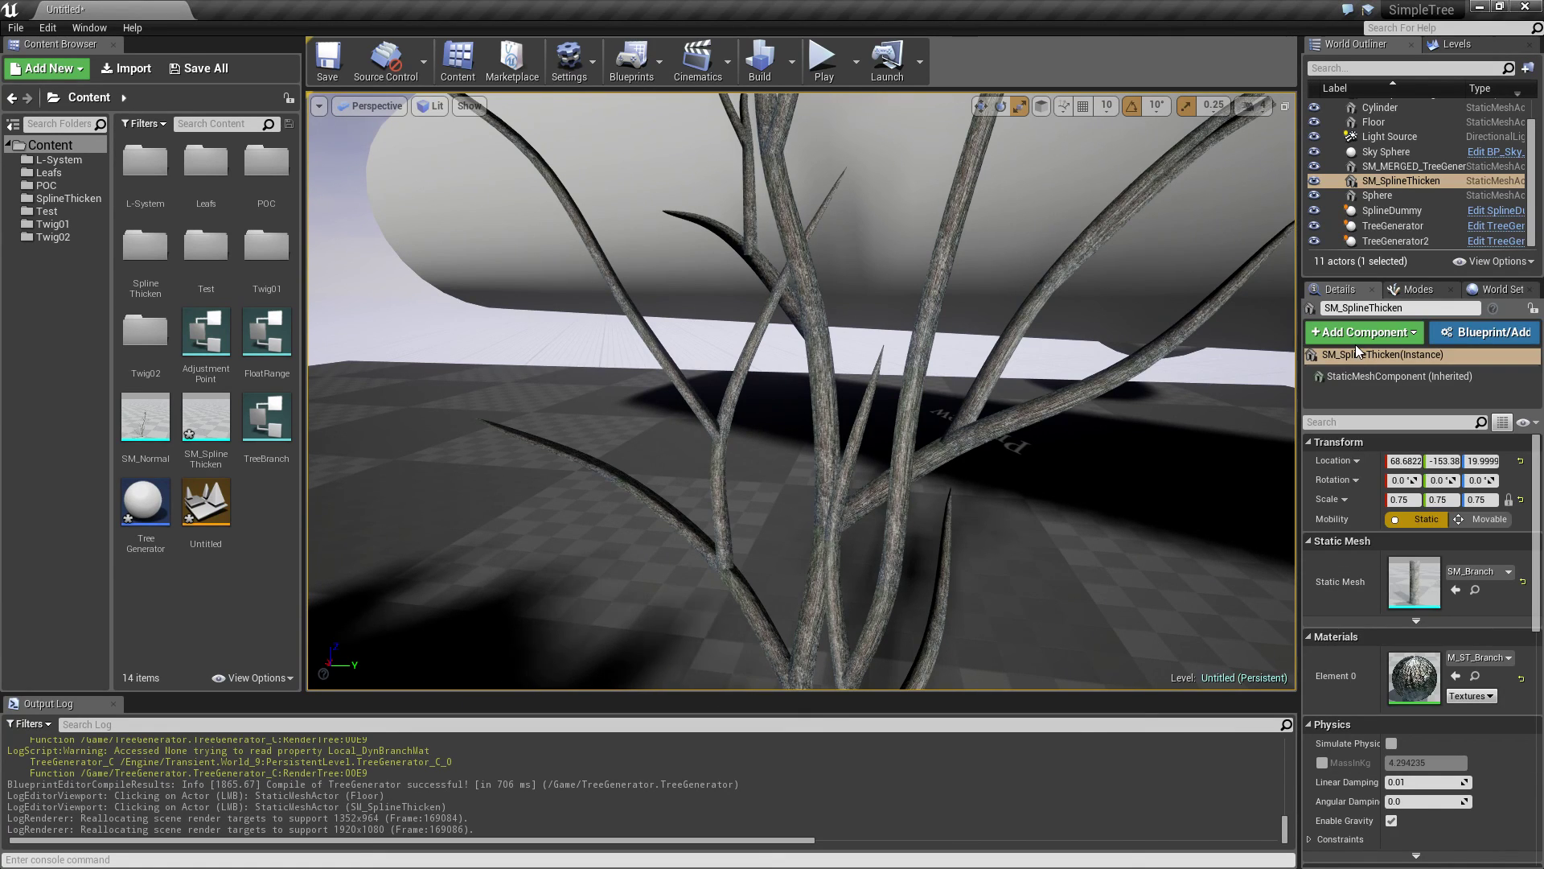
pyautogui.click(1452, 658)
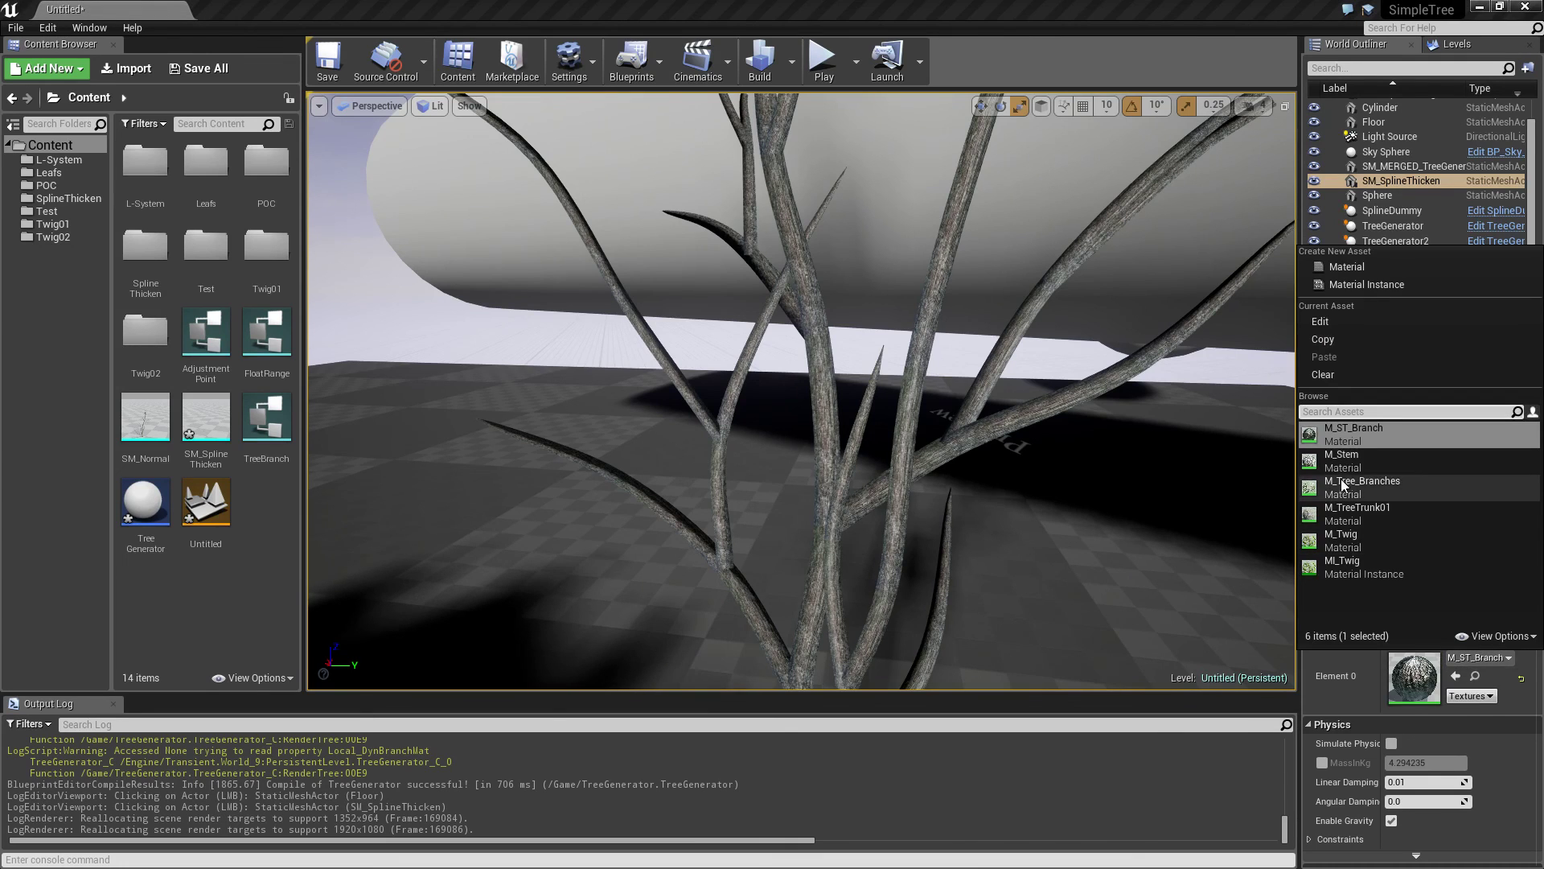
pyautogui.click(1355, 452)
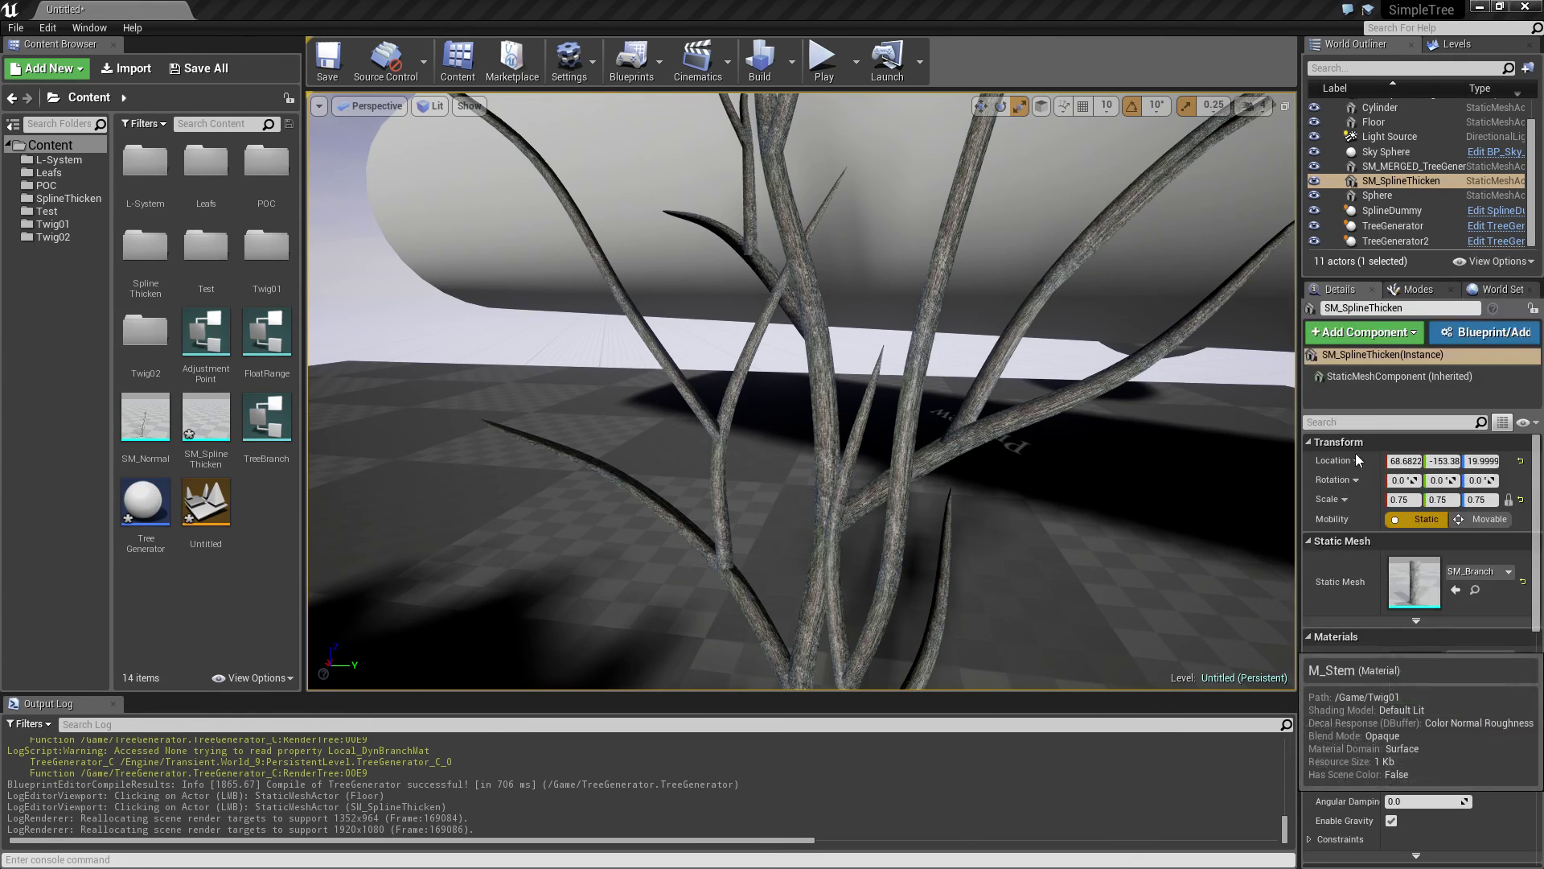
# Step: Set TreeGenerator2's Branch Mesh to SM_Branch and its Branch Material to M_Stem
pyautogui.click(822, 500)
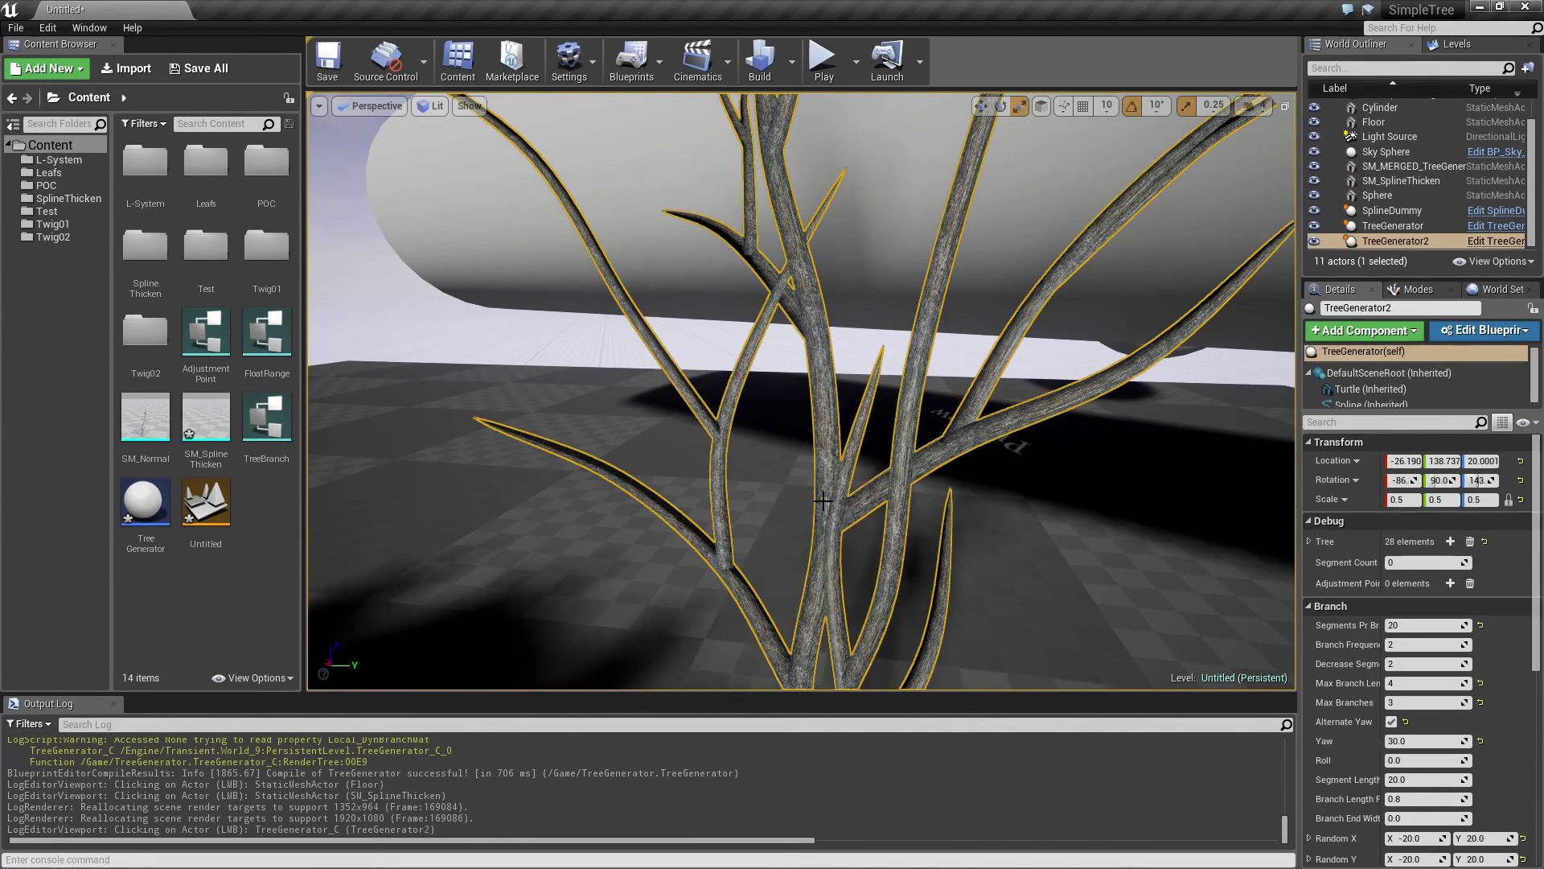
pyautogui.scroll(-5, 1448, 627)
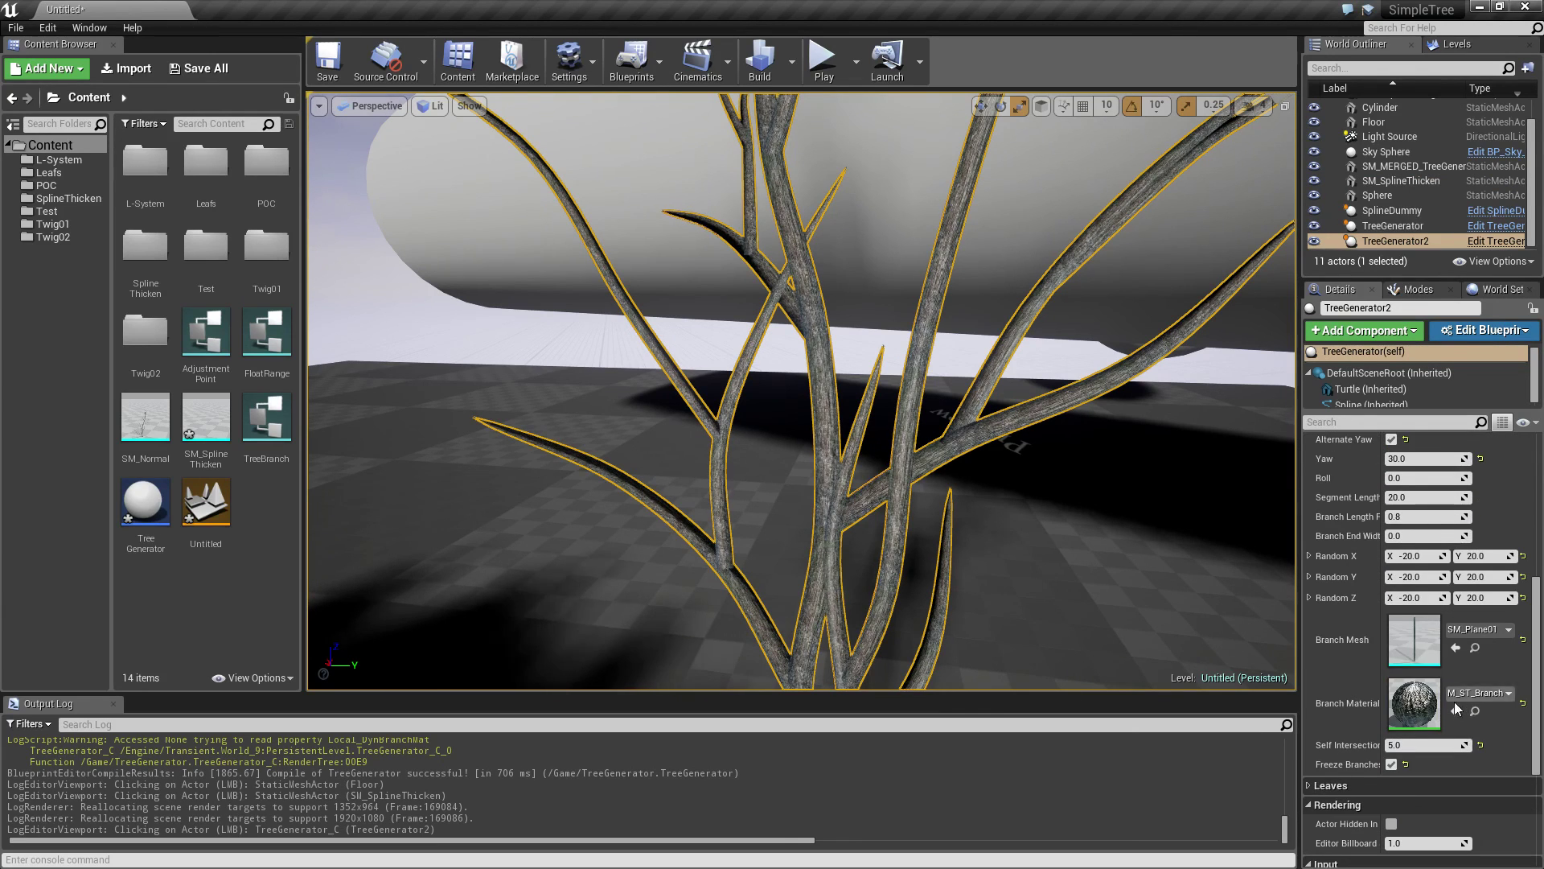
pyautogui.click(1491, 631)
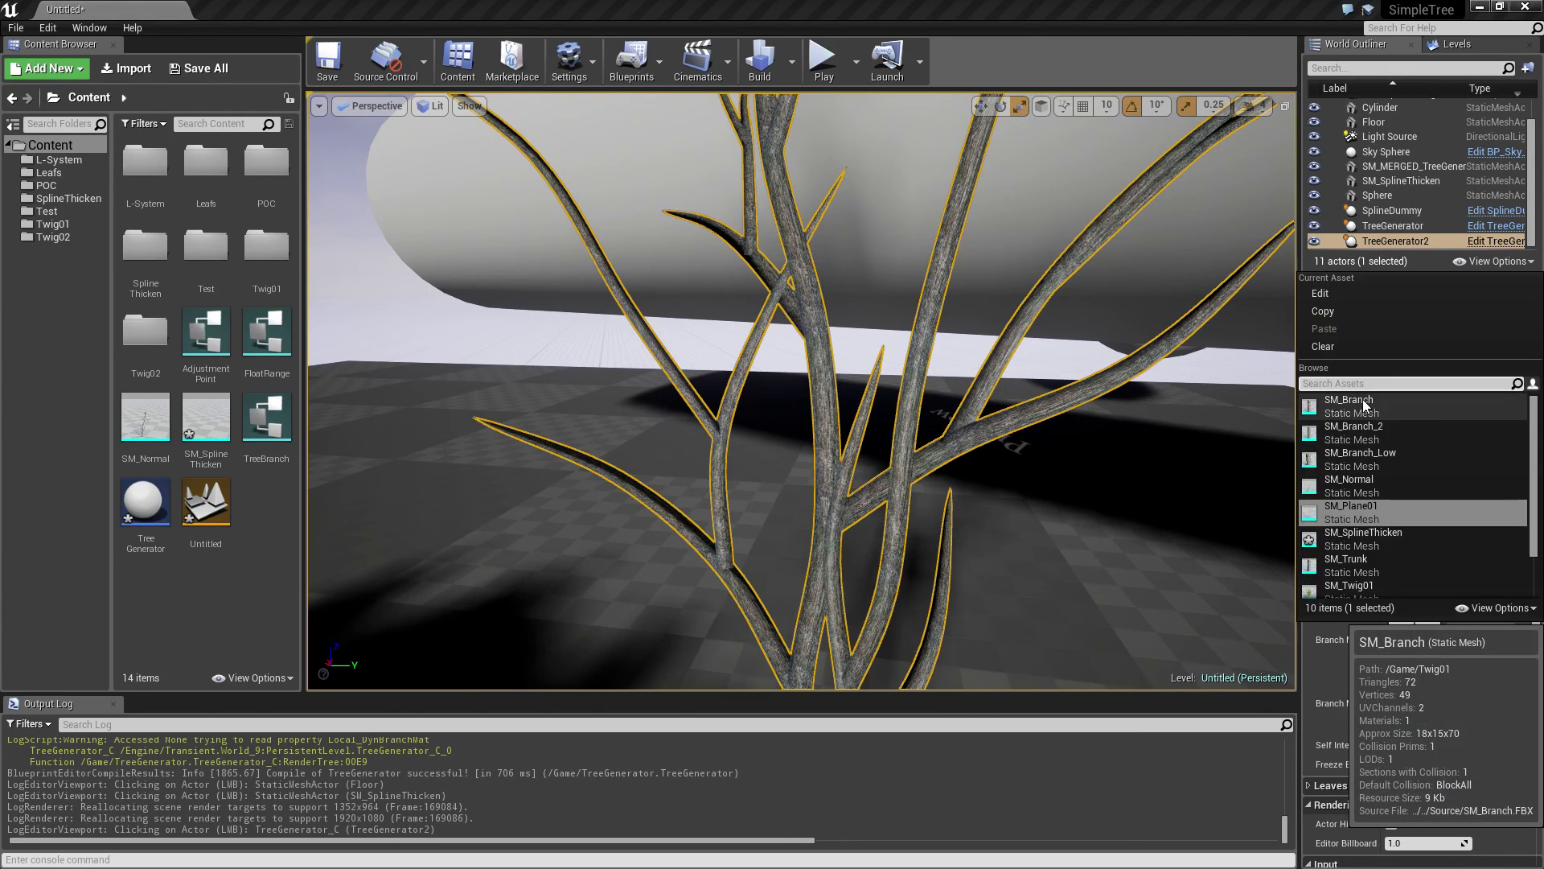
pyautogui.click(1367, 406)
pyautogui.click(1478, 693)
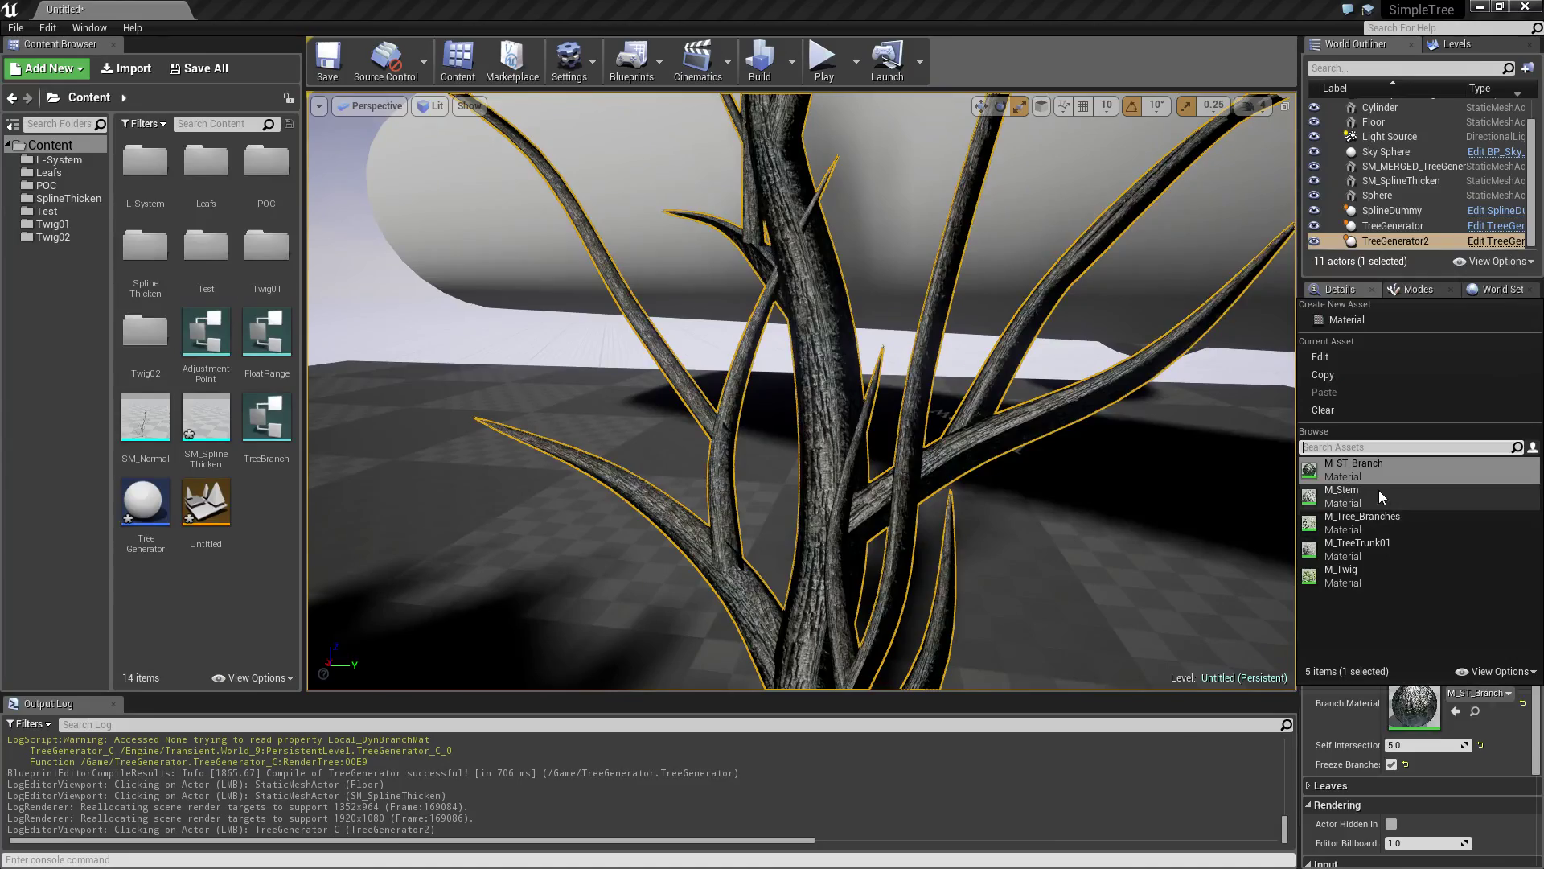
pyautogui.click(1379, 490)
# Step: Delete the SM_SplineThicken actor from the level, then select TreeGenerator2 and focus the viewport on it
pyautogui.moveTo(486, 548); pyautogui.dragTo(330, 515, button='right')
pyautogui.press('w')
pyautogui.moveTo(450, 434); pyautogui.dragTo(812, 503, button='right')
pyautogui.press('w')
pyautogui.click(702, 435)
pyautogui.press('Delete')
pyautogui.click(890, 468)
pyautogui.press('f')
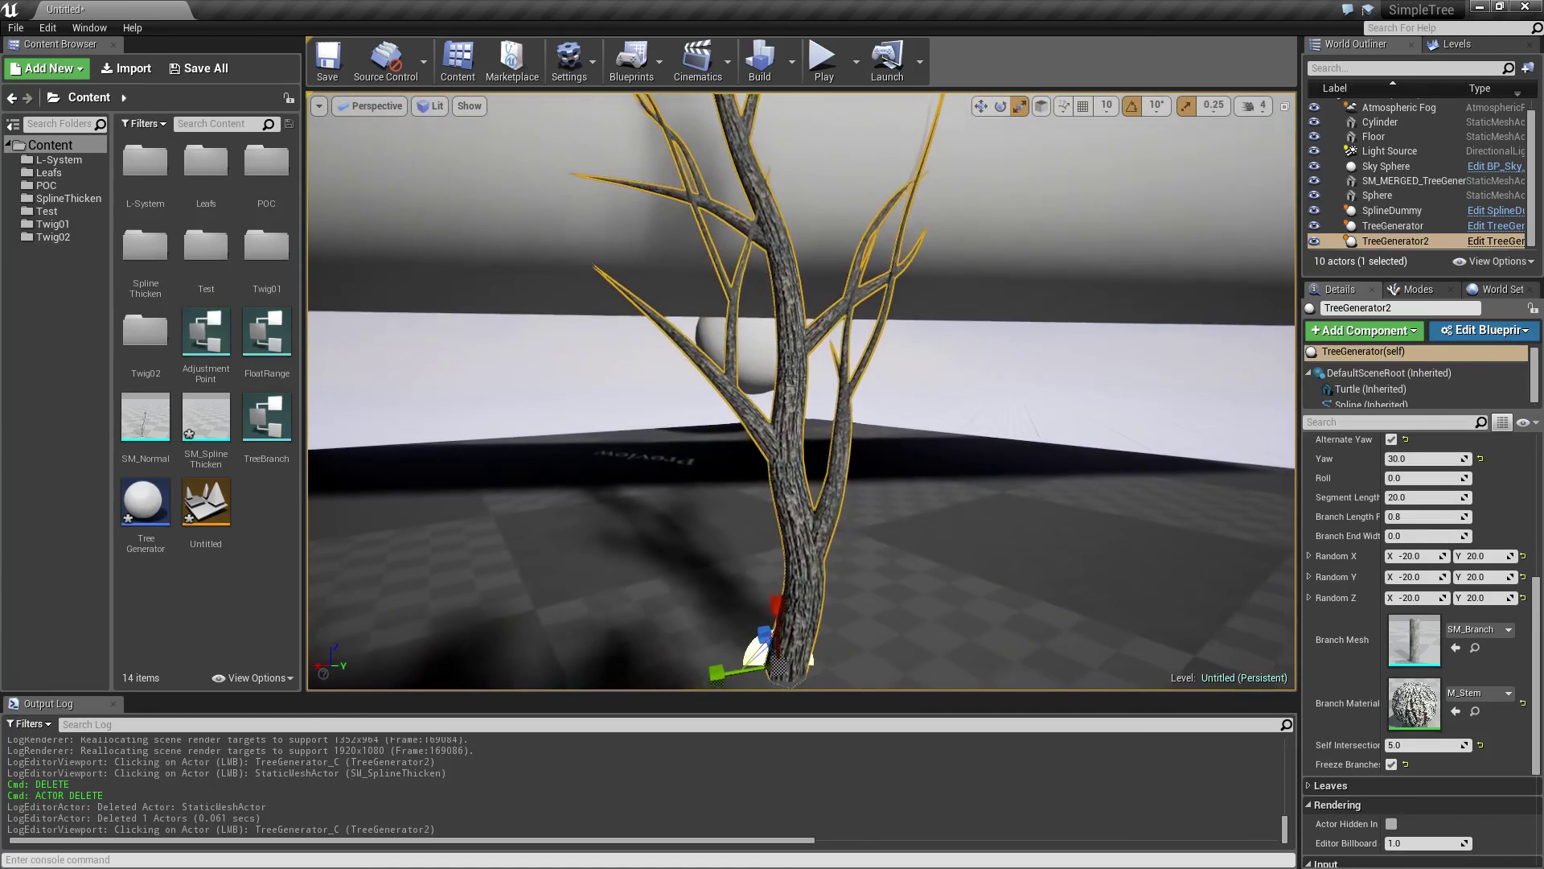